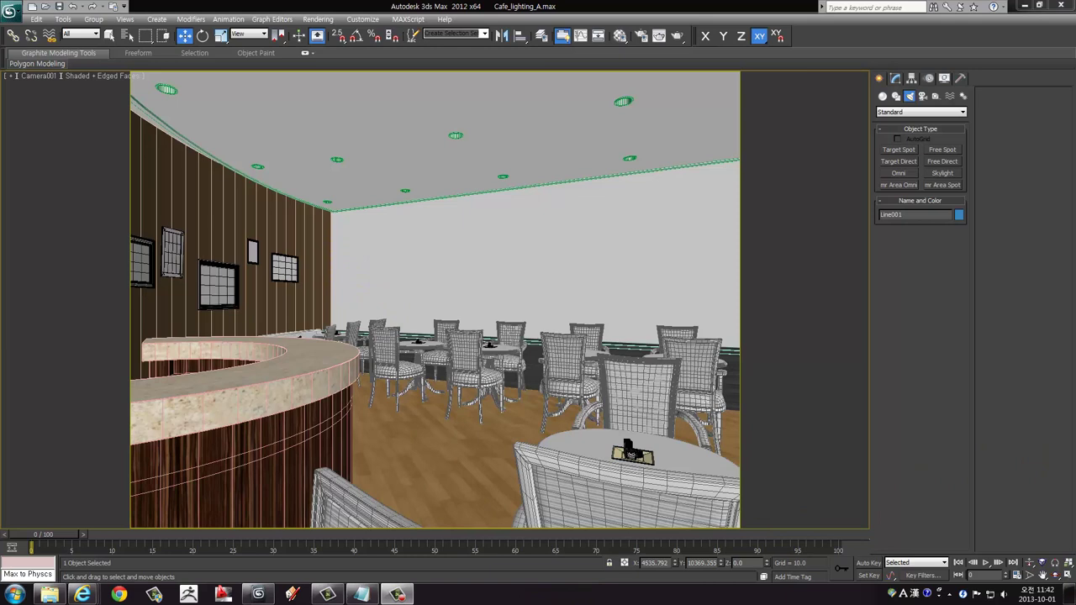
Confirm Gamma/LUT correction stays enabled with gamma 2.2, input gamma 2.2 and output gamma 1.0
left_click(384, 288)
left_click(281, 154)
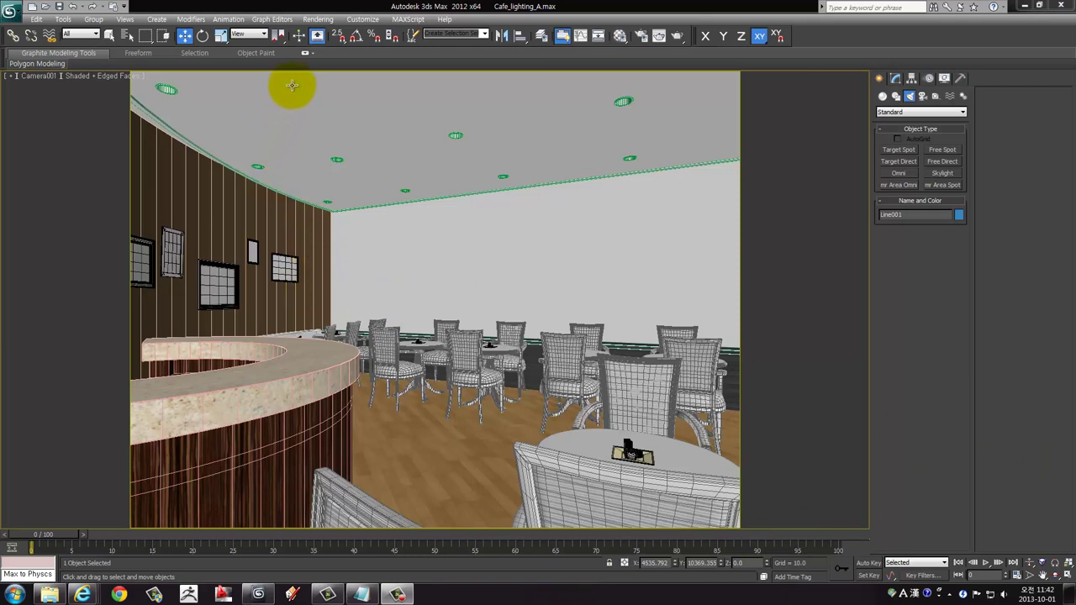
left_click(318, 19)
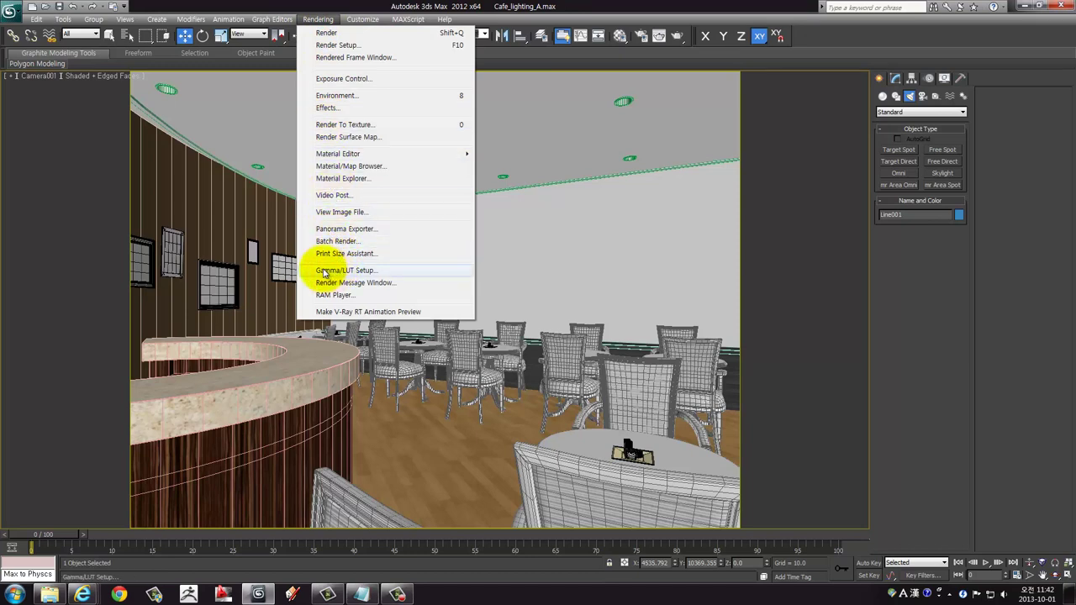
left_click(336, 272)
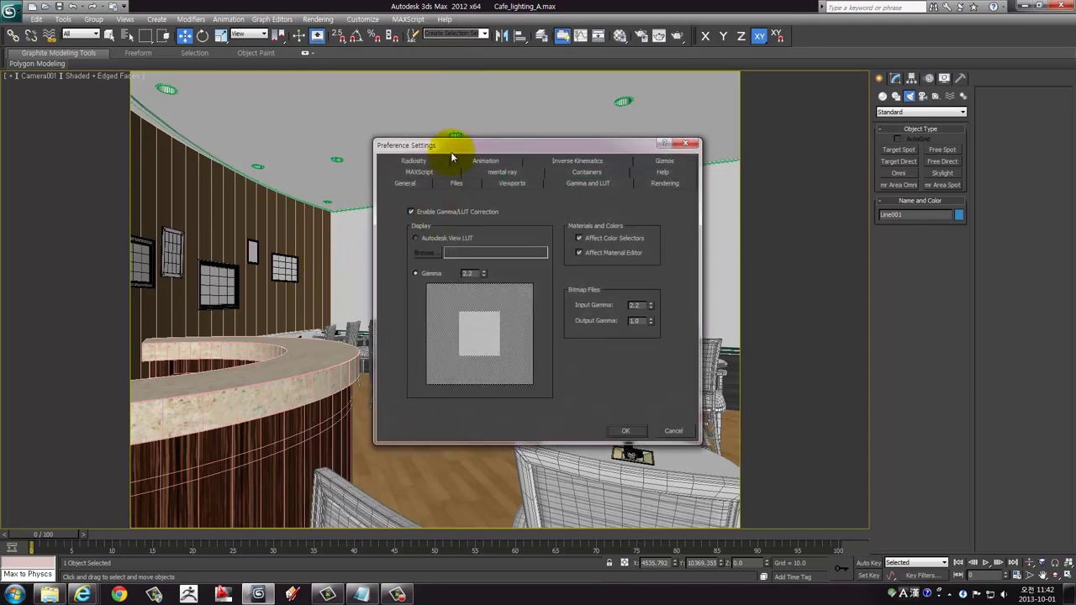
left_click_drag(451, 146, 227, 117)
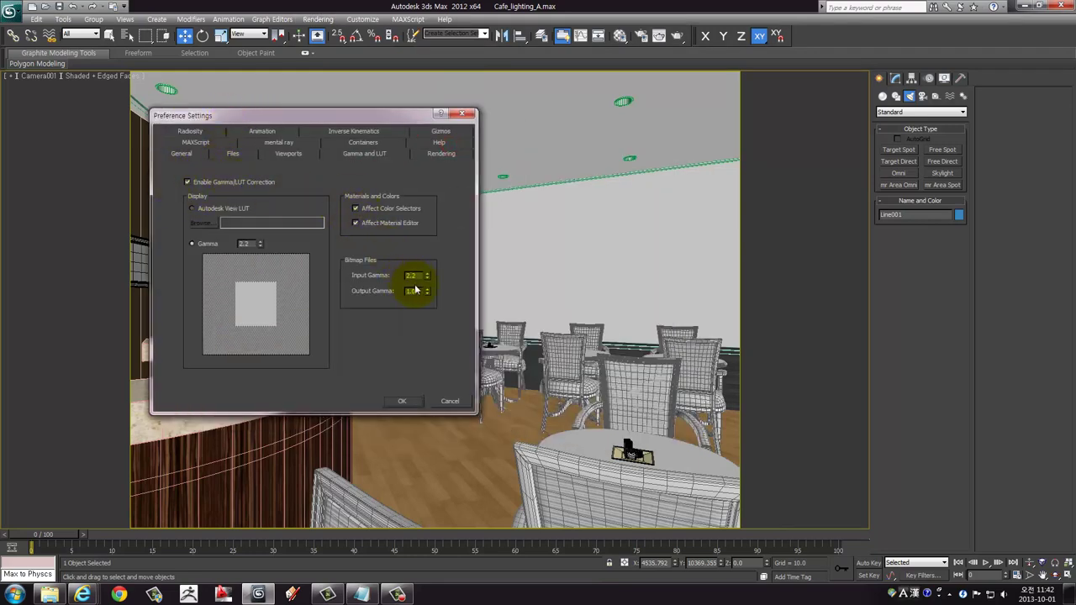
left_click(406, 402)
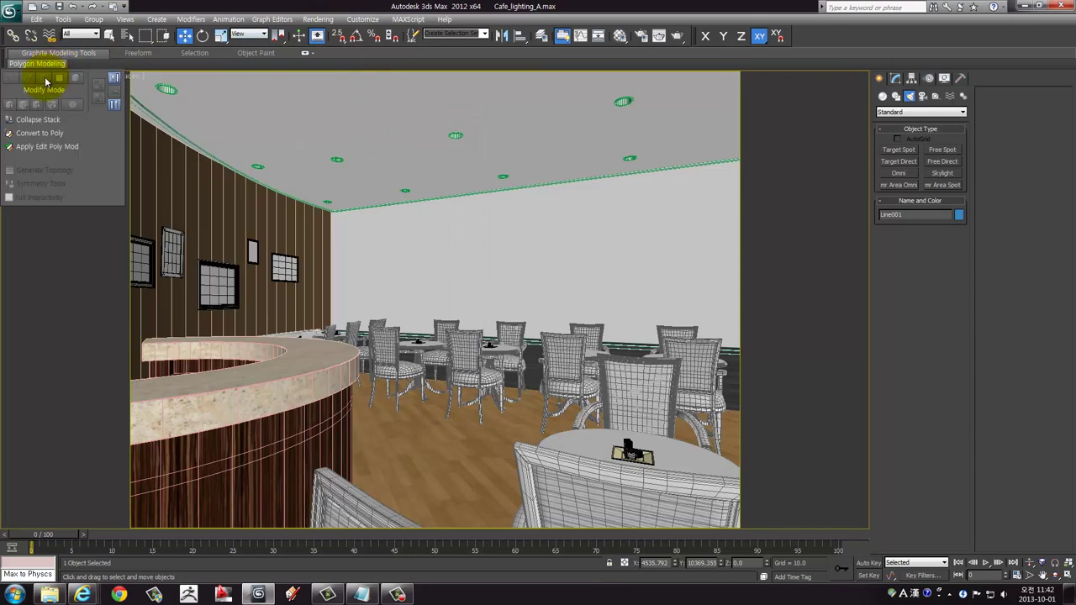
Switch to four viewports, zoom into the Top view and select Camera001
left_click(274, 105)
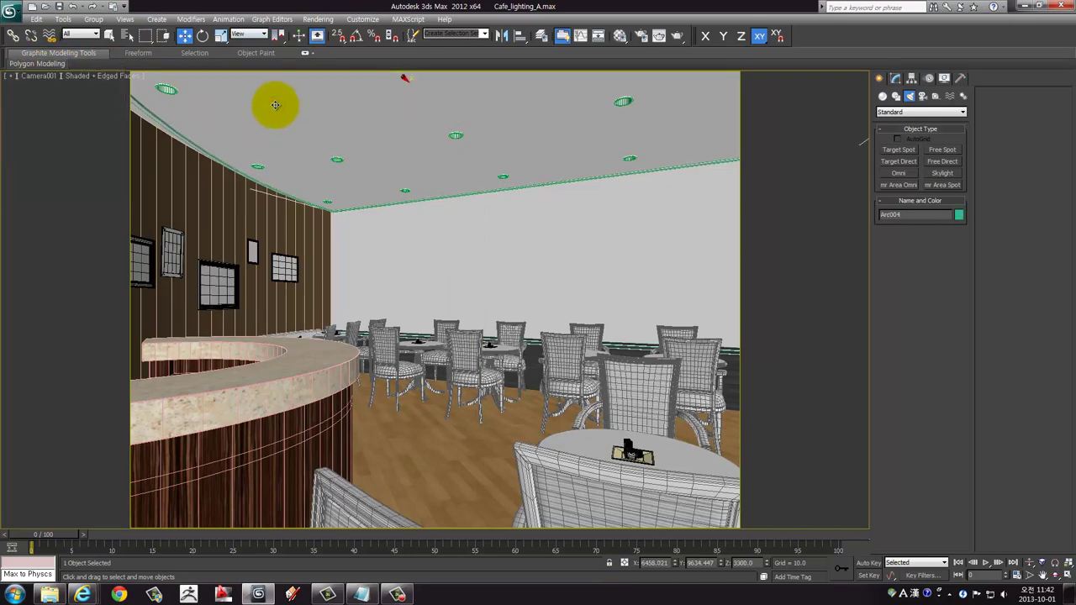
key("alt+w")
middle_click_drag(126, 240, 128, 188)
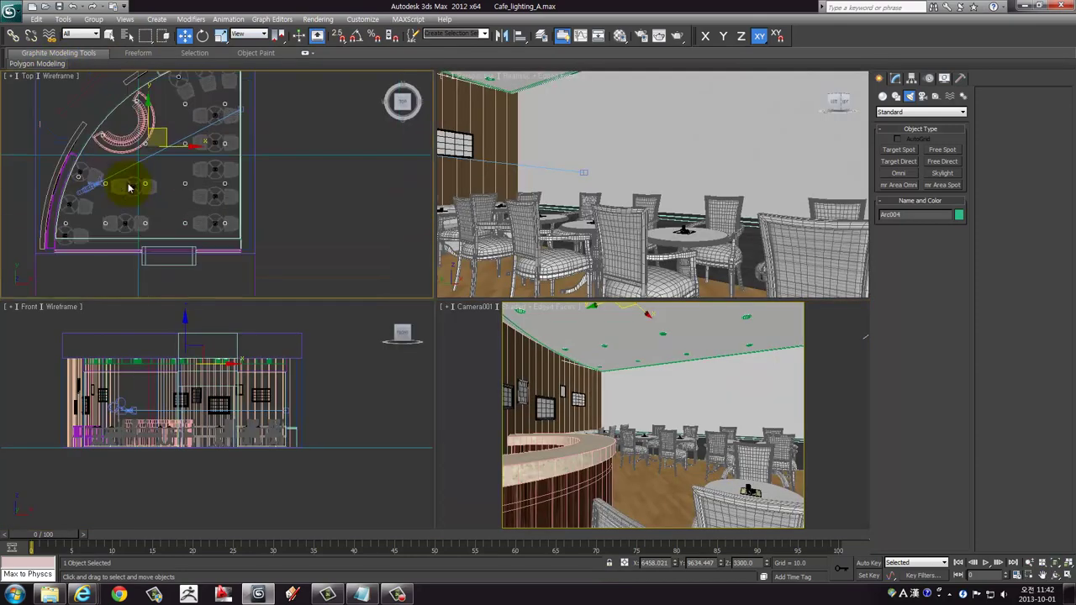
scroll(79, 180, "up", 2)
scroll(204, 173, "up", 2)
scroll(149, 180, "up", 2)
scroll(175, 202, "up", 2)
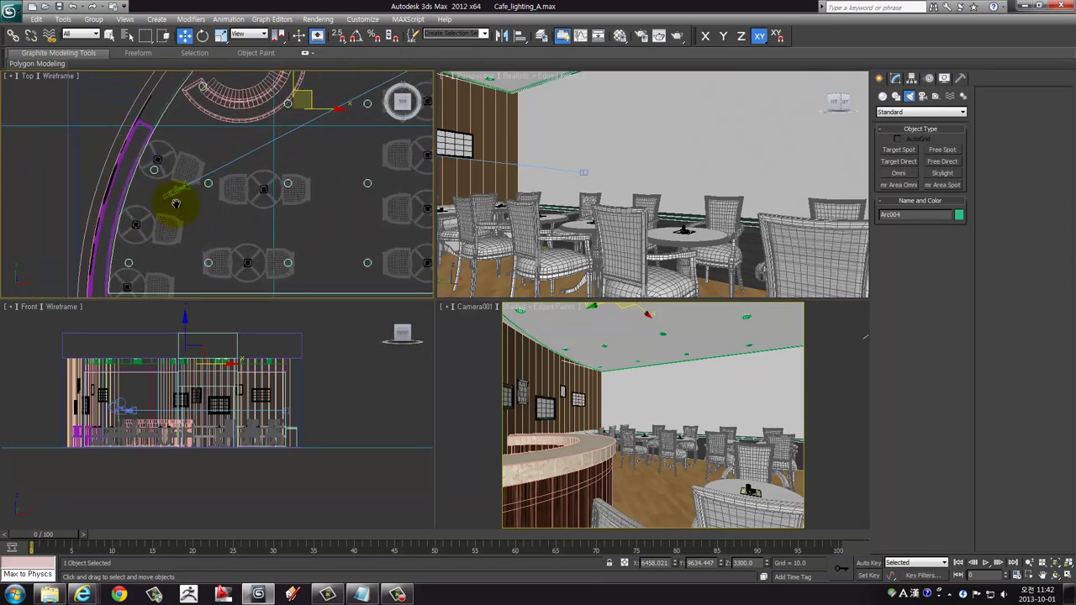
left_click(179, 194)
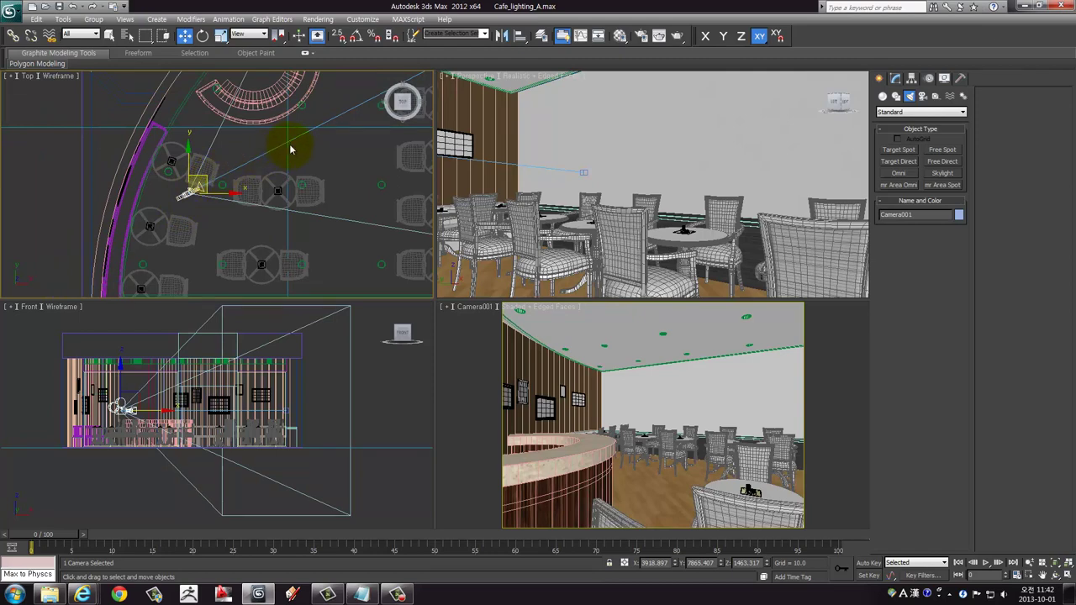
mouse_move(304, 149)
middle_mouse_down()
mouse_move(277, 169)
mouse_move(223, 173)
middle_mouse_up()
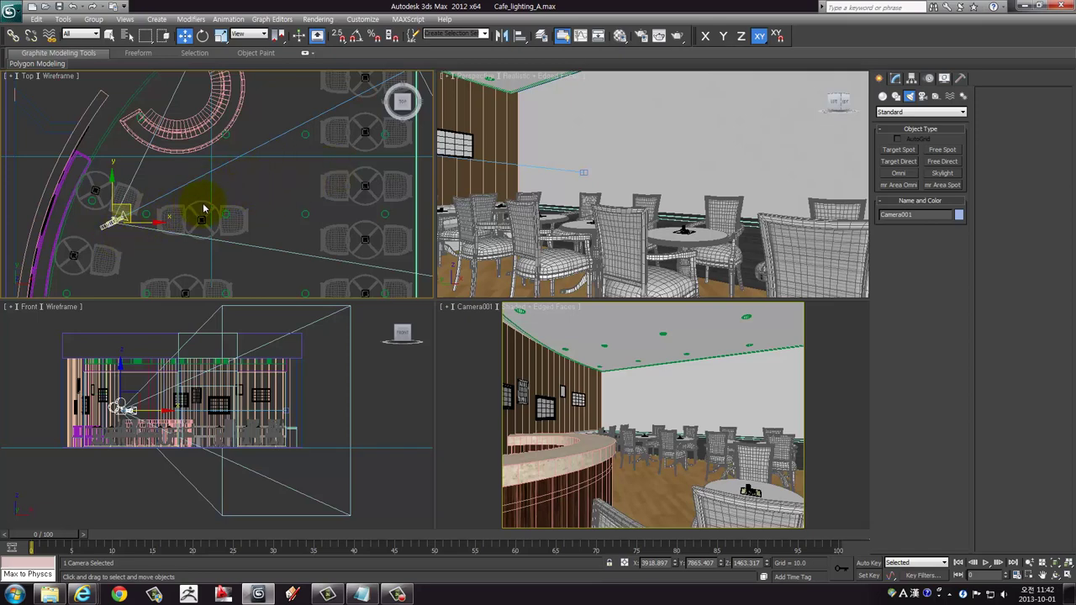
Make the Perspective viewport active and maximize it to fill the workspace
right_click(554, 174)
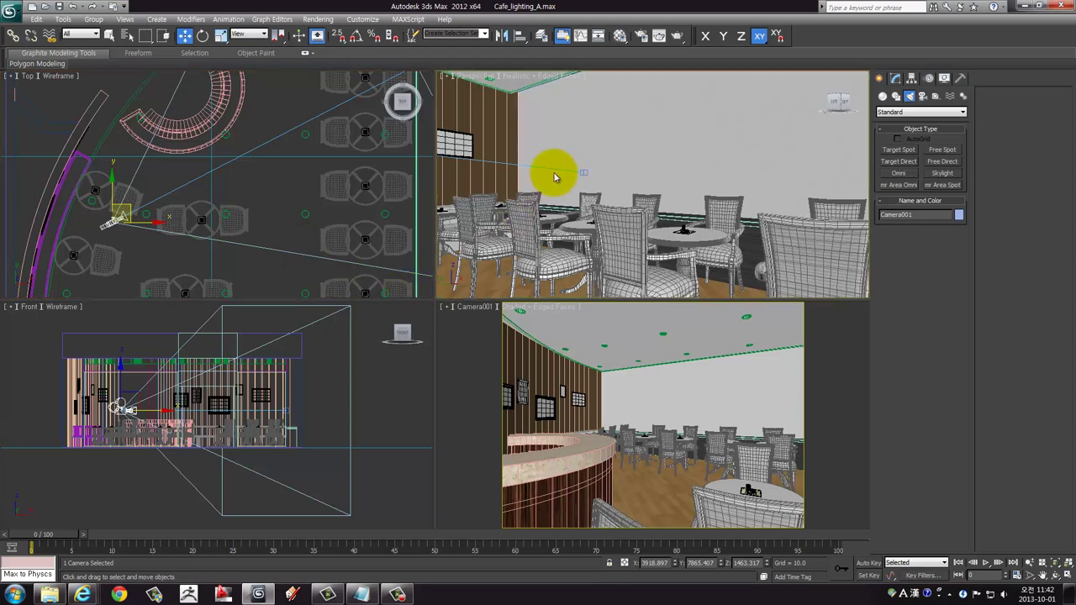
scroll(556, 182, "up", 5)
key("alt+w")
mouse_move(547, 196)
middle_mouse_down()
mouse_move(429, 282)
mouse_move(365, 192)
mouse_move(365, 259)
middle_mouse_up()
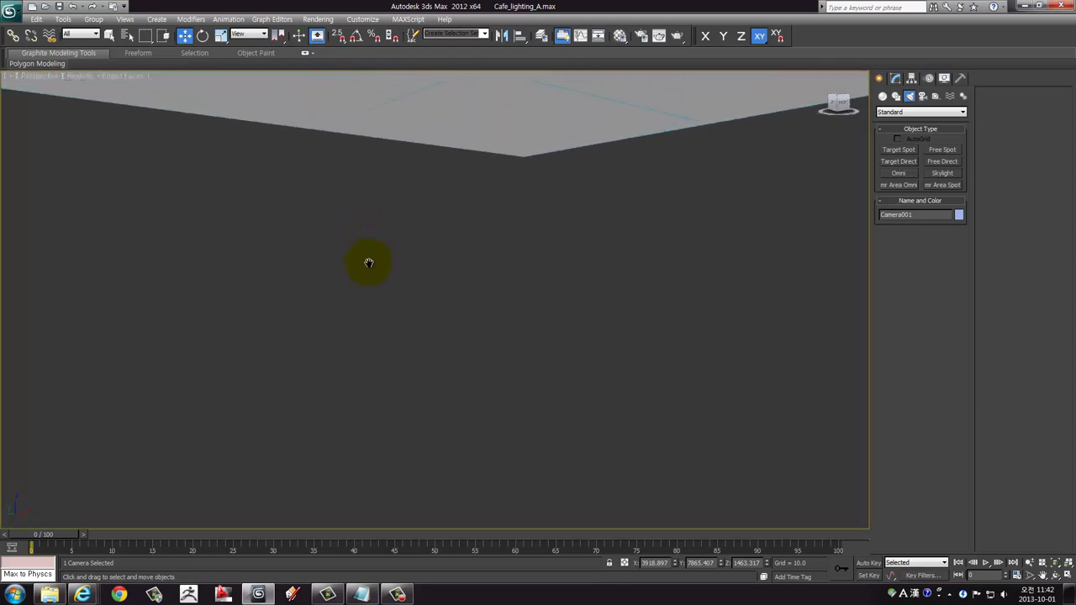
Zoom extents on the scene and orbit around the cafe's glass front
left_click(468, 95)
key("shift+z")
scroll(377, 236, "up", 3)
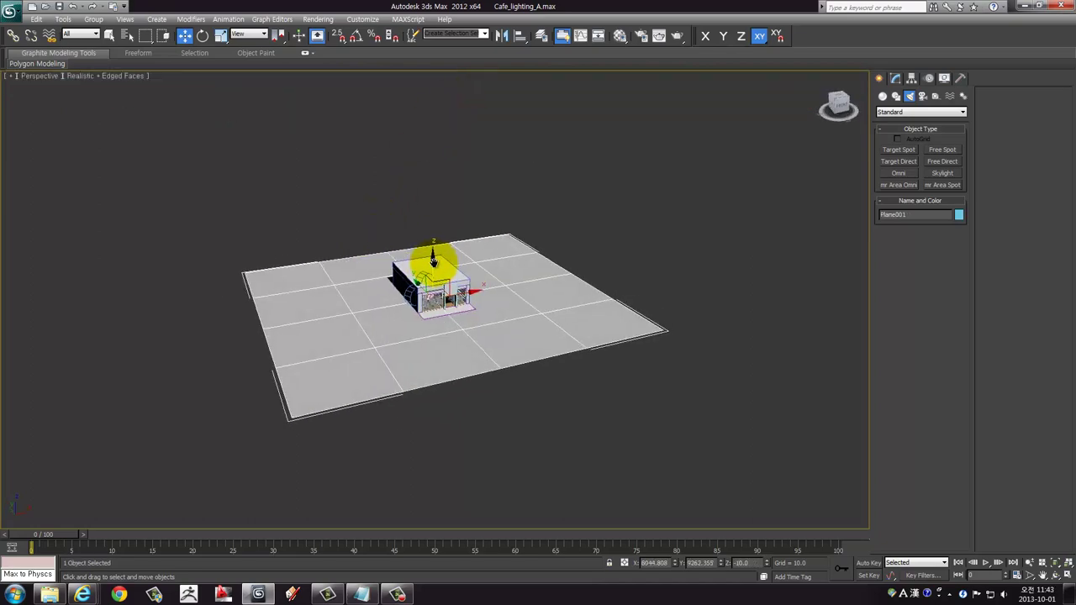
scroll(430, 259, "up", 3)
scroll(430, 259, "up", 3)
middle_click_drag(432, 253, 396, 241, "alt")
scroll(396, 240, "up", 1)
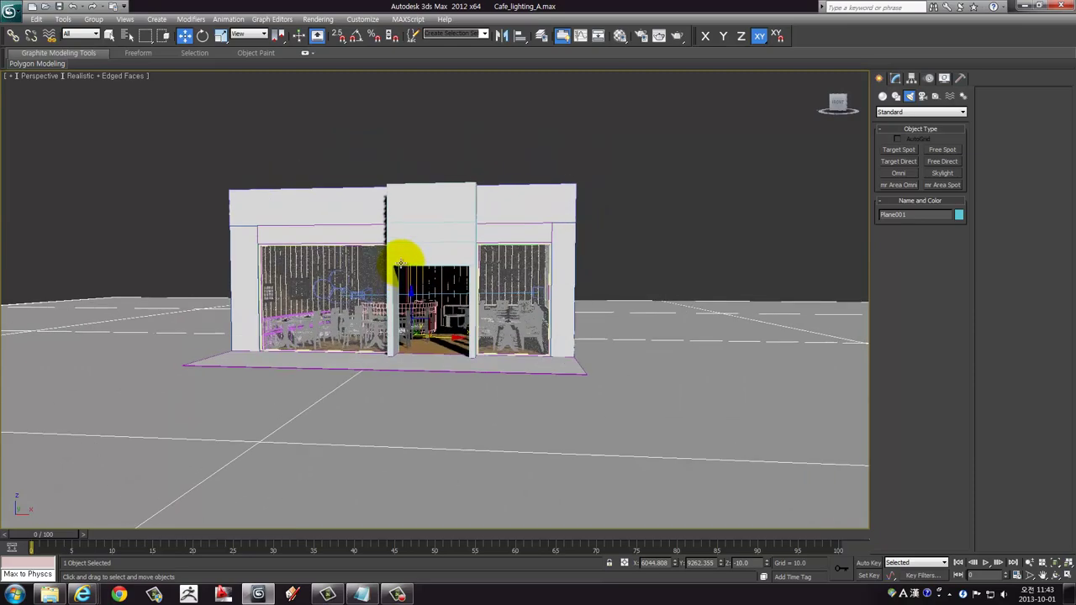
scroll(403, 261, "up", 3)
mouse_move(403, 262)
middle_mouse_down("alt")
mouse_move(409, 252)
mouse_move(383, 255)
mouse_move(442, 243)
mouse_move(408, 264)
mouse_move(634, 95)
middle_mouse_up("alt")
scroll(382, 255, "up", 3)
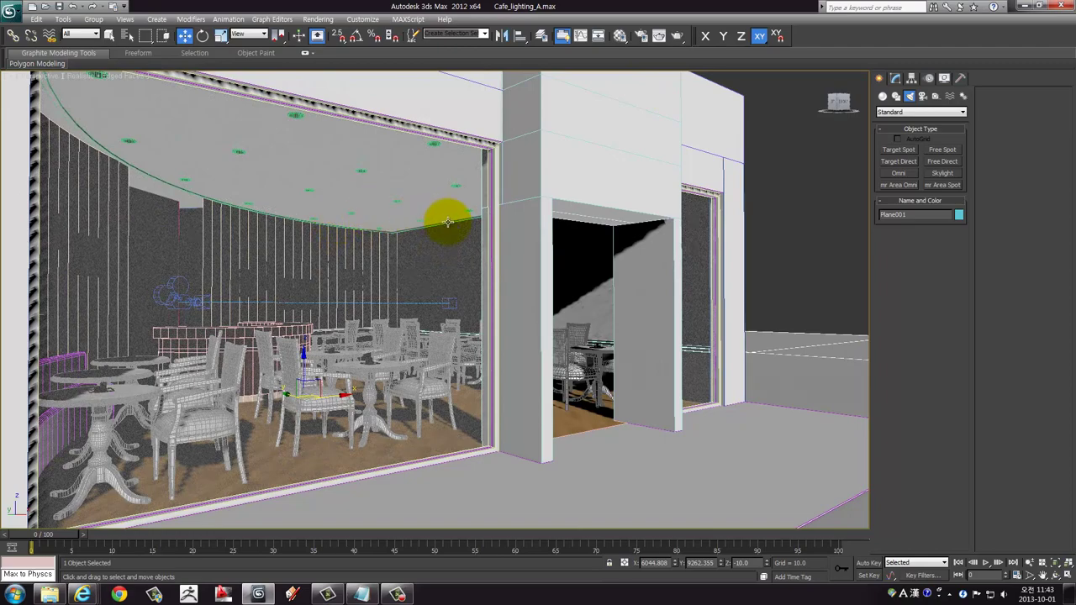
Pan and orbit through the doorway to view the ceiling lights, pillar and tables
mouse_move(445, 218)
middle_mouse_down()
mouse_move(448, 238)
mouse_move(413, 233)
mouse_move(115, 308)
mouse_move(59, 304)
middle_mouse_up()
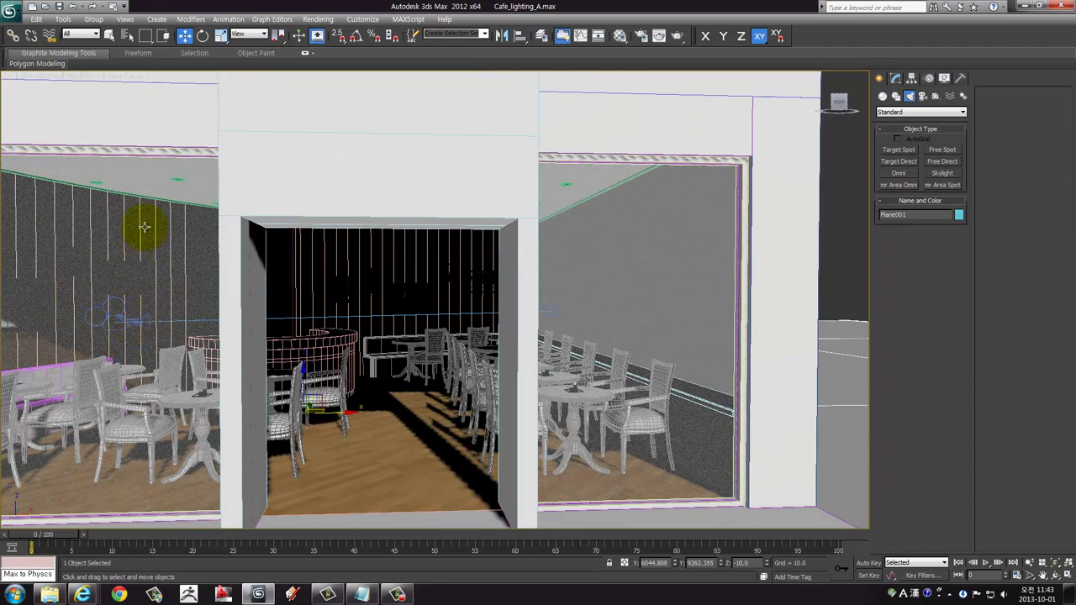
mouse_move(209, 221)
middle_mouse_down("alt")
mouse_move(233, 238)
mouse_move(378, 247)
middle_mouse_up("alt")
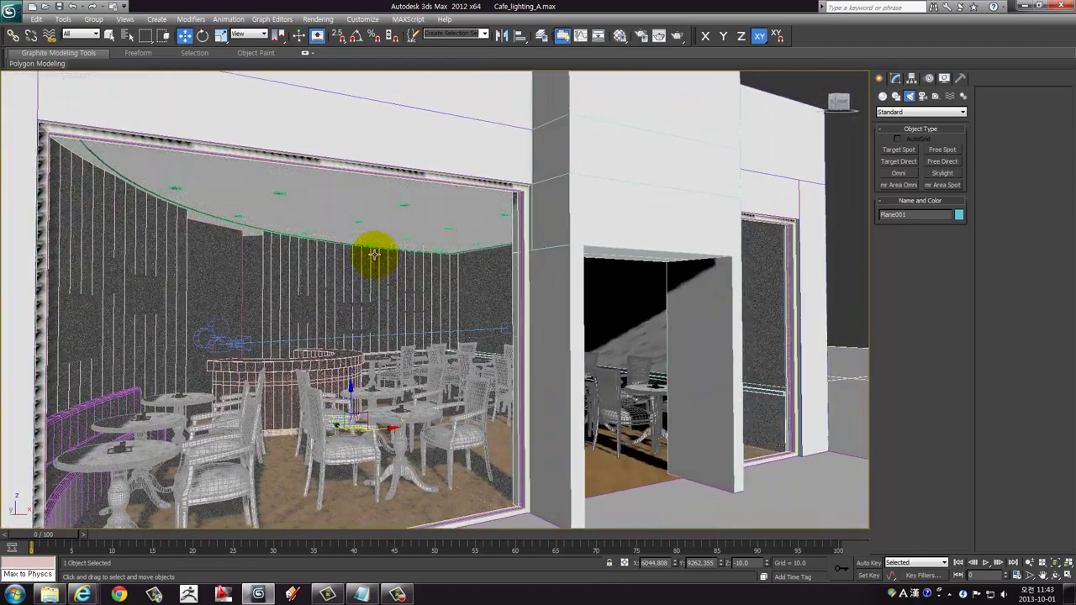
mouse_move(211, 320)
middle_mouse_down("alt")
mouse_move(435, 288)
mouse_move(395, 292)
middle_mouse_up("alt")
scroll(384, 293, "down", 5)
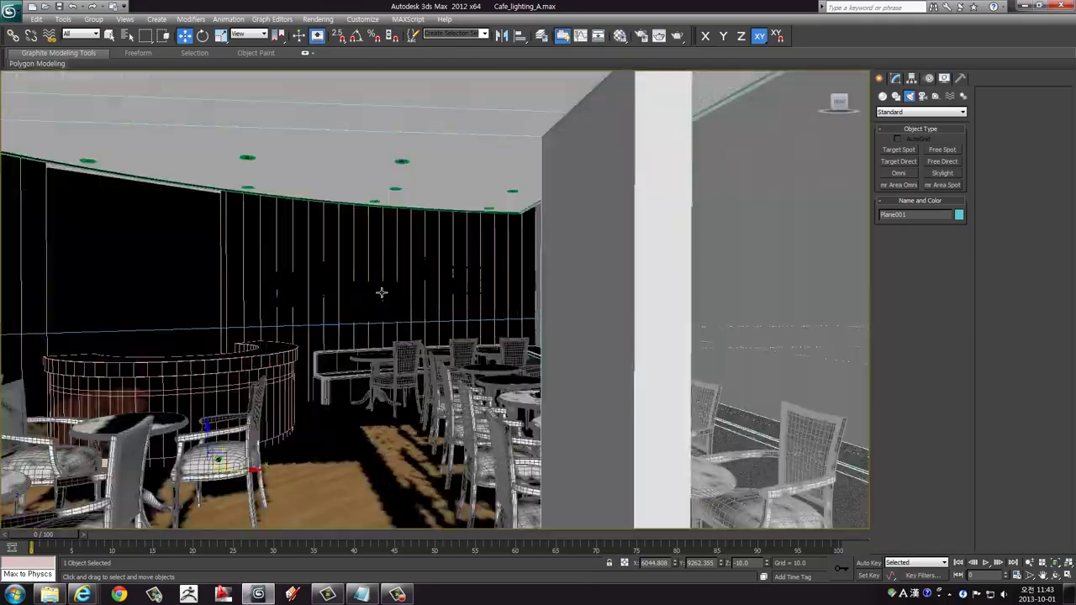
mouse_move(380, 290)
middle_mouse_down("alt")
mouse_move(350, 276)
mouse_move(432, 307)
mouse_move(53, 92)
mouse_move(409, 241)
mouse_move(748, 77)
middle_mouse_up("alt")
mouse_move(642, 158)
middle_mouse_down("alt")
mouse_move(623, 178)
mouse_move(427, 244)
middle_mouse_up("alt")
scroll(623, 179, "up", 5)
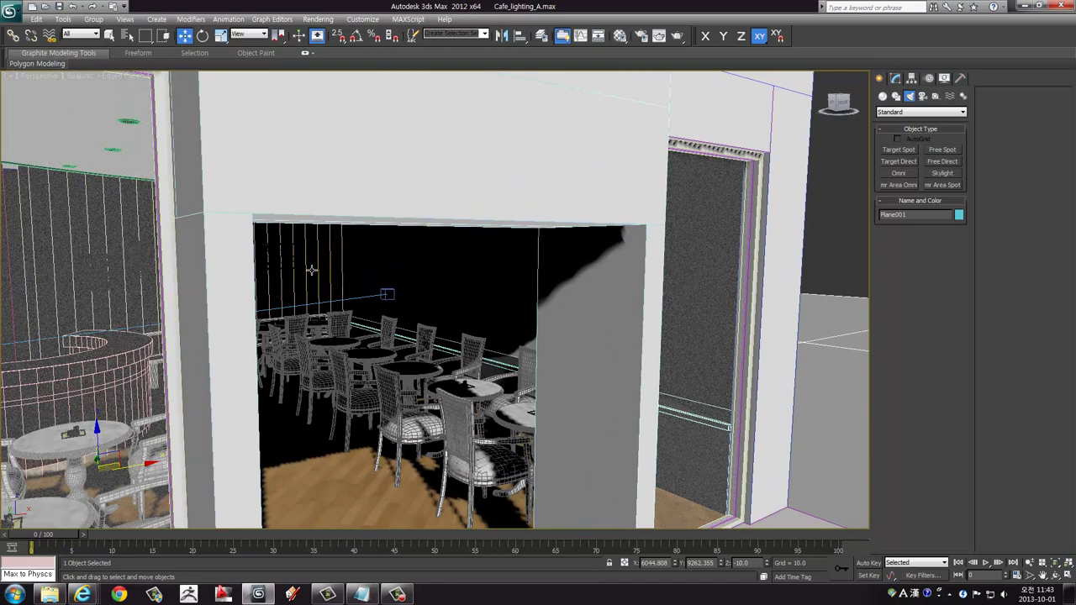
mouse_move(310, 275)
middle_mouse_down("alt")
mouse_move(364, 241)
mouse_move(401, 235)
mouse_move(387, 233)
middle_mouse_up("alt")
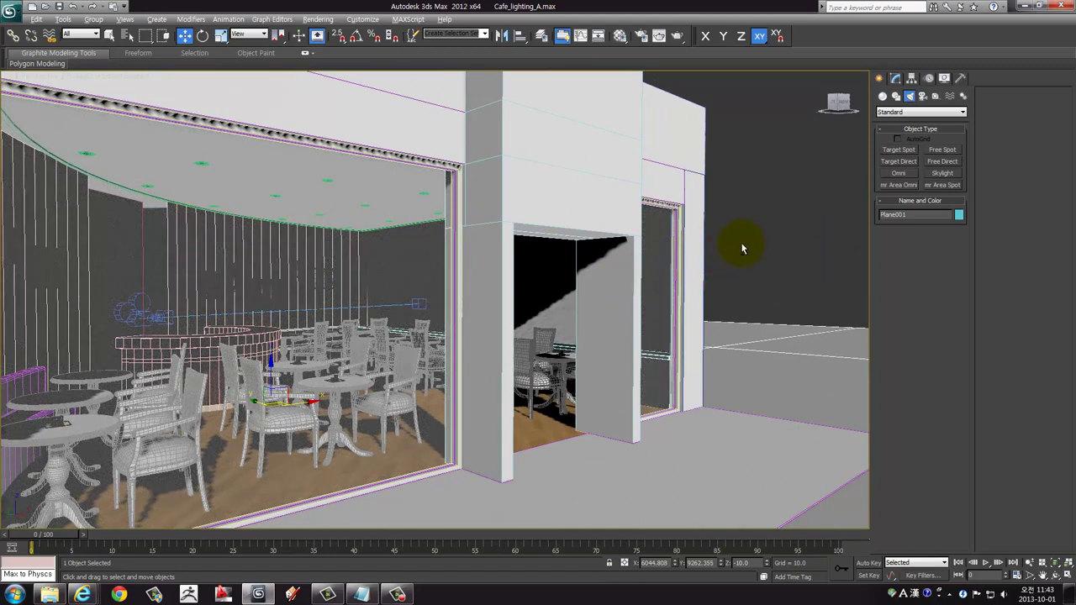
scroll(742, 247, "up", 3)
scroll(729, 240, "up", 3)
mouse_move(699, 260)
middle_mouse_down("alt")
mouse_move(581, 264)
mouse_move(595, 259)
middle_mouse_up("alt")
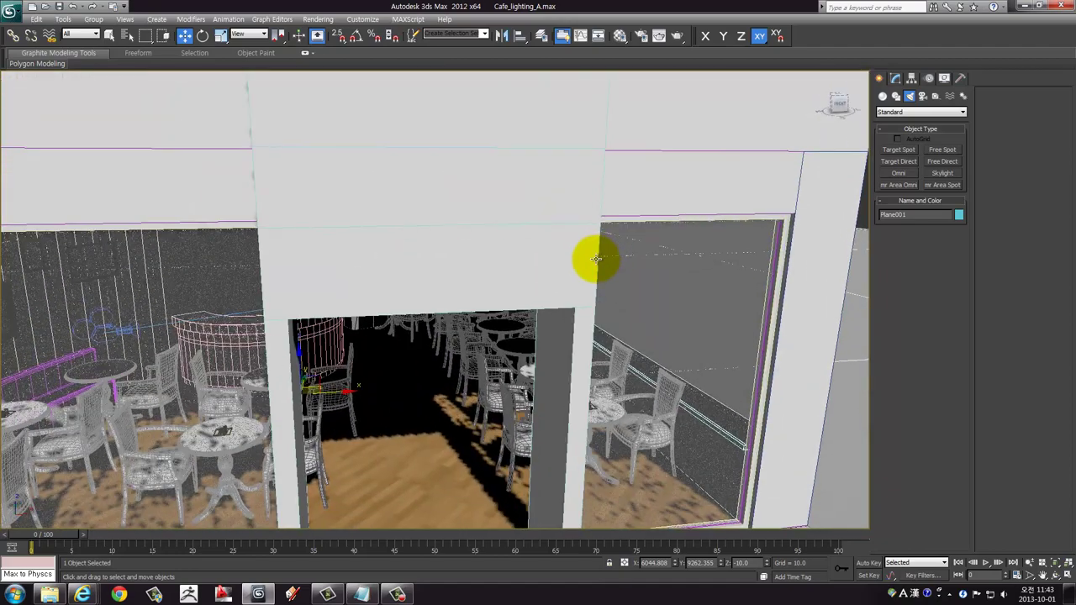
scroll(595, 259, "down", 5)
scroll(614, 245, "down", 2)
Select Camera001, check its 24 mm lens and 73.74° FOV, and maximize its view
key("alt+w")
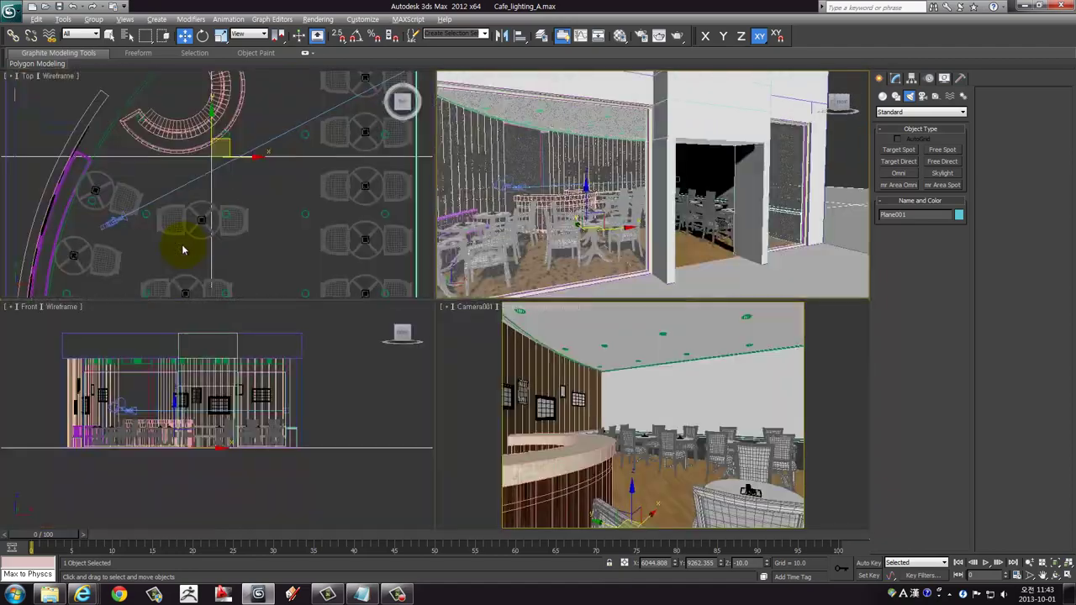
left_click(110, 214)
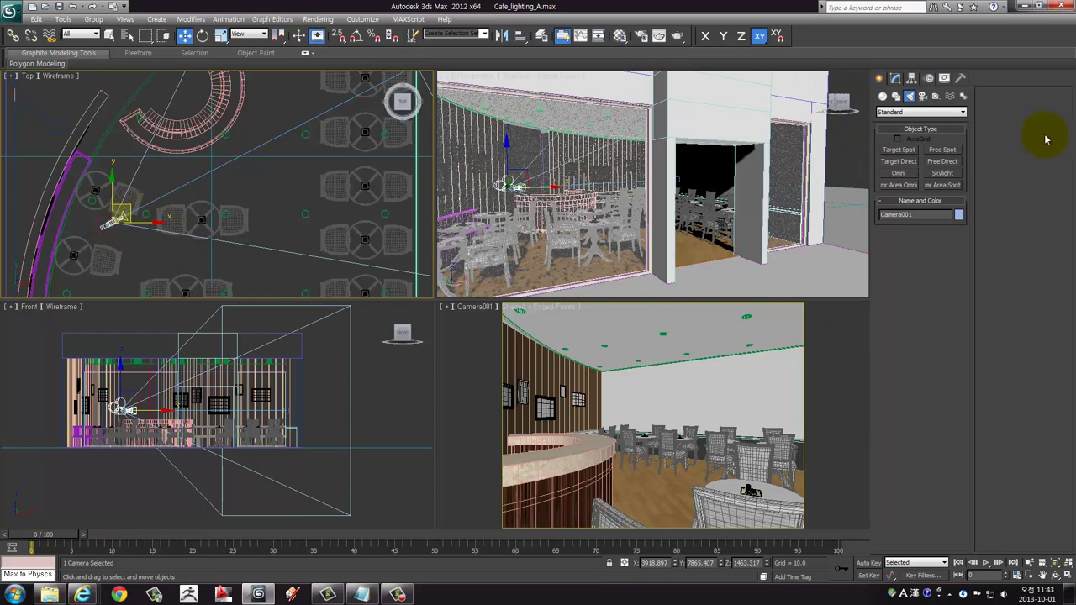
left_click(895, 78)
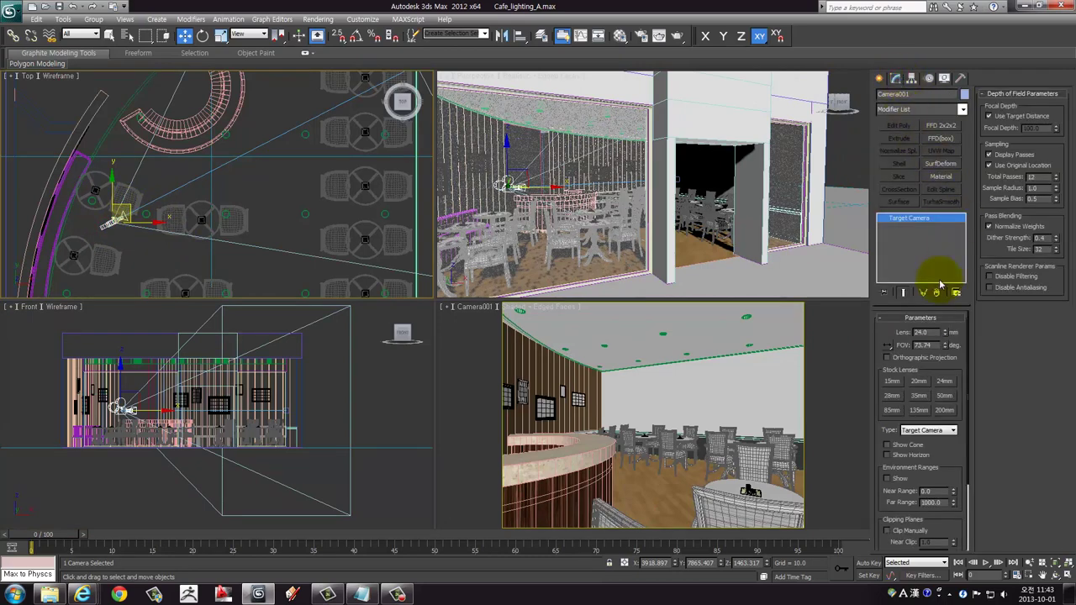
double_click(925, 344)
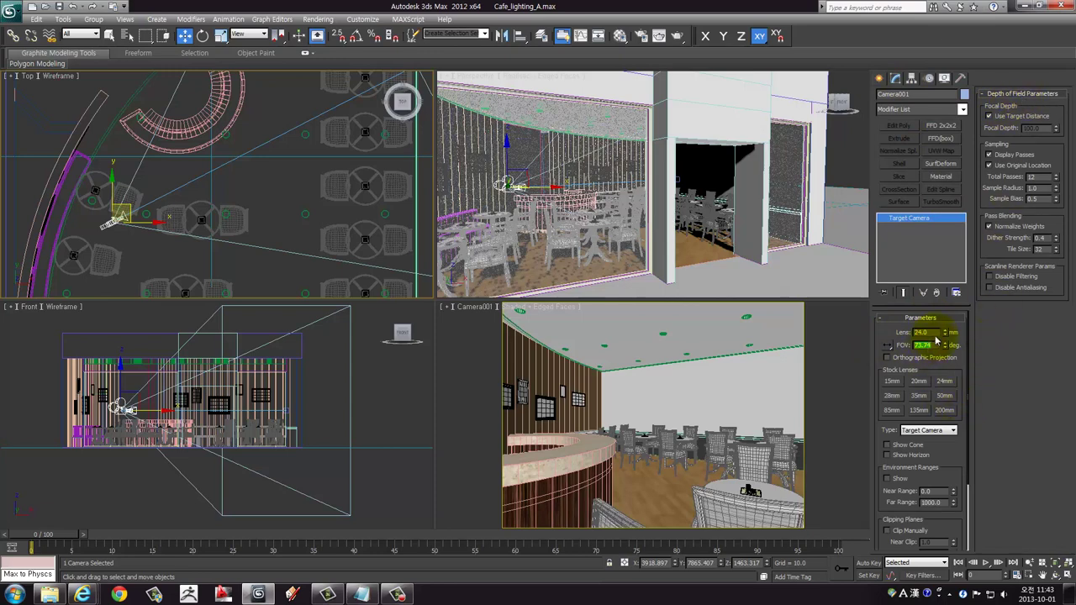
mouse_move(935, 332)
left_mouse_down()
mouse_move(877, 332)
mouse_move(887, 362)
left_mouse_up()
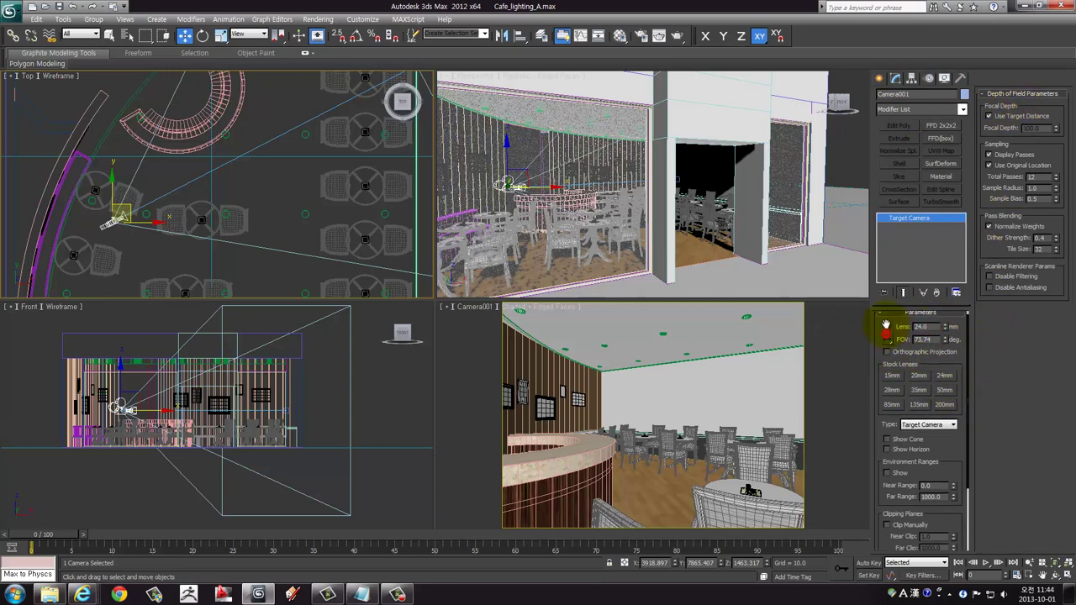
right_click(740, 359)
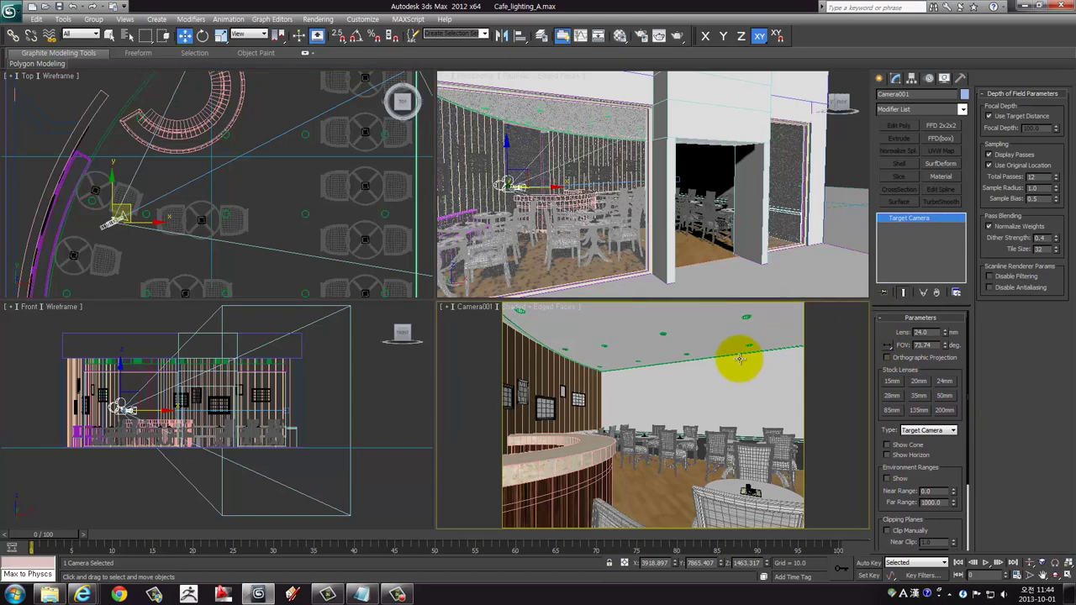
key("alt+w")
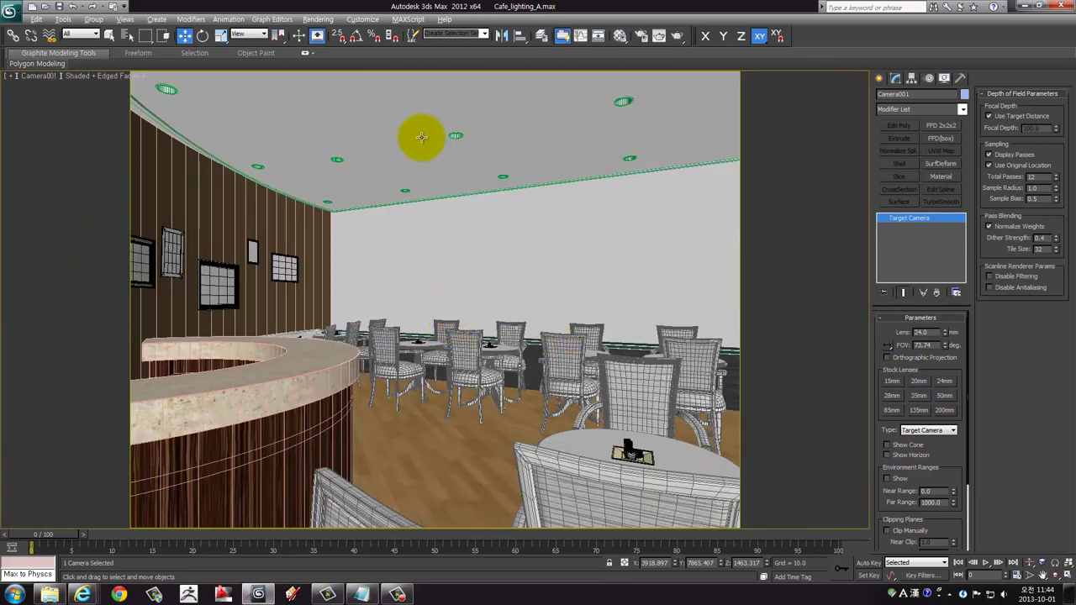
Verify V-Ray Adv 2.00.03 is the production renderer at 1200 × 900, then show the V-Ray tab
left_click(318, 19)
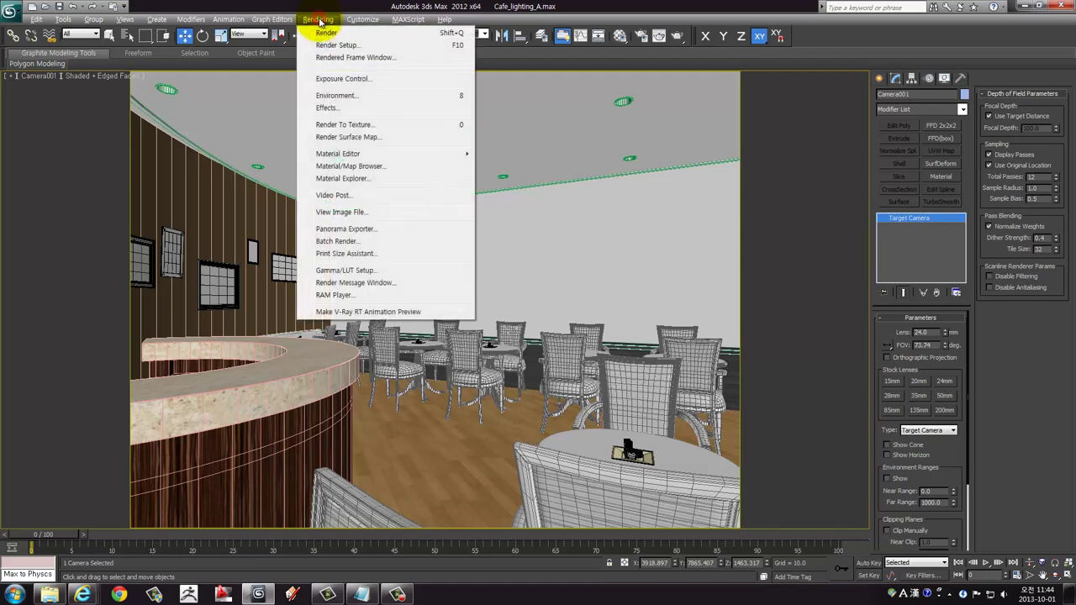
left_click(339, 46)
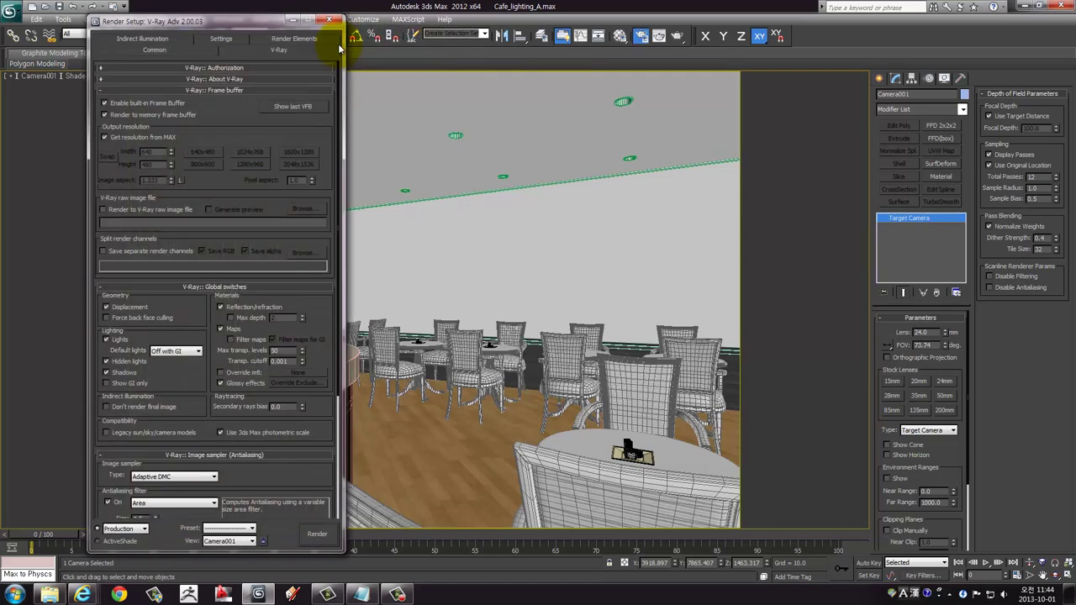
left_click_drag(221, 28, 386, 30)
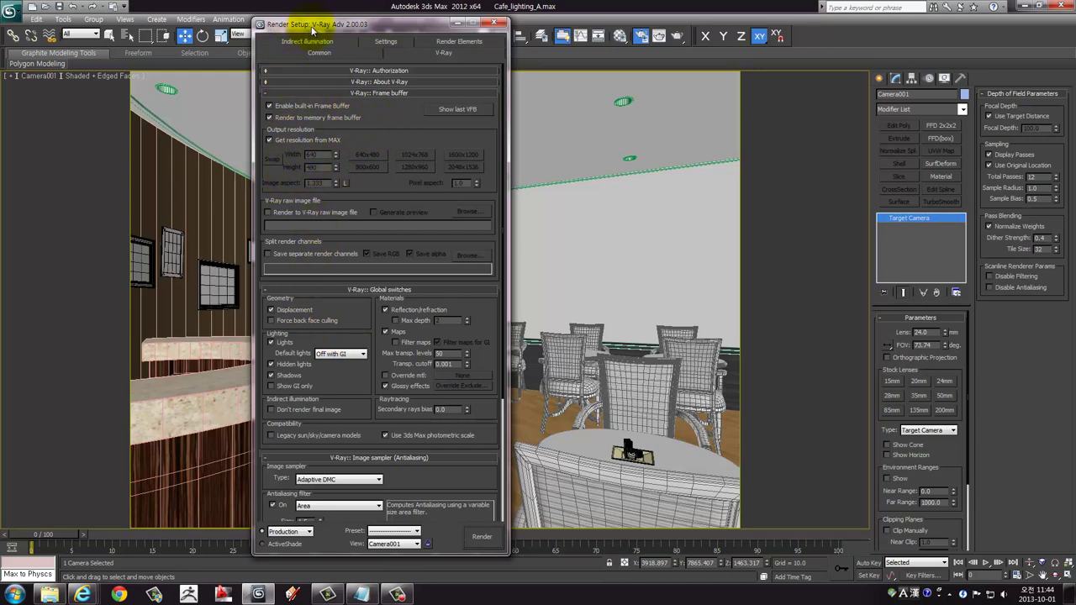
left_click_drag(315, 24, 276, 28)
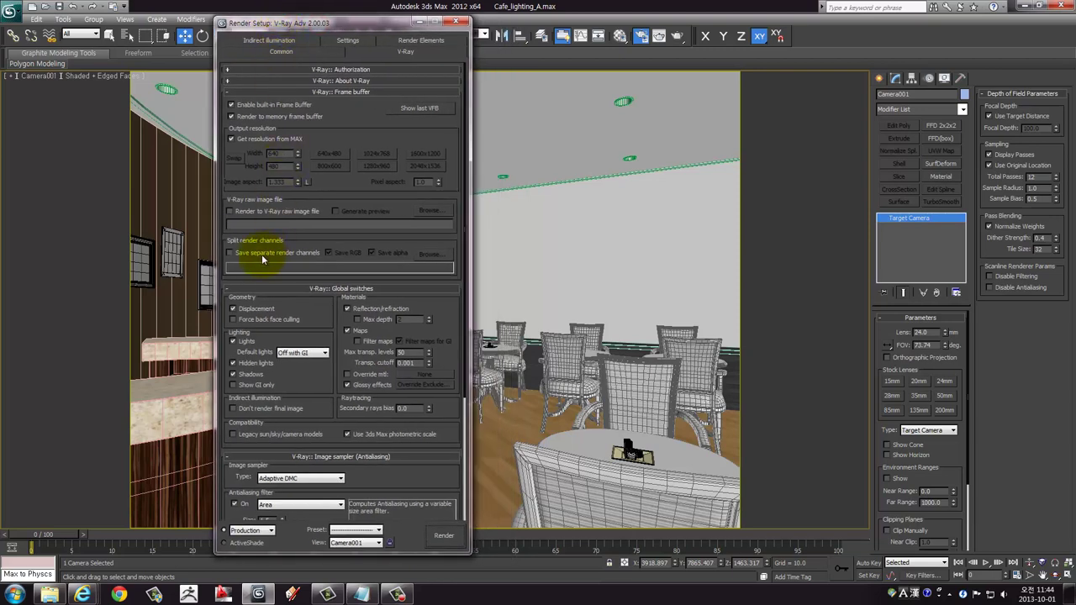
left_click(278, 52)
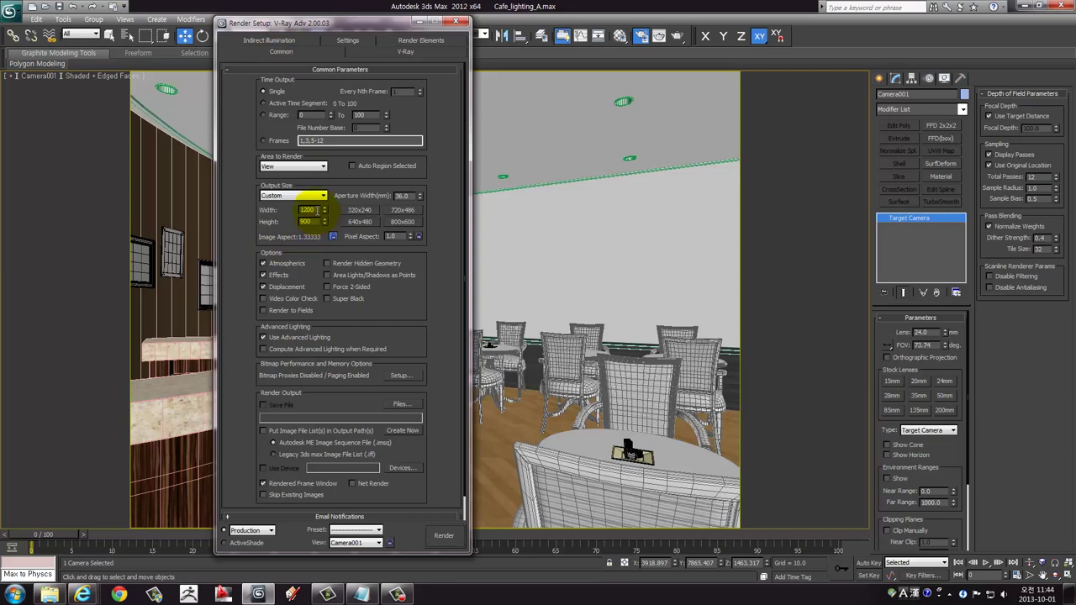
left_click_drag(239, 318, 240, 271)
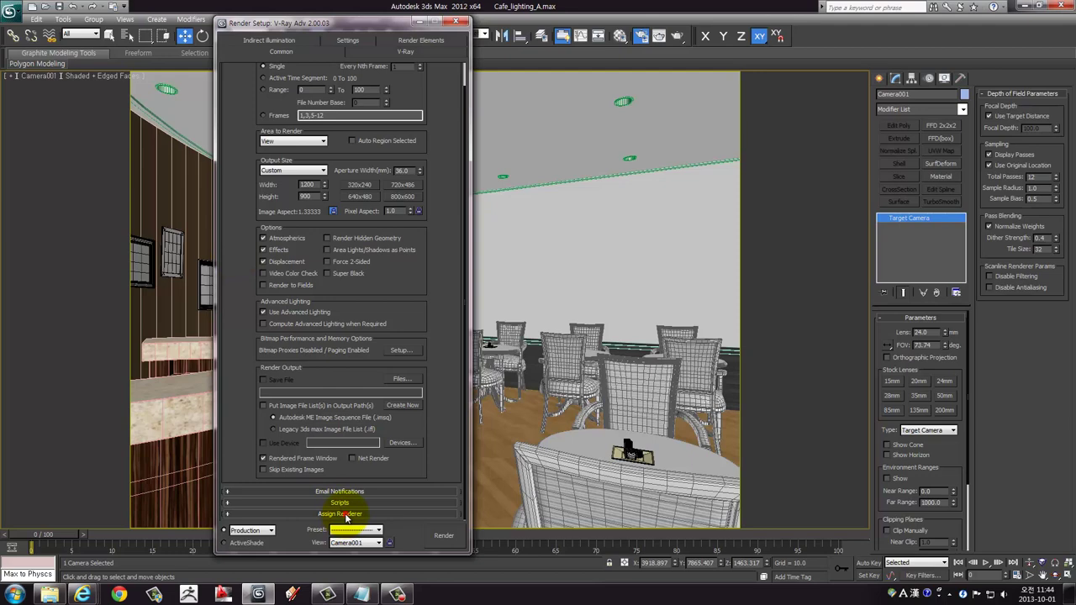
left_click(344, 514)
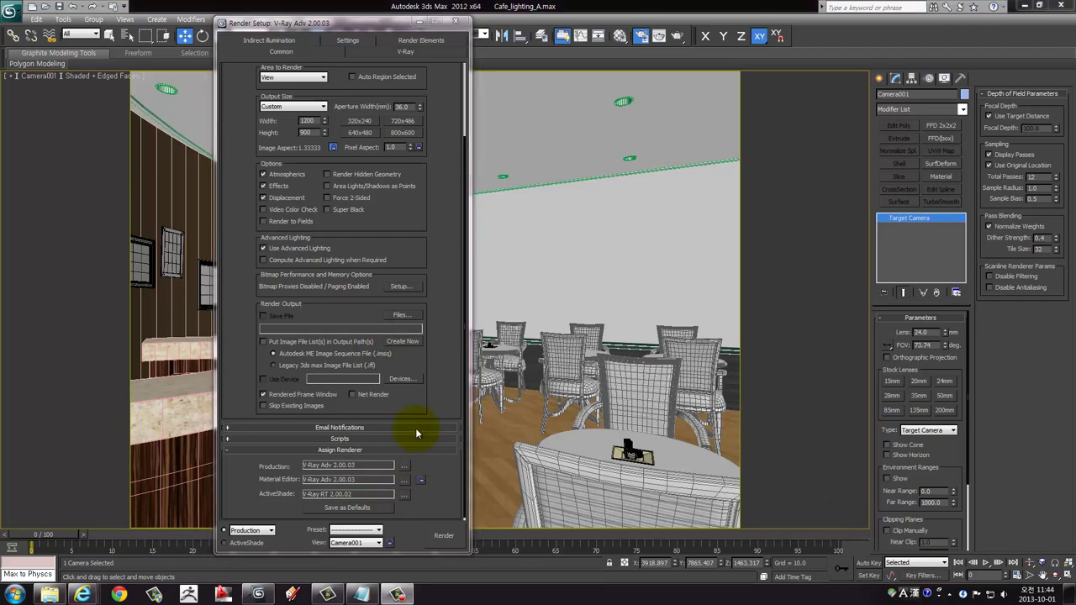
left_click_drag(244, 202, 252, 413)
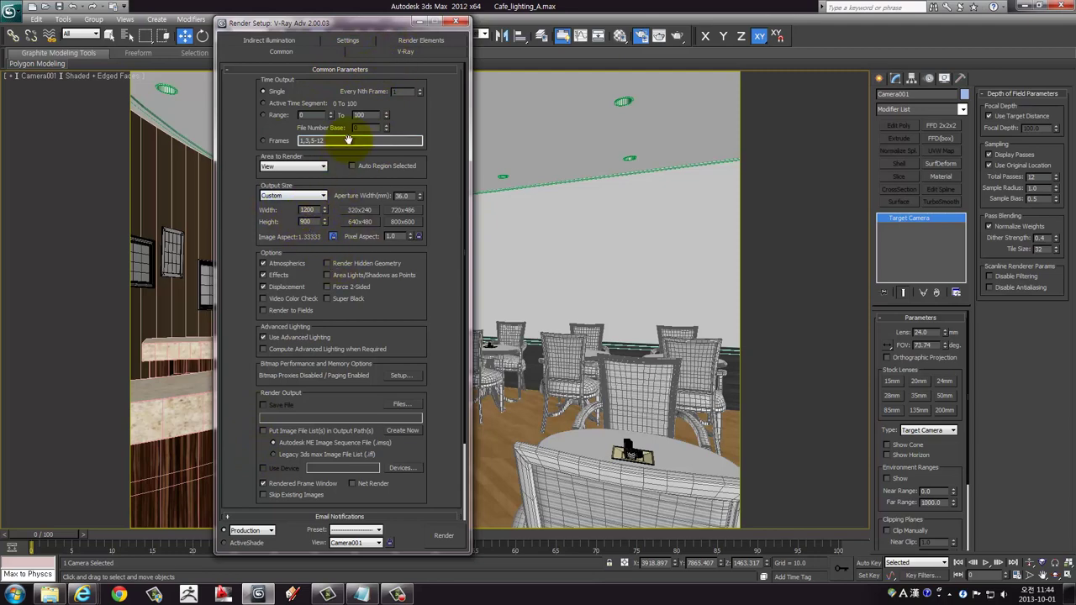
left_click(382, 53)
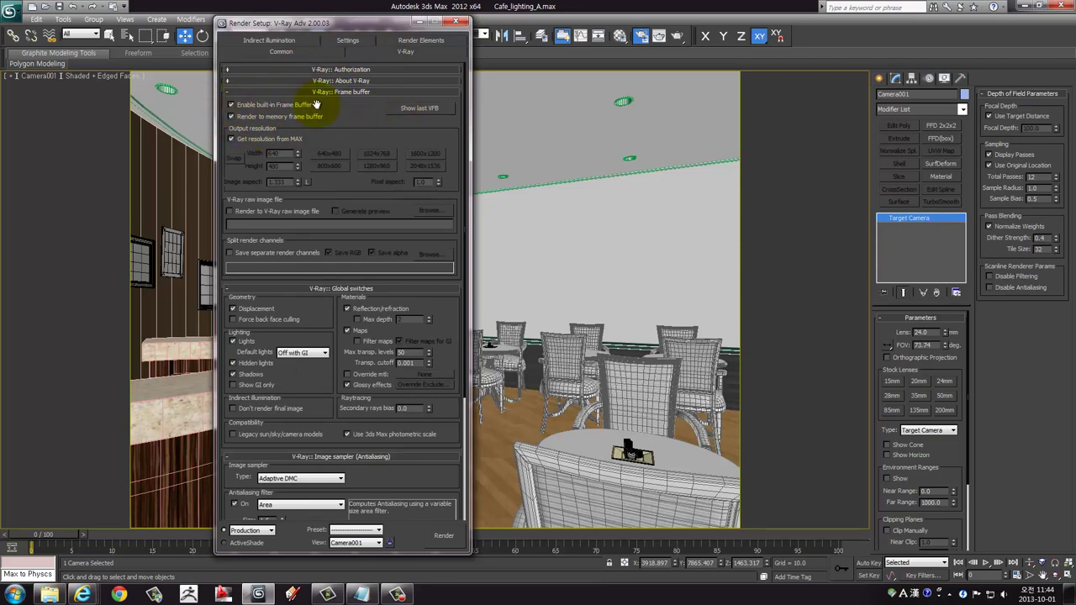
Collapse Frame buffer and Global switches, check Linear multiply colour mapping at gamma 2.2
left_click(340, 93)
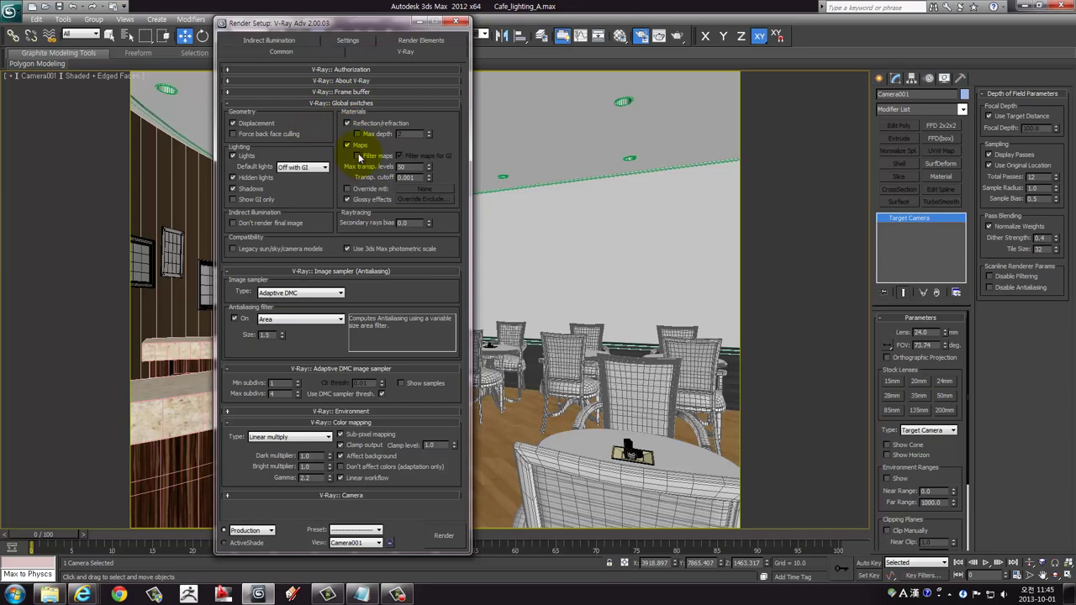
left_click(342, 104)
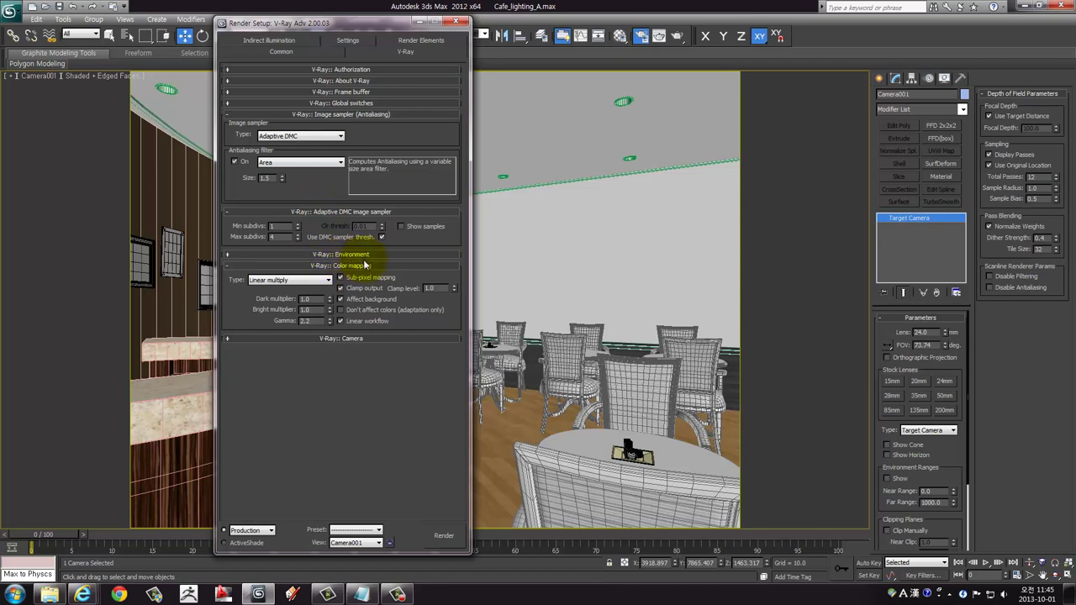
left_click(284, 283)
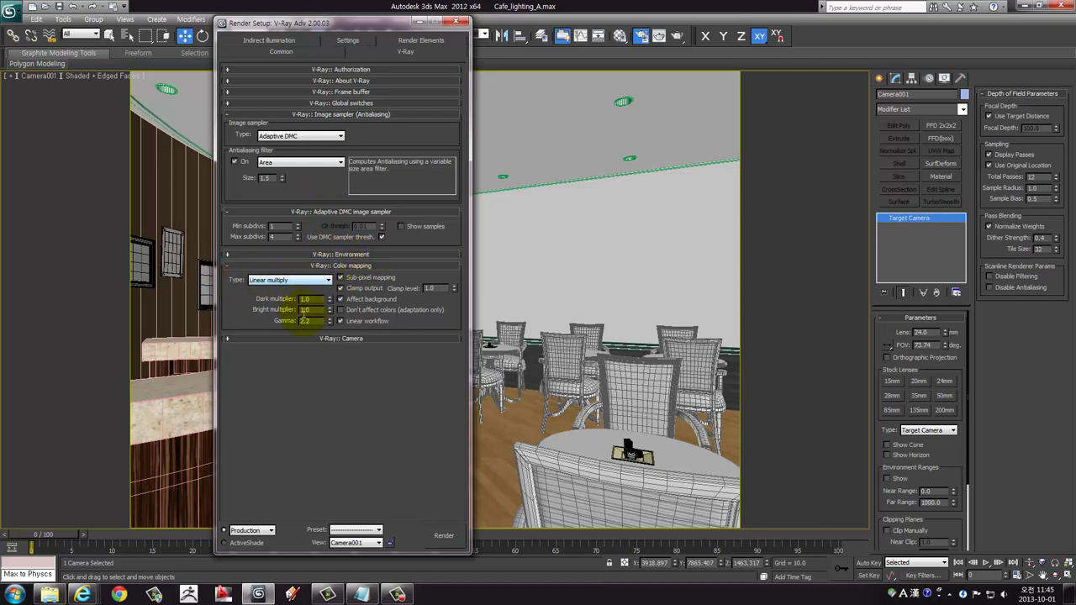
left_click_drag(314, 322, 271, 319)
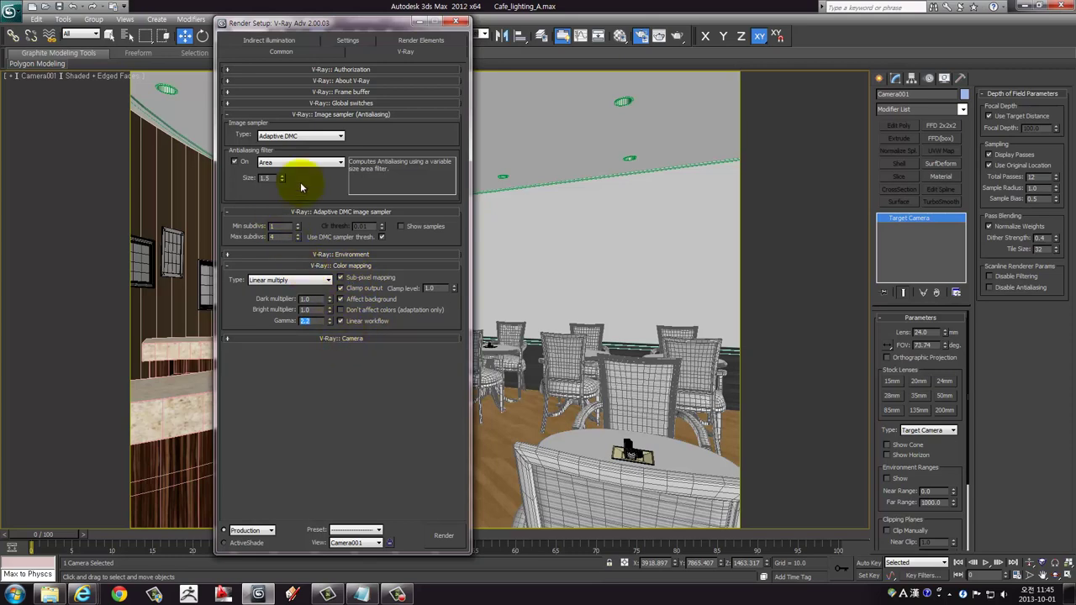
left_click(290, 40)
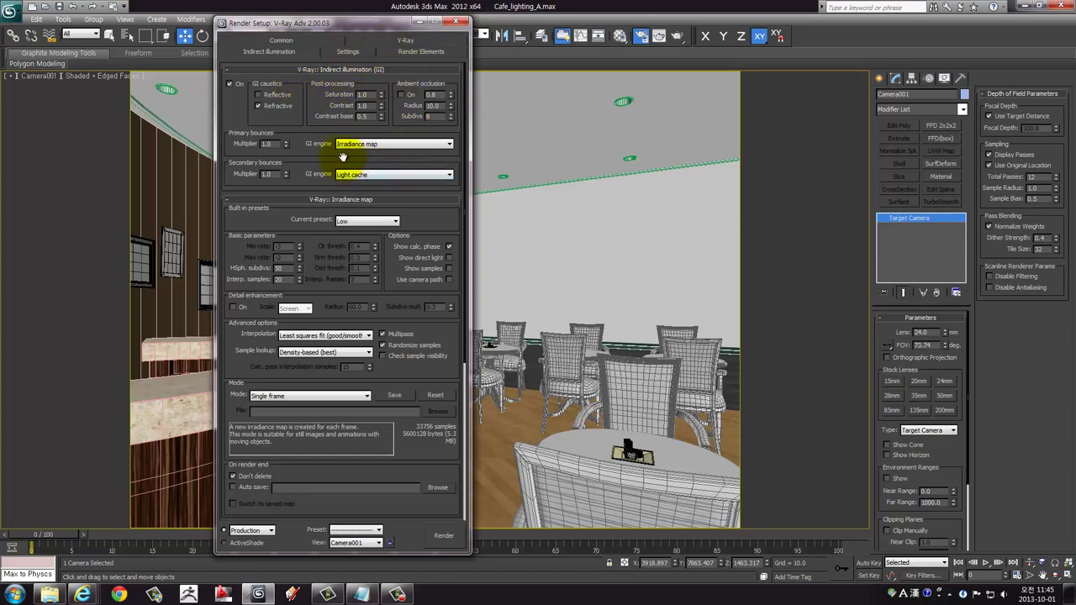
Turn on GI and keep the Irradiance map preset at Low
left_click(230, 85)
scroll(332, 244, "down", 2)
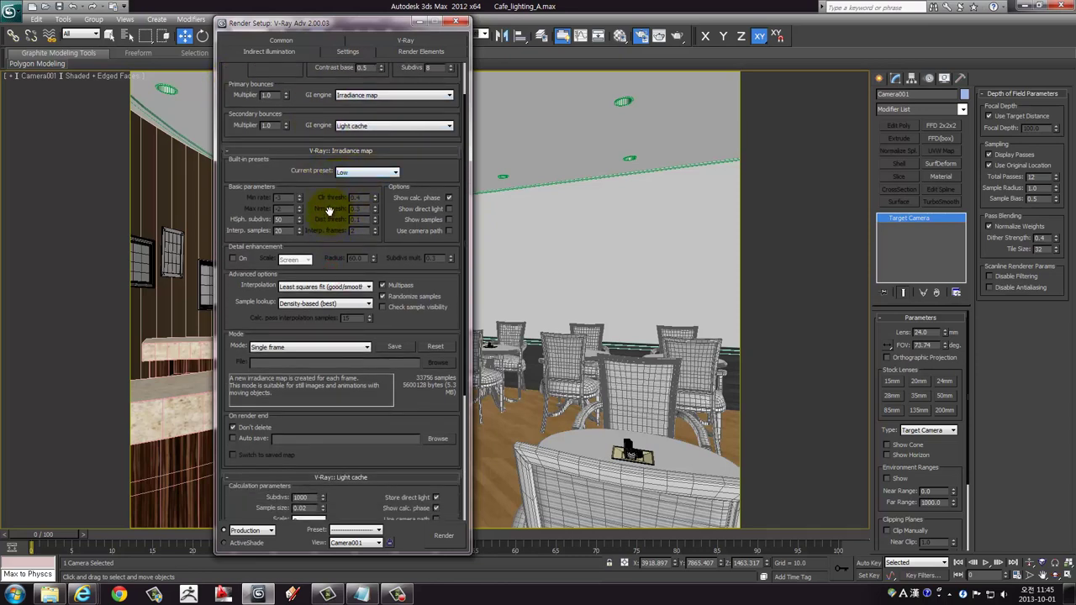
left_click(345, 172)
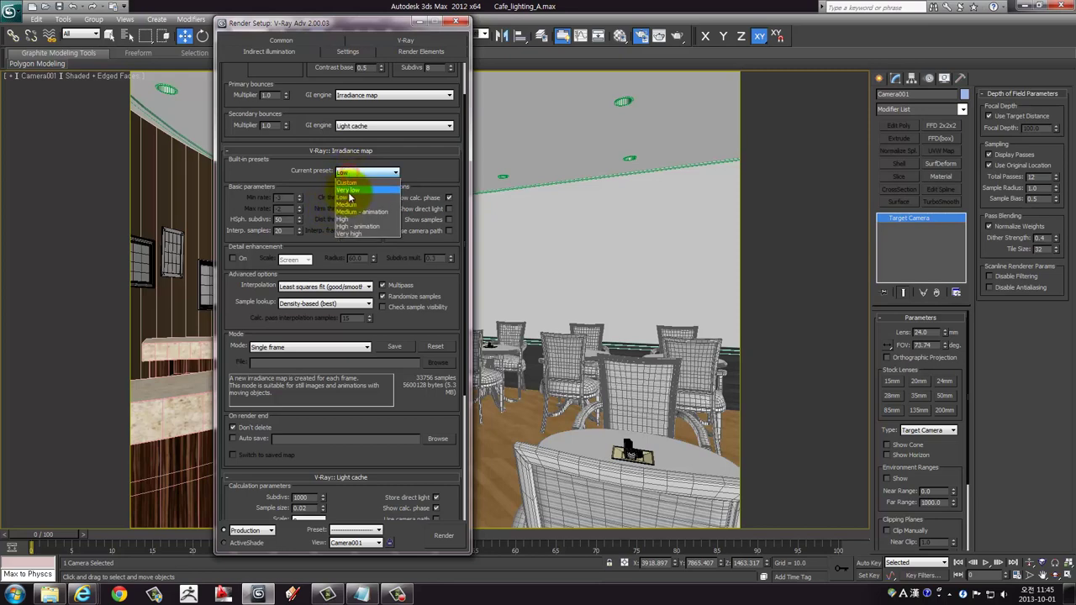
left_click(341, 196)
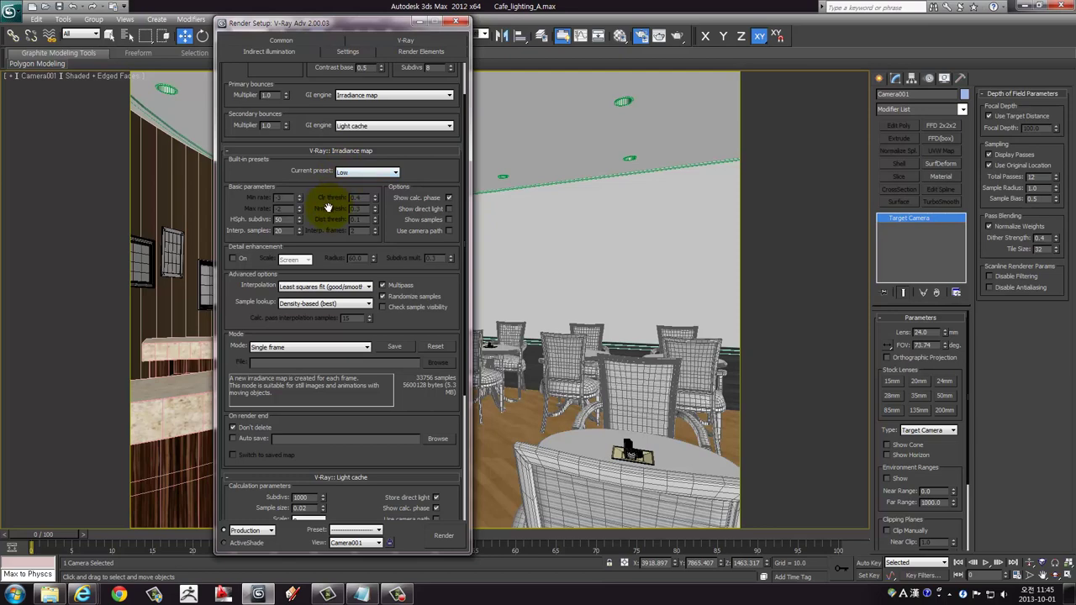
scroll(326, 210, "down", 1)
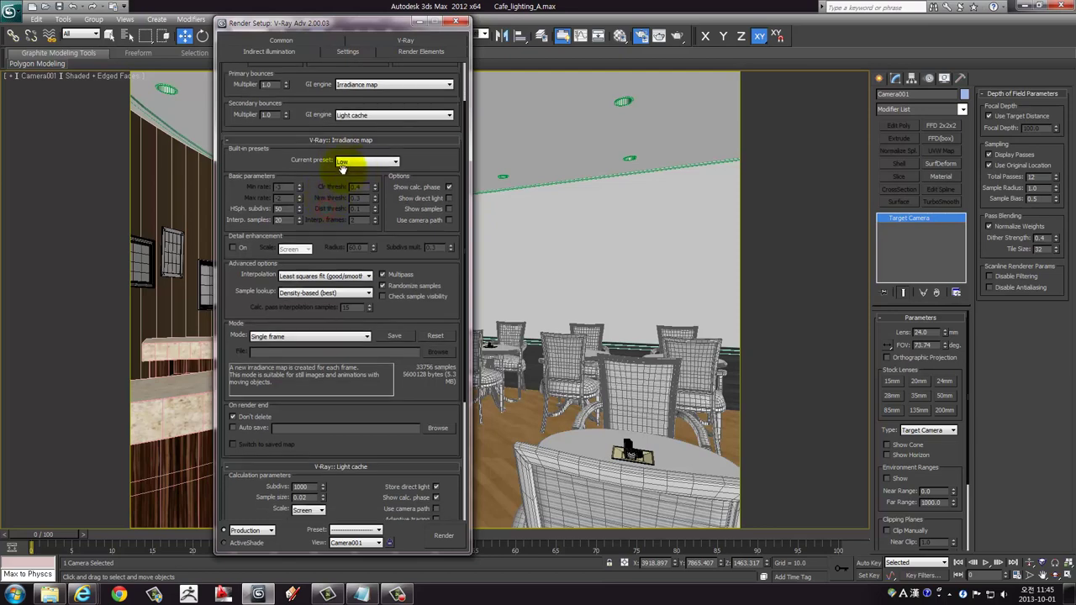
scroll(329, 180, "down", 3)
scroll(332, 135, "down", 1)
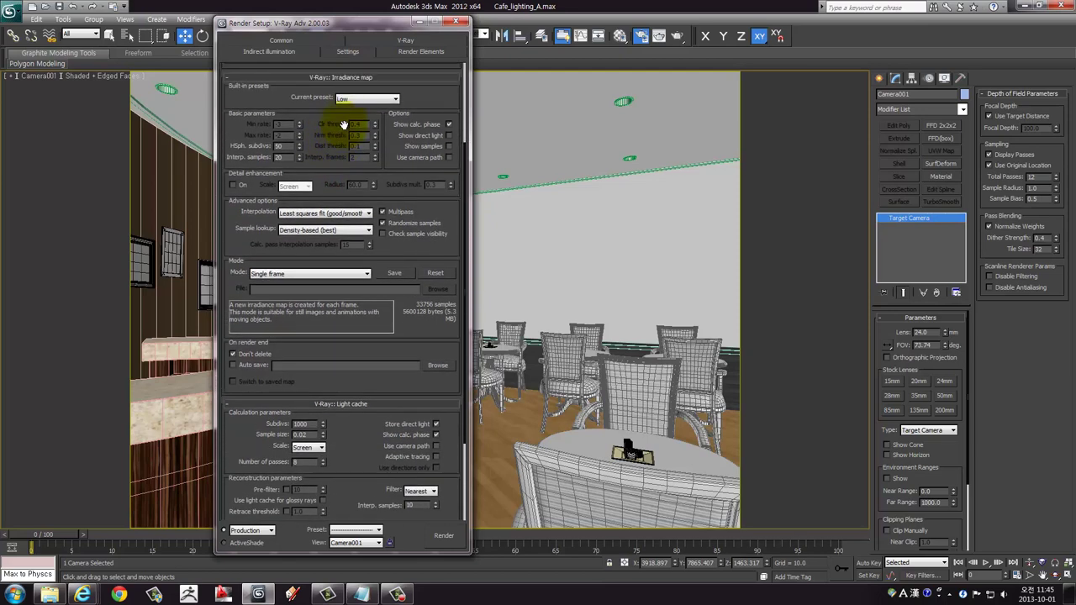
left_click(349, 99)
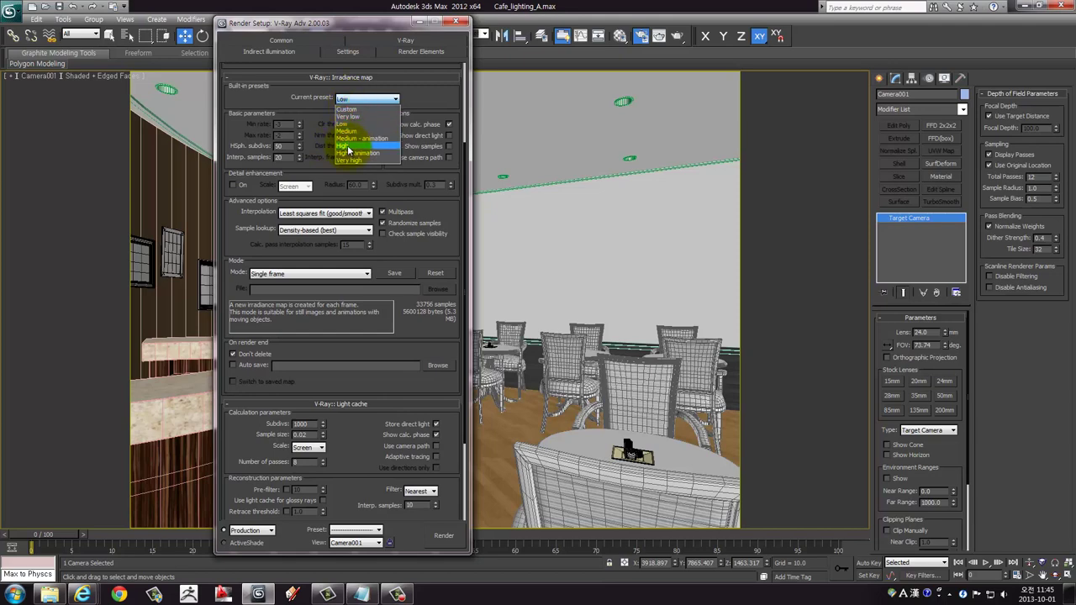
left_click(275, 99)
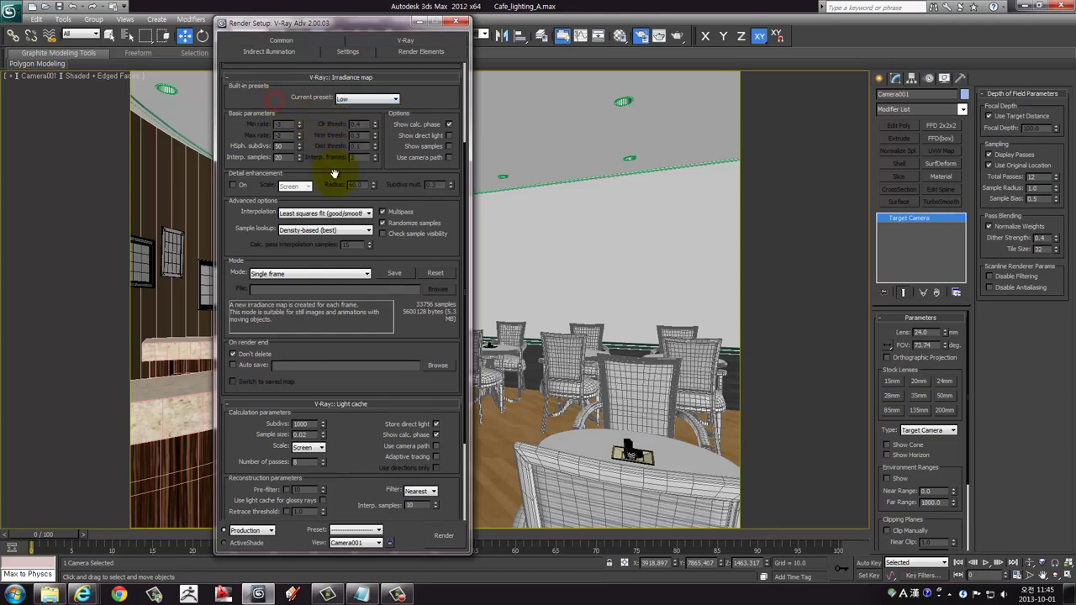
Adjust the Light cache checkboxes, turning off the calculation-phase display
left_click_drag(334, 173, 343, 103)
left_click_drag(341, 288, 349, 211)
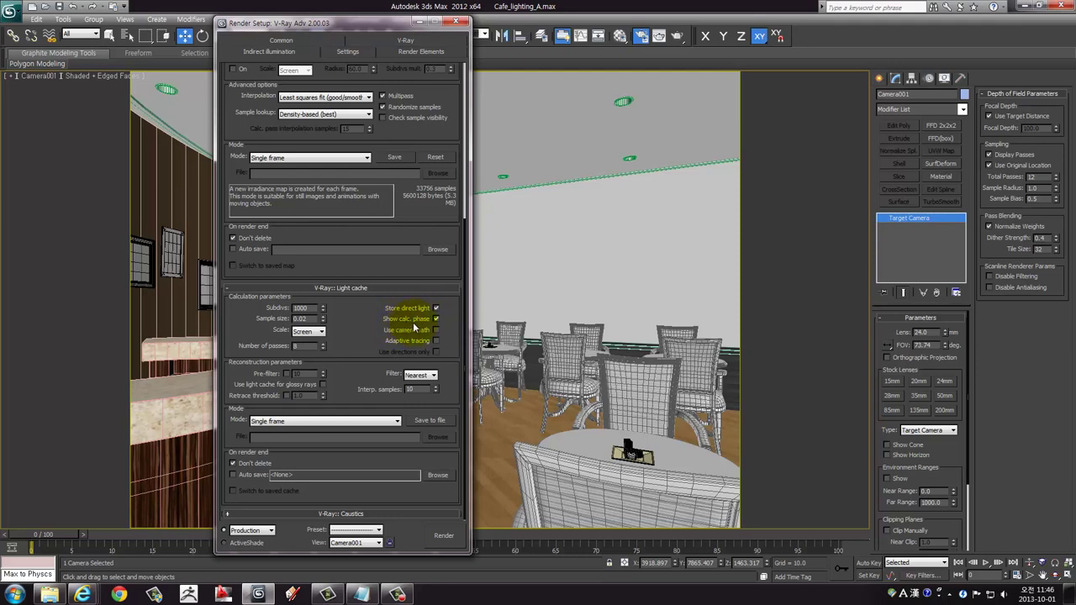
left_click(436, 319)
left_click(381, 332)
Close Render Setup and check the Environment dialog shows a black background and no exposure control
left_click(454, 22)
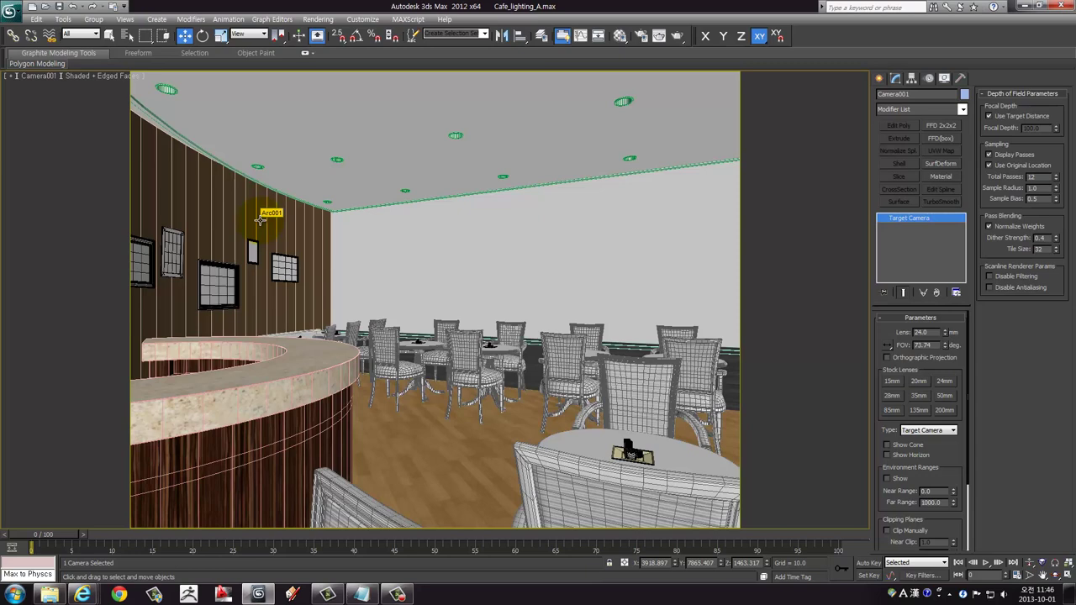
left_click(314, 19)
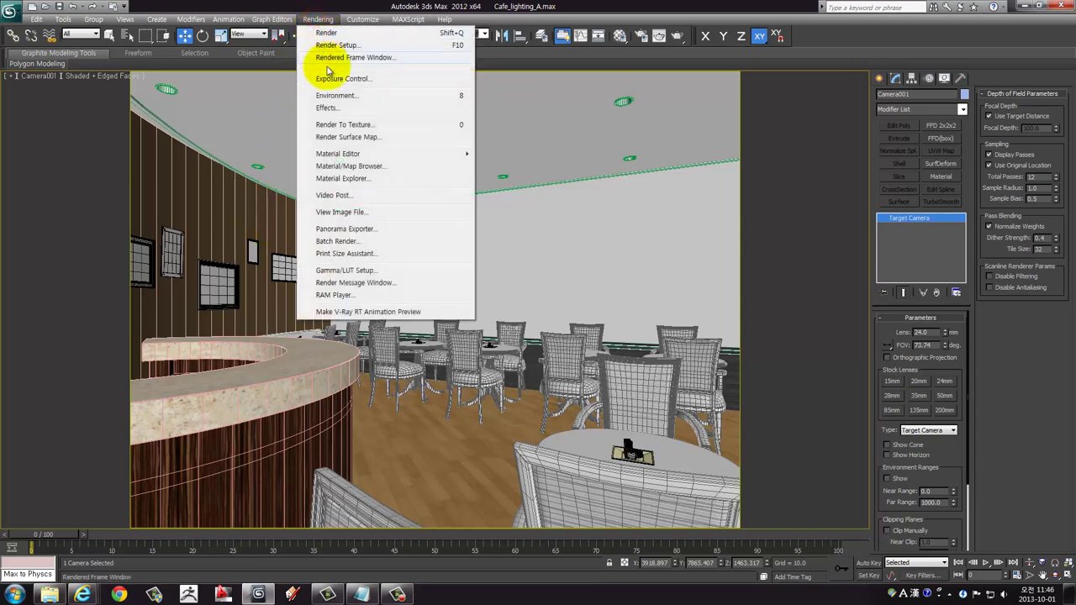
left_click(333, 99)
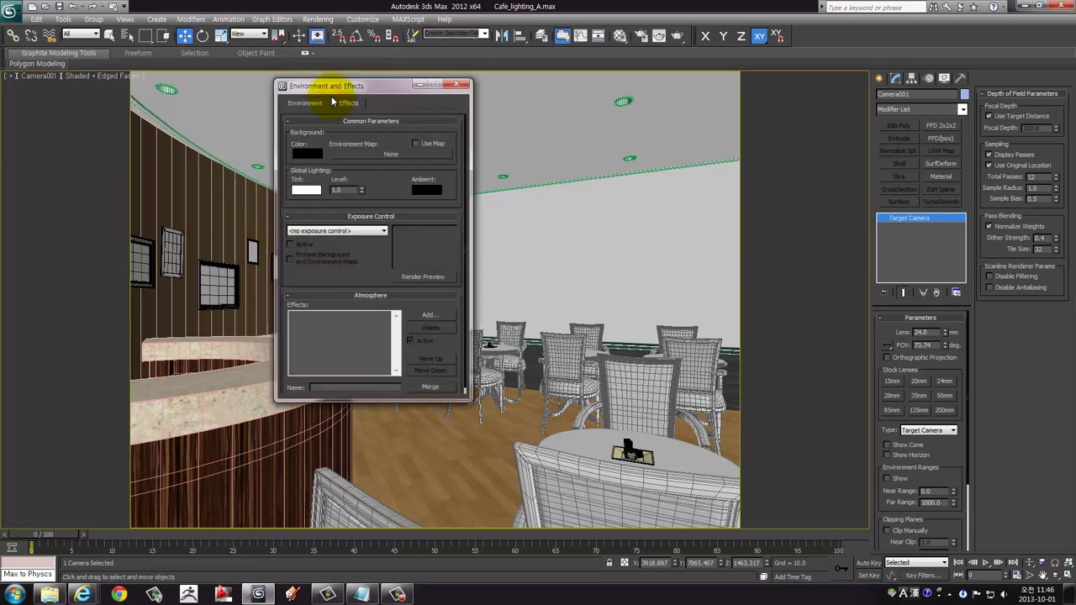
left_click_drag(340, 82, 282, 92)
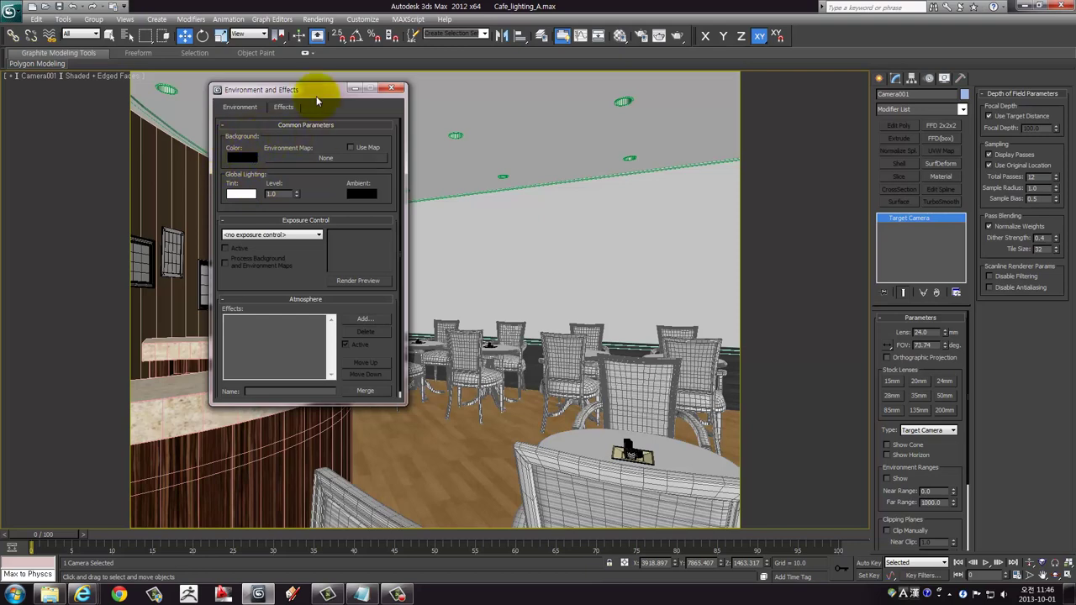
left_click_drag(311, 89, 257, 90)
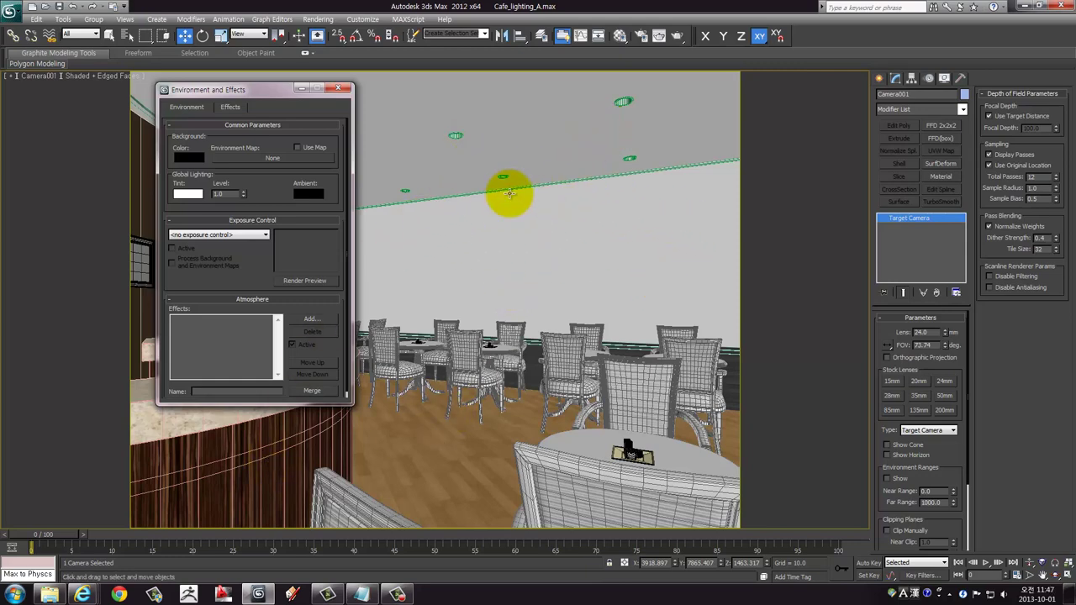
left_click(337, 90)
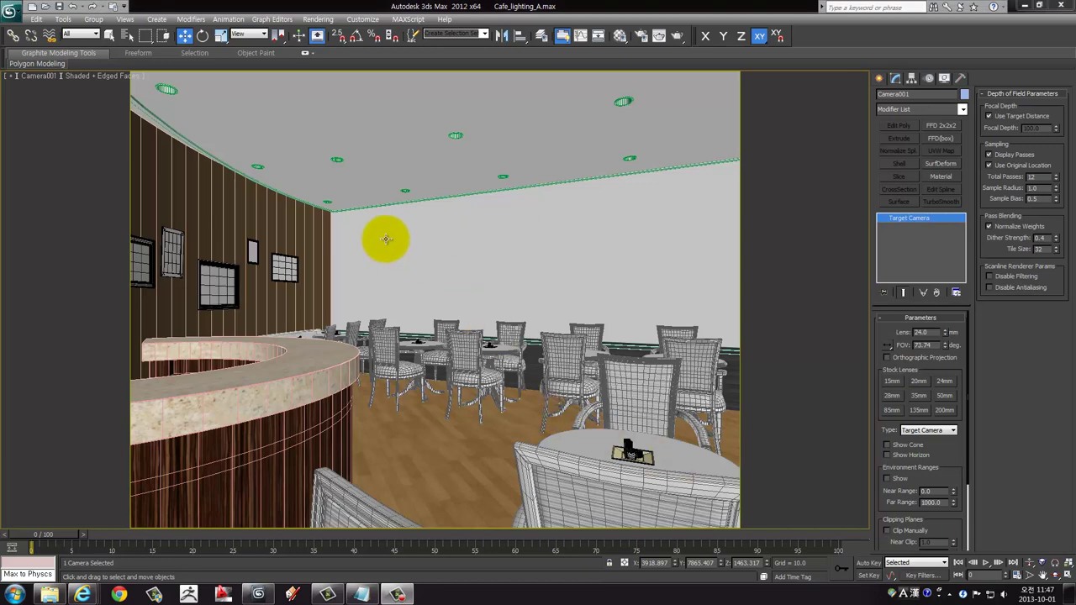
Select the wall picture frames obj_04, obj_03 and obj_02 in the camera view
left_click(284, 268)
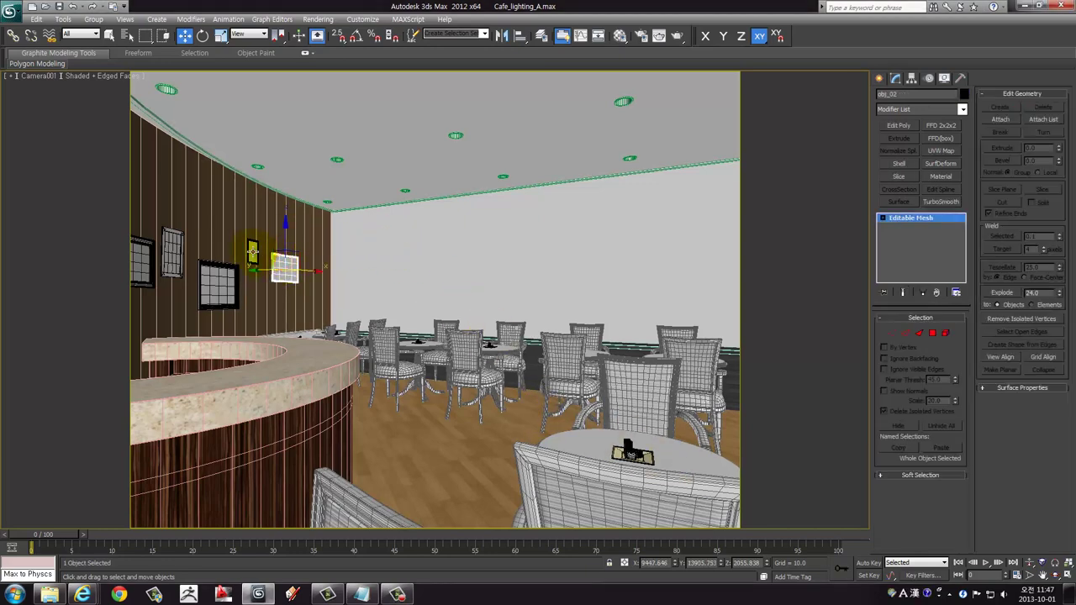
left_click(252, 252)
left_click(218, 283)
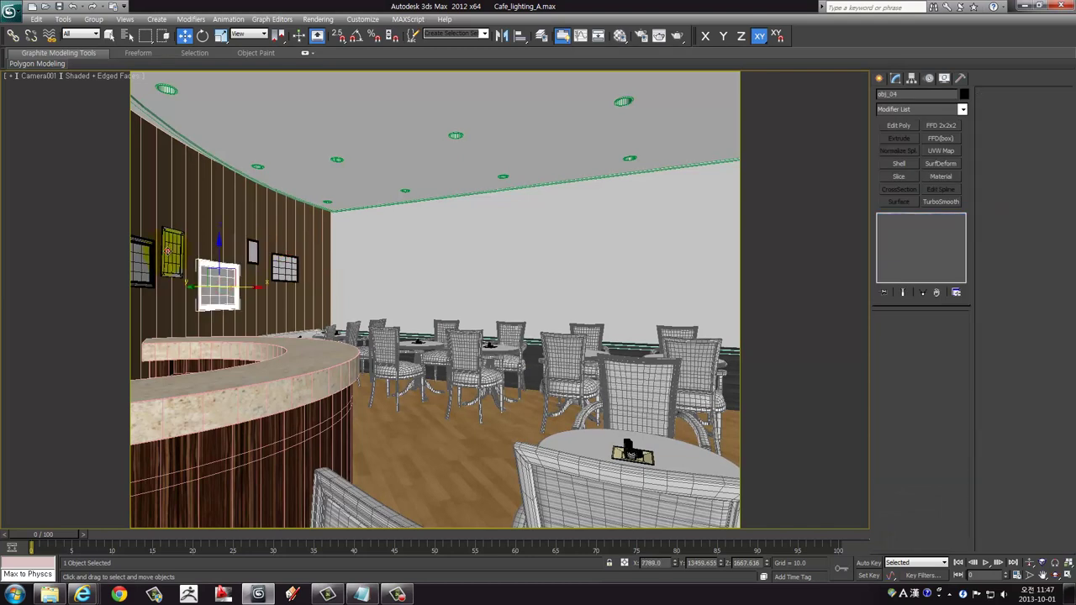
left_click(168, 250)
left_click(150, 274)
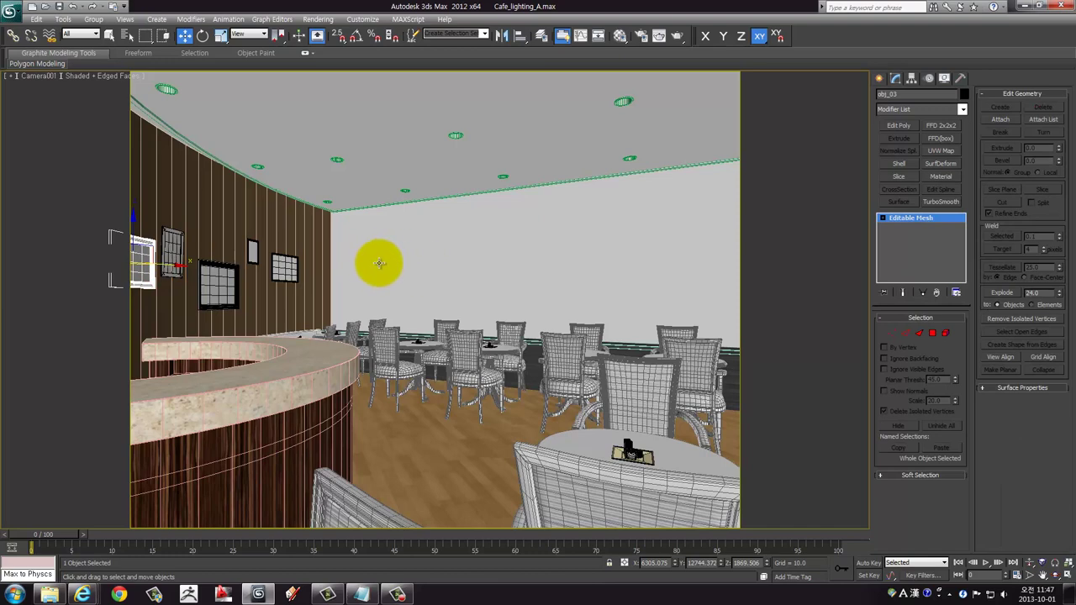
left_click(289, 266)
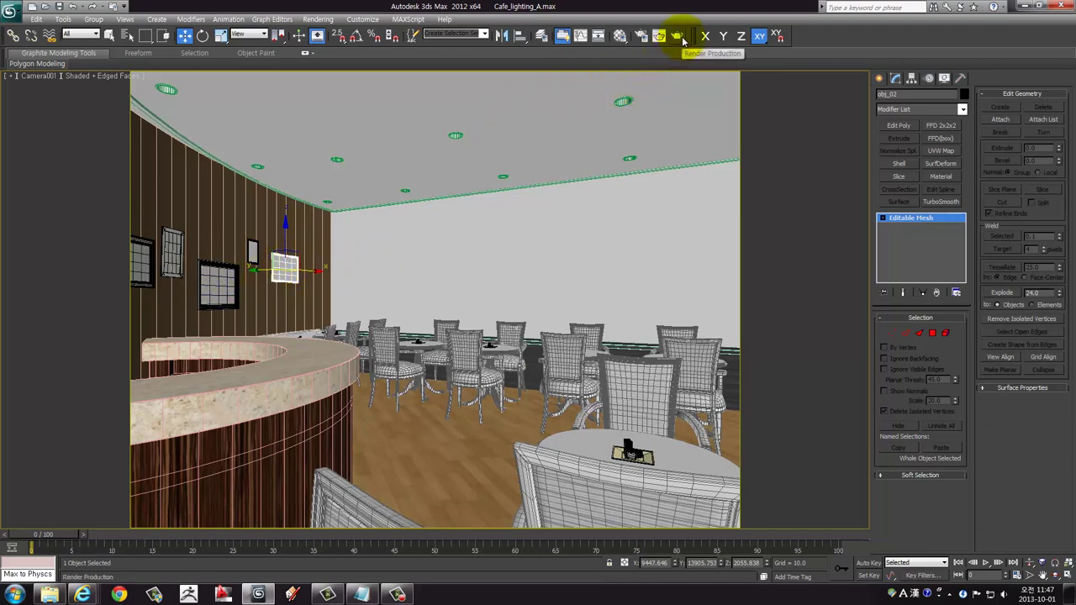
Start a V-Ray render of the camera view, cancel it, and close the frame buffer and log
left_click(679, 38)
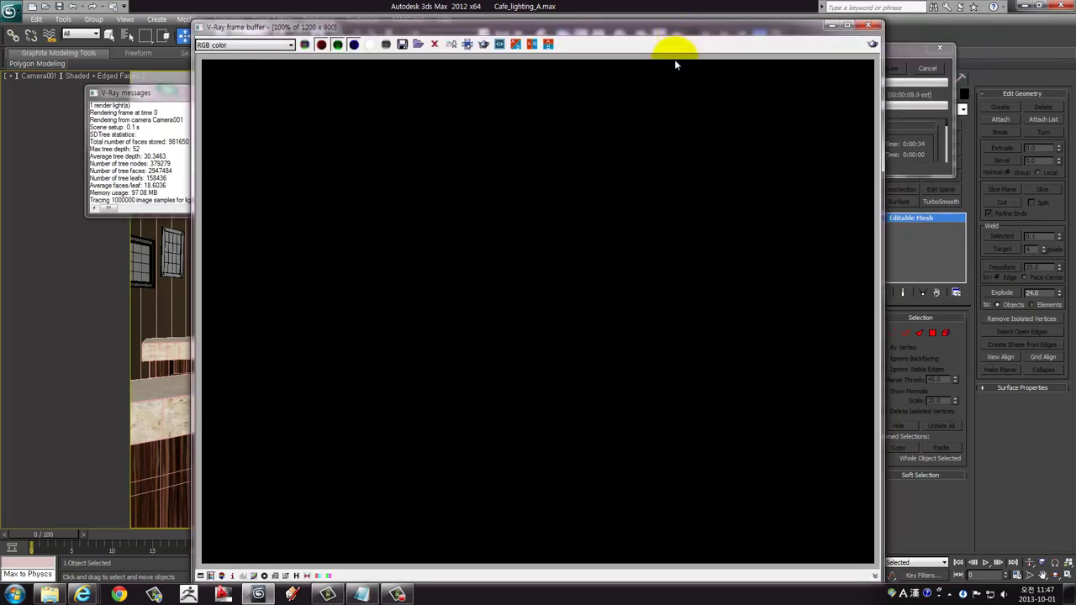
left_click_drag(668, 32, 534, 25)
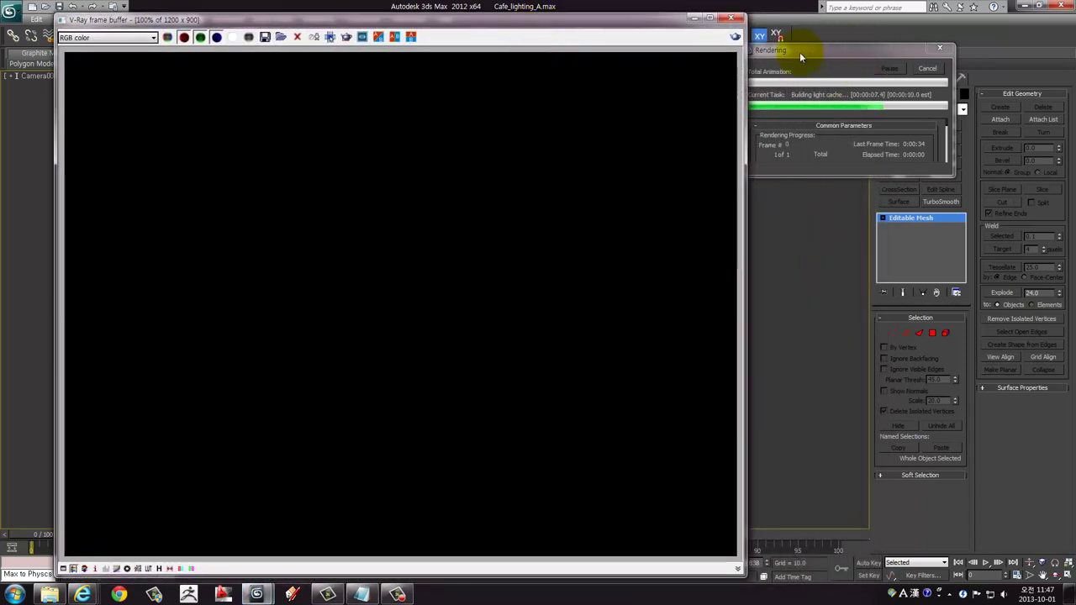
left_click_drag(799, 50, 833, 50)
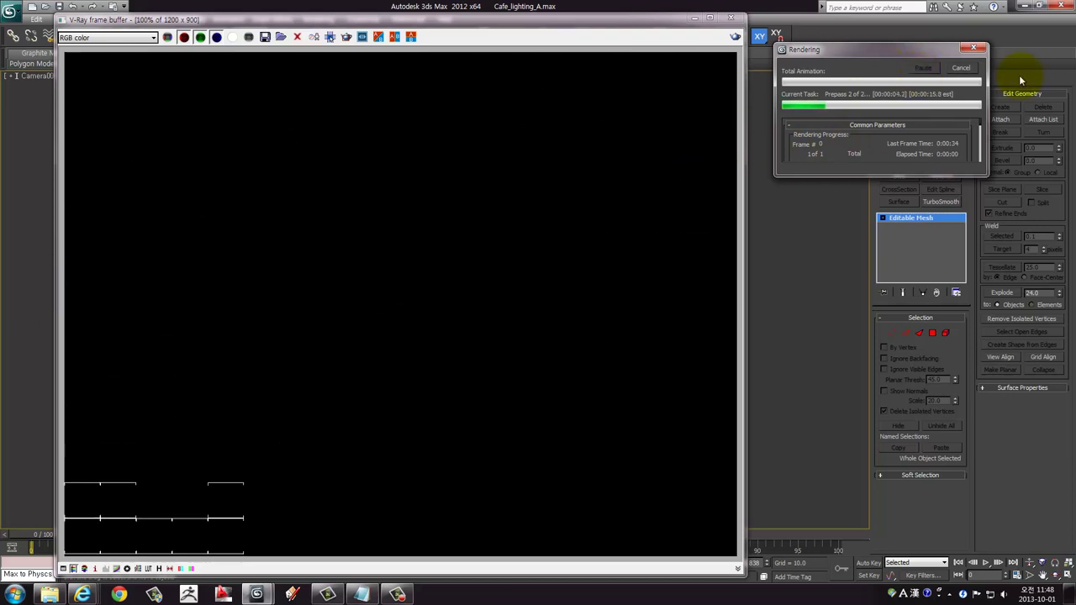
left_click(964, 74)
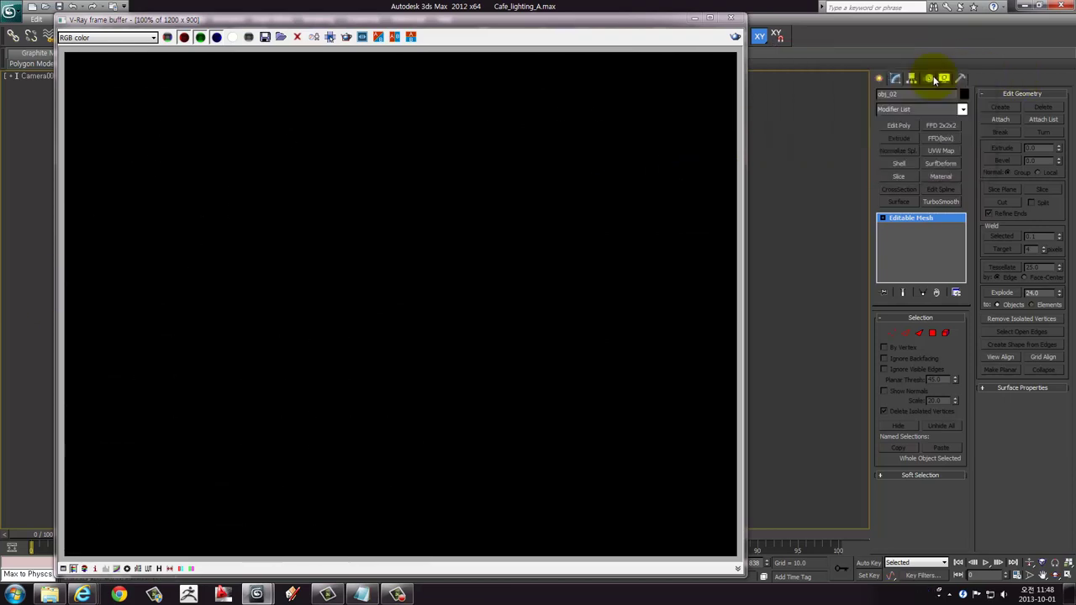
left_click(730, 18)
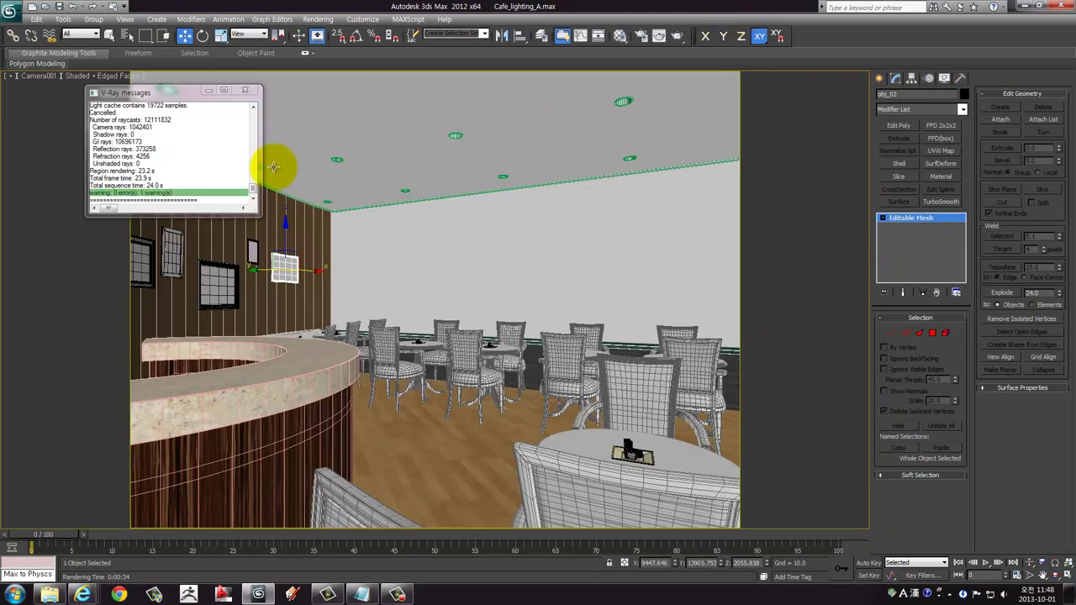
left_click(245, 91)
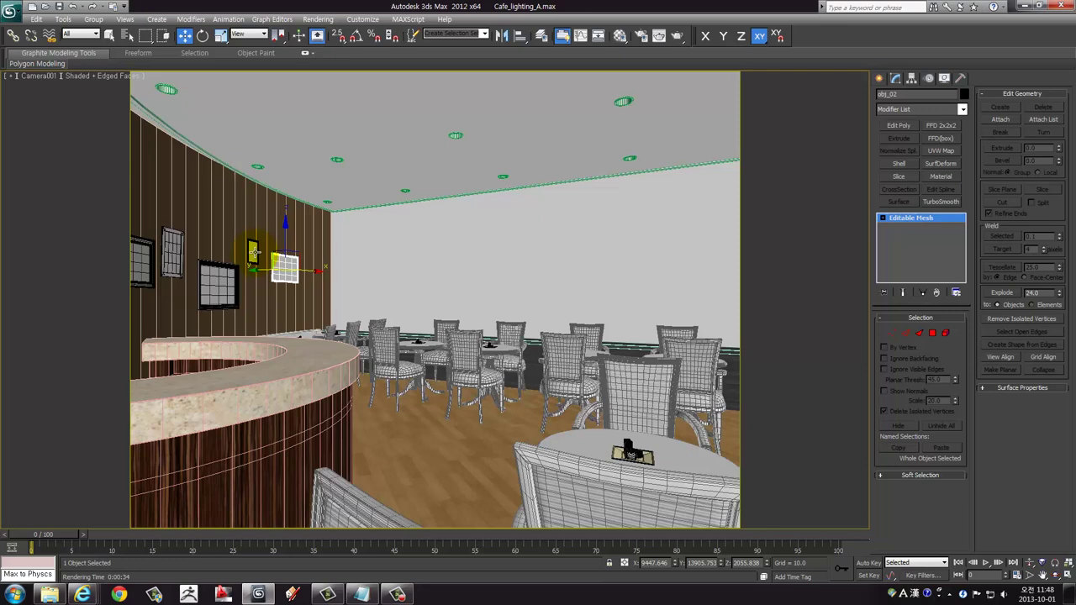
Select obj_01 and set the environment background colour to white (255, 255, 255)
left_click(255, 251)
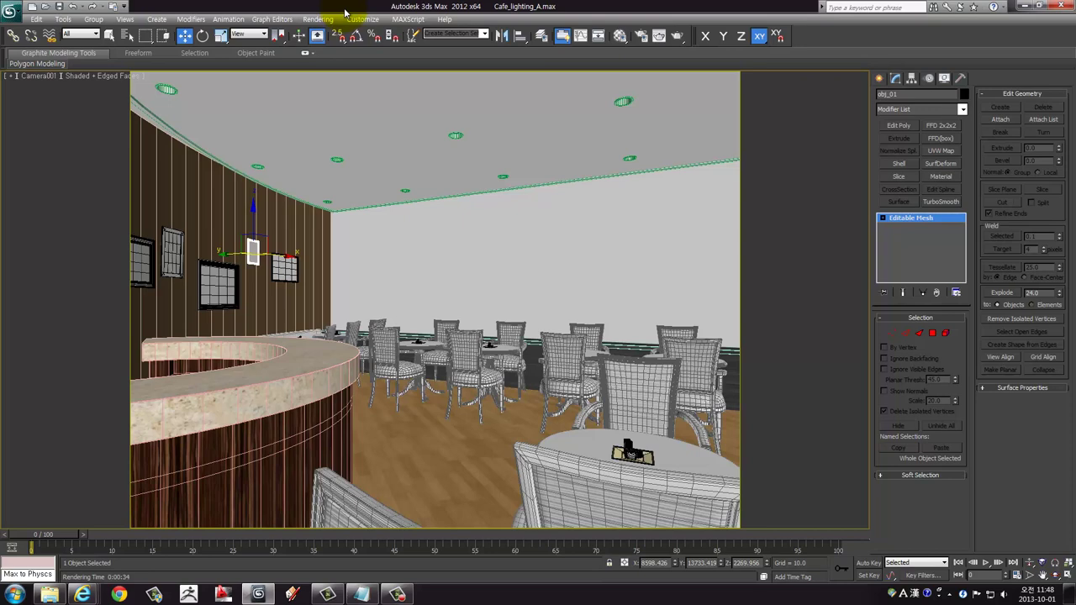
left_click(317, 19)
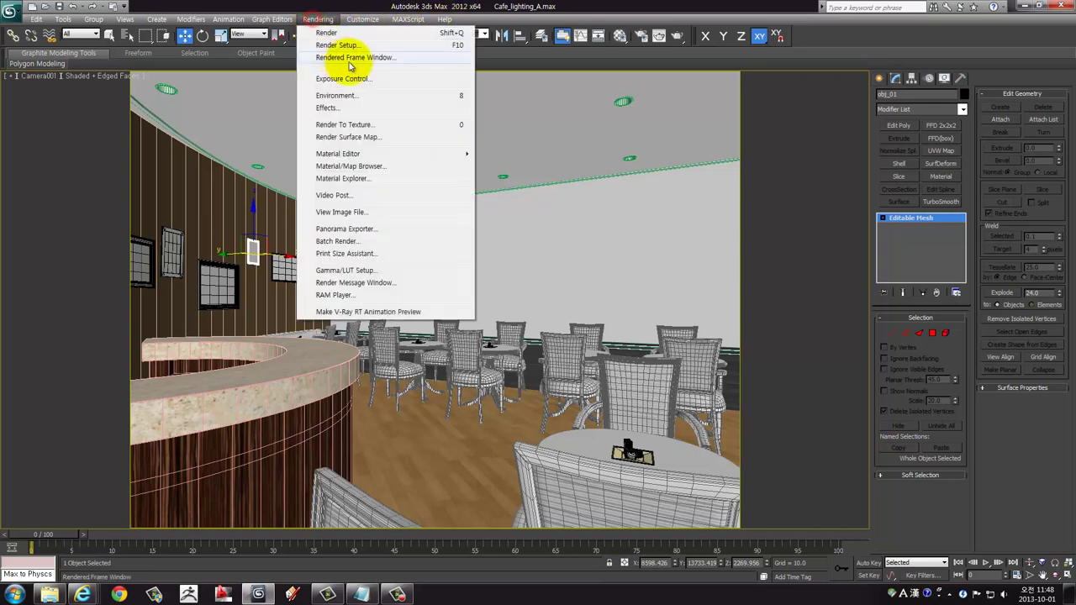
left_click(357, 96)
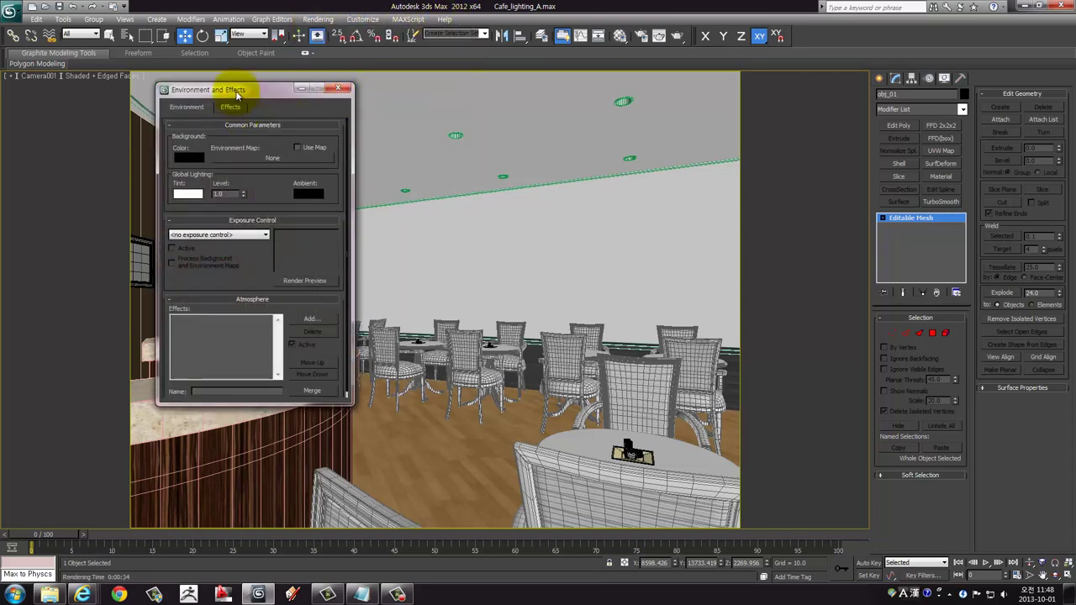
left_click_drag(241, 91, 230, 88)
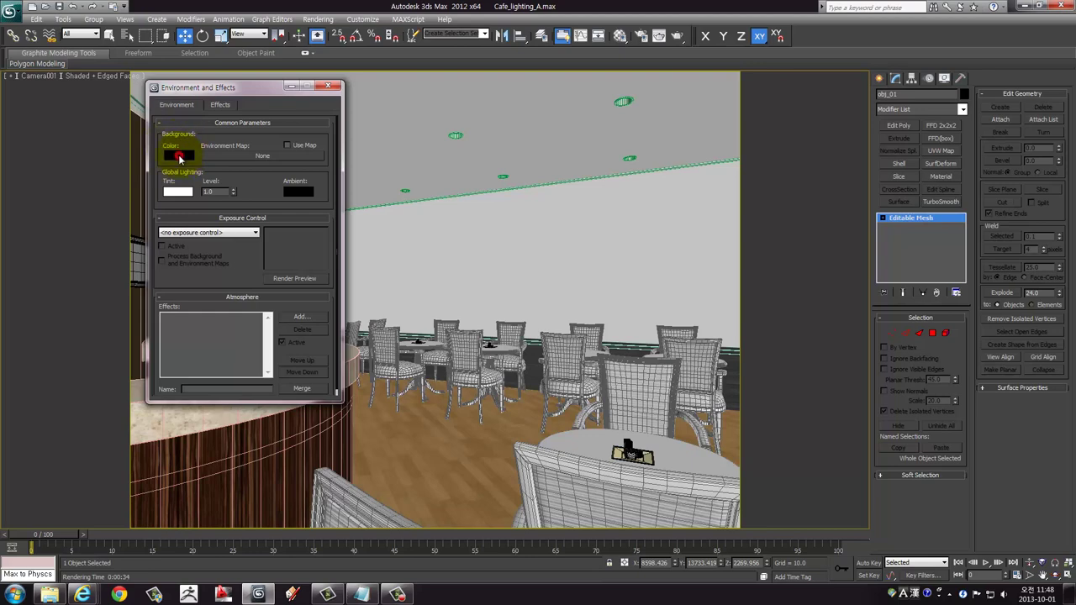
left_click(179, 157)
left_click_drag(318, 126, 327, 158)
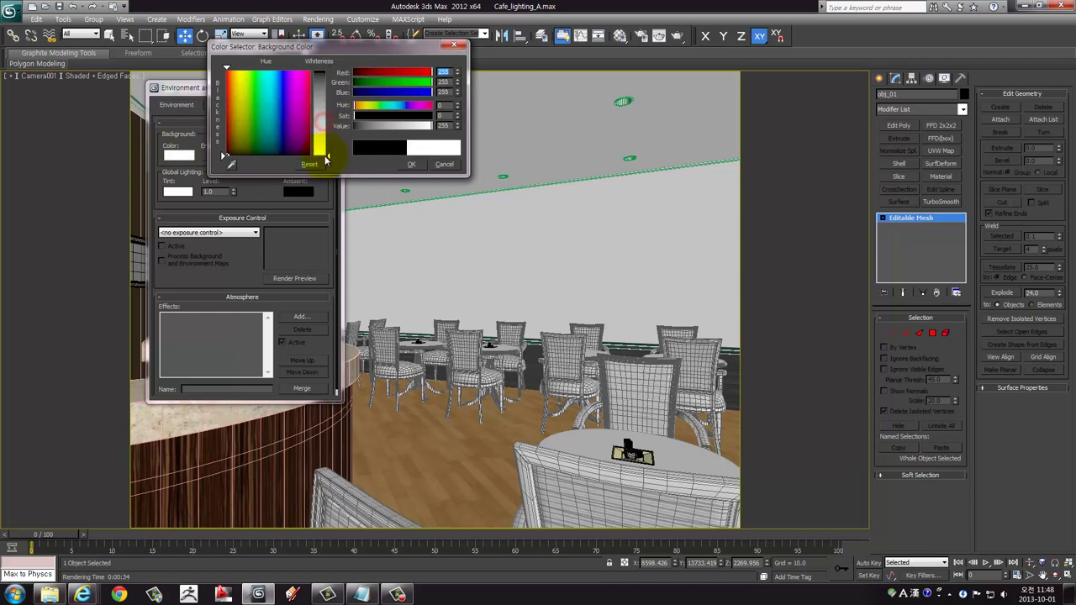
left_click(415, 167)
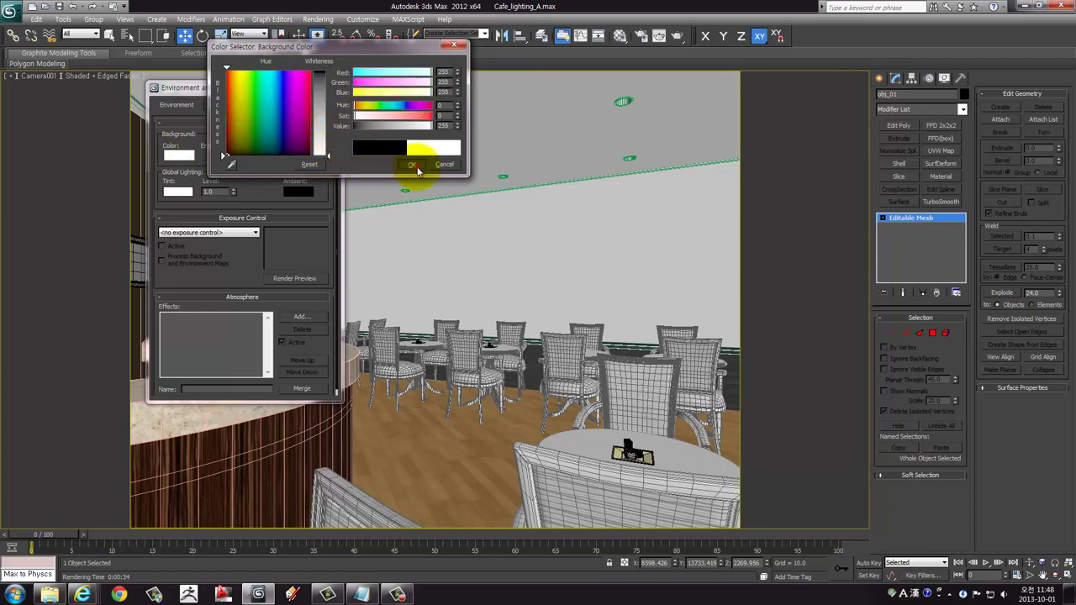
left_click(334, 88)
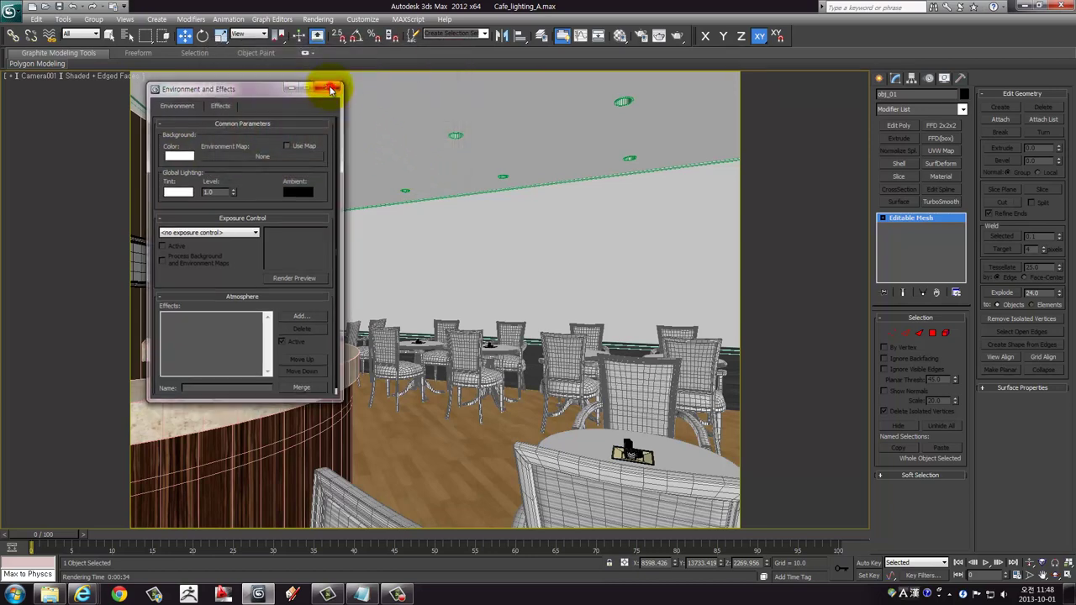
left_click(677, 37)
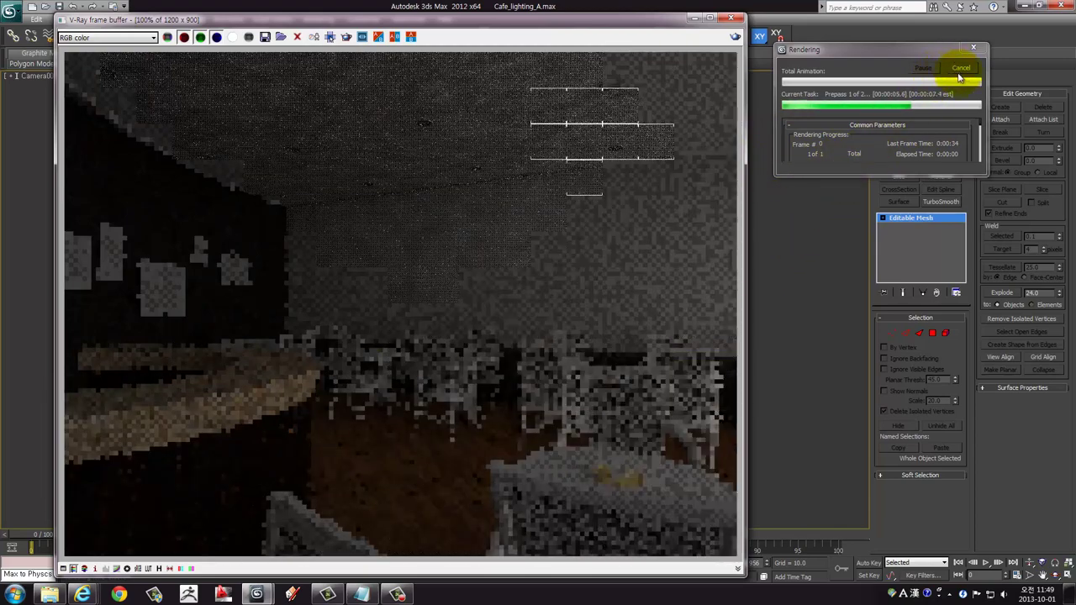
left_click(961, 68)
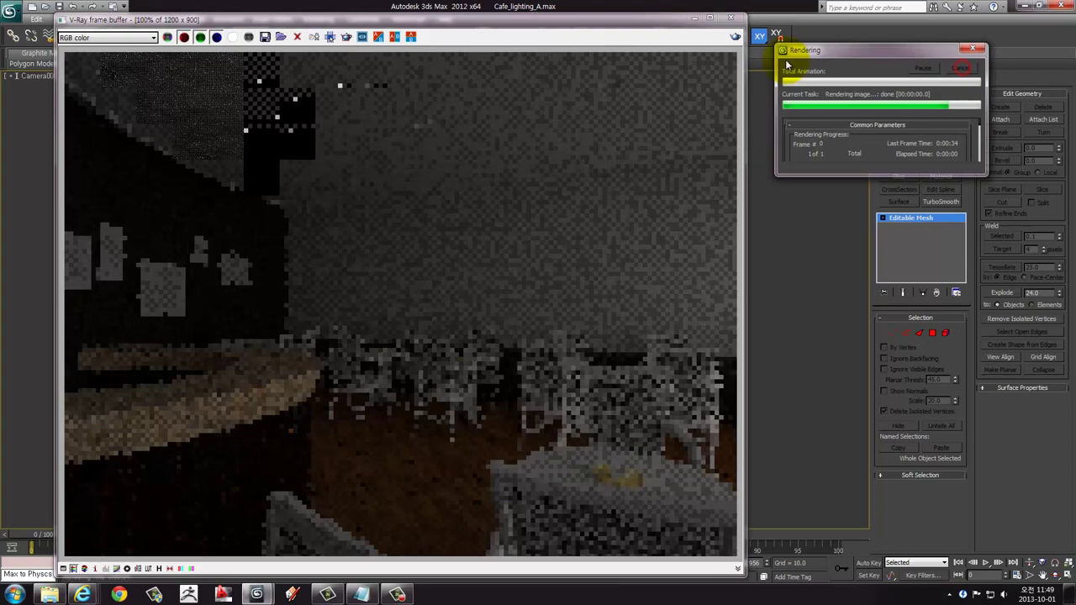
left_click(732, 19)
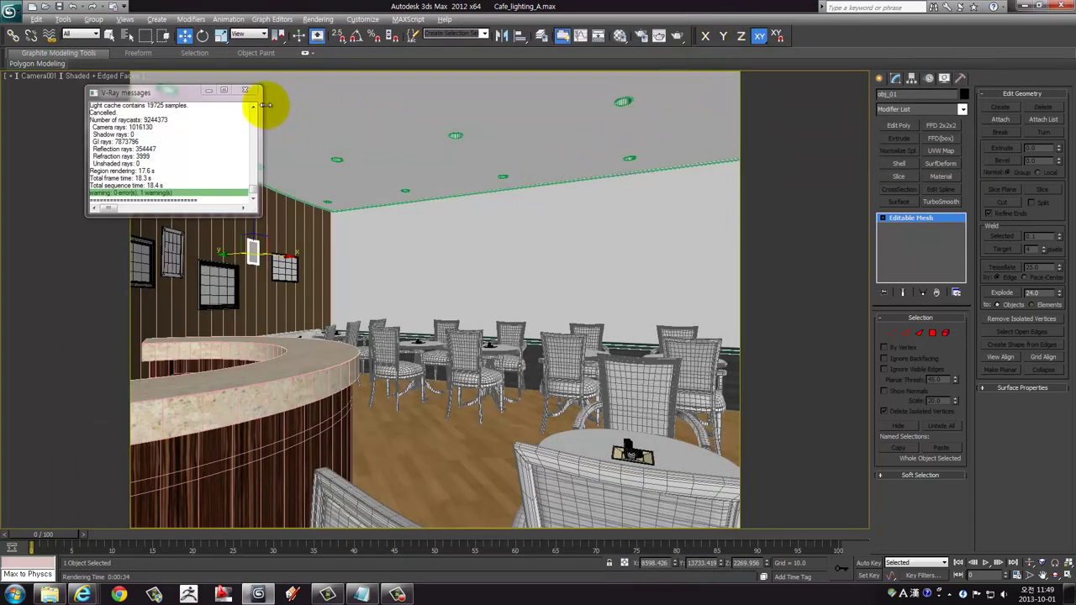
left_click(245, 89)
Orbit the full-size Perspective view around the cafe exterior, then restore the four viewports
left_click(531, 225)
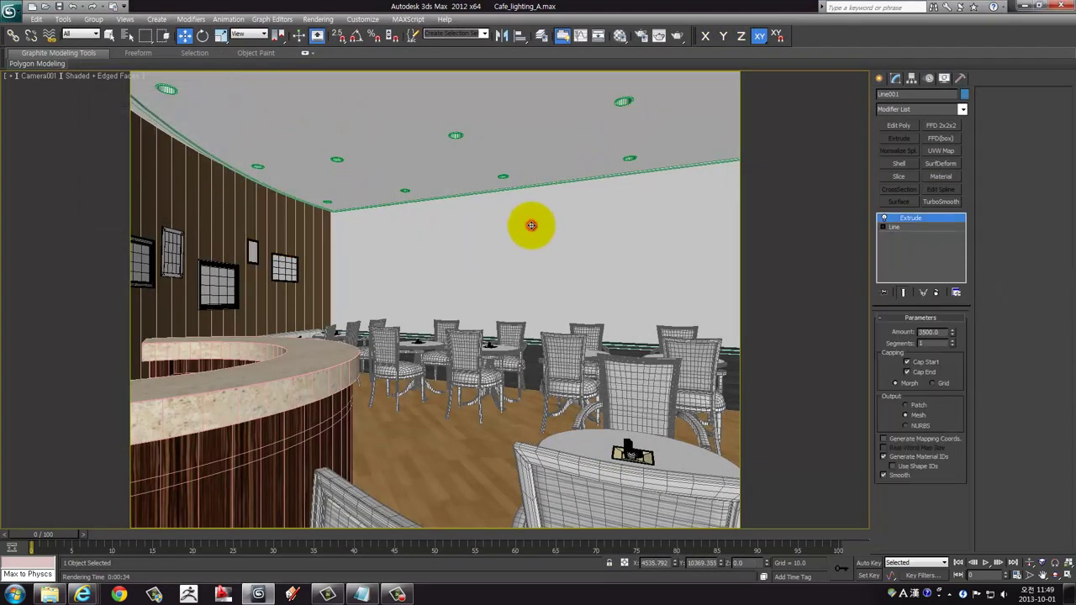
key("alt+w")
key("alt+w")
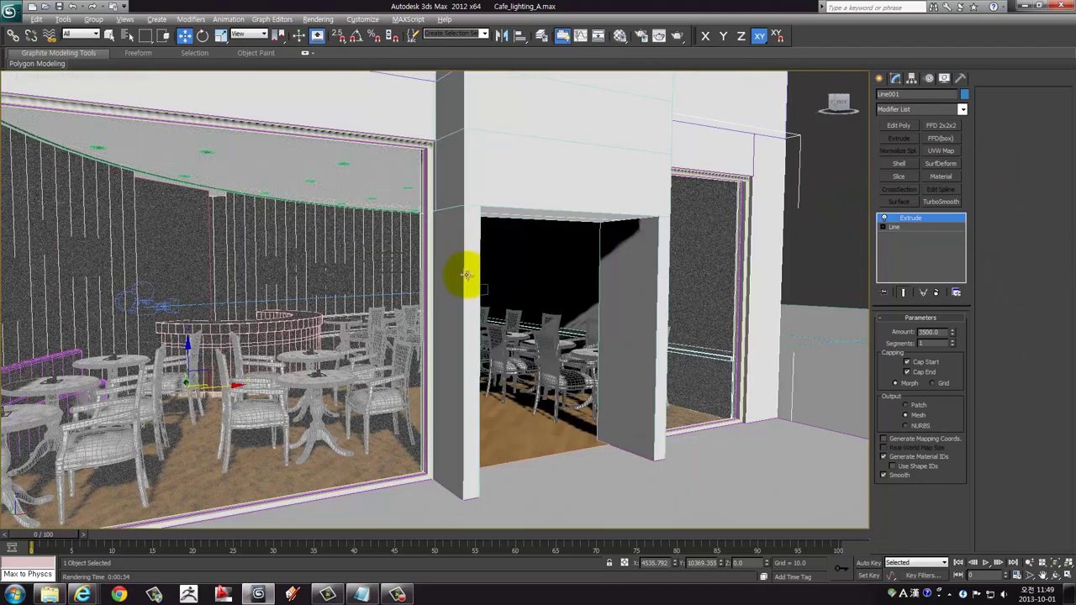
scroll(468, 282, "down", 2)
scroll(465, 290, "down", 5)
mouse_move(462, 293)
middle_mouse_down("alt")
mouse_move(445, 288)
mouse_move(511, 283)
middle_mouse_up("alt")
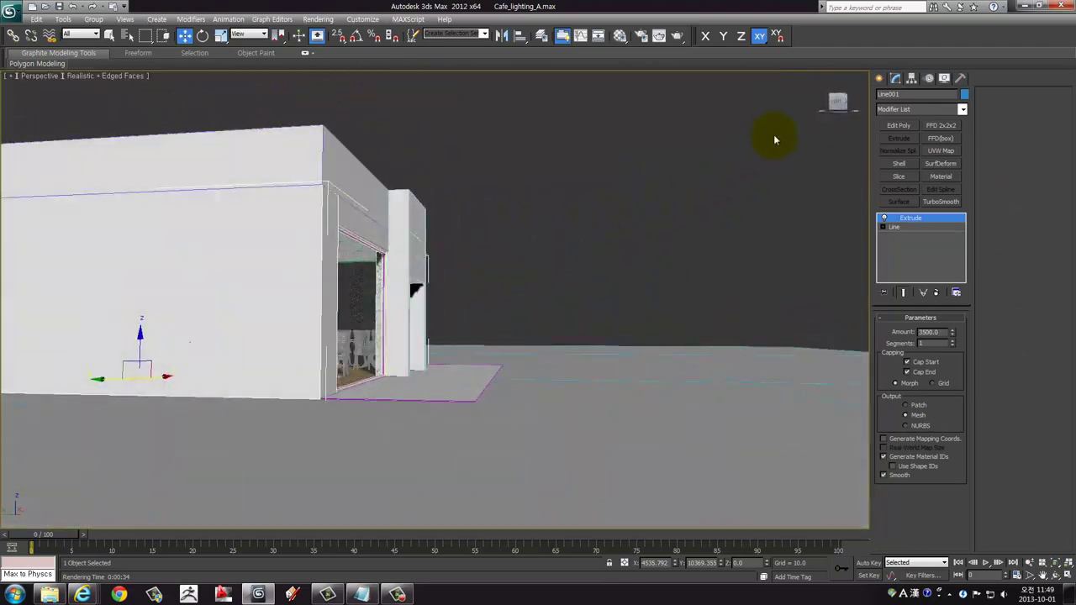
mouse_move(320, 241)
middle_mouse_down("alt")
mouse_move(252, 238)
mouse_move(481, 235)
middle_mouse_up("alt")
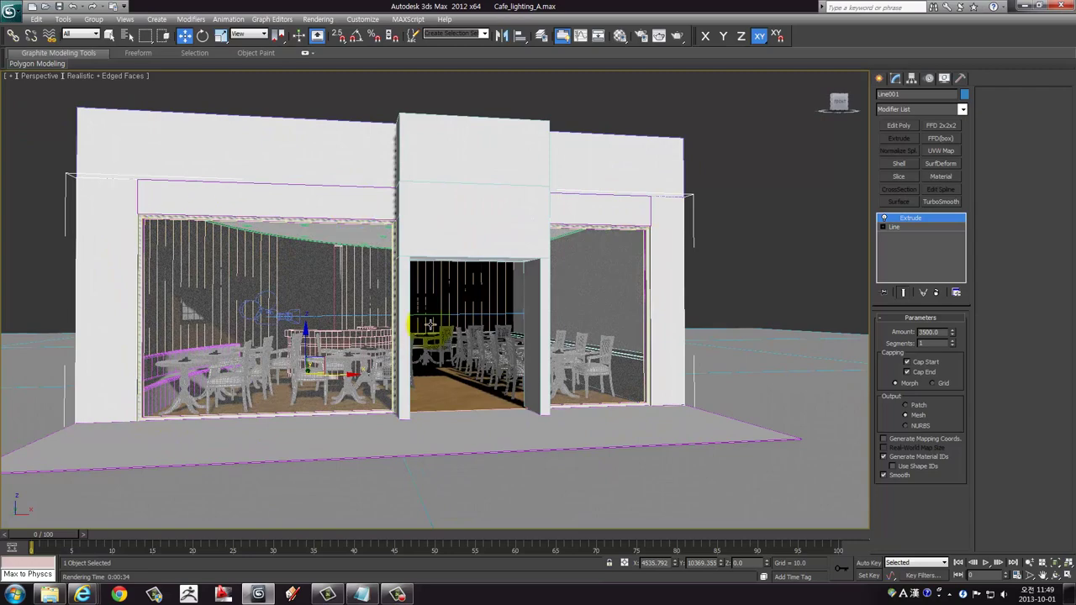
mouse_move(494, 286)
middle_mouse_down("alt")
mouse_move(529, 301)
mouse_move(644, 300)
mouse_move(453, 284)
middle_mouse_up("alt")
scroll(429, 278, "up", 4)
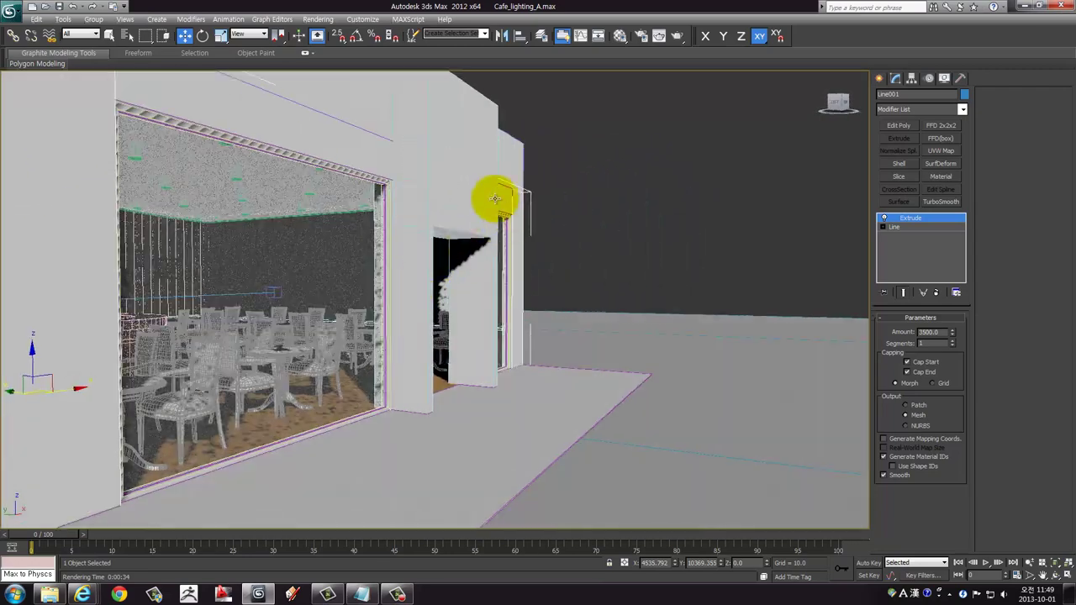
key("alt+w")
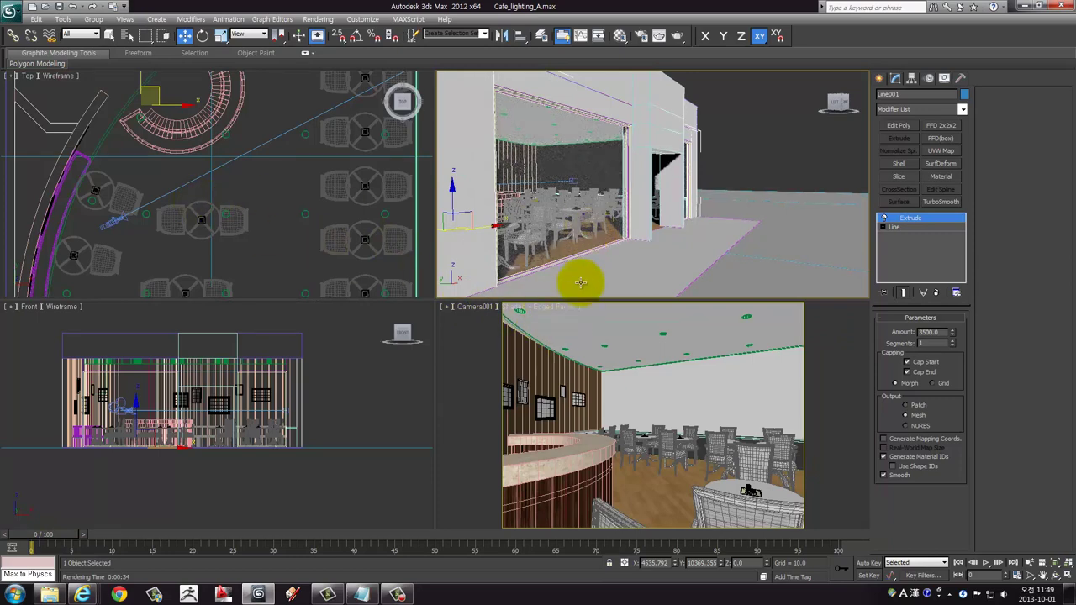
Select the window glass Rectangle008 and make material slot 01 - Default active in the Material Editor
left_click(603, 137)
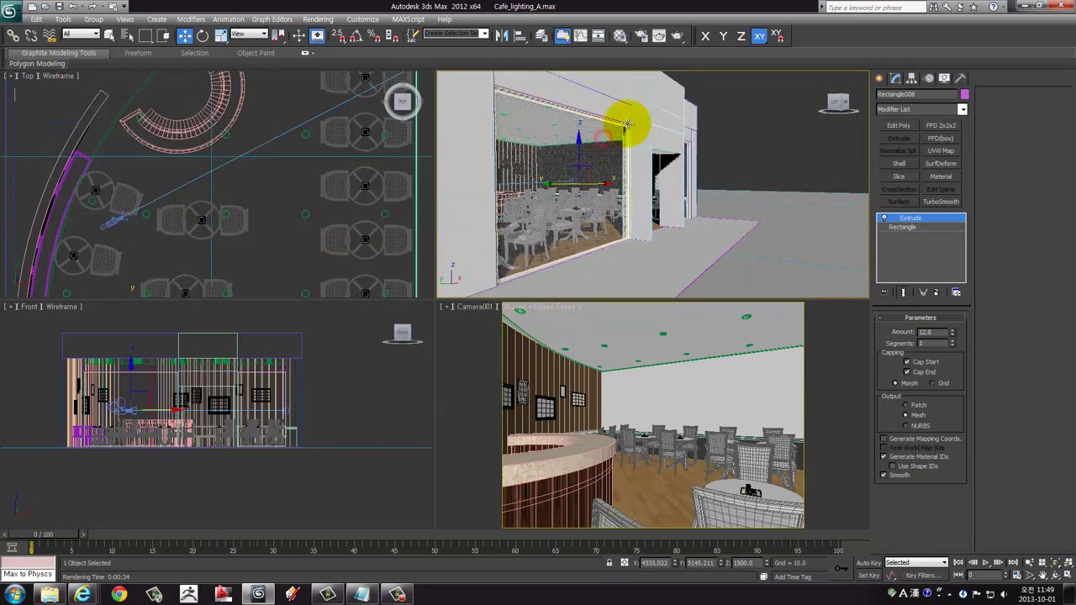
left_click(619, 35)
left_click_drag(571, 63, 457, 60)
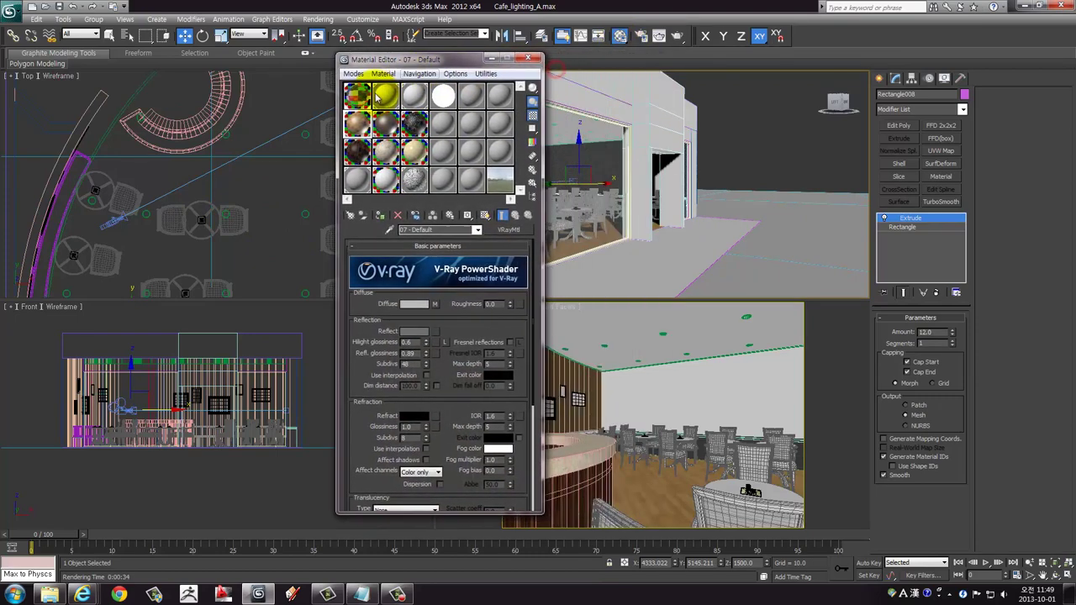
left_click(356, 98)
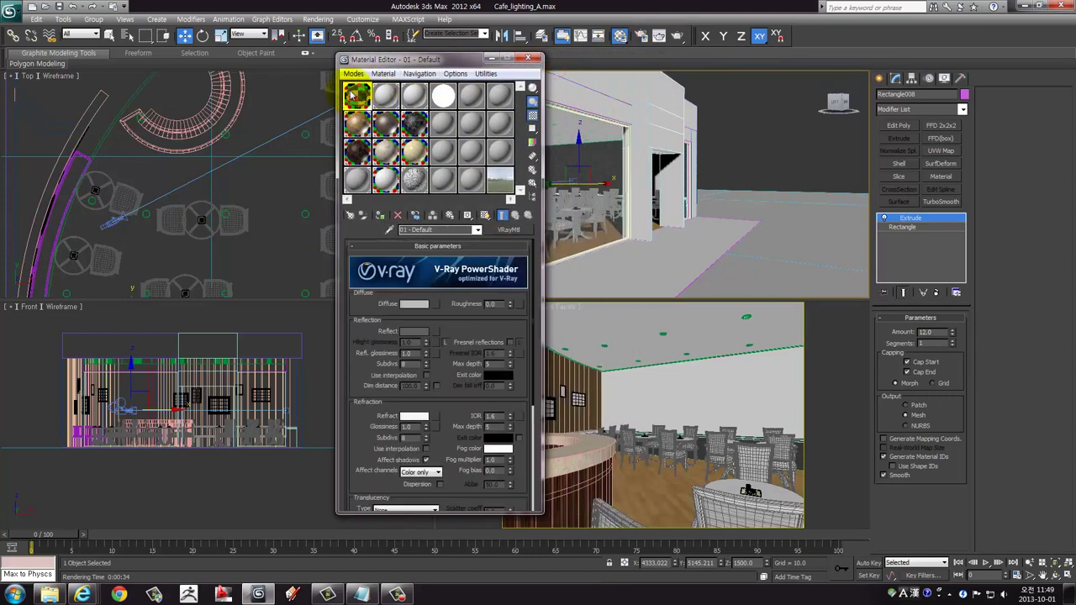
left_click_drag(356, 351, 360, 255)
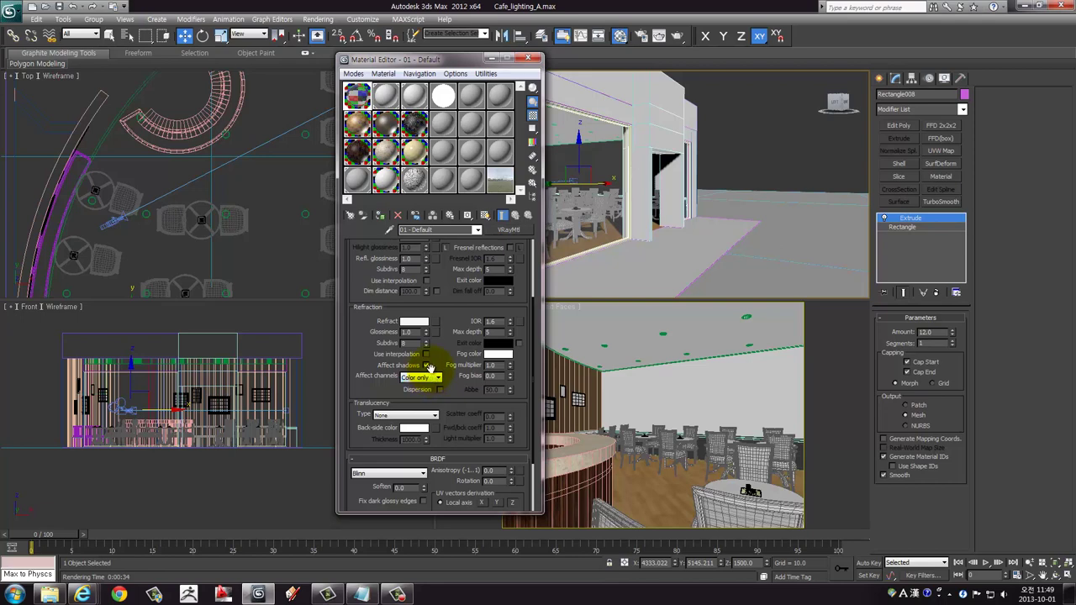
Make the glass refraction affect shadows and all channels, then close the Material Editor
left_click(426, 366)
left_click(408, 379)
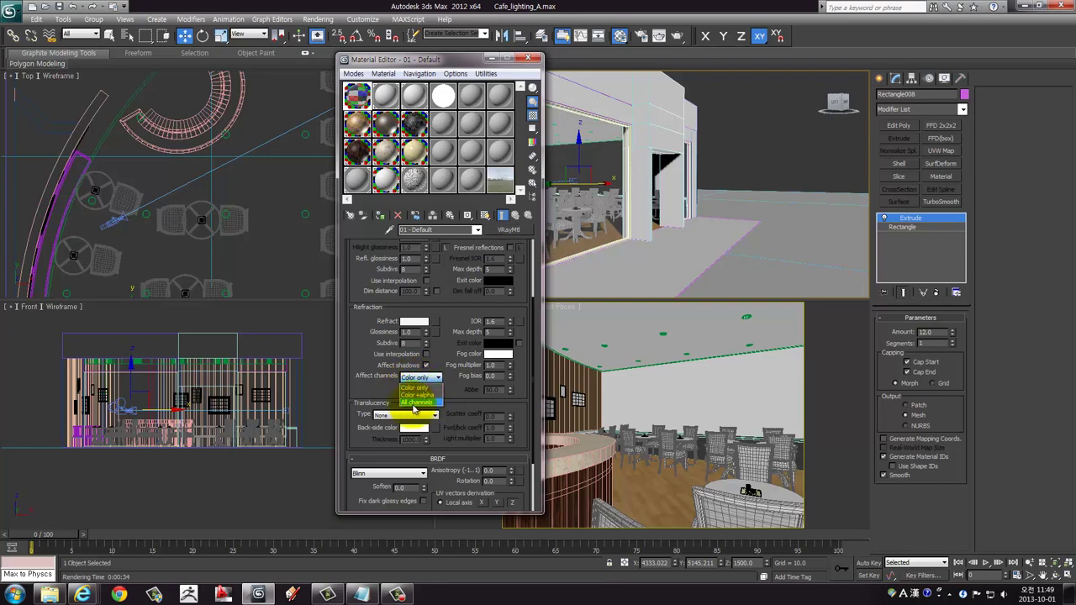
left_click(420, 403)
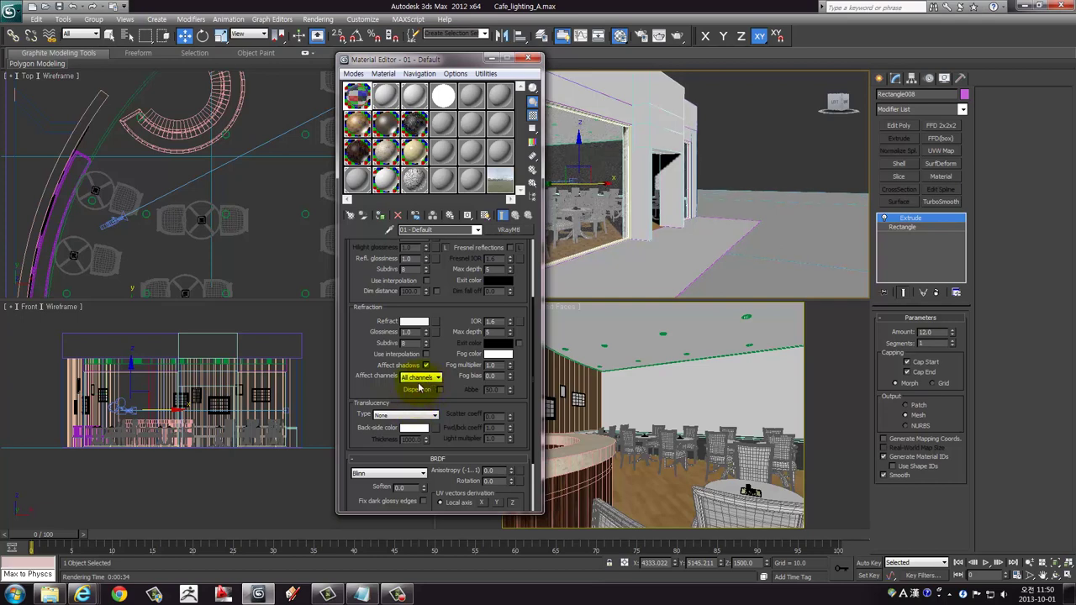
left_click(529, 59)
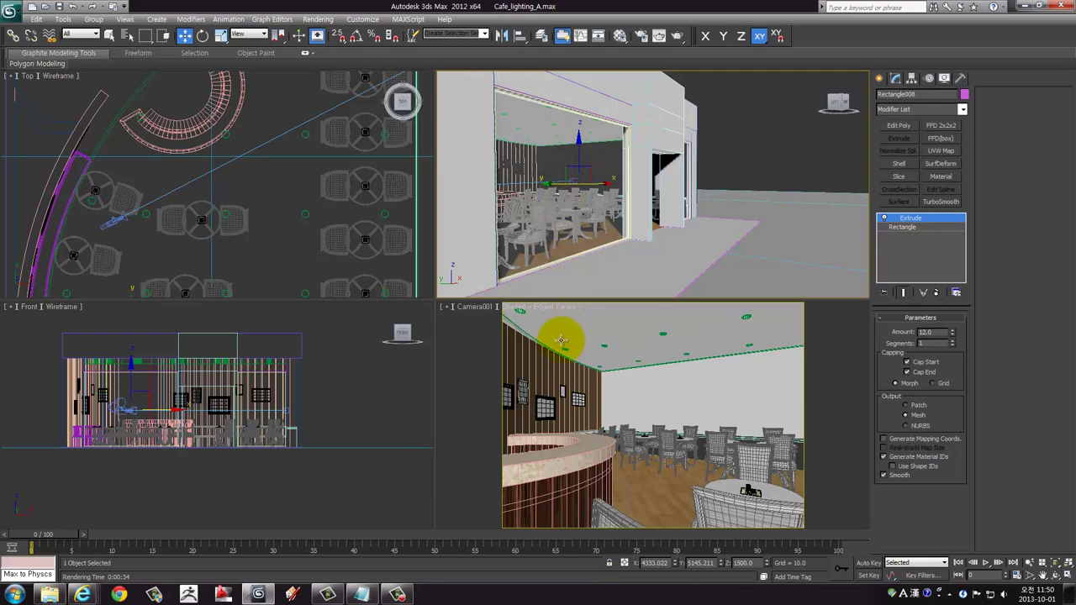
right_click(212, 207)
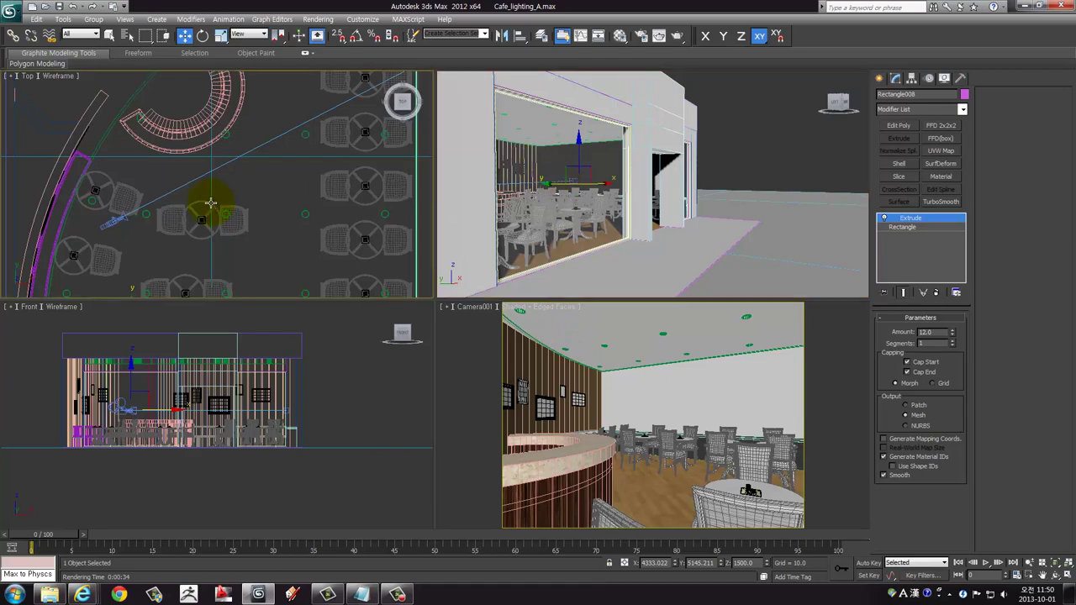
Zoom and pan the Perspective view to frame the doorway, chairs and table
right_click(614, 236)
scroll(400, 350, "up", 3)
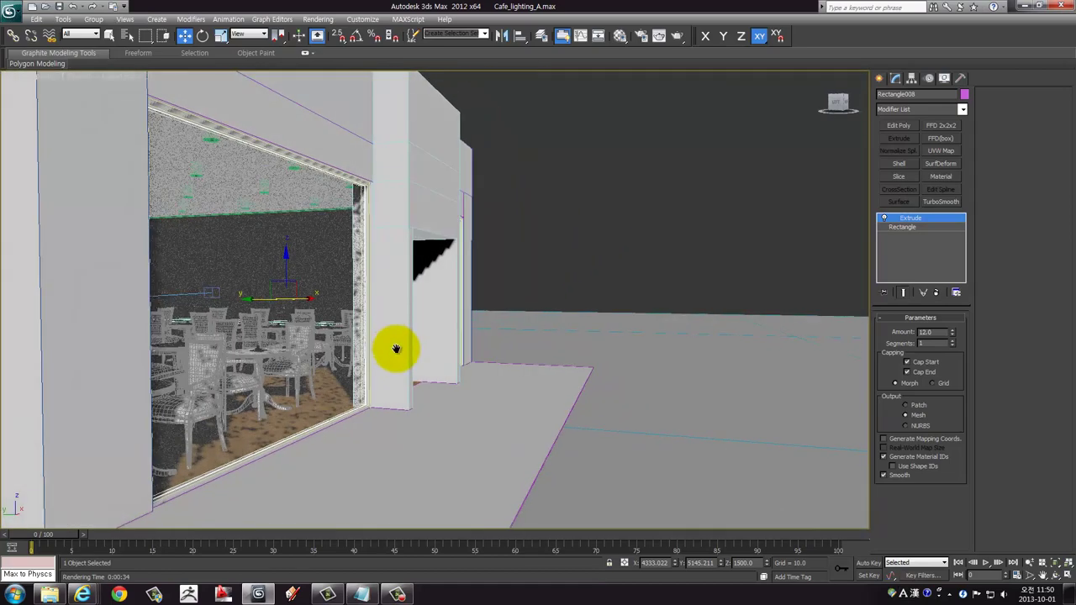
scroll(396, 348, "up", 3)
scroll(385, 356, "up", 3)
scroll(348, 355, "up", 3)
scroll(293, 362, "down", 5)
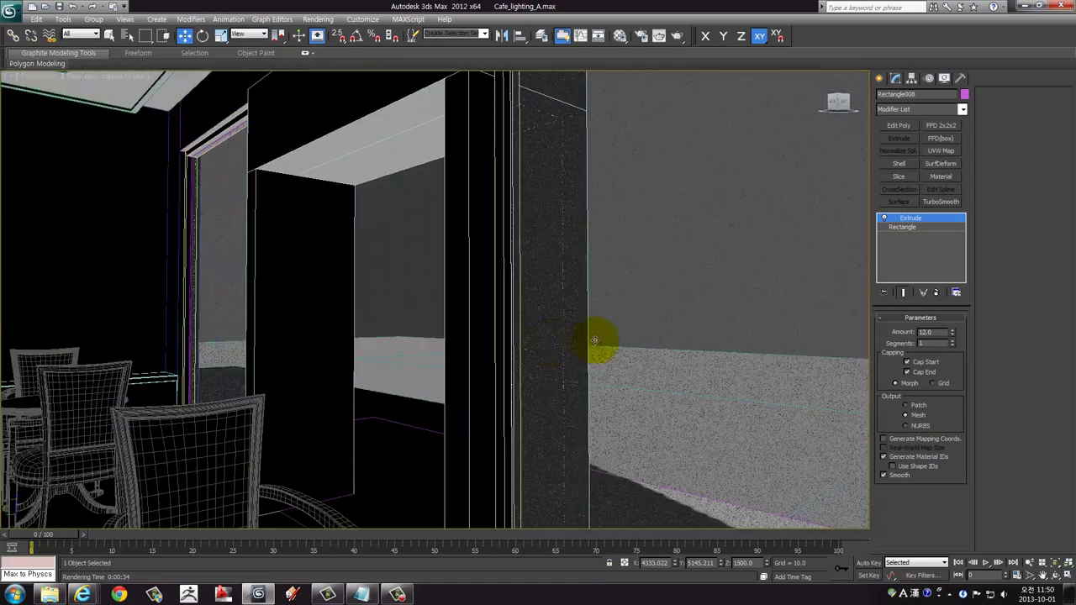
scroll(374, 346, "up", 2)
scroll(380, 345, "down", 2)
scroll(380, 345, "up", 3)
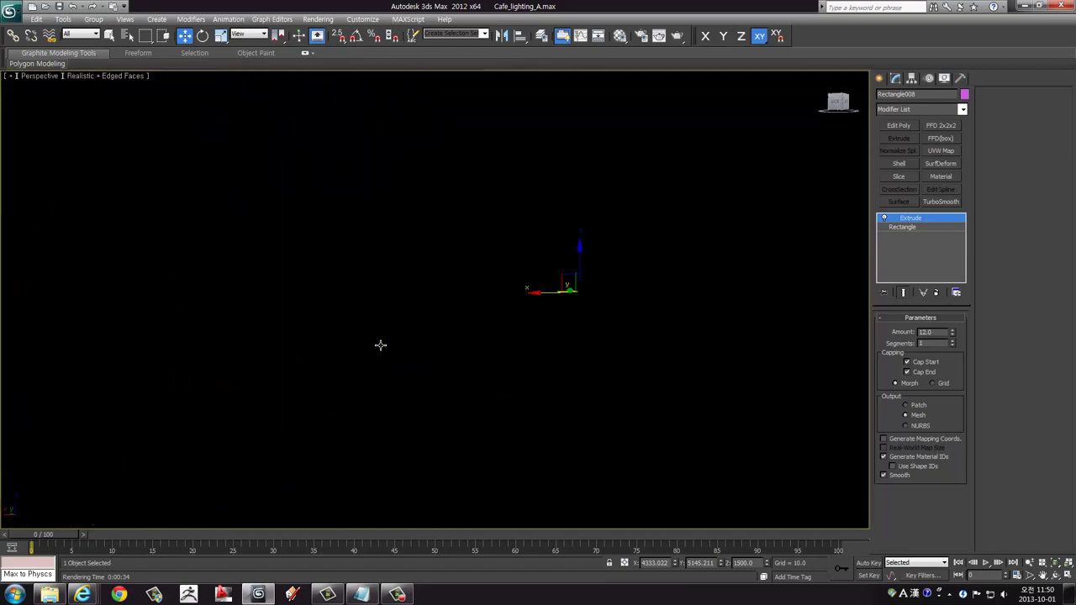
scroll(380, 344, "down", 3)
middle_click_drag(379, 344, 432, 344)
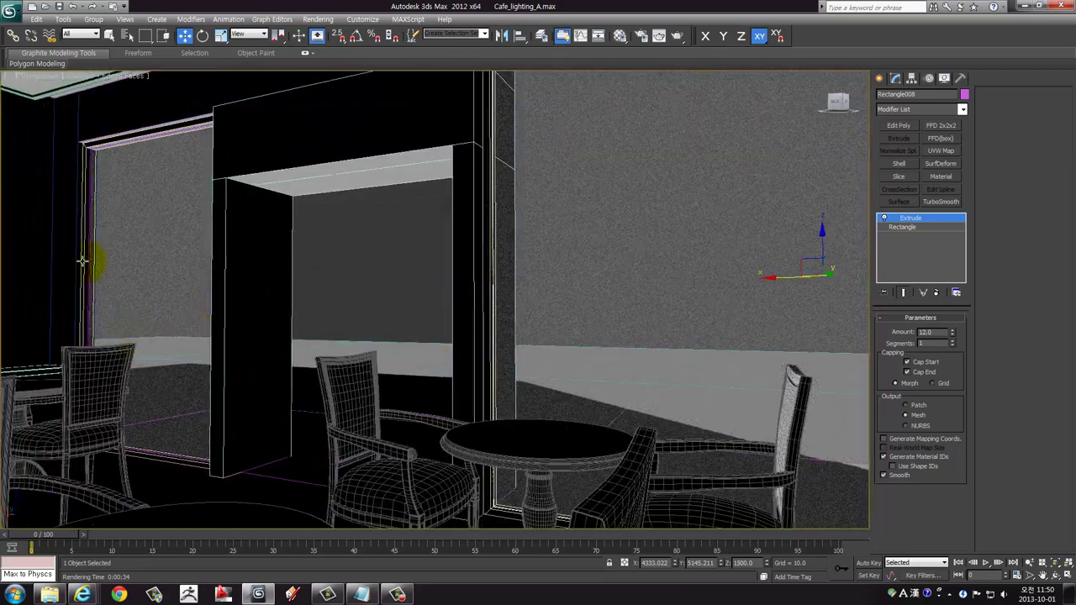
left_click(421, 360)
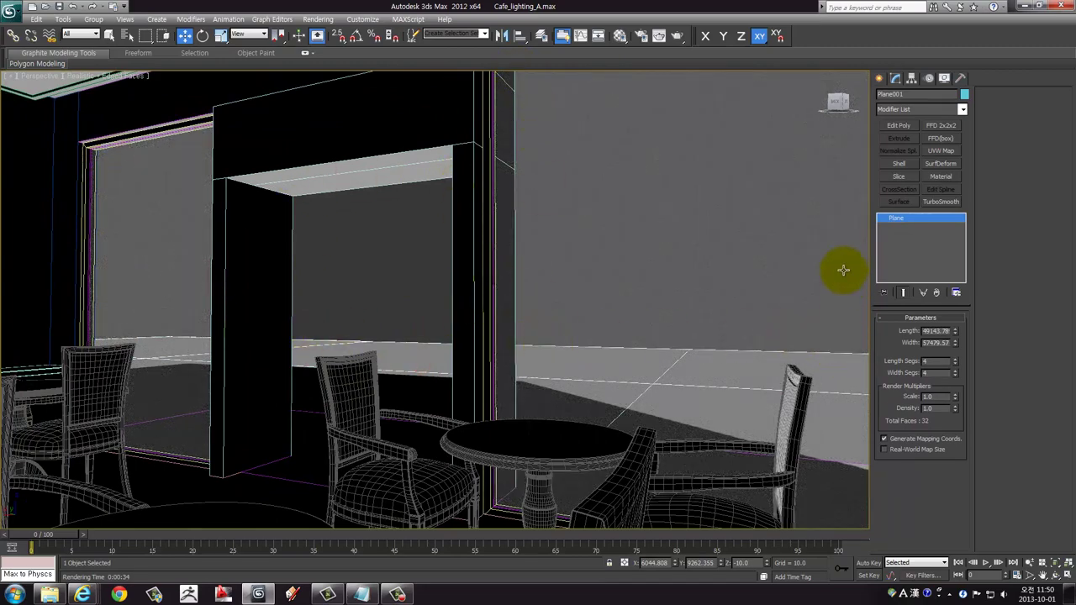
left_click(328, 253)
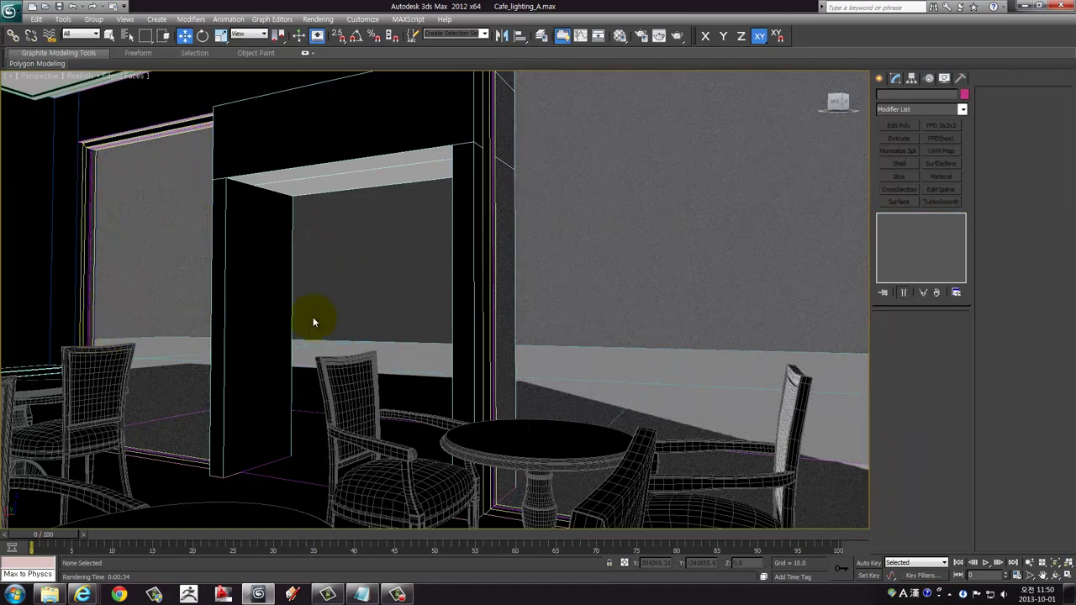
Reframe Perspective on the cafe facade, then enlarge the Camera001 view full-size
scroll(404, 288, "down", 3)
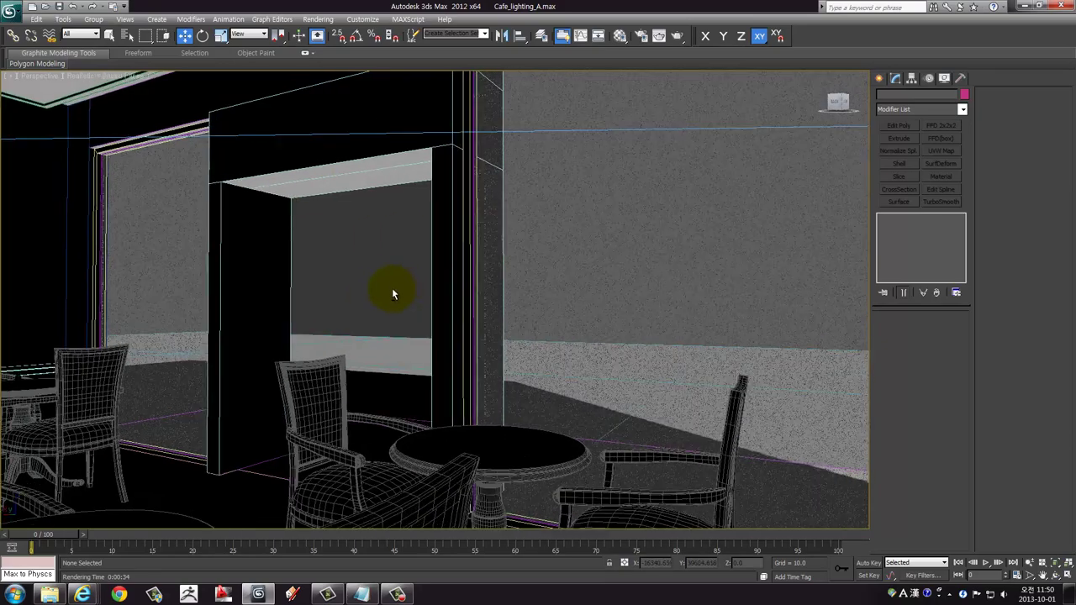
scroll(370, 289, "down", 4)
scroll(319, 290, "down", 4)
scroll(269, 288, "down", 3)
middle_click_drag(251, 288, 569, 264, "alt")
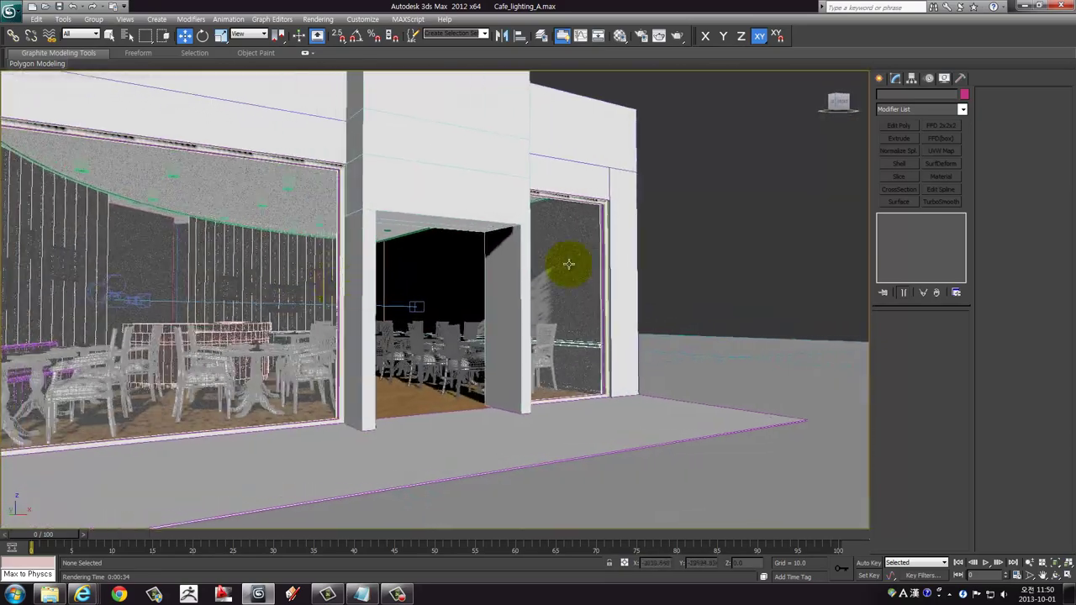
key("alt+w")
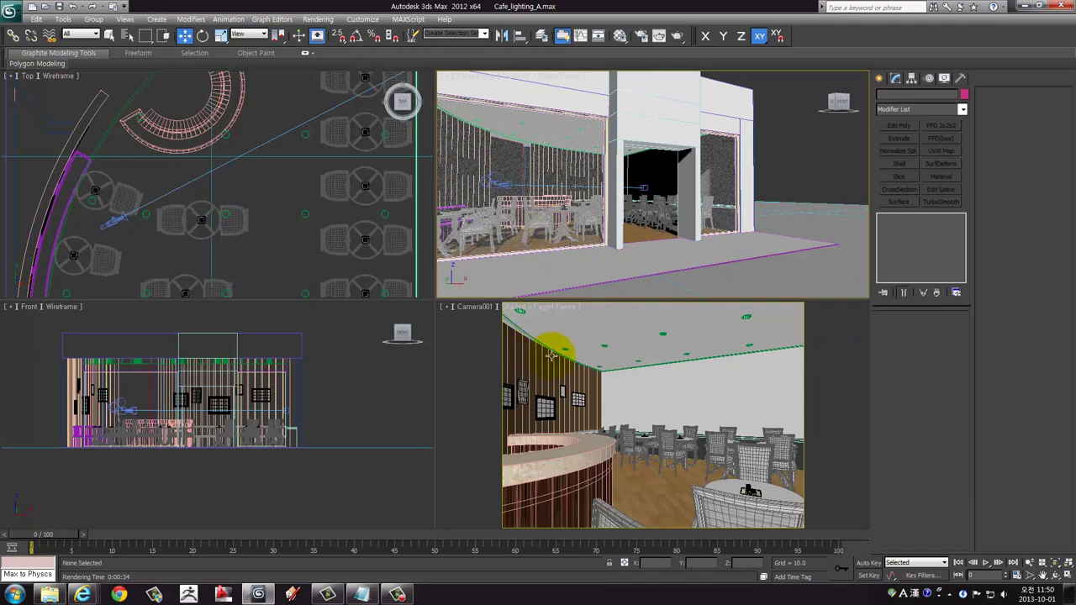
right_click(543, 341)
key("alt+w")
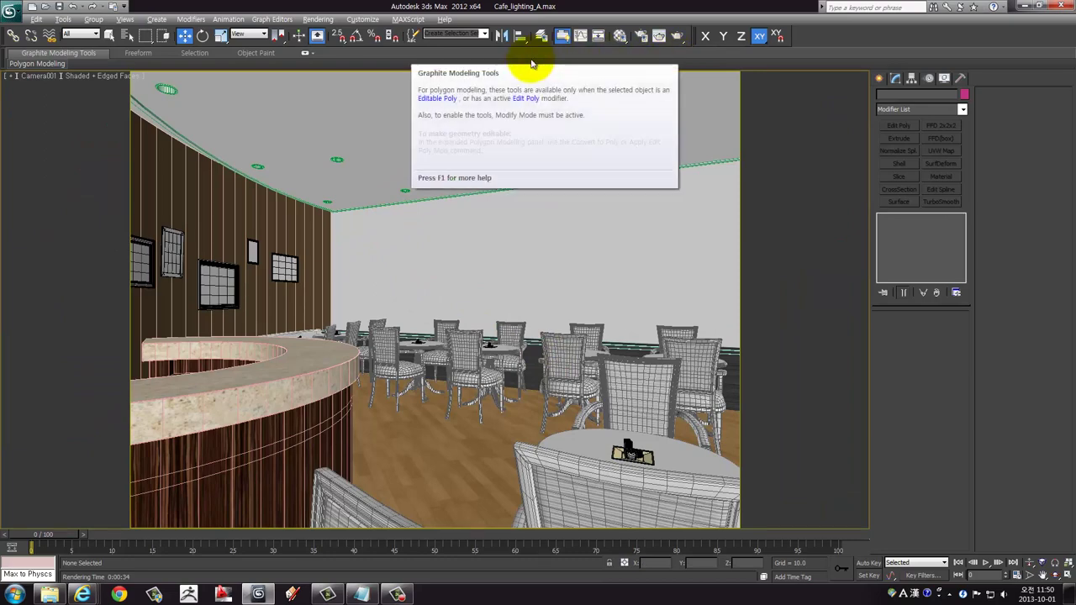
left_click(328, 18)
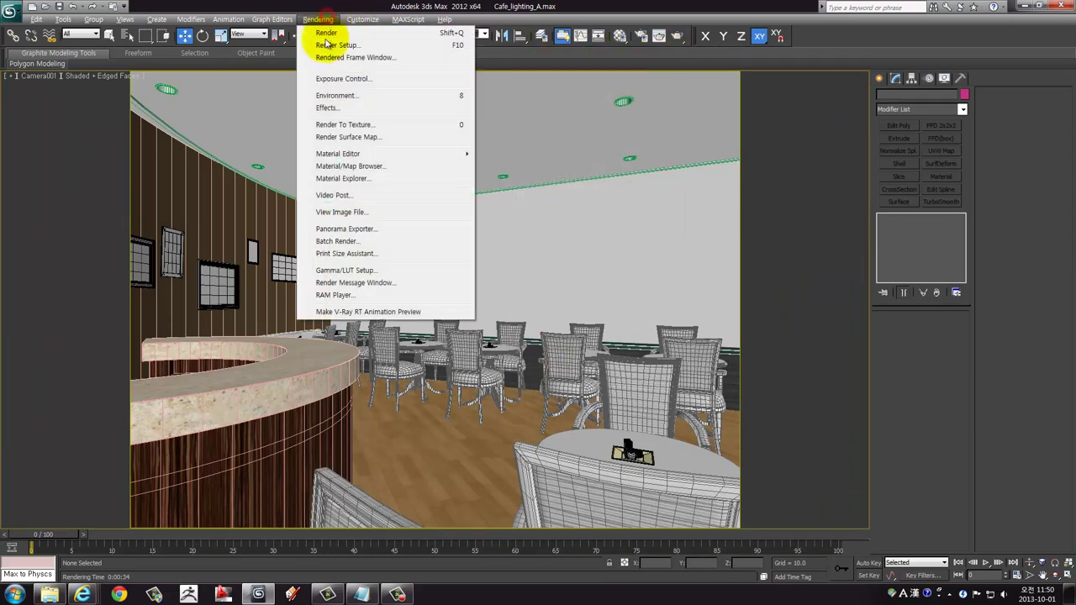
left_click(334, 97)
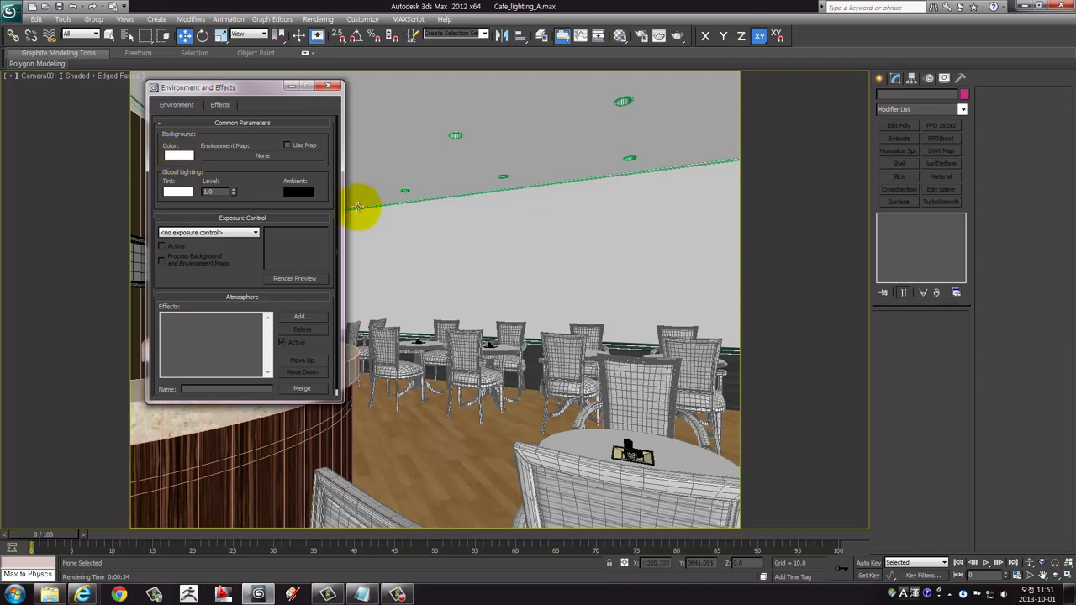
left_click(330, 84)
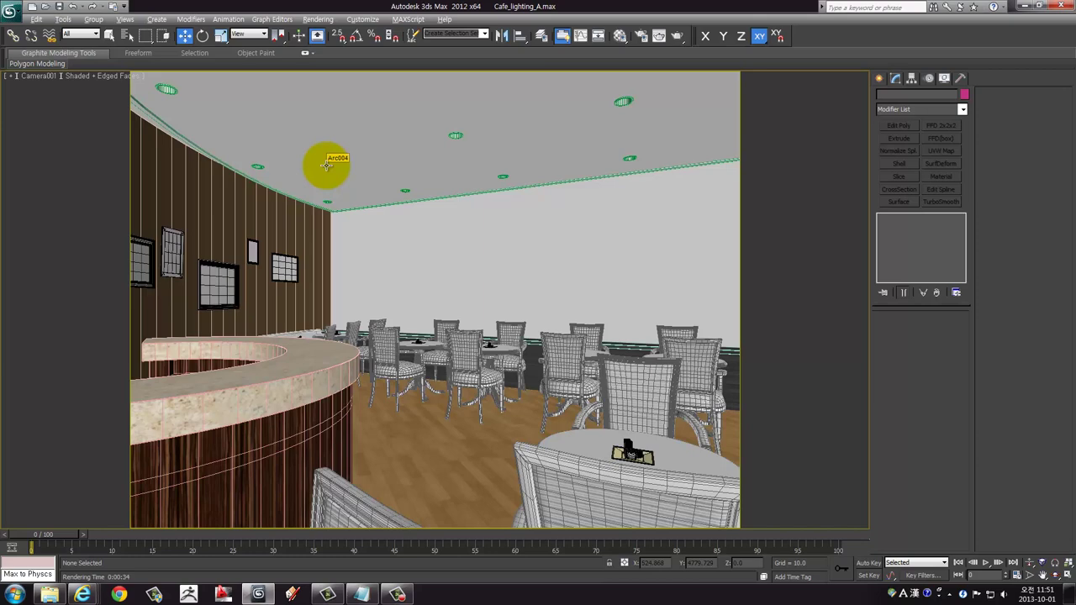
key("alt+w")
In full-size Perspective, select the ground plane and sidewalk slab and hide them
left_click(505, 171)
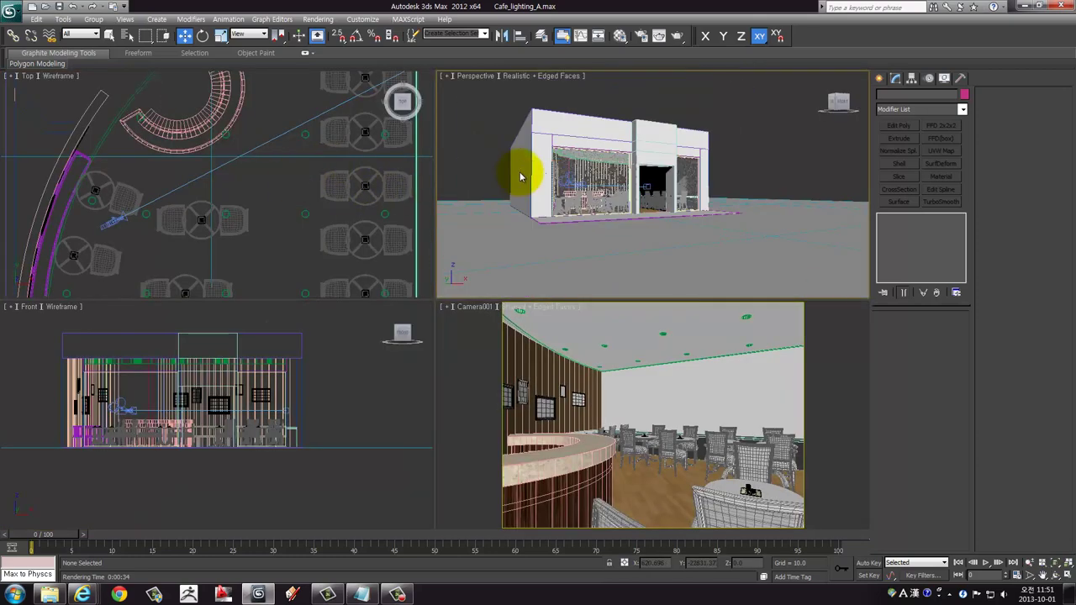
key("alt+w")
middle_click_drag(511, 204, 543, 233, "alt")
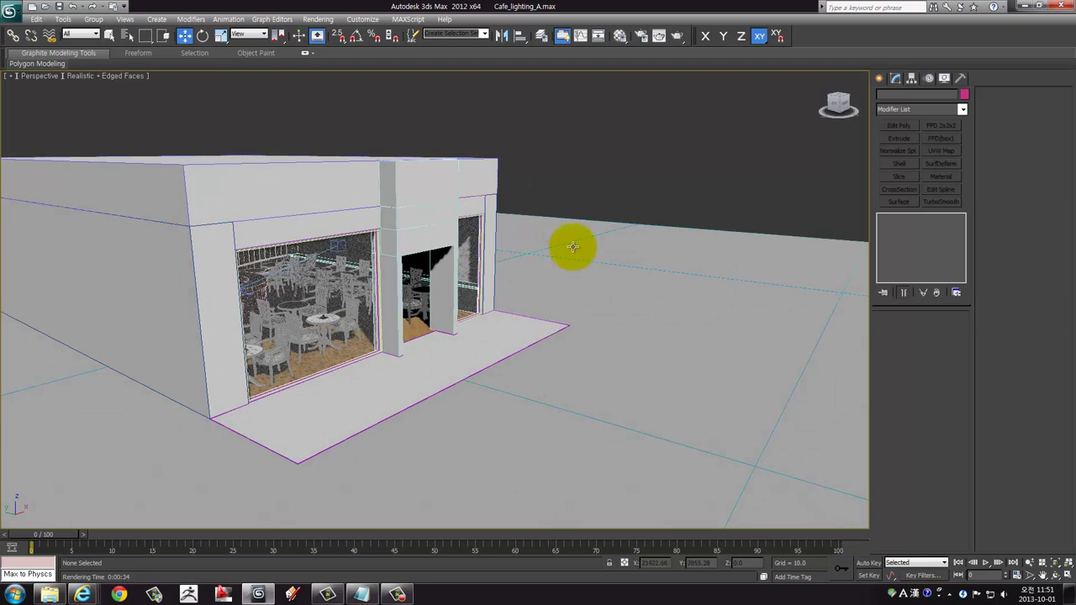
left_click(573, 247)
left_click(533, 332, "ctrl")
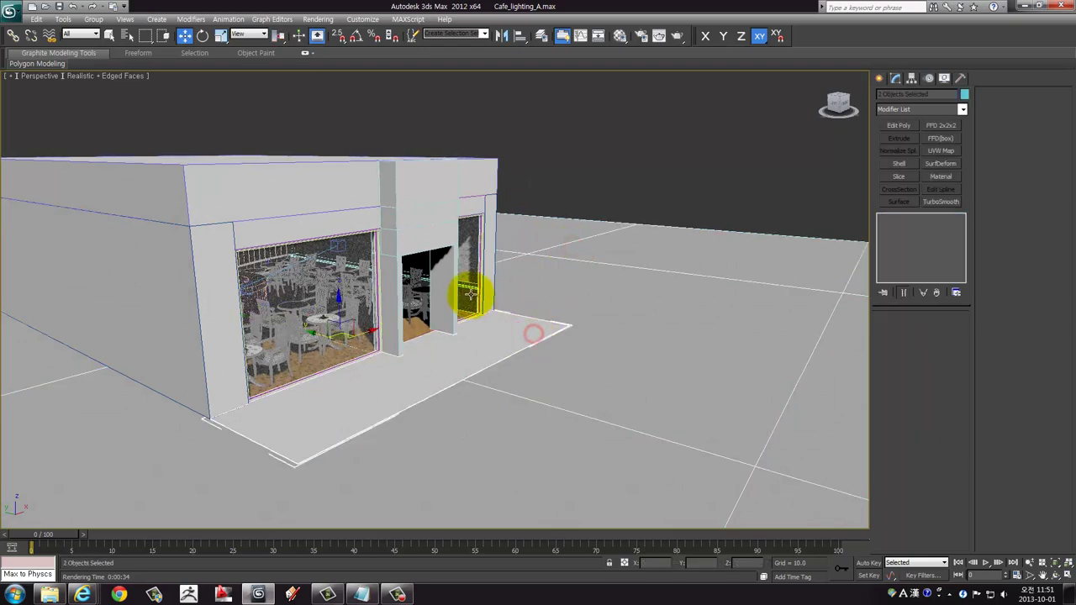
middle_click_drag(469, 294, 486, 287, "alt")
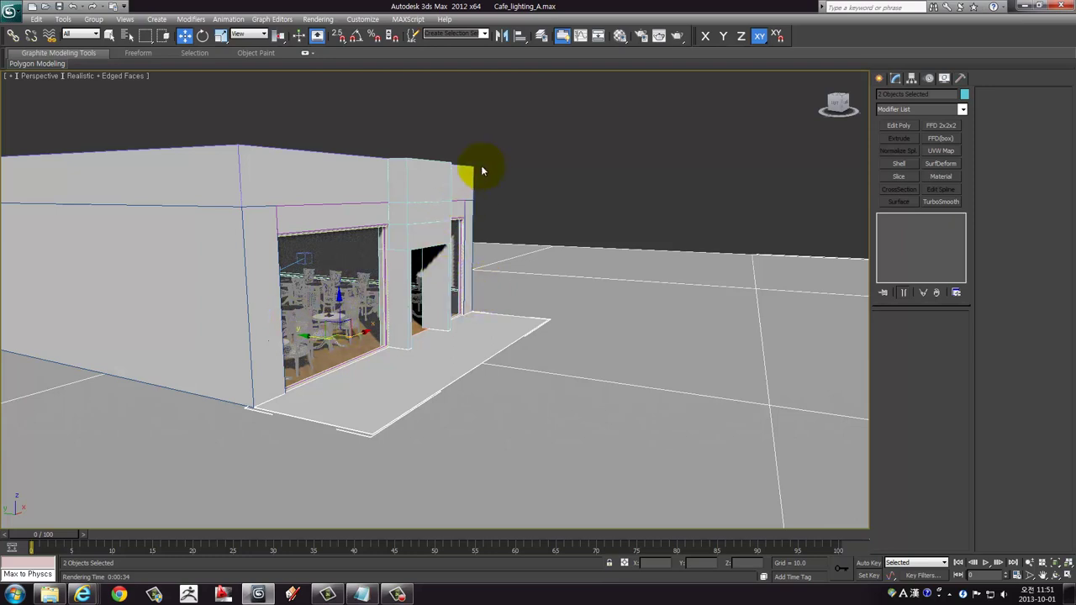
key("Delete")
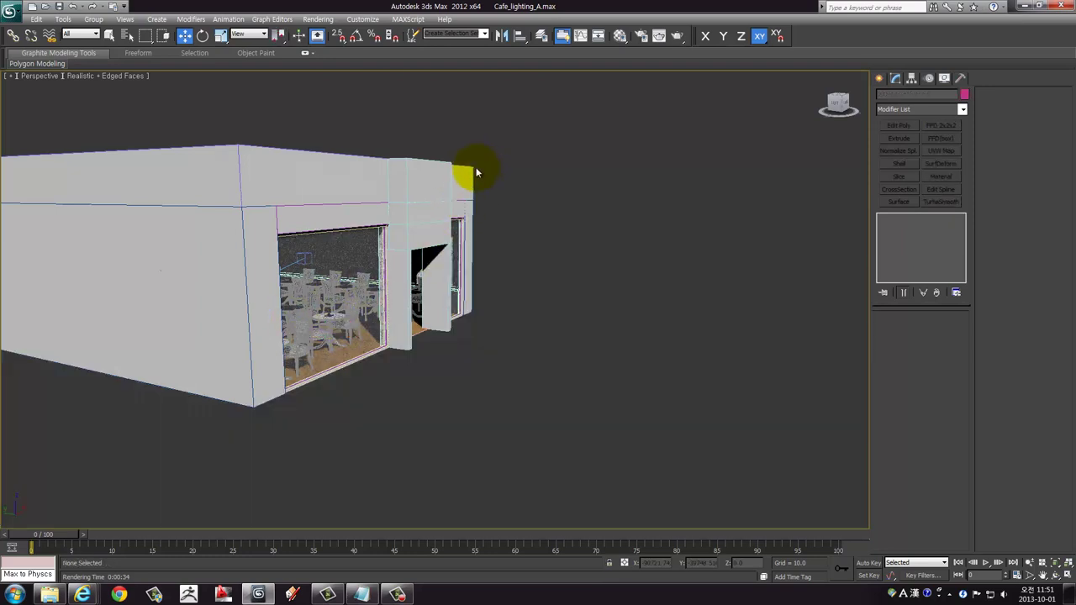
Bring the Camera001 view back to fill the workspace
key("alt+w")
left_click(471, 354)
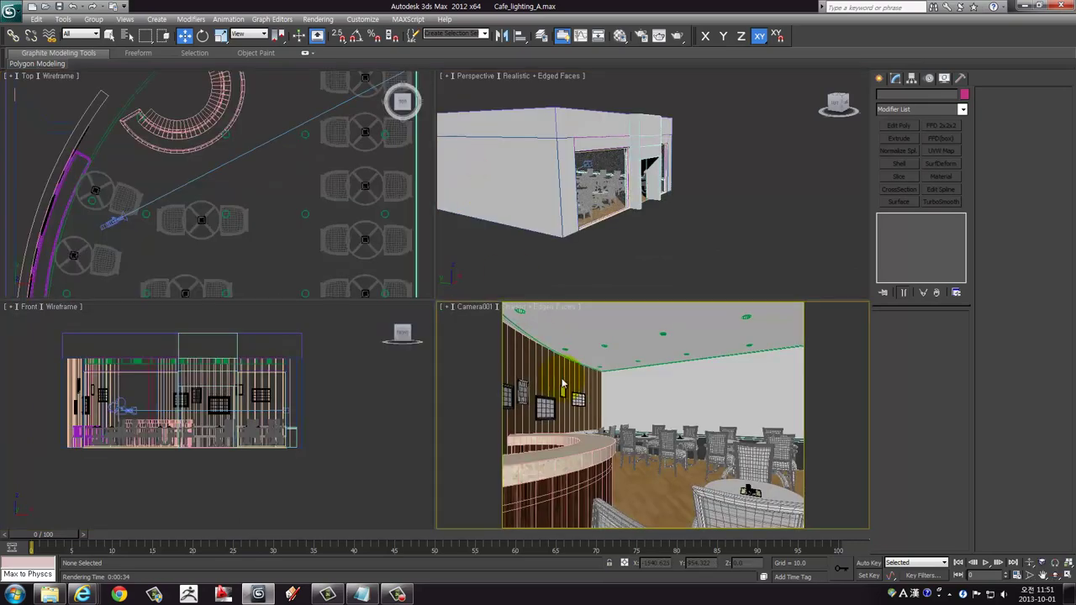
key("alt+w")
left_click(677, 36)
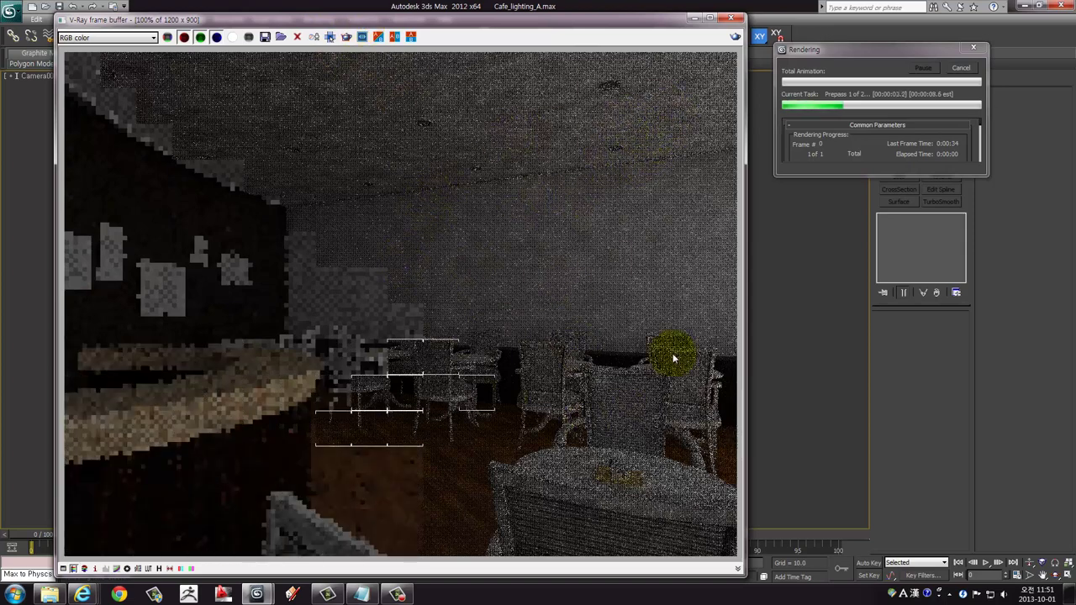
left_click(961, 67)
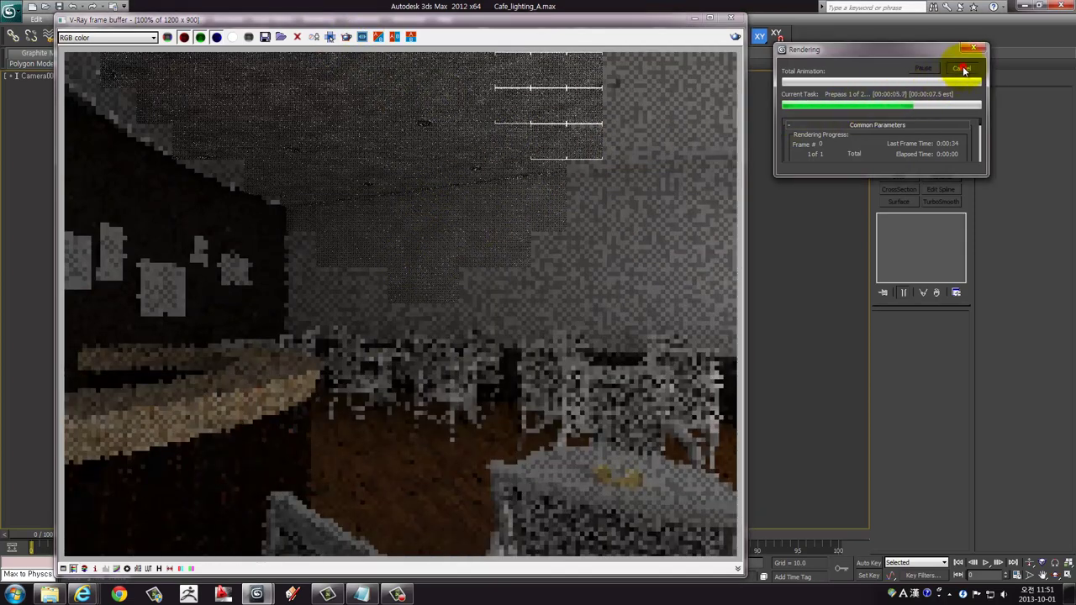
left_click(733, 18)
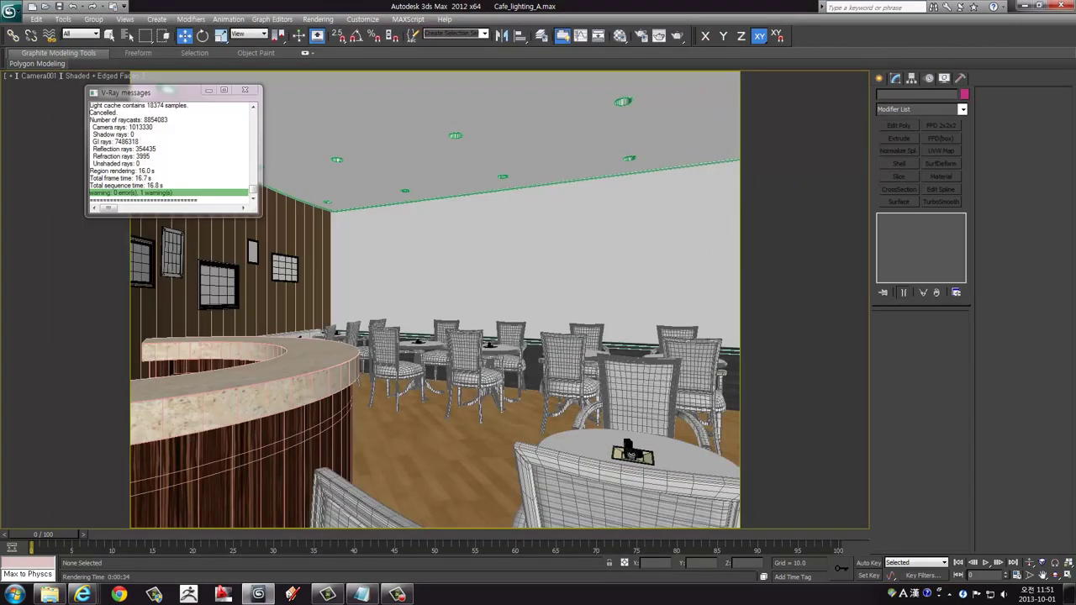
Close the V-Ray messages log, then delete and restore the ground plane and sidewalk slab
left_click(245, 90)
key("alt+w")
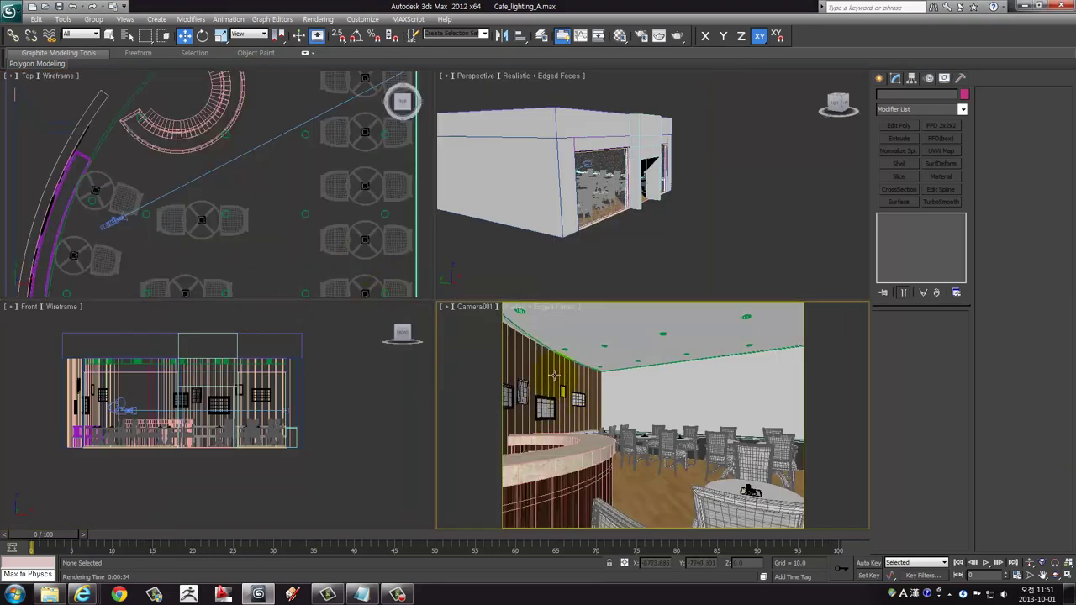
right_click(658, 254)
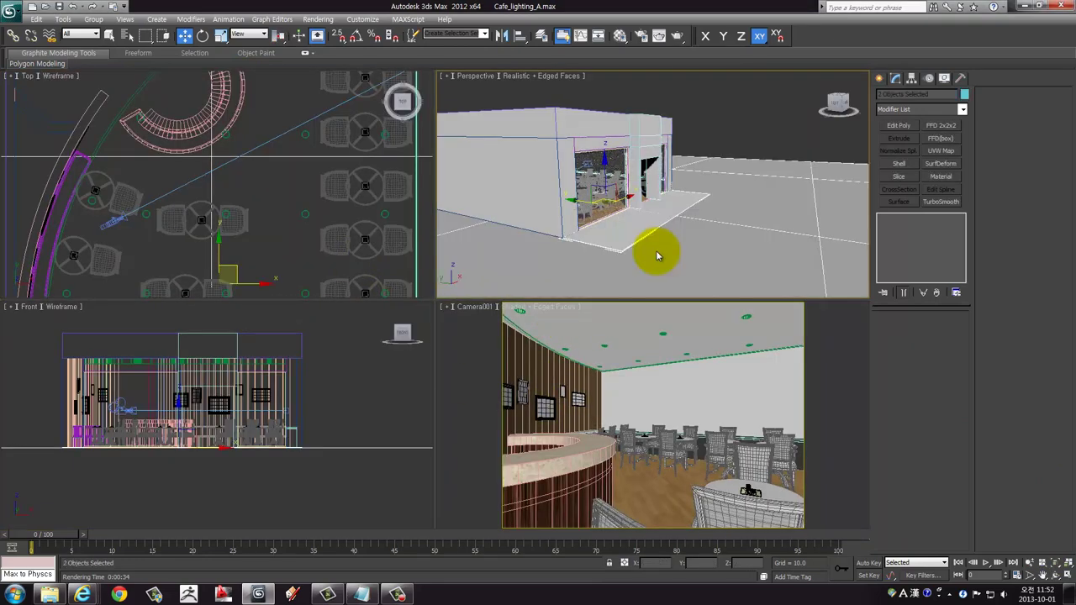
key("alt+w")
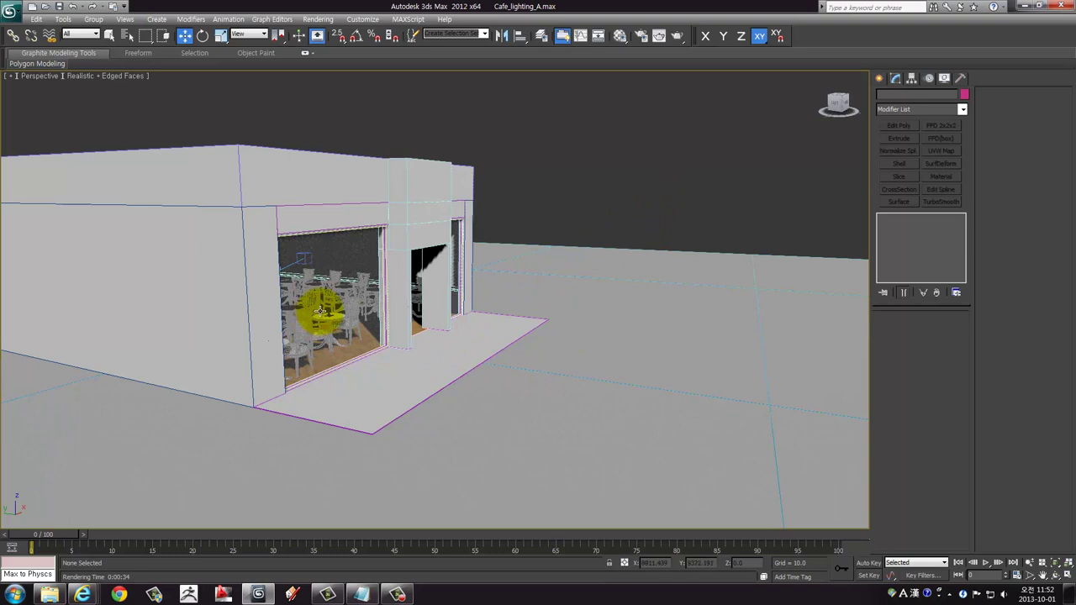
middle_click_drag(320, 312, 549, 225, "alt")
left_click_drag(548, 224, 443, 427)
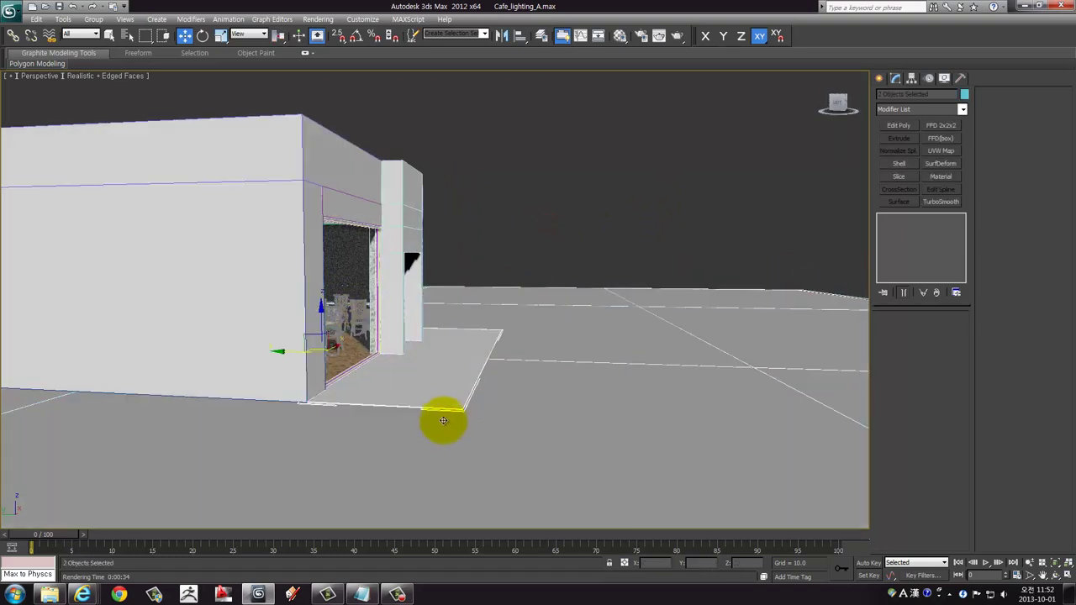
key("Delete")
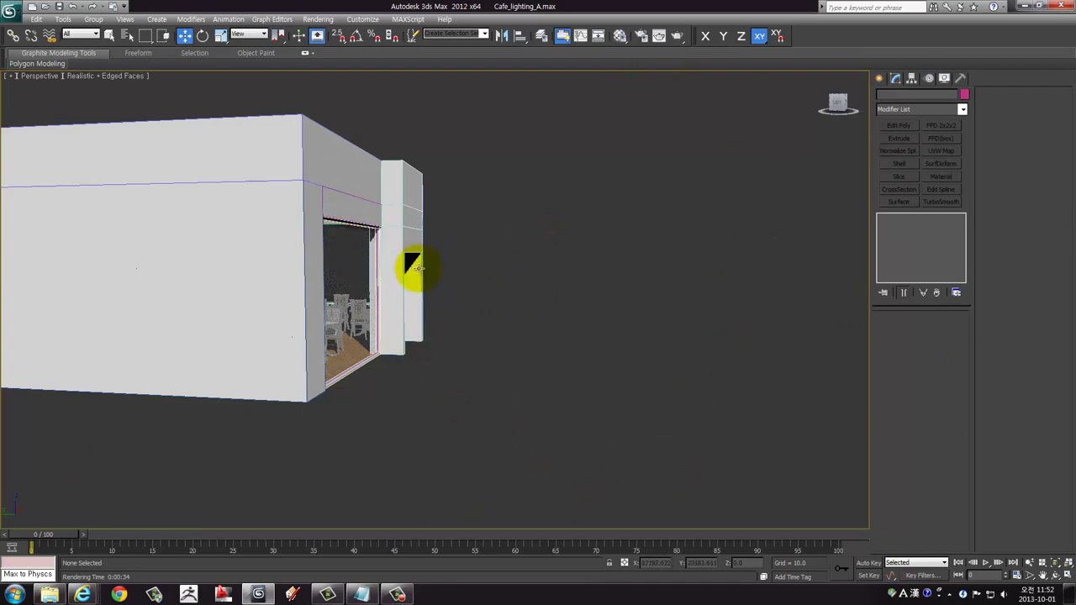
key("ctrl+z")
Switch between full-size Camera001 and Perspective views and clear the selection
key("alt+w")
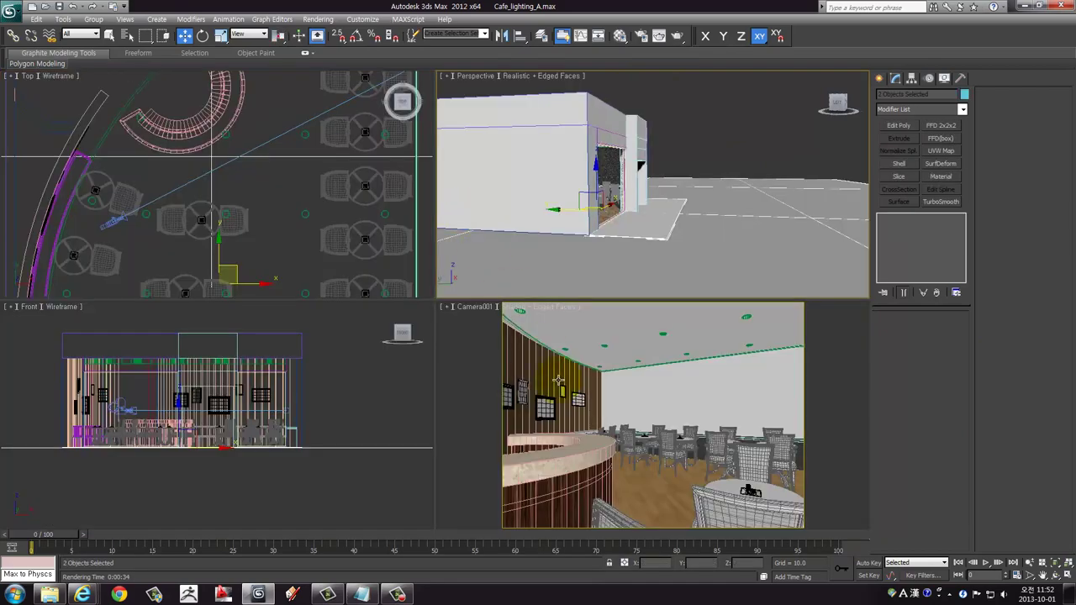
right_click(598, 343)
key("alt+w")
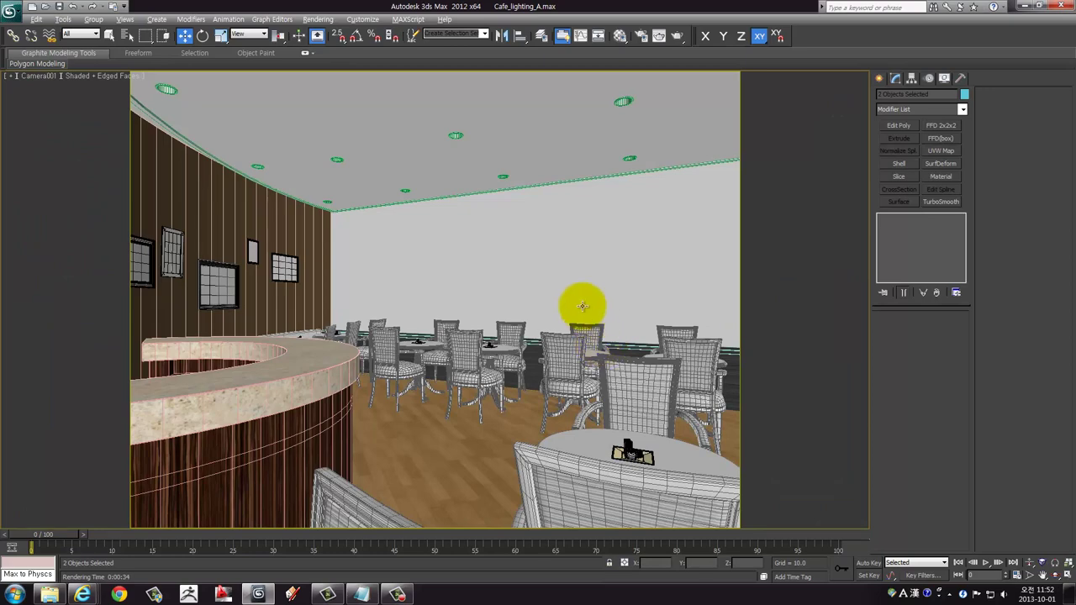
key("alt+w")
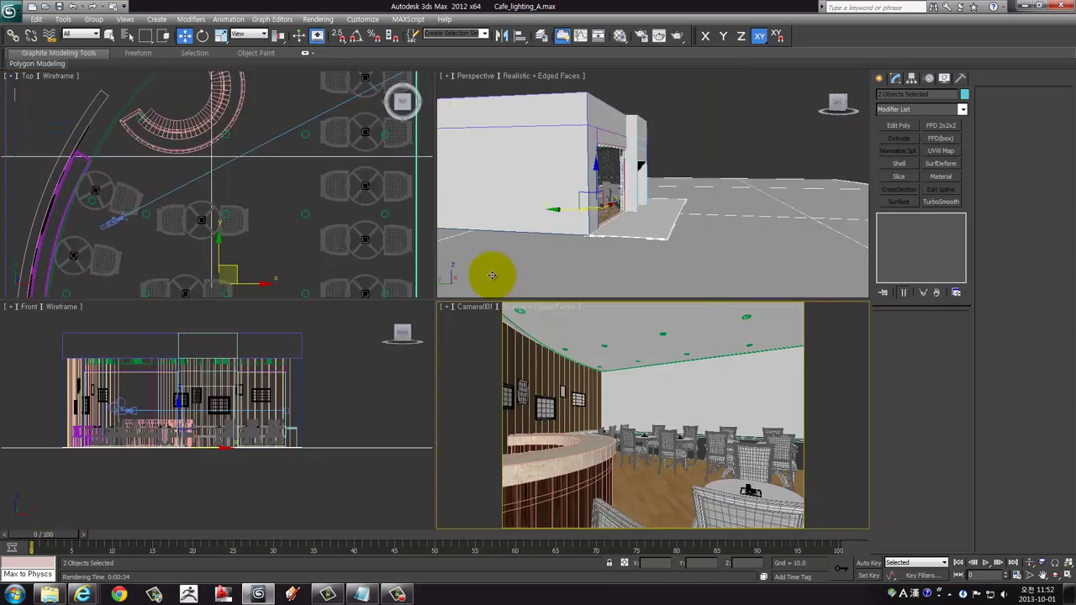
right_click(555, 224)
key("alt+w")
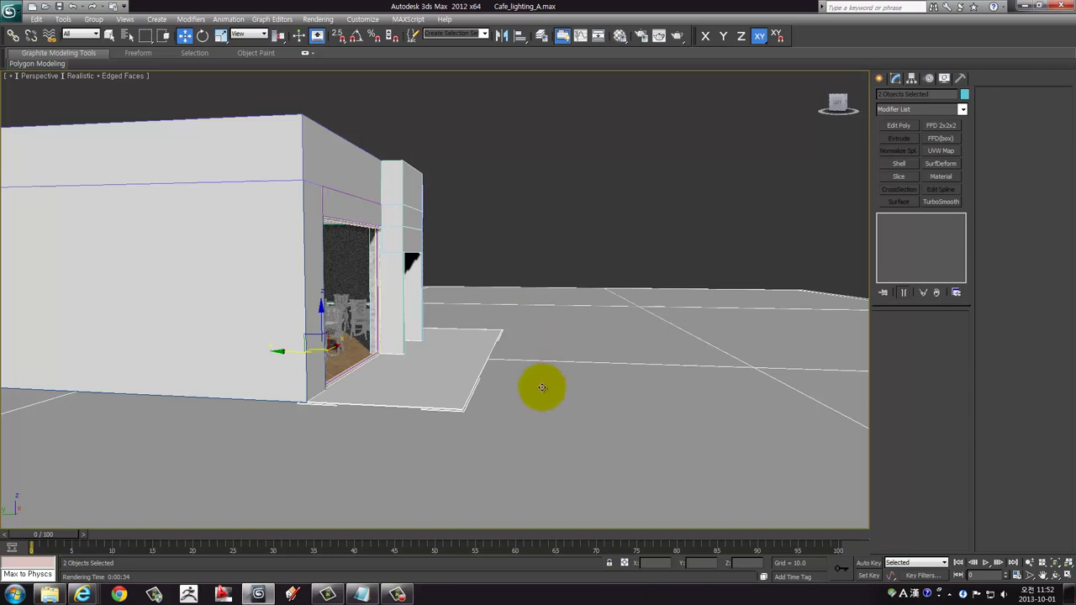
key("alt+w")
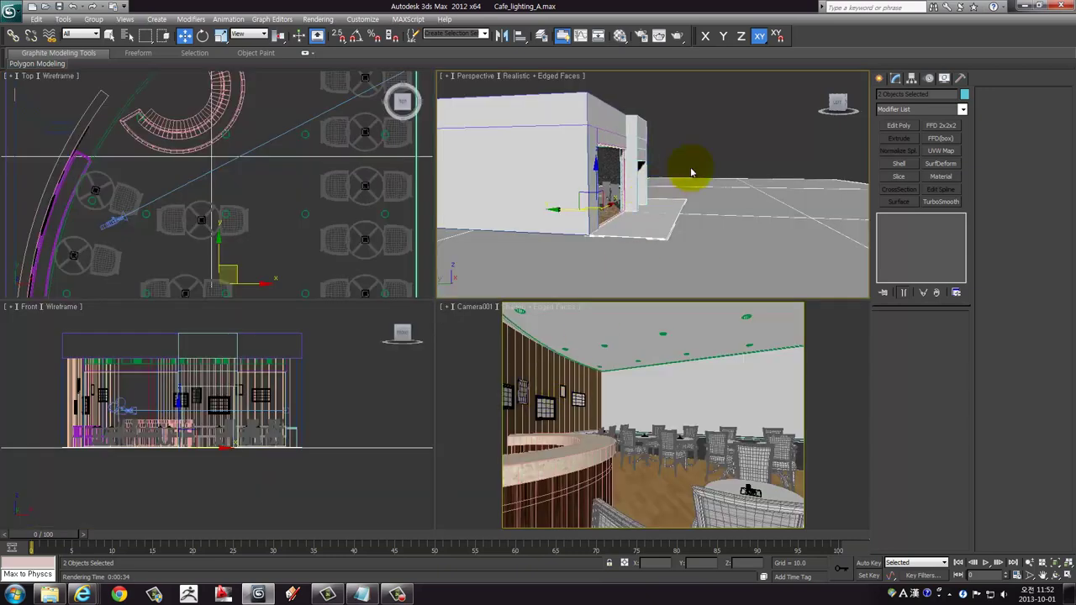
left_click(697, 128)
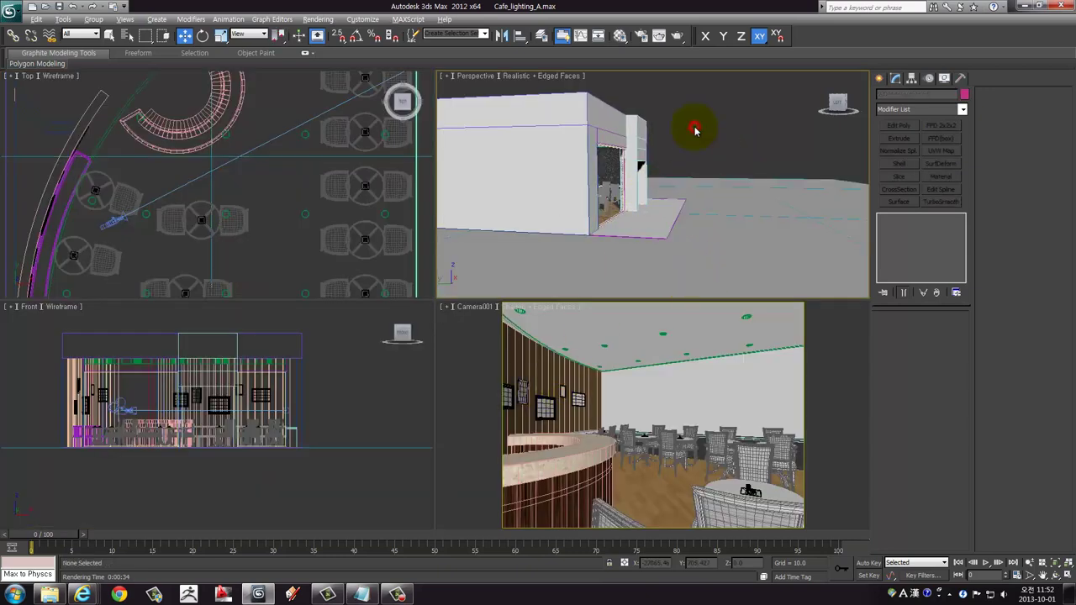
key("alt+w")
Orbit around the cafe front and left side, then enlarge the Camera001 view full-size
middle_click_drag(526, 251, 497, 247, "alt")
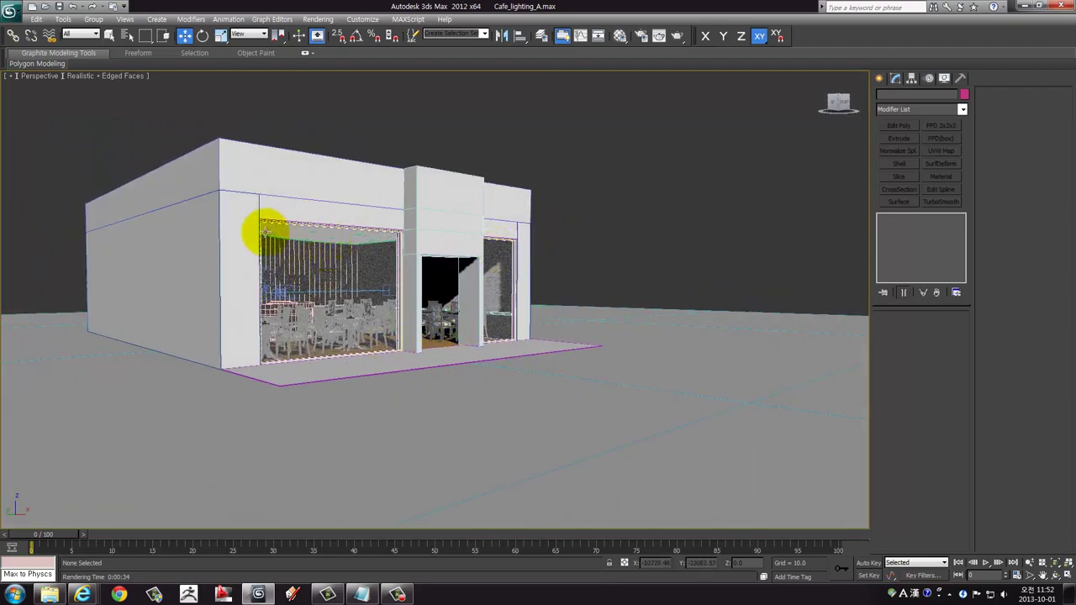
middle_click_drag(294, 243, 327, 250, "alt")
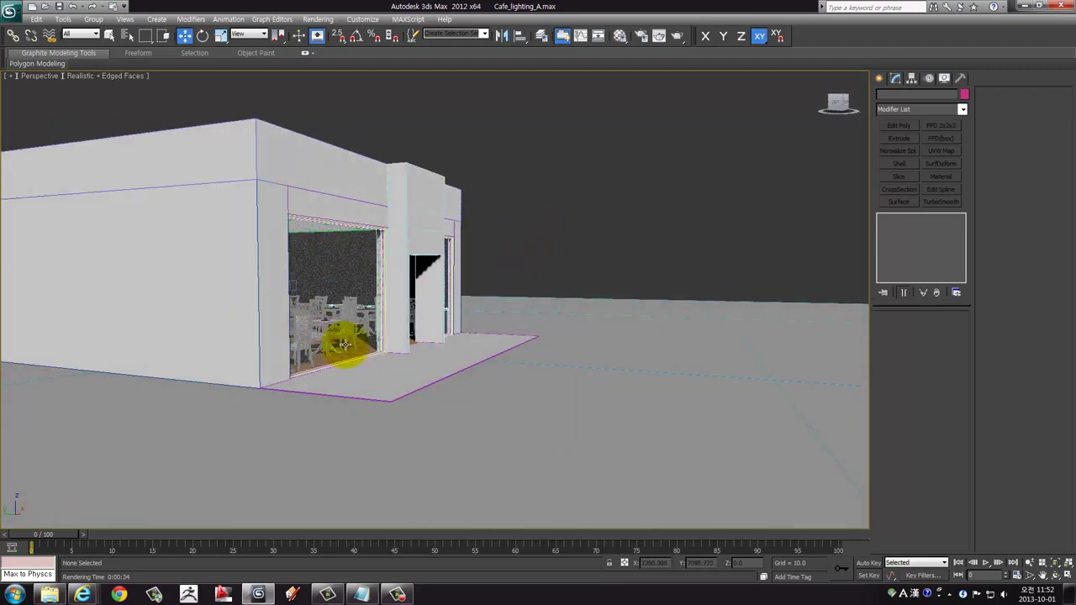
middle_click_drag(336, 344, 384, 361, "alt")
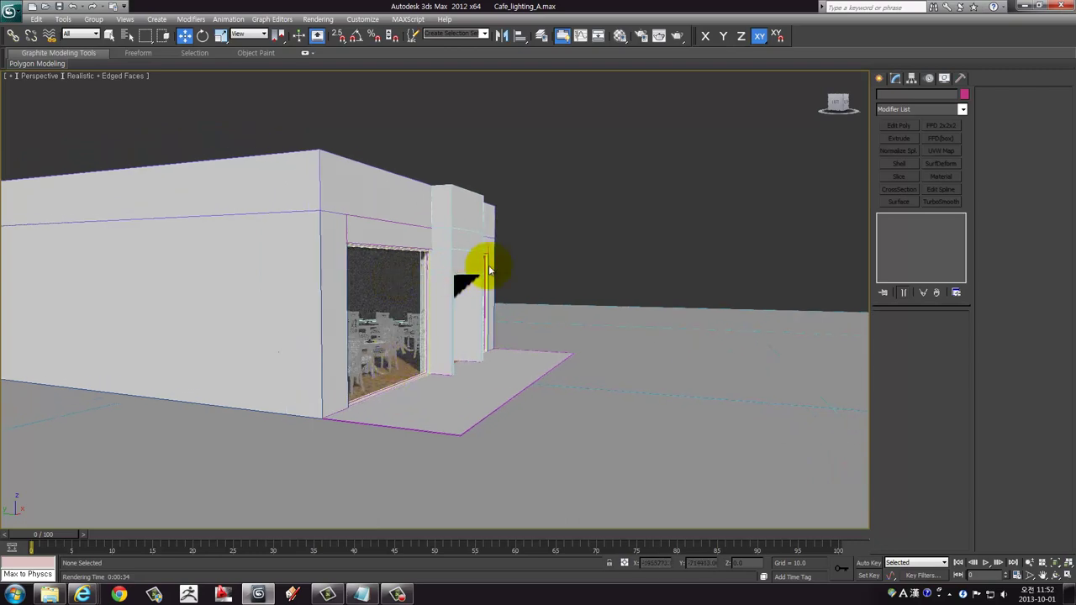
left_click(569, 240)
middle_click_drag(443, 296, 612, 426, "alt")
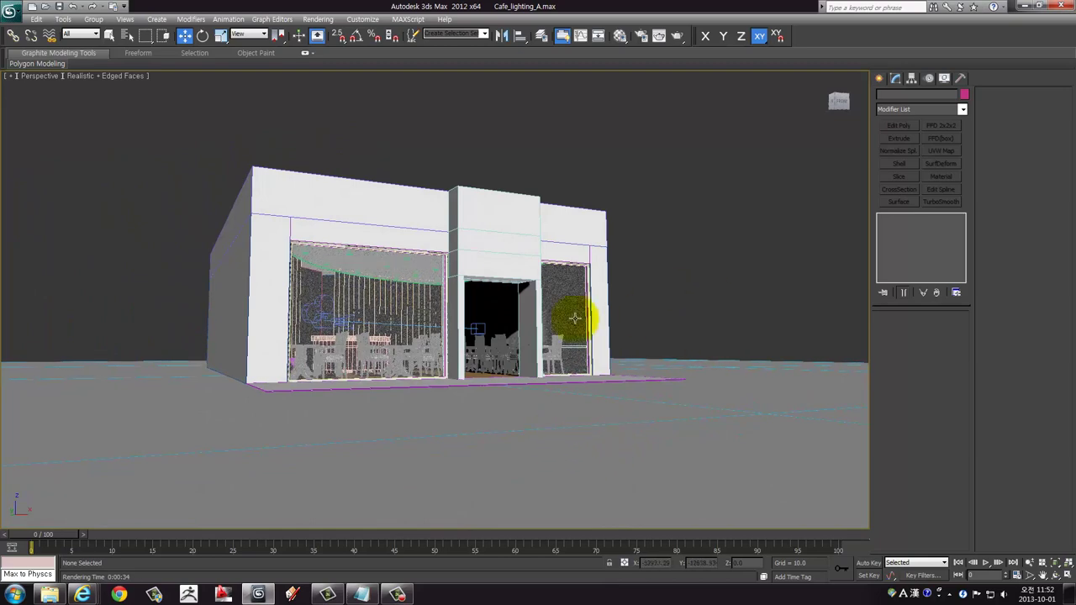
middle_click_drag(577, 314, 566, 276, "alt")
key("alt+w")
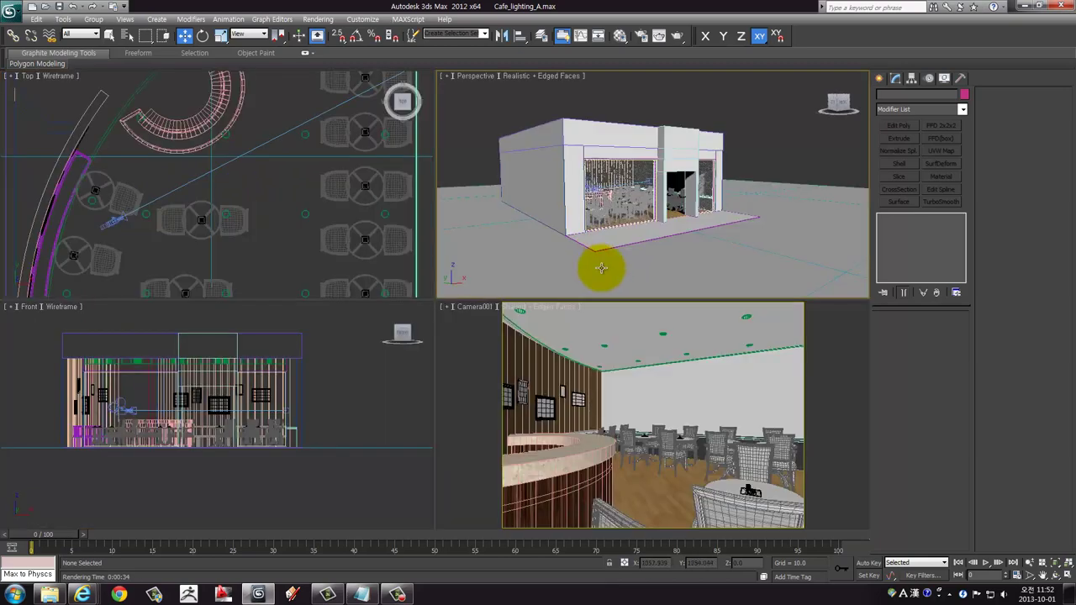
left_click(589, 395)
key("alt+w")
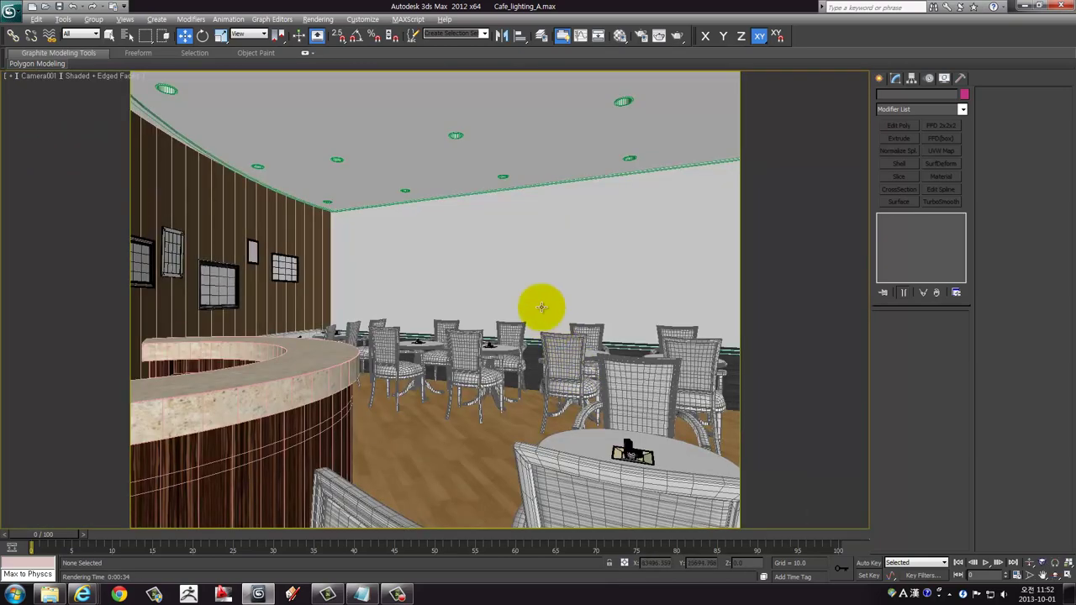
Zoom and shift the full-size Front elevation view, then restore four viewports
left_click(346, 19)
left_click(339, 21)
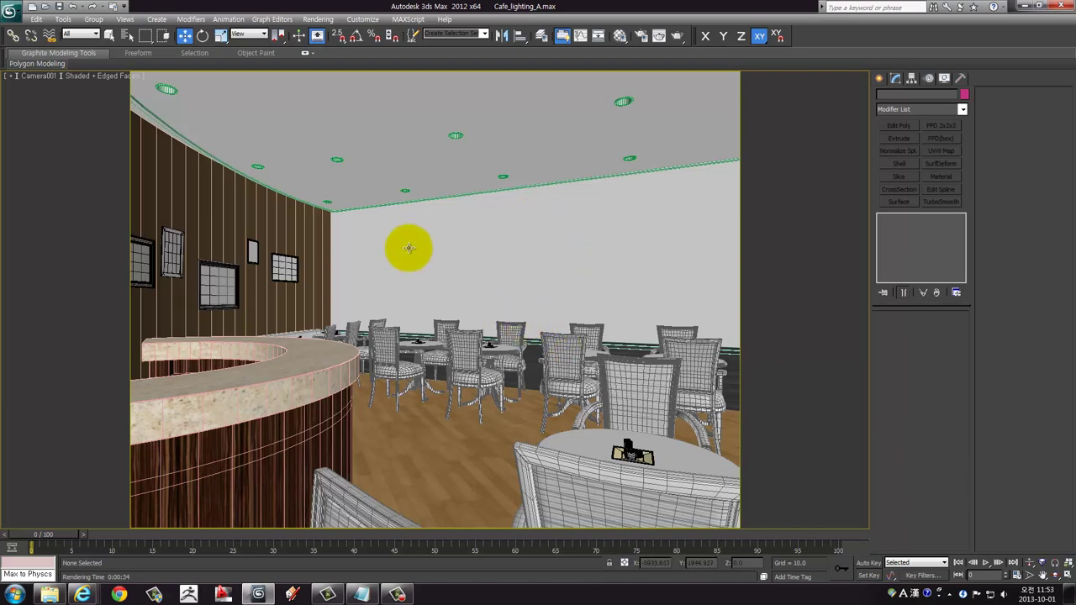
key("alt+w")
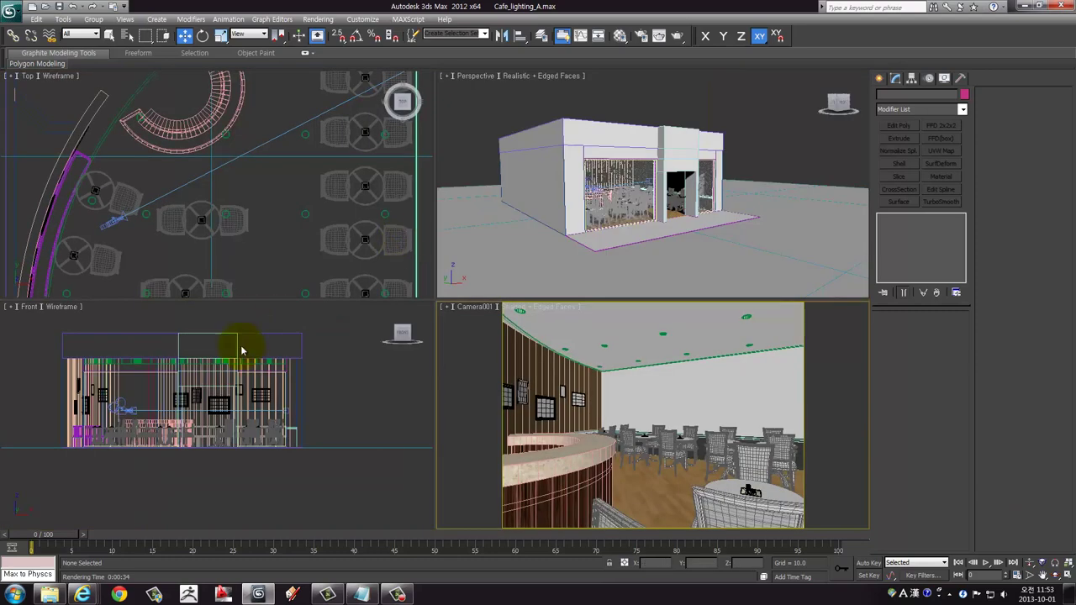
left_click(240, 348)
key("alt+w")
scroll(354, 256, "up", 3)
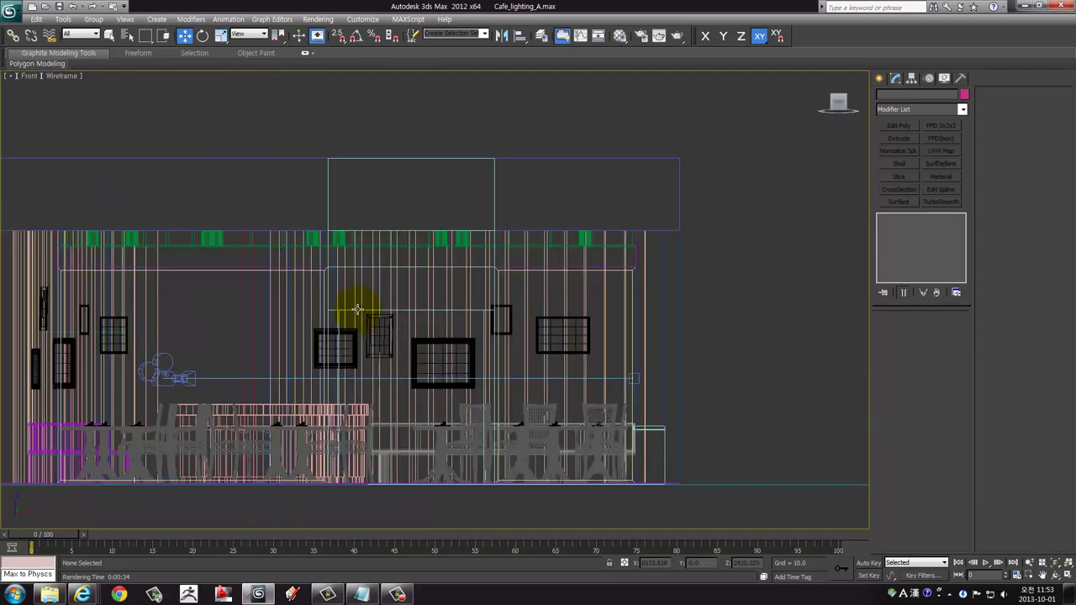
middle_click_drag(360, 308, 388, 281)
key("alt+w")
Maximize the Top view, list Standard lights in Create > Lights, and recentre the seating
left_click(365, 156)
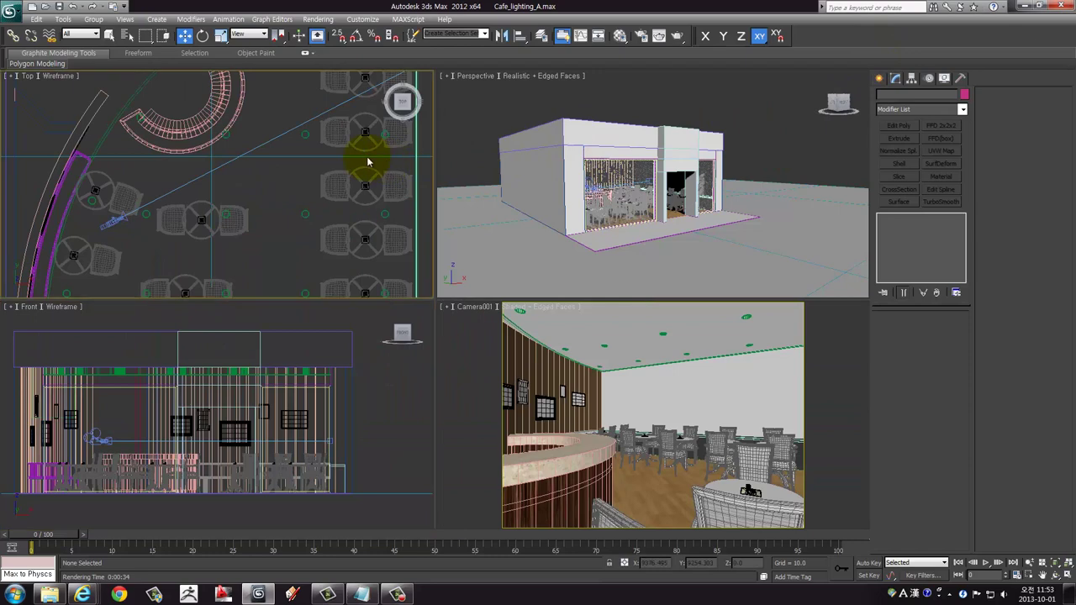
key("alt+w")
left_click(882, 81)
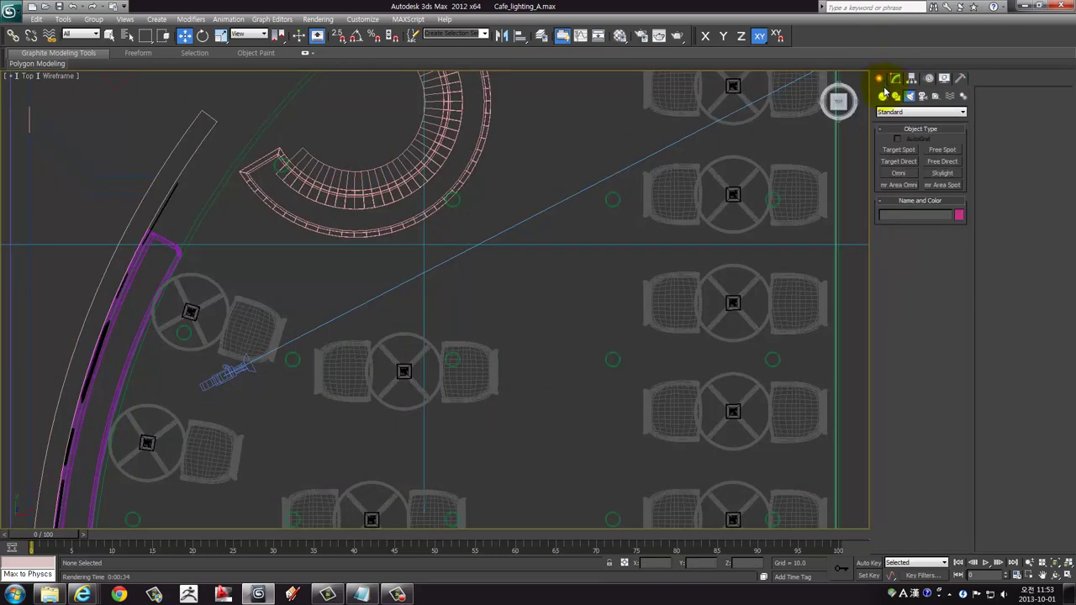
left_click(890, 112)
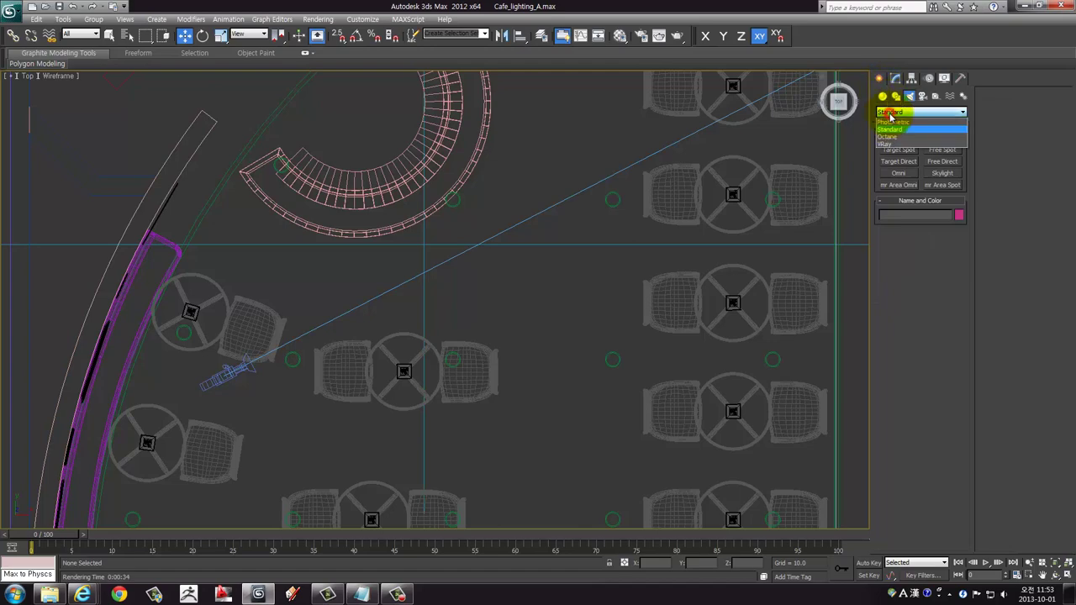
left_click(891, 118)
middle_click_drag(557, 317, 502, 328)
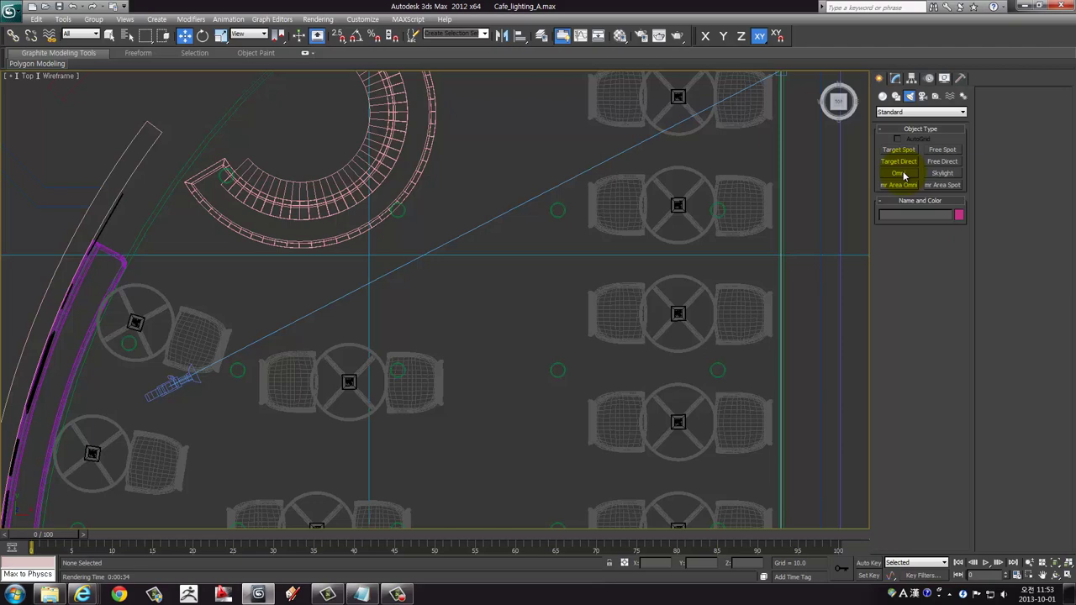
Place an Omni light, Omni001, over the seating area in the Top view
left_click(900, 173)
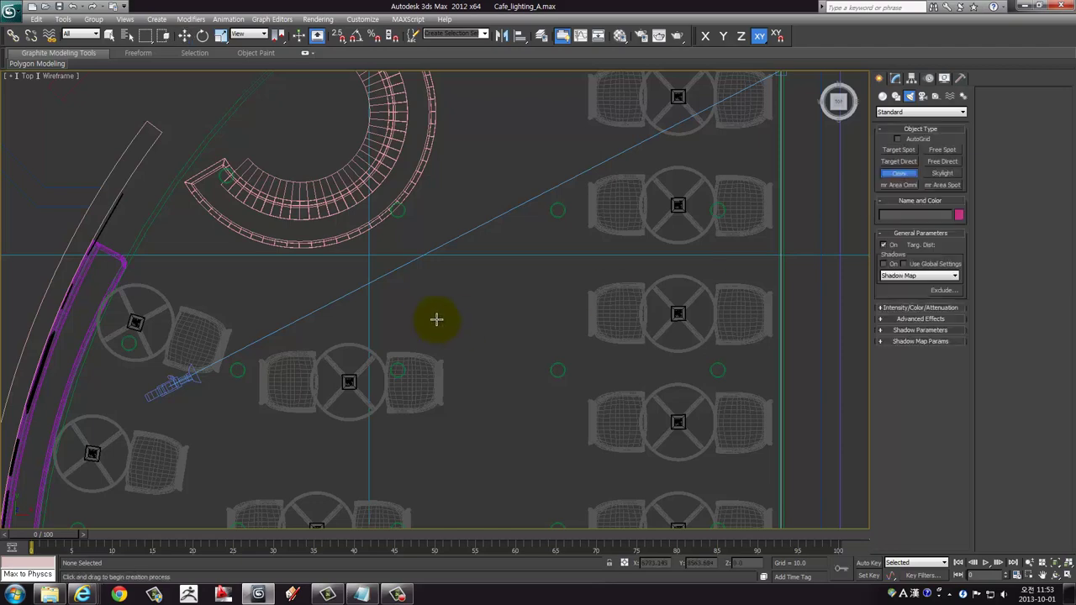
scroll(328, 319, "down", 3)
middle_click_drag(328, 319, 291, 259)
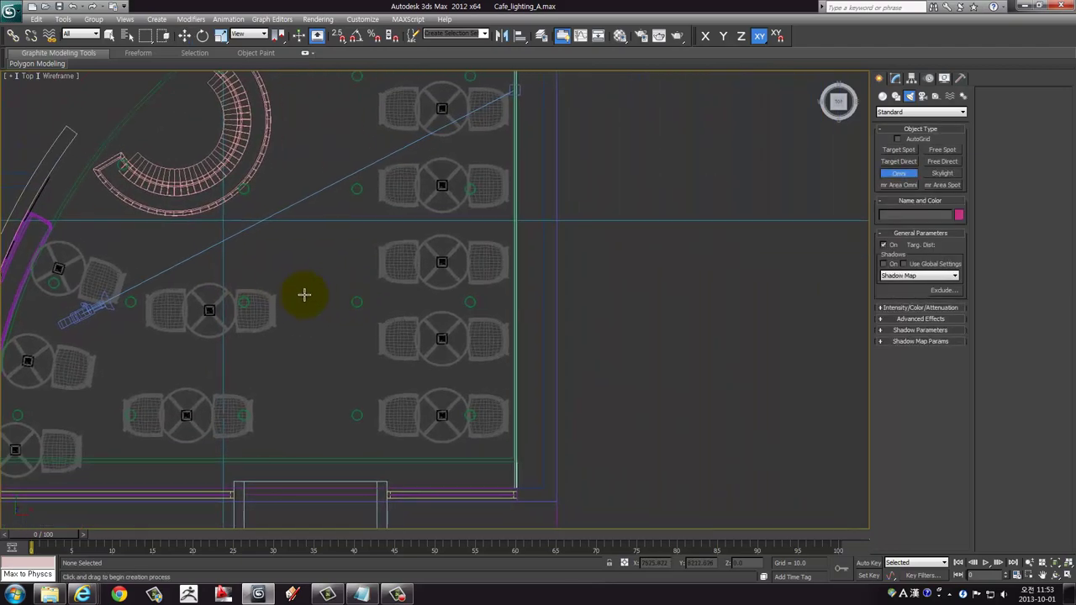
left_click(288, 255)
key("w")
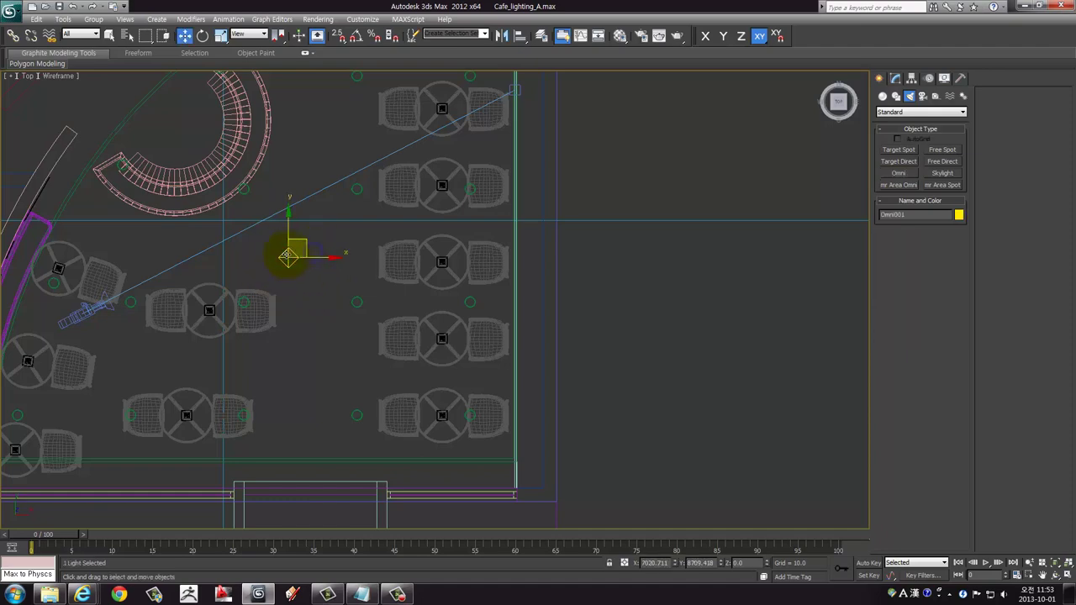
Raise Omni001 in the full-size Front view to just under the ceiling
key("alt+w")
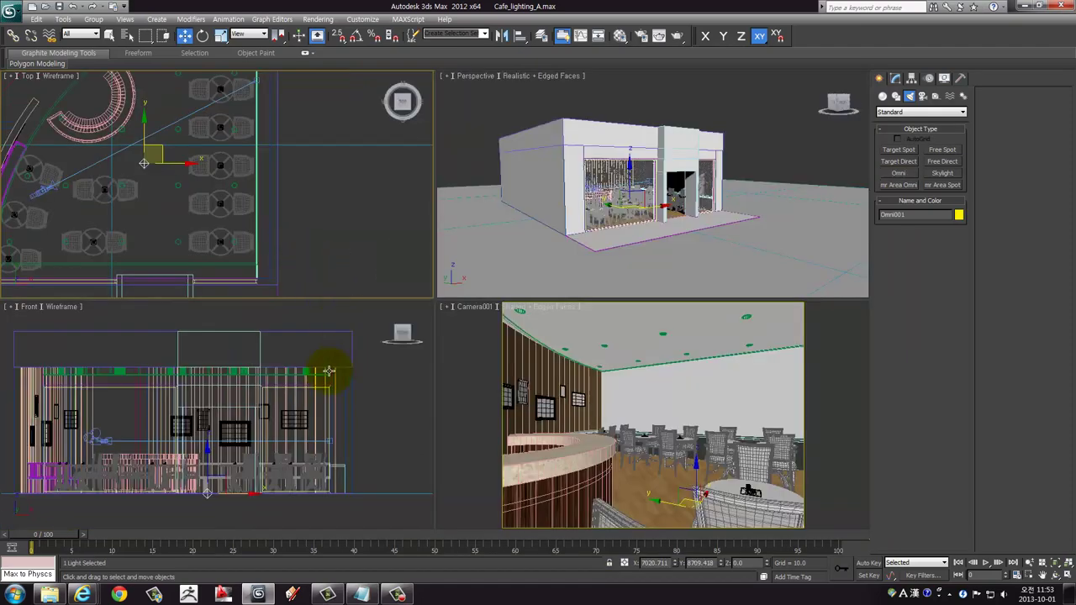
right_click(310, 378)
key("alt+w")
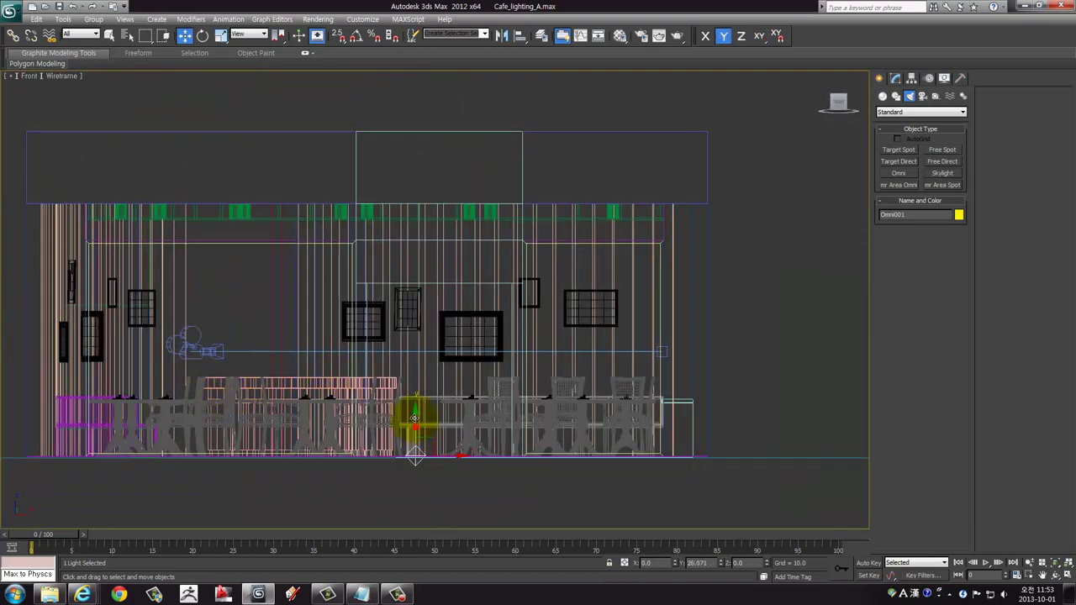
left_click_drag(413, 414, 414, 270)
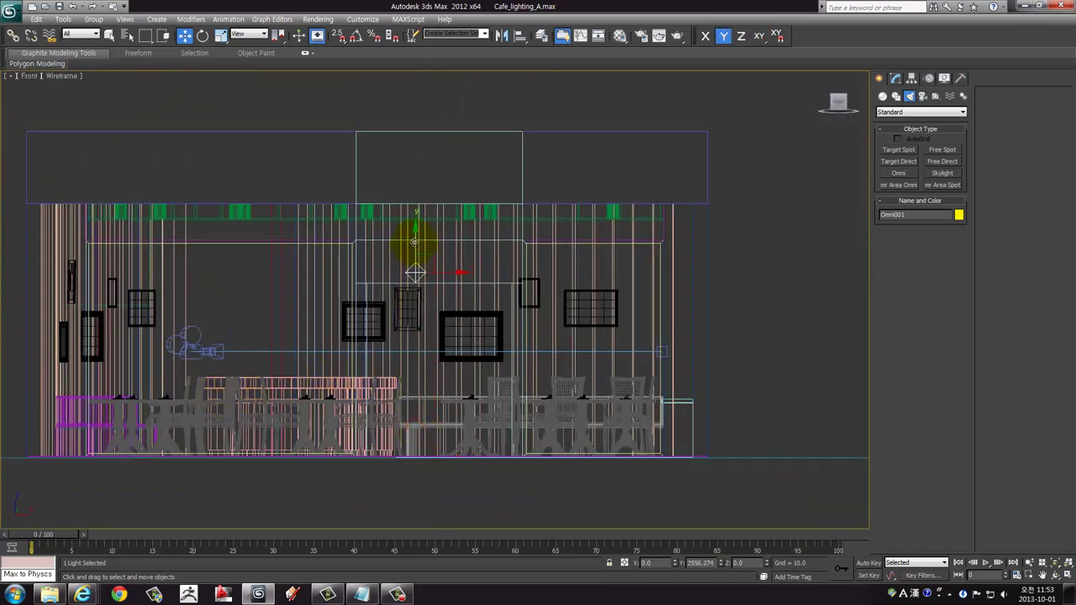
middle_click_drag(414, 270, 419, 281)
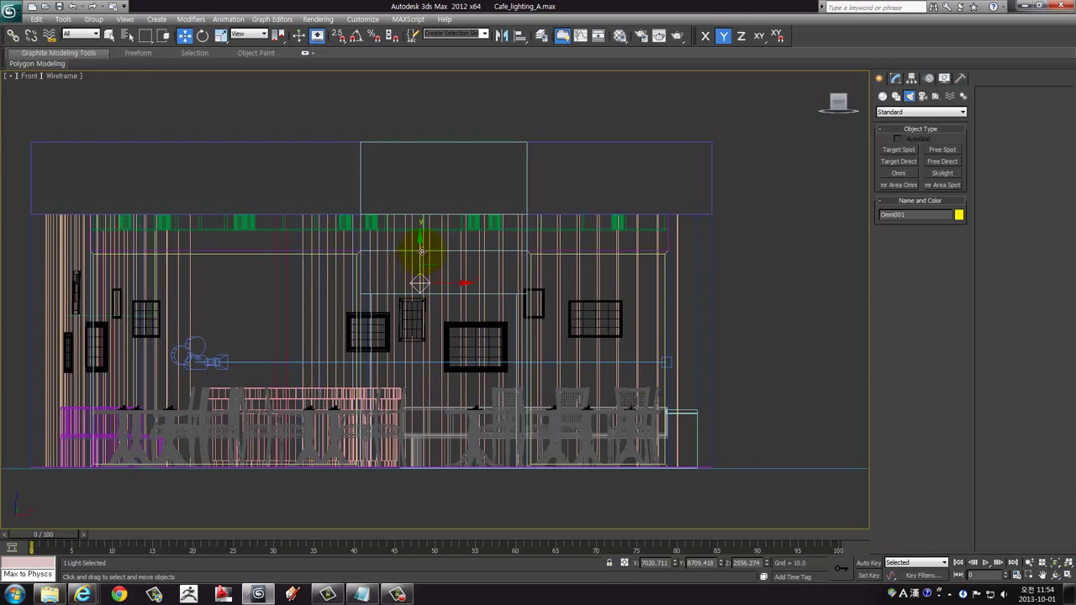
mouse_move(421, 251)
left_mouse_down()
mouse_move(424, 240)
mouse_move(423, 289)
mouse_move(423, 237)
left_mouse_up()
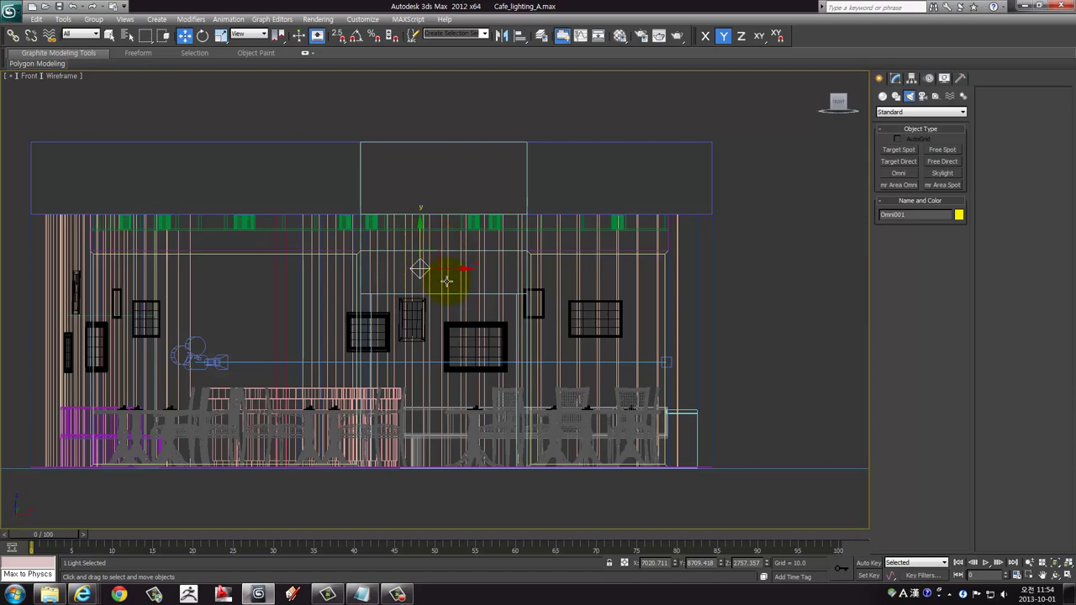
Shift the light up and right on the plan, then enlarge the Camera001 view
key("alt+w")
left_click(611, 332)
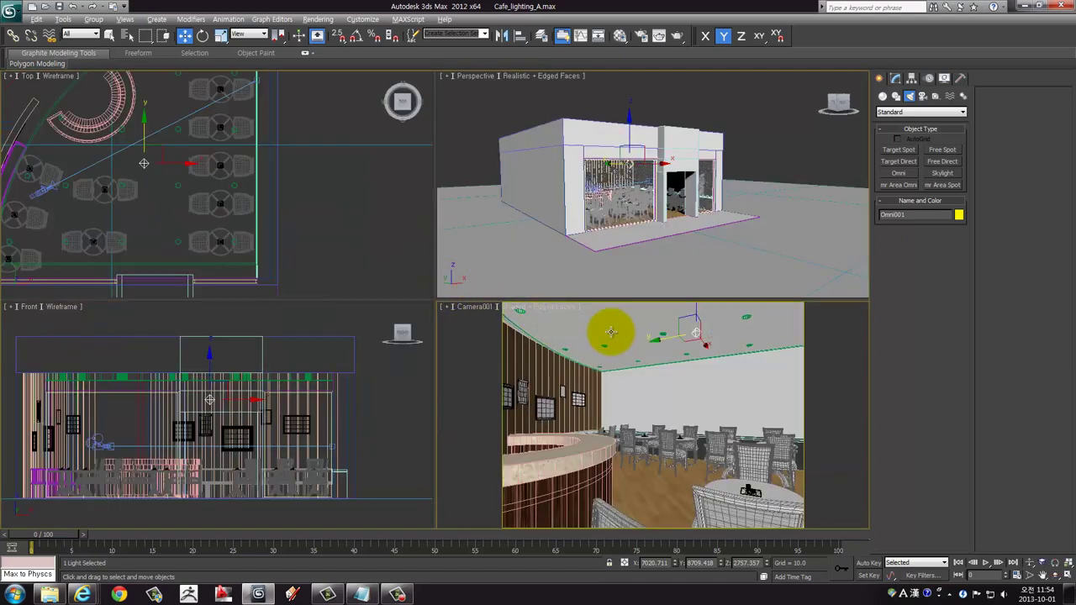
key("alt+w")
key("alt+w")
scroll(236, 218, "up", 2)
scroll(180, 202, "up", 2)
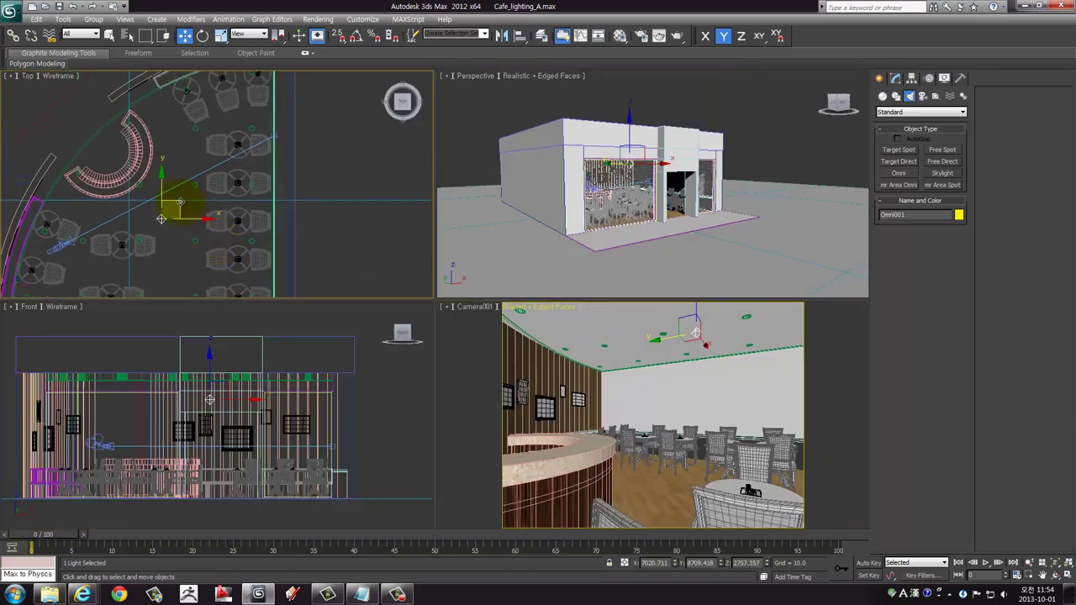
left_click_drag(180, 202, 233, 124)
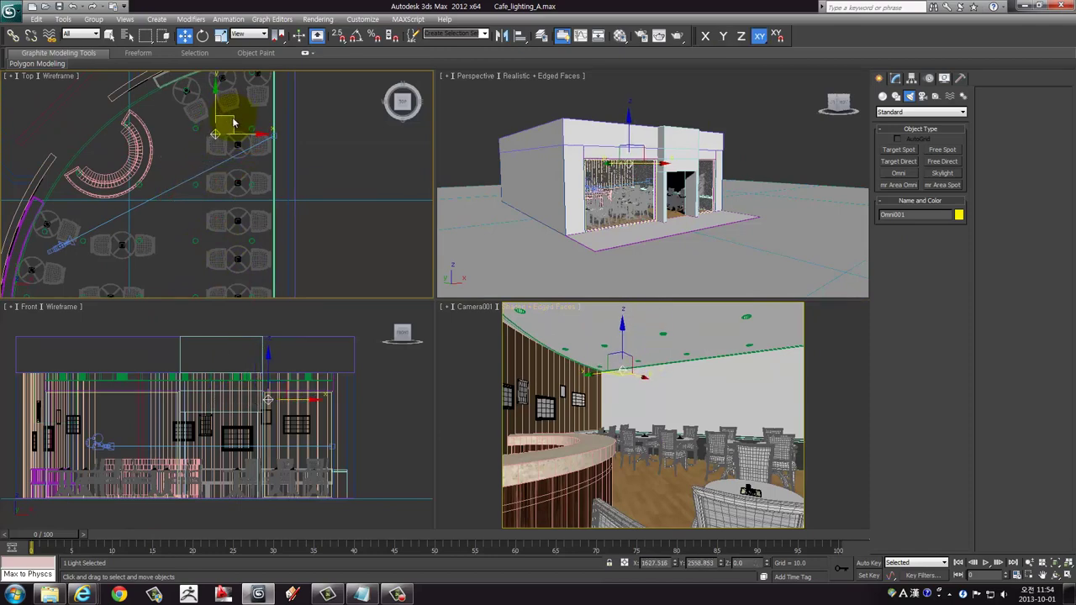
right_click(648, 440)
key("alt+w")
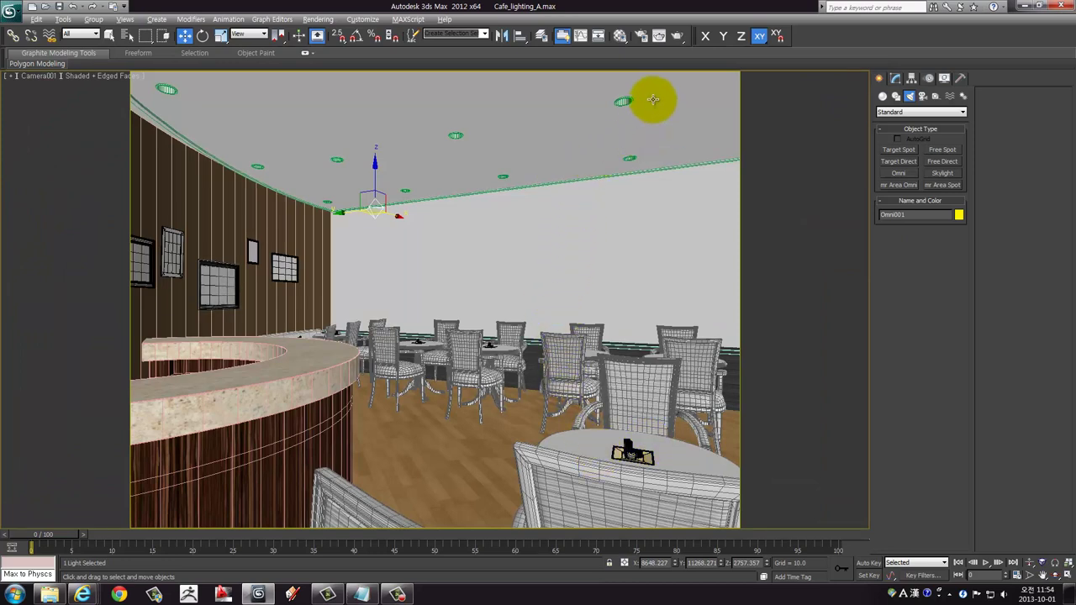
Render the Camera001 view with V-Ray, inspect the frame buffer, then close it
left_click(678, 36)
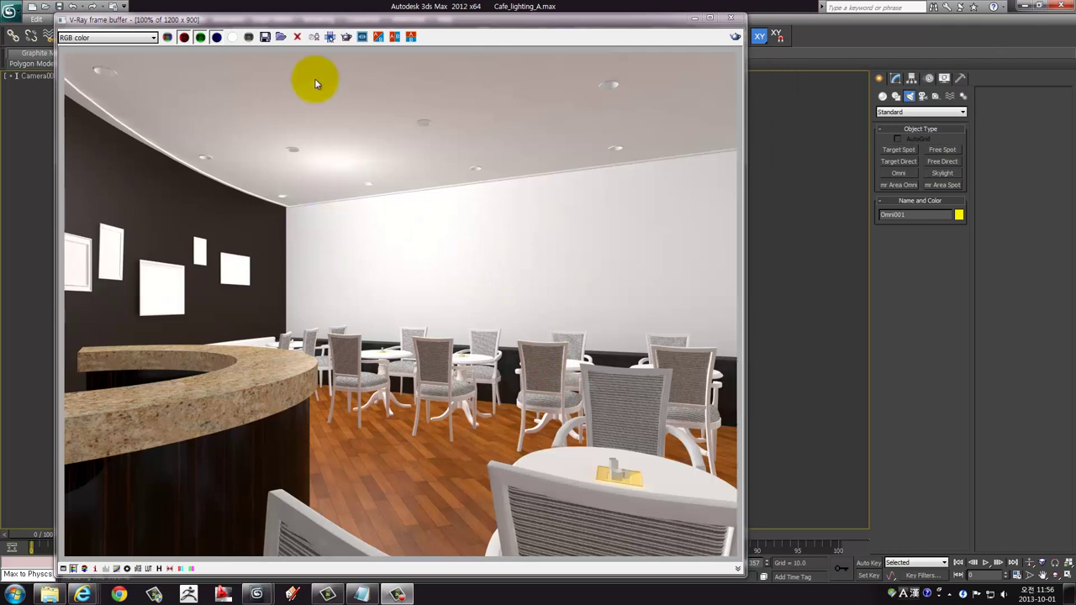
left_click(315, 20)
key("super+Right")
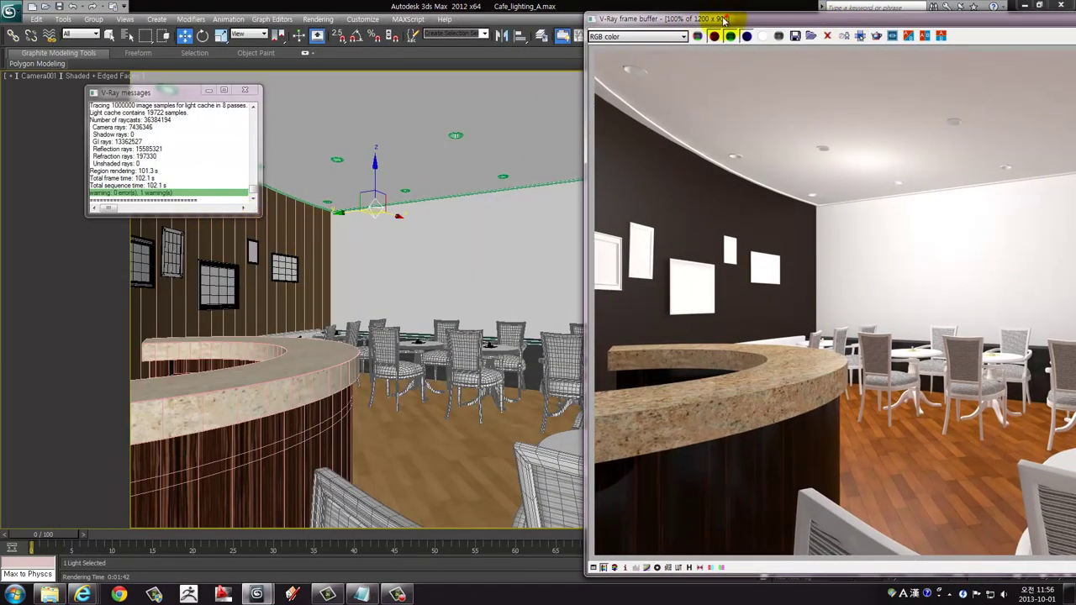
left_click_drag(728, 19, 273, 19)
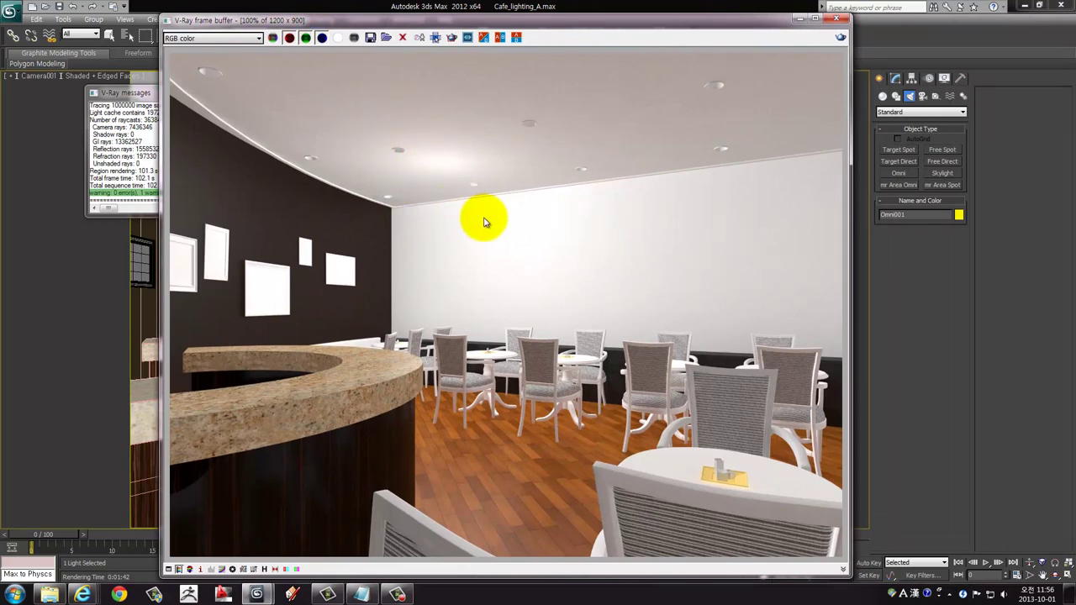
left_click_drag(523, 27, 378, 21)
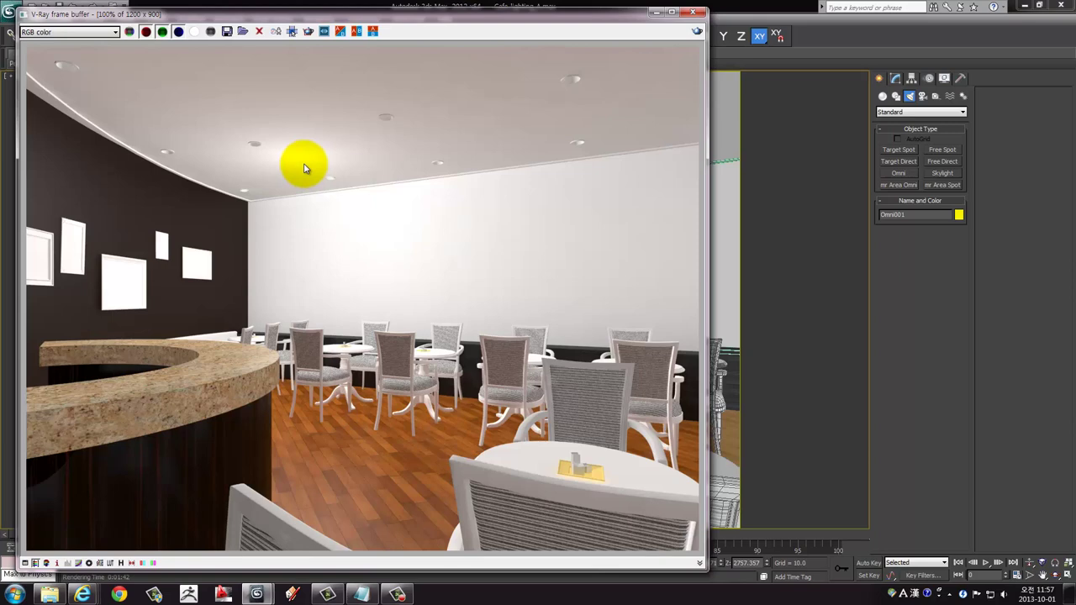
left_click(696, 17)
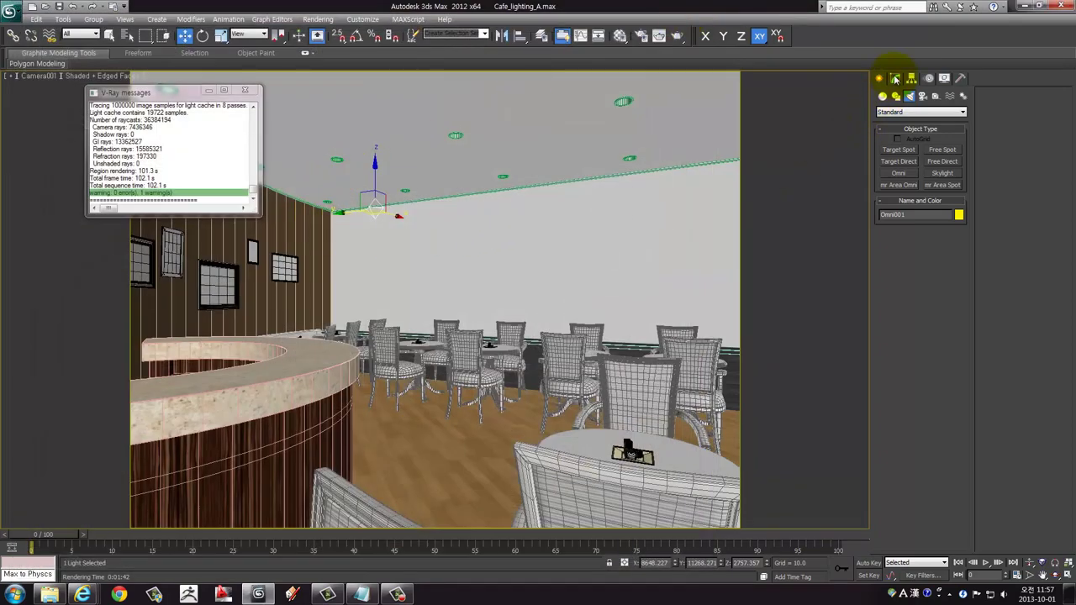
In the Modify panel, turn on Omni001's shadows and set the shadow type to VRayShadow
left_click(895, 79)
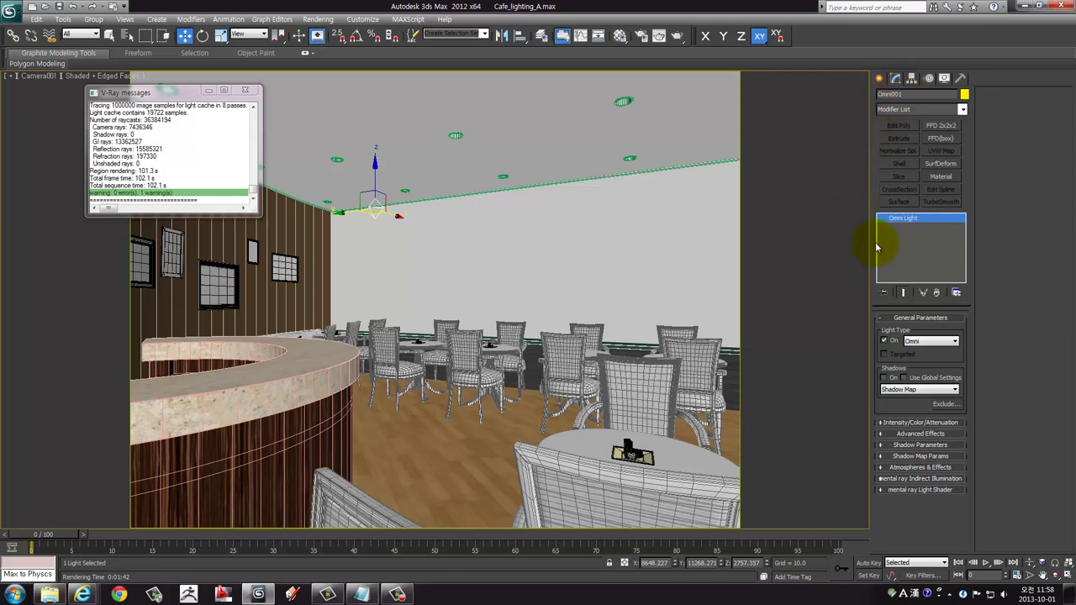
left_click(924, 341)
left_click(885, 341)
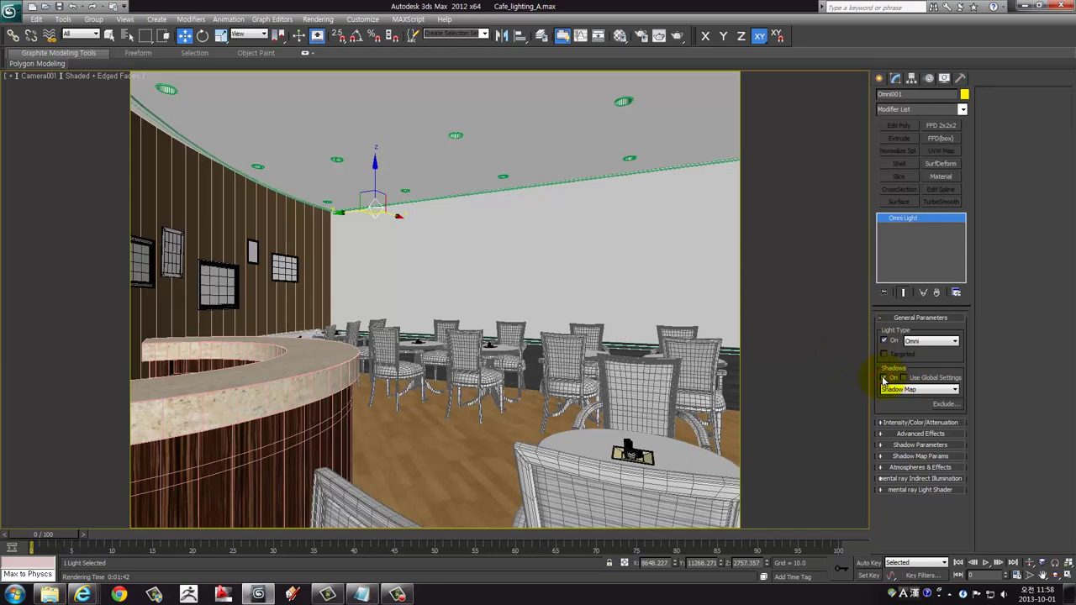
left_click(884, 379)
left_click(898, 392)
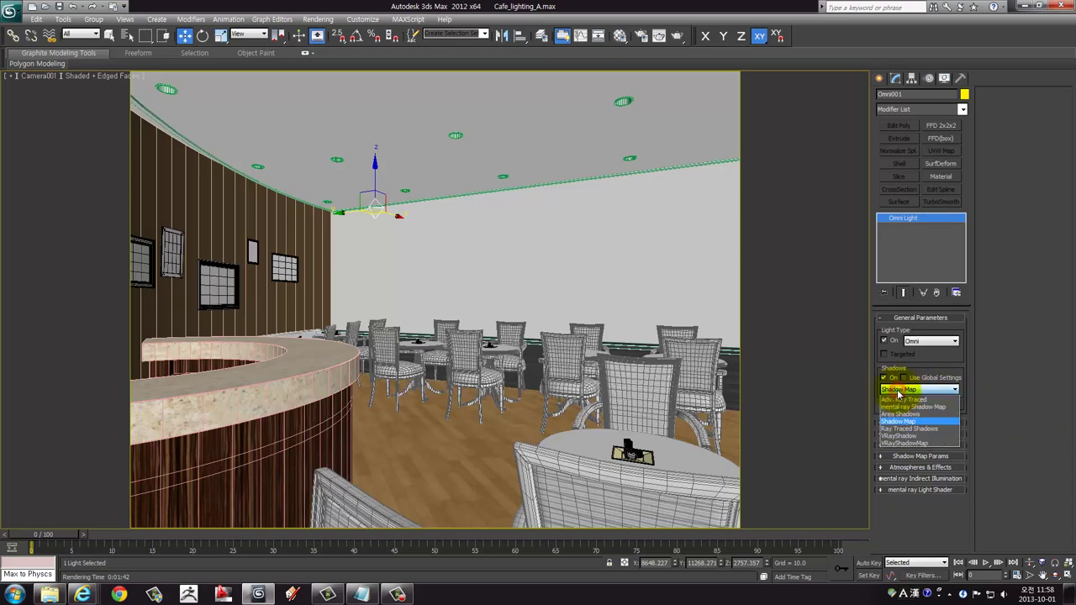
left_click(900, 437)
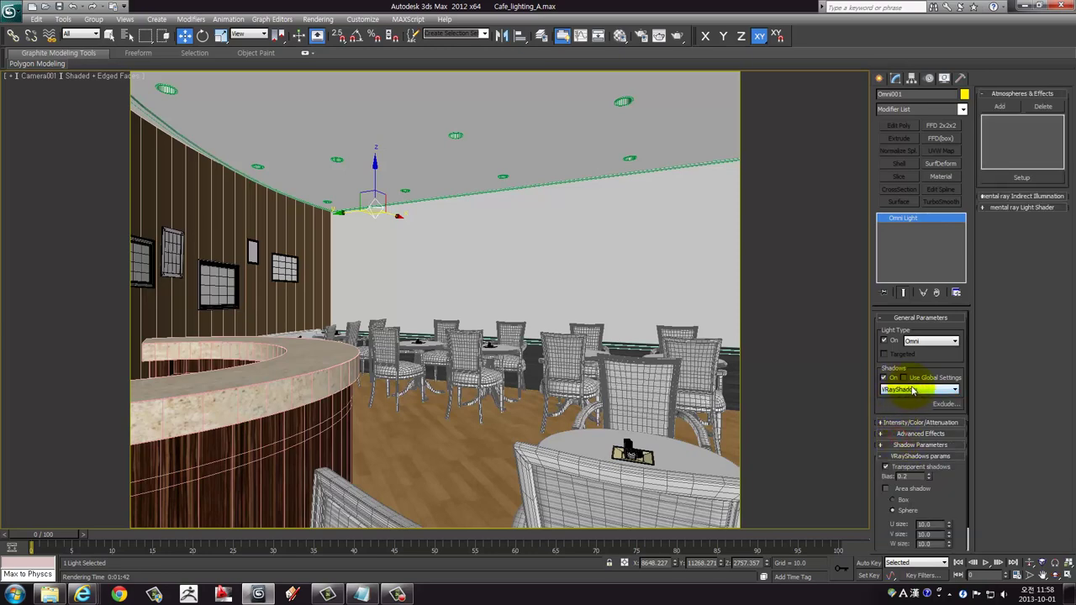
left_click(906, 391)
left_click_drag(922, 356, 936, 327)
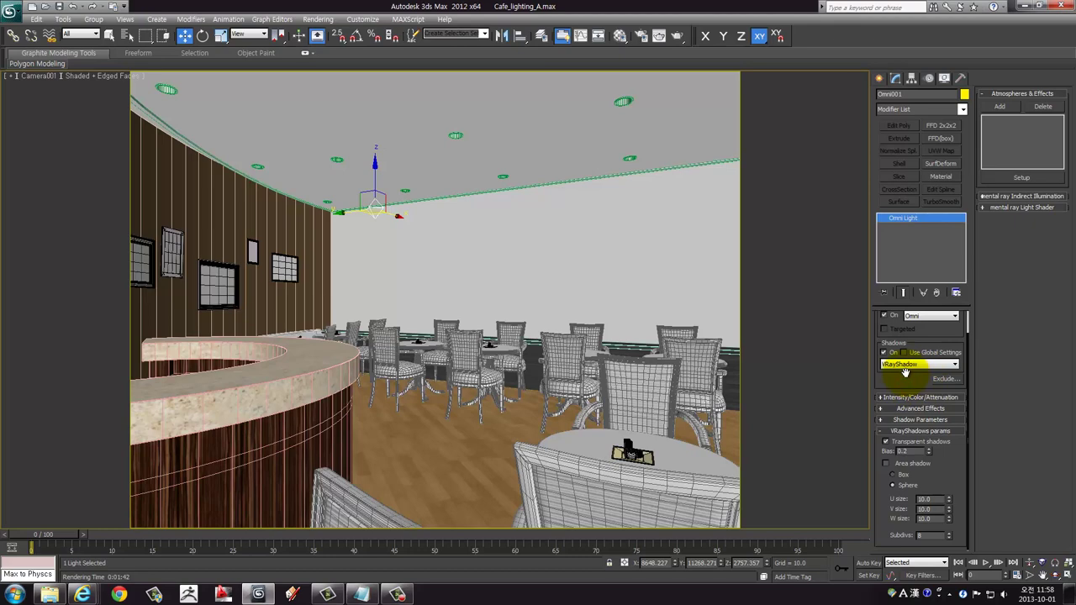
Expand Intensity/Color/Attenuation and enter 1.0 as Omni001's Multiplier
left_click(898, 398)
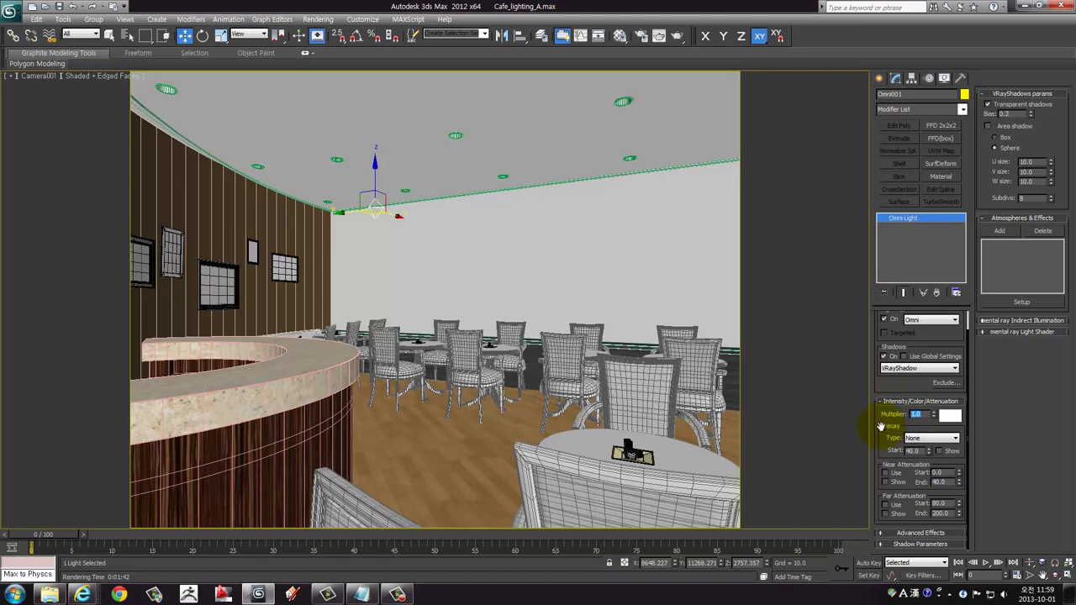
left_click_drag(933, 414, 897, 415)
double_click(920, 414)
type("3")
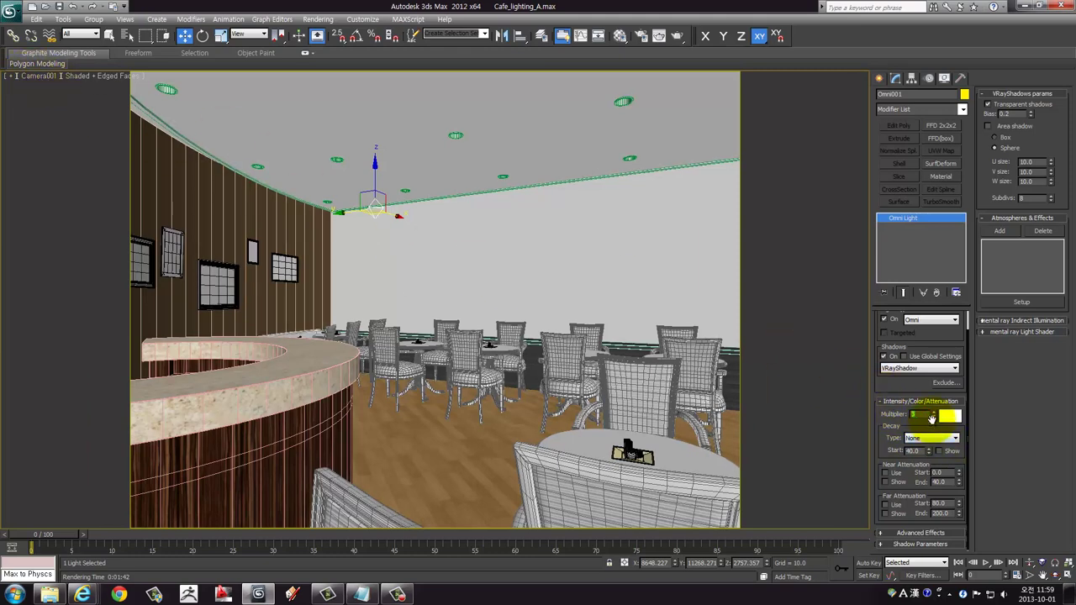
mouse_move(921, 414)
left_mouse_down()
mouse_move(884, 414)
mouse_move(899, 414)
left_mouse_up()
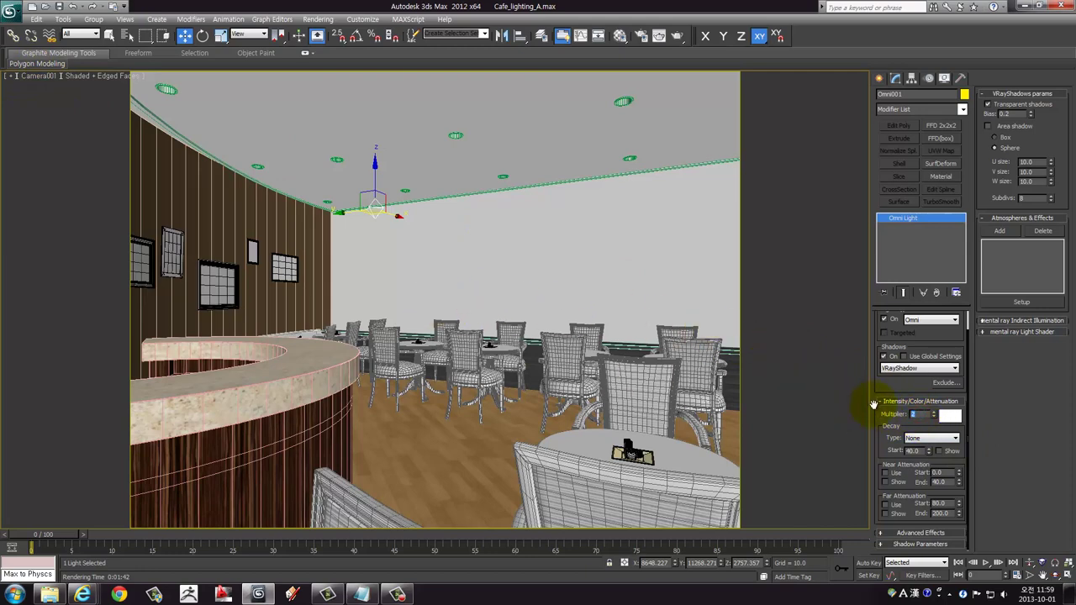
left_click(920, 413)
left_click(919, 415)
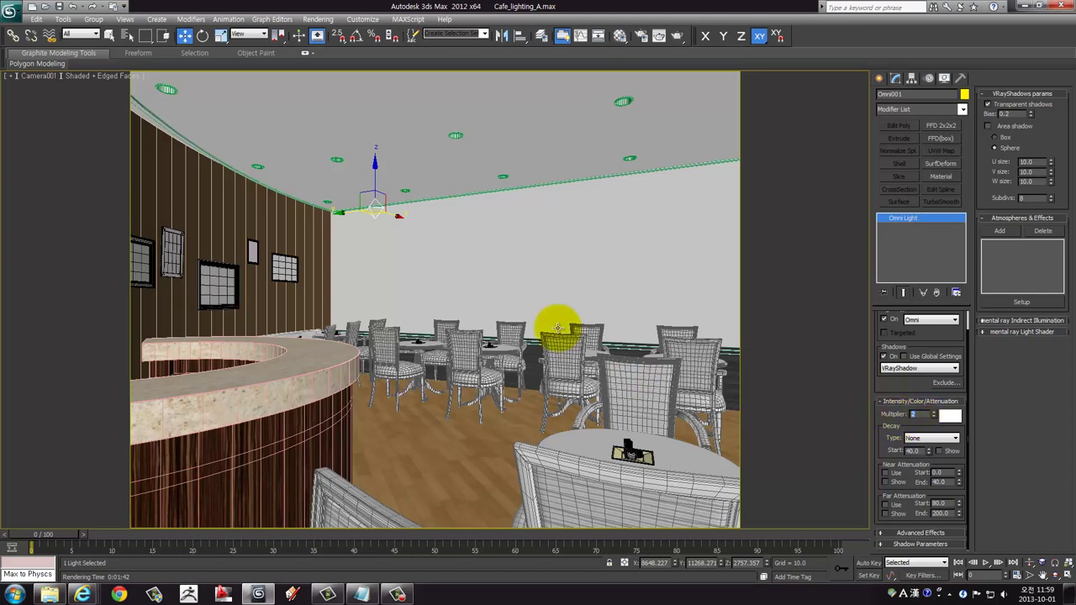
double_click(917, 413)
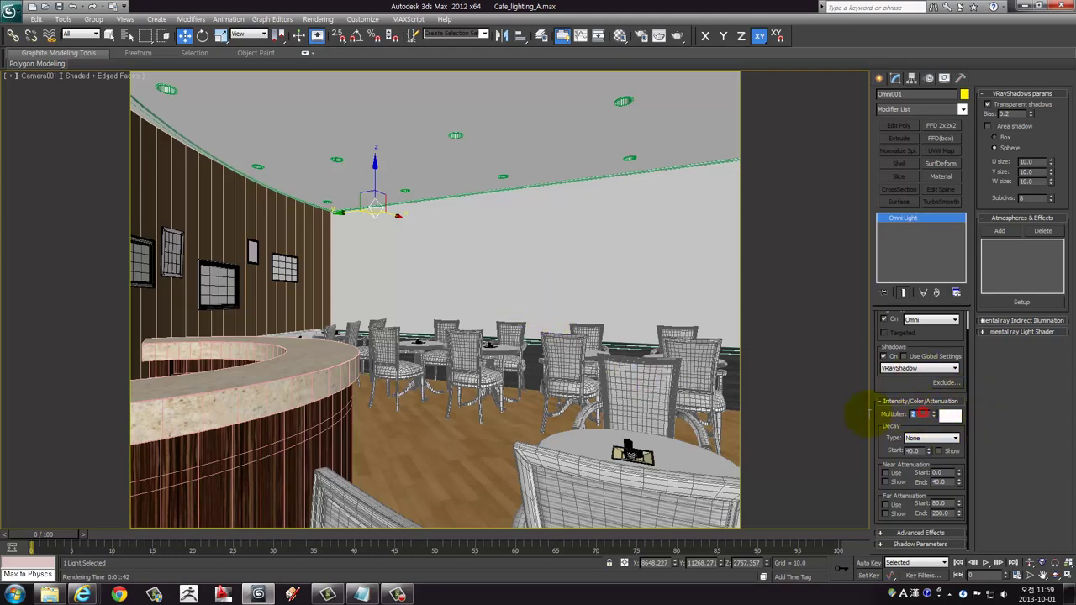
type("1")
key("Return")
Change Omni001's light colour from white to a pale warm orange
left_click(950, 414)
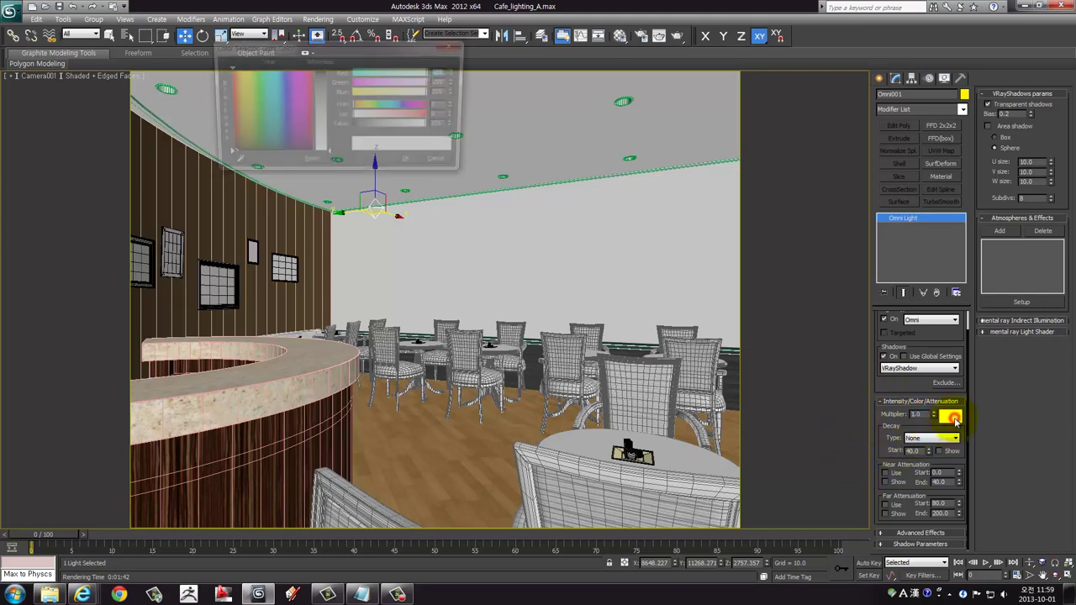
left_click(232, 72)
left_click_drag(321, 151, 563, 109)
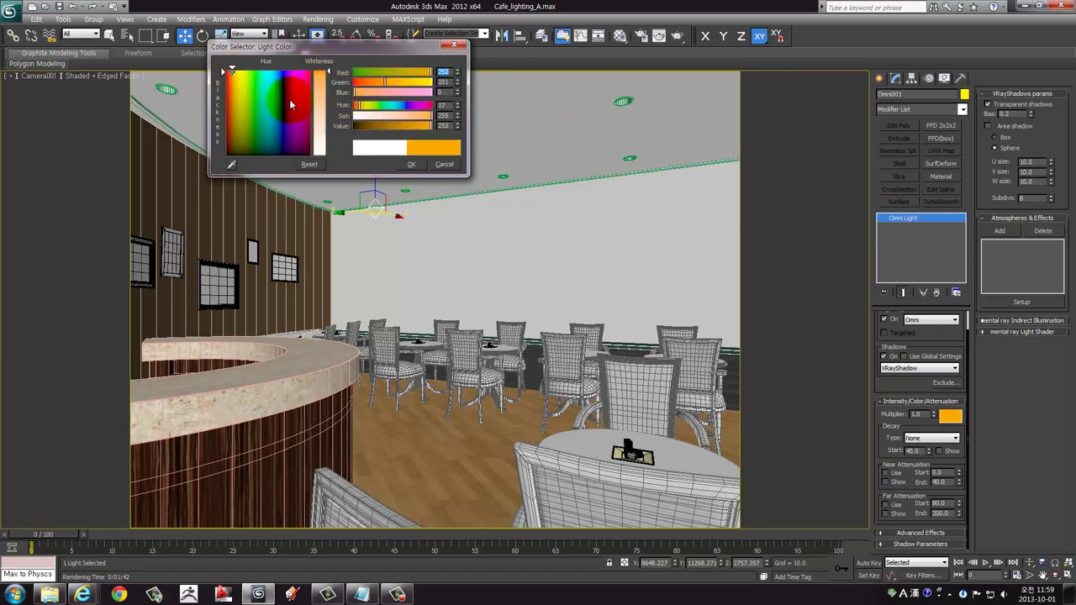
left_click(234, 70)
mouse_move(319, 72)
left_mouse_down()
mouse_move(320, 87)
mouse_move(333, 84)
left_mouse_up()
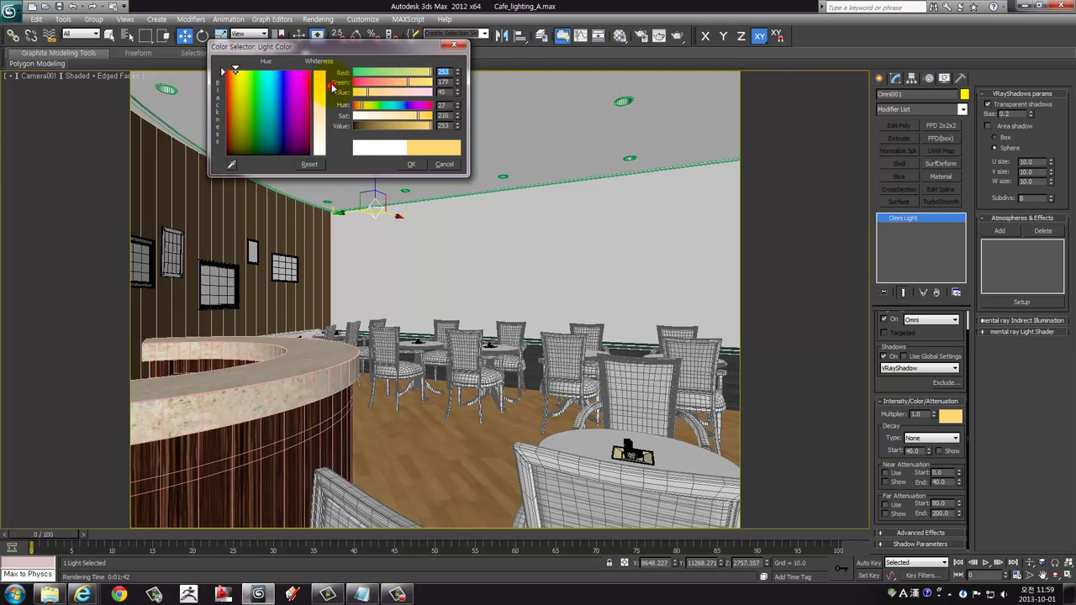
left_click(412, 164)
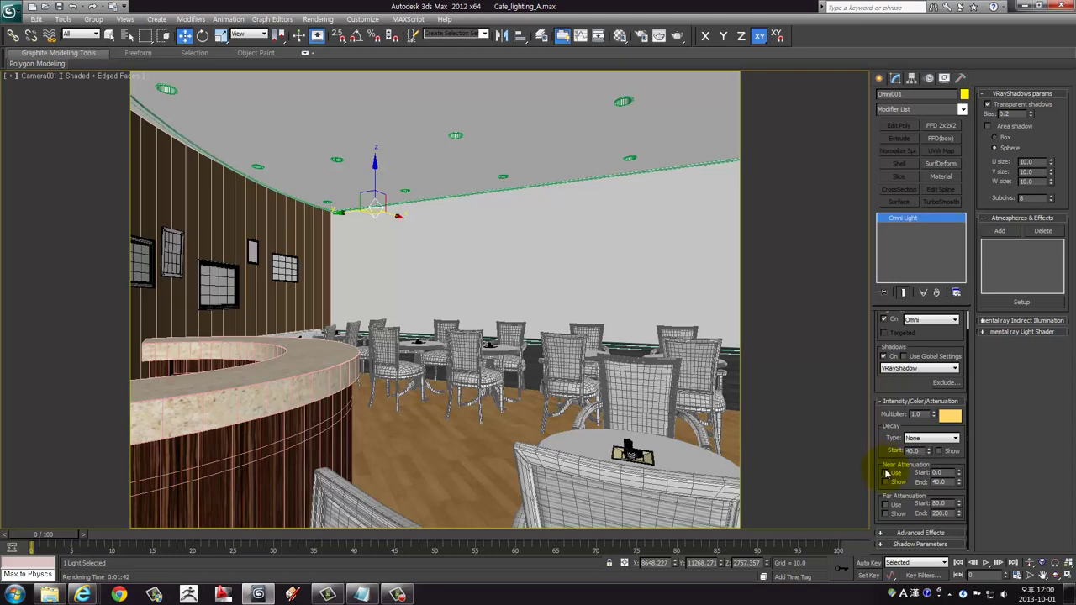
Enable near attenuation (0–40) and far attenuation (80–200), displaying the far range in viewports
left_click(885, 473)
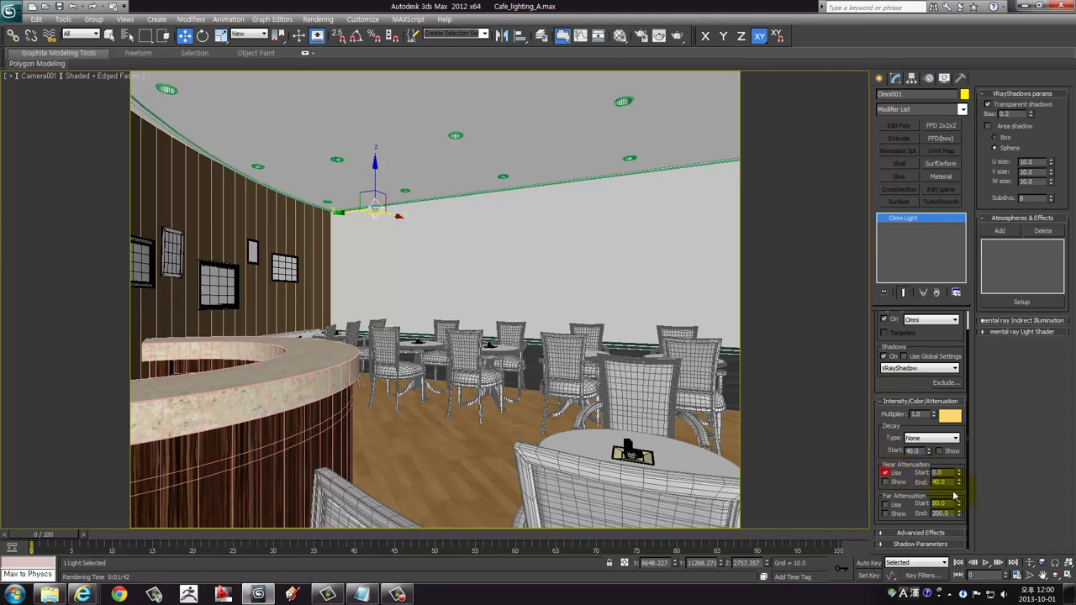
left_click(886, 506)
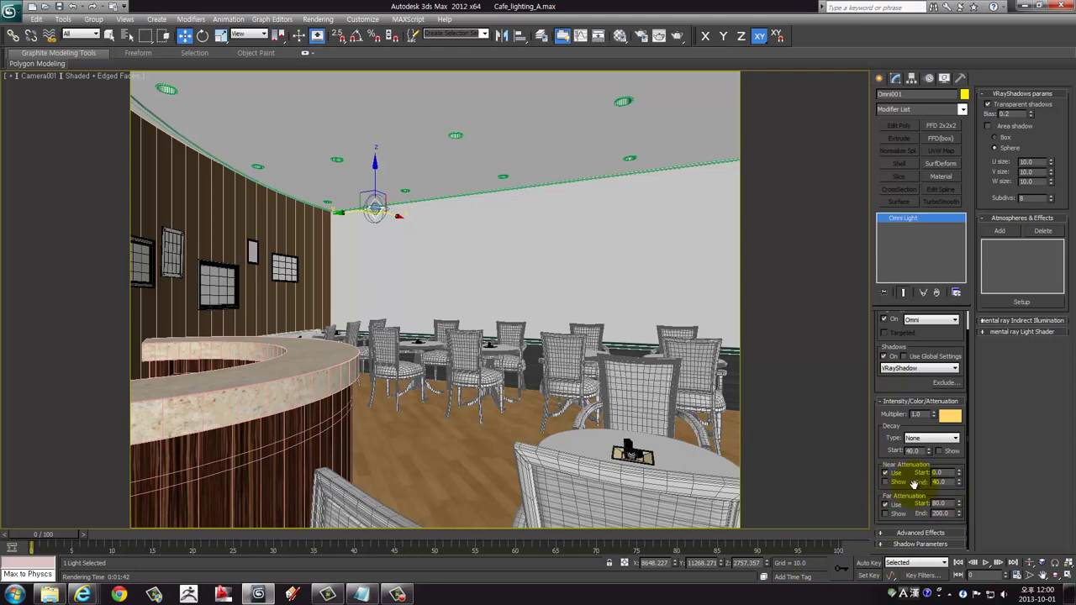
left_click(900, 518)
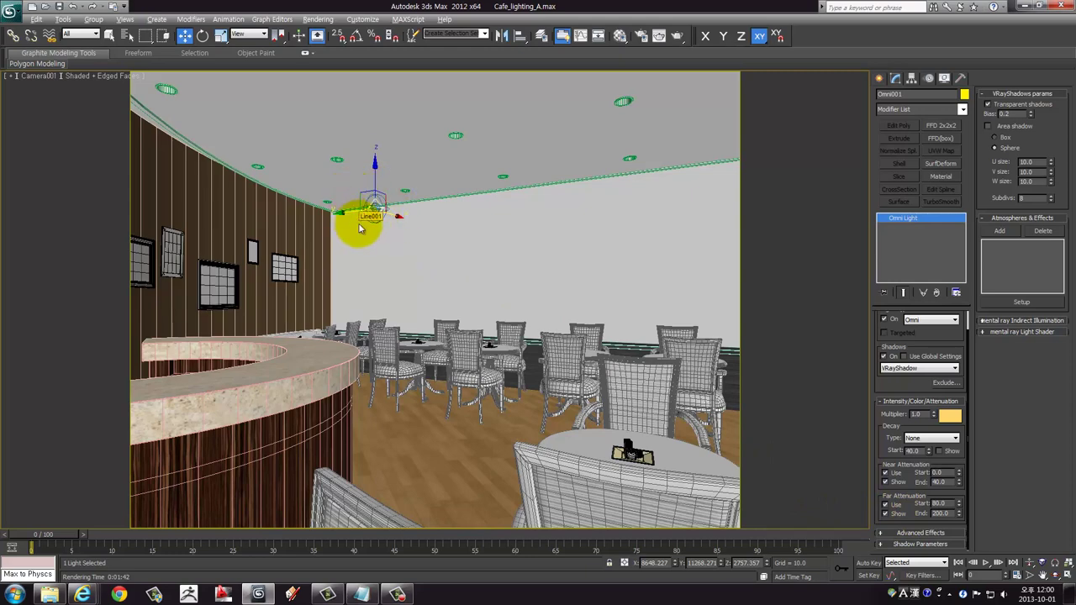
Isolate Omni001 in a maximized Perspective view and orbit to see its attenuation ranges
key("alt+w")
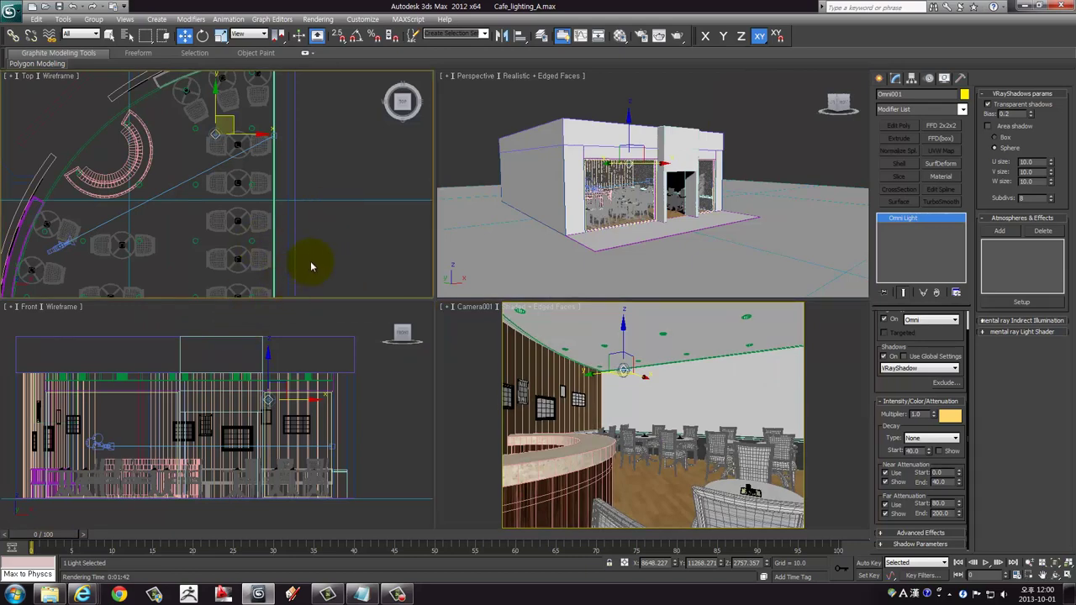
right_click(543, 180)
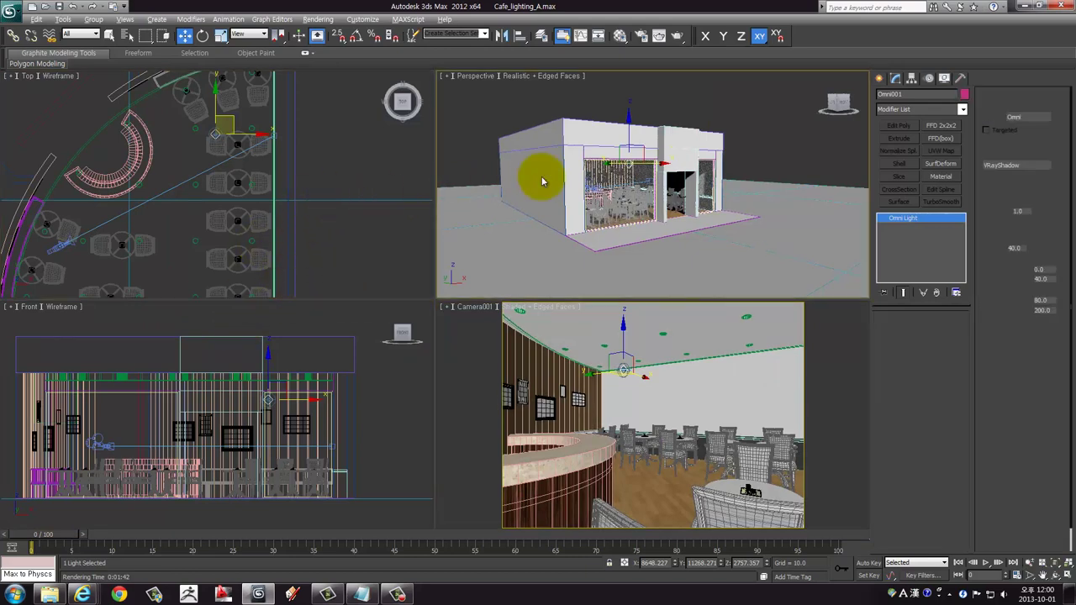
key("alt+q")
left_click_drag(511, 275, 821, 100)
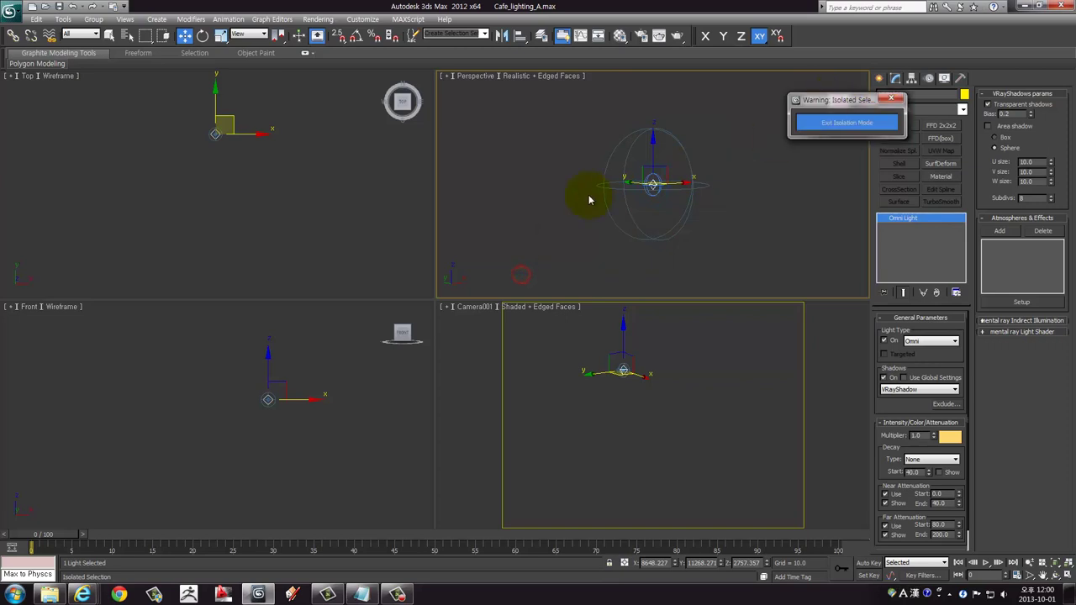
key("alt+w")
left_click_drag(403, 315, 407, 274)
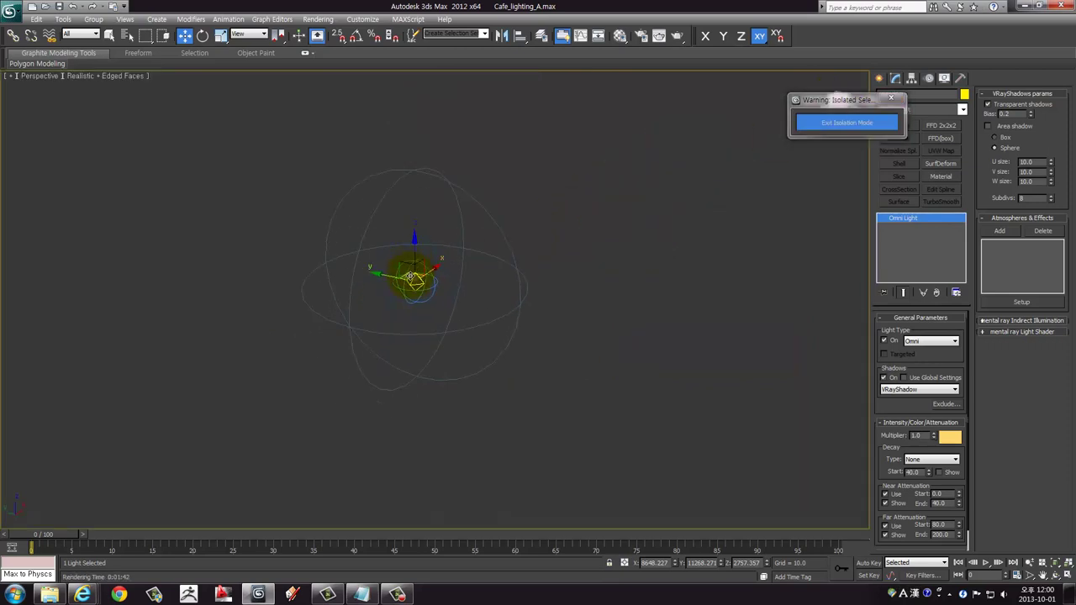
mouse_move(408, 274)
middle_mouse_down("alt")
mouse_move(434, 257)
mouse_move(524, 242)
mouse_move(469, 280)
mouse_move(415, 277)
mouse_move(396, 260)
mouse_move(480, 233)
mouse_move(462, 274)
mouse_move(527, 261)
mouse_move(516, 312)
mouse_move(463, 339)
mouse_move(411, 328)
mouse_move(488, 308)
mouse_move(489, 274)
mouse_move(522, 296)
middle_mouse_up("alt")
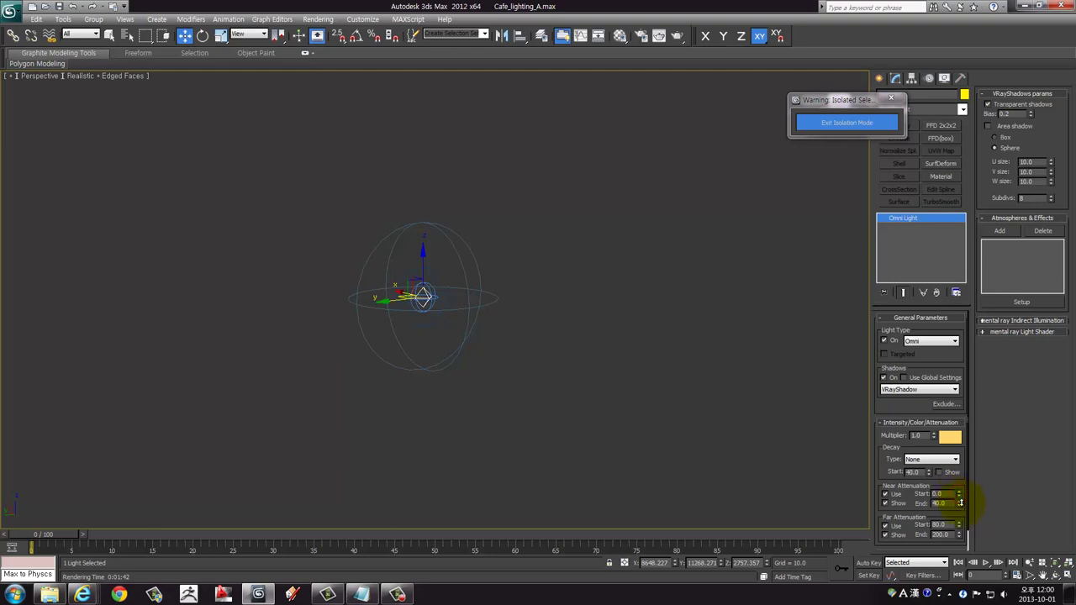
mouse_move(546, 343)
middle_mouse_down("alt")
mouse_move(423, 300)
mouse_move(389, 326)
mouse_move(366, 269)
middle_mouse_up("alt")
Raise the near attenuation end to 48.4, keeping near start at 0
left_click_drag(954, 504, 952, 493)
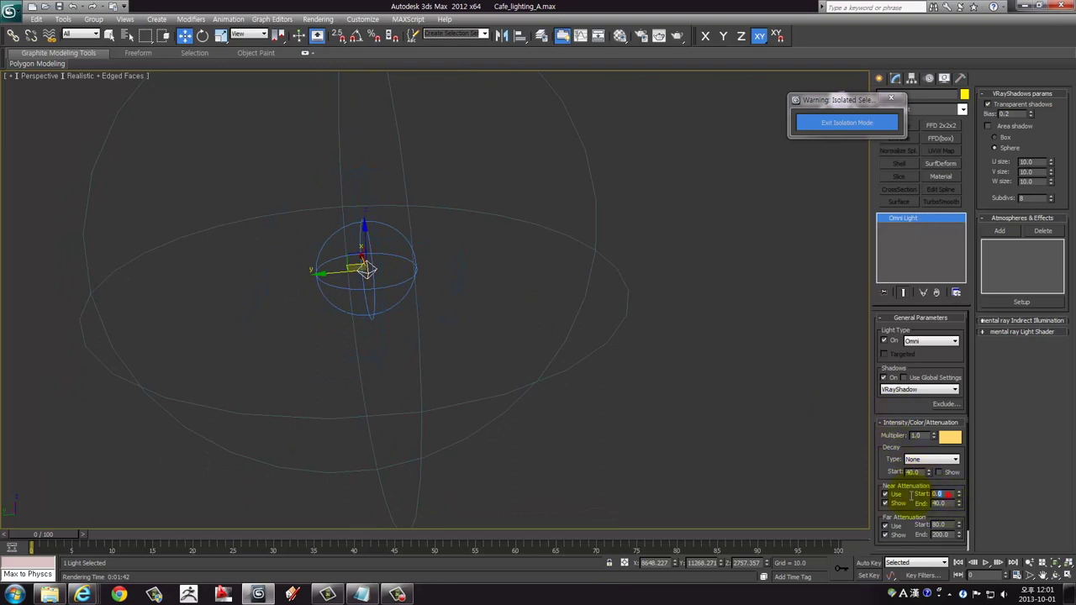
right_click(959, 494)
left_click(960, 505)
left_click_drag(962, 507, 948, 456)
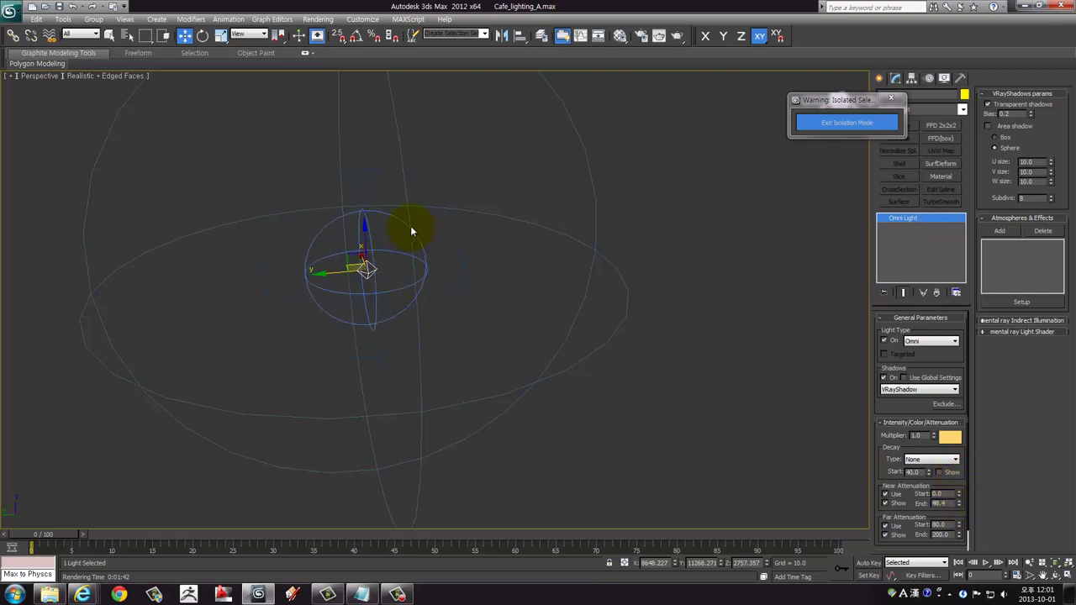
Zoom and centre the Omni light in the Front view, checking its multiplier value
key("alt+w")
right_click(306, 384)
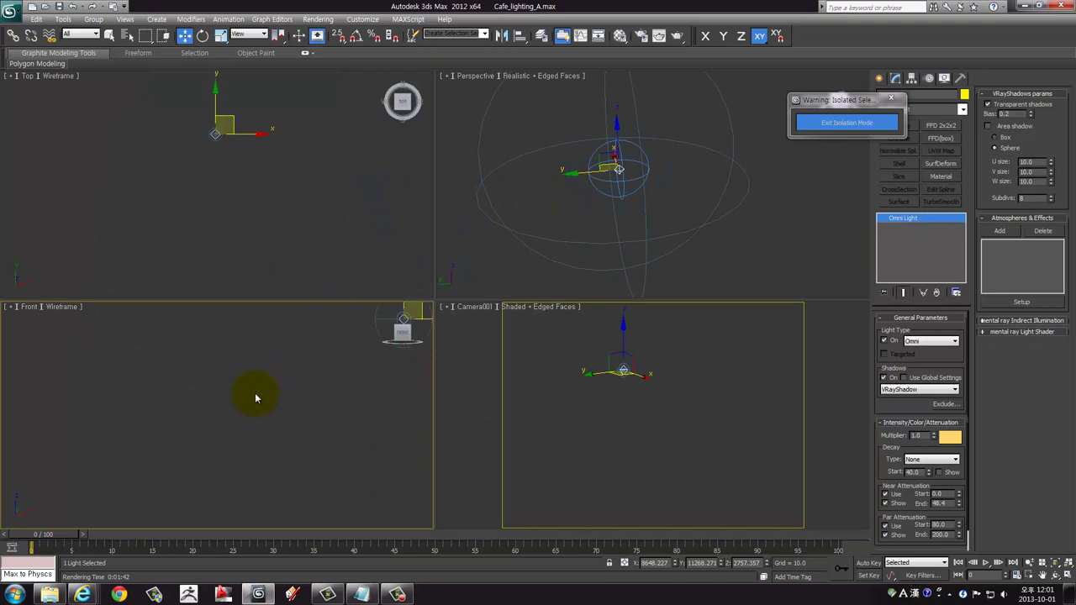
scroll(199, 387, "up", 3)
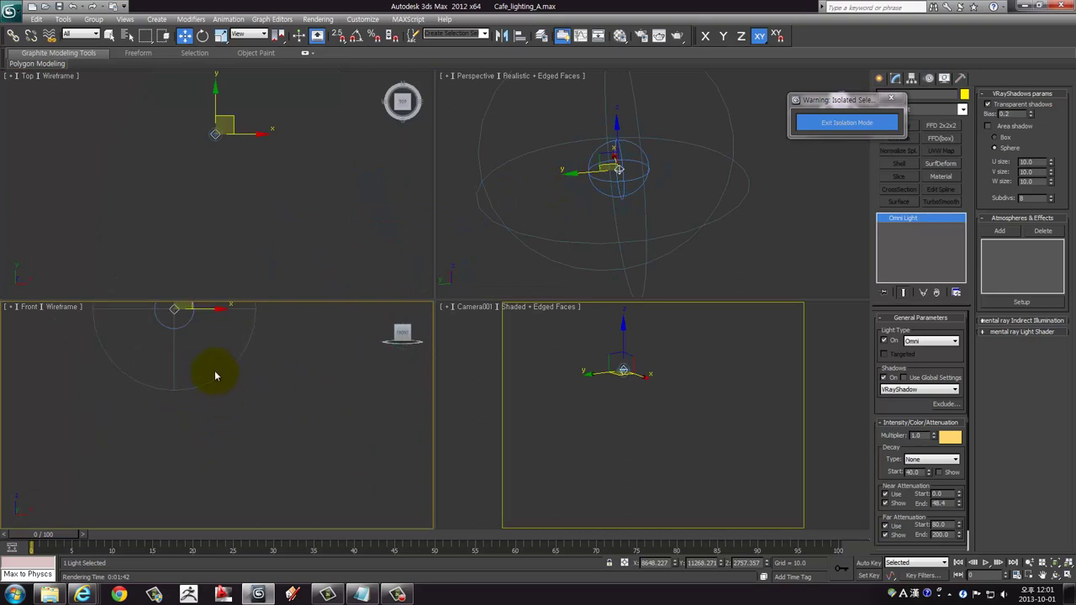
middle_click_drag(214, 376, 233, 425)
scroll(228, 391, "up", 2)
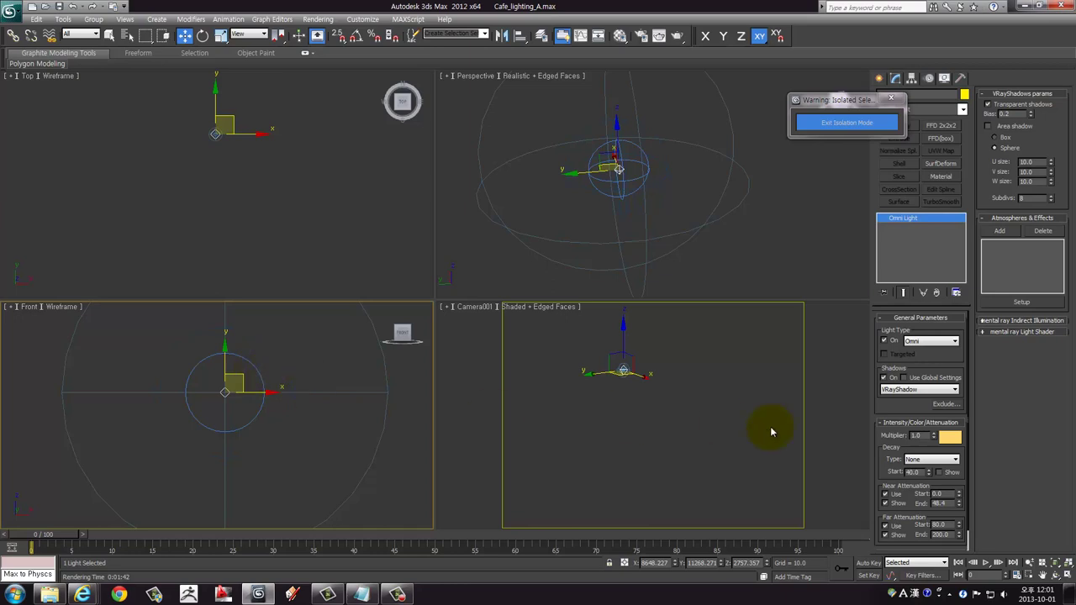
double_click(919, 435)
scroll(231, 395, "up", 1)
scroll(227, 391, "up", 2)
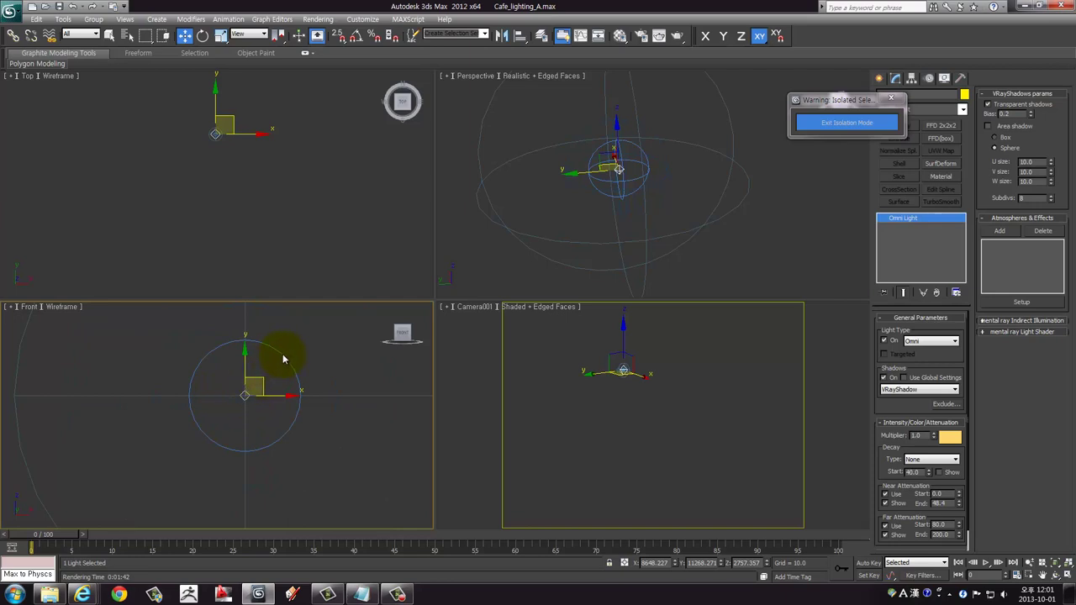
Raise the far attenuation start to 88.0, panning to see the outer range
left_click(934, 505)
left_click_drag(959, 528, 957, 496)
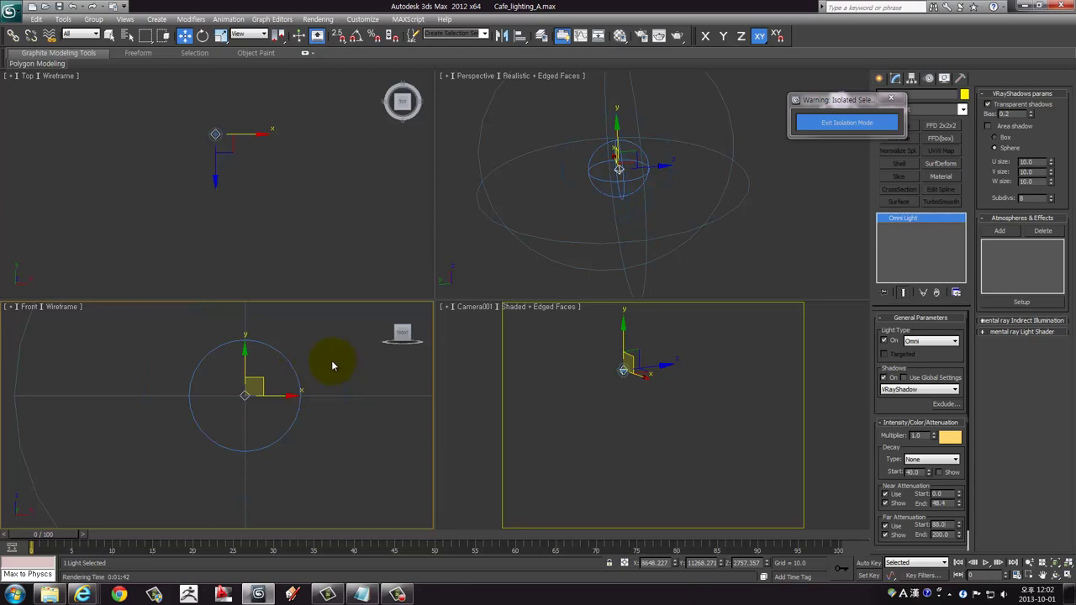
middle_click_drag(333, 373, 223, 457)
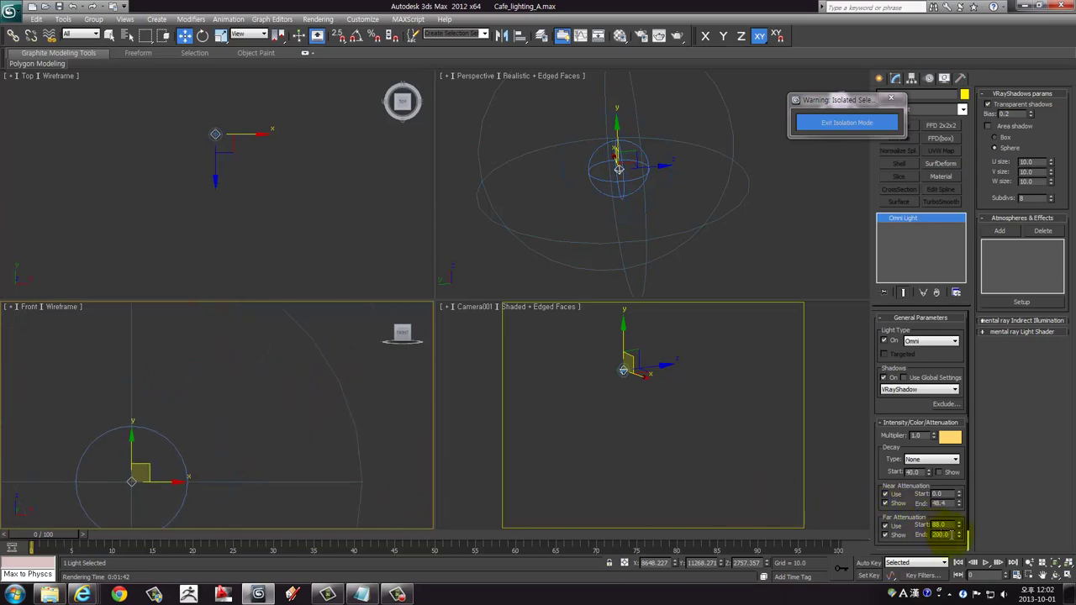
double_click(942, 535)
Maximize Camera001 and exit isolation to show the whole café
right_click(662, 359)
key("alt+w")
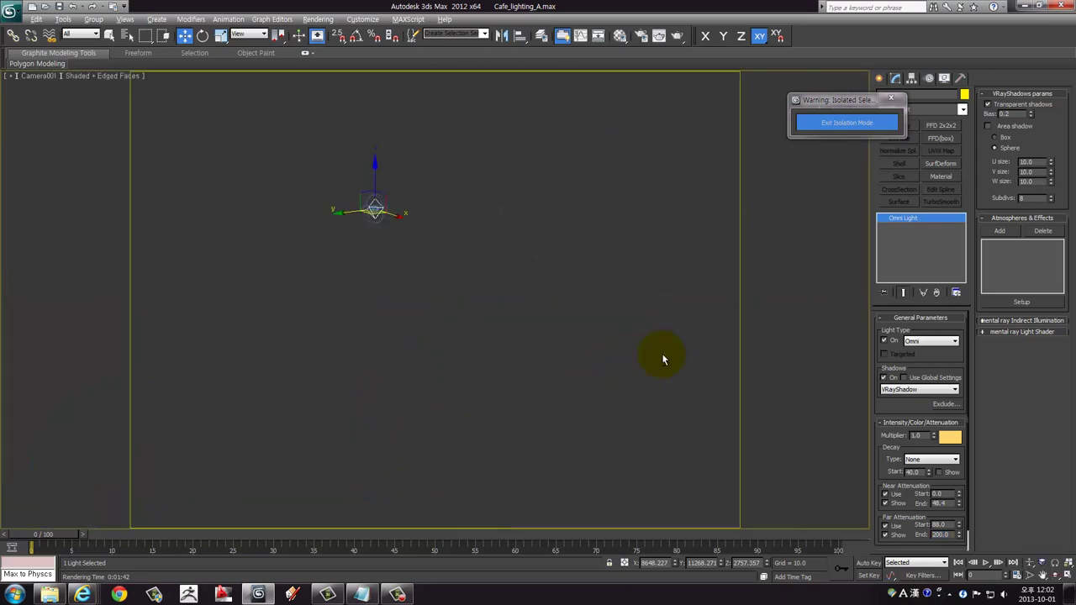
left_click(892, 101)
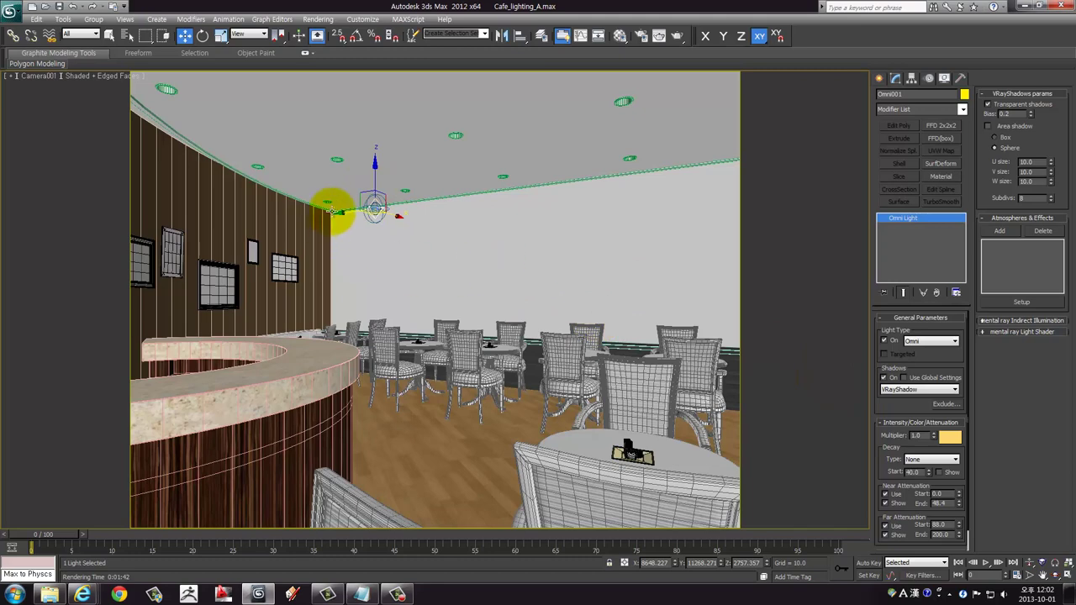
Start a V-Ray test render, then cancel it and close the frame buffer
left_click(677, 36)
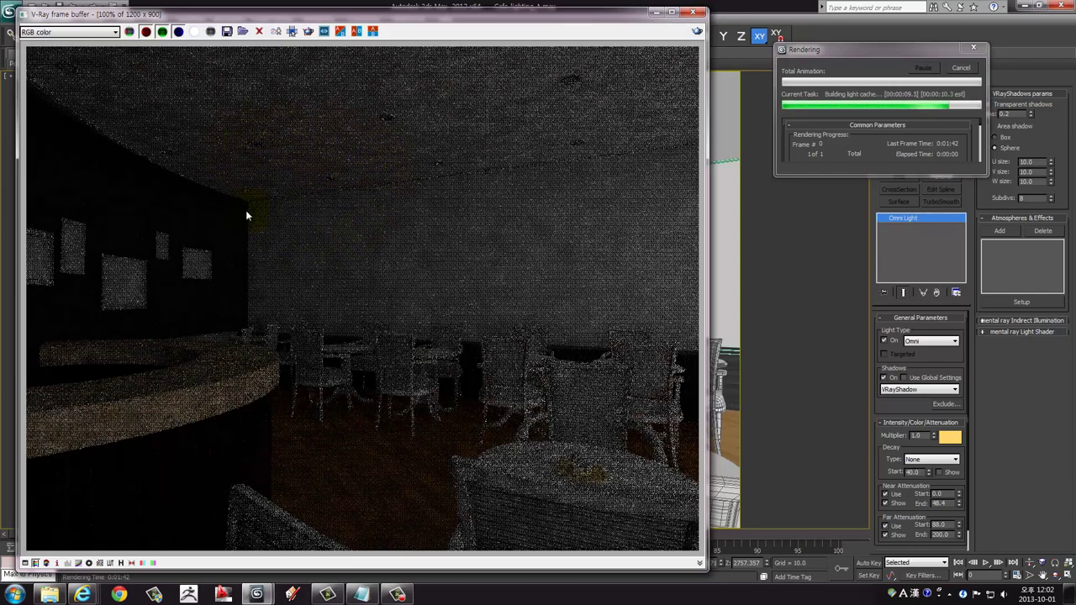
left_click(954, 68)
left_click(692, 13)
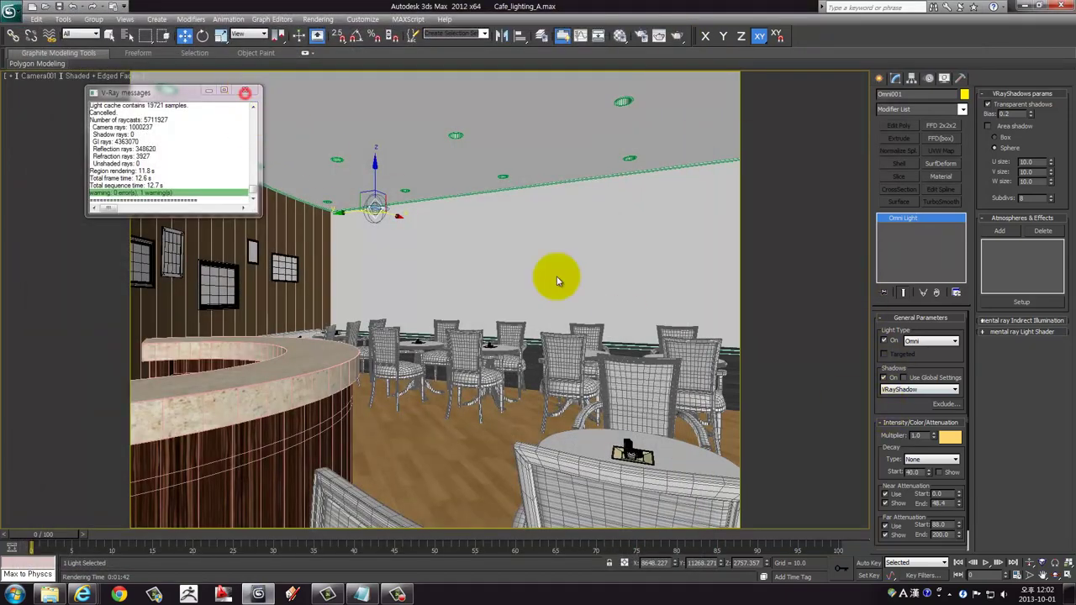
Set near attenuation to 0–0 and far attenuation to 0–5000
left_click(891, 395)
left_click_drag(887, 410, 894, 372)
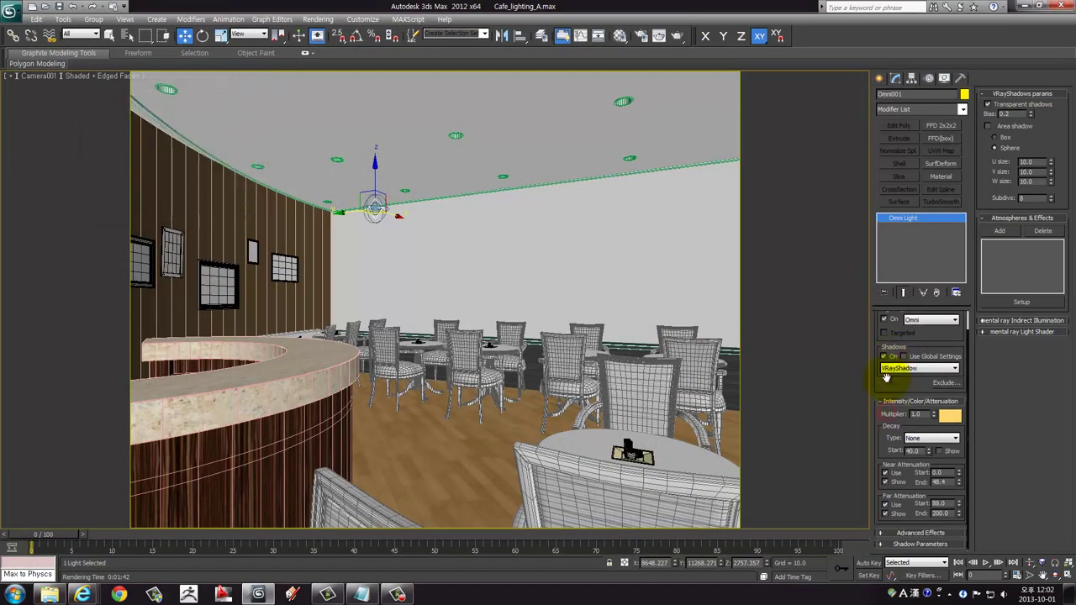
left_click_drag(949, 482, 905, 481)
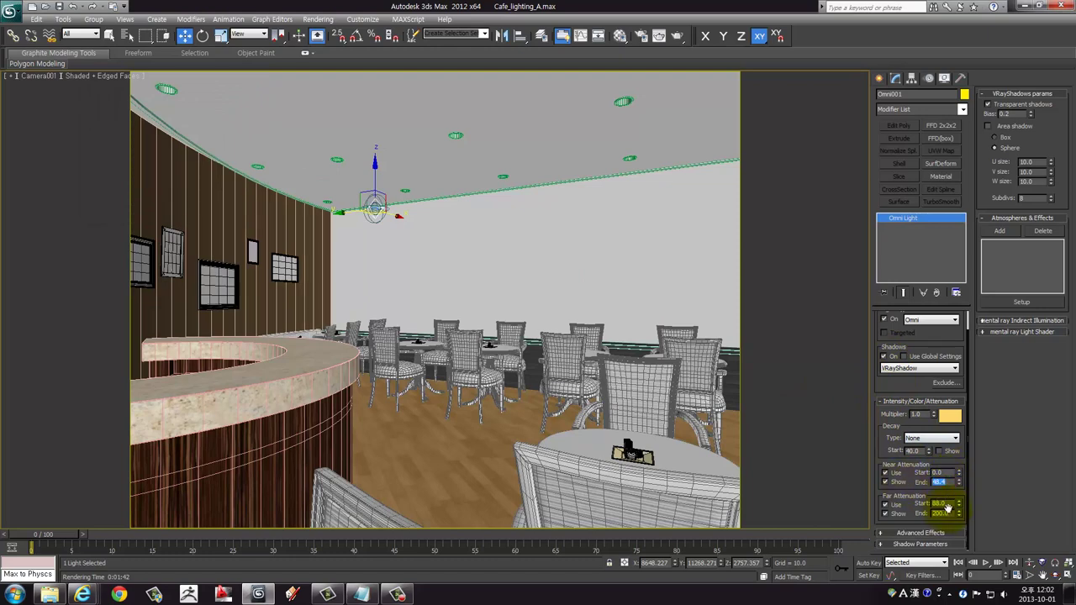
type("0")
key("Tab")
left_click(945, 473)
left_click(948, 503)
mouse_move(960, 514)
left_mouse_down()
mouse_move(847, 153)
mouse_move(811, 280)
mouse_move(805, 6)
mouse_move(808, 576)
mouse_move(781, 473)
left_mouse_up()
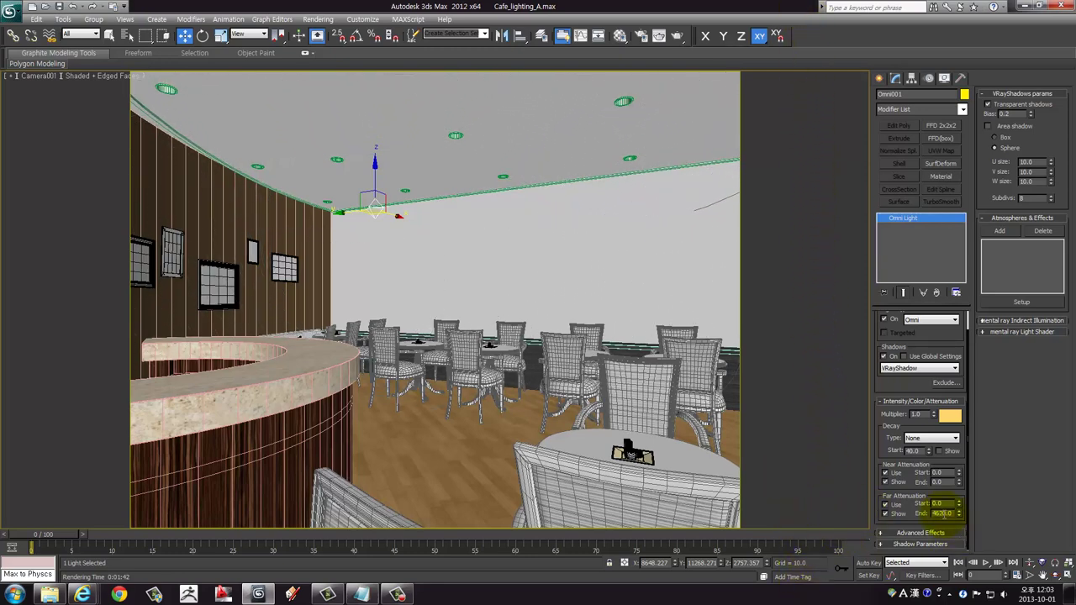
left_click(942, 513)
type("5000")
key("Return")
Nudge the Omni light slightly in the Top view, then maximize Camera001 again
key("alt+w")
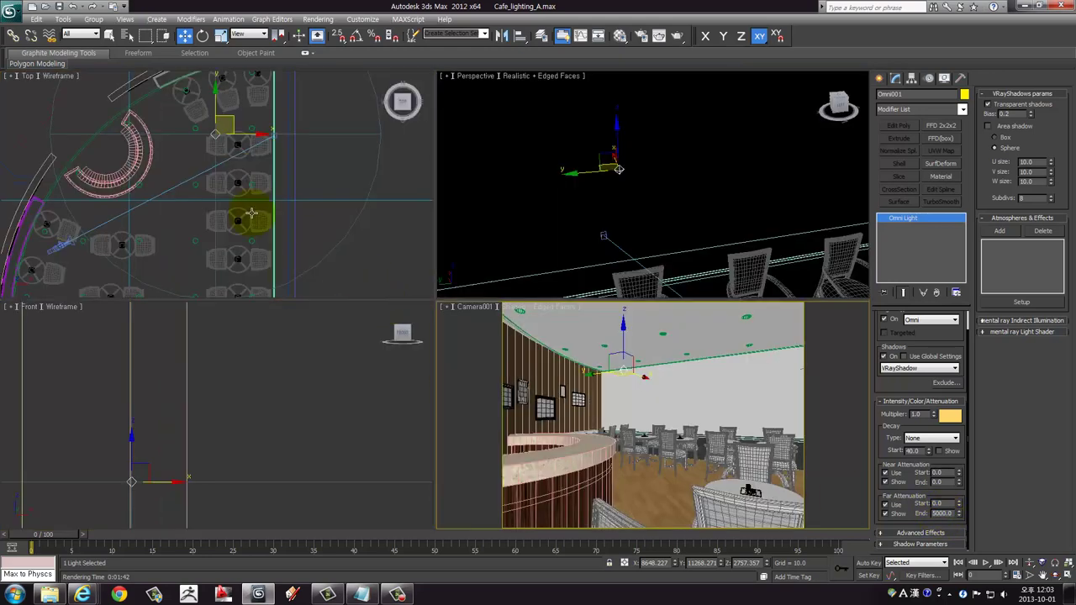
scroll(241, 207, "down", 3)
left_click_drag(240, 170, 244, 166)
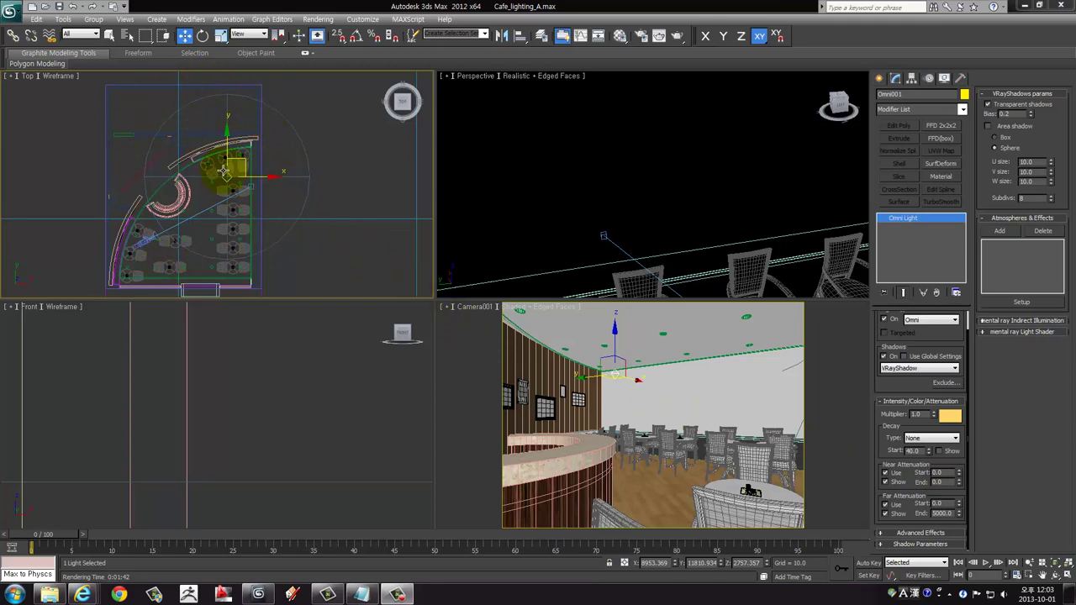
left_click(600, 380)
key("alt+w")
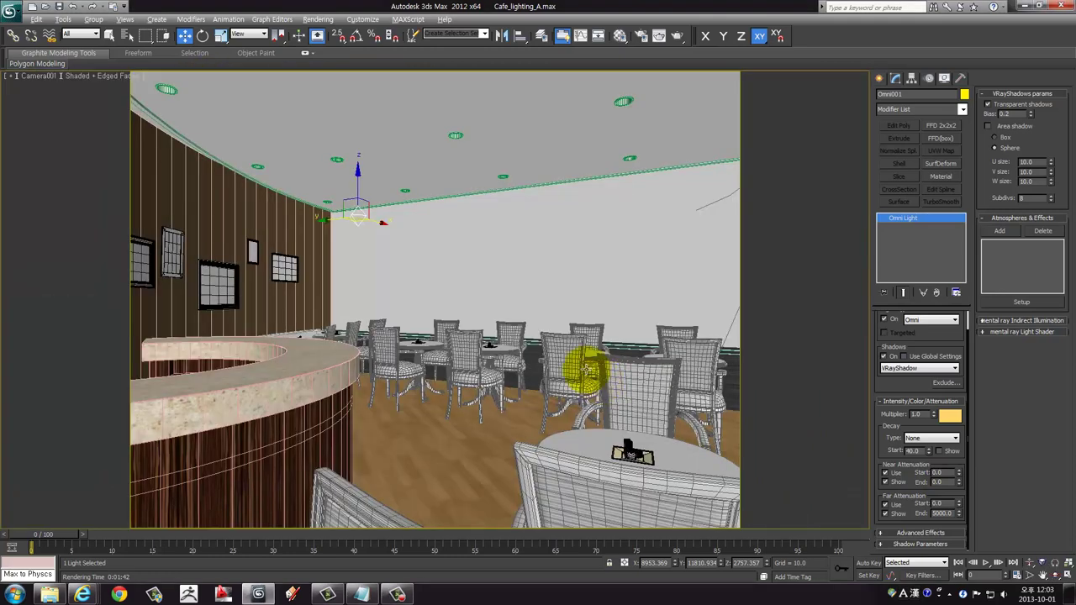
Render the café camera view, leaving the light multiplier unchanged at 1.0
left_click(678, 38)
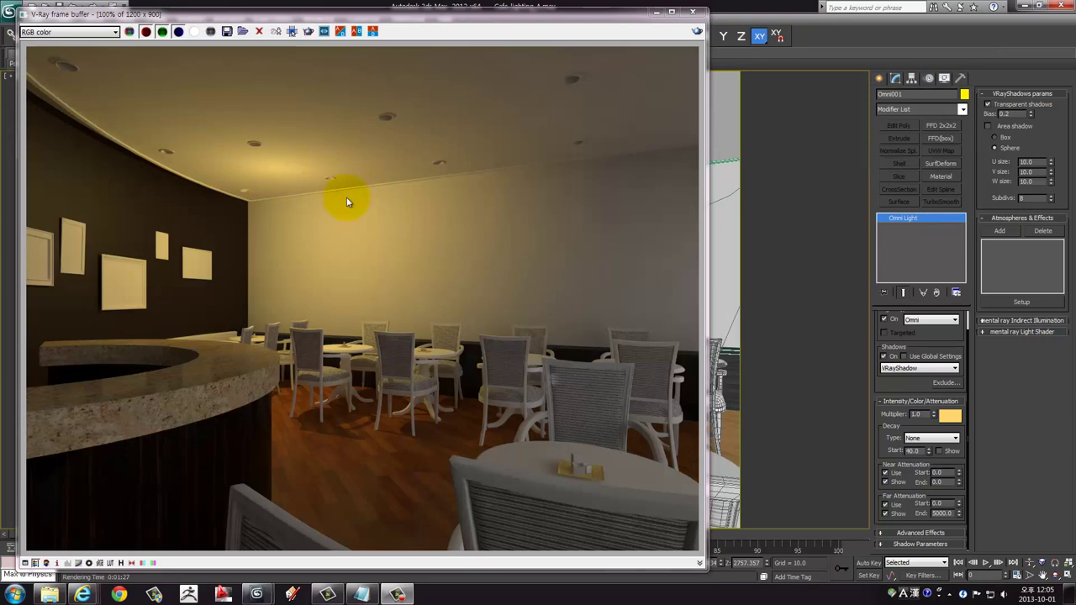
double_click(922, 415)
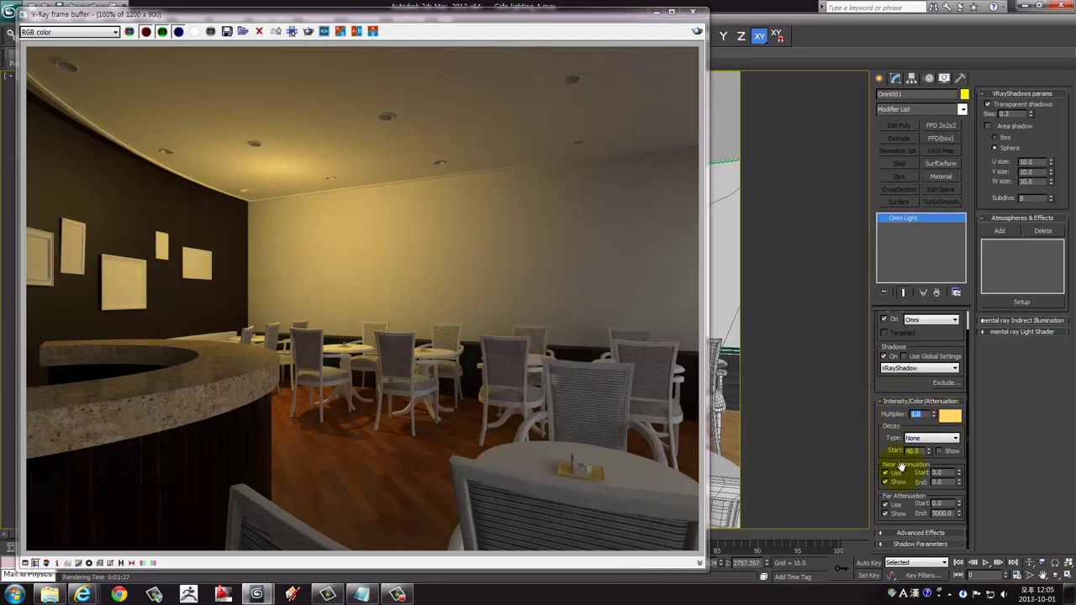
left_click(891, 411)
Inspect the VRayShadow shadows in the finished render, then close the render window
scroll(323, 418, "up", 1)
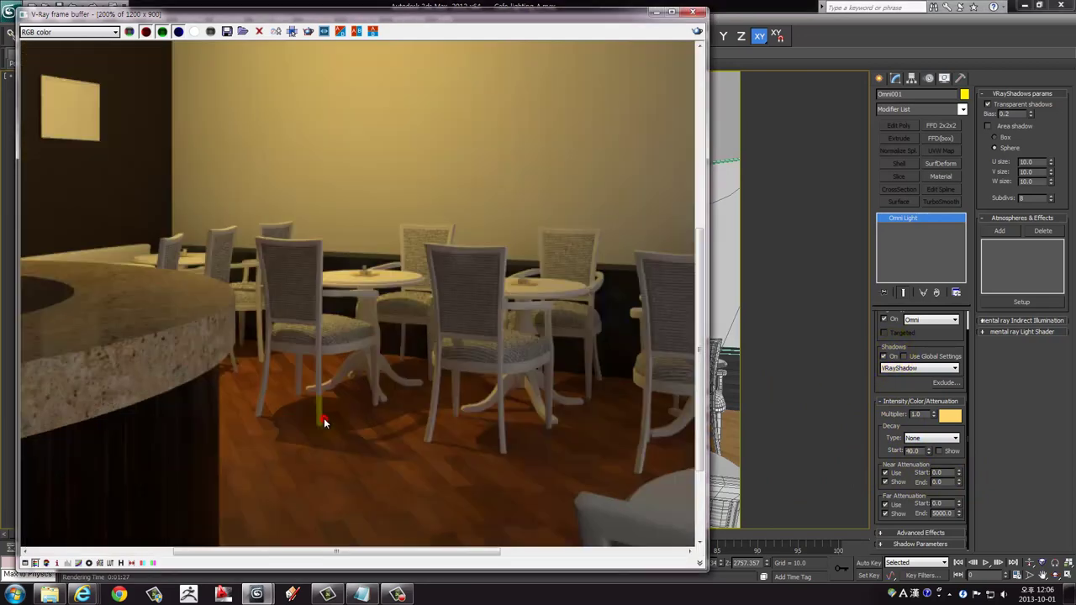
scroll(324, 418, "up", 1)
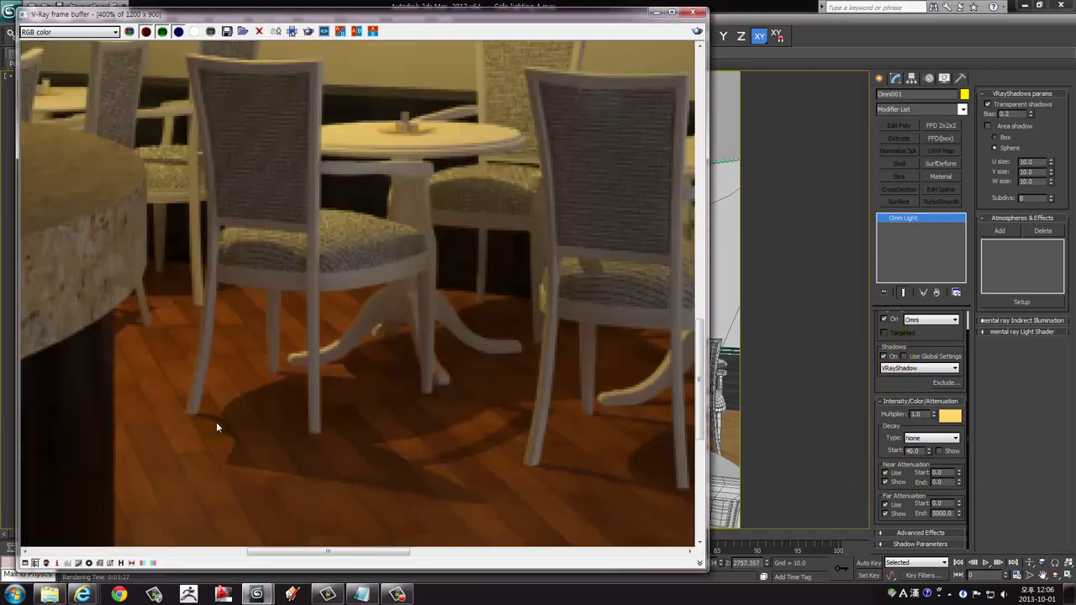
scroll(252, 392, "down", 1)
scroll(257, 392, "down", 1)
scroll(256, 391, "down", 1)
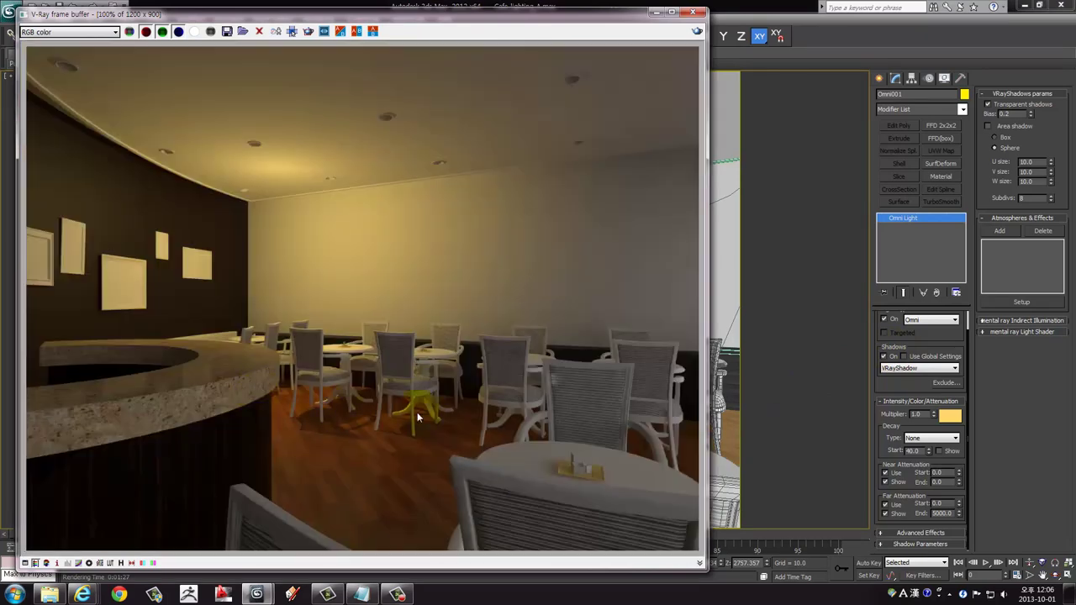
left_click(901, 368)
left_click(888, 388)
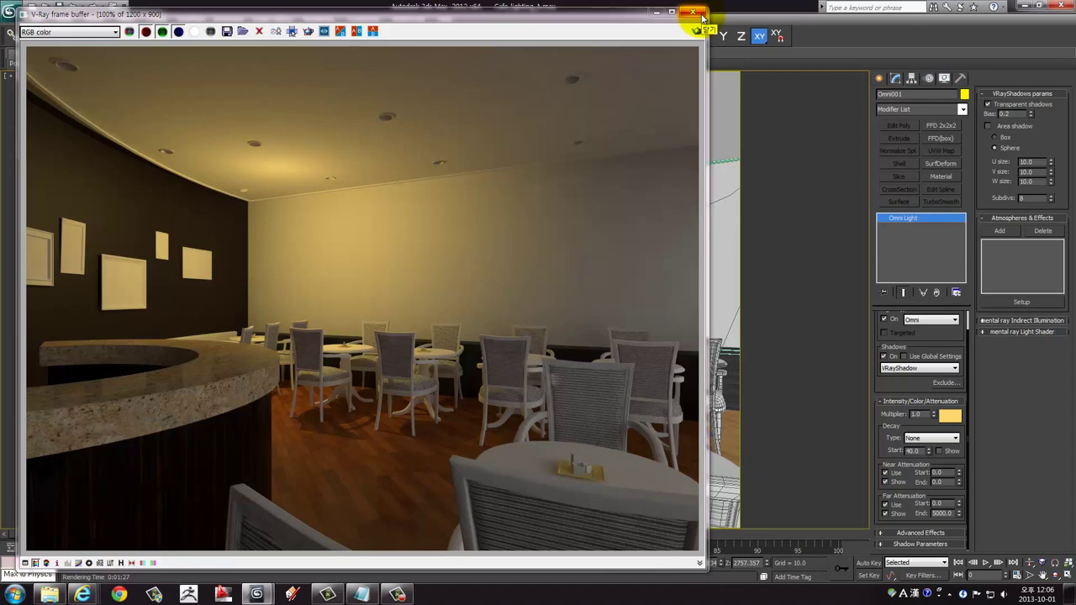
left_click(695, 12)
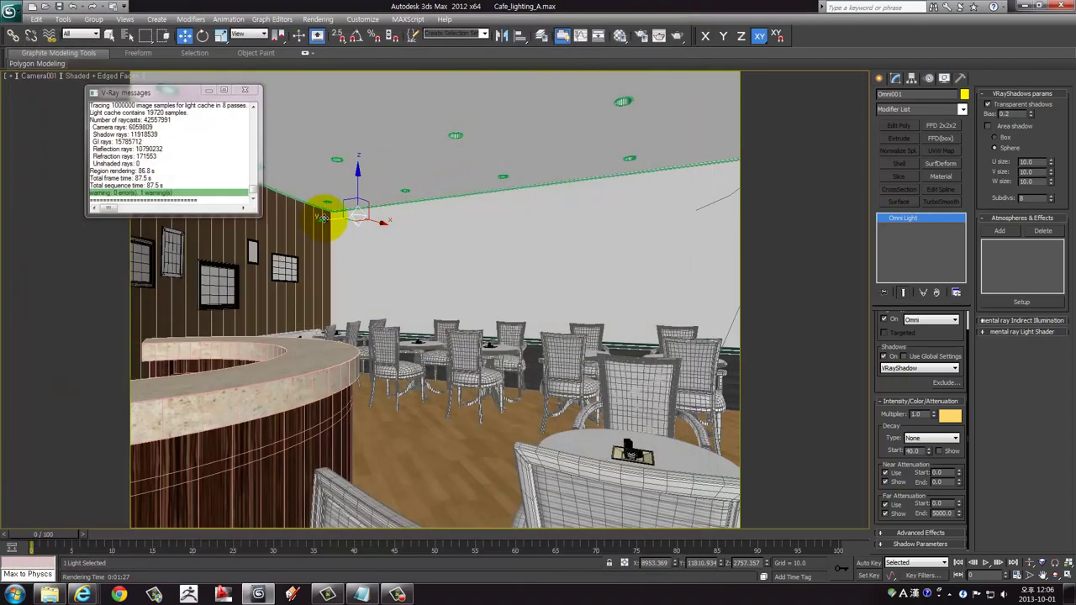
Clone the Omni light along the ceiling as 2 instanced copies
left_click_drag(322, 217, 421, 210, "shift")
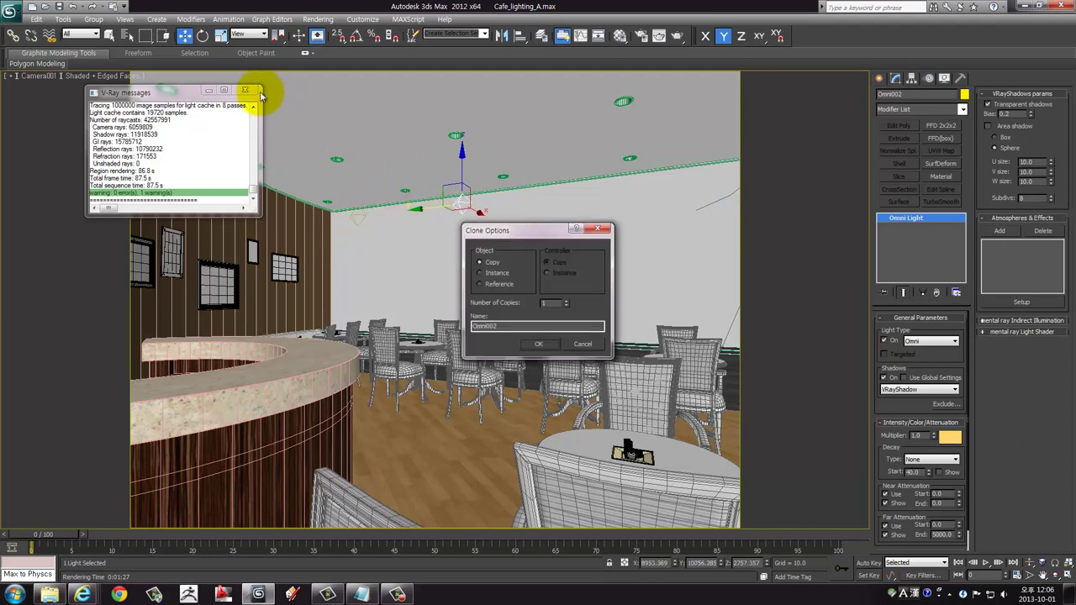
left_click(245, 90)
left_click_drag(511, 229, 551, 205)
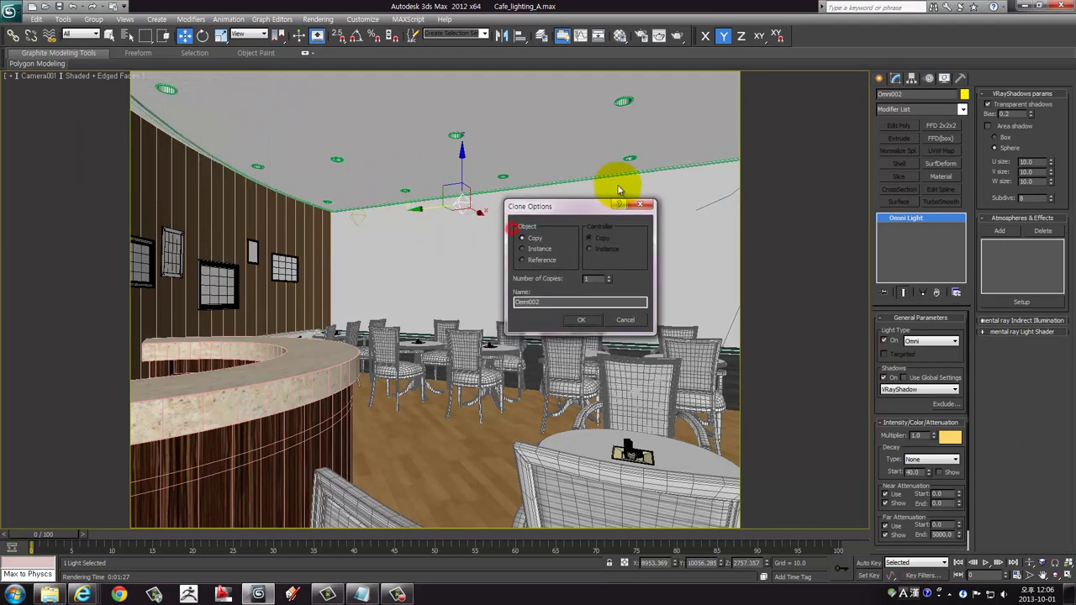
left_click_drag(618, 190, 618, 186)
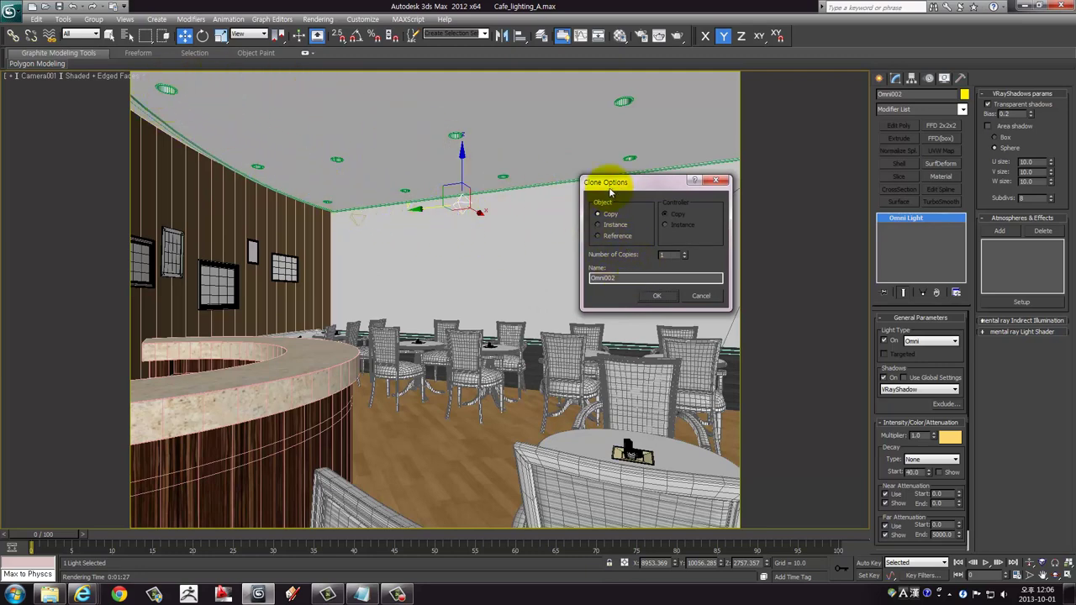
left_click_drag(617, 180, 631, 102)
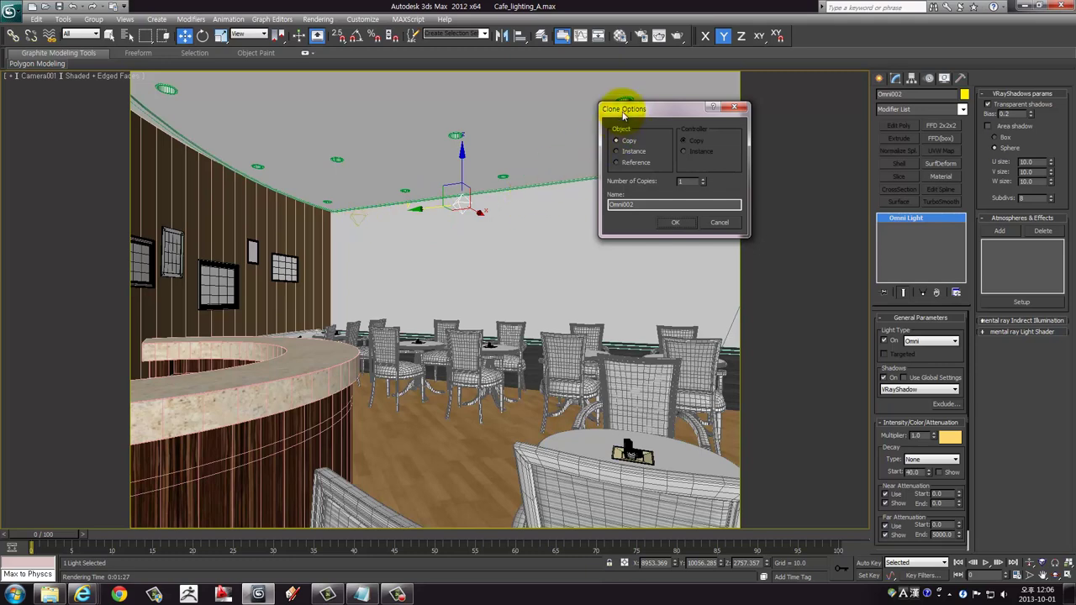
left_click_drag(627, 113, 620, 100)
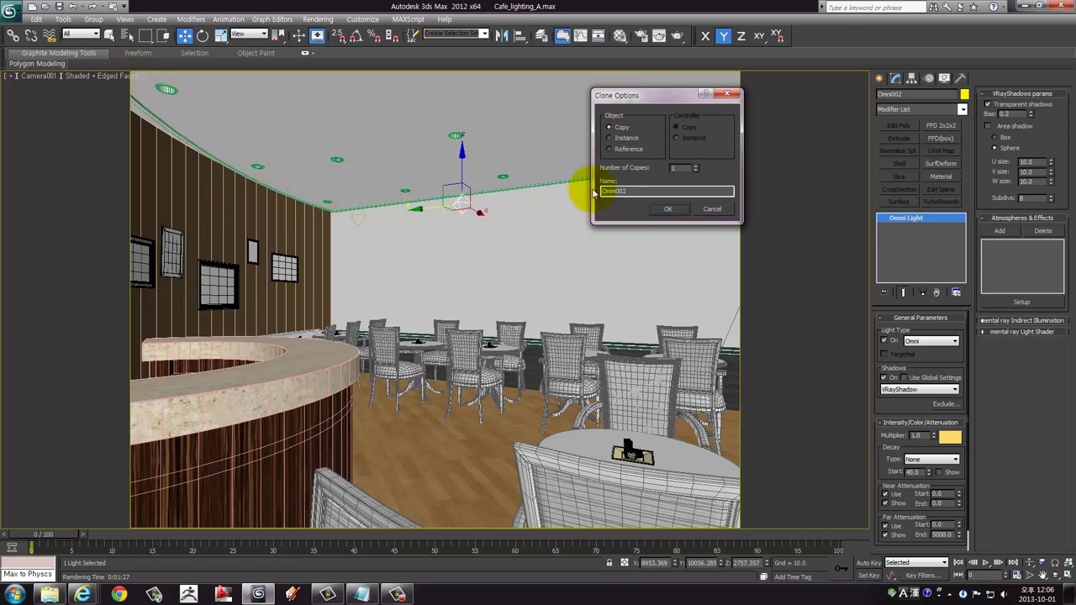
left_click_drag(631, 100, 625, 91)
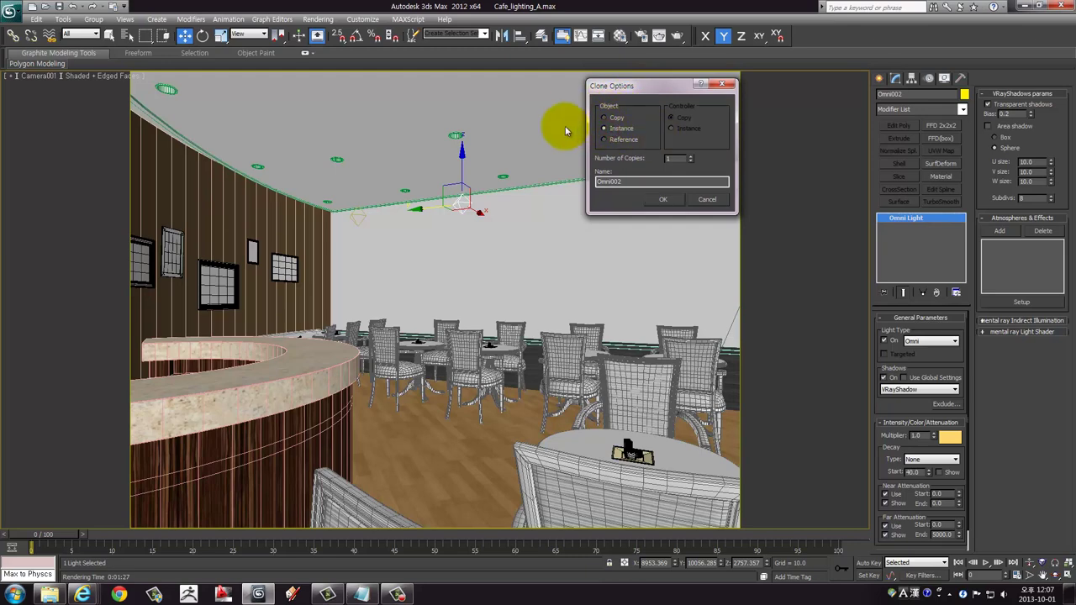
left_click(629, 130)
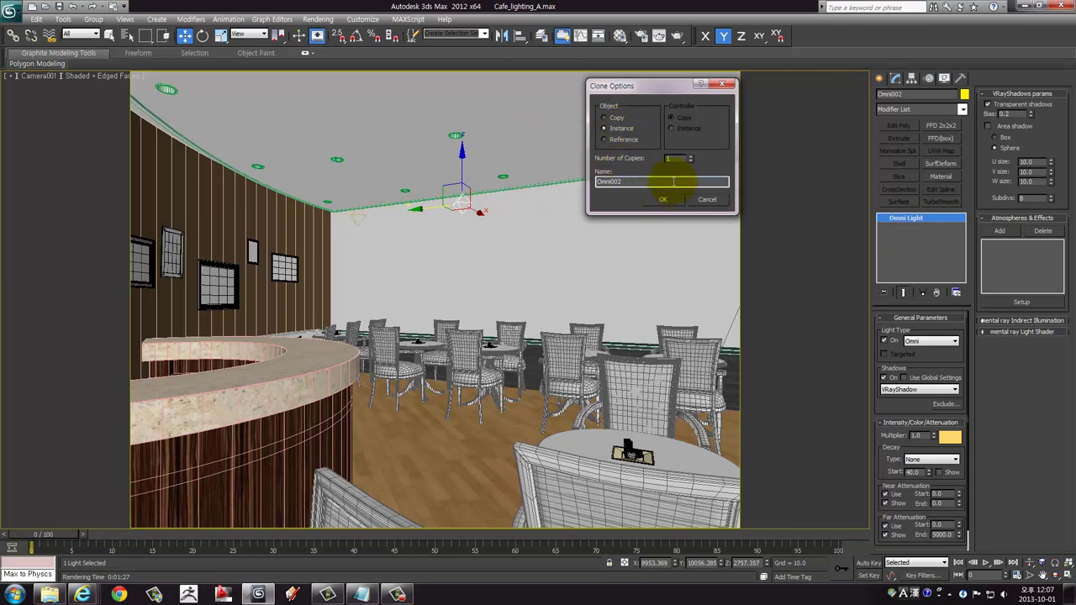
left_click(695, 159)
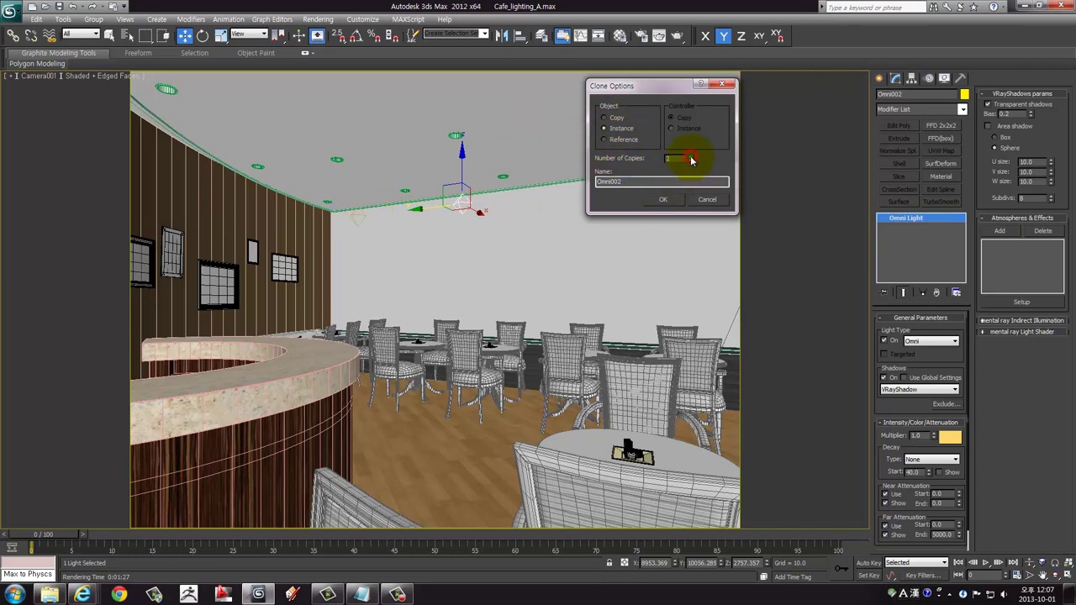
left_click(664, 201)
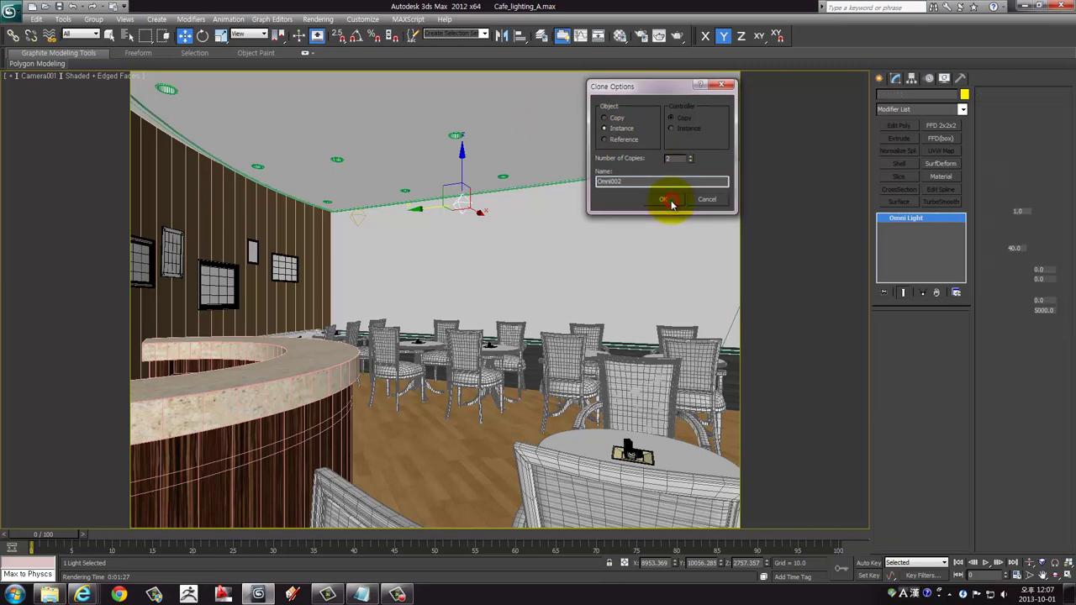
Spread Omni002 and Omni003 across the ceiling in plan, then maximize Camera001
left_click_drag(562, 195, 638, 193)
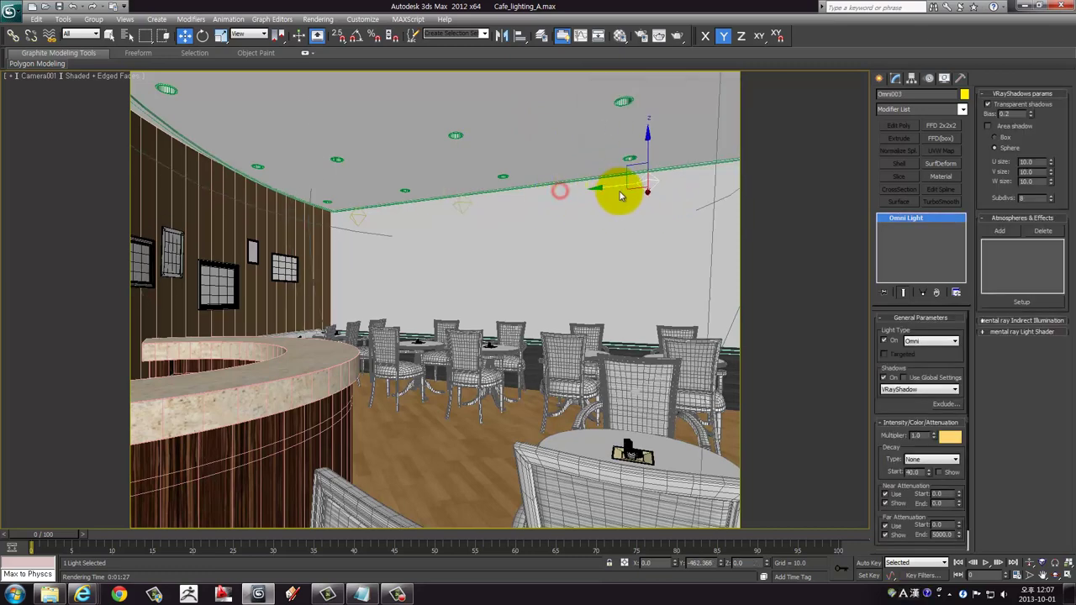
left_click(454, 205)
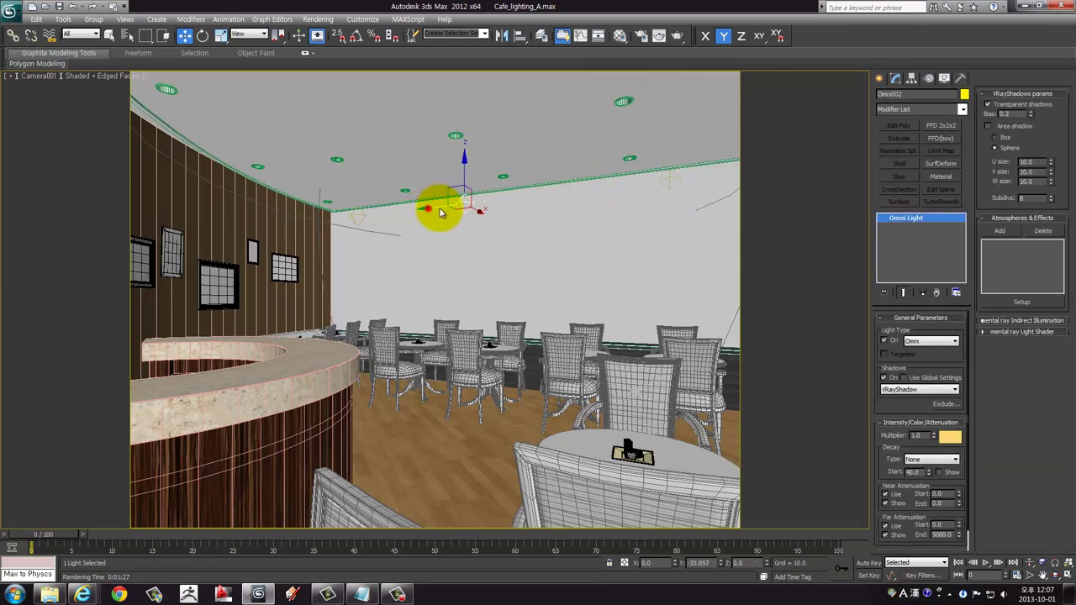
key("alt+w")
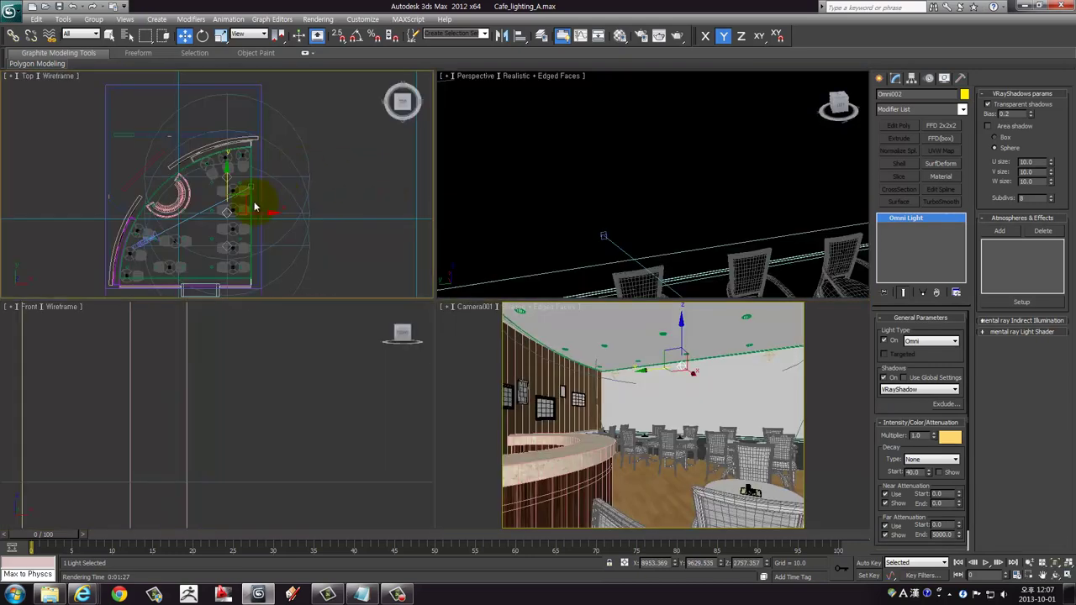
mouse_move(245, 201)
left_mouse_down()
mouse_move(211, 223)
mouse_move(199, 206)
left_mouse_up()
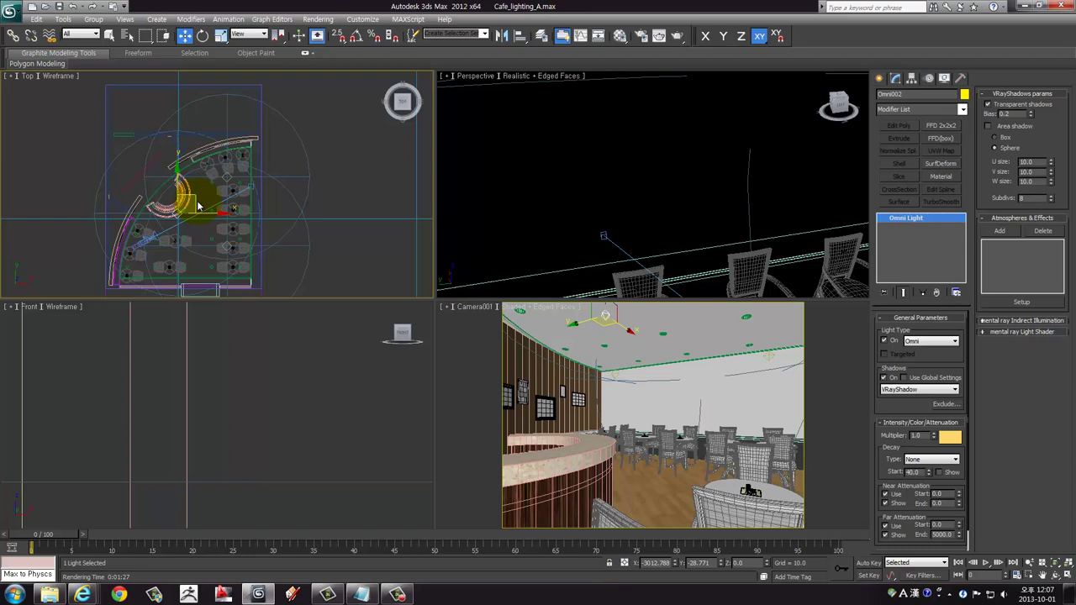
right_click(656, 365)
key("alt+w")
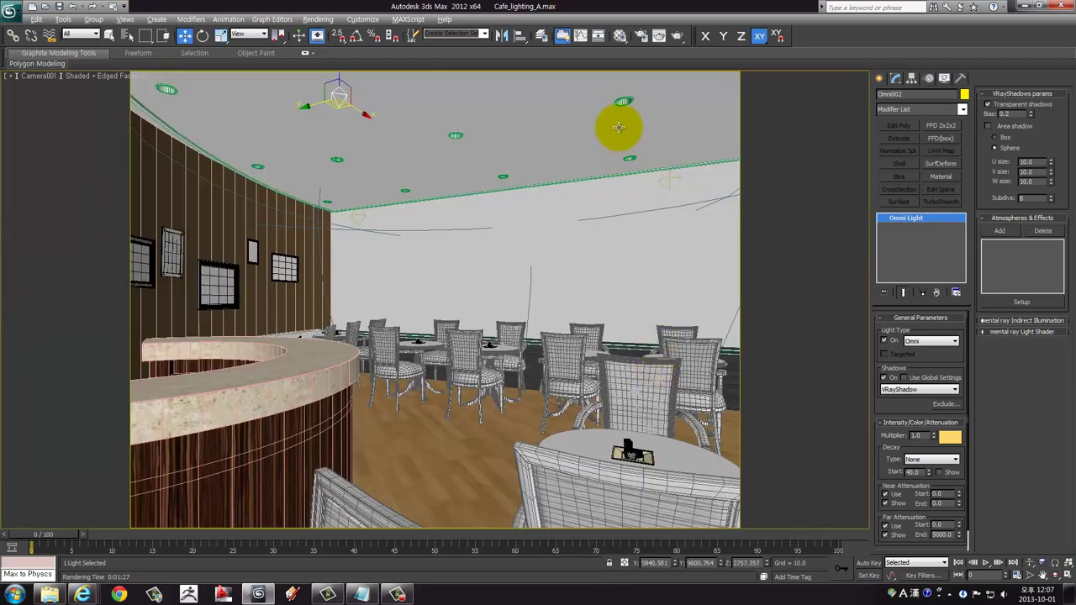
Render Camera001 and zoom around the V-Ray frame buffer to inspect the three-light result
left_click(677, 38)
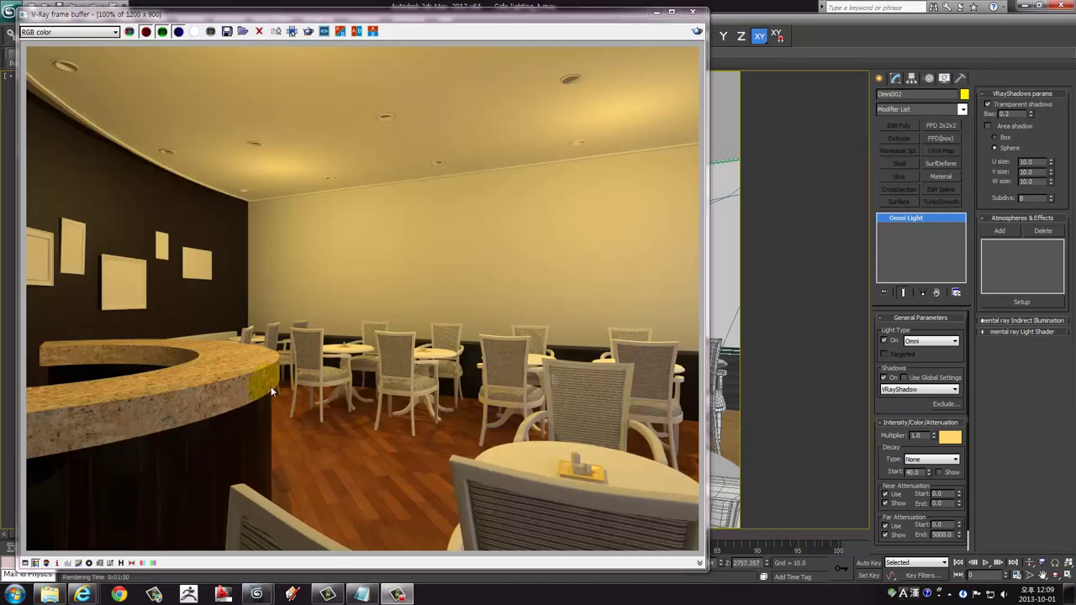
left_click(354, 351)
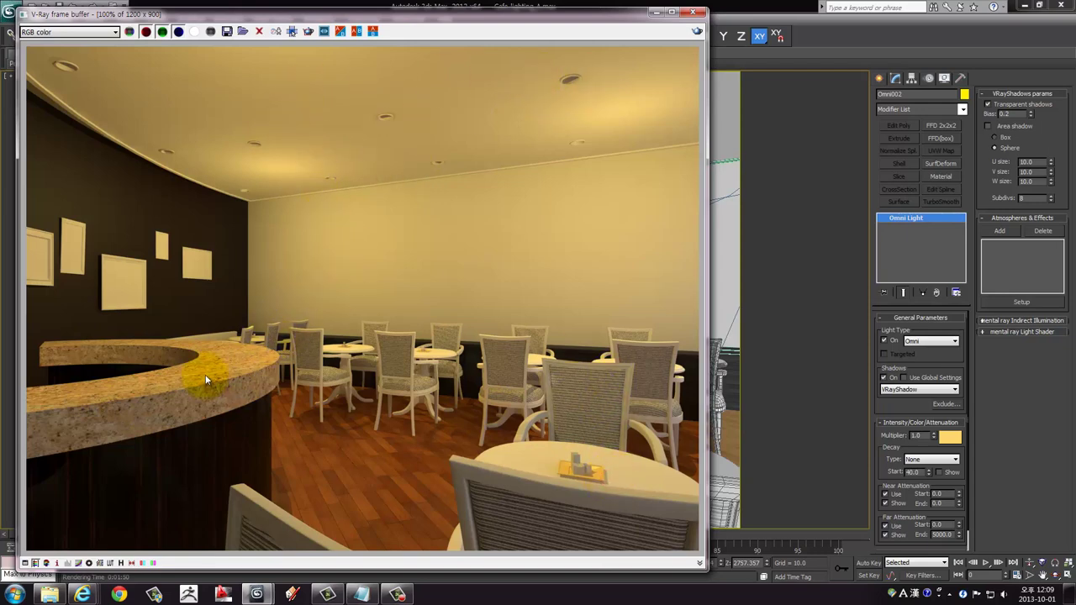
left_click(386, 338)
scroll(313, 372, "up", 1)
scroll(355, 361, "up", 1)
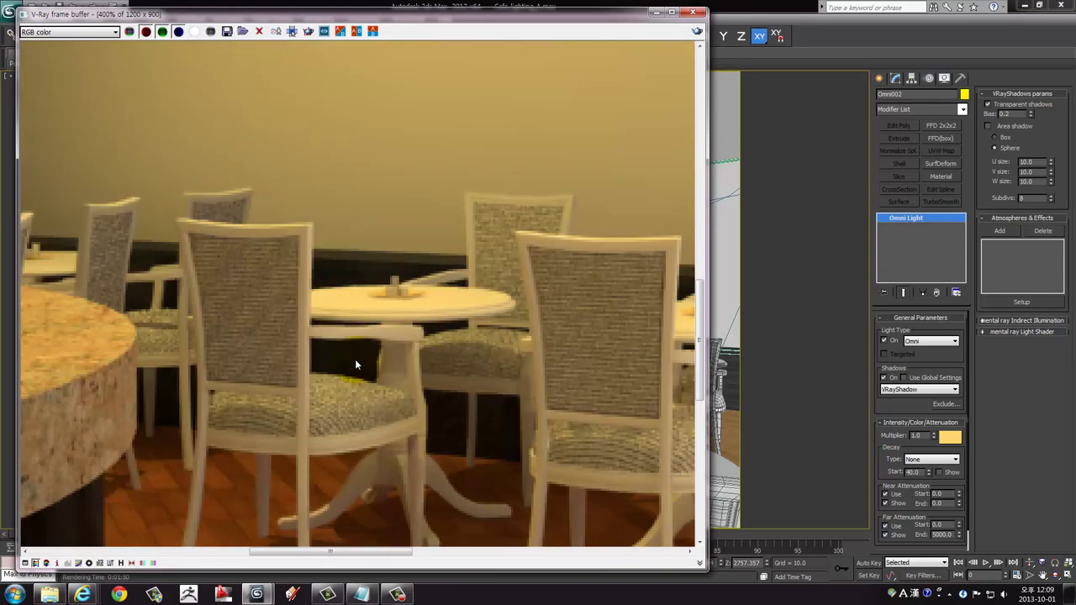
scroll(355, 359, "down", 1)
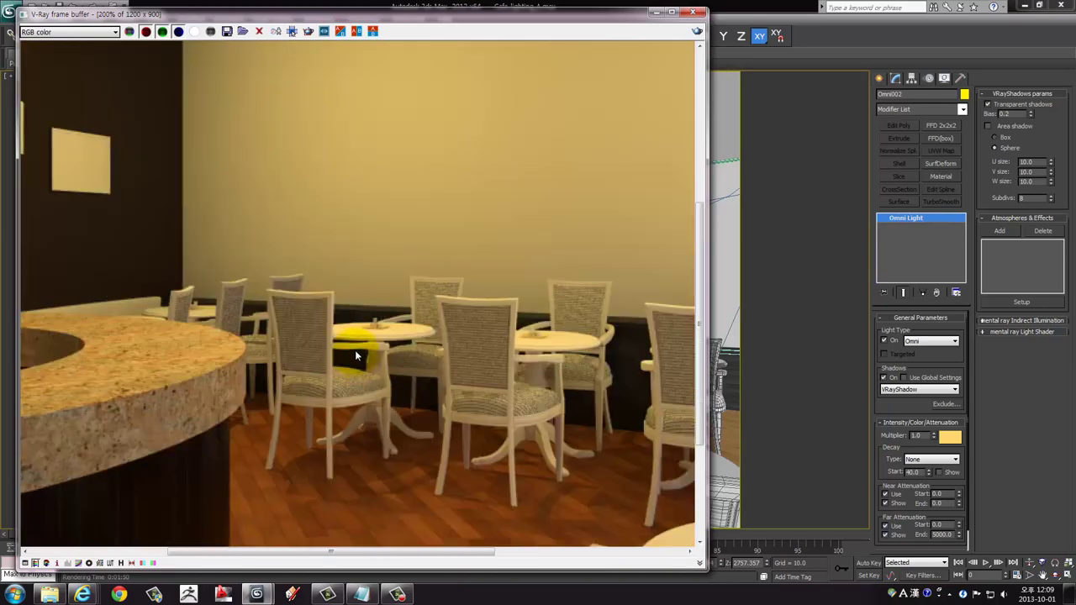
scroll(333, 345, "down", 1)
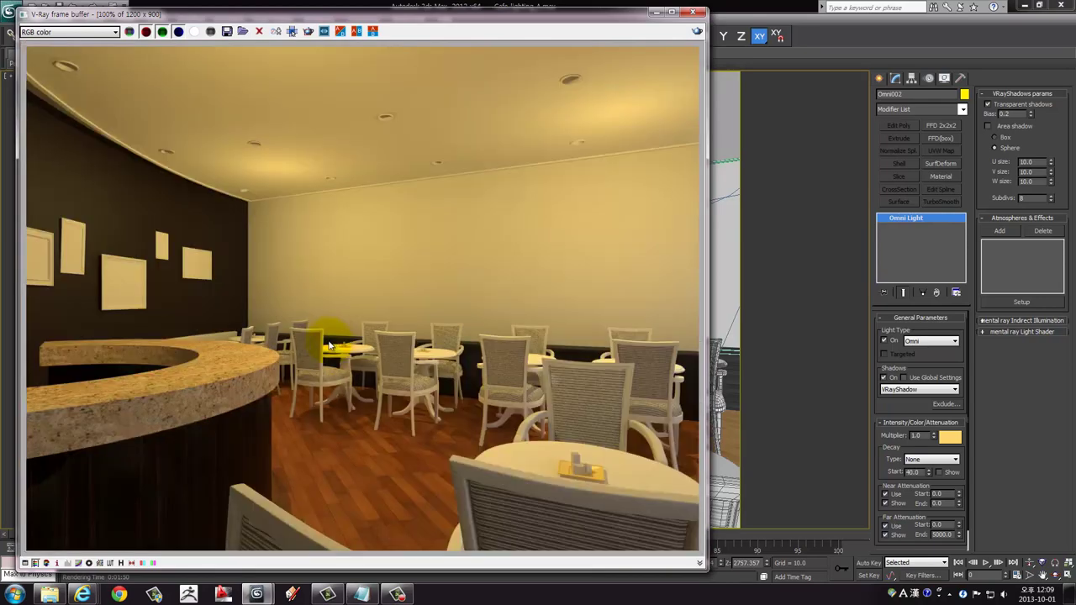
scroll(328, 340, "down", 1)
scroll(335, 332, "up", 1)
Set the instanced Omni lights' shared multiplier from 1.0 to 3.0
left_click_drag(610, 22, 577, 24)
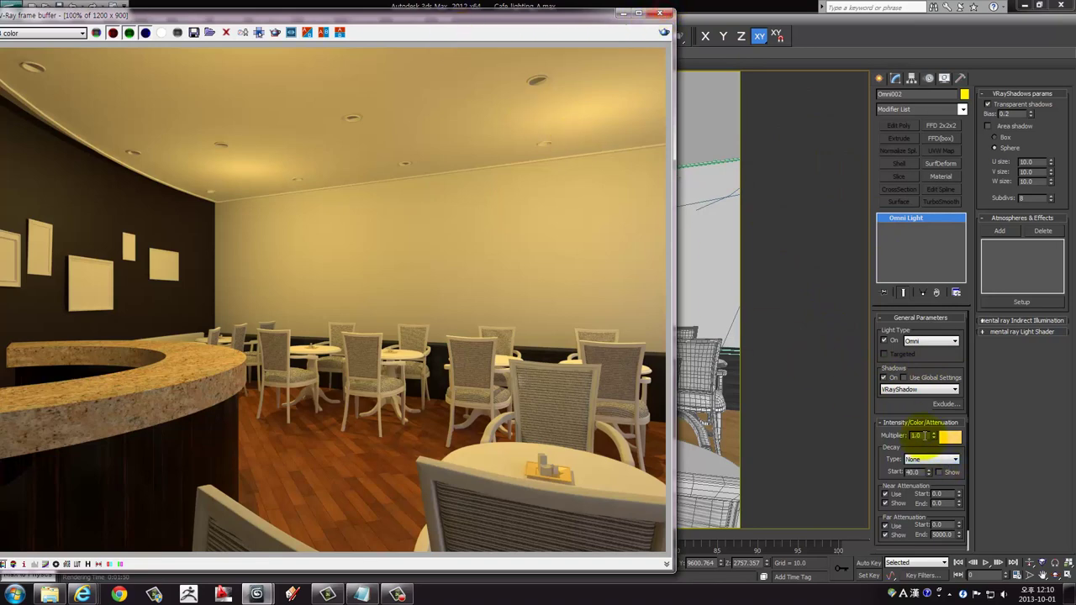
double_click(922, 435)
type("3")
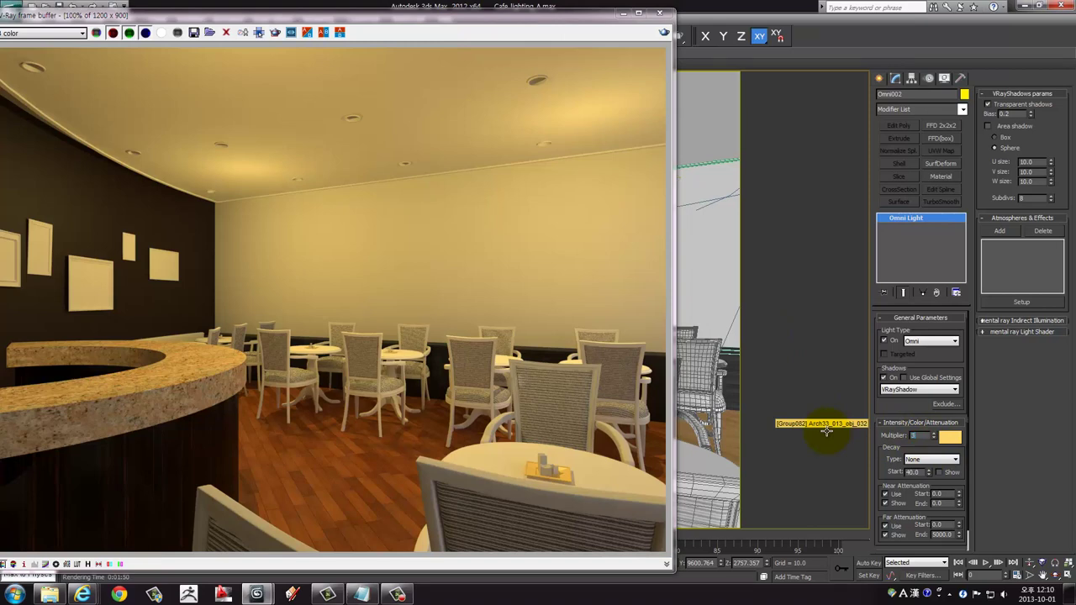
key("Return")
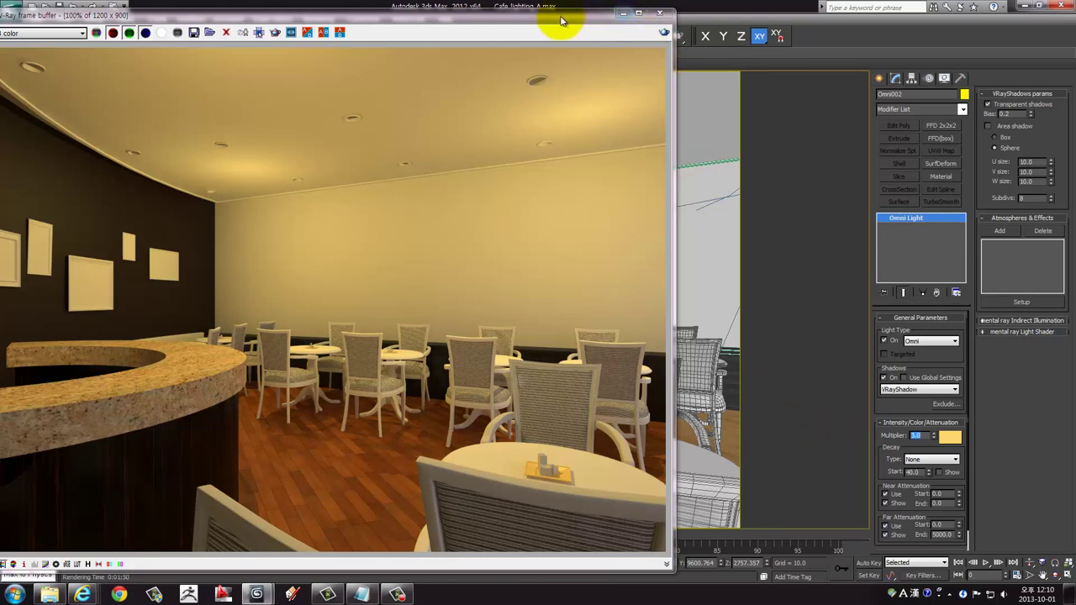
left_click_drag(505, 17, 556, 16)
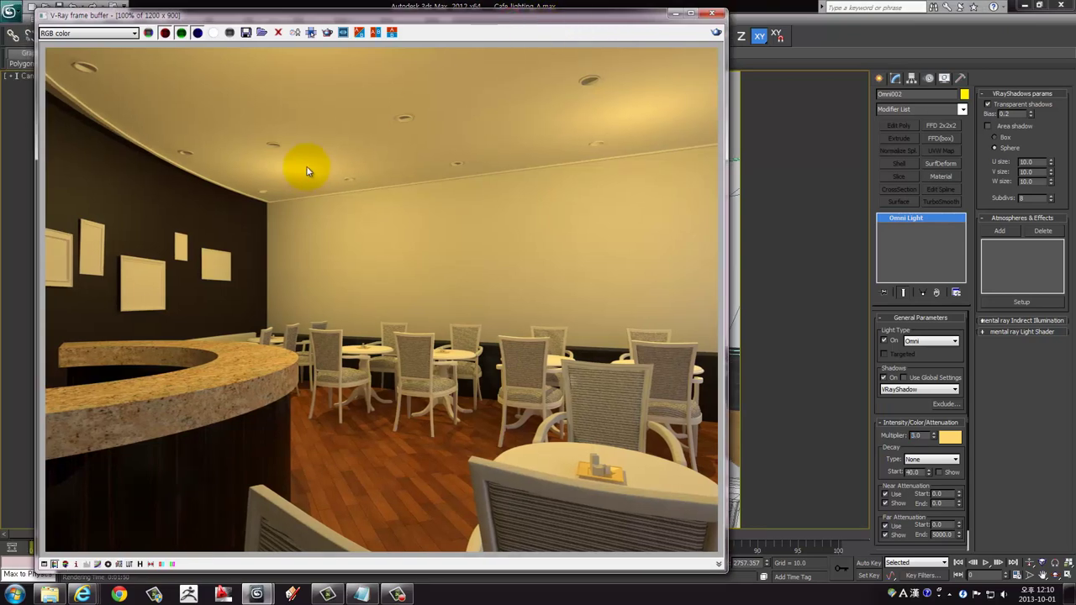
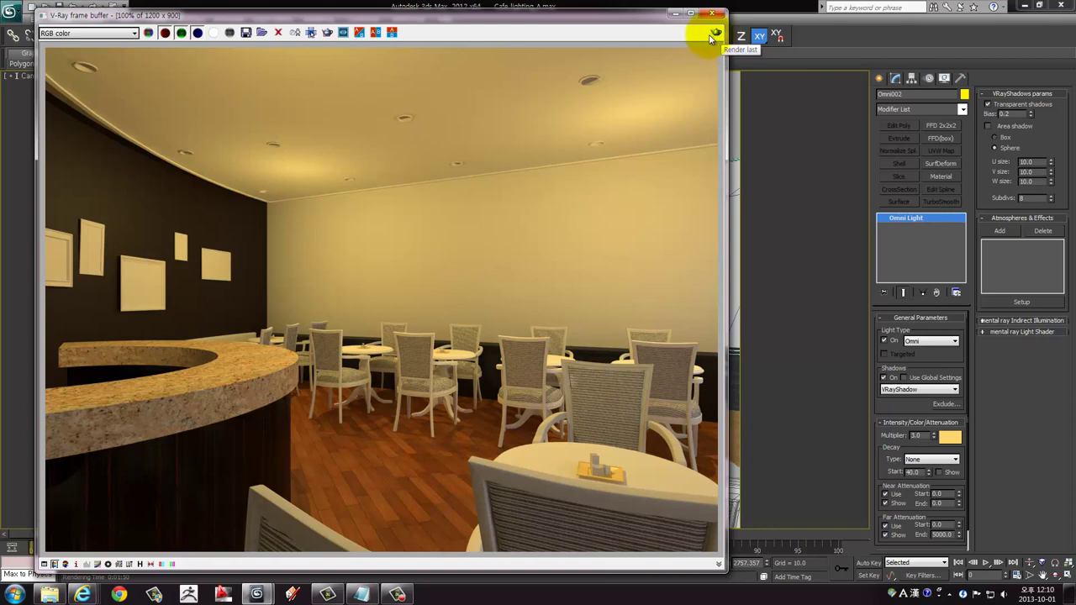
Close the finished render and set the Rendered Frame Window's Area to Render to Crop
left_click(79, 35)
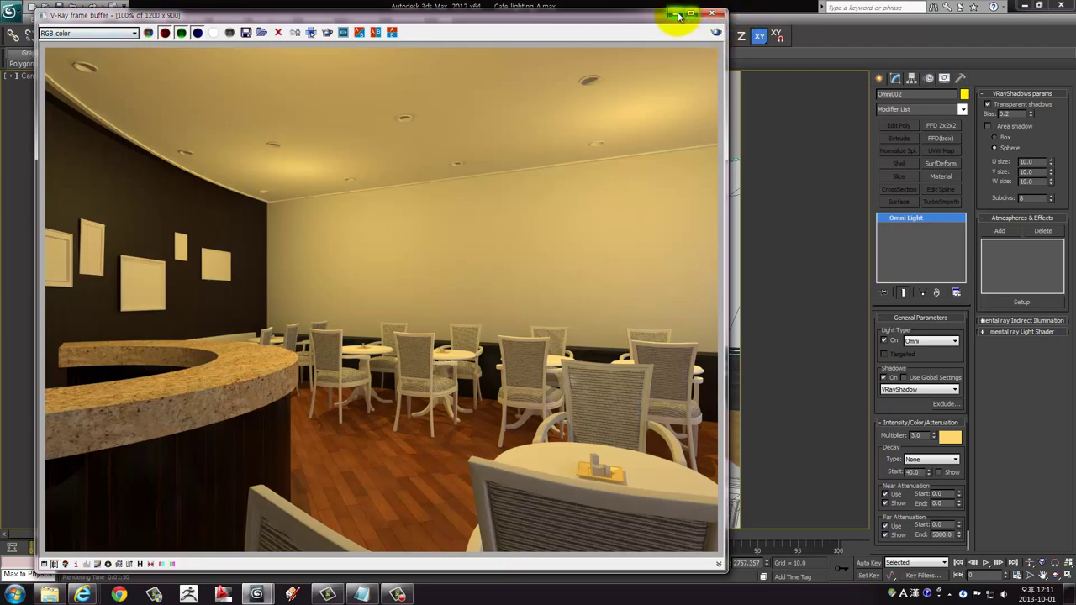
left_click(714, 15)
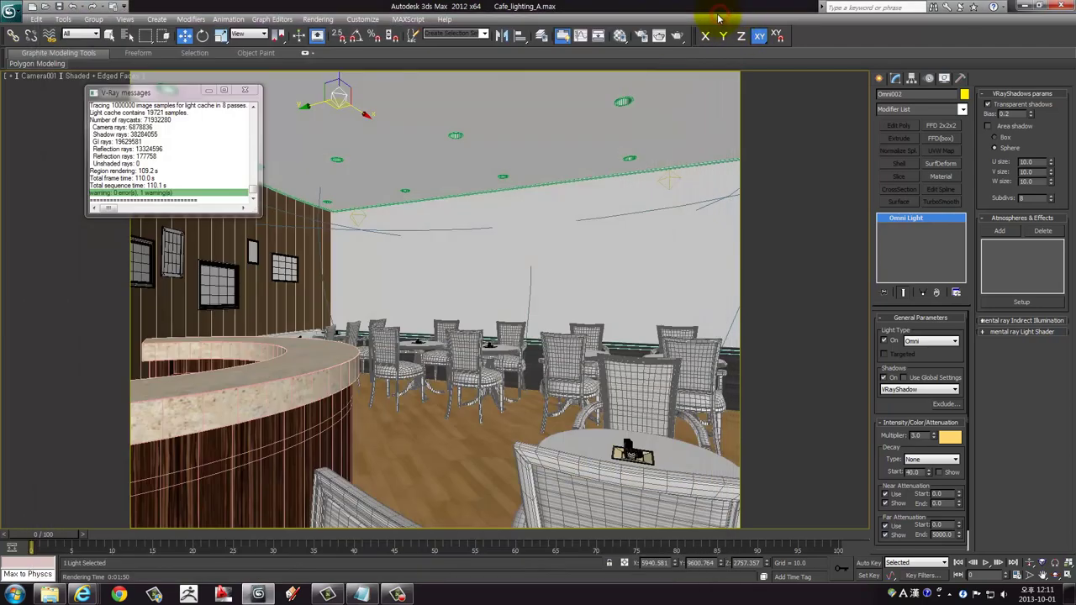
left_click(659, 37)
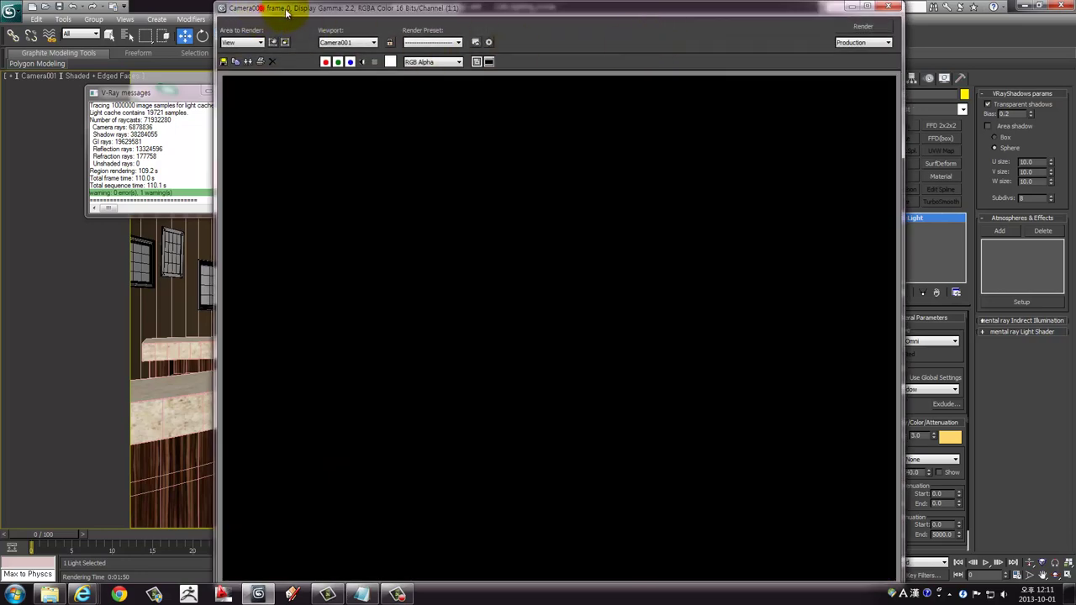
left_click_drag(269, 10, 336, 12)
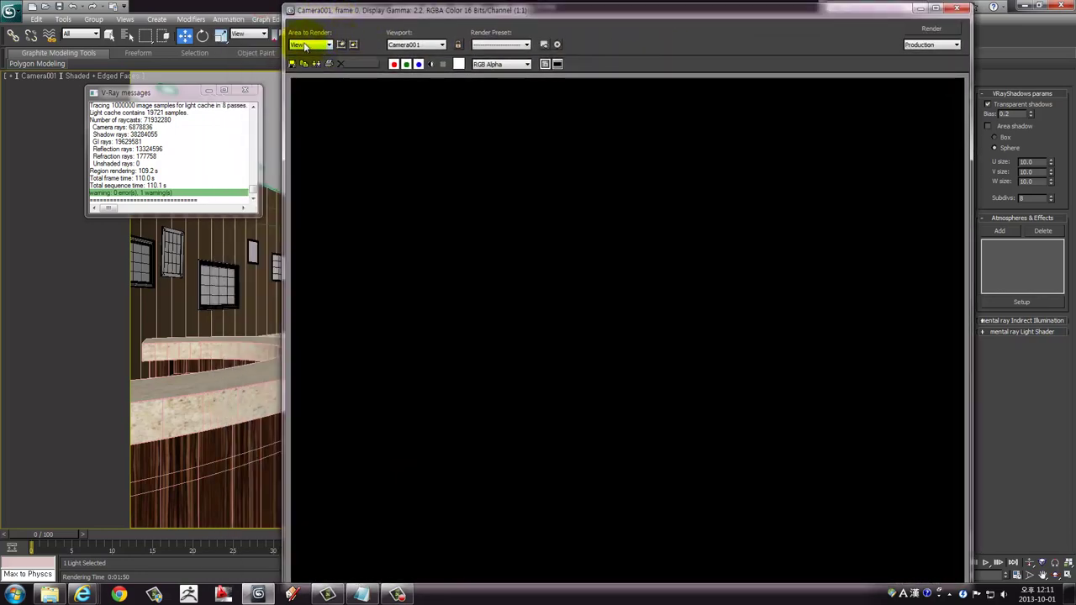
left_click(323, 45)
left_click(306, 79)
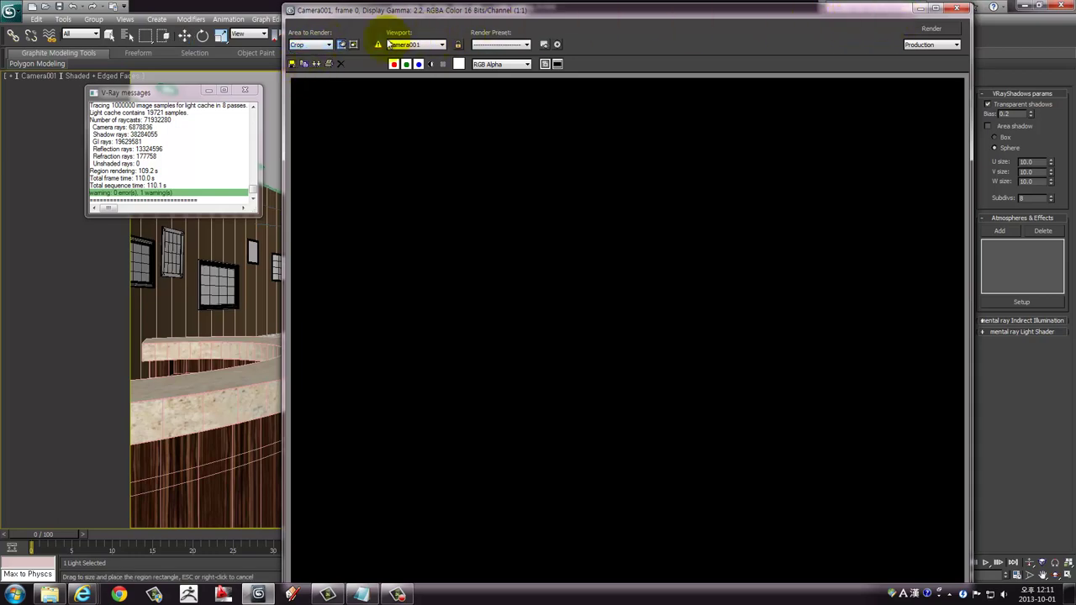
Fit a tall crop region over the middle of the café and render it
left_click(920, 10)
left_click_drag(547, 270, 413, 99)
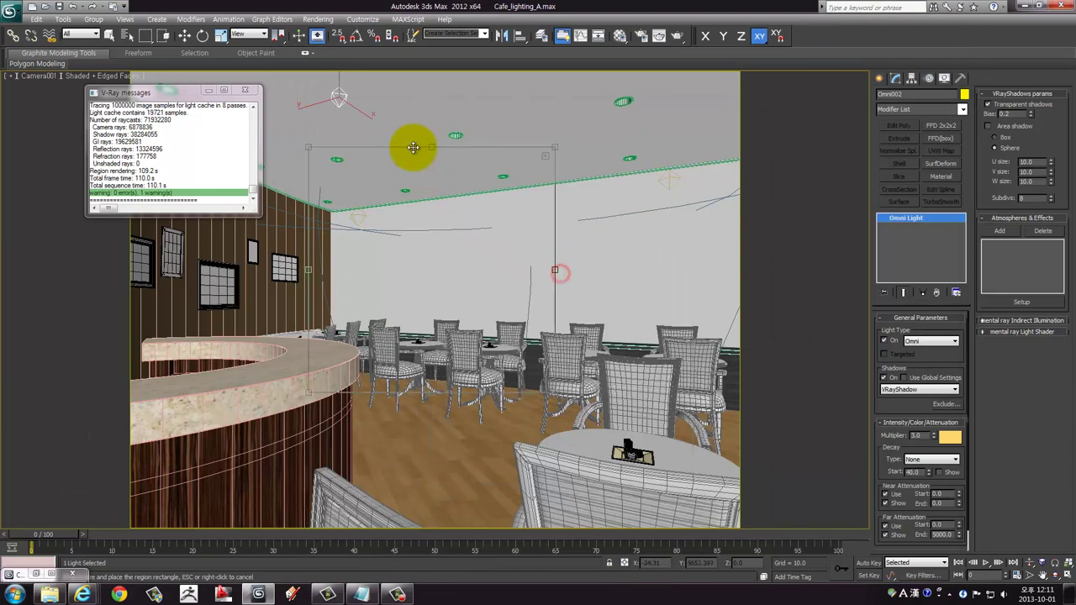
left_click_drag(554, 325, 529, 486)
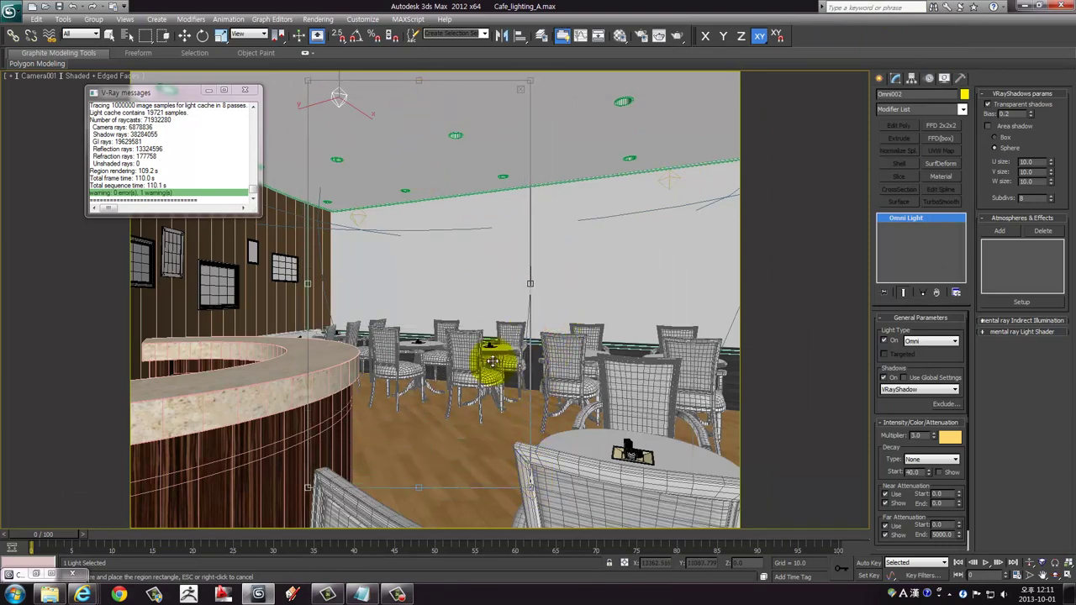
left_click_drag(493, 362, 493, 358)
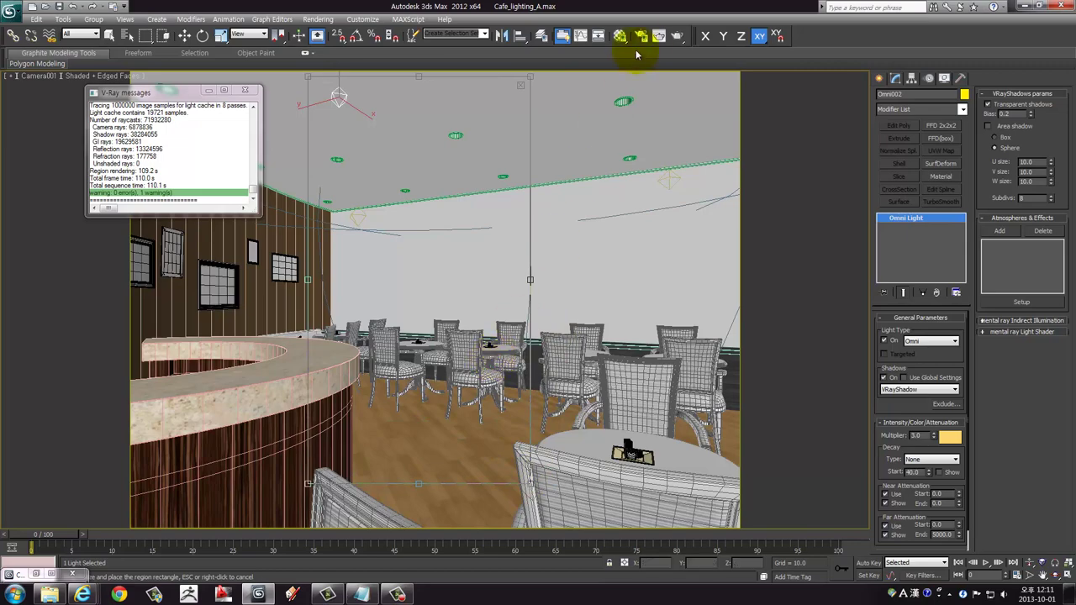
left_click(678, 38)
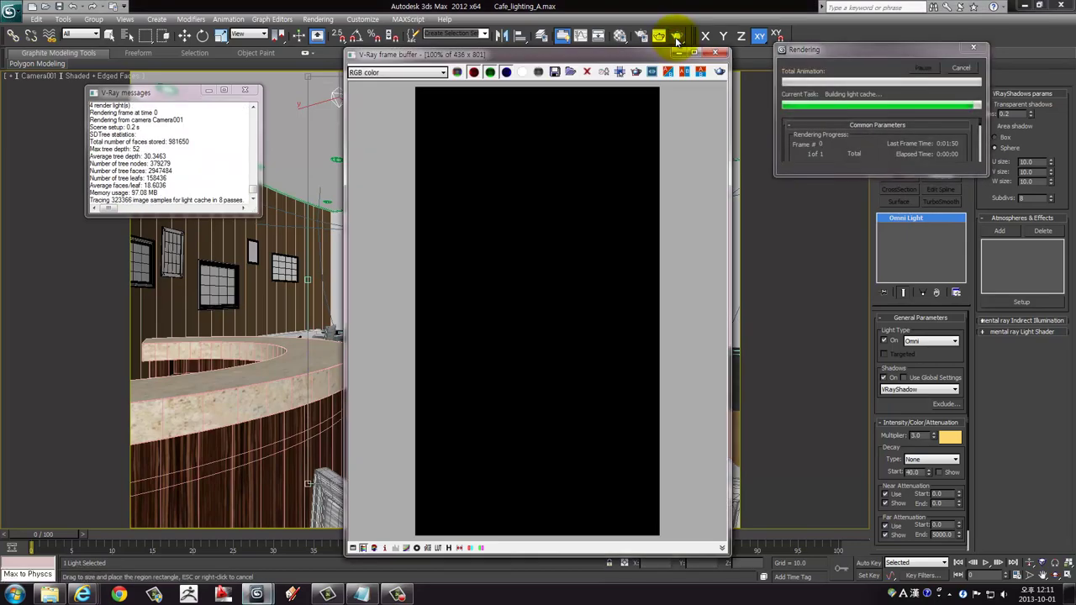
Let the cropped render finish in the V-Ray frame buffer, then close the frame buffer
left_click_drag(596, 53, 458, 54)
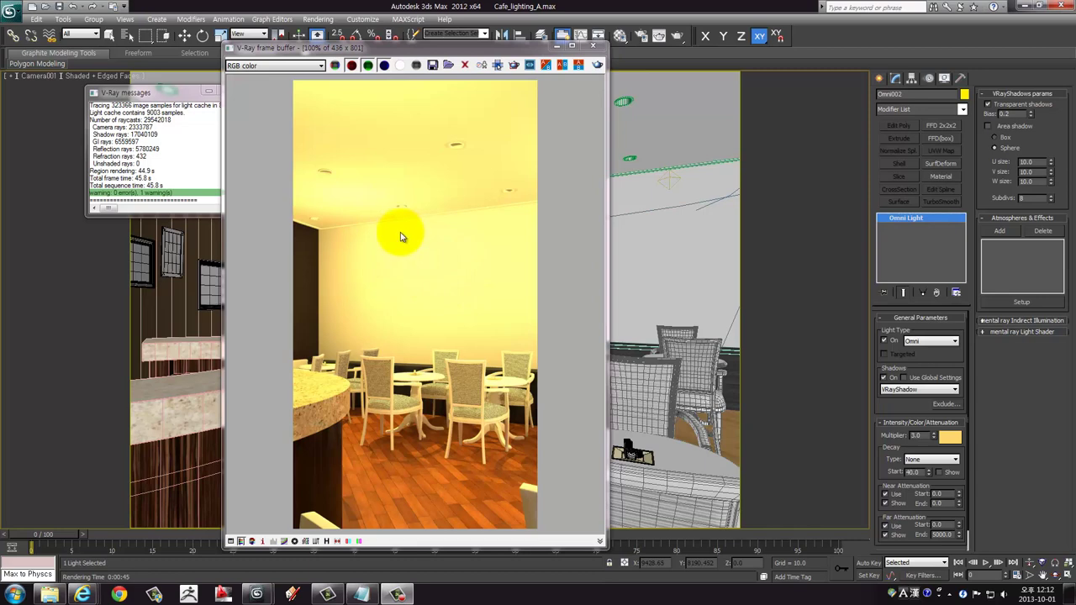
left_click(923, 437)
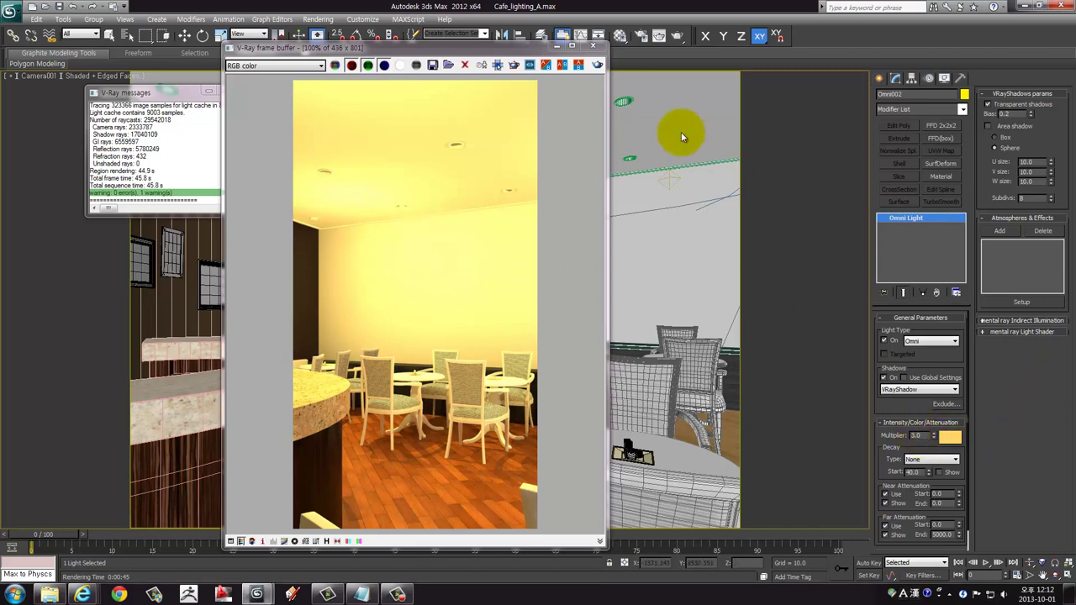
left_click(595, 46)
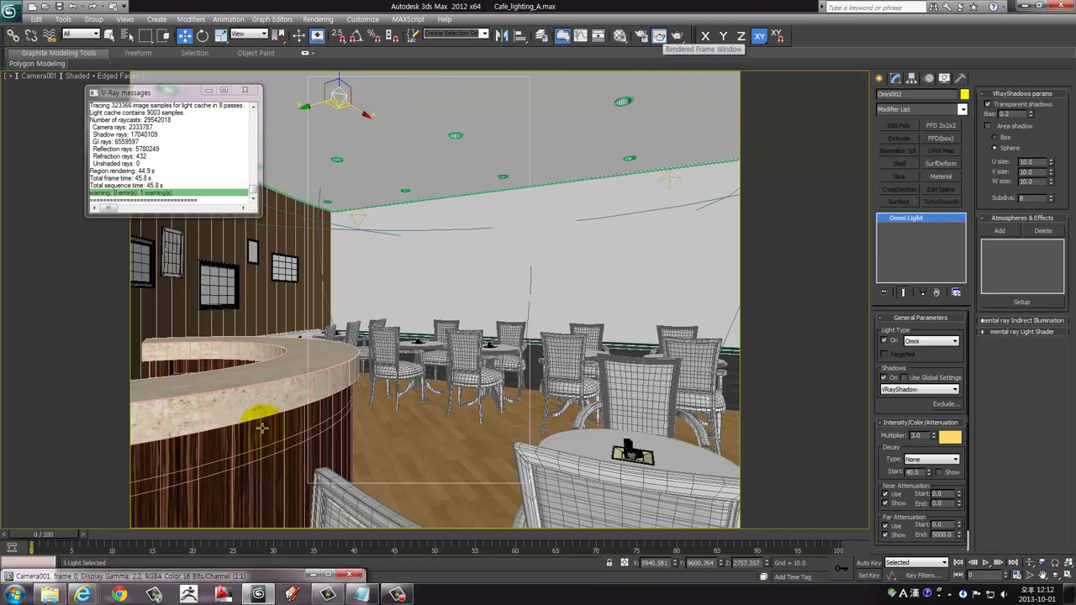
Set Area to Render back to View and close the Rendered Frame Window
double_click(255, 576)
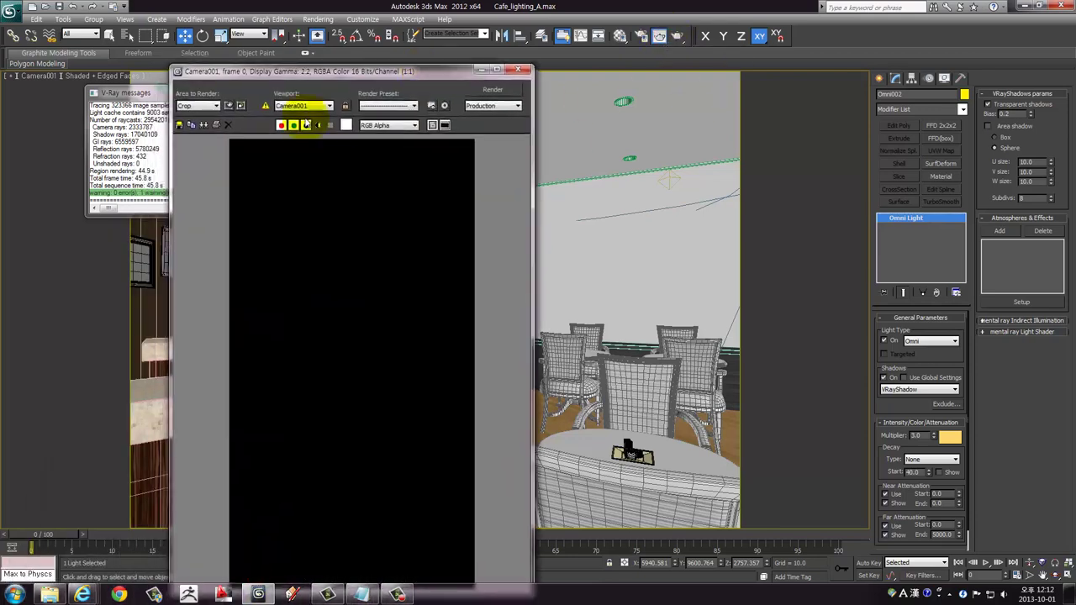
left_click(197, 105)
left_click(194, 118)
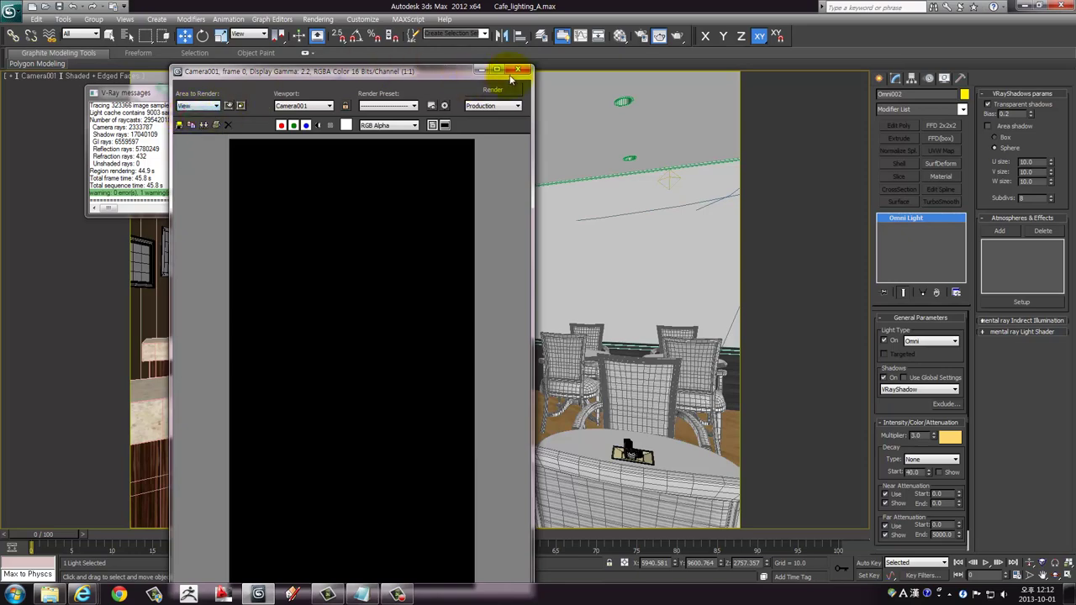
left_click(520, 70)
Change the omni light's Multiplier to 1.0 and close the V-Ray messages window
double_click(924, 436)
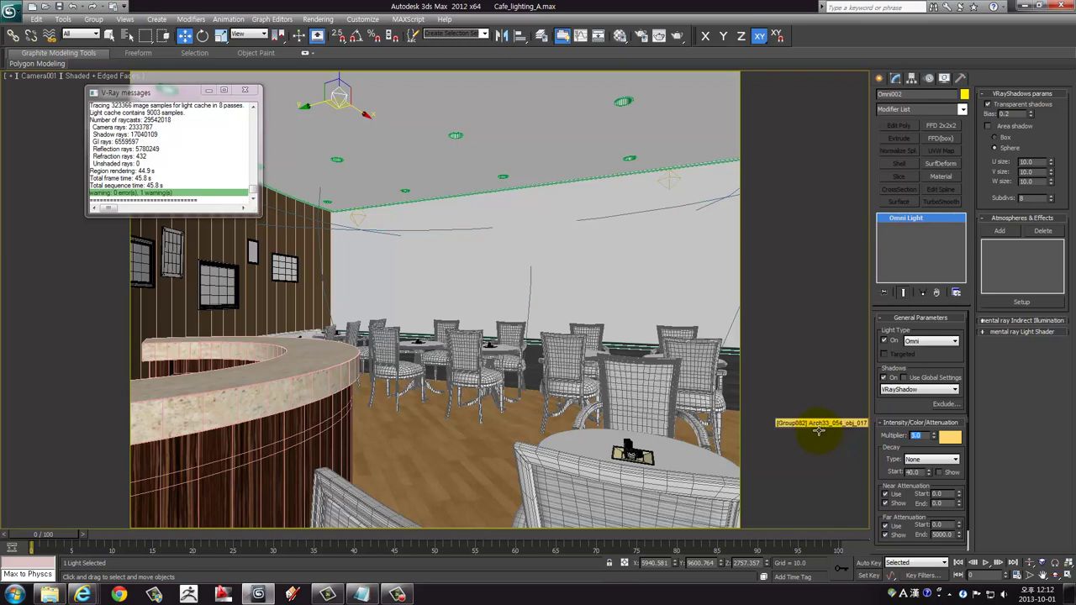
type("1")
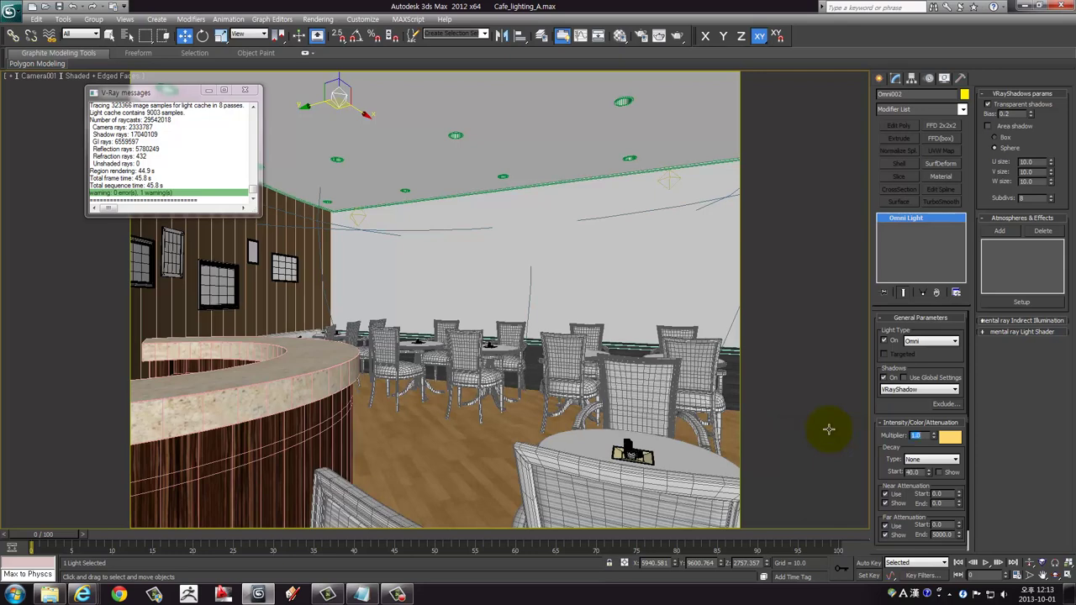
double_click(916, 436)
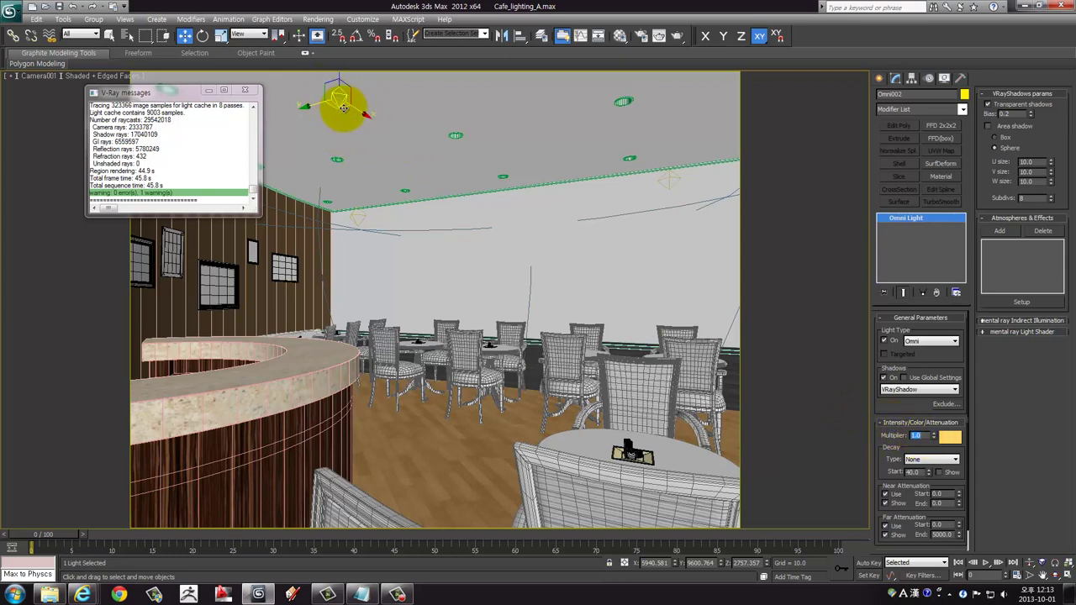
left_click(245, 89)
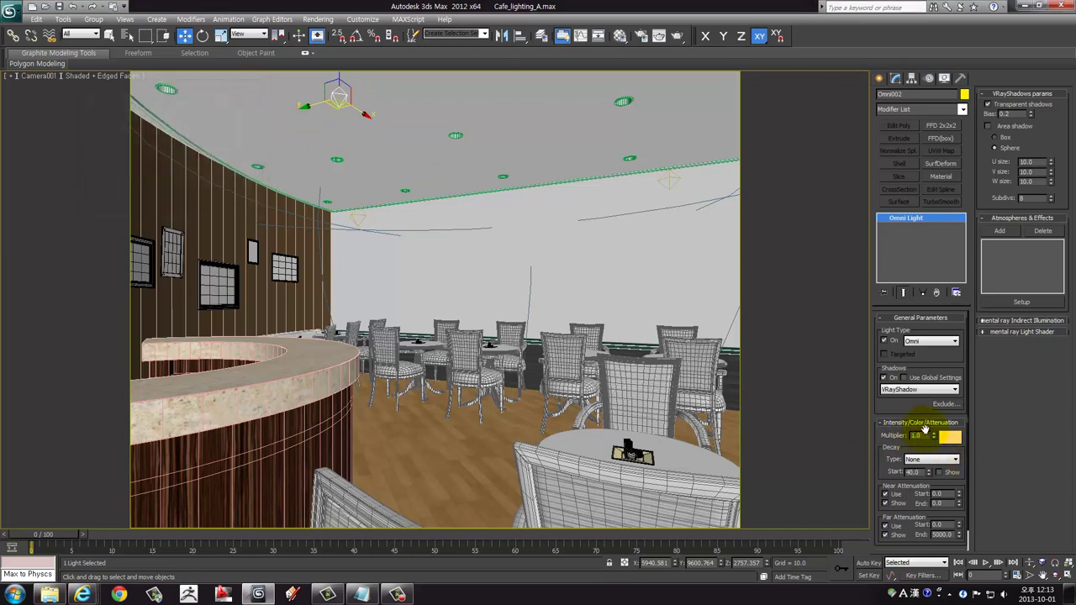
Set the omni light's Far Attenuation End to 10000 and hide the line shapes
double_click(922, 435)
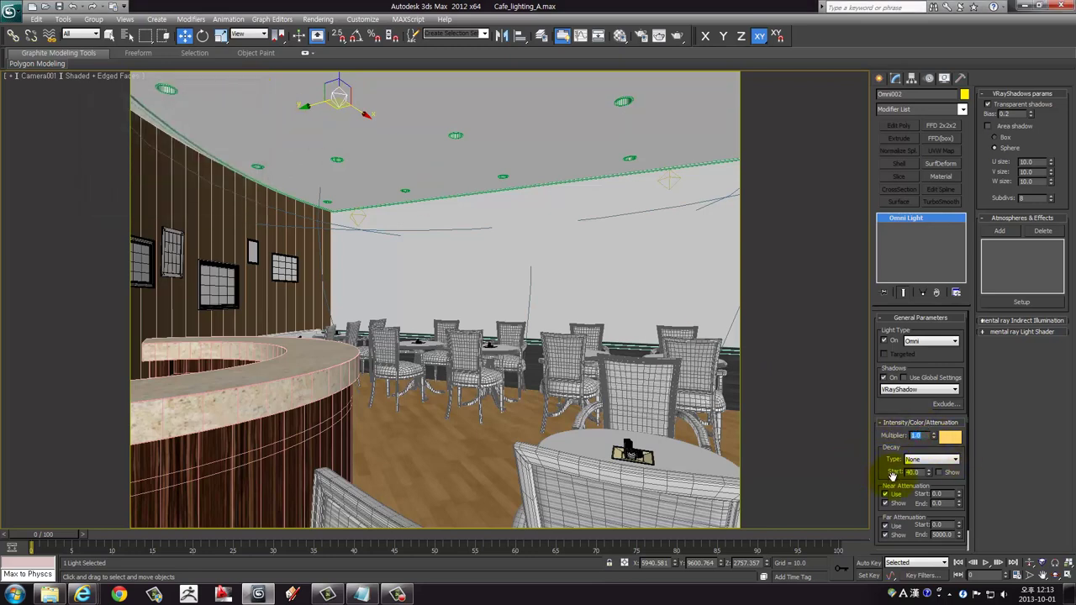
scroll(879, 467, "down", 2)
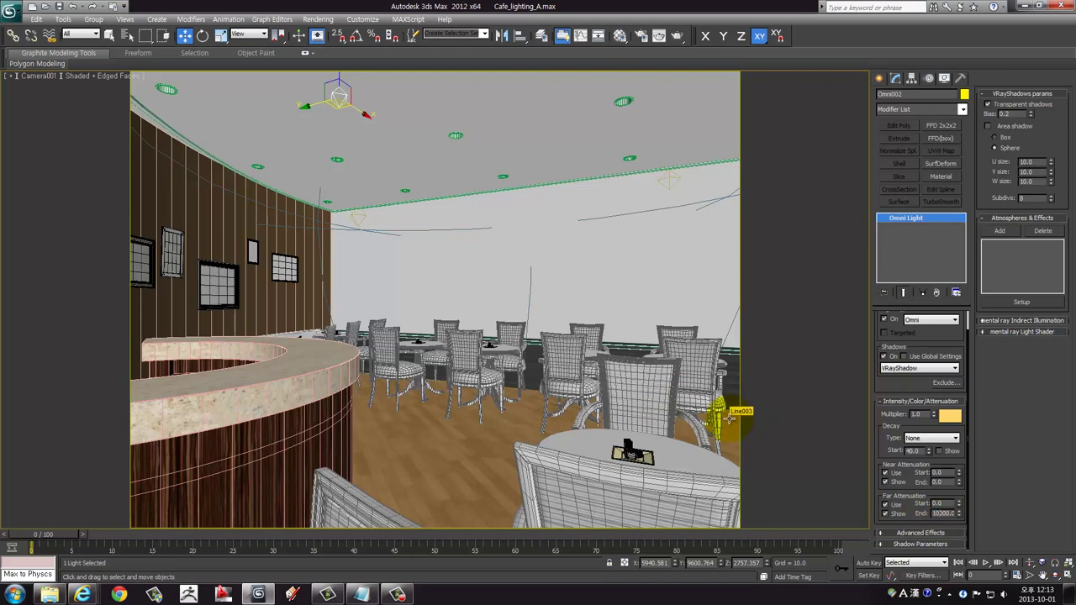
key("shift+s")
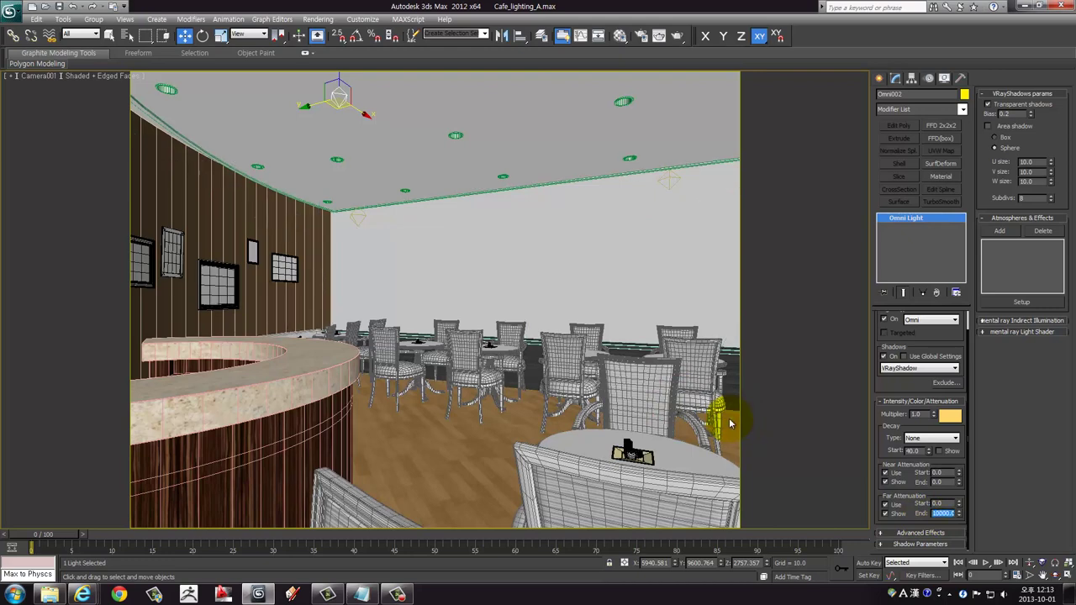
Check the scene in four viewports, then maximize the Camera001 view again
key("alt+w")
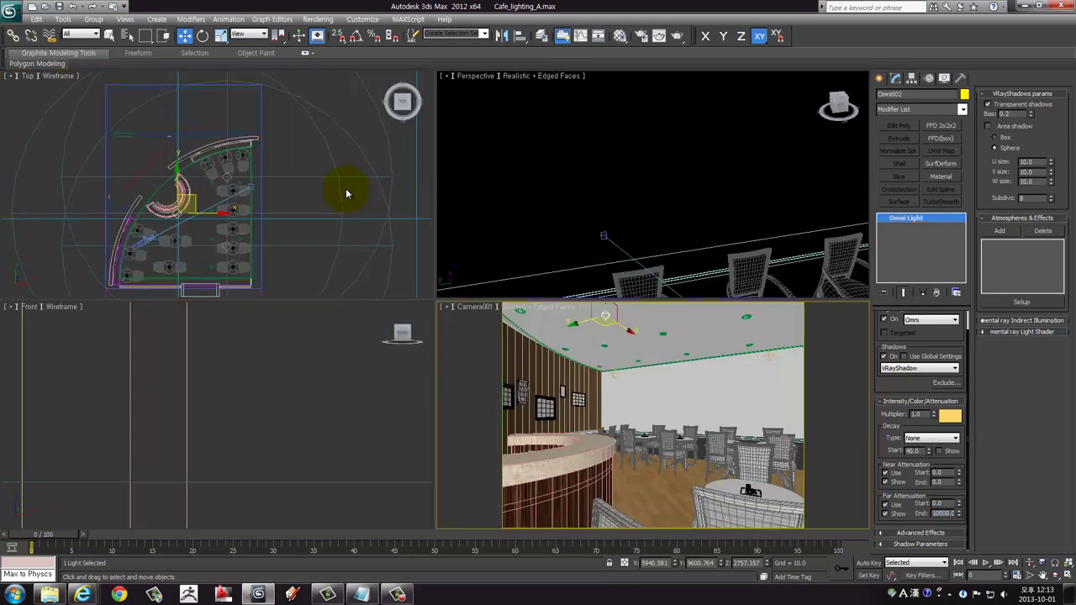
right_click(216, 210)
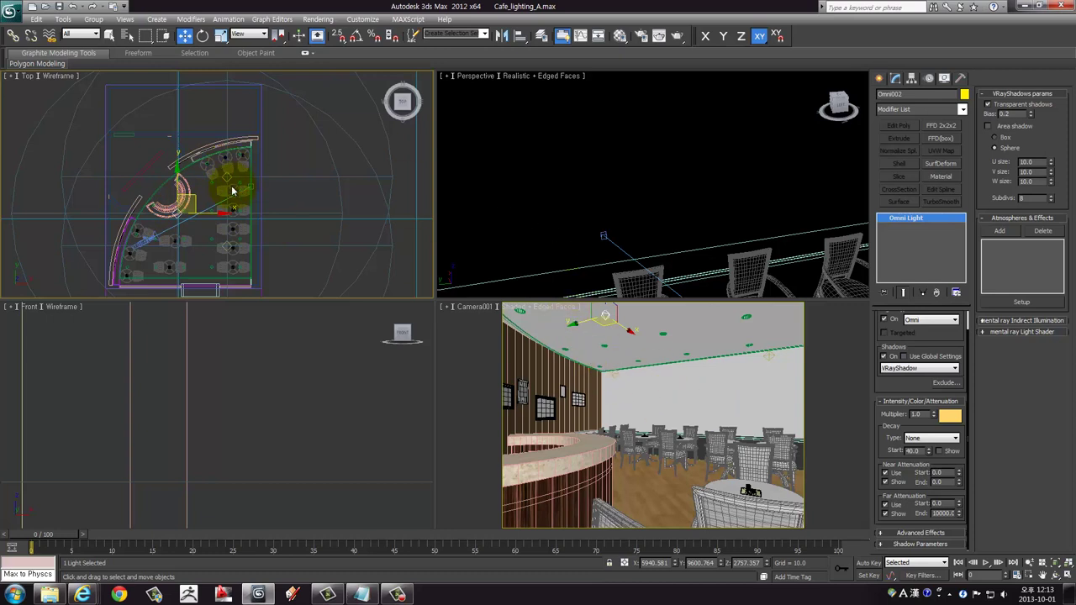
scroll(232, 191, "up", 2)
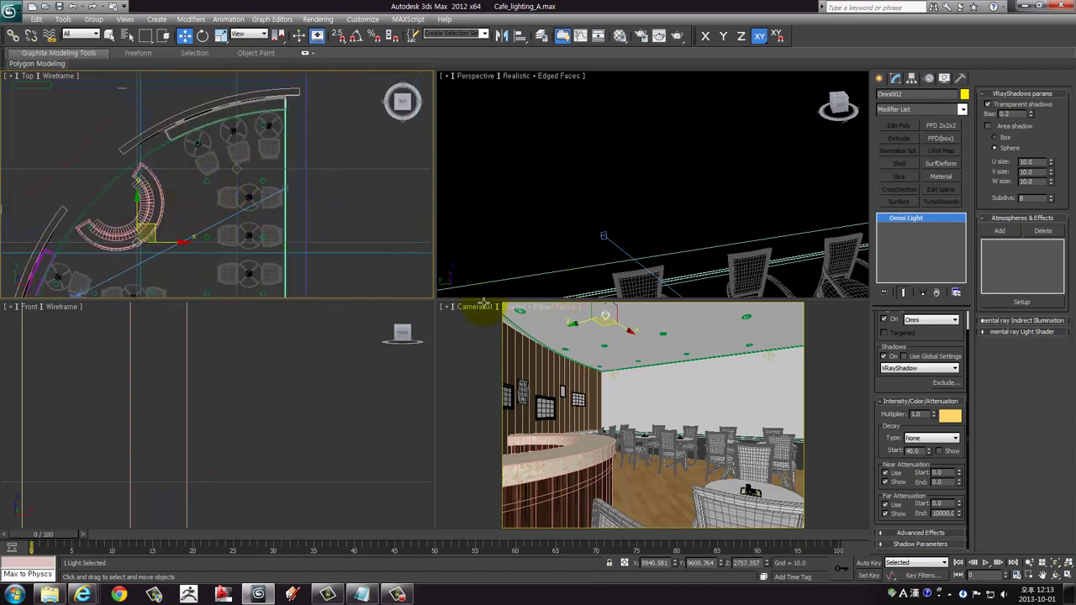
right_click(644, 365)
key("alt+w")
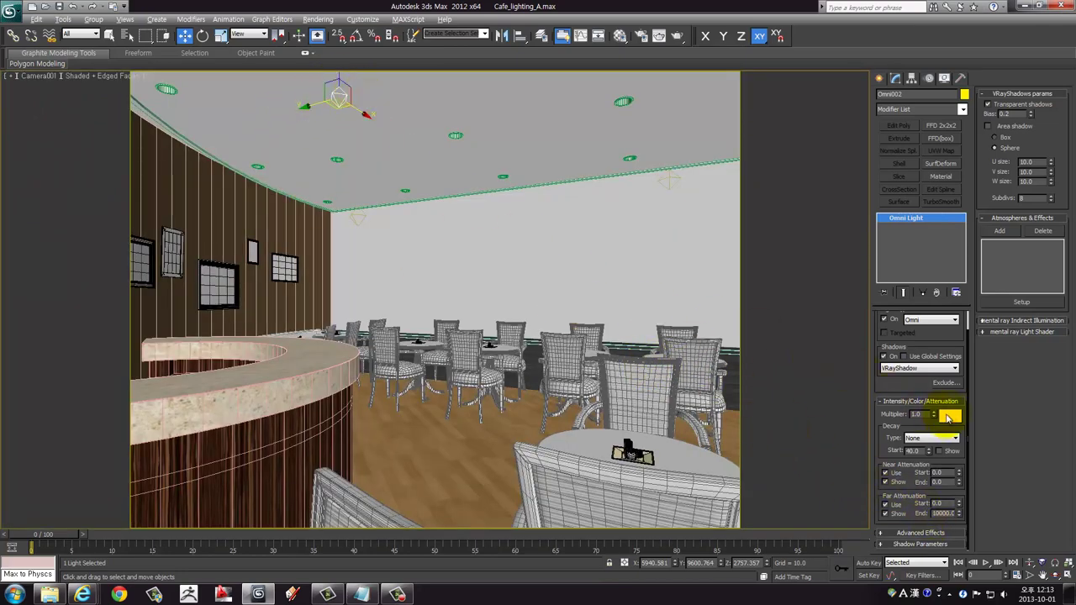
Tint the omni light pale peach and render the full 1200 x 900 café view
left_click(948, 417)
left_click_drag(323, 92, 324, 121)
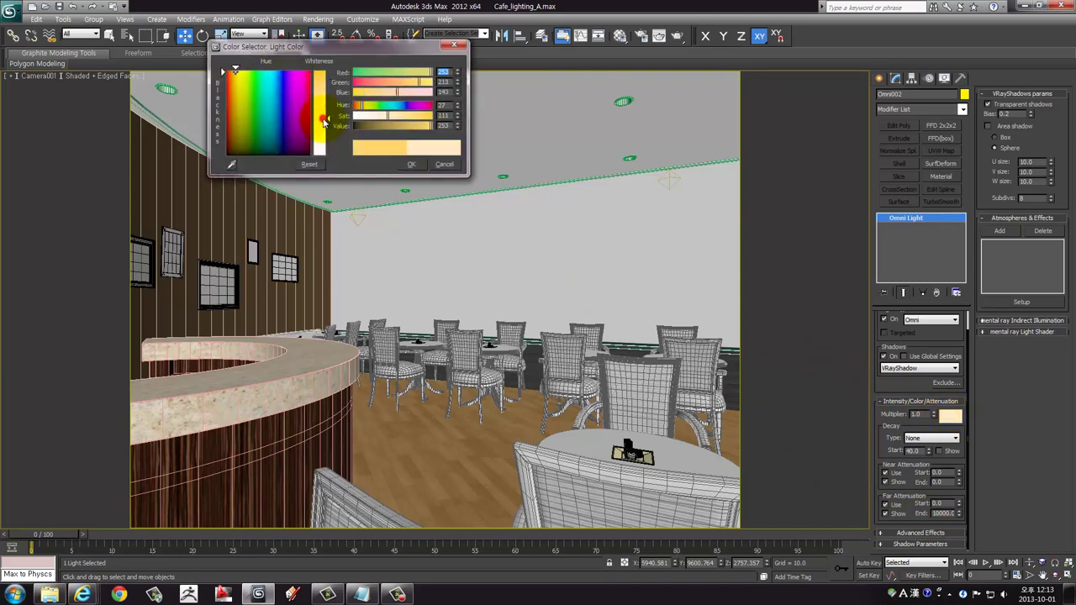
left_click(411, 164)
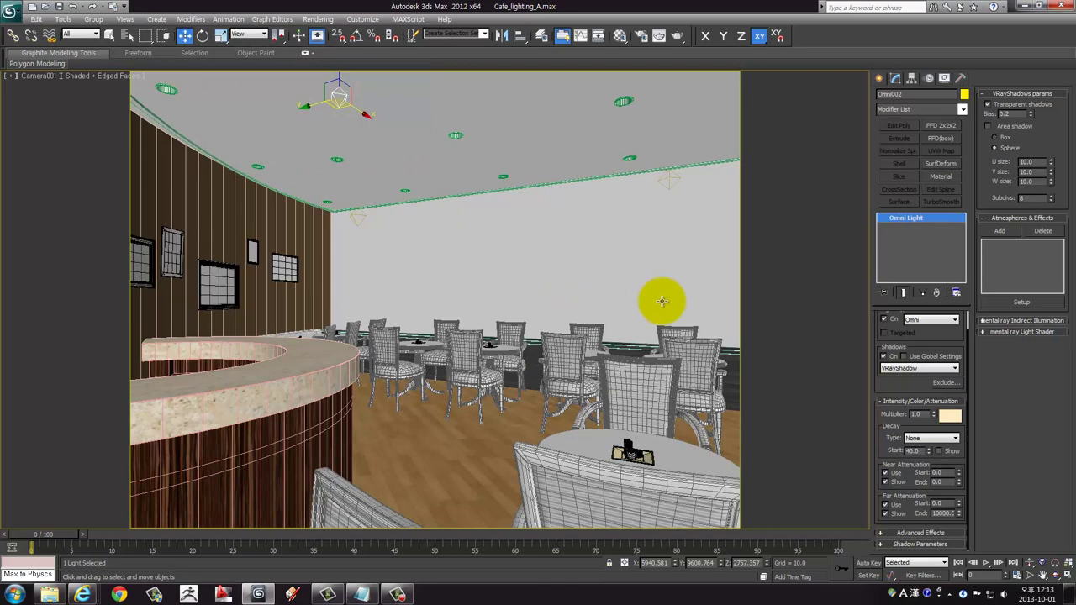
left_click(677, 36)
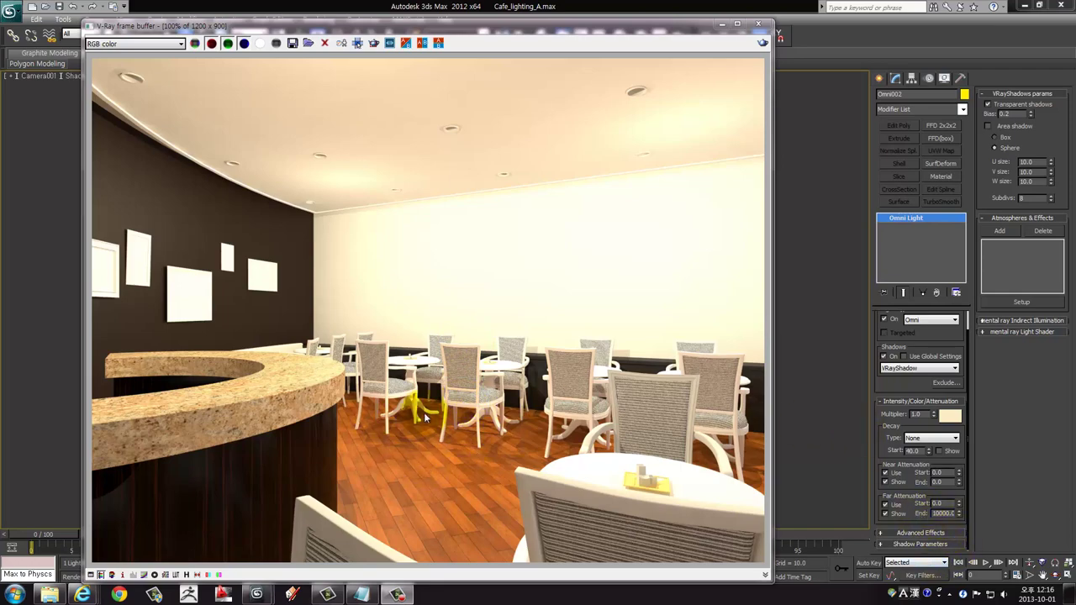
Zoom in and out of the café render to inspect the lighting
scroll(428, 424, "up", 1)
scroll(432, 433, "up", 1)
scroll(432, 432, "up", 1)
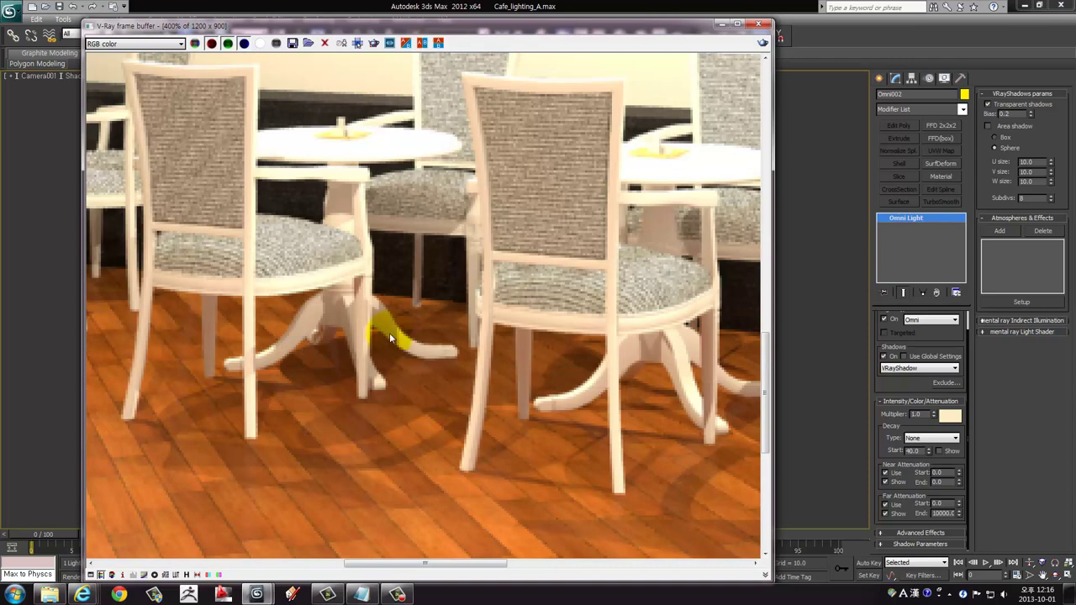
double_click(325, 476)
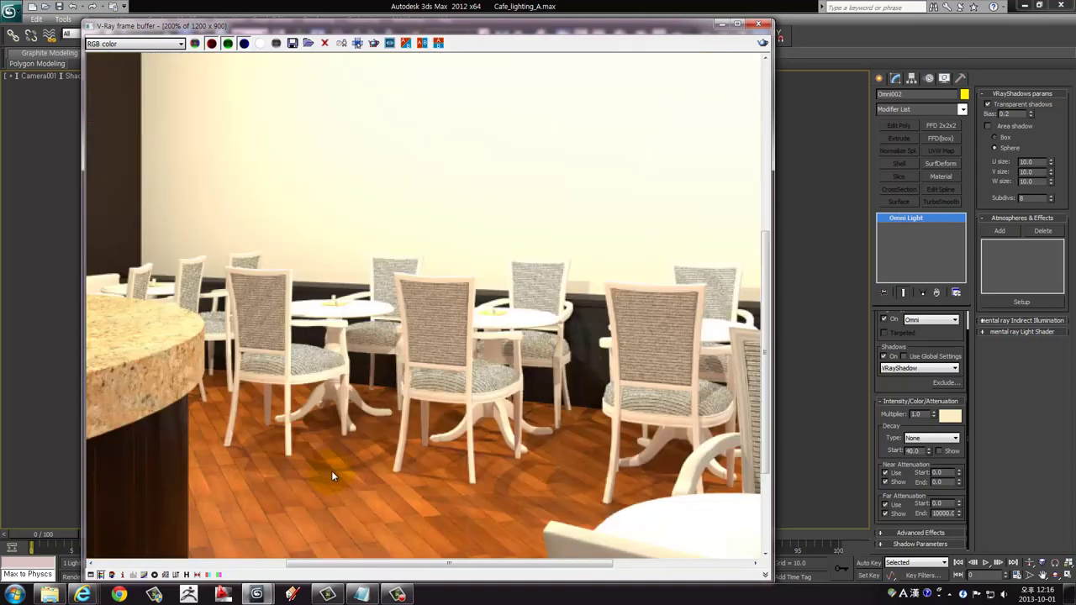
scroll(436, 466, "up", 1)
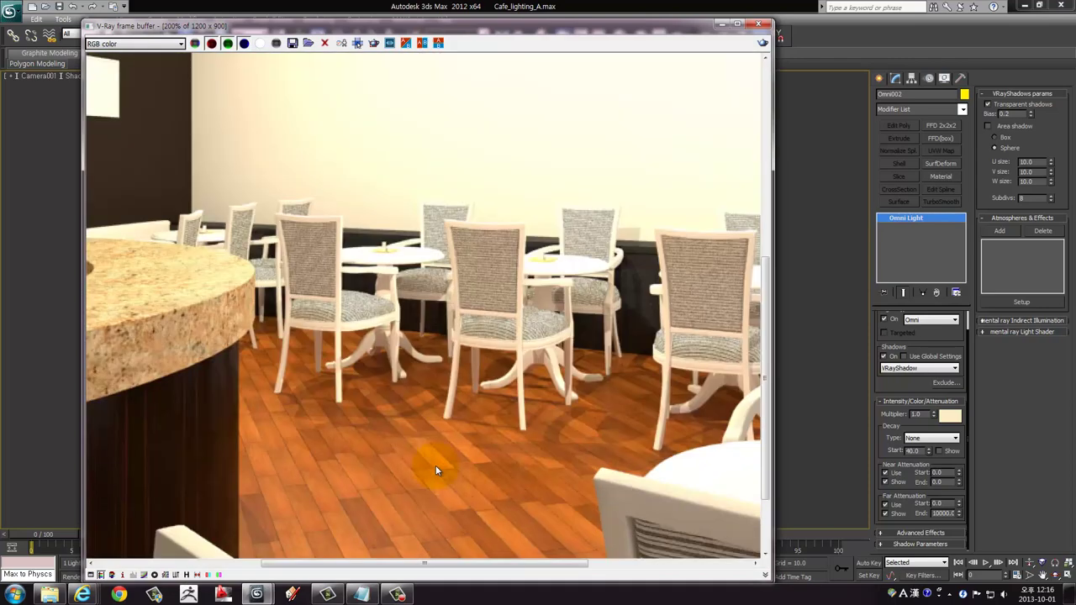
scroll(438, 451, "up", 1)
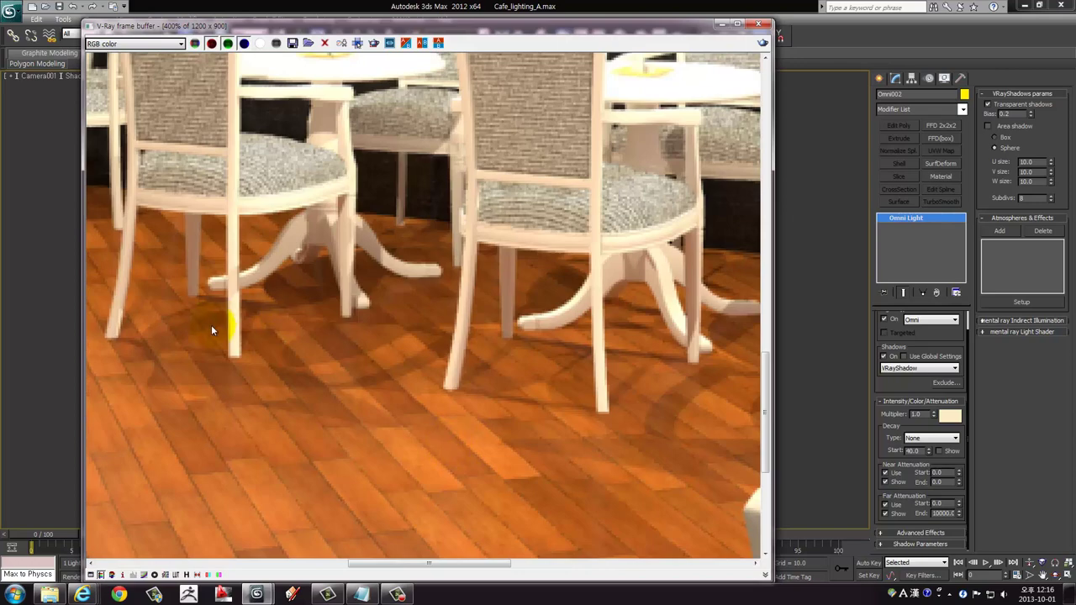
scroll(162, 328, "down", 1)
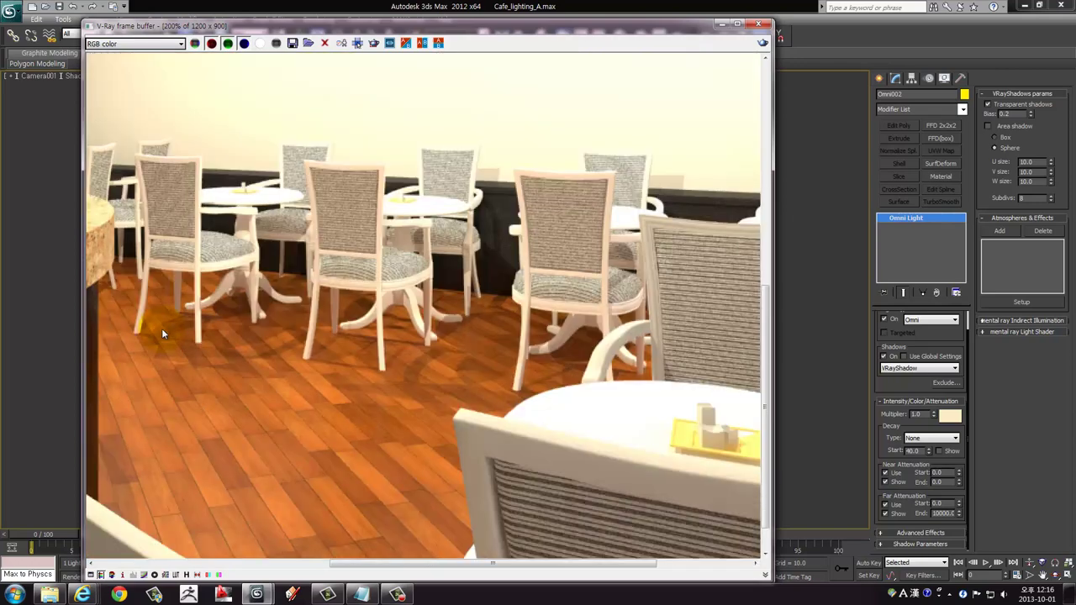
scroll(162, 328, "down", 1)
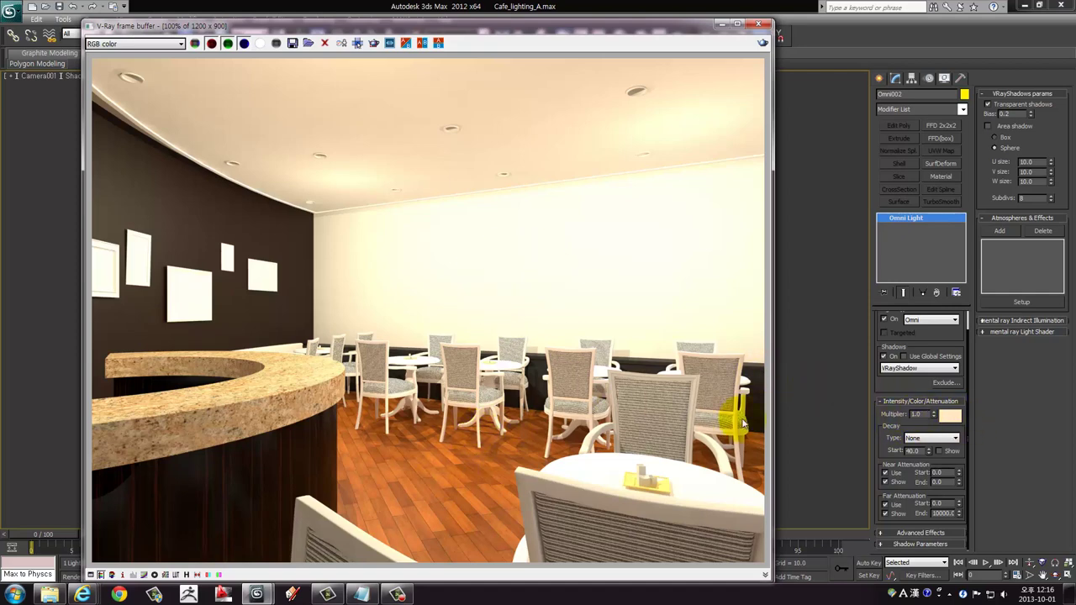
Select the omni light's Multiplier value to lower it to 0.6, re-checking the render
left_click_drag(923, 414, 870, 414)
type("0.6")
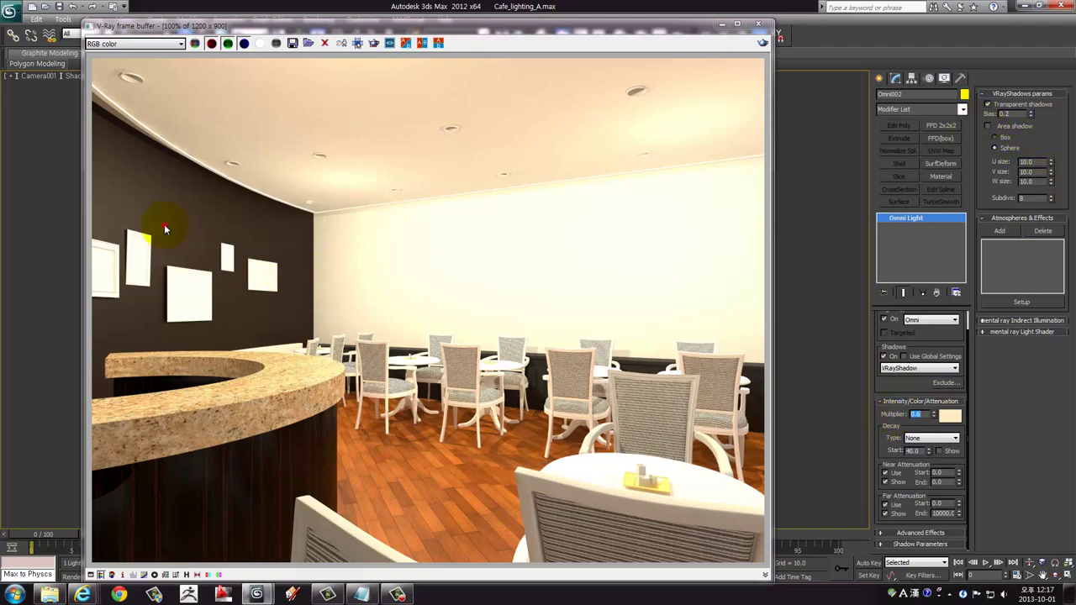
scroll(607, 516, "up", 1)
scroll(593, 517, "up", 1)
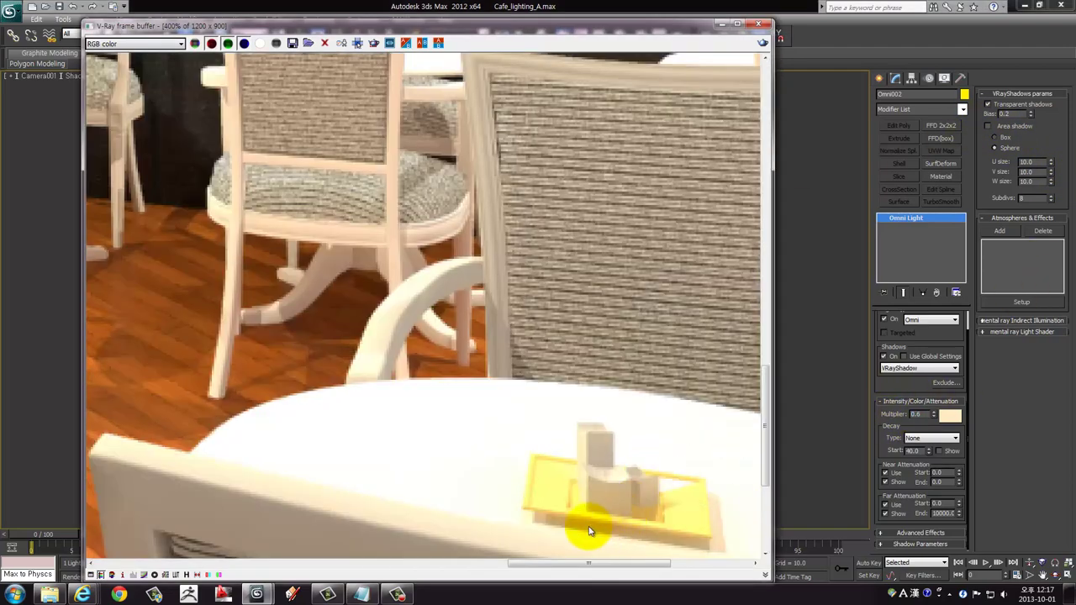
scroll(469, 461, "down", 1)
scroll(435, 393, "down", 1)
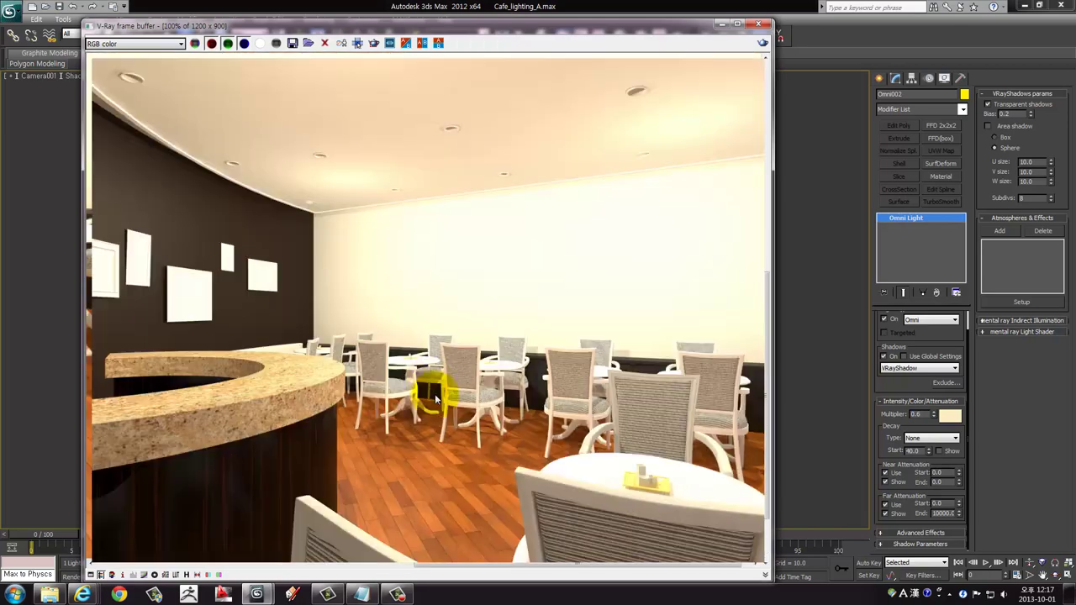
scroll(533, 348, "up", 1)
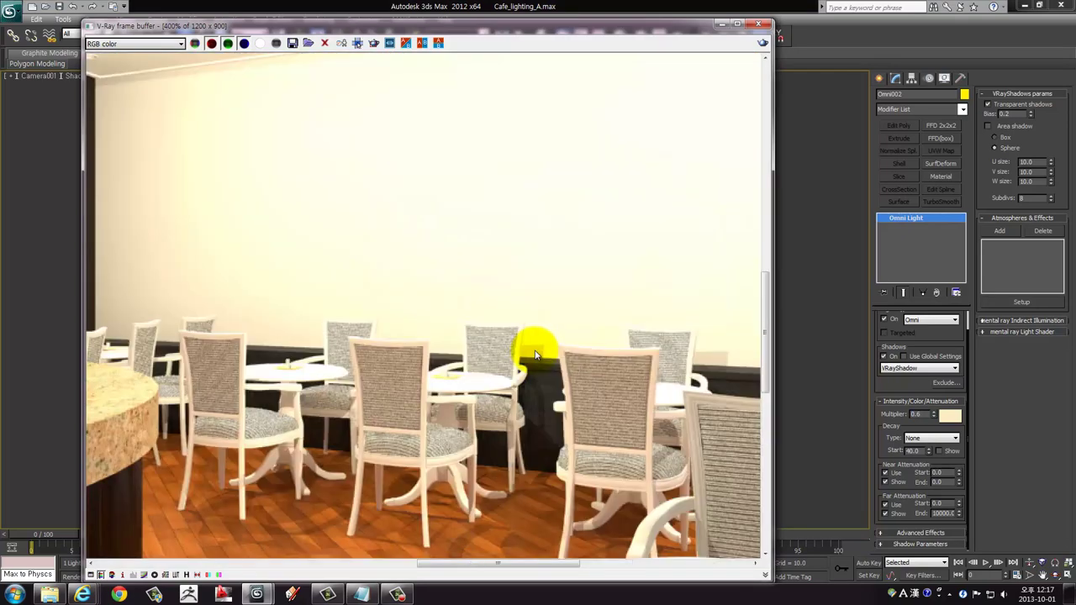
scroll(538, 354, "up", 1)
scroll(531, 351, "down", 1)
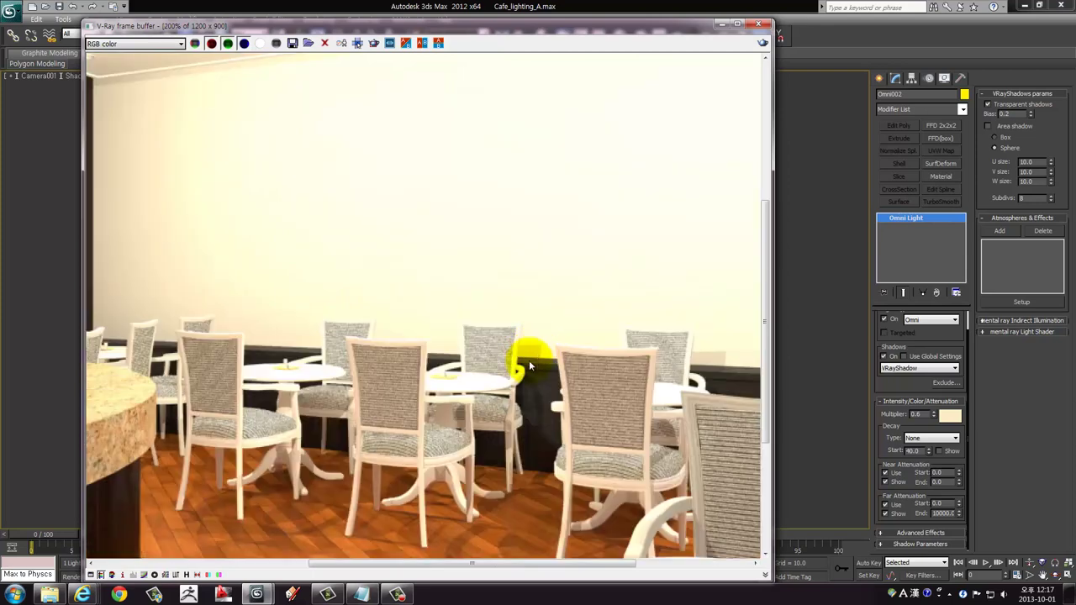
scroll(516, 370, "down", 1)
scroll(506, 429, "up", 1)
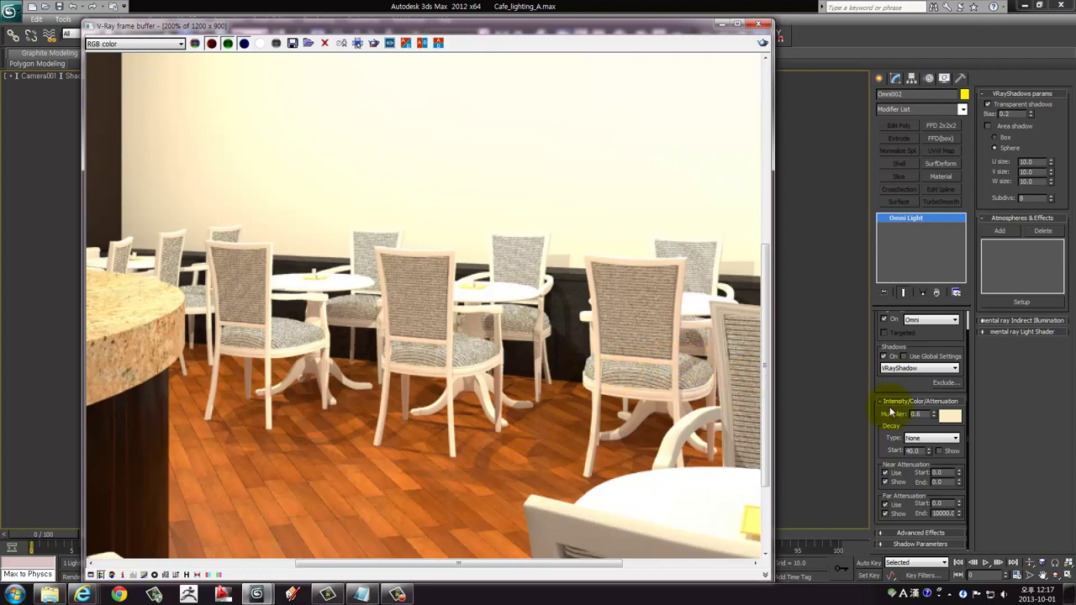
scroll(807, 497, "down", 1)
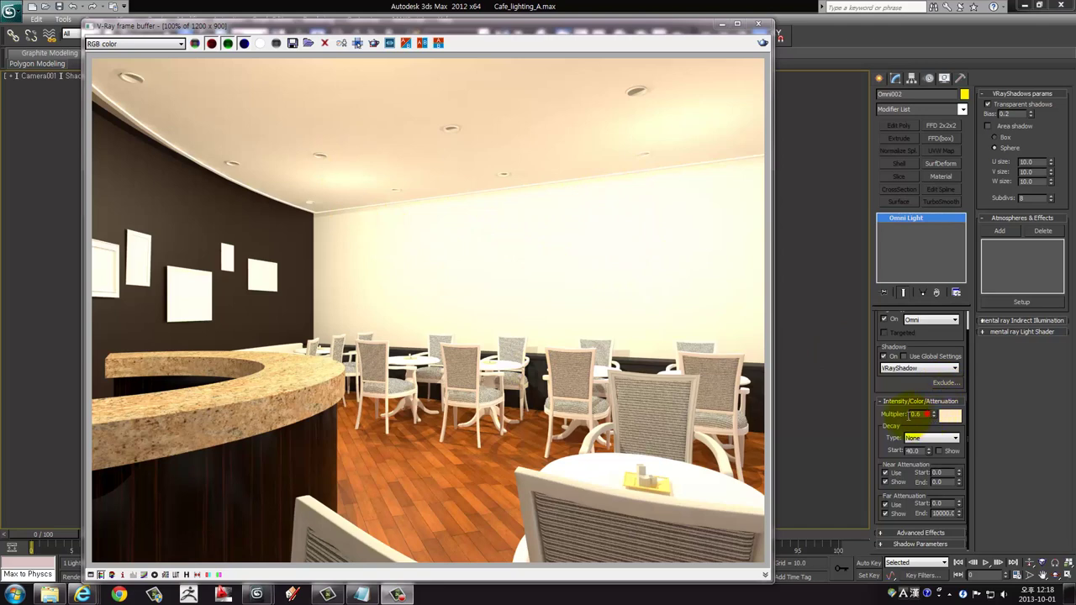
Enter 0.6 as the omni light's Multiplier
left_click(896, 415)
type("0.6")
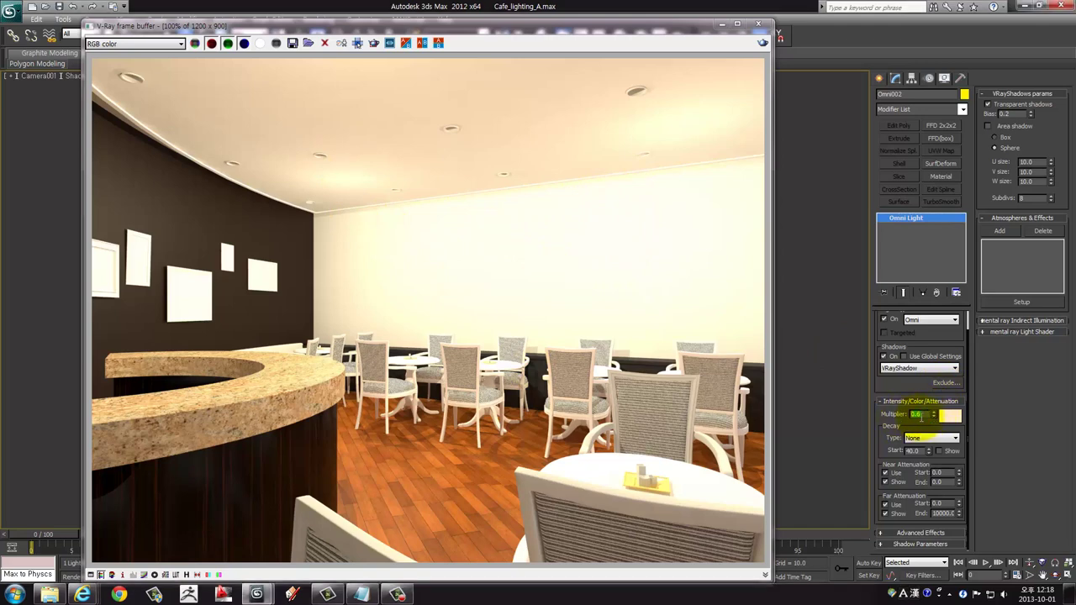
type("0.6")
left_click(463, 460)
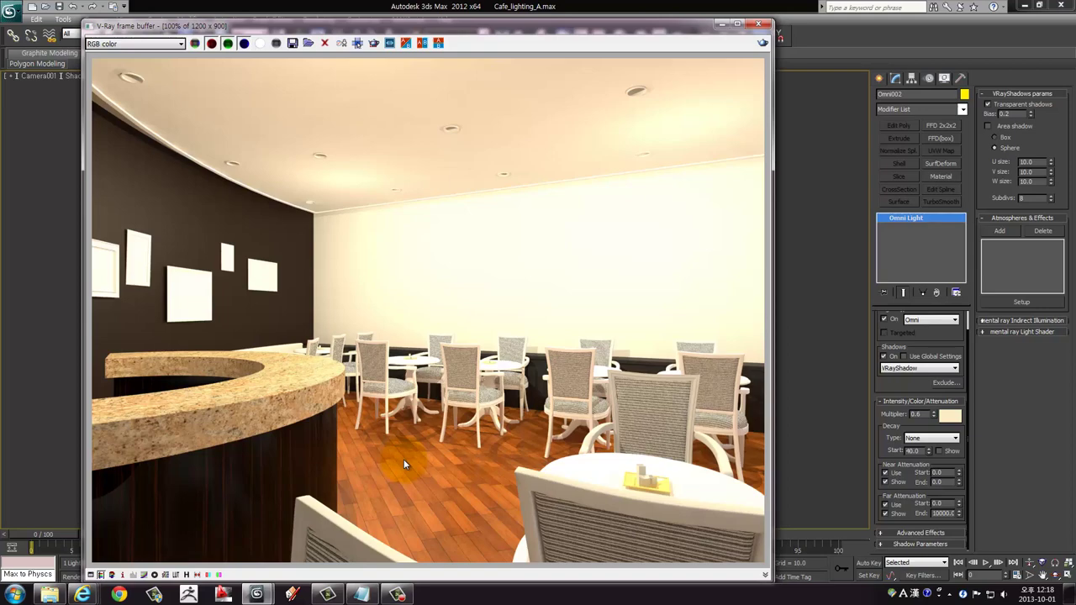
Zoom over the render's floor and chairs, then close the V-Ray frame buffer
scroll(431, 459, "up", 1)
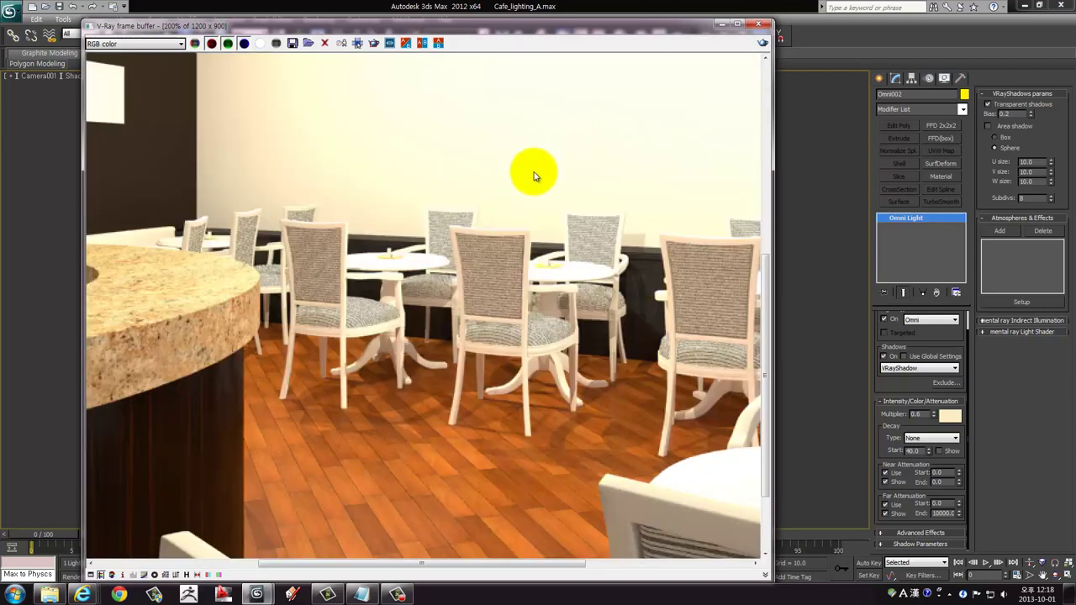
scroll(531, 172, "down", 1)
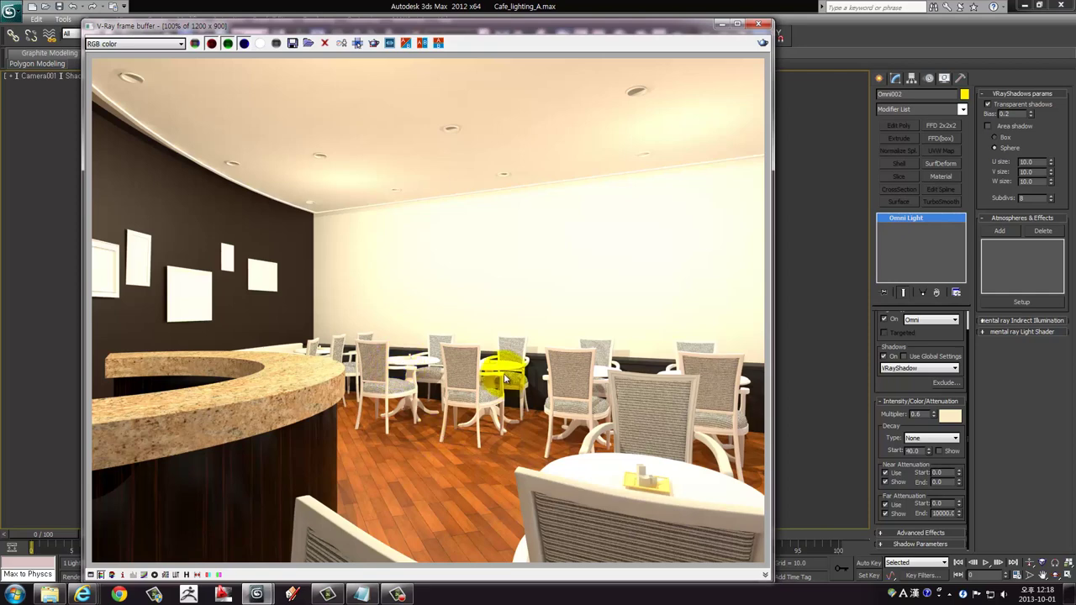
scroll(502, 374, "up", 1)
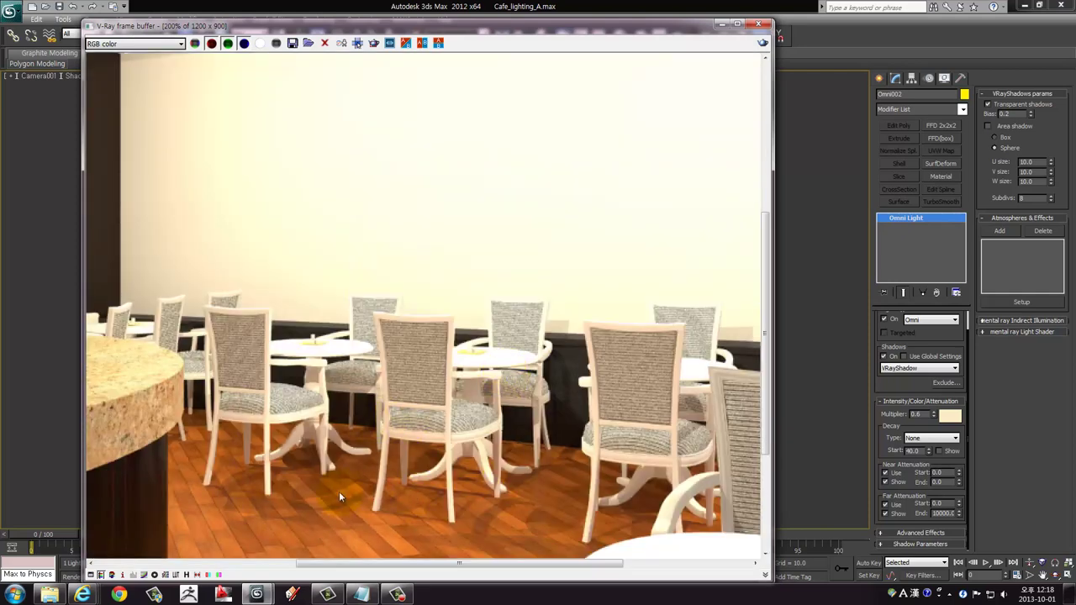
scroll(339, 496, "down", 1)
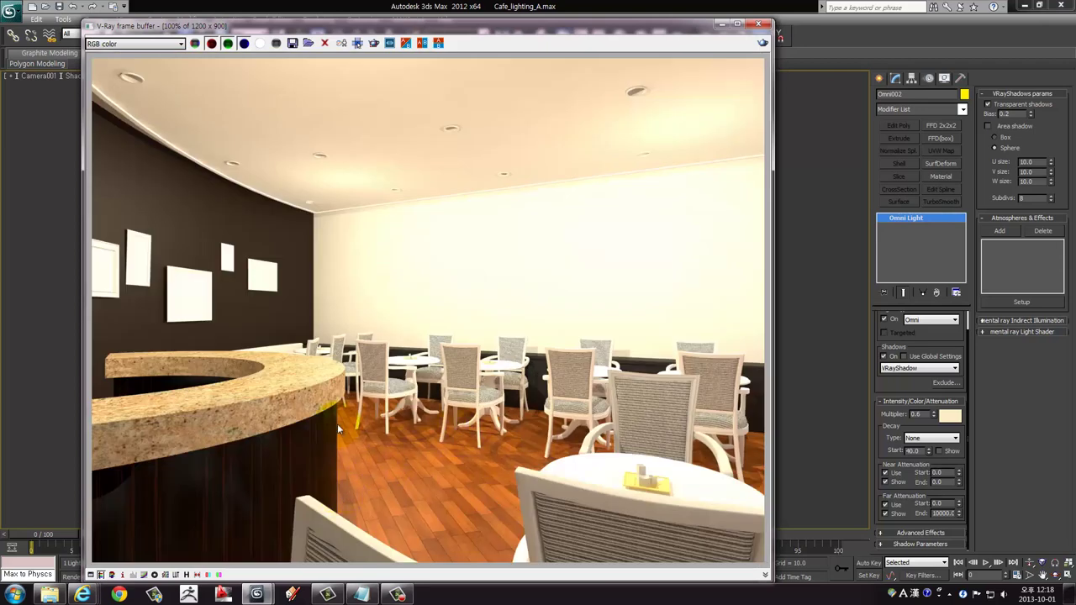
scroll(473, 426, "up", 1)
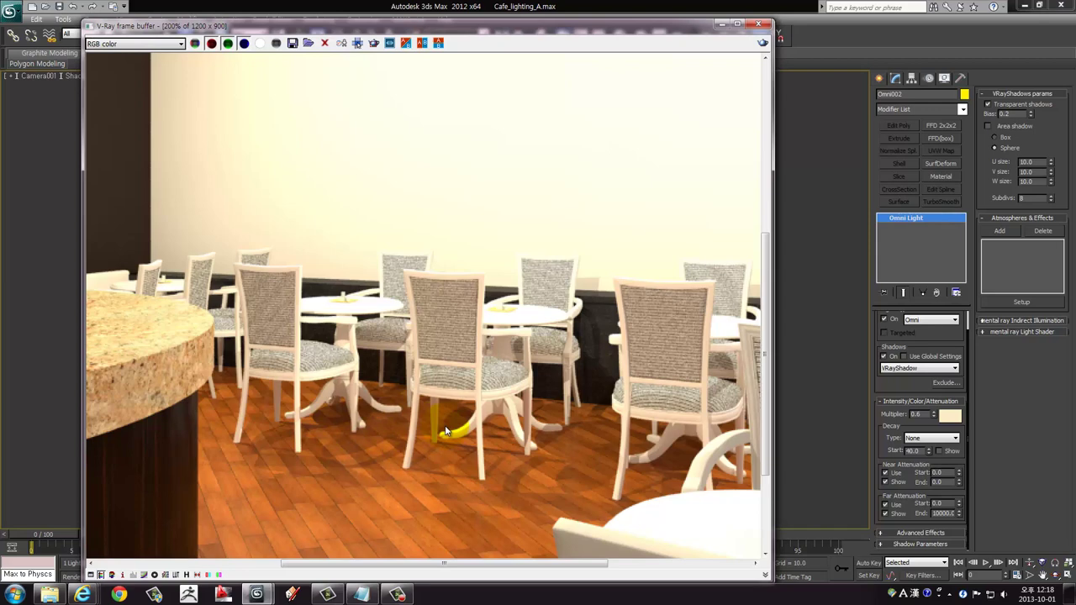
scroll(396, 264, "down", 1)
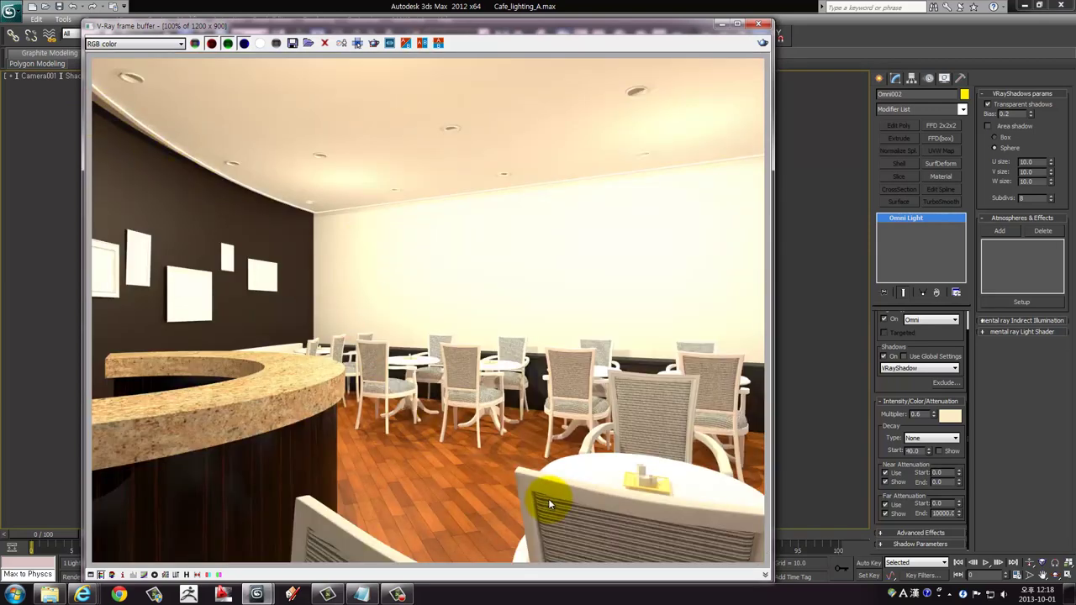
scroll(534, 455, "up", 1)
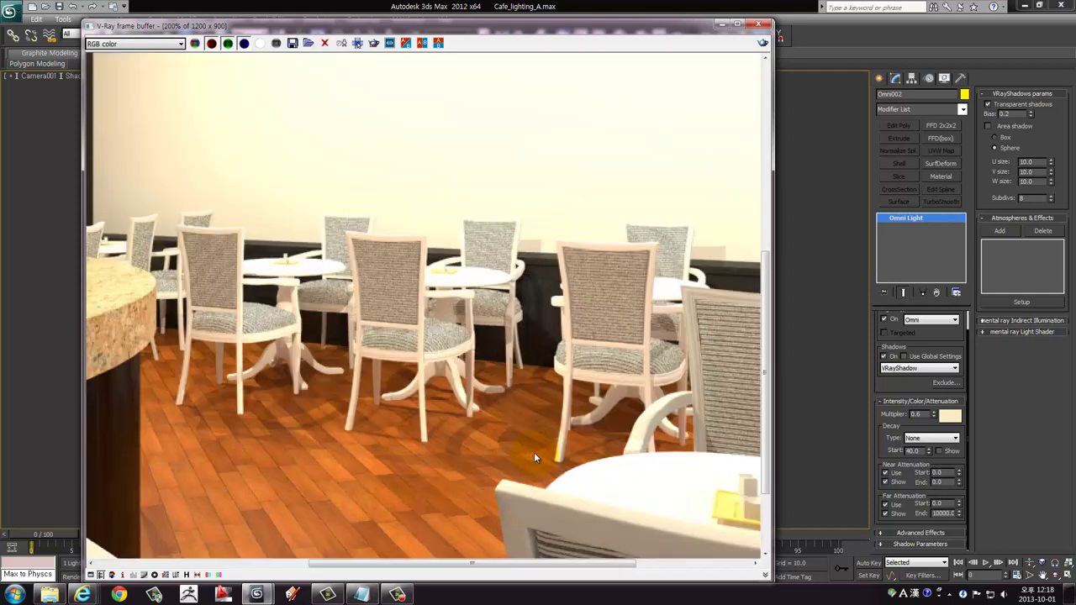
left_click(761, 28)
Create a thin Standard Primitives cylinder near the café's back wall
left_click(250, 94)
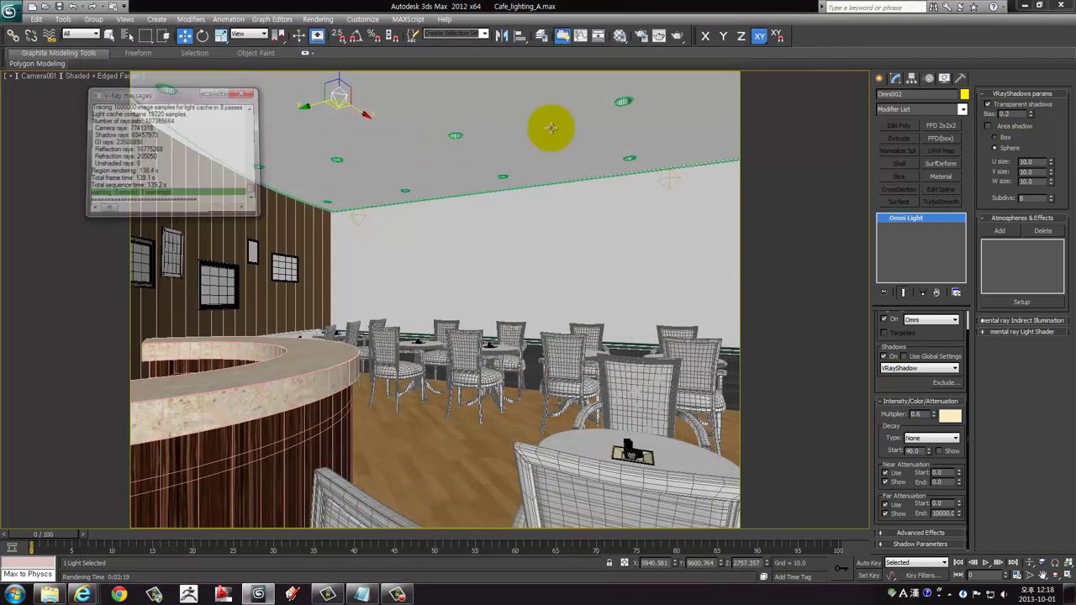
left_click(880, 78)
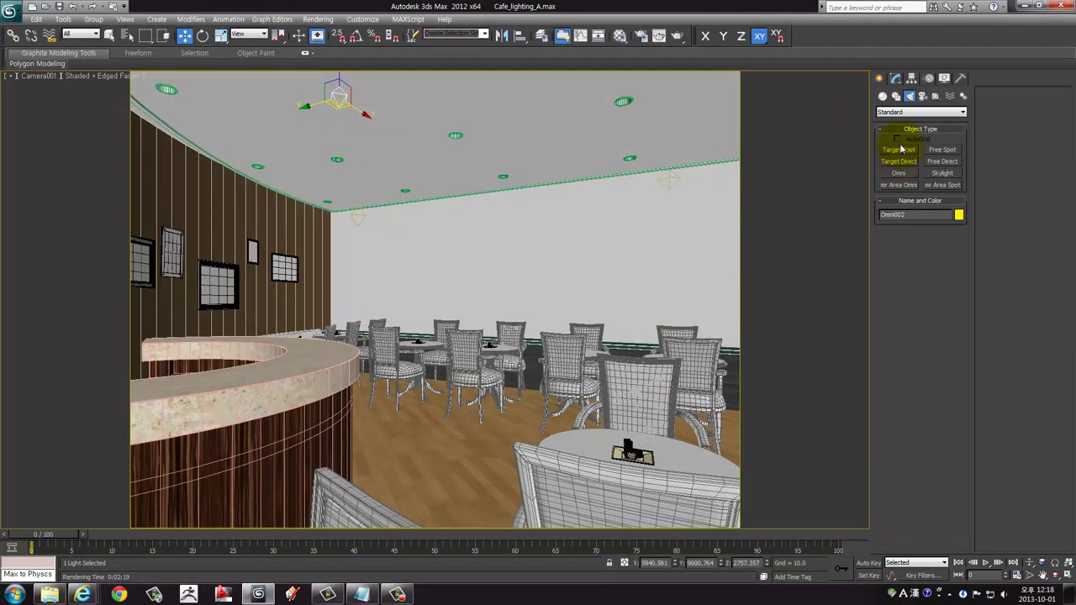
left_click(883, 96)
left_click(899, 174)
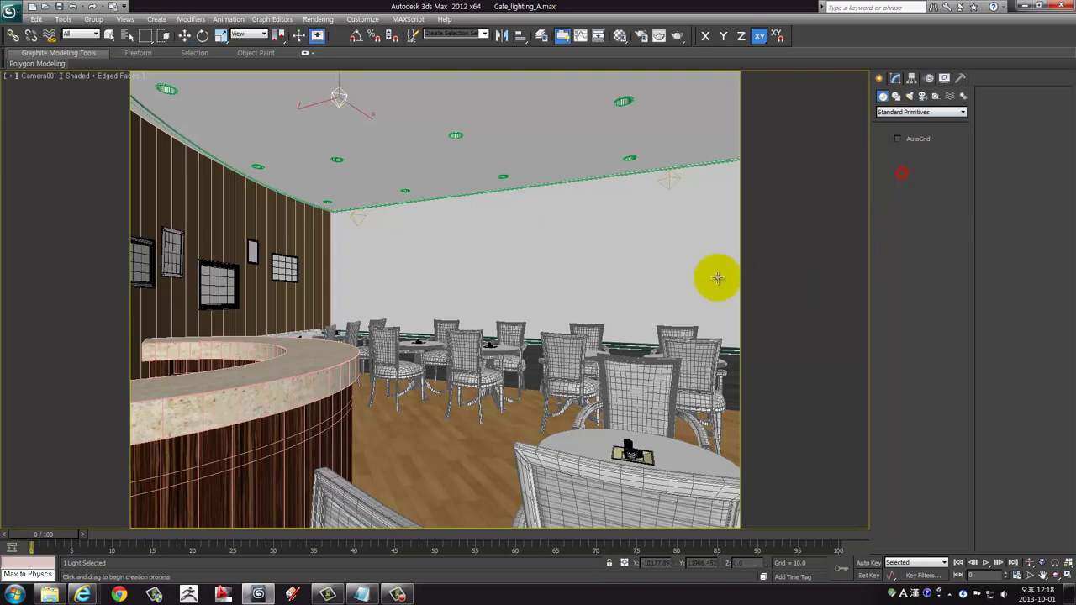
left_click_drag(543, 261, 546, 261)
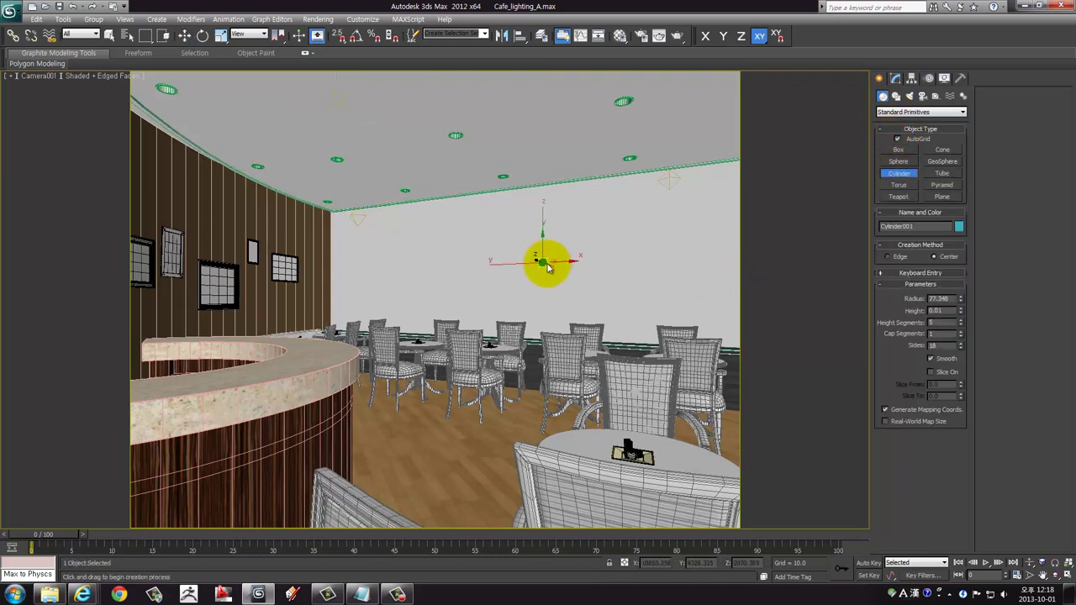
left_click(453, 244)
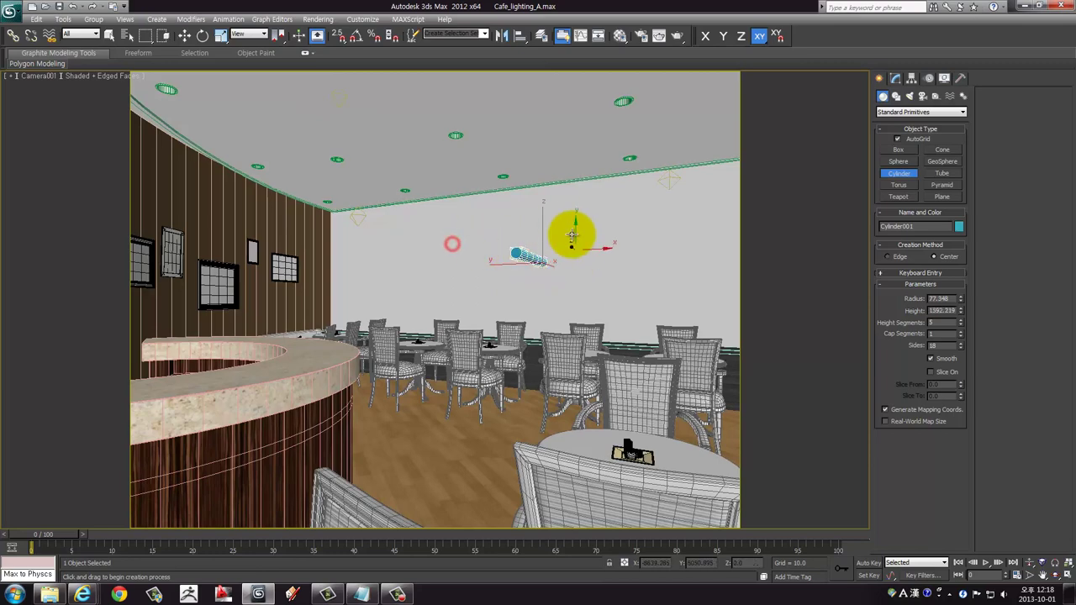
right_click(563, 224)
Open the Material Editor and pick two material sample slots
left_click(619, 36)
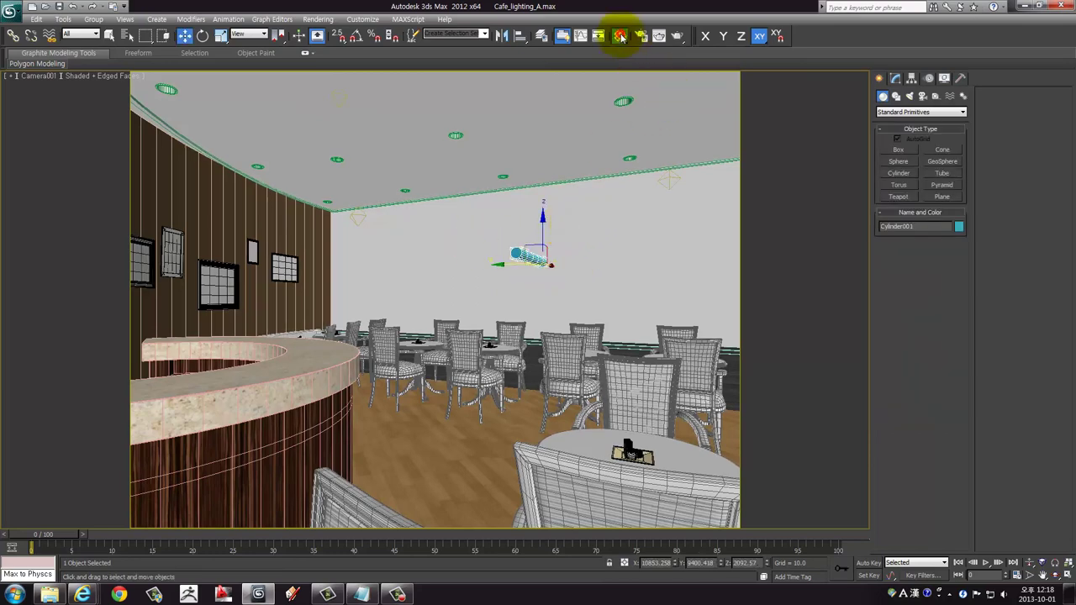
left_click(415, 184)
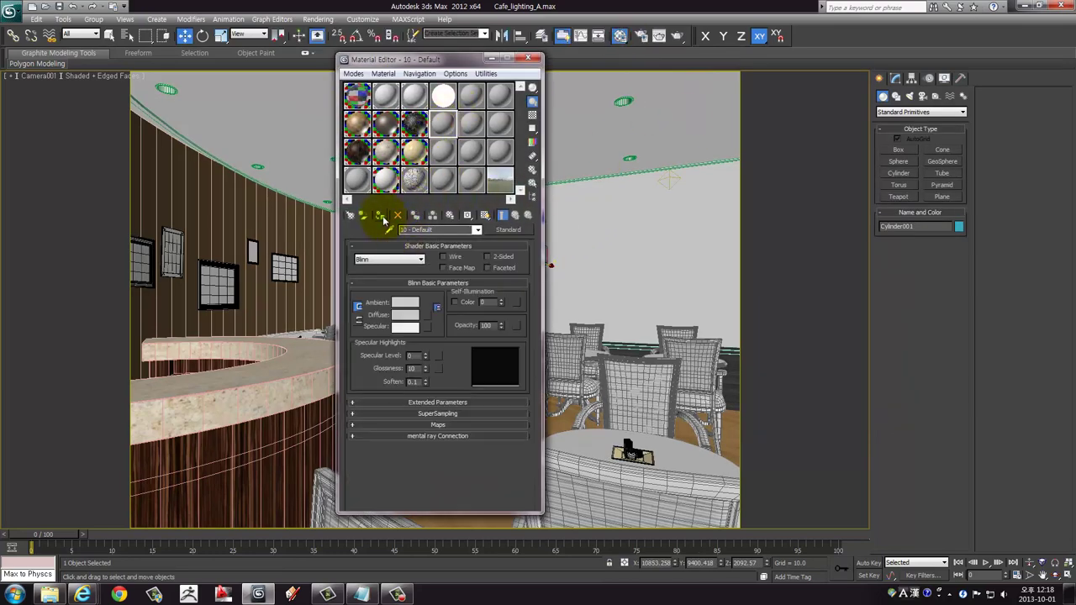
left_click(381, 214)
Slide the cylinder along Y and drag the right-hand ceiling omni light toward the left
left_click(528, 63)
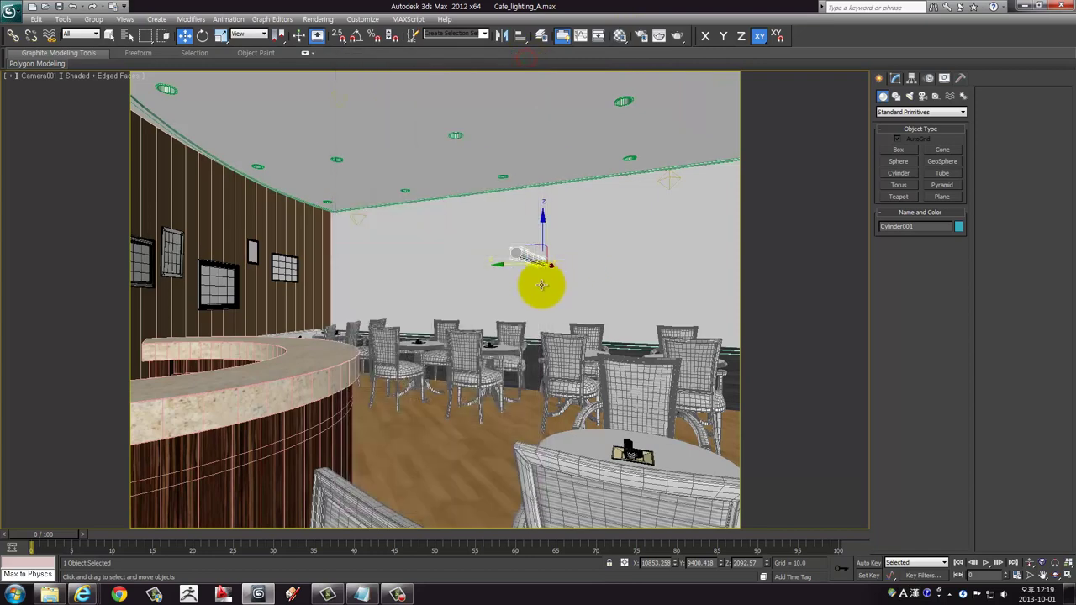
left_click_drag(505, 260, 430, 252)
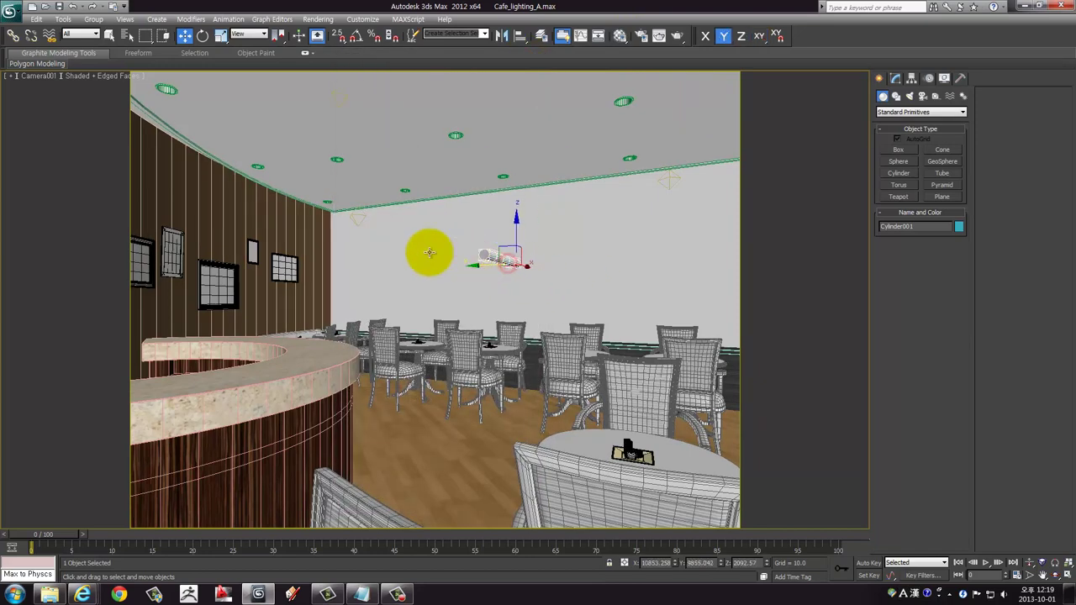
left_click(354, 213)
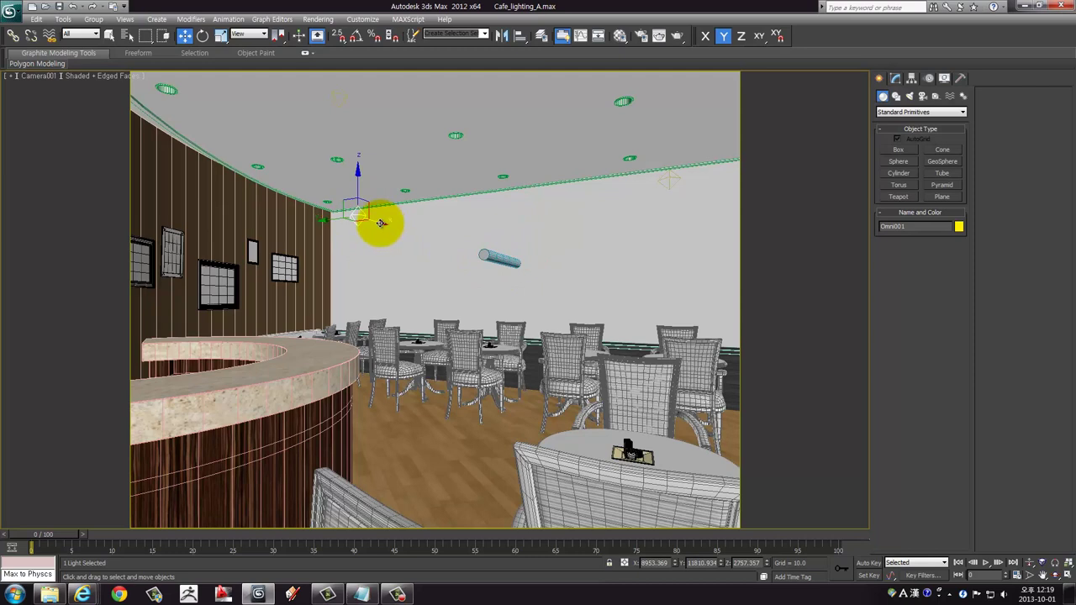
left_click(673, 178, "ctrl")
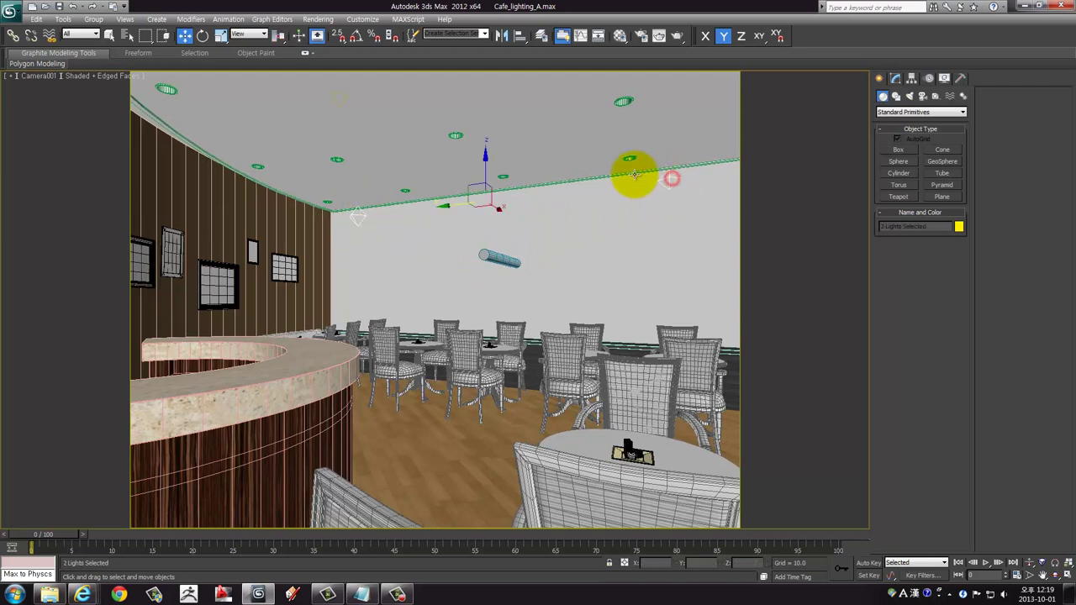
key("F7")
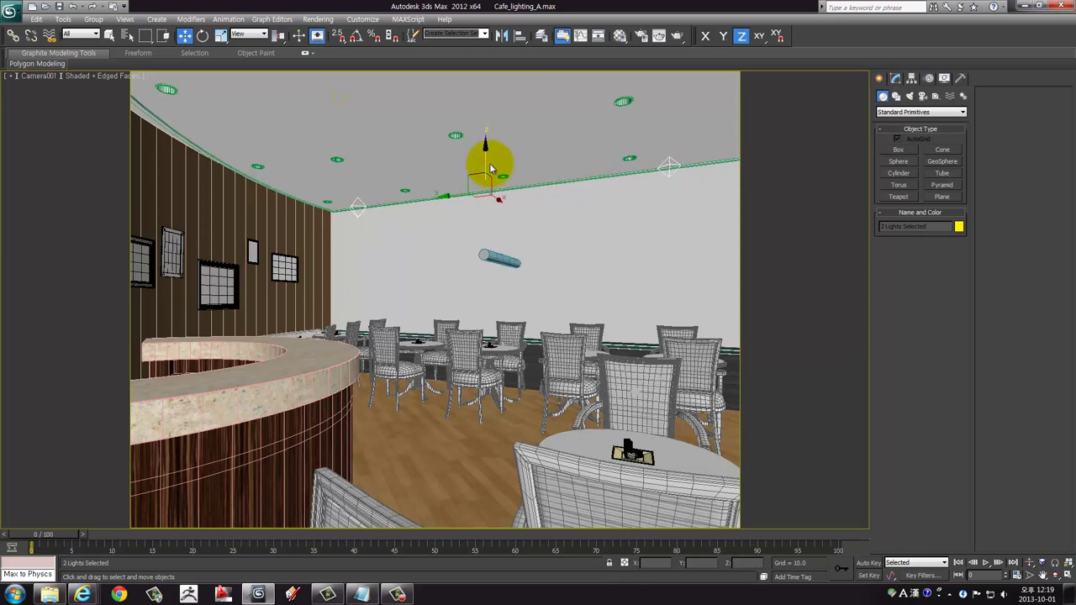
left_click(660, 171)
mouse_move(660, 171)
left_mouse_down()
mouse_move(357, 209)
mouse_move(377, 213)
left_mouse_up()
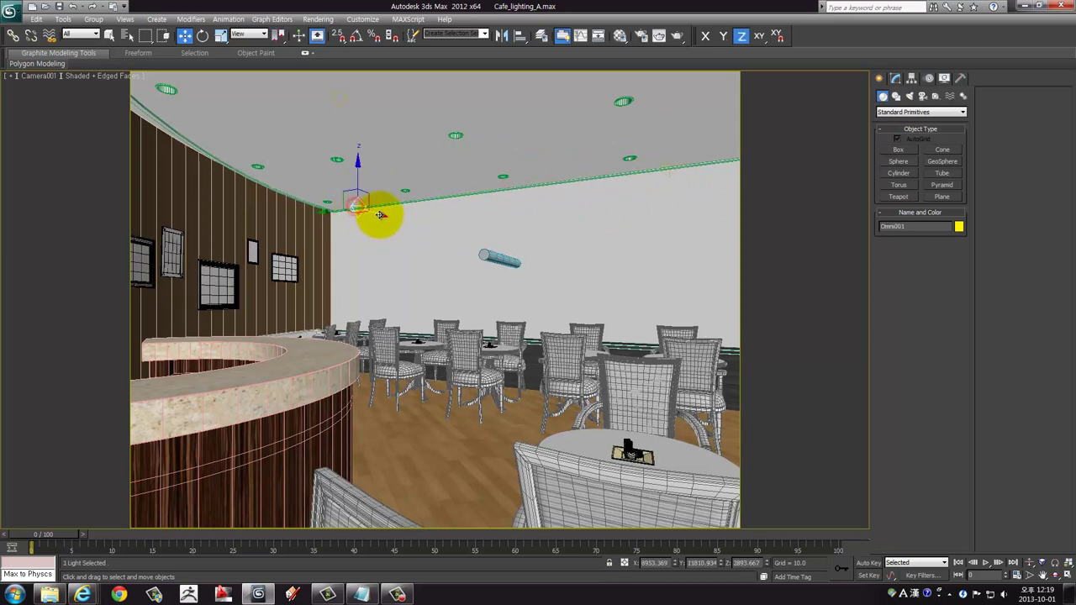
key("F5")
In the Top view, move the two omni lights above the tables to the right
left_click(377, 213)
key("alt+w")
key("alt+w")
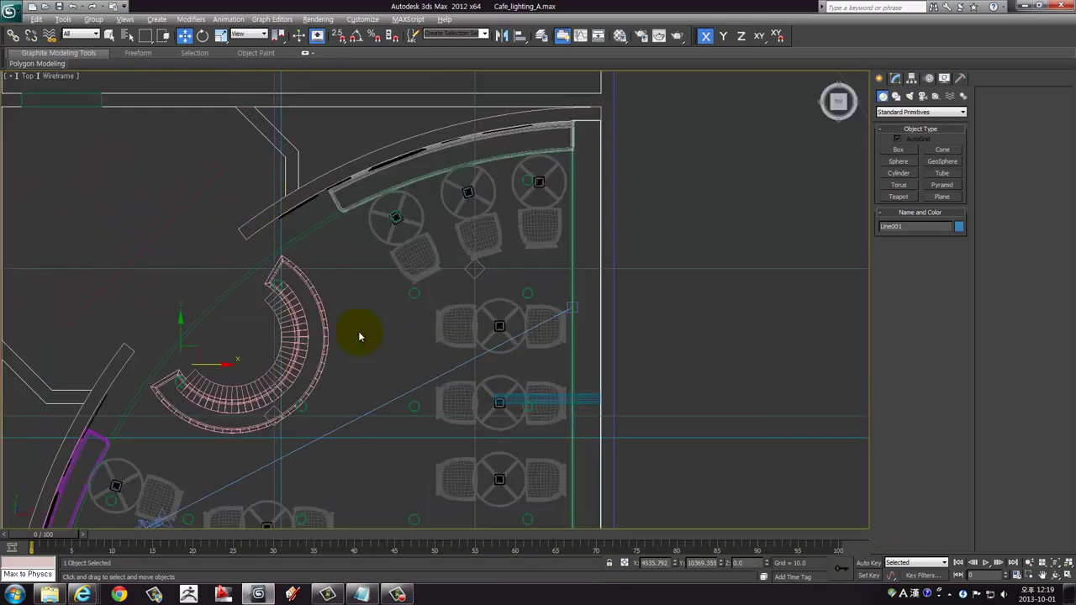
middle_click_drag(360, 337, 309, 286)
left_click(355, 198)
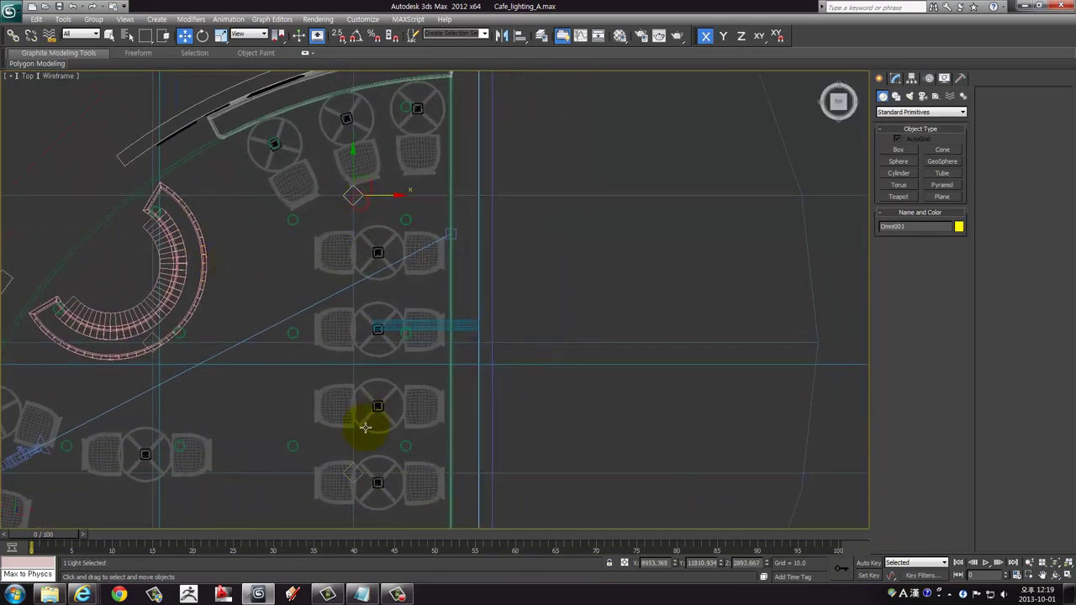
left_click(358, 478, "ctrl")
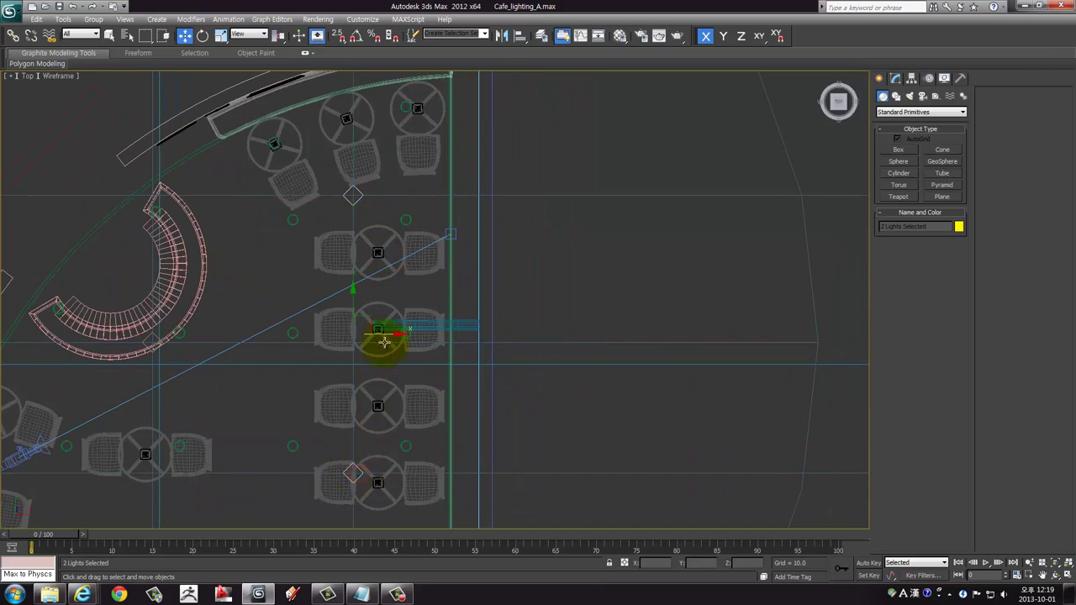
left_click_drag(392, 335, 450, 335)
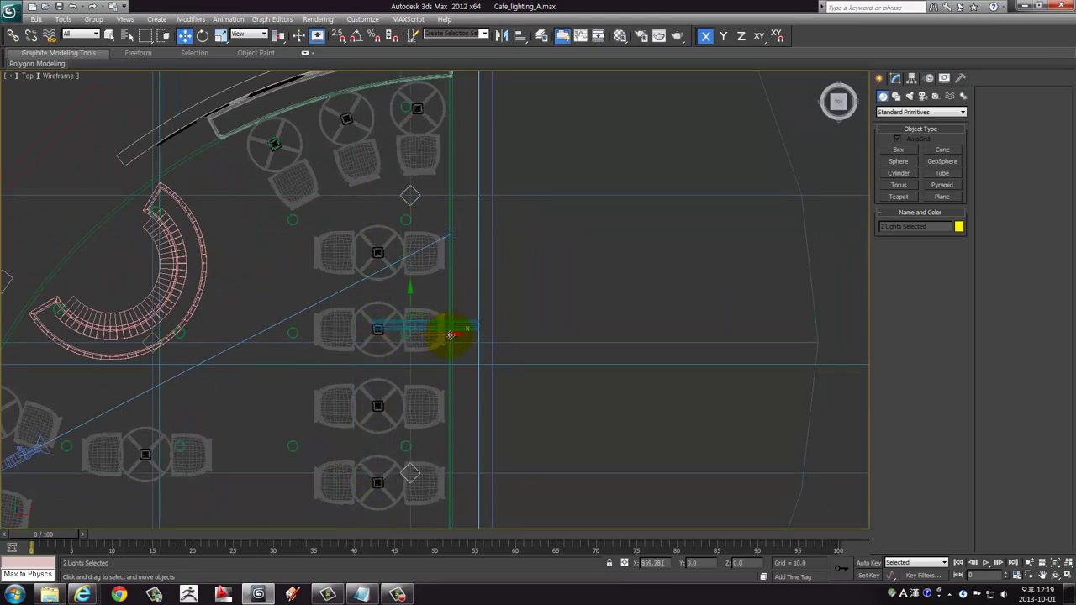
Return to the maximized Camera001 view
key("alt+w")
right_click(636, 396)
key("alt+w")
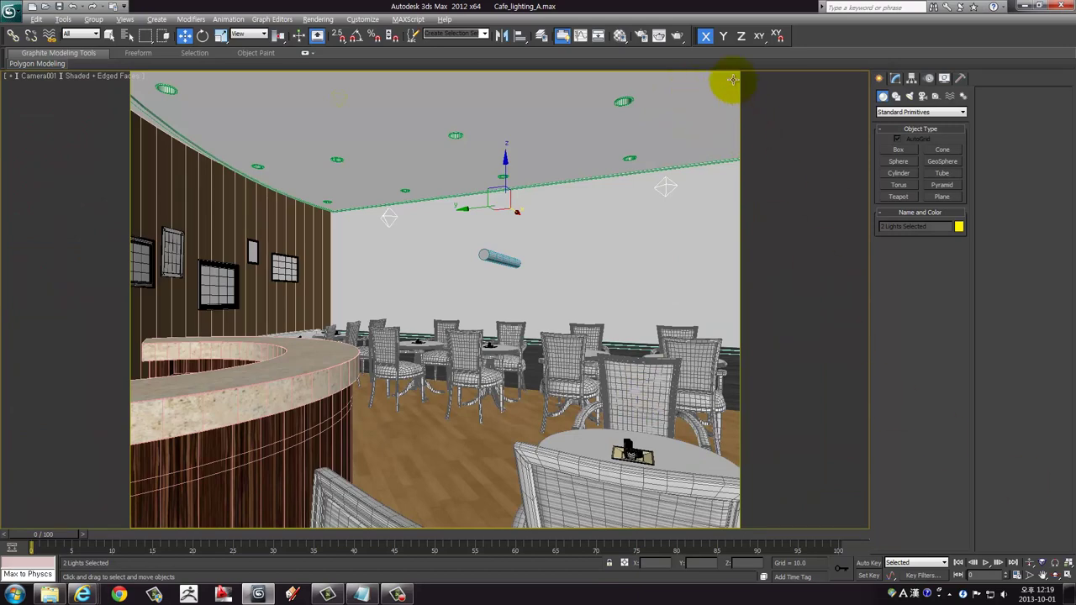
Render the Camera001 view in V-Ray and zoom over the floor and wall-lamp shadows
left_click(677, 36)
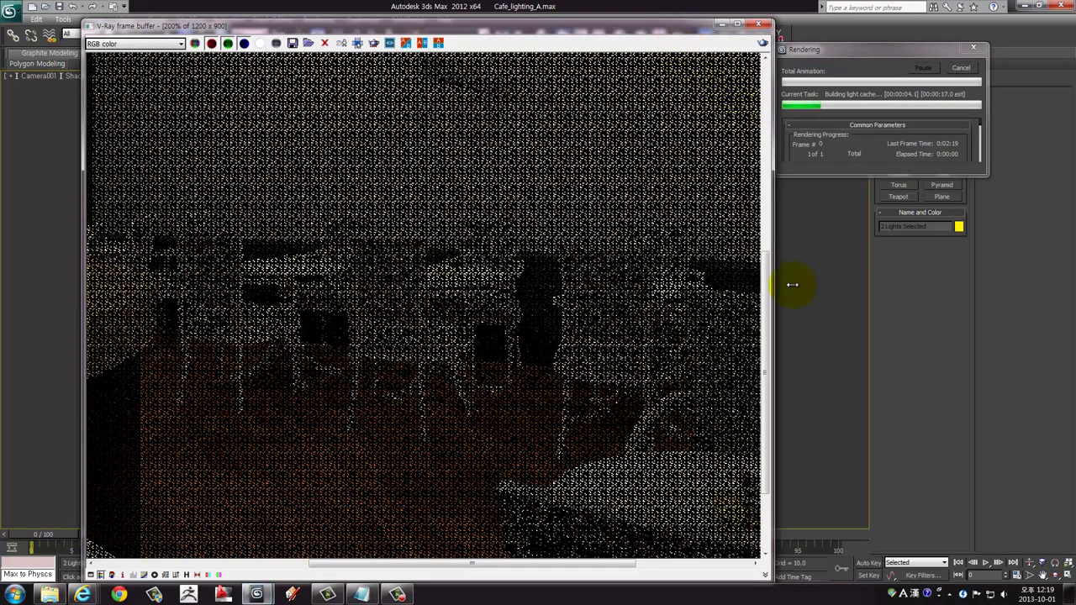
double_click(427, 233)
scroll(543, 183, "up", 1)
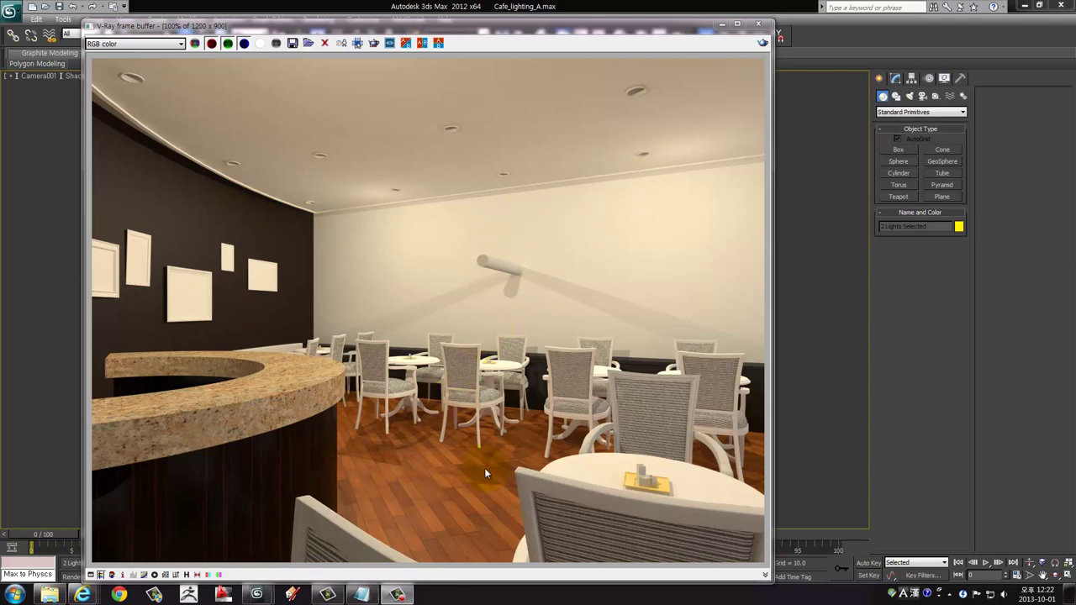
scroll(462, 463, "up", 1)
scroll(437, 403, "up", 1)
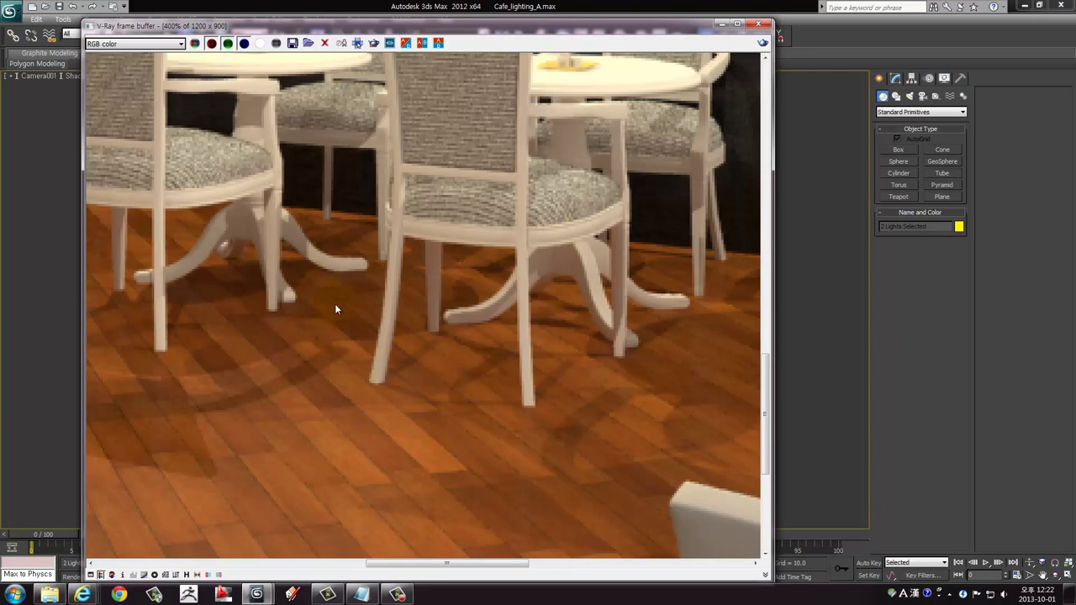
scroll(337, 304, "down", 1)
scroll(344, 396, "down", 1)
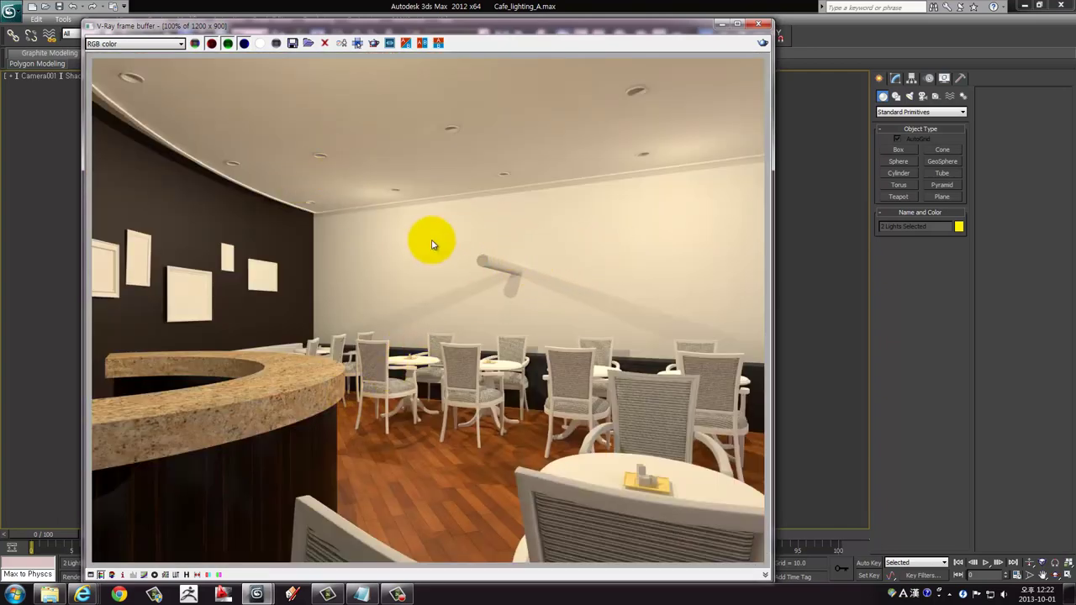
scroll(550, 256, "up", 1)
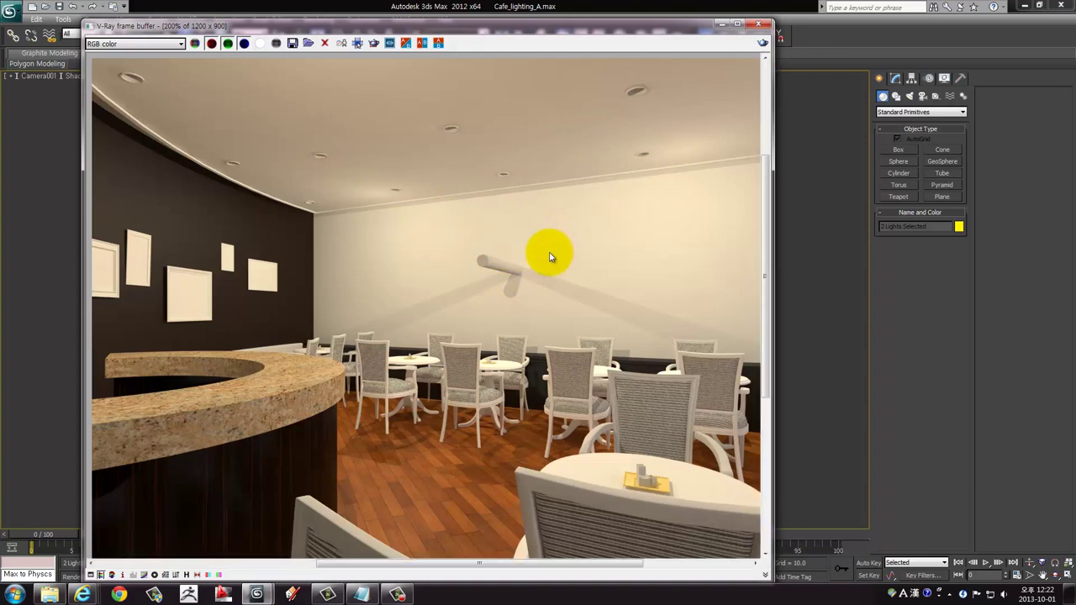
scroll(550, 256, "up", 1)
scroll(542, 265, "down", 1)
scroll(540, 276, "up", 1)
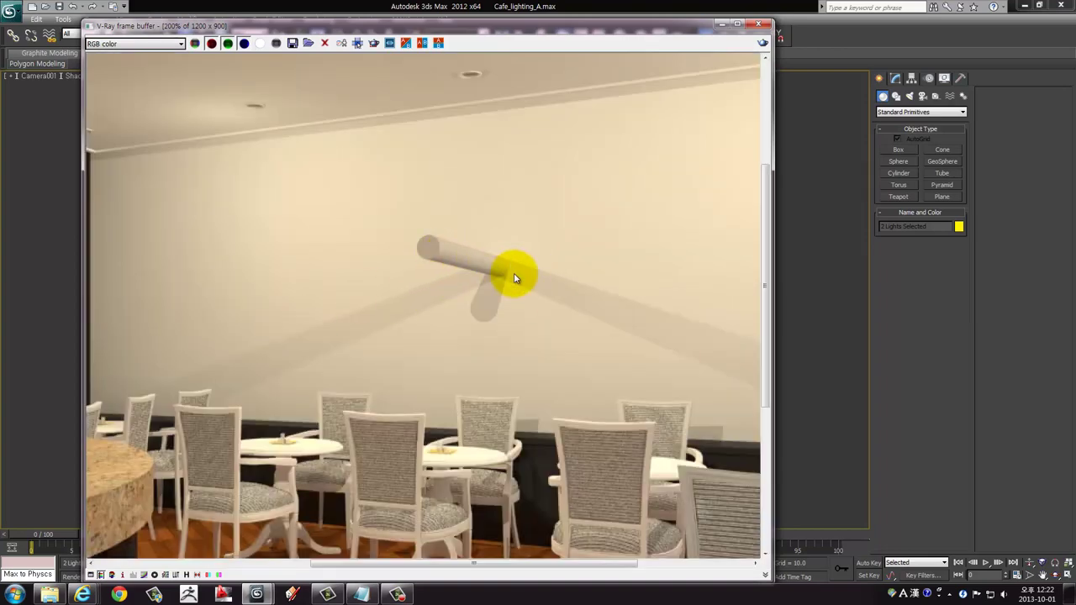
scroll(512, 275, "down", 1)
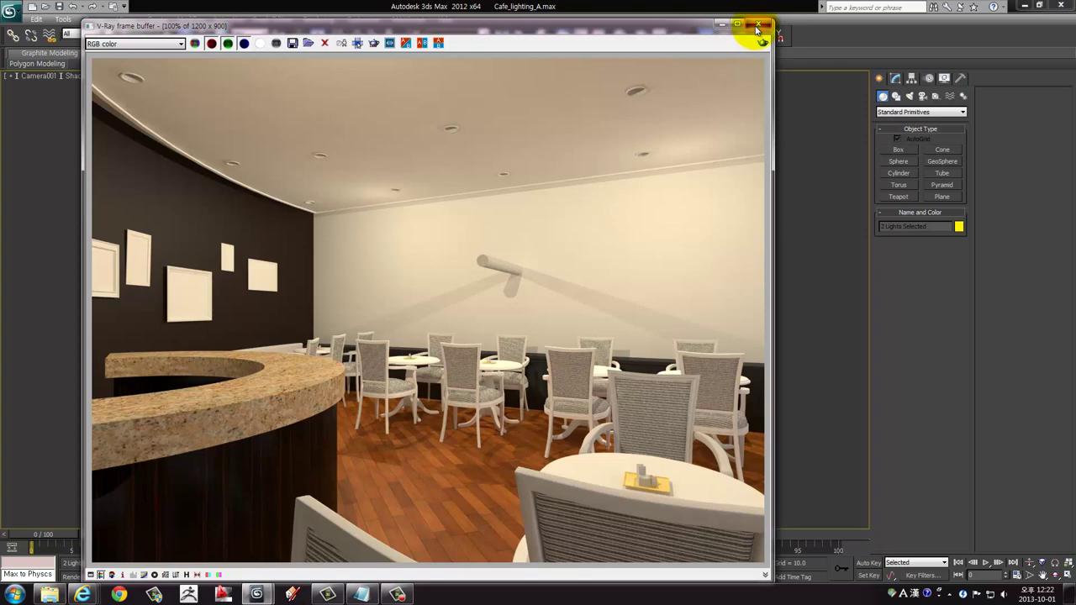
Close the render window and turn on V-Ray area shadows for Omni001
left_click(757, 27)
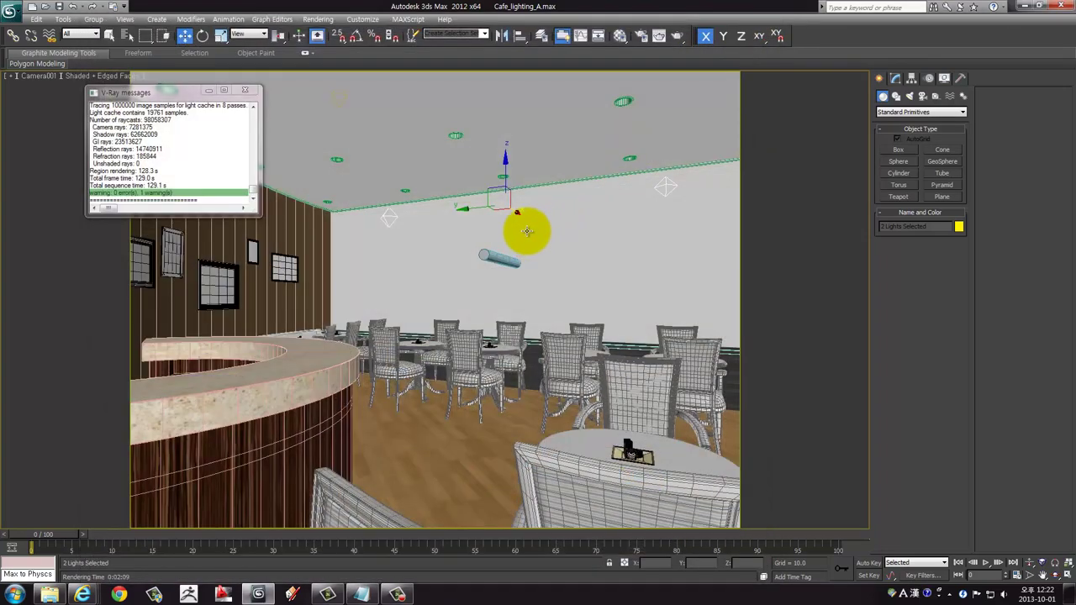
left_click(386, 217)
left_click(897, 78)
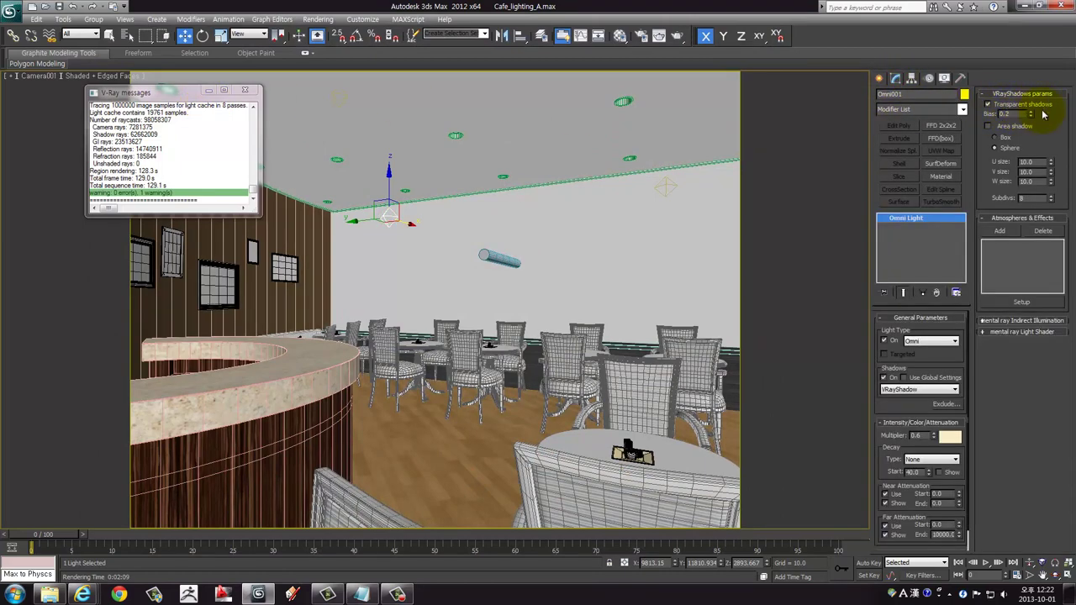
left_click(987, 126)
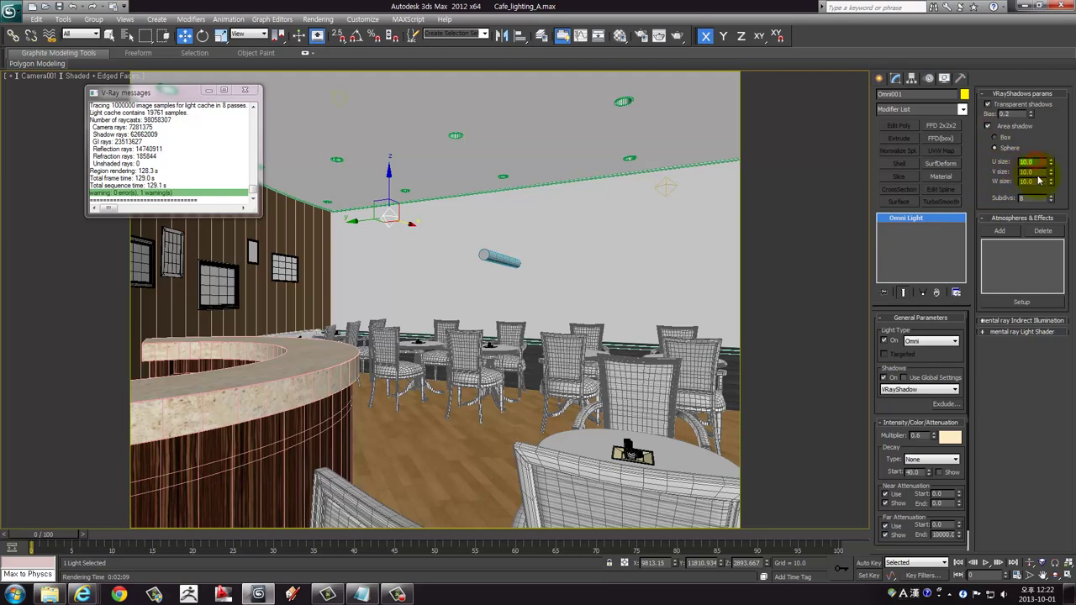
left_click(1027, 181)
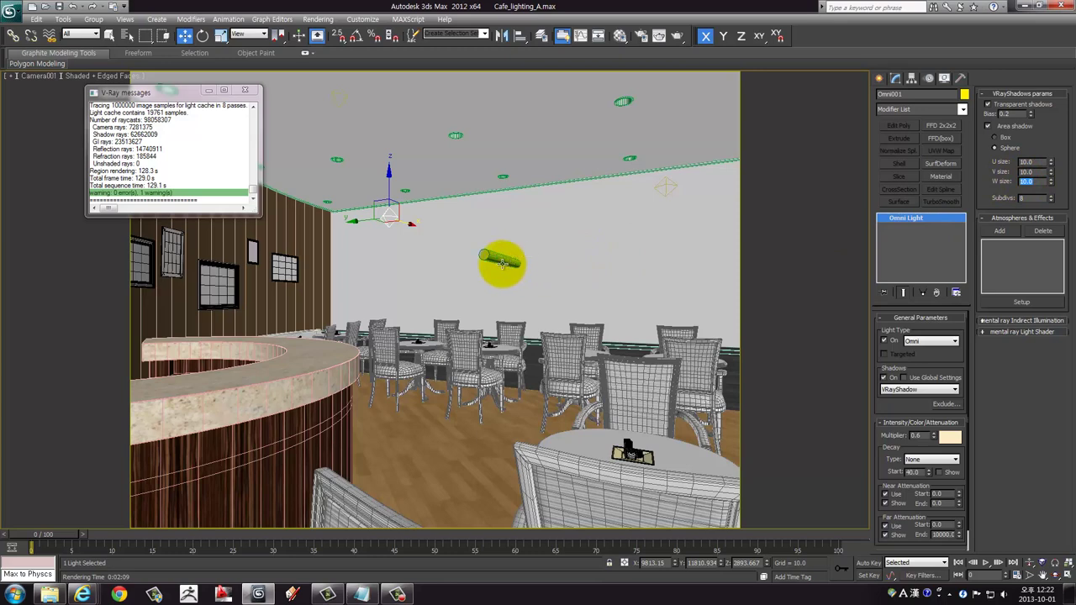
Set Omni001's sphere area shadow U, V and W sizes to 100
left_click(496, 258)
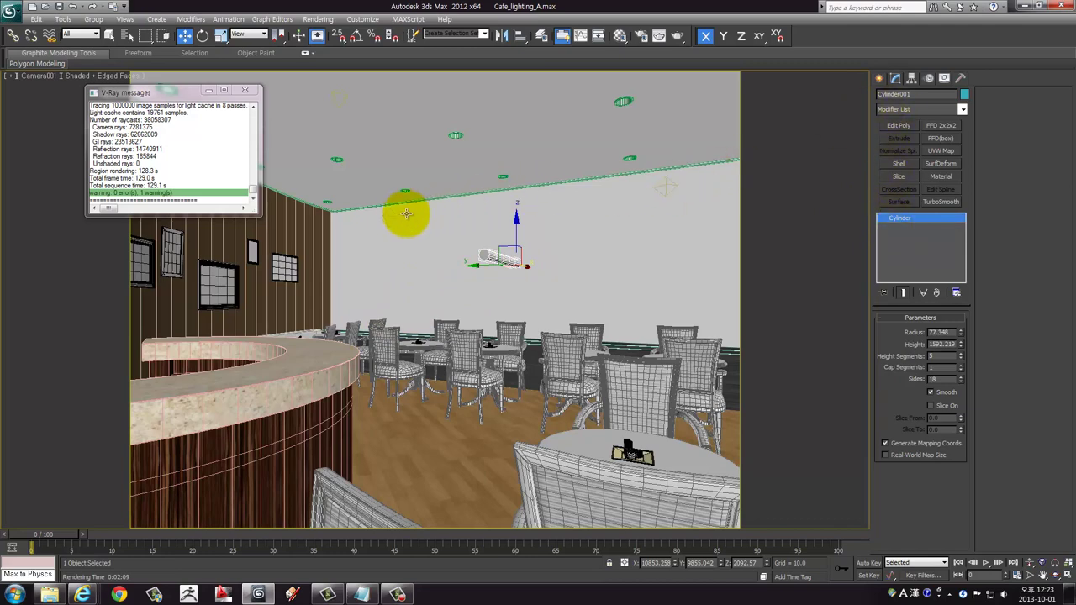
left_click(406, 215)
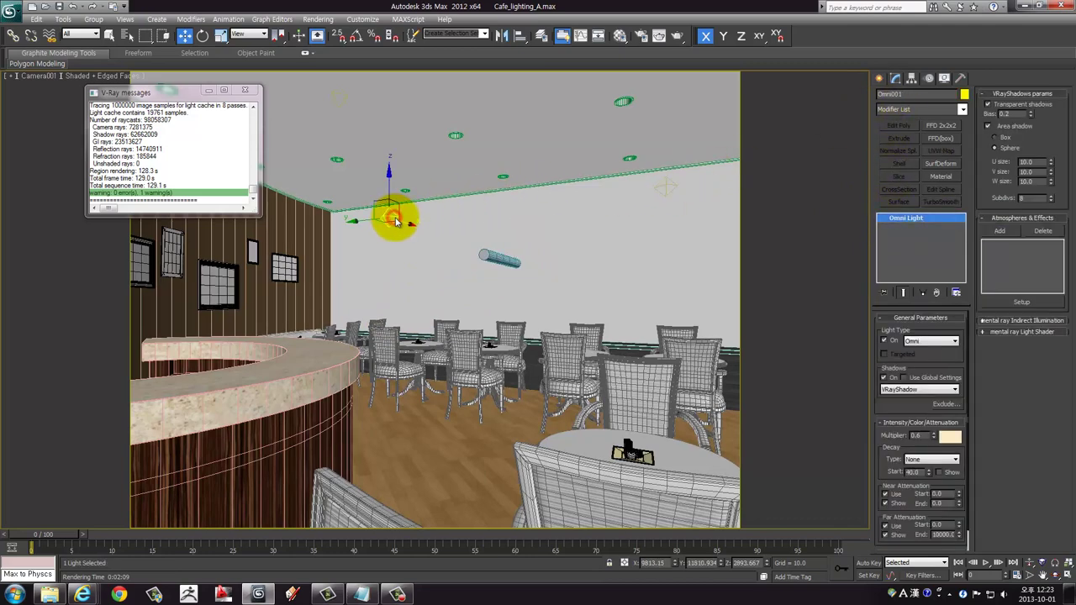
double_click(1040, 160)
double_click(1035, 172)
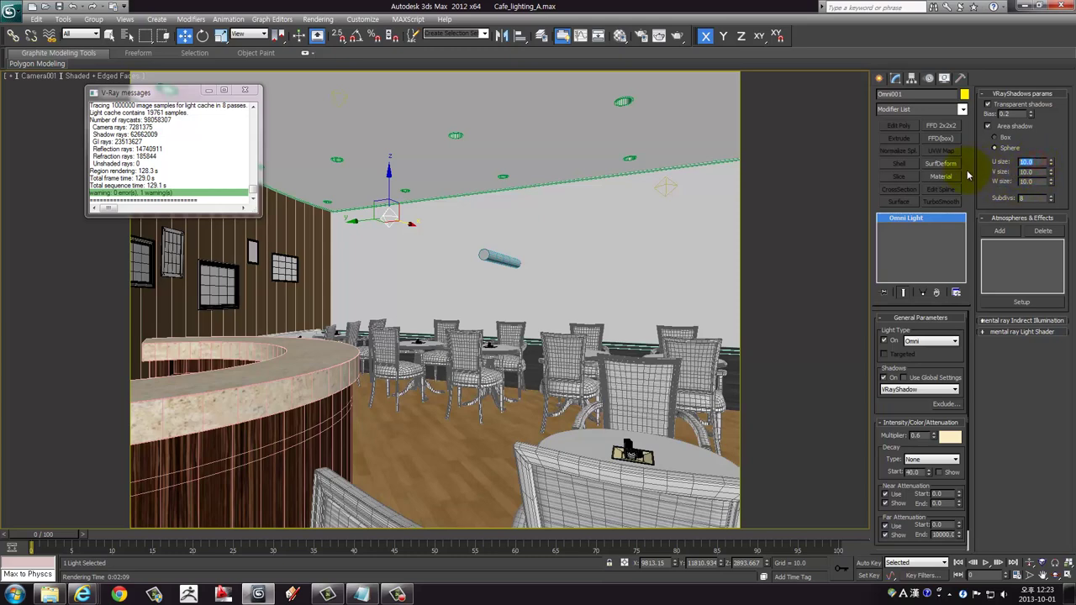
type("100")
double_click(1036, 182)
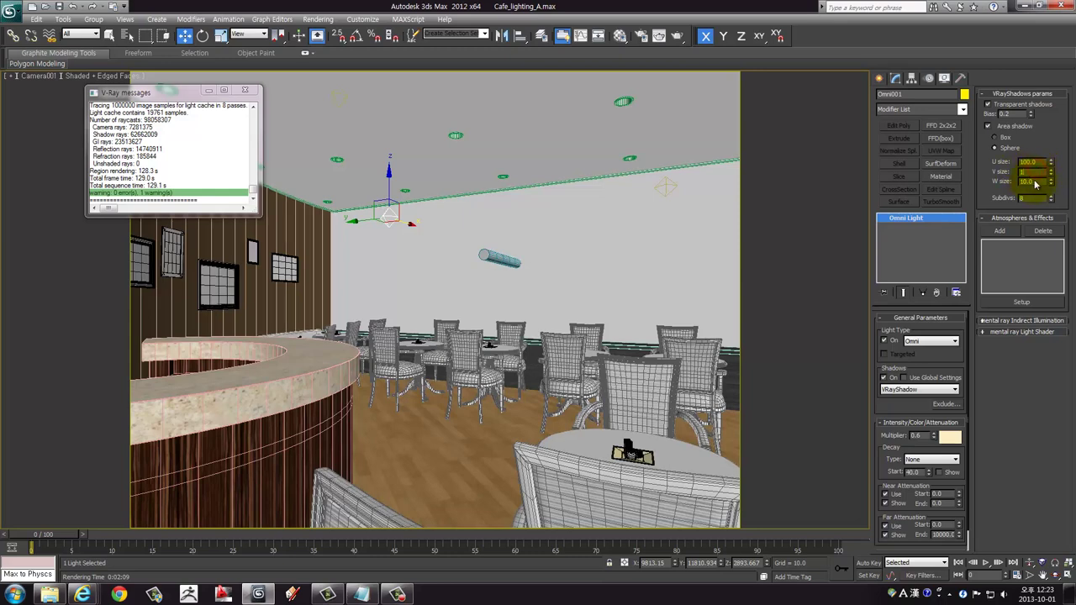
type("1")
key("Return")
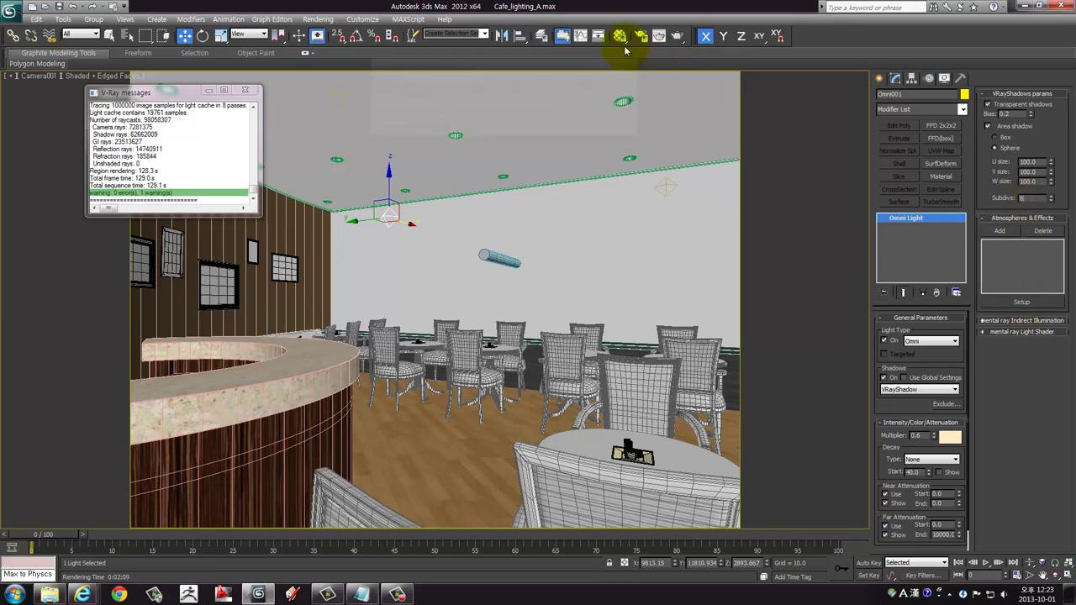
Re-render the café and zoom in on the wall lamp's softer, blurred shadow
left_click(676, 36)
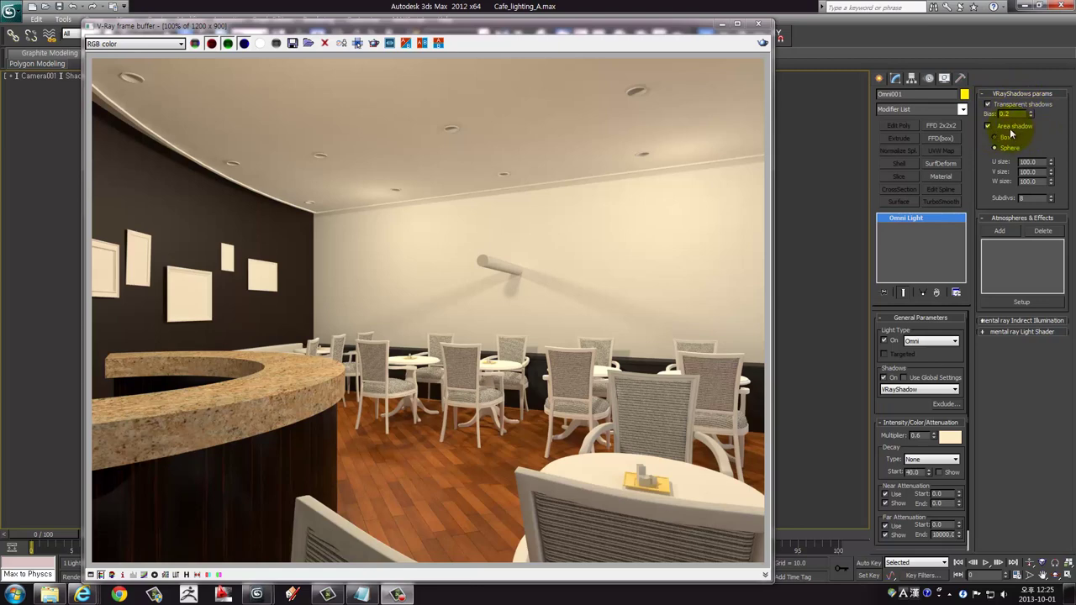
left_click(539, 281)
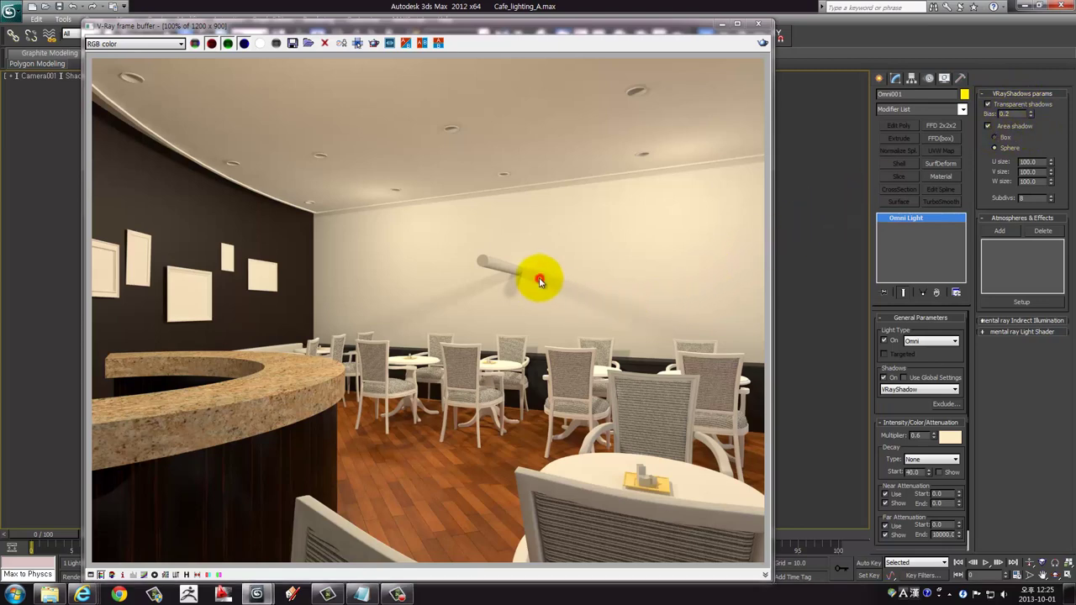
scroll(538, 281, "up", 1)
scroll(539, 280, "up", 1)
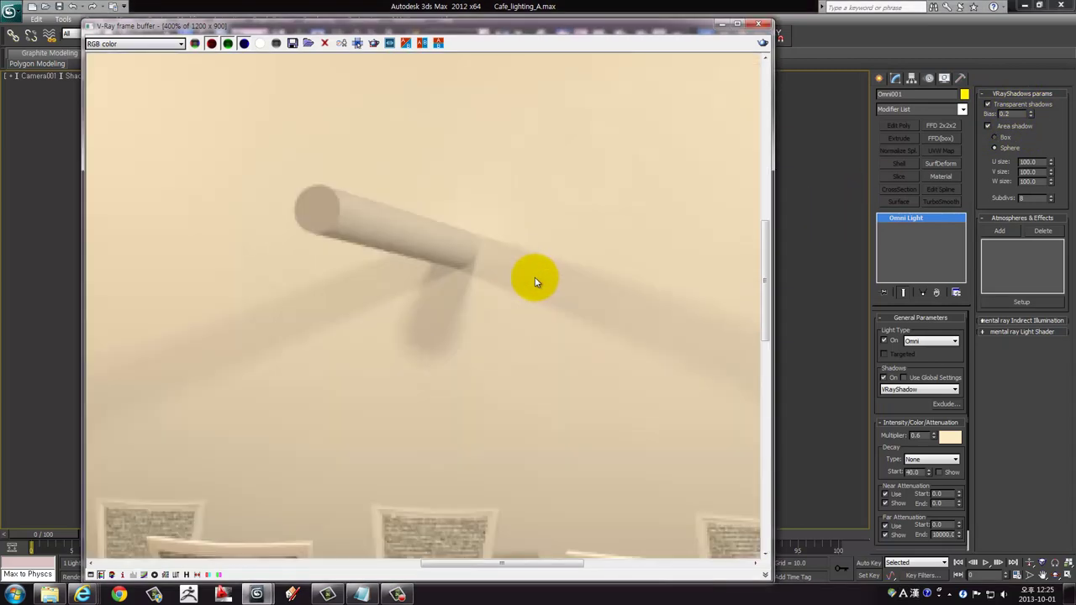
scroll(424, 320, "down", 1)
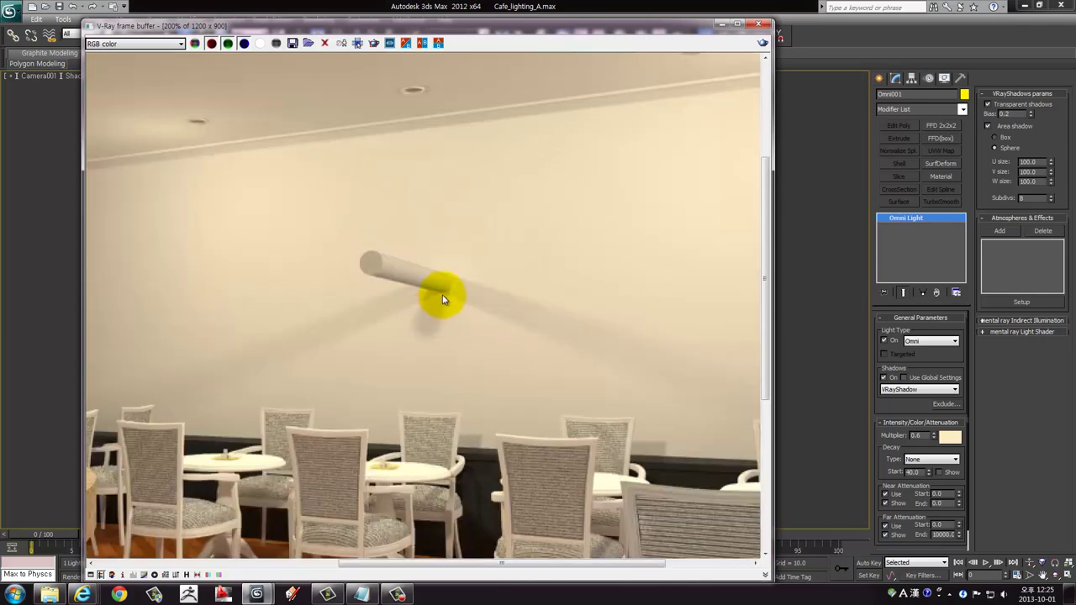
scroll(443, 299, "down", 1)
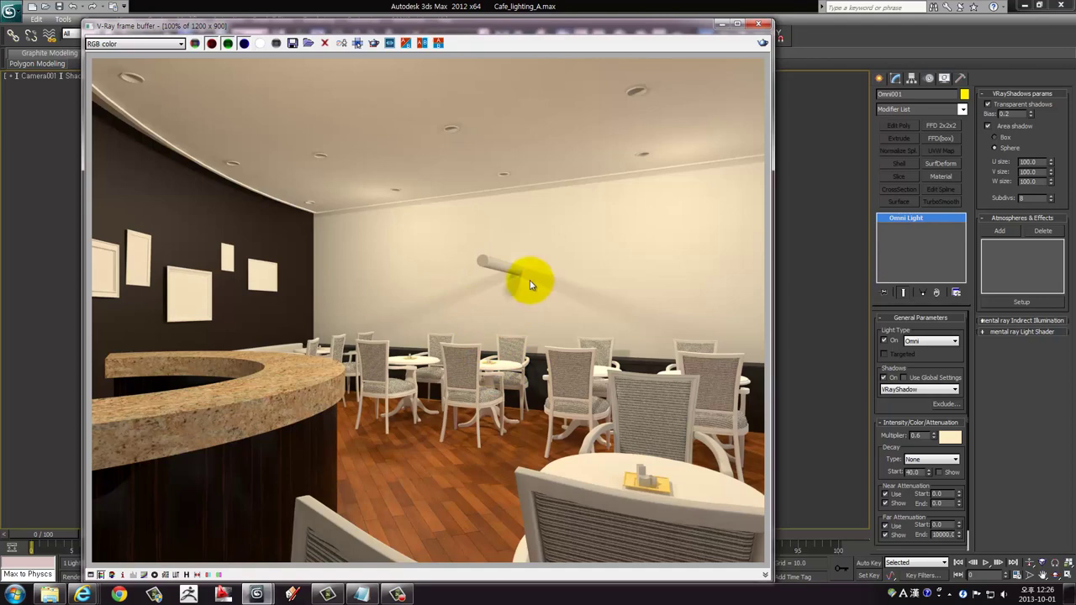
scroll(526, 280, "up", 1)
scroll(500, 283, "down", 1)
scroll(454, 449, "up", 1)
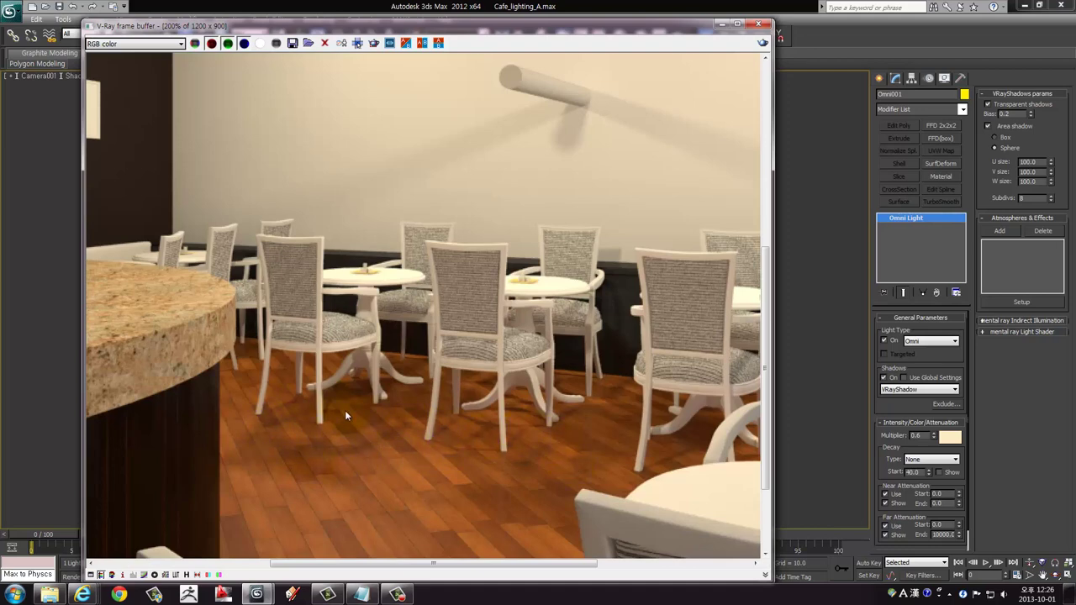
scroll(344, 410, "down", 1)
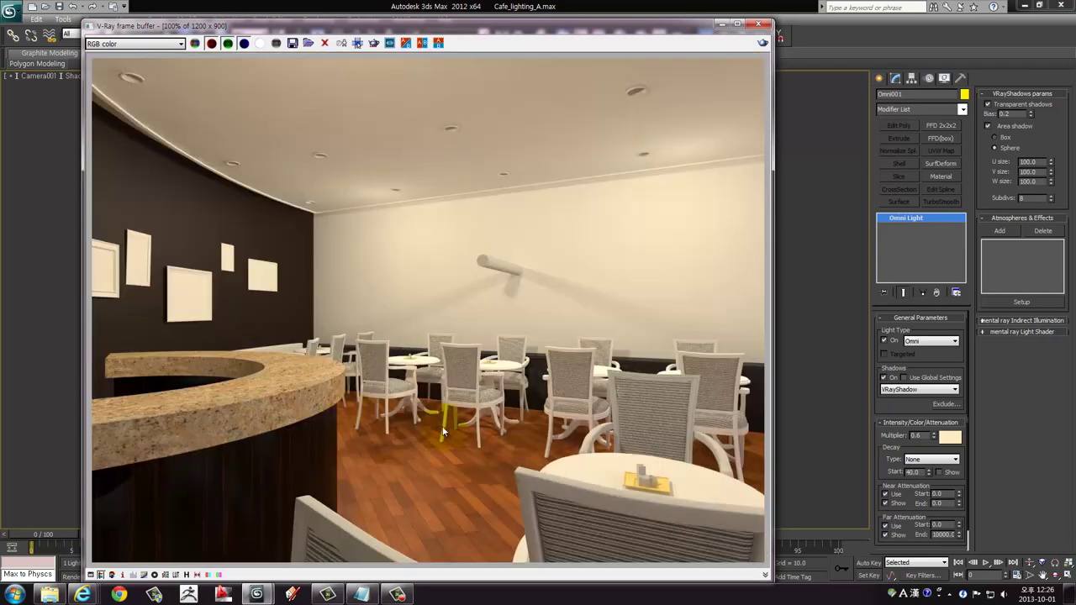
scroll(507, 274, "up", 2)
scroll(503, 298, "up", 1)
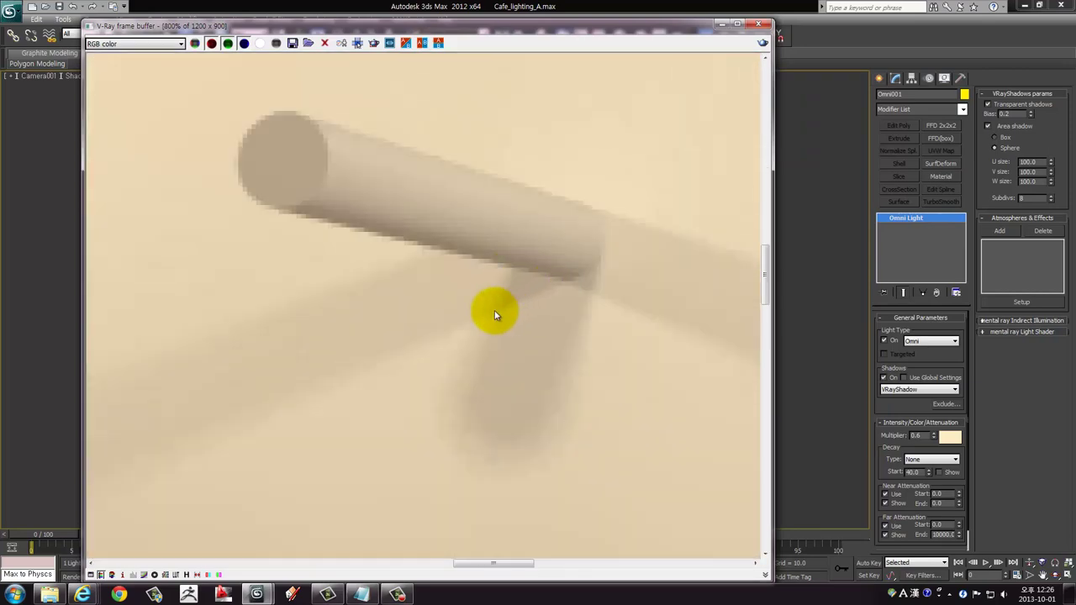
scroll(561, 318, "down", 2)
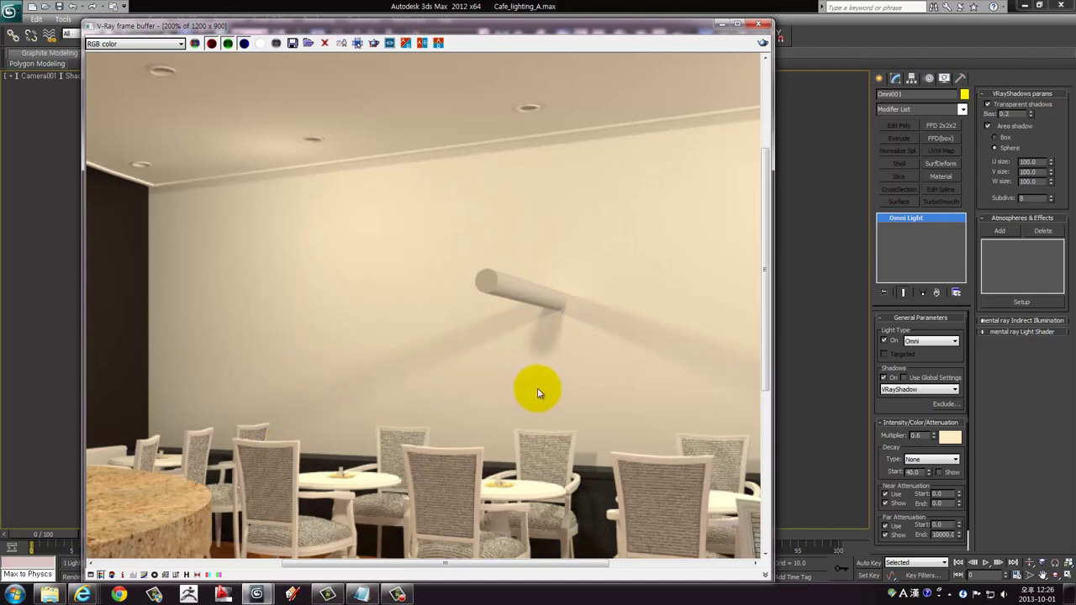
scroll(559, 330, "up", 1)
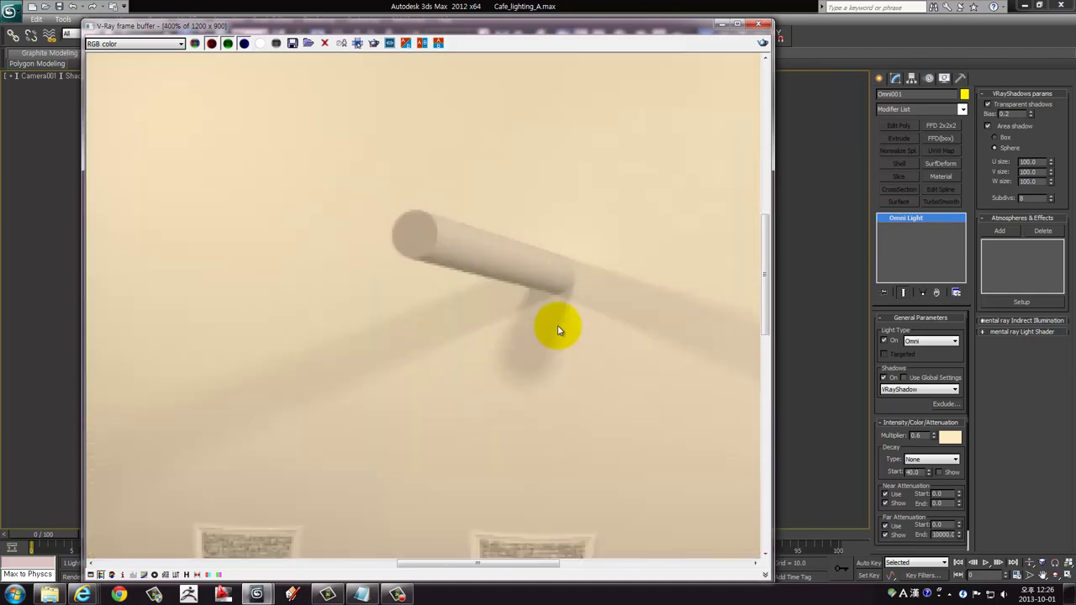
scroll(541, 365, "up", 1)
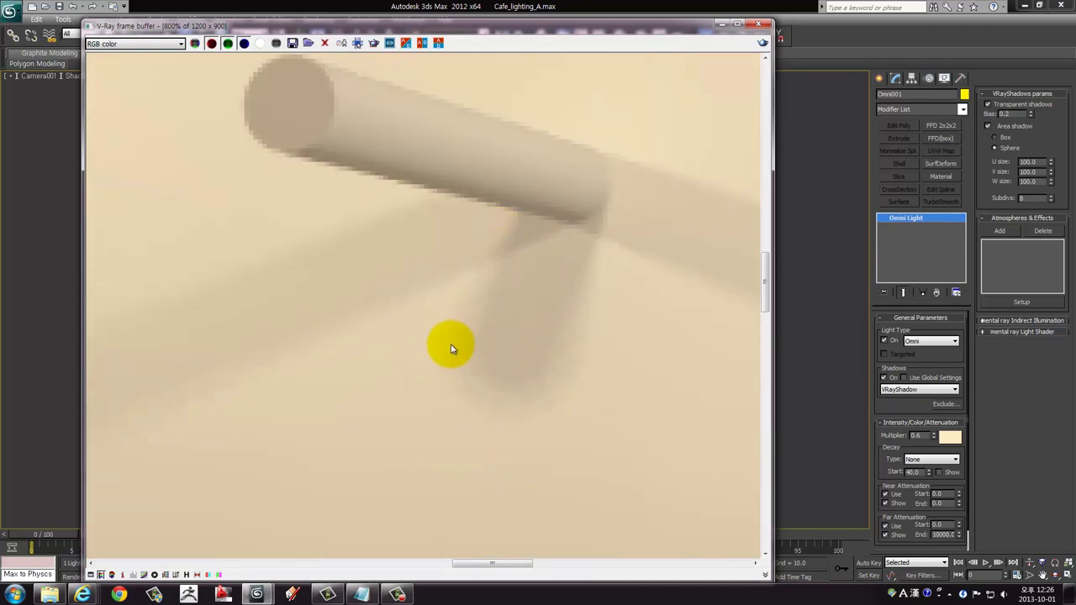
scroll(451, 349, "down", 1)
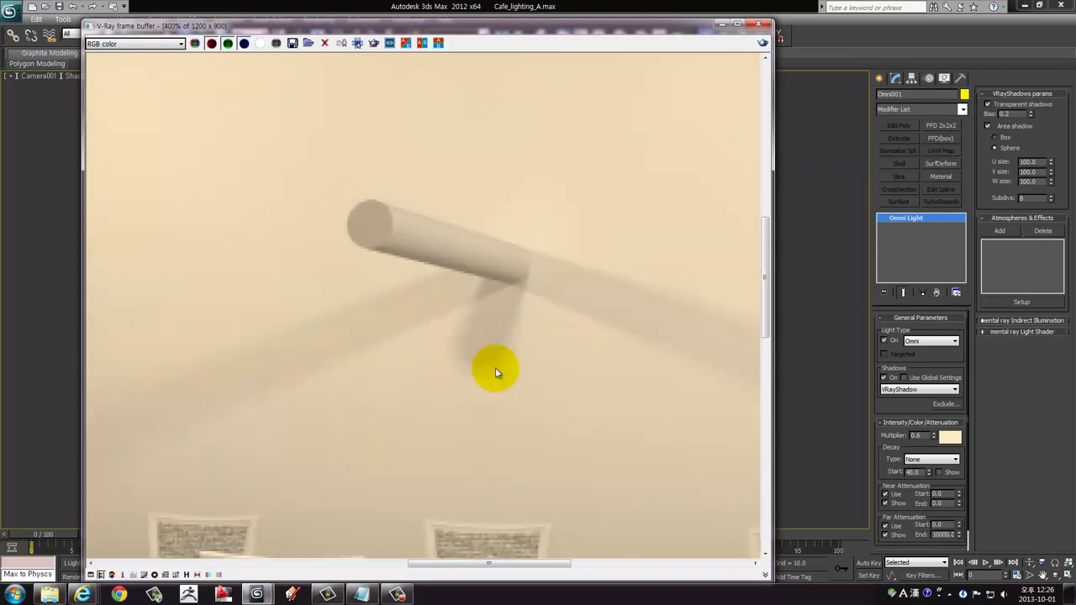
scroll(454, 336, "down", 1)
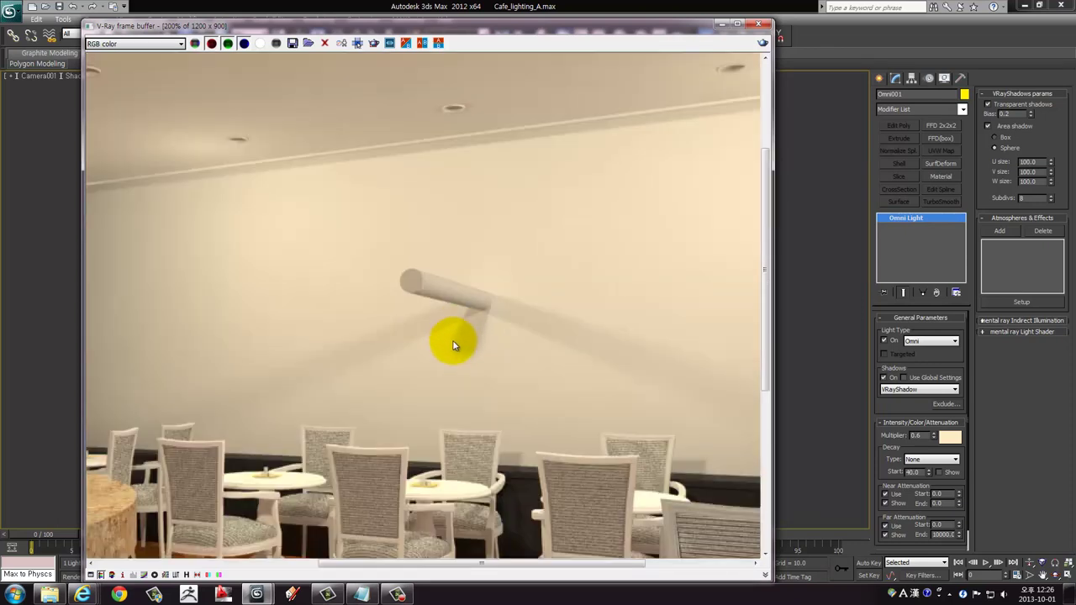
scroll(639, 361, "down", 1)
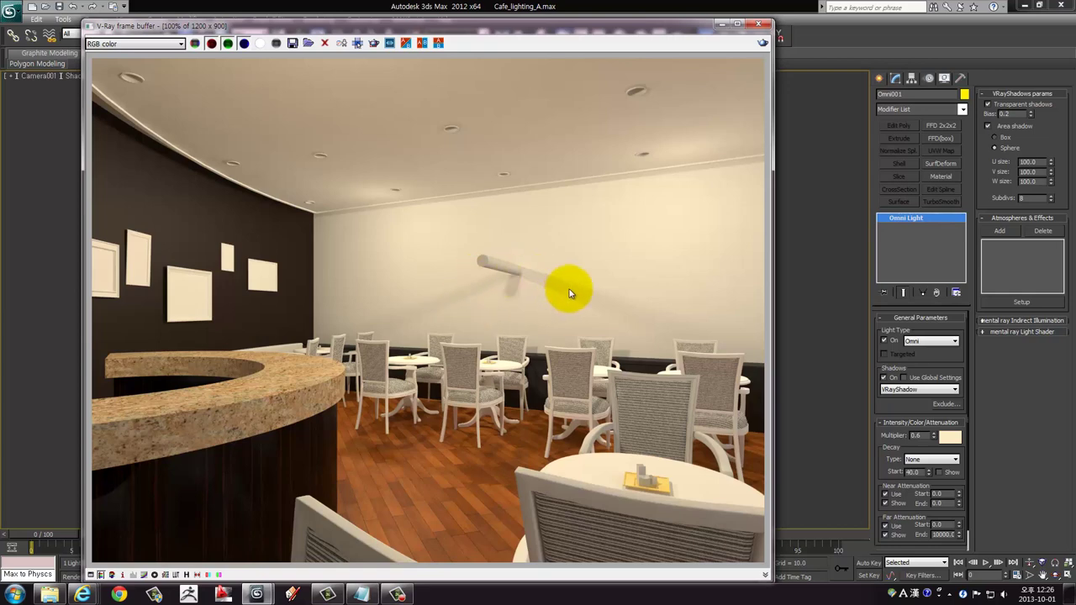
Change Omni001's area shadow subdivisions from 8 to 48
left_click(1021, 197)
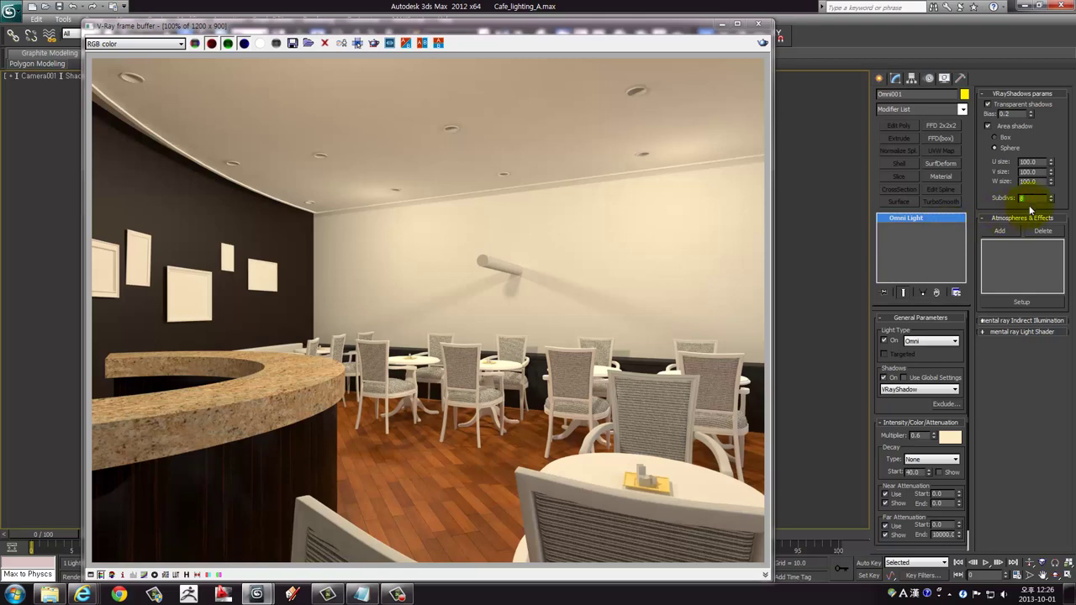
left_click(1032, 198)
type("2")
type("48")
left_click(759, 25)
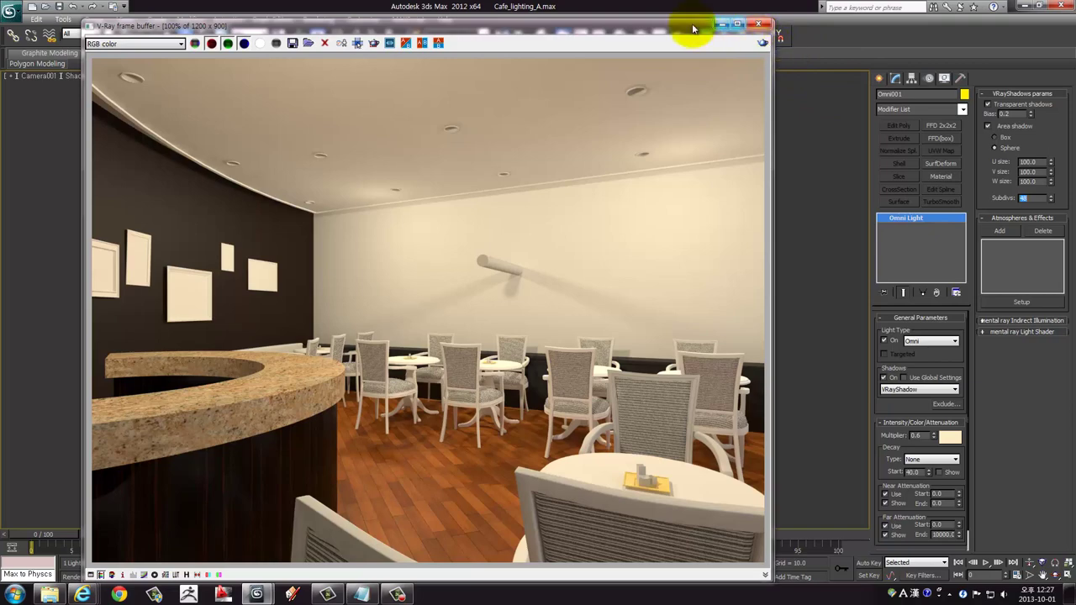
Move the frame buffer aside and zoom in to inspect the wall cylinder's 48-subdivision shadow
mouse_move(672, 26)
left_mouse_down()
mouse_move(589, 24)
mouse_move(637, 55)
left_mouse_up()
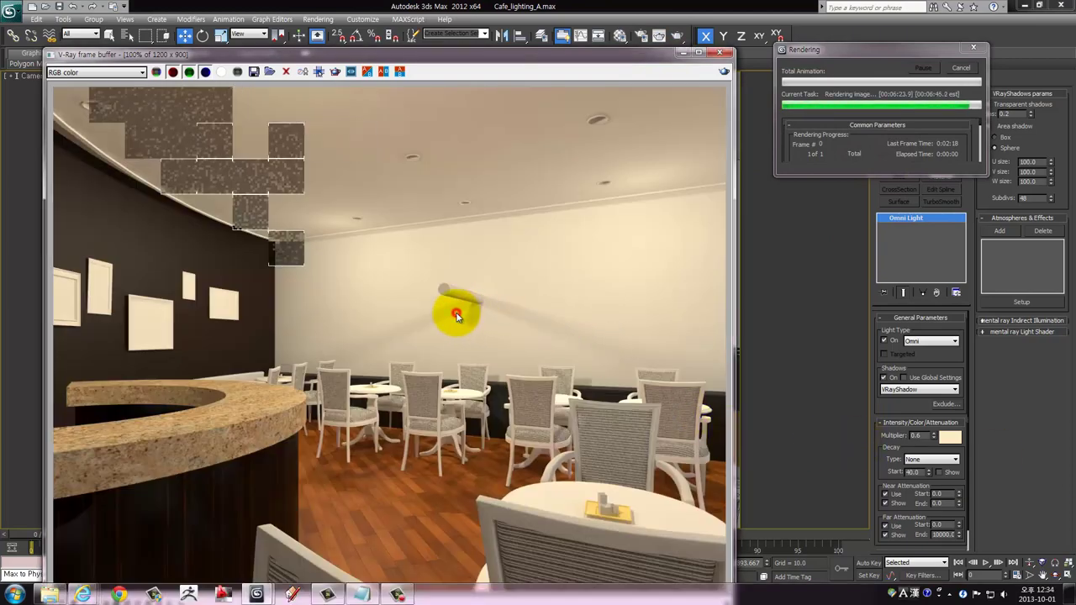
scroll(495, 363, "up", 1)
scroll(495, 363, "up", 1)
scroll(411, 142, "up", 1)
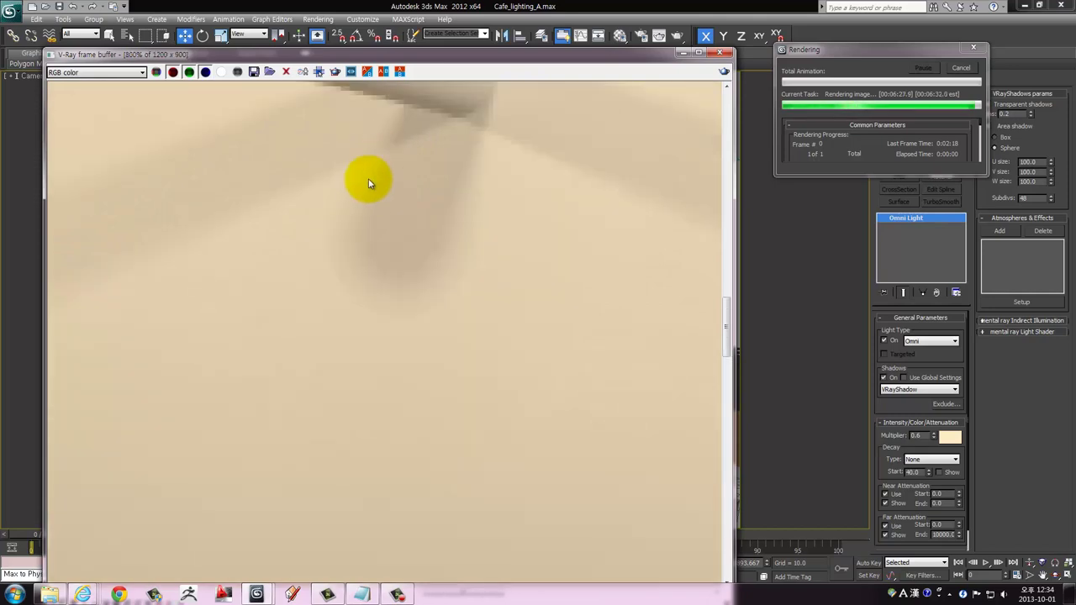
scroll(442, 249, "down", 1)
scroll(442, 249, "down", 1)
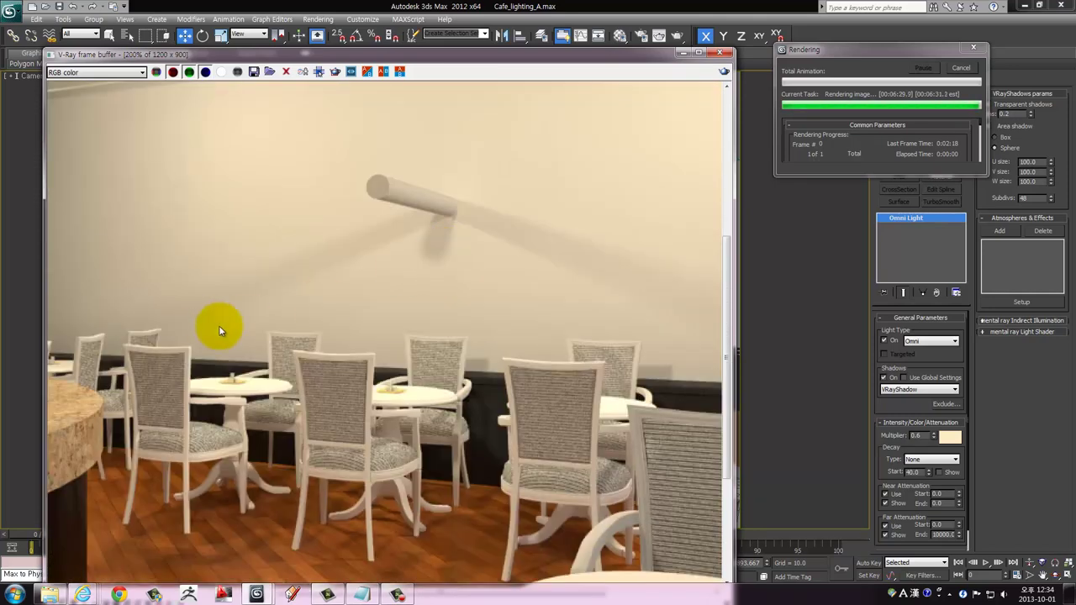
scroll(212, 328, "up", 1)
scroll(210, 328, "up", 1)
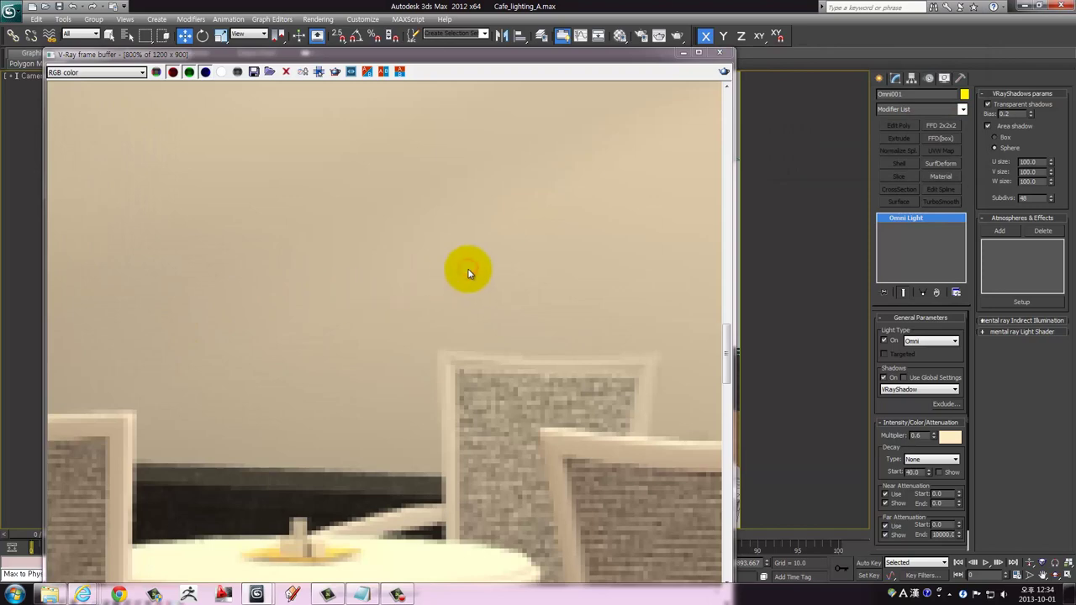
scroll(471, 267, "down", 1)
scroll(475, 250, "down", 1)
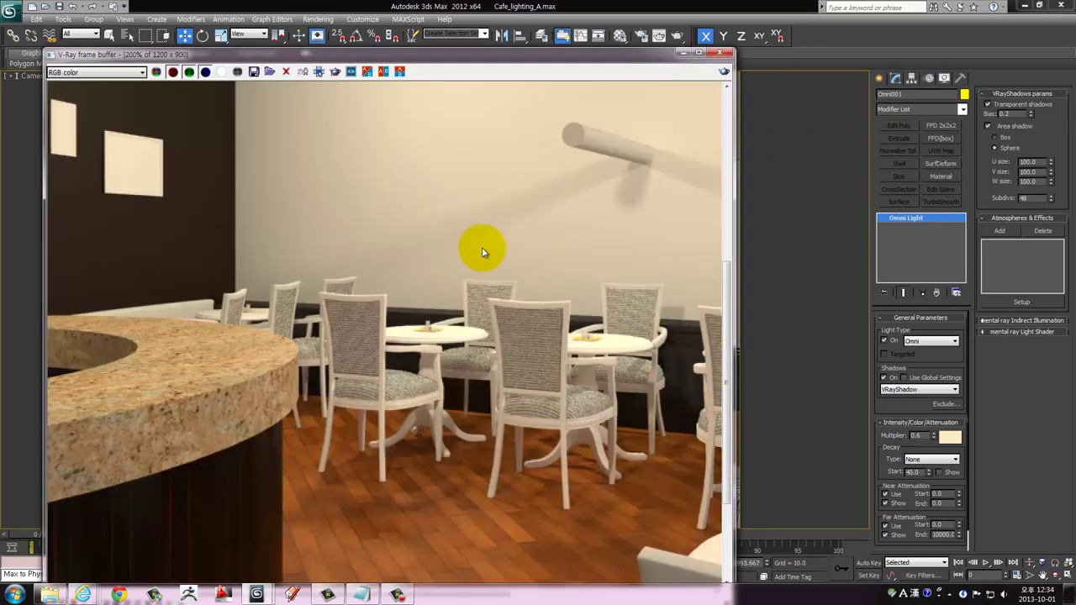
scroll(492, 244, "down", 1)
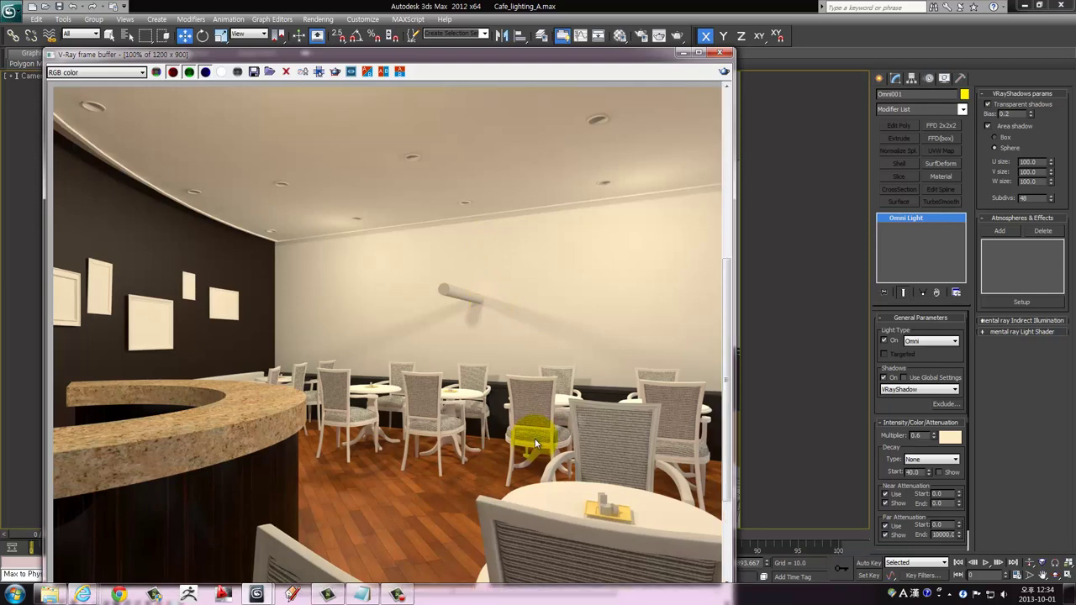
scroll(535, 439, "up", 1)
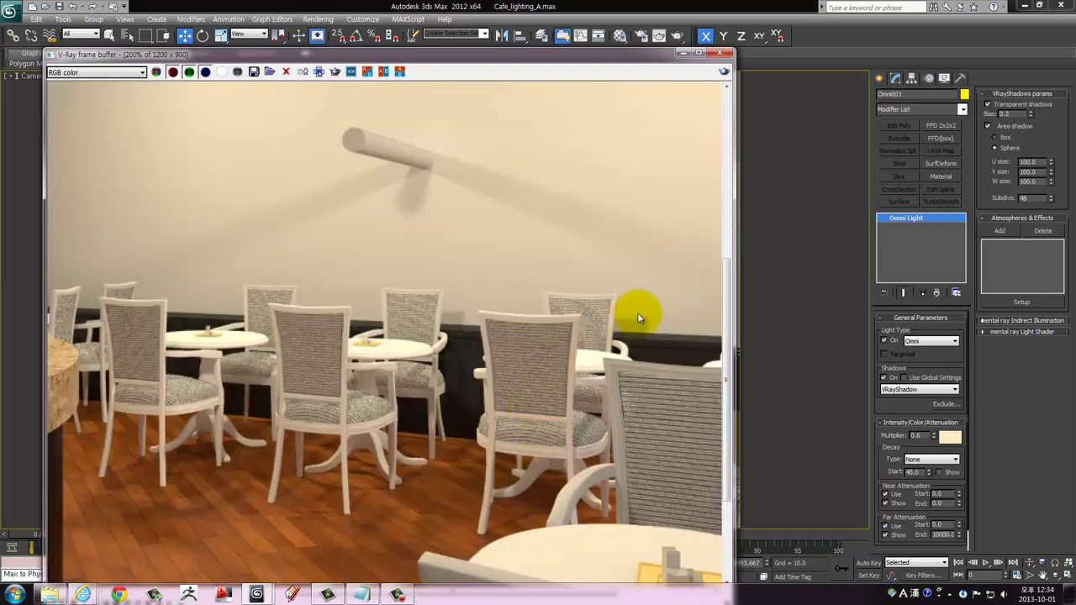
scroll(538, 323, "down", 1)
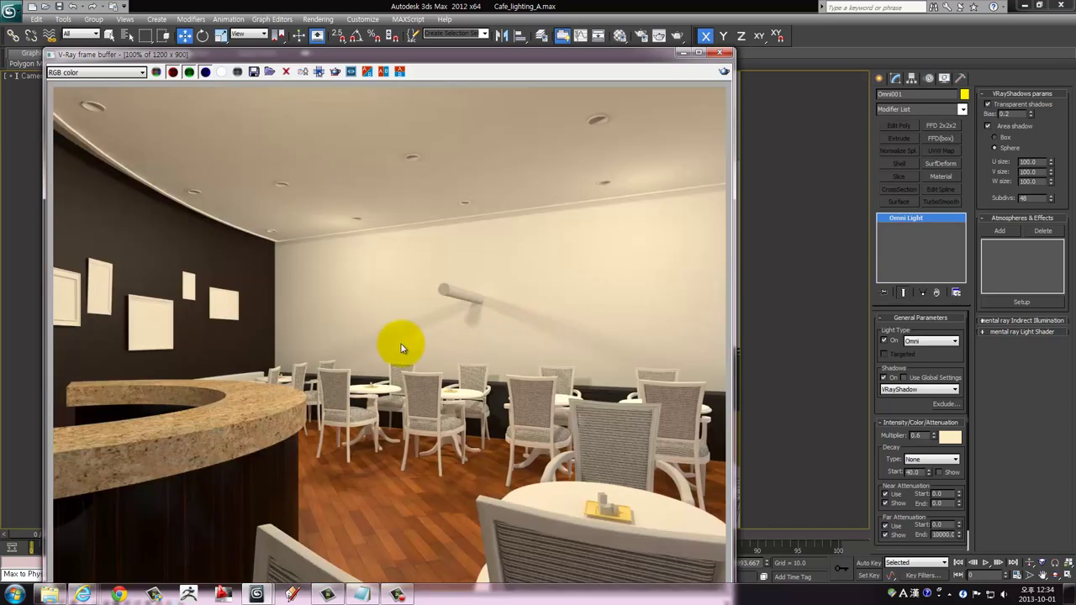
scroll(433, 333, "up", 1)
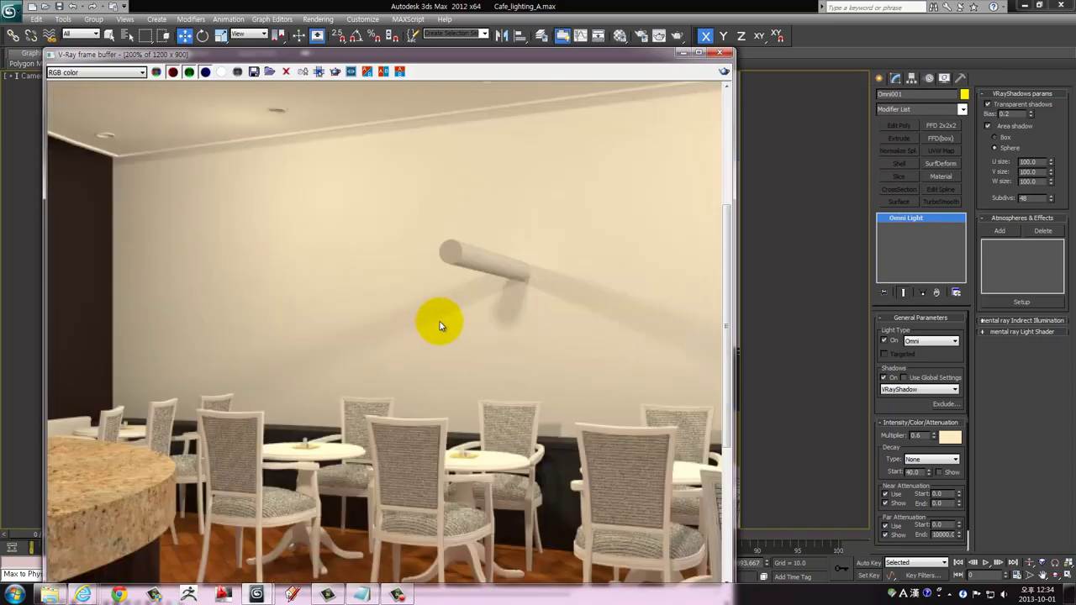
scroll(489, 294, "down", 1)
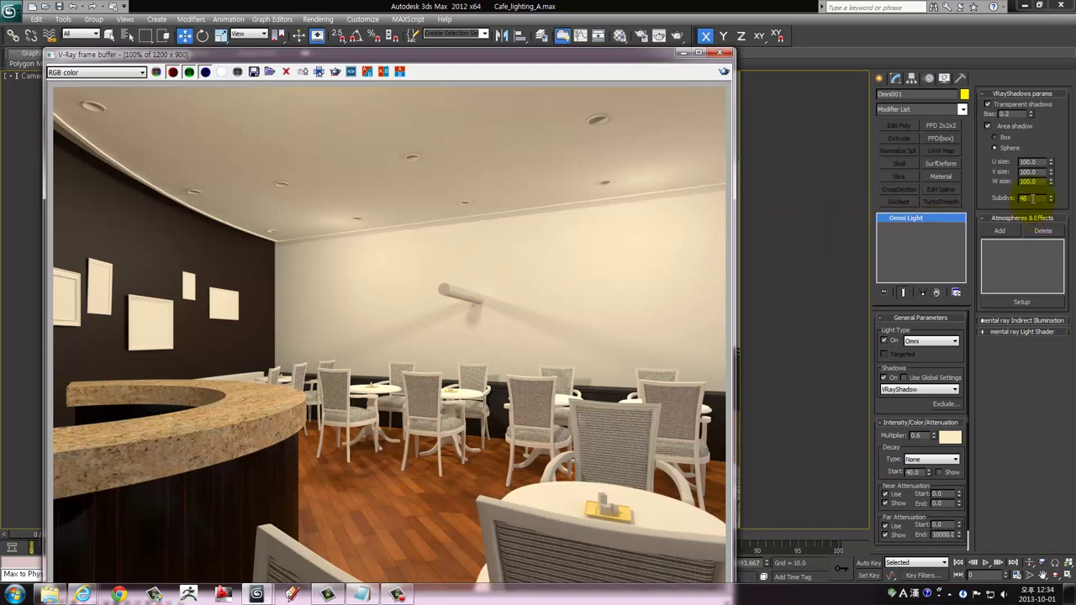
Set the shadow subdivisions back to 8 and close the rendered image window
left_click(1029, 199)
type("8")
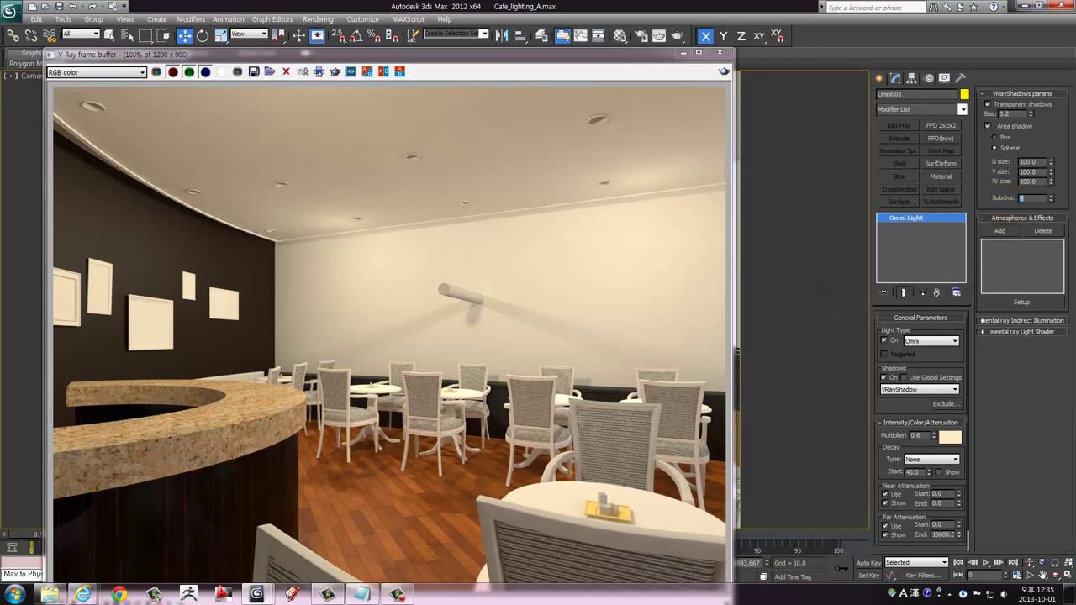
scroll(923, 420, "down", 1)
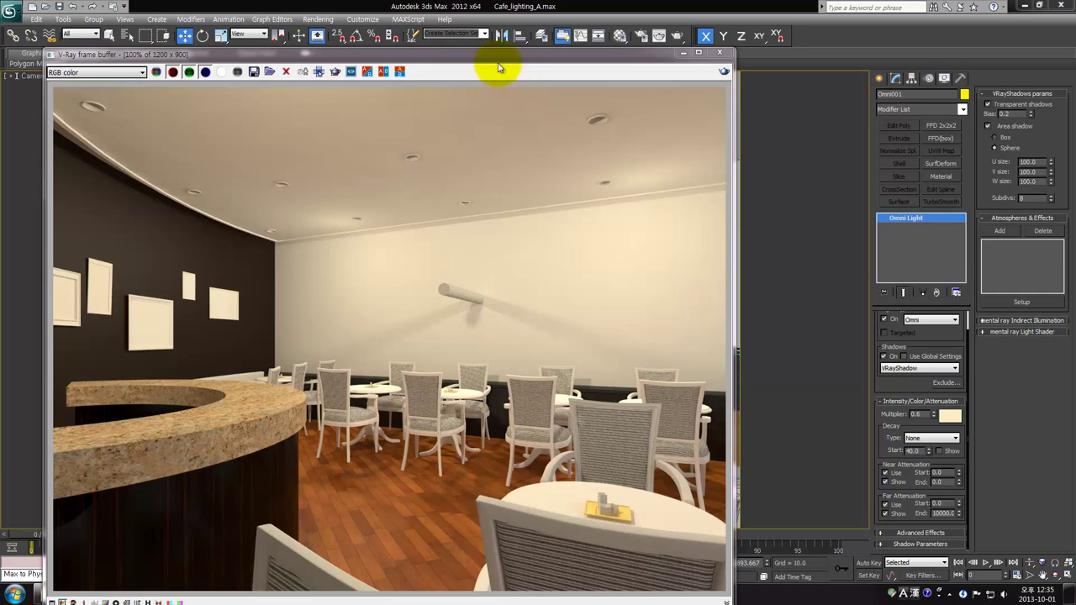
left_click_drag(499, 58, 516, 40)
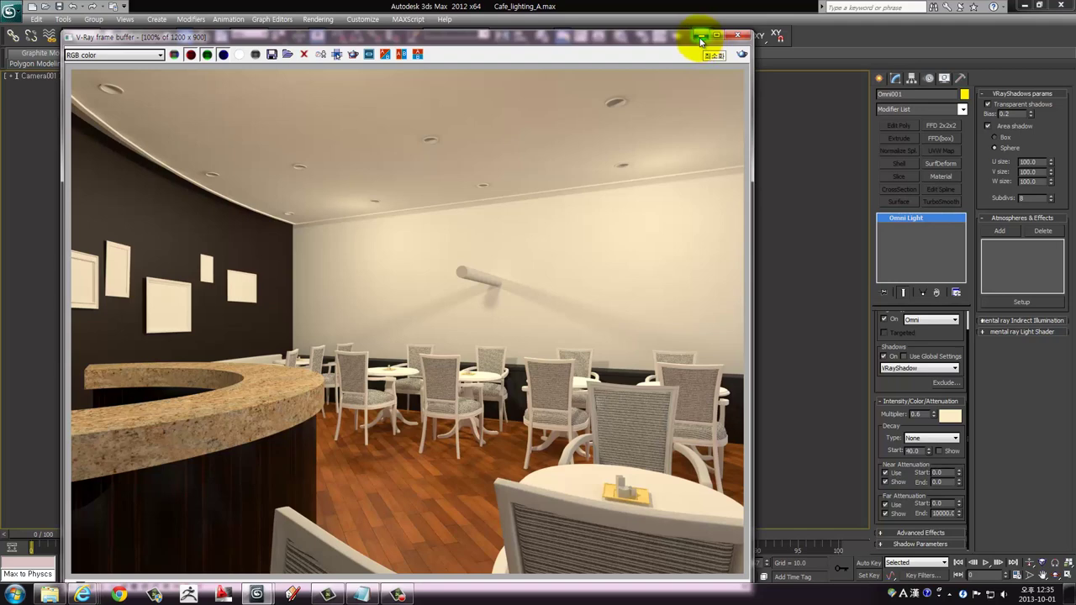
left_click_drag(560, 36, 569, 26)
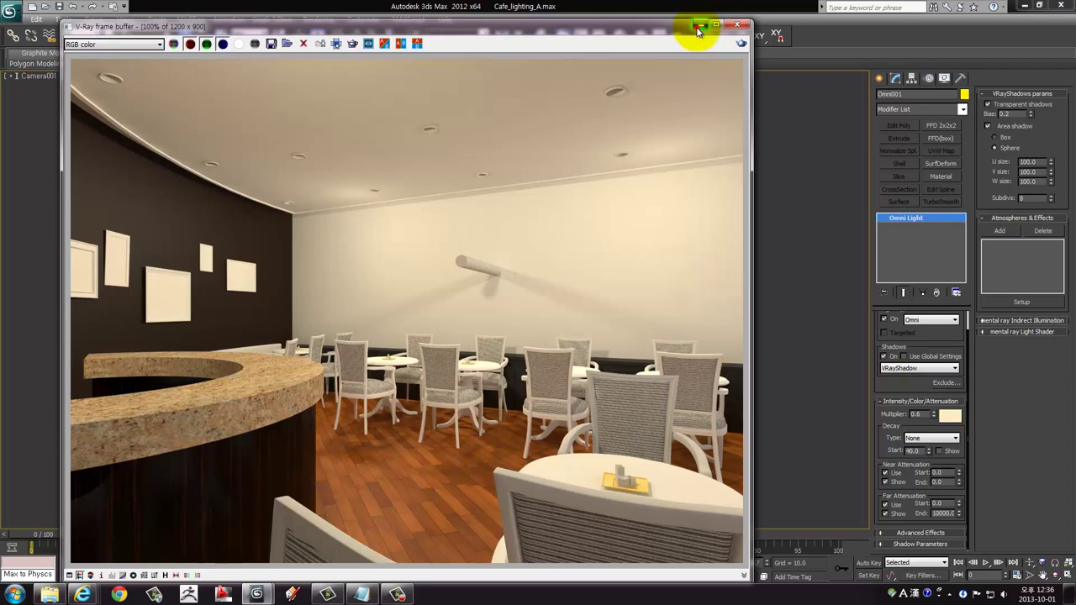
left_click(736, 26)
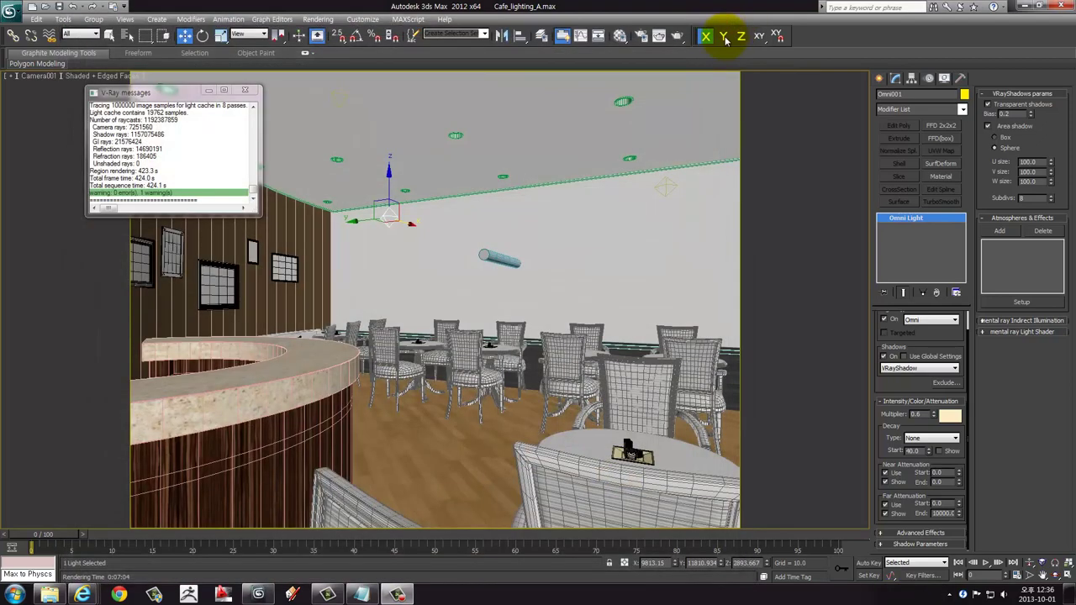
Close the V-Ray messages log and switch Omni001 off and back on
left_click(245, 90)
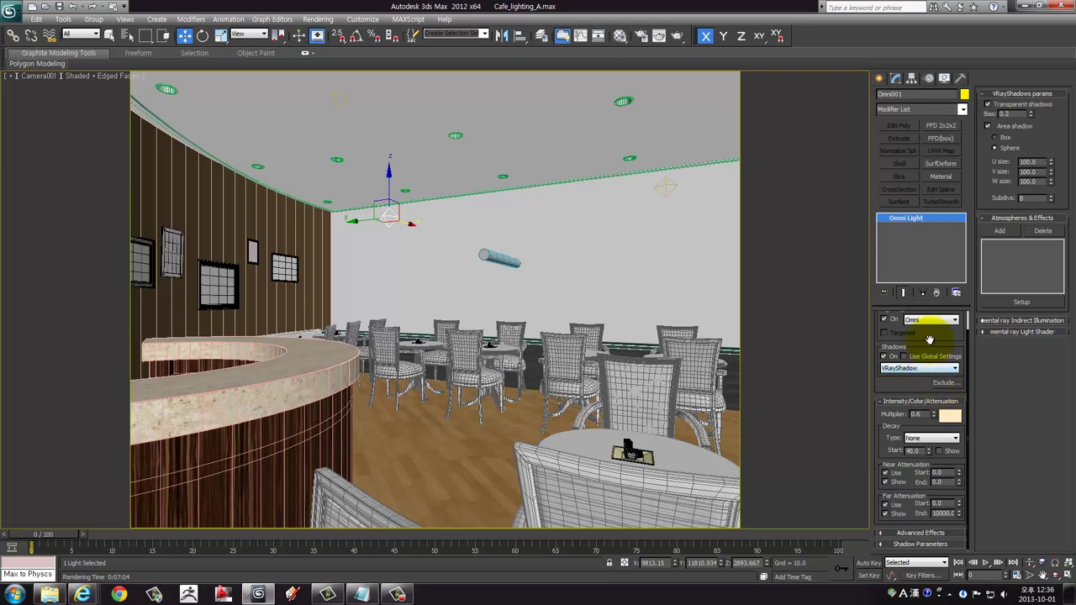
scroll(923, 349, "up", 2)
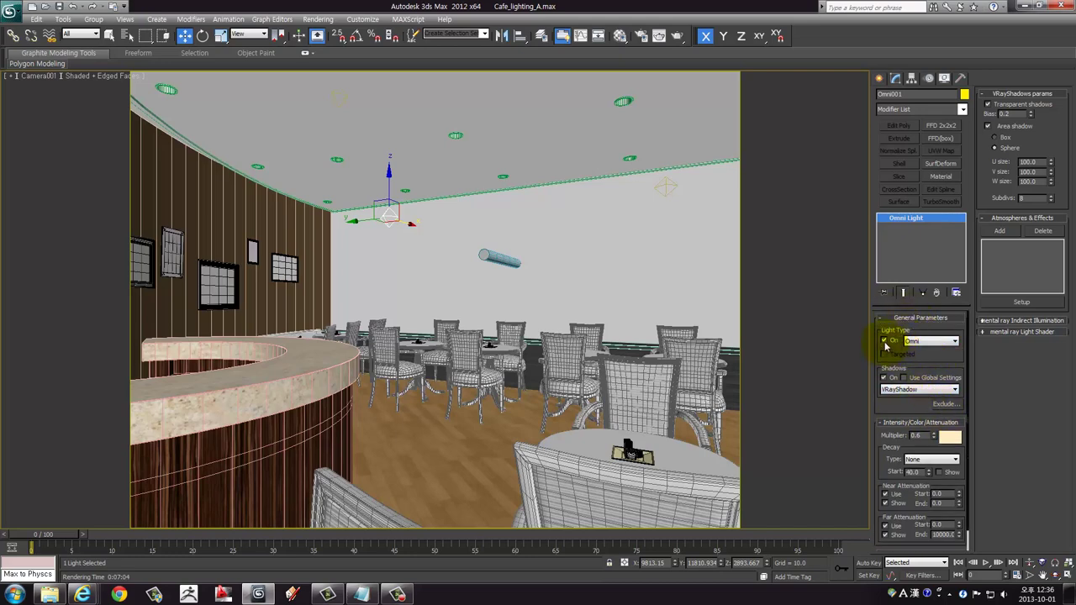
left_click(884, 341)
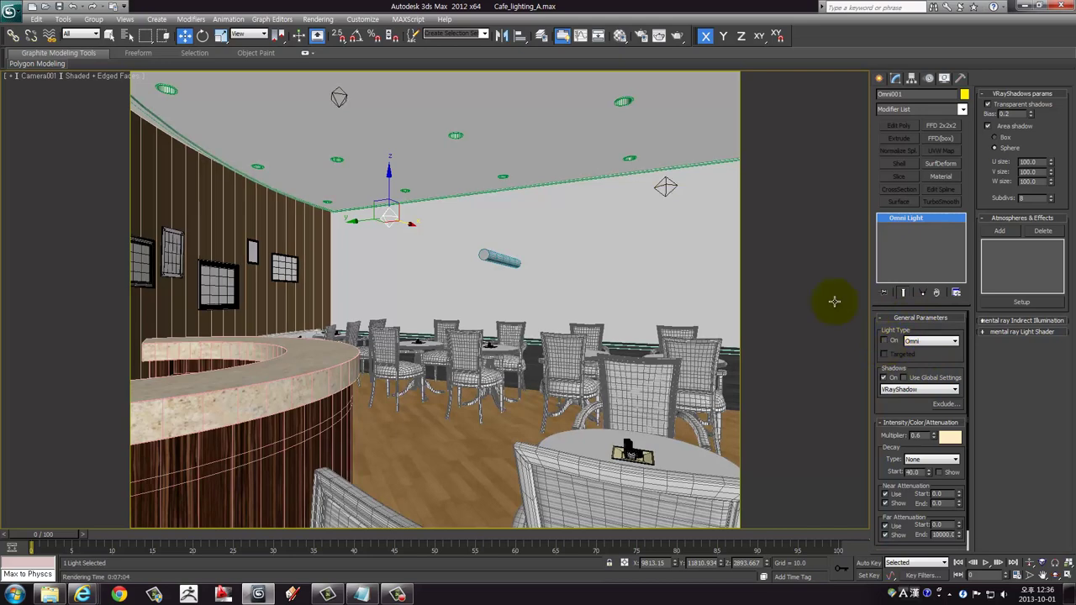
left_click(884, 342)
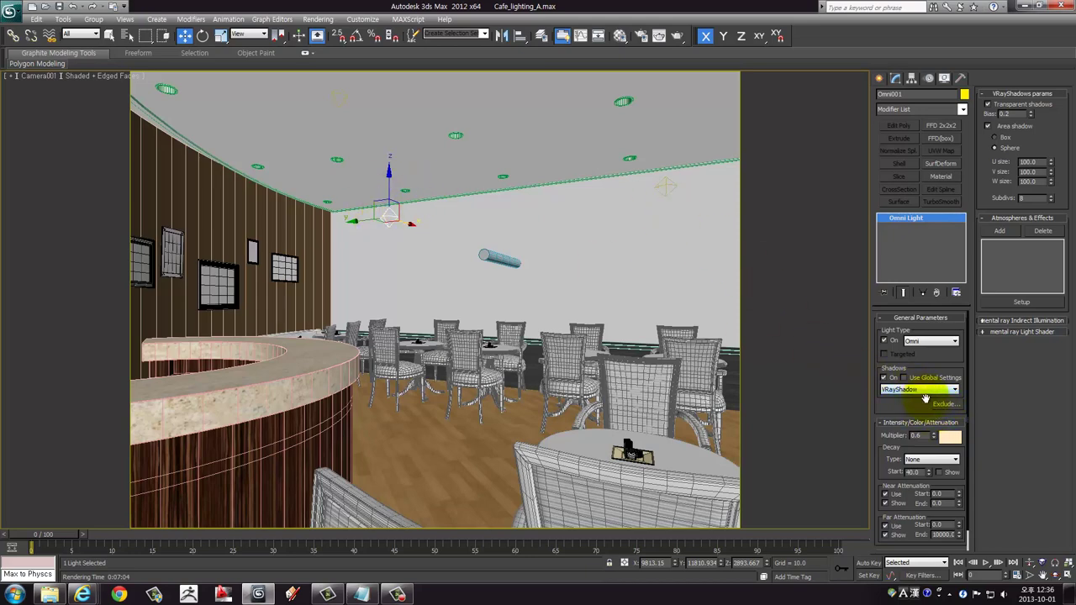
Open and close Omni001's Exclude list unchanged, then select the wall cylinder Cylinder001
left_click(944, 404)
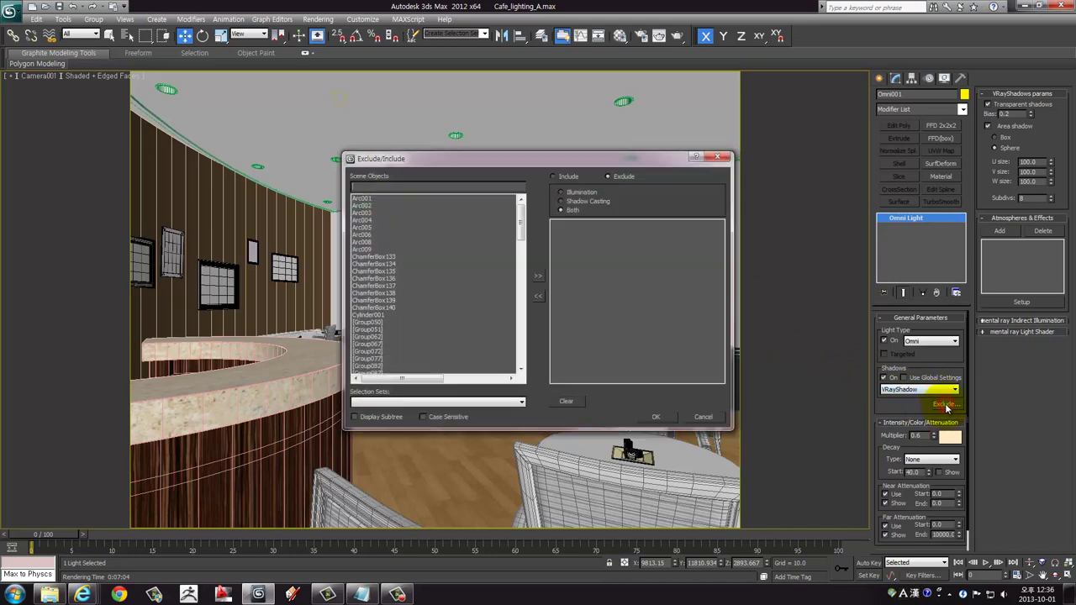
left_click_drag(429, 161, 690, 142)
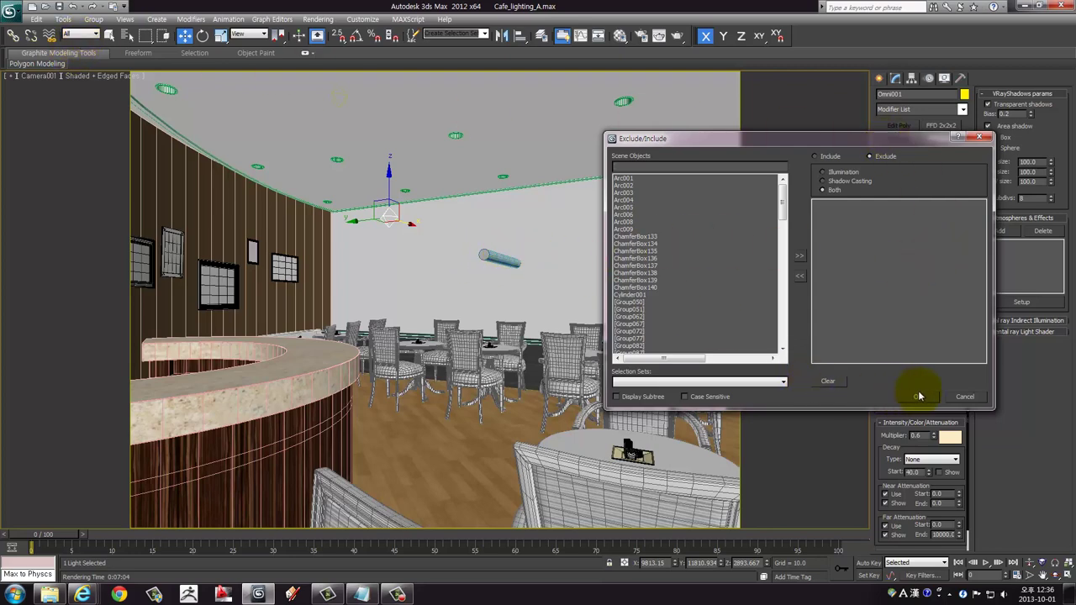
left_click(964, 396)
left_click(485, 259)
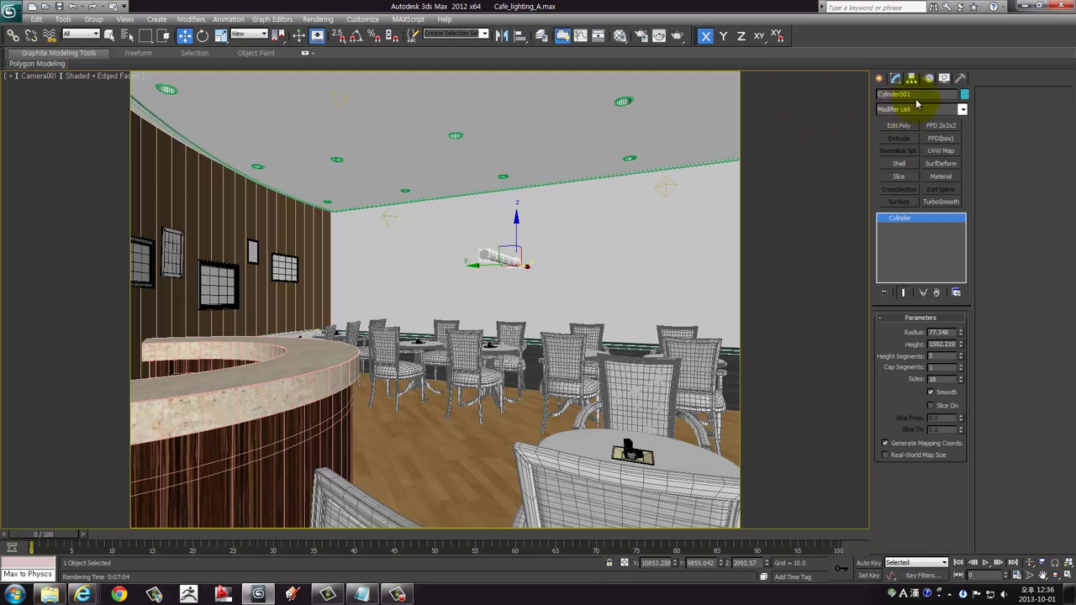
Rename the wall cylinder 000000000 and exclude it from Omni001's illumination and shadows
left_click(920, 95)
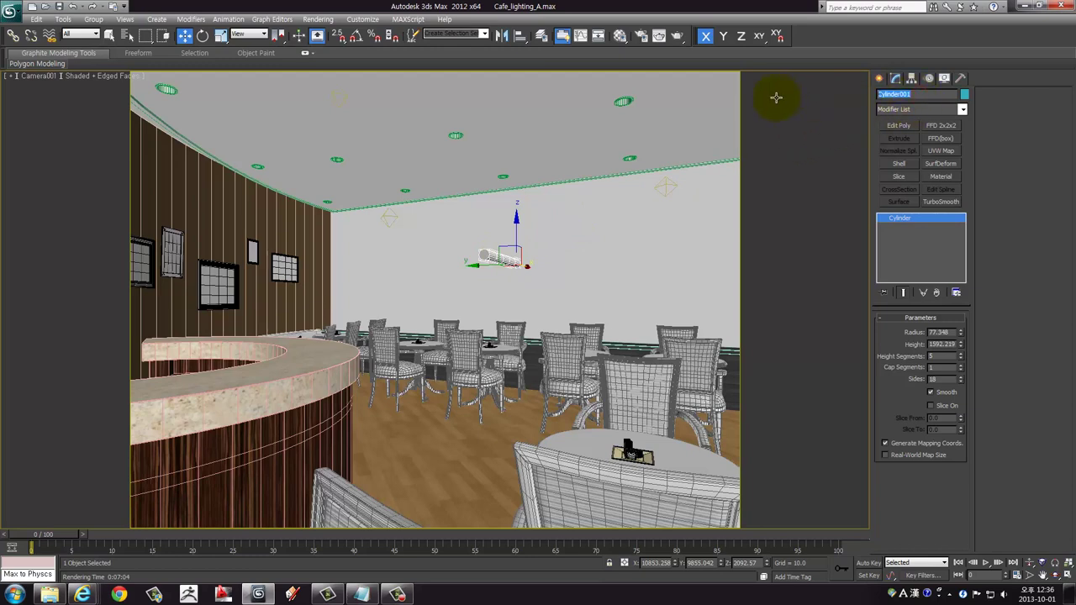
type("000000000")
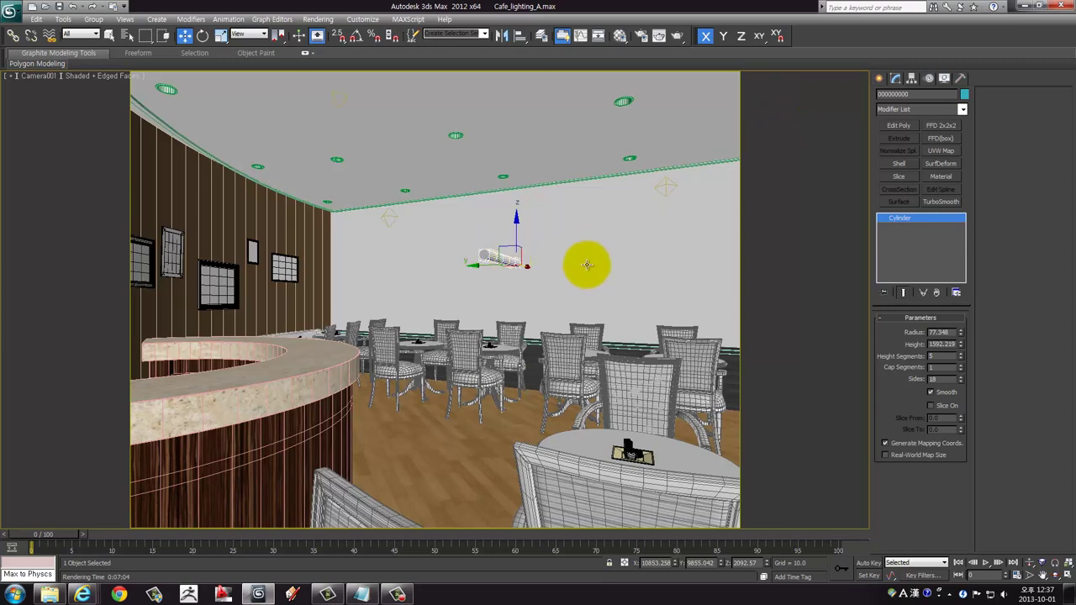
left_click(389, 216)
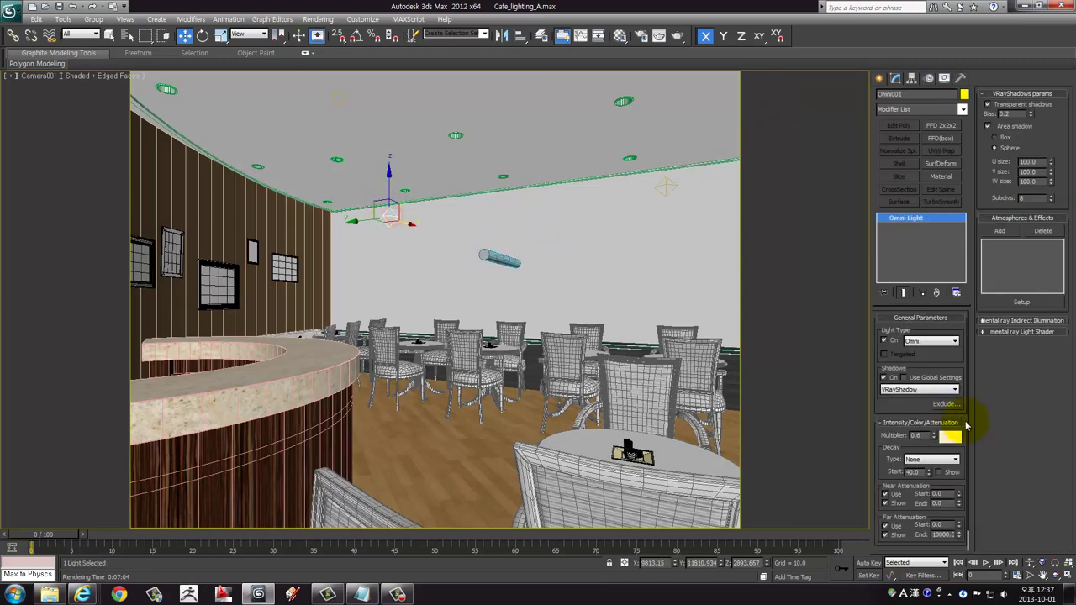
left_click(954, 407)
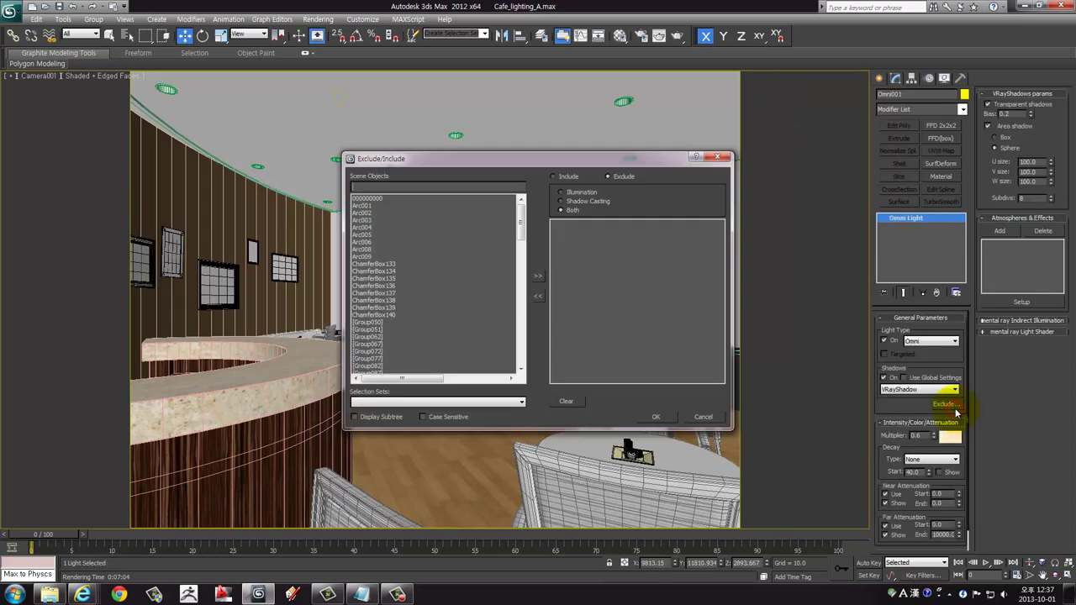
left_click(368, 199)
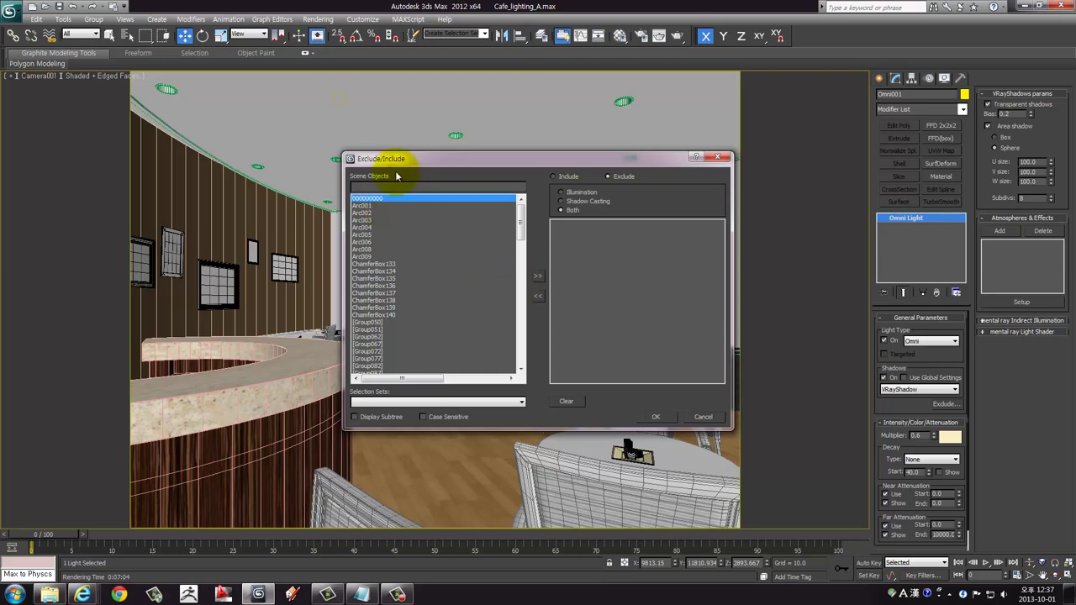
left_click_drag(412, 160, 178, 151)
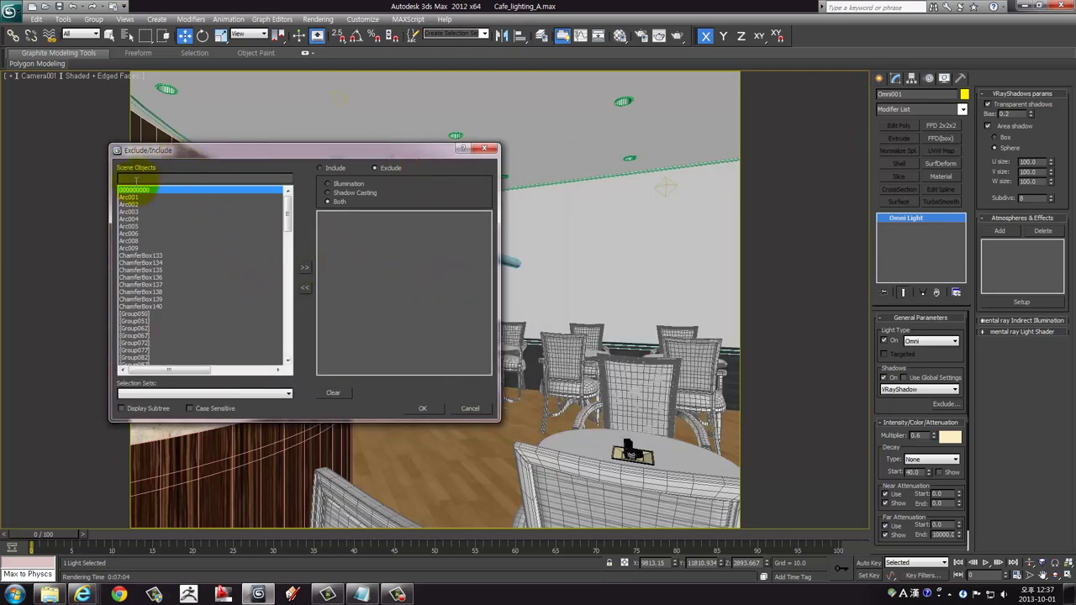
left_click(305, 267)
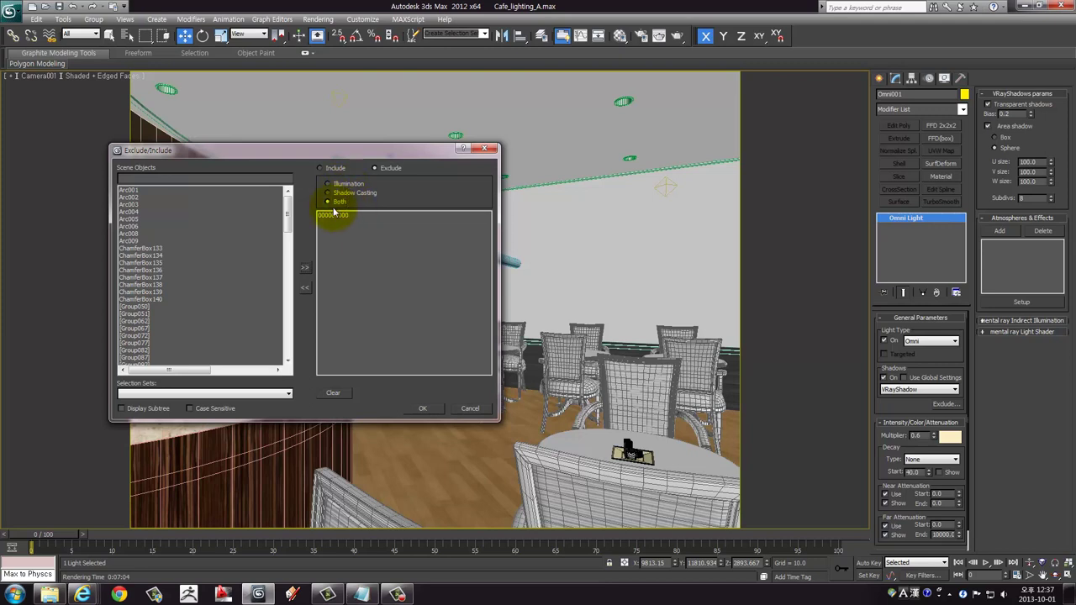
left_click(420, 410)
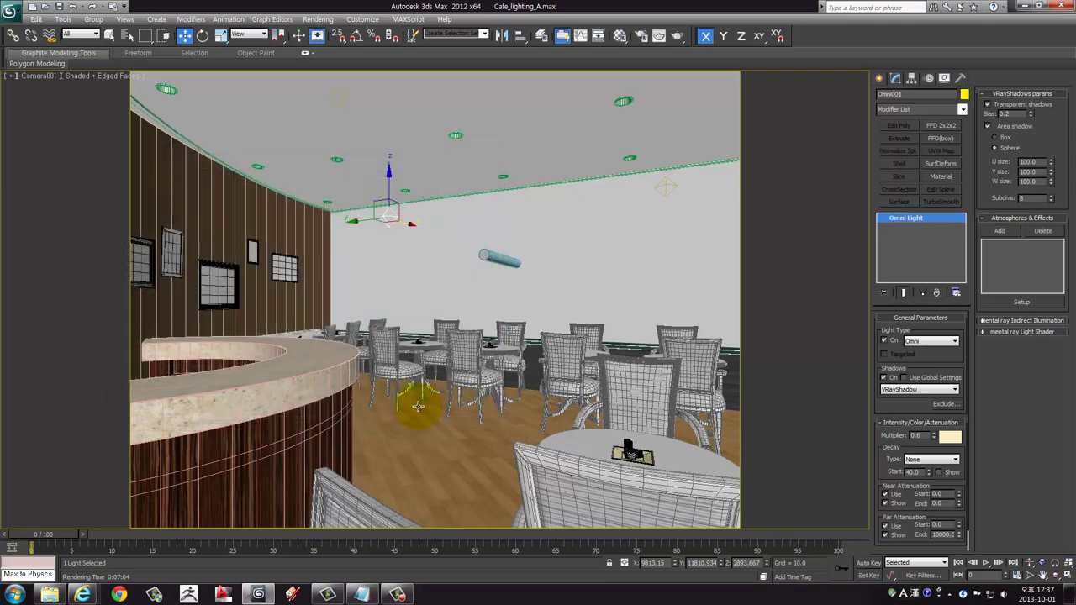
left_click(502, 258)
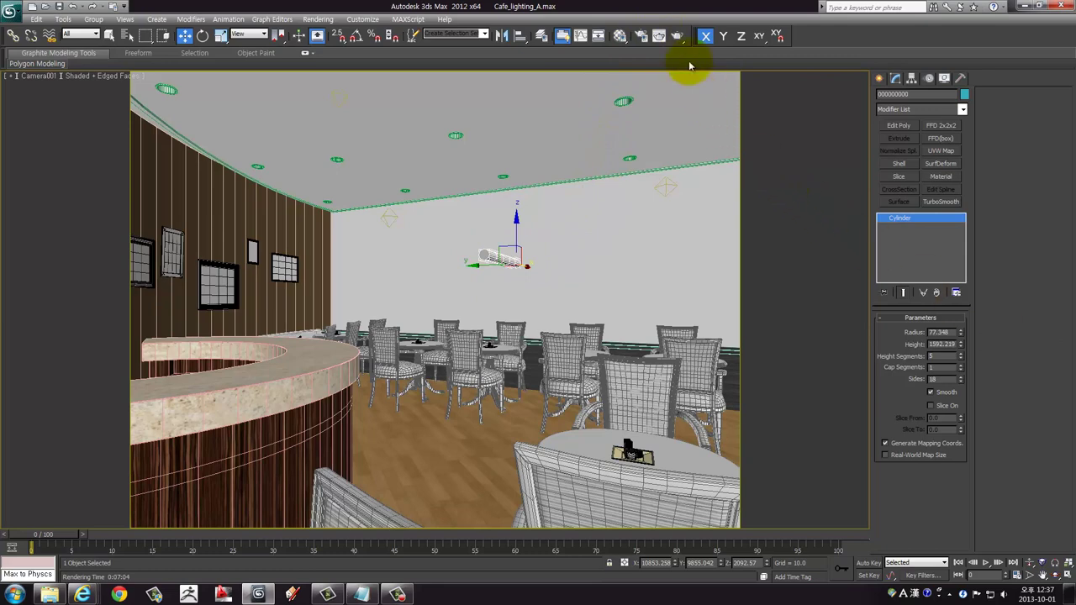
Render the café camera view with V-Ray, showing the wall cylinder without shadows
left_click(676, 38)
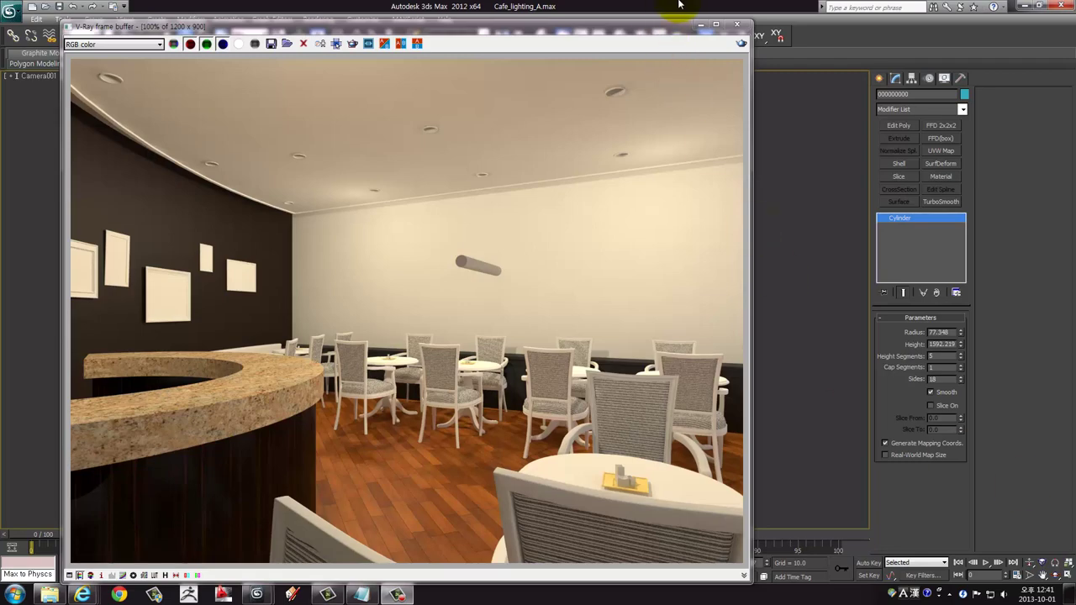
Close the render windows, select the omni light via the Lights filter, and undo a test move
left_click(737, 25)
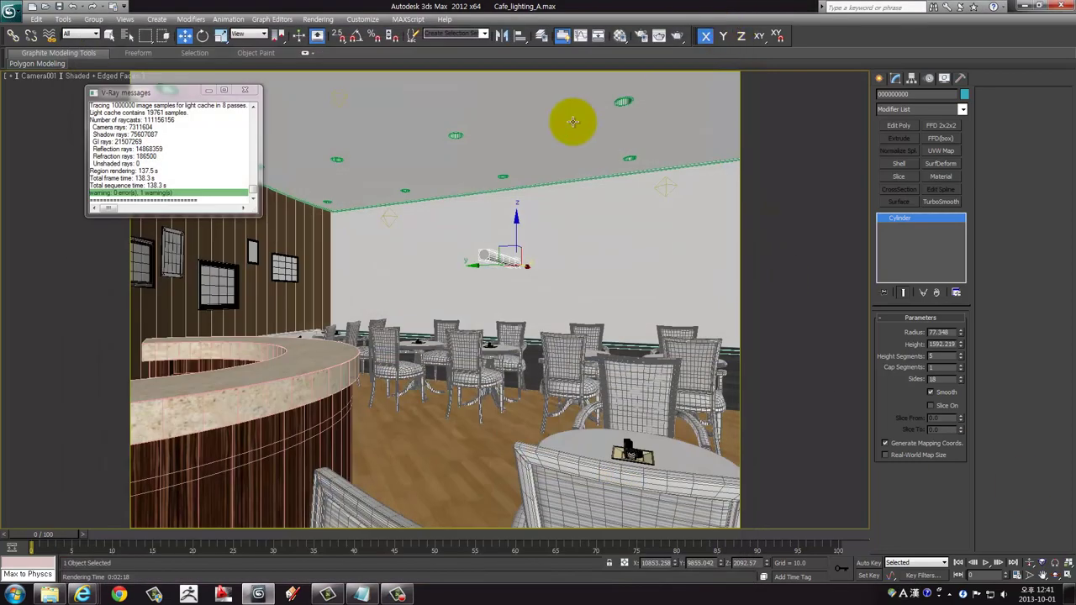
left_click(243, 91)
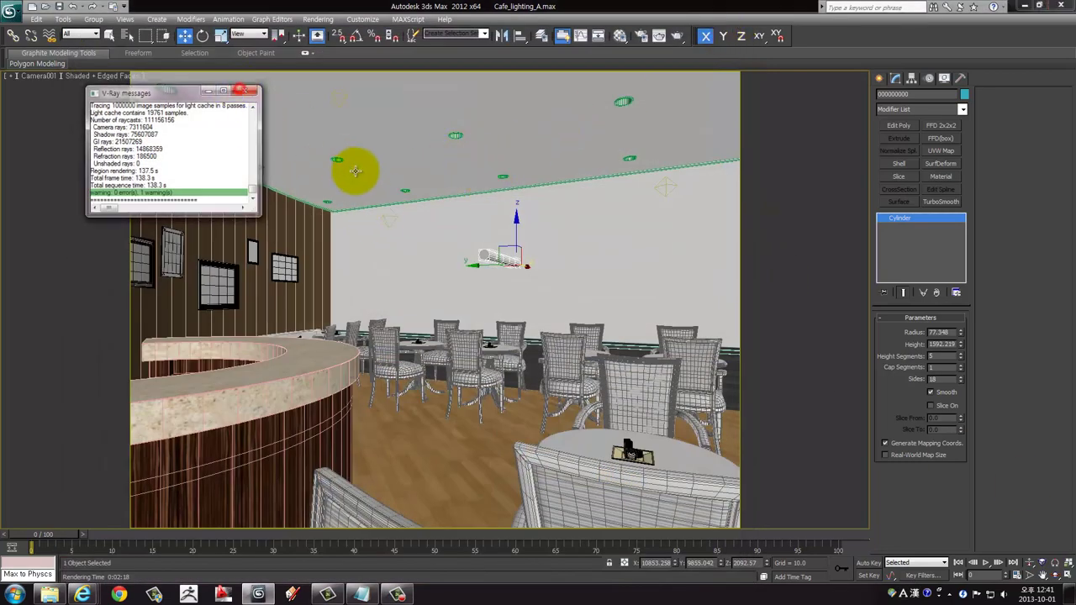
left_click(81, 33)
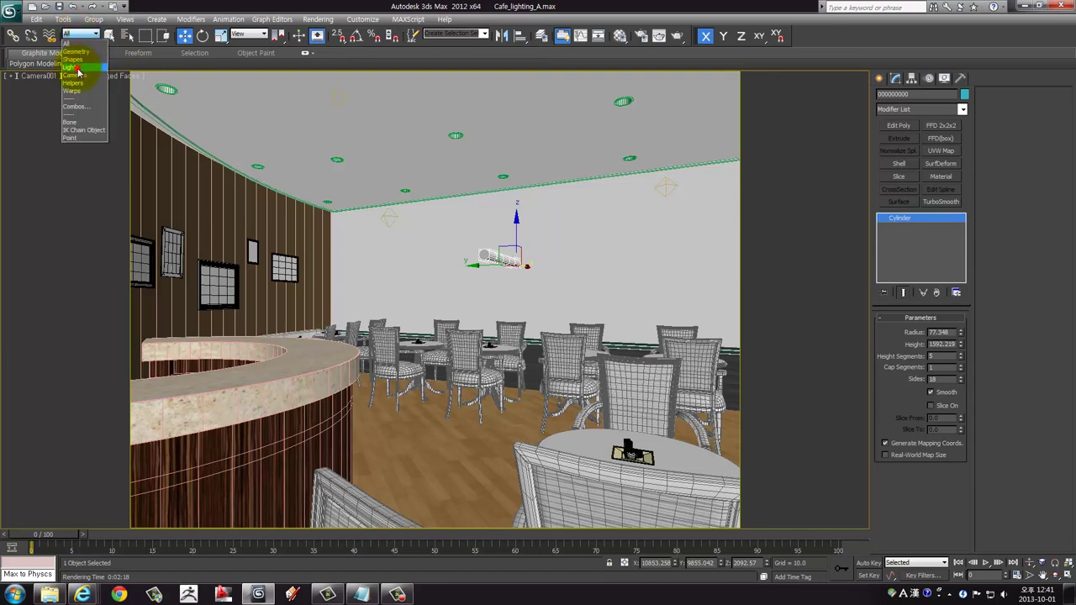
left_click(74, 67)
left_click(398, 214)
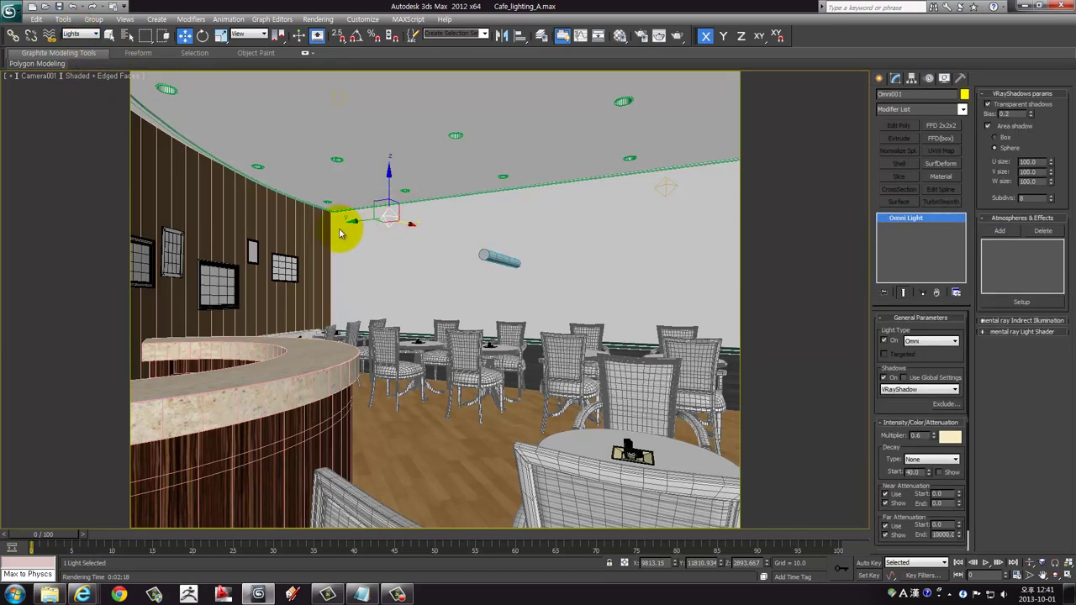
left_click_drag(353, 221, 493, 223)
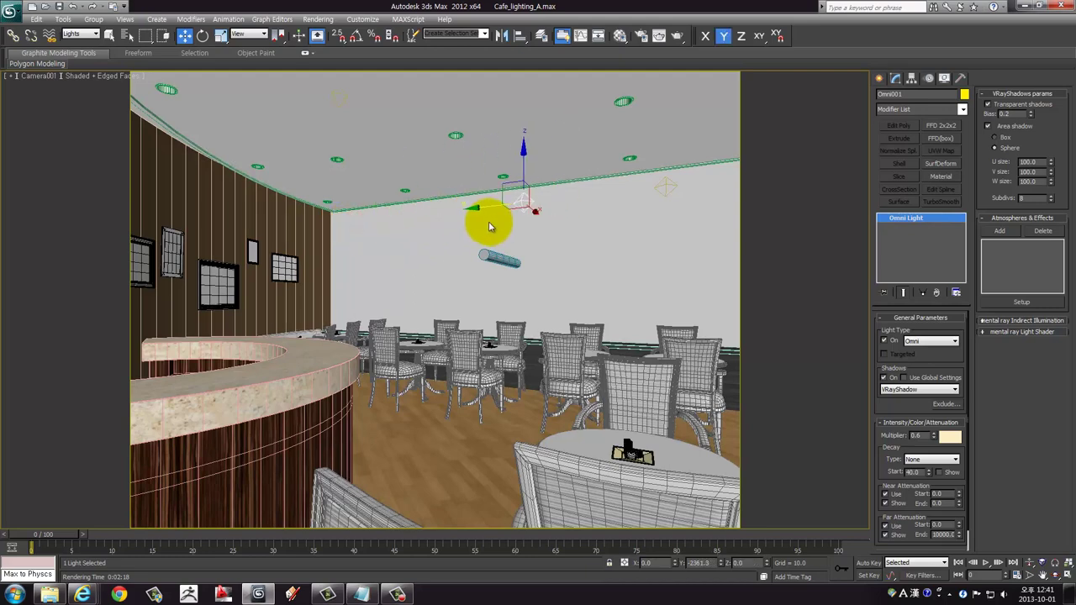
key("ctrl+z")
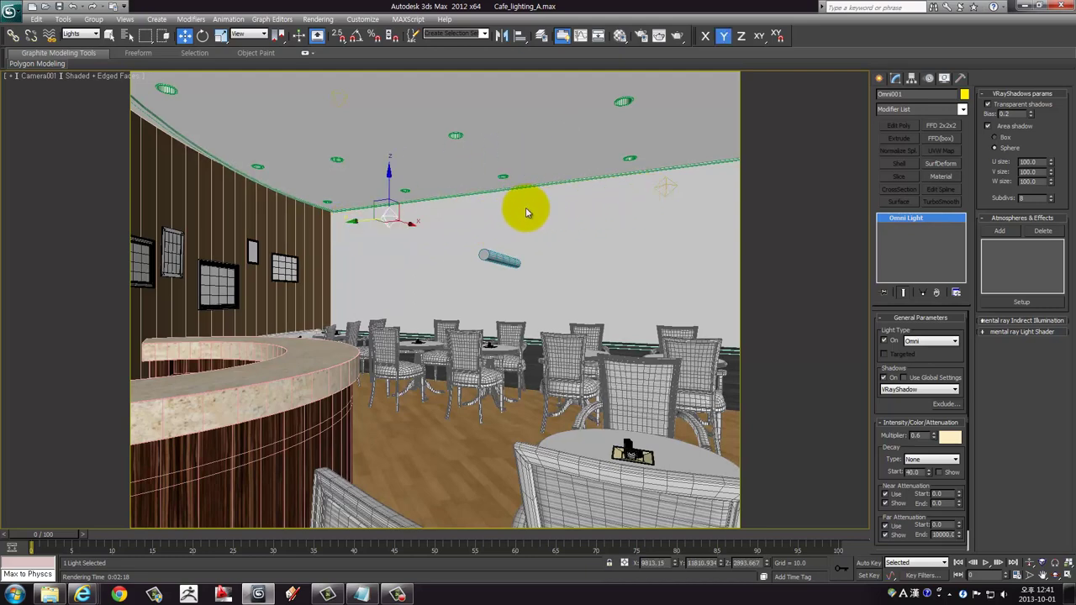
Set the selection filter back to Lights, select all three lights, then deselect them
left_click(83, 34)
left_click(69, 43)
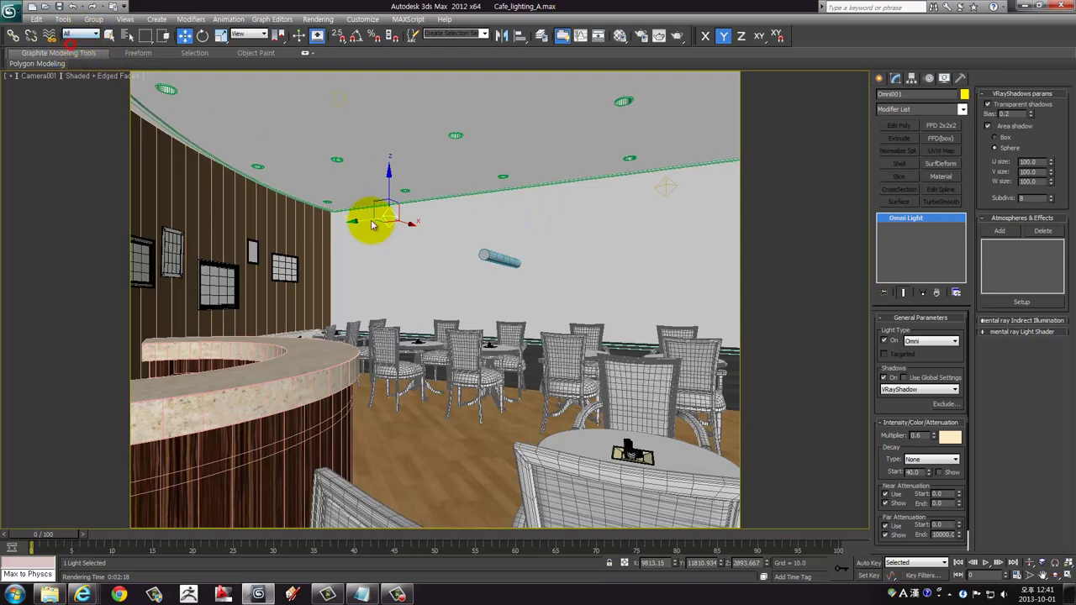
left_click(497, 259)
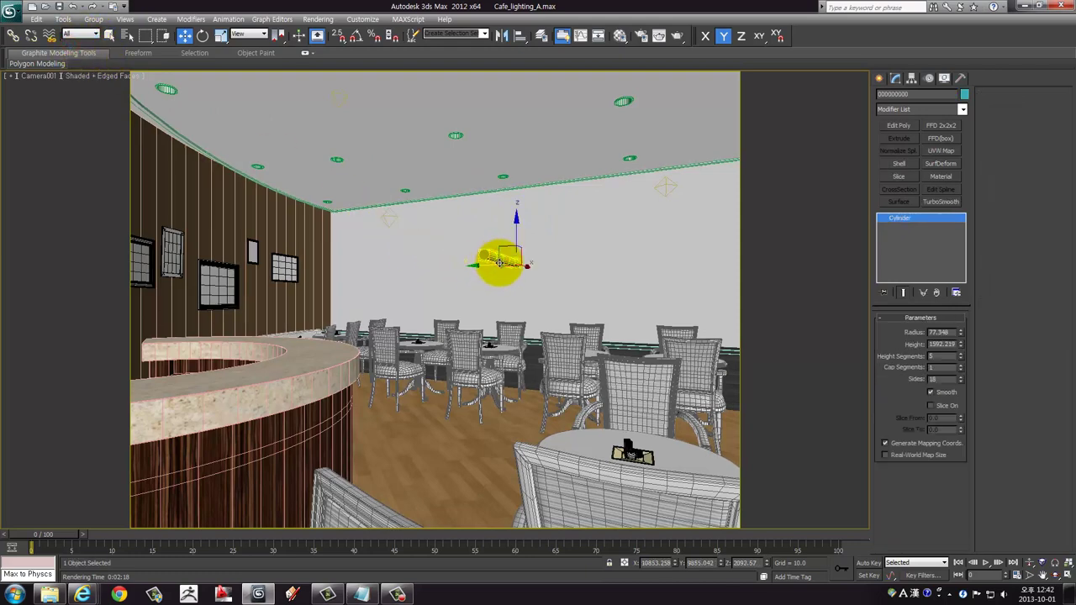
left_click(622, 227)
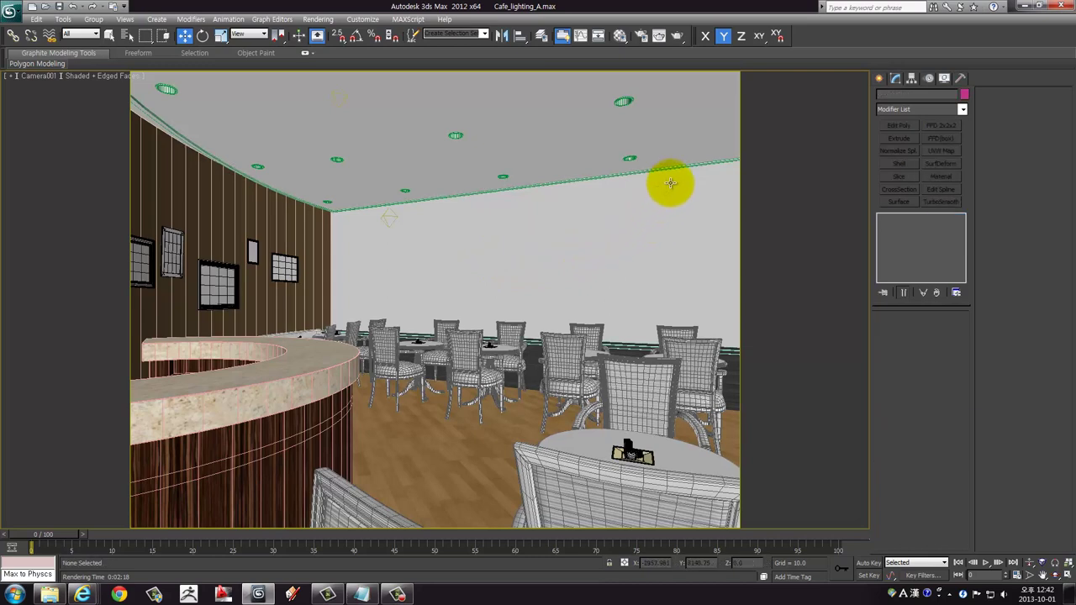
left_click(670, 182)
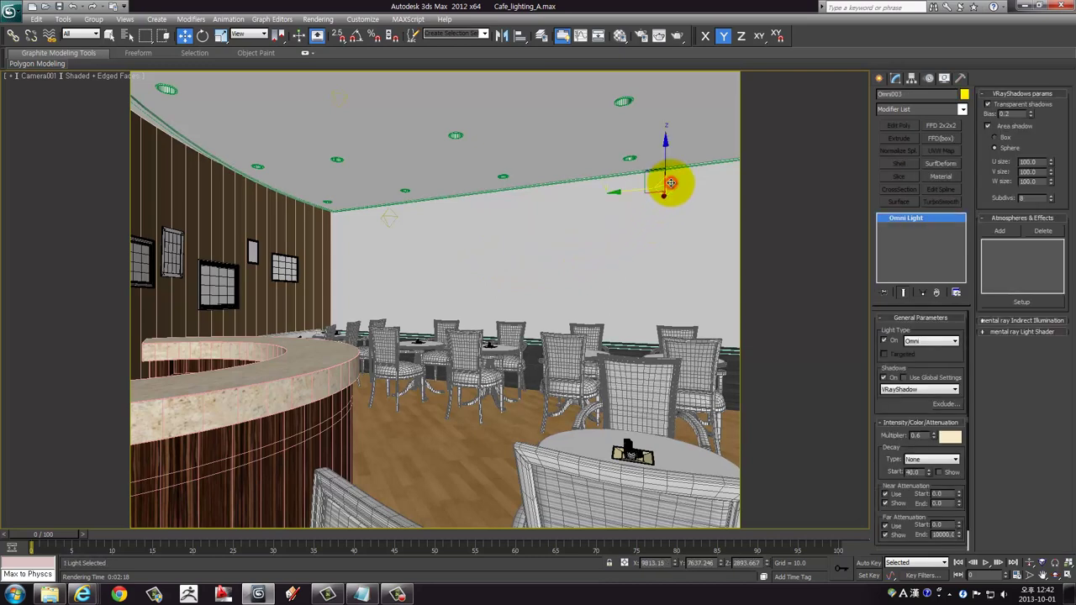
left_click(86, 38)
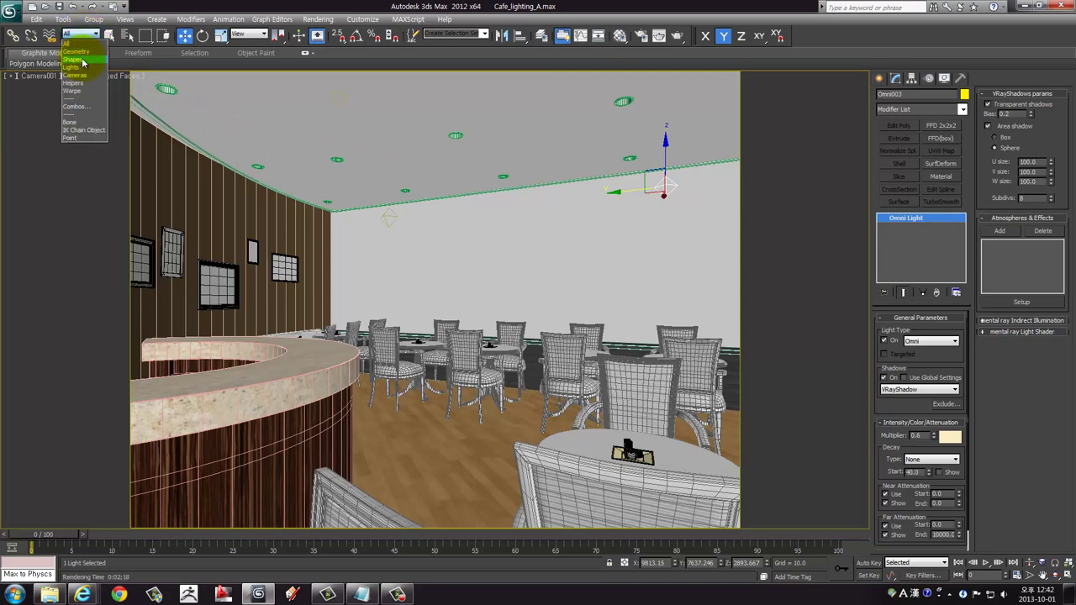
left_click(70, 67)
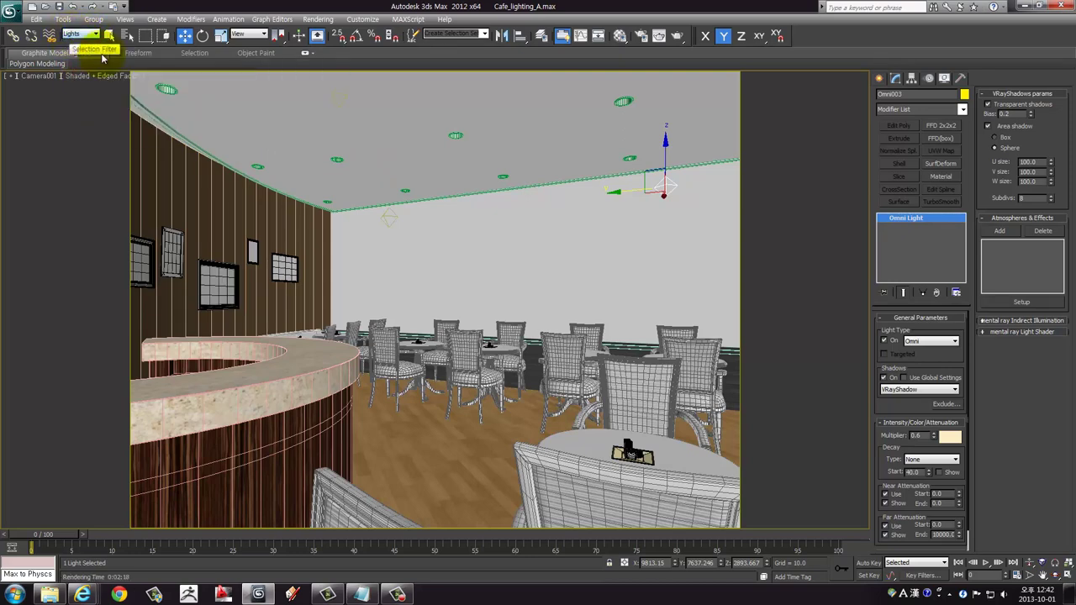
left_click(312, 168)
key("ctrl+a")
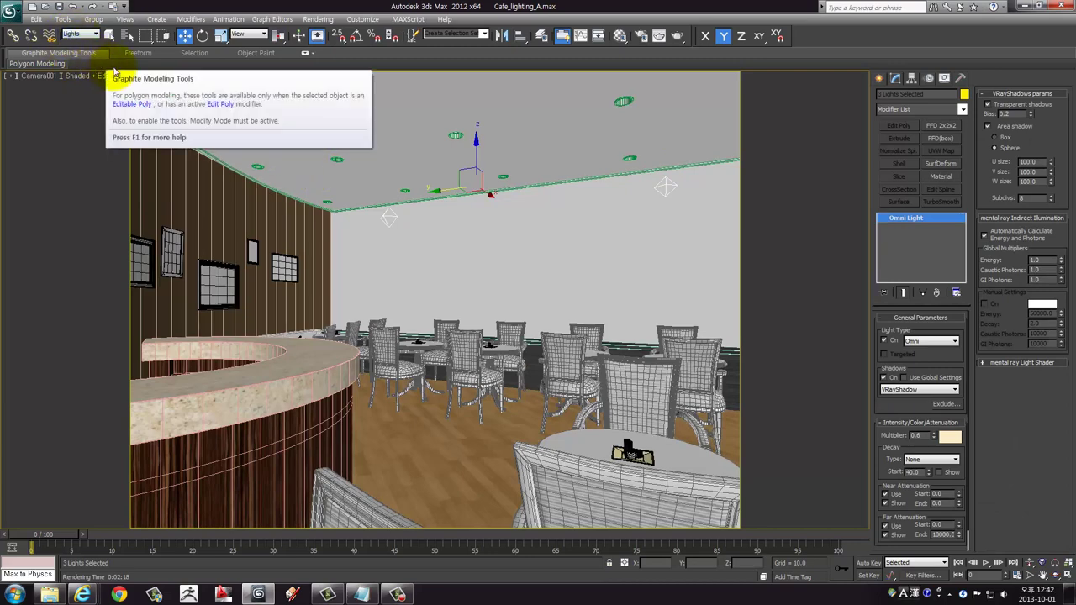
left_click(403, 225)
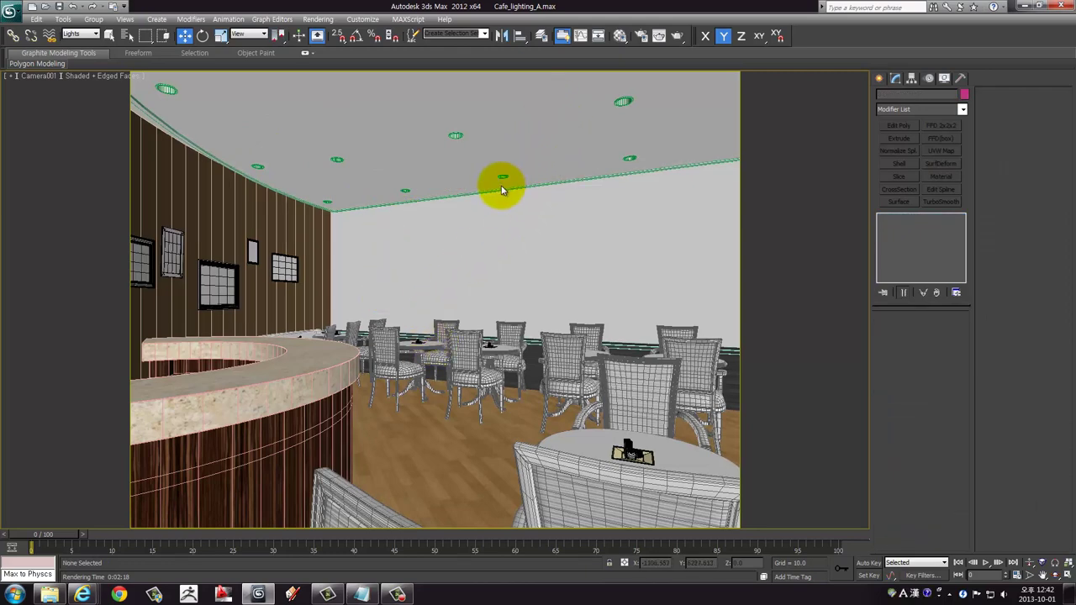
Switch to four viewports and frame the whole café in the Front and Top views
key("alt+w")
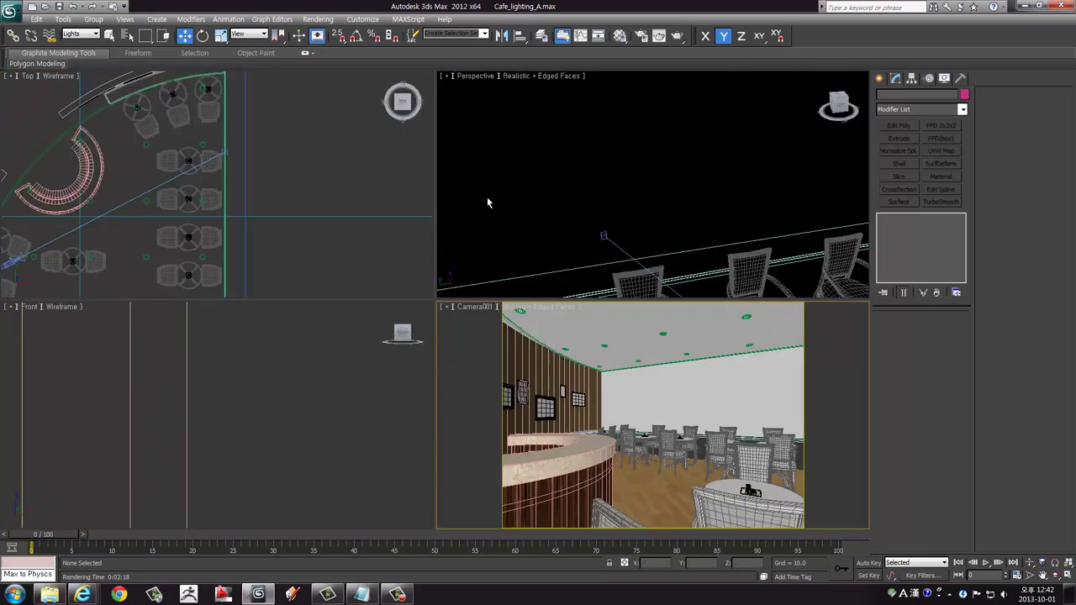
left_click(309, 374)
key("z")
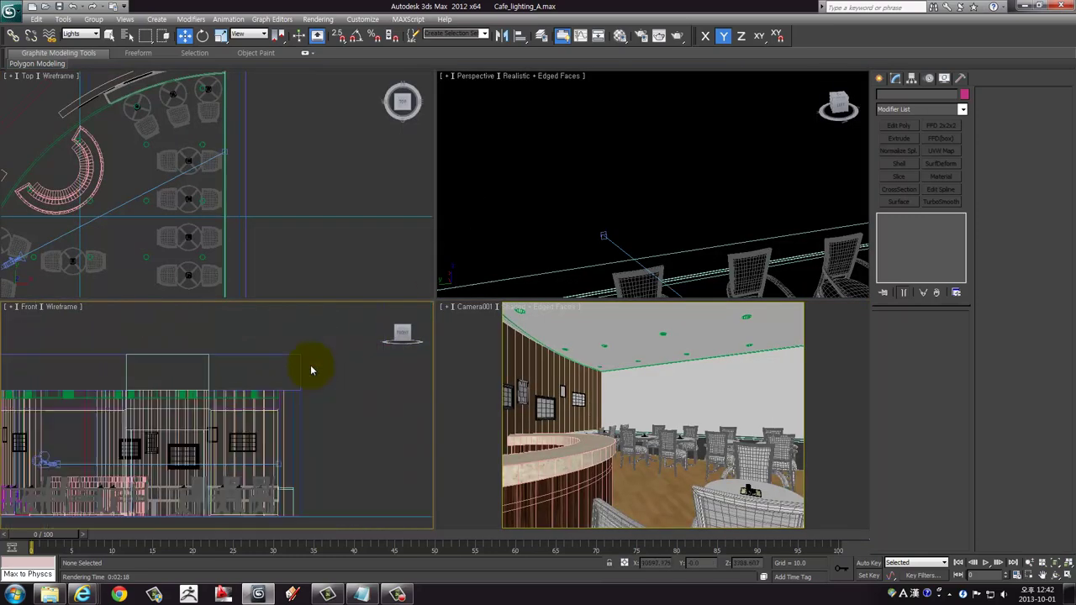
scroll(302, 365, "up", 2)
scroll(303, 365, "up", 3)
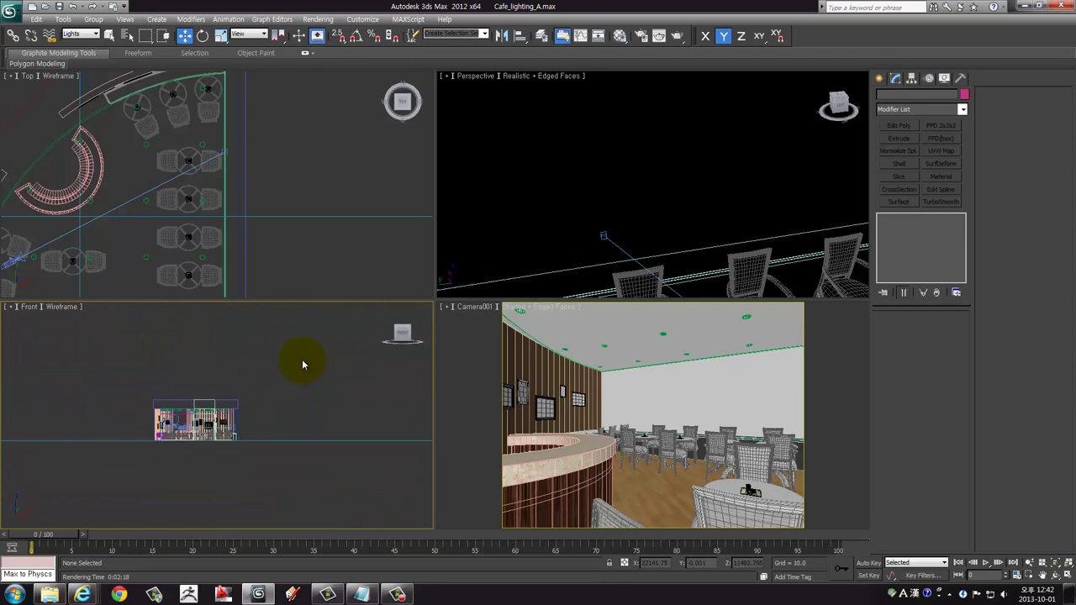
left_click(250, 207)
key("z")
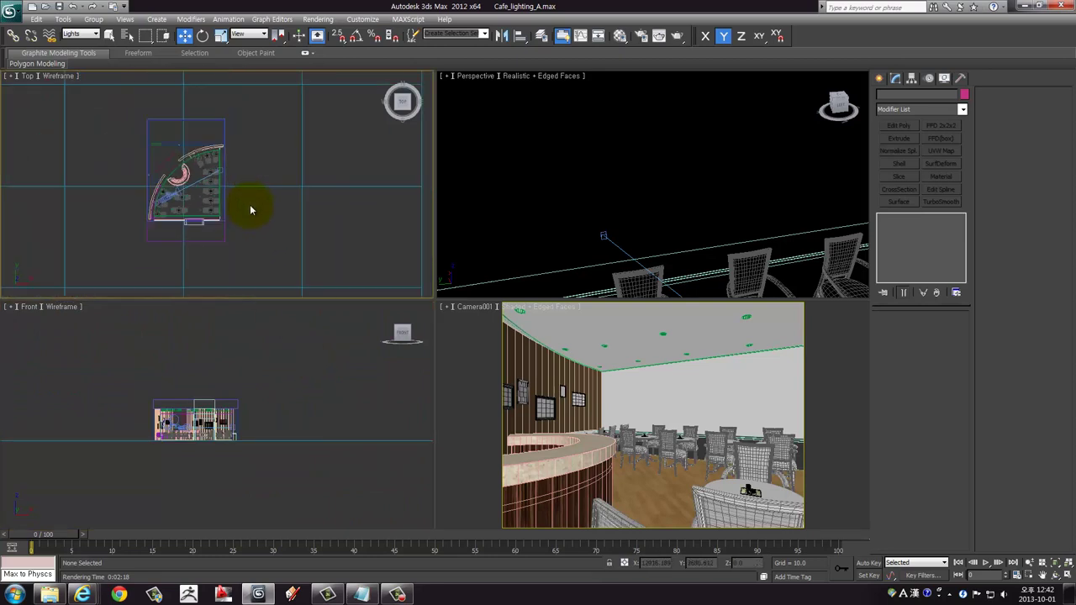
scroll(250, 210, "down", 3)
middle_click_drag(281, 230, 274, 154)
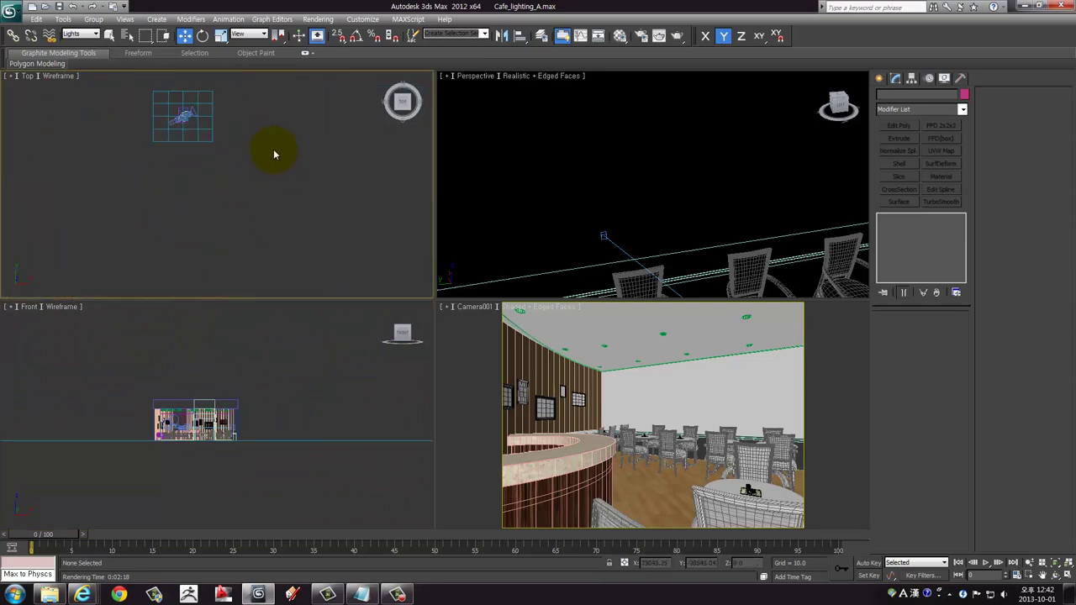
left_click(478, 155)
left_click(246, 182)
middle_click_drag(207, 148, 213, 153)
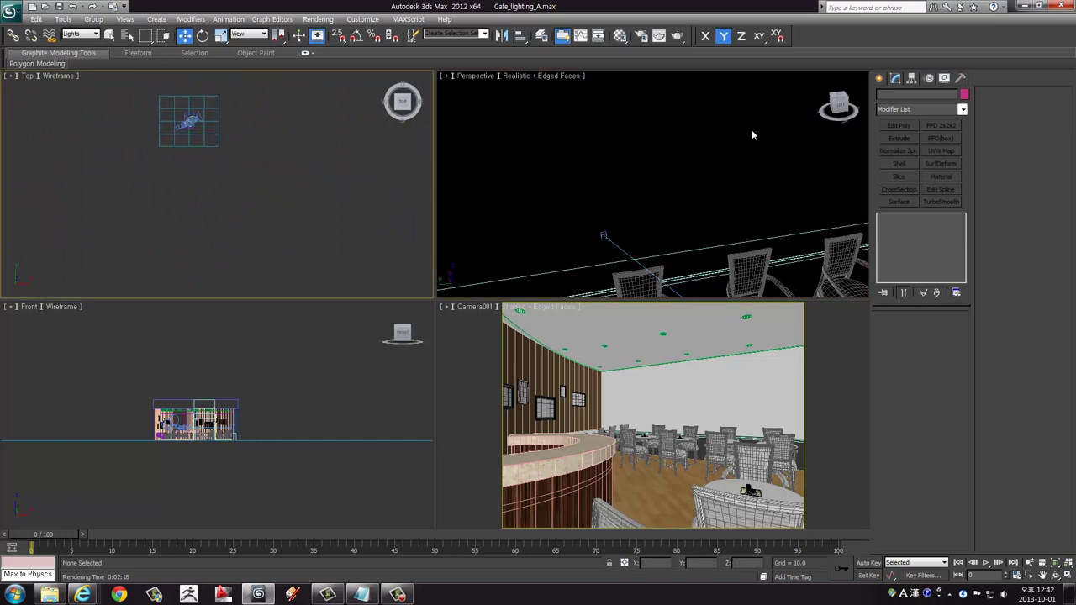
Start creating a Standard Target Direct light
left_click(879, 78)
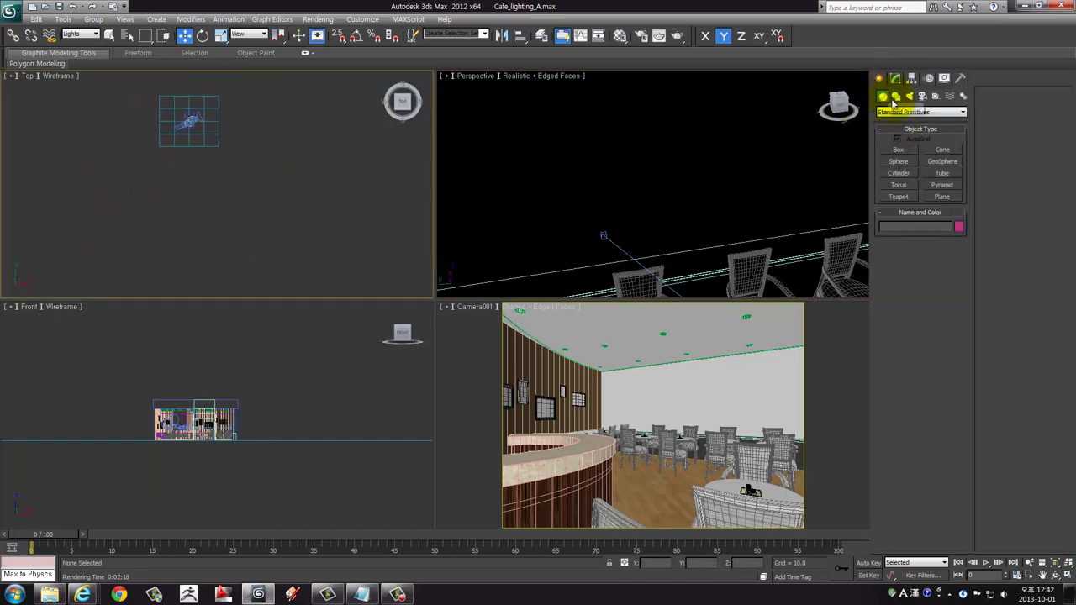
left_click(912, 97)
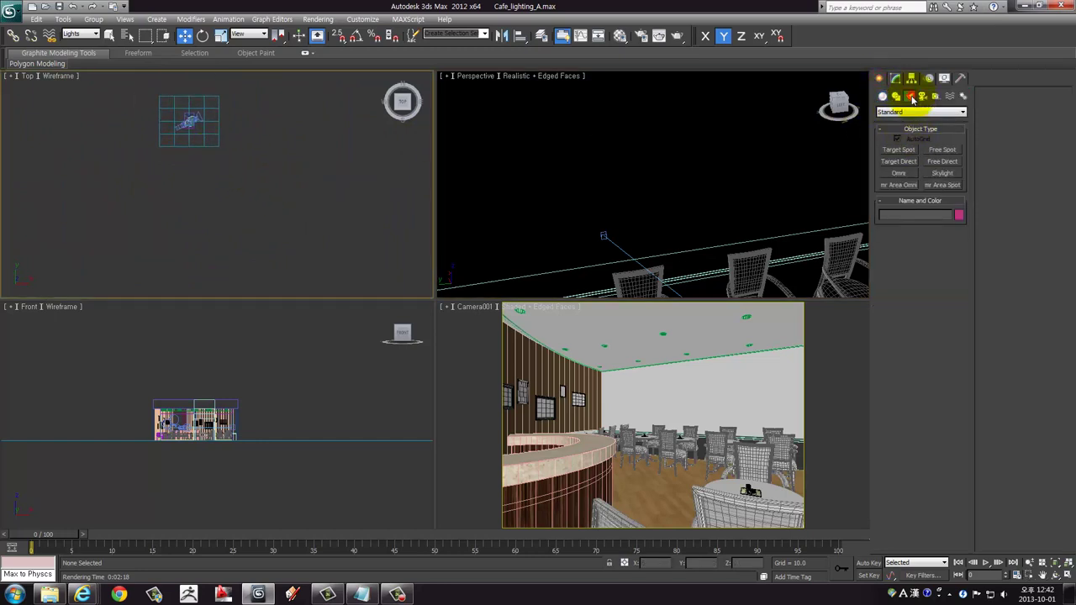
left_click(904, 112)
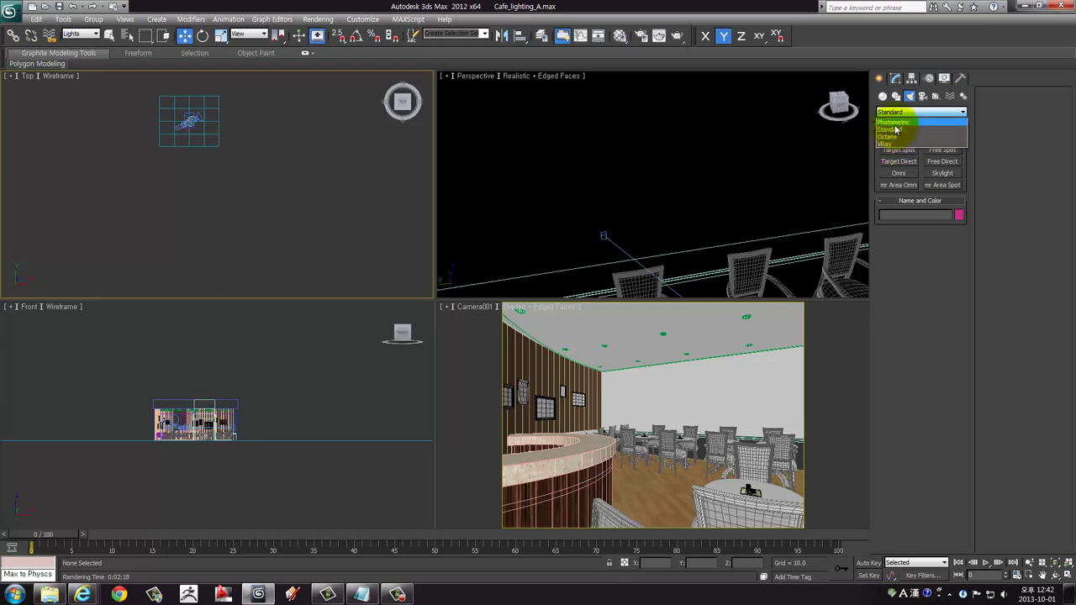
left_click(892, 130)
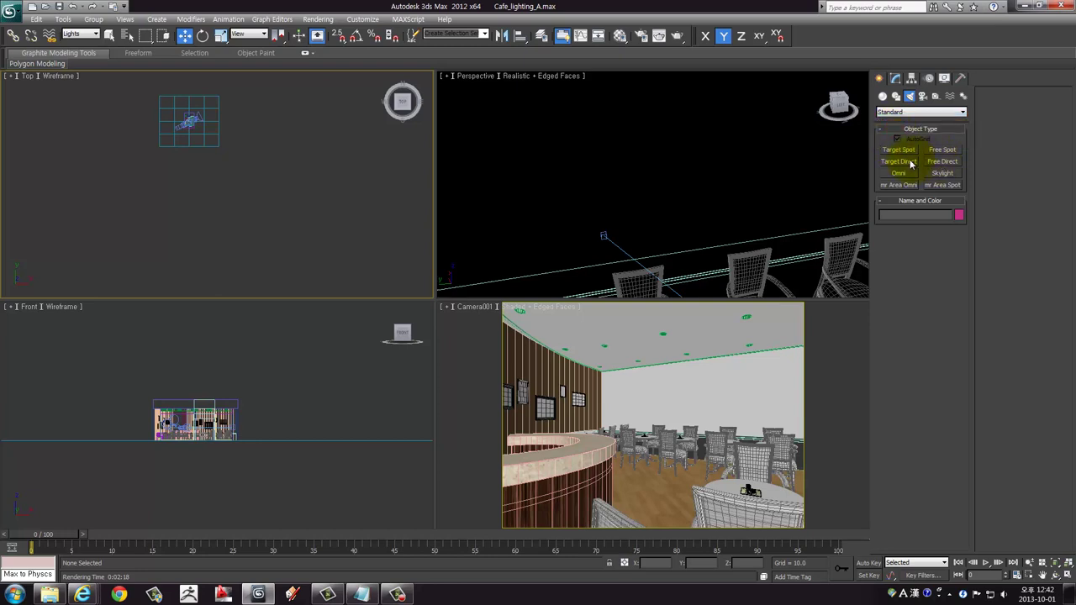
left_click(910, 164)
Place the Target Direct sun light in the Top view, with its head beside the café and aimed at it
middle_click_drag(281, 185, 233, 156)
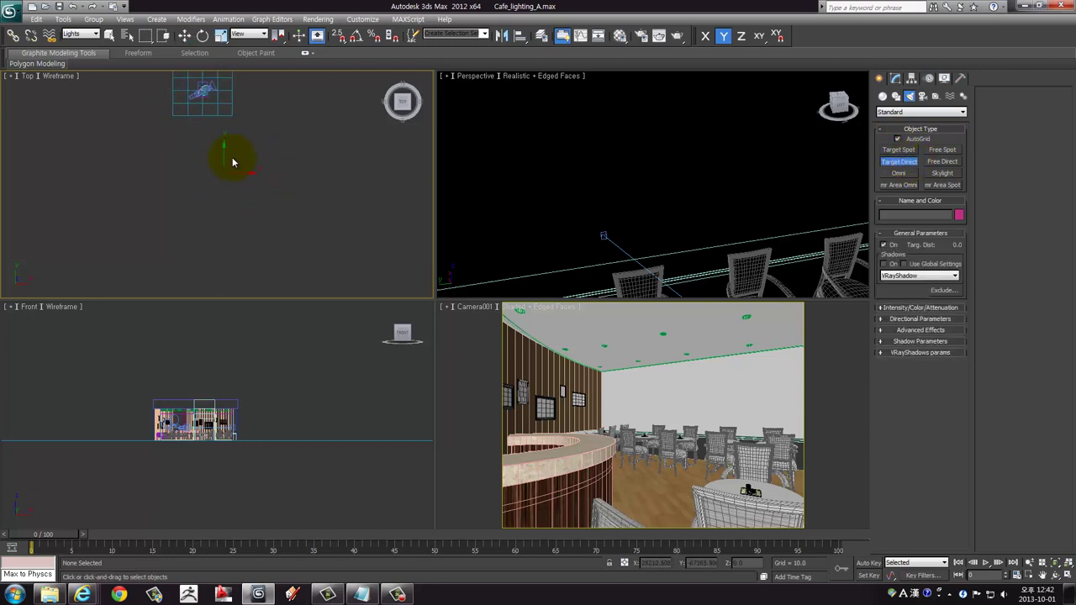
left_click_drag(246, 145, 293, 199)
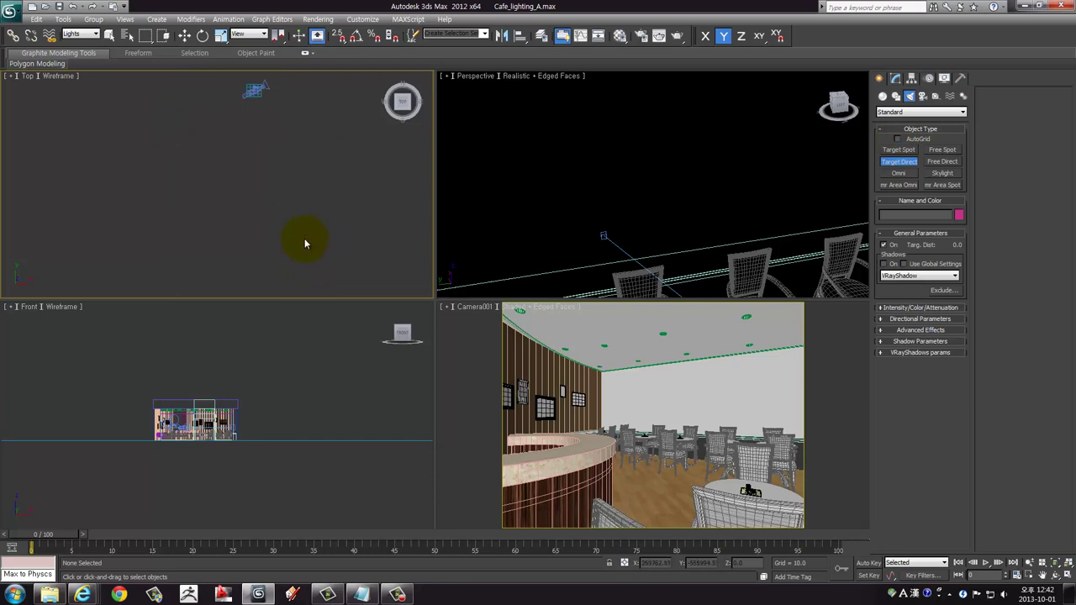
middle_click_drag(305, 244, 199, 252)
left_click_drag(159, 190, 106, 105)
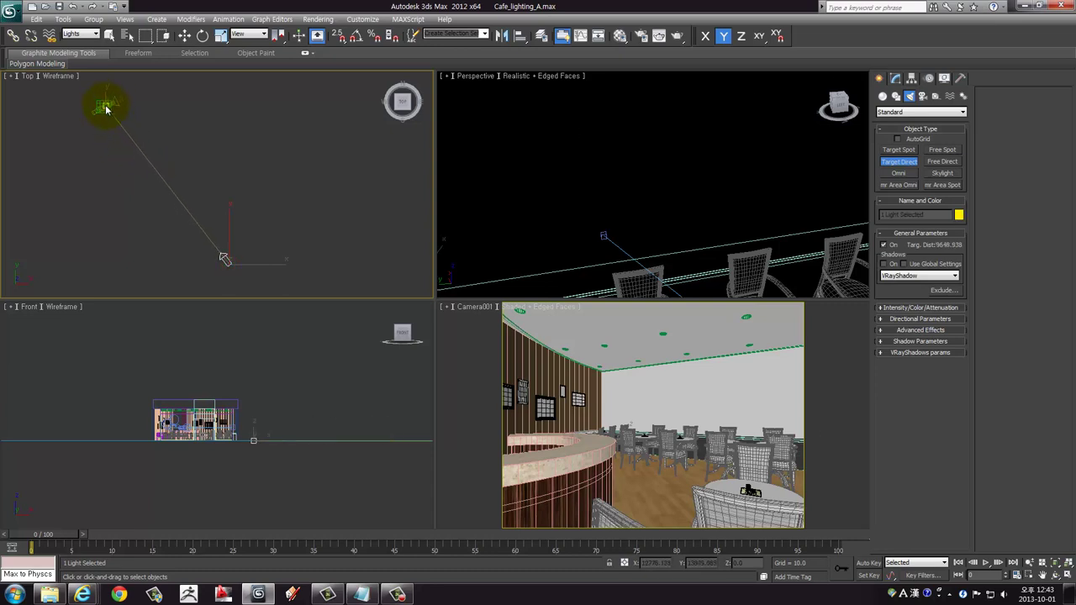
left_click_drag(106, 109, 213, 245)
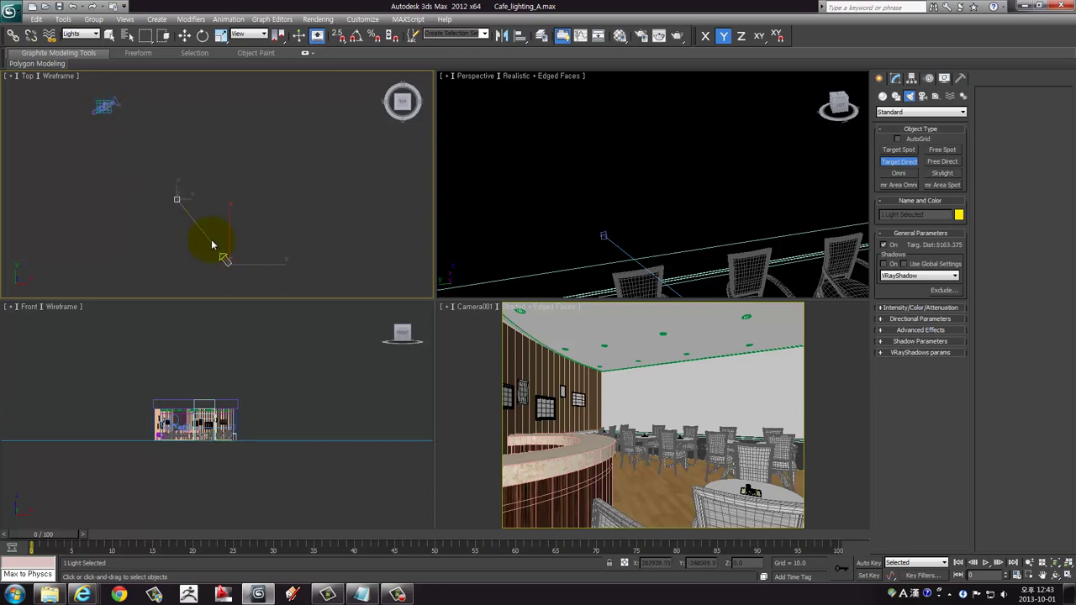
left_click_drag(216, 149, 106, 111)
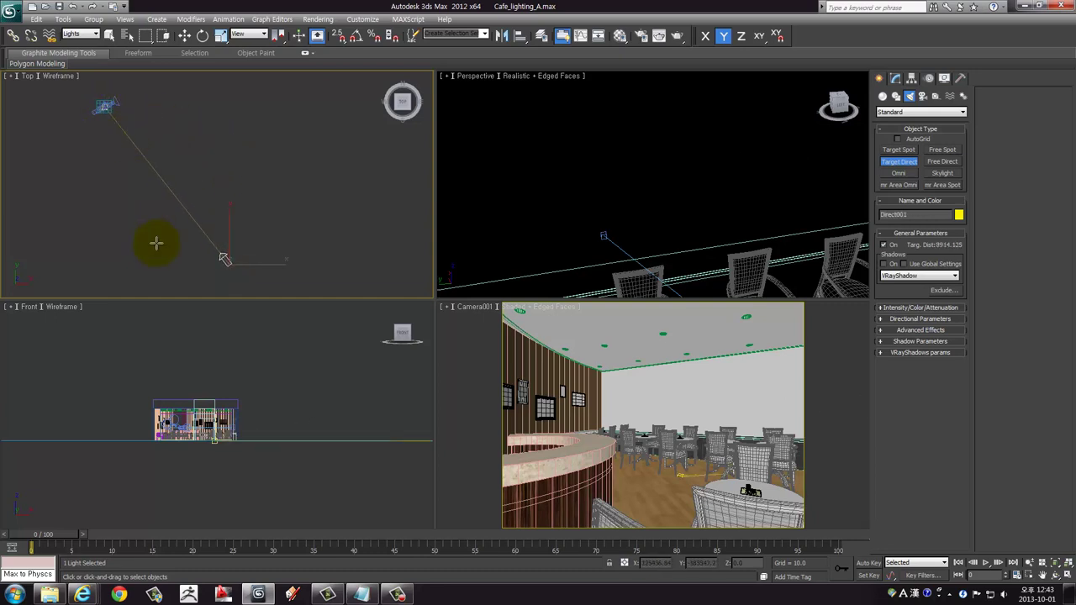
Raise the Direct001 sun light high above the café in the Front view
scroll(252, 432, "down", 2)
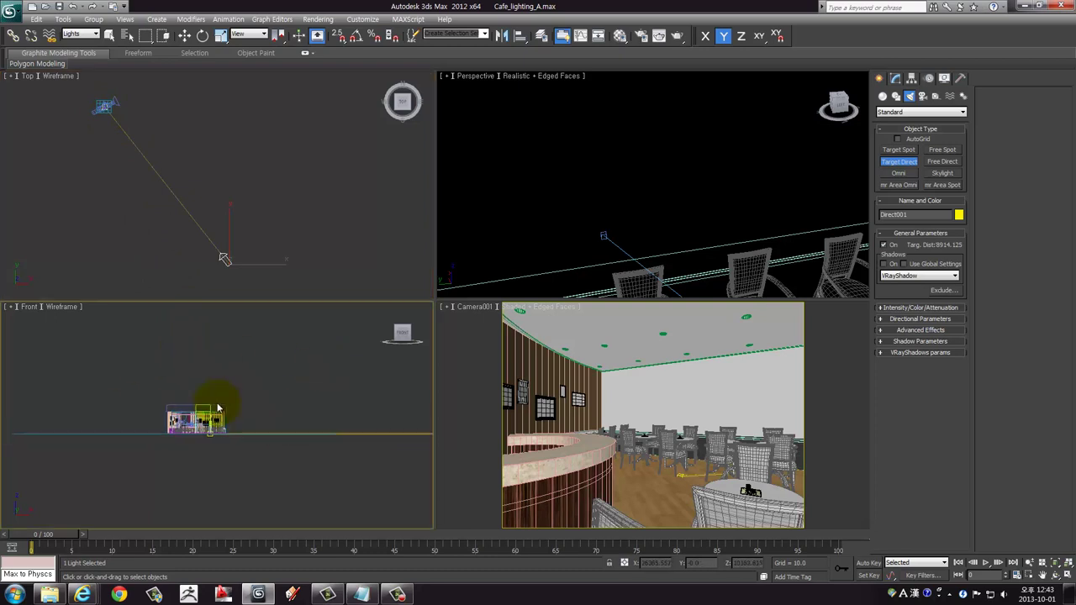
scroll(122, 412, "down", 3)
scroll(122, 412, "up", 3)
scroll(224, 398, "up", 3)
scroll(272, 392, "down", 2)
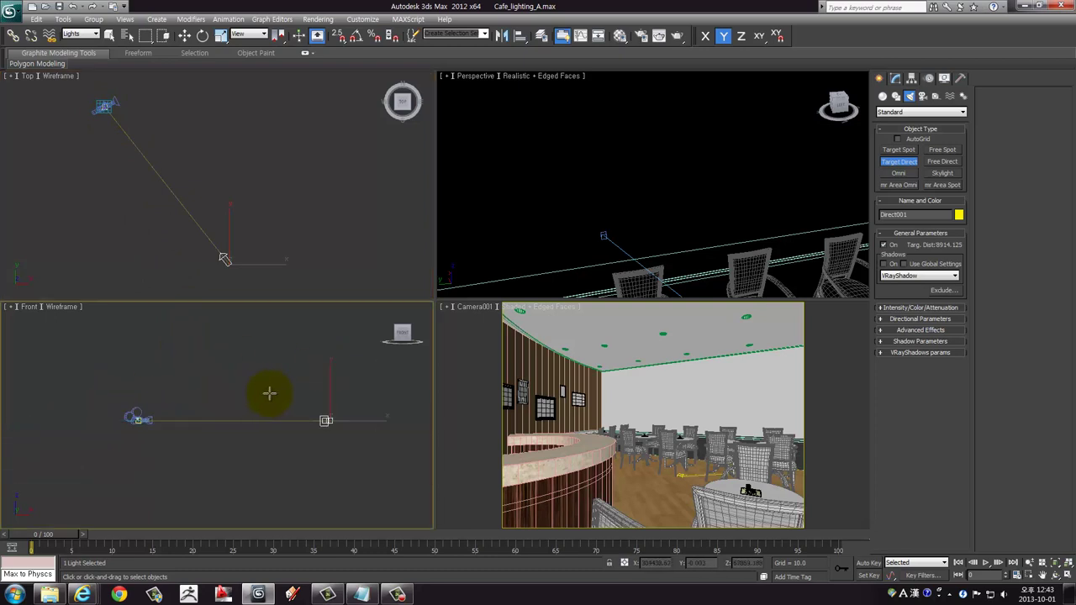
mouse_move(270, 429)
middle_mouse_down()
mouse_move(241, 436)
mouse_move(312, 471)
middle_mouse_up()
key("w")
left_click_drag(284, 454, 257, 246)
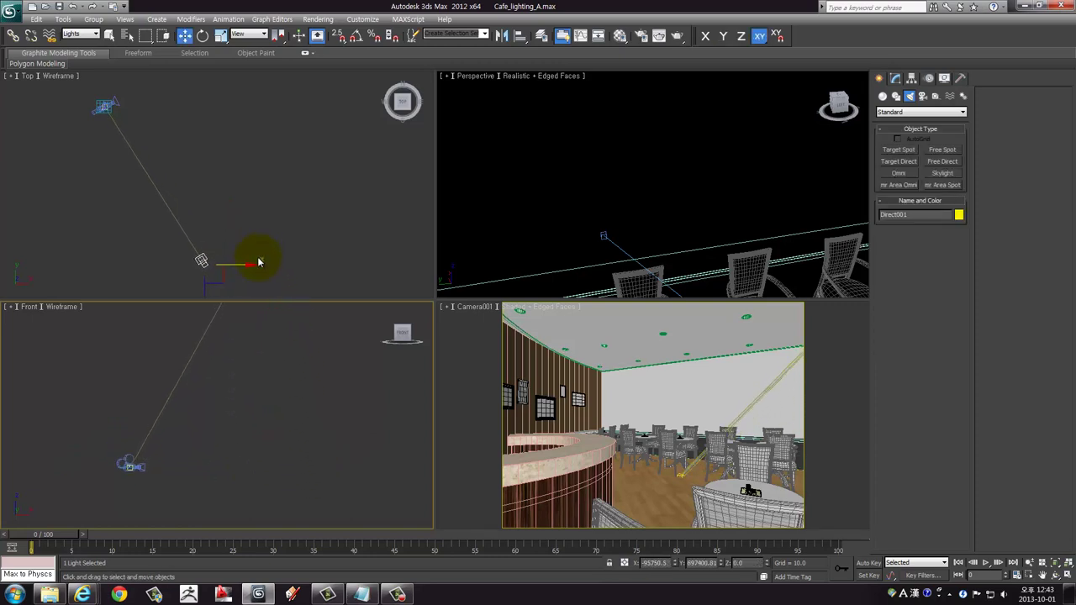
Maximize the Perspective view, frame the sun light and orbit around it
key("alt+w")
key("z")
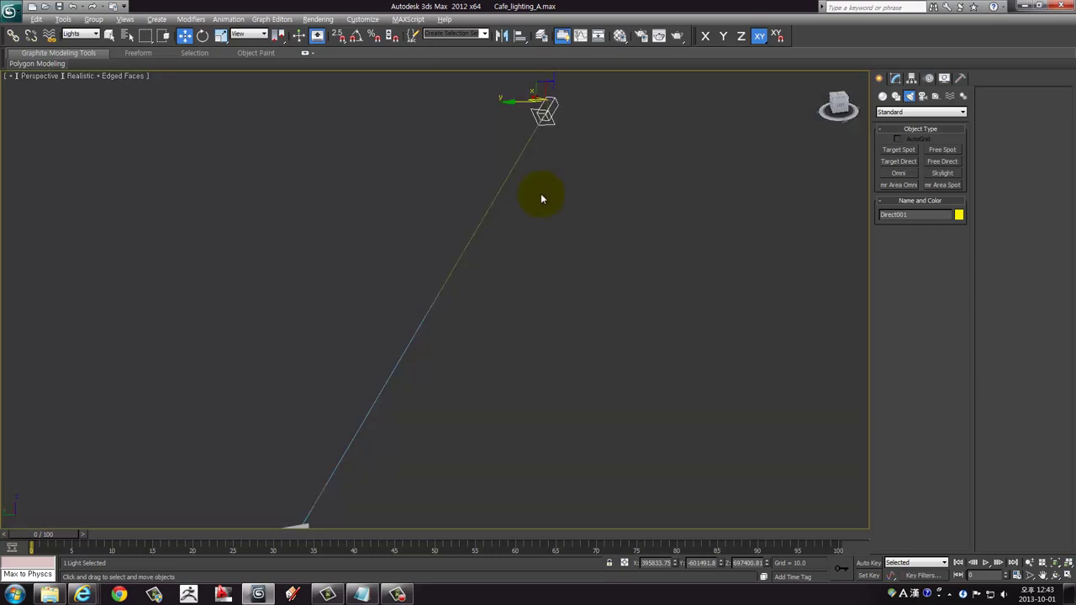
middle_click_drag(541, 193, 456, 305, "alt")
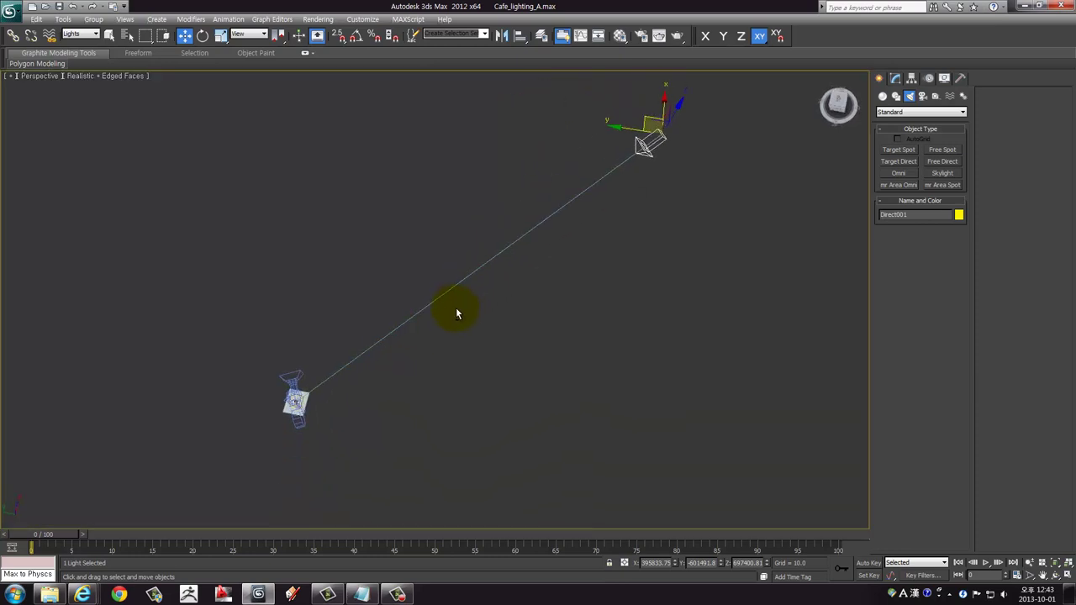
left_click(416, 378)
mouse_move(296, 404)
middle_mouse_down("alt")
mouse_move(365, 343)
mouse_move(329, 337)
mouse_move(361, 344)
mouse_move(474, 314)
mouse_move(381, 309)
middle_mouse_up("alt")
left_click(299, 404)
Zoom in to inspect the sun's shadows falling through the café windows
scroll(328, 396, "down", 5)
scroll(361, 344, "up", 3)
scroll(396, 331, "up", 2)
scroll(392, 360, "up", 2)
scroll(414, 347, "down", 3)
scroll(441, 312, "up", 2)
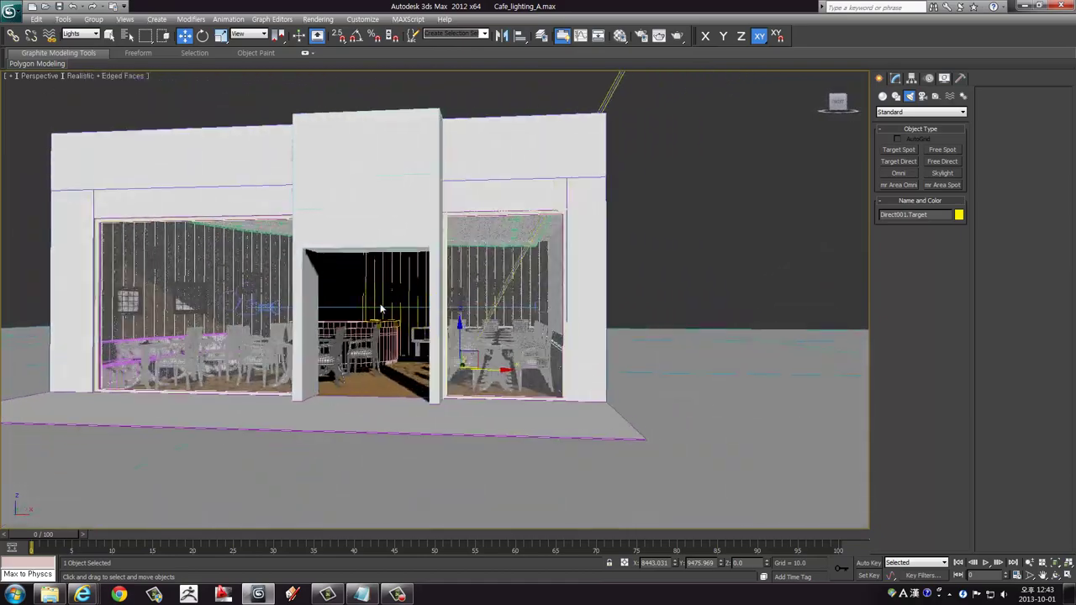
scroll(324, 280, "up", 1)
scroll(344, 289, "up", 3)
scroll(247, 247, "up", 1)
scroll(247, 252, "up", 1)
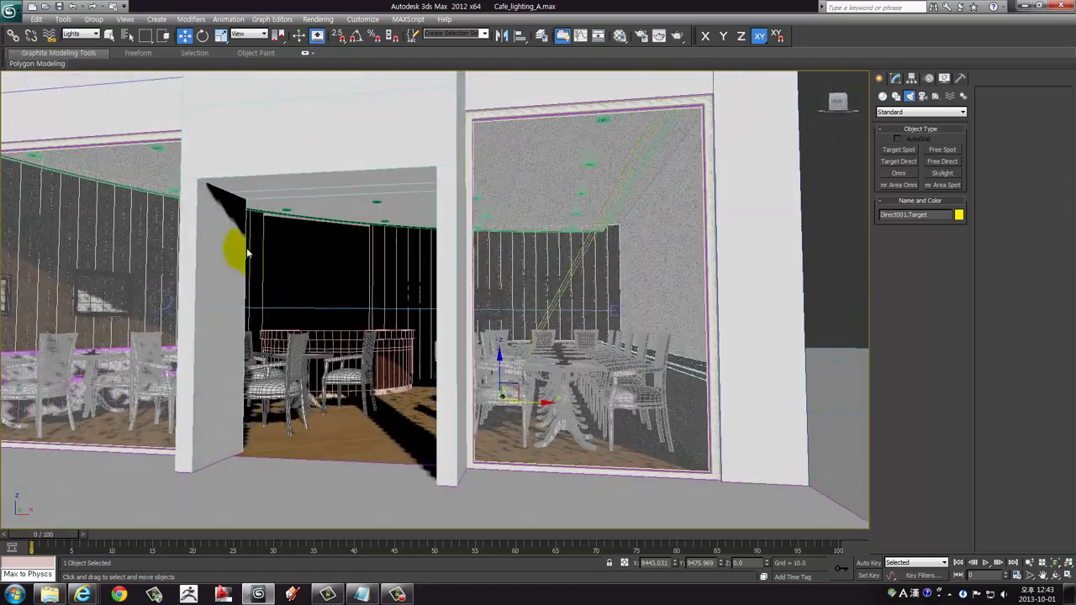
left_click(37, 63)
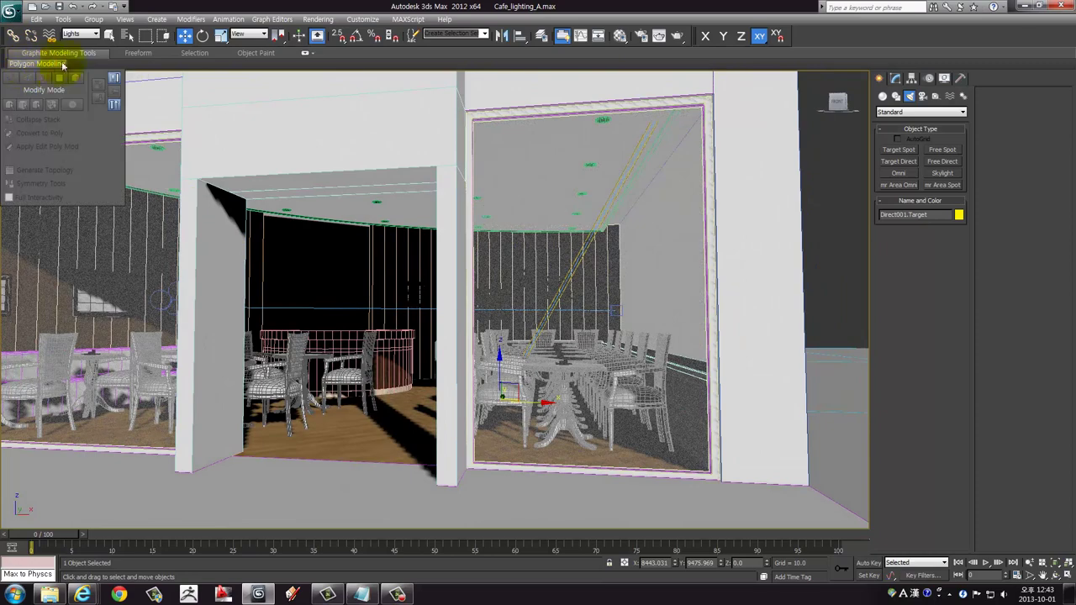
left_click(332, 188)
scroll(307, 233, "up", 1)
scroll(293, 233, "up", 1)
scroll(293, 233, "up", 1)
scroll(252, 202, "up", 2)
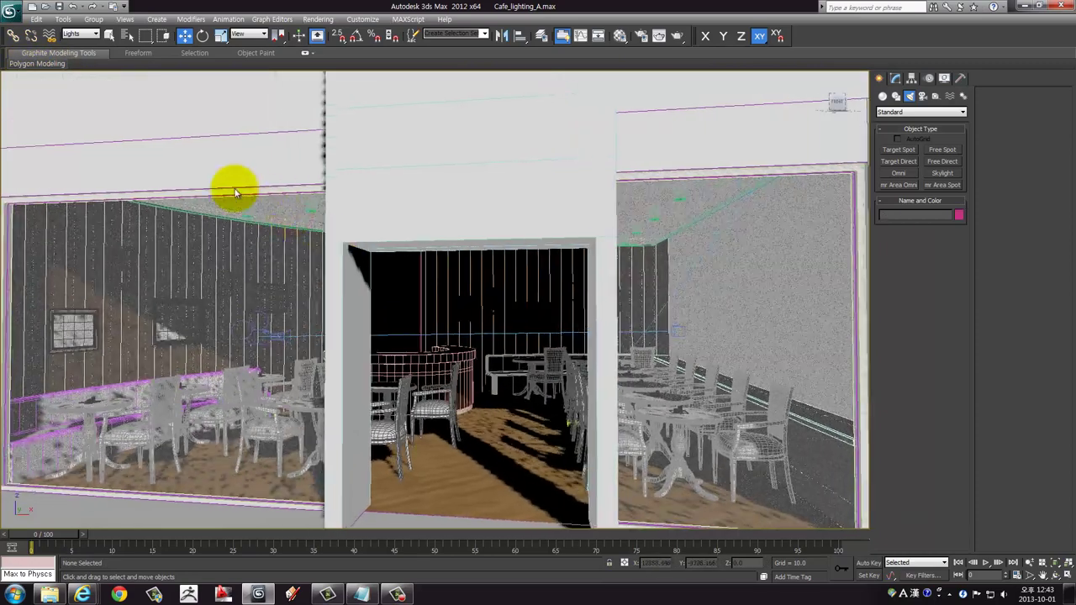
Switch the Perspective view to Shaded display and orbit to the café's side wall
left_click(87, 80)
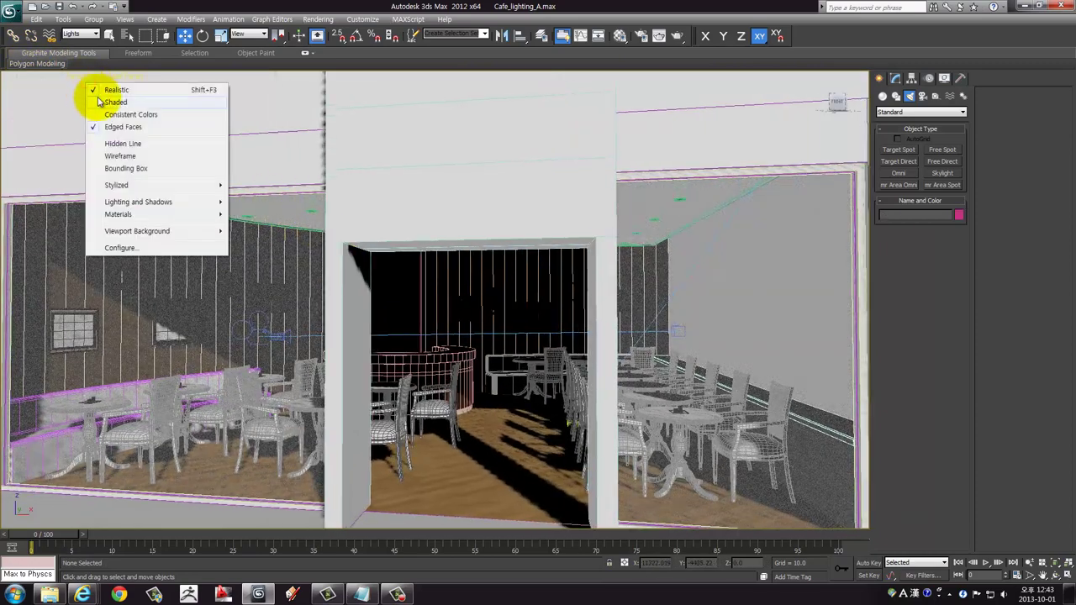
left_click(99, 102)
scroll(420, 269, "down", 5)
scroll(421, 303, "down", 2)
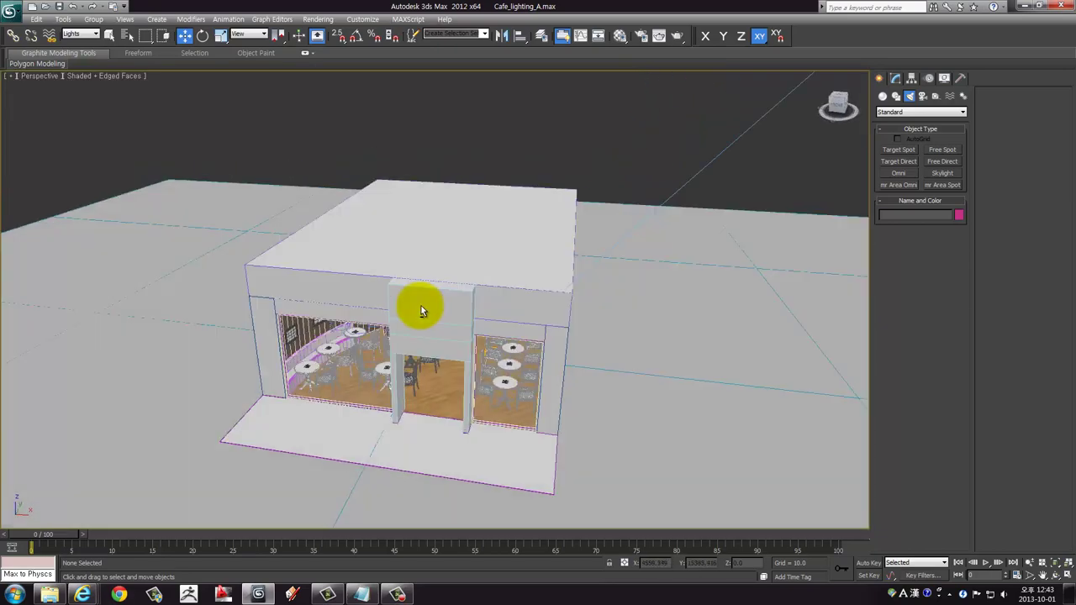
middle_click_drag(421, 306, 429, 328, "alt")
scroll(503, 324, "up", 3)
mouse_move(502, 324)
middle_mouse_down("alt")
mouse_move(483, 295)
mouse_move(564, 293)
middle_mouse_up("alt")
Restore four viewports and check the scene through the maximized camera view
key("alt+w")
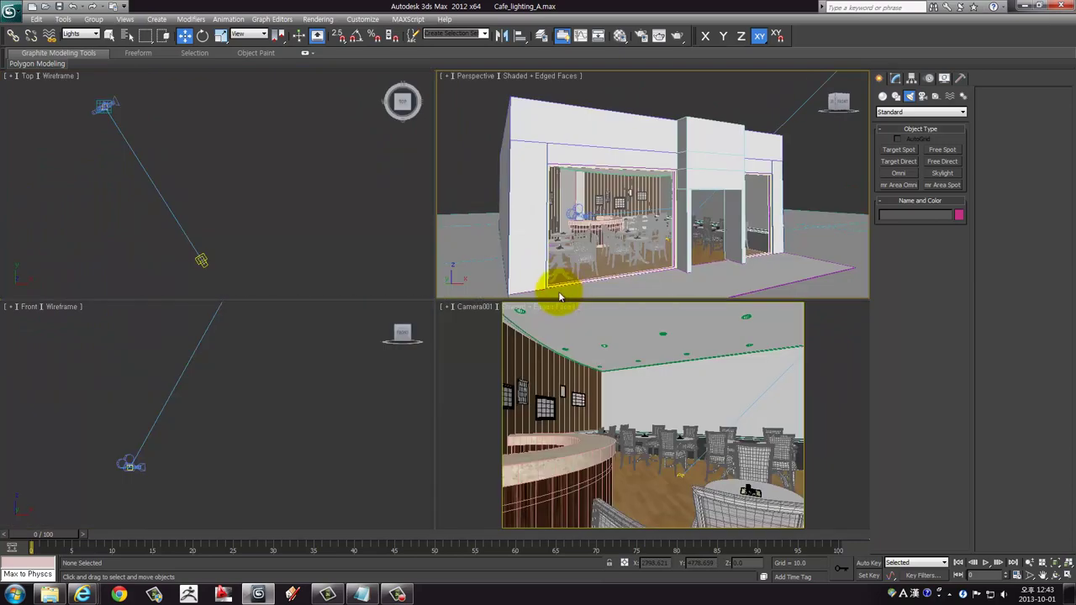
left_click(592, 397)
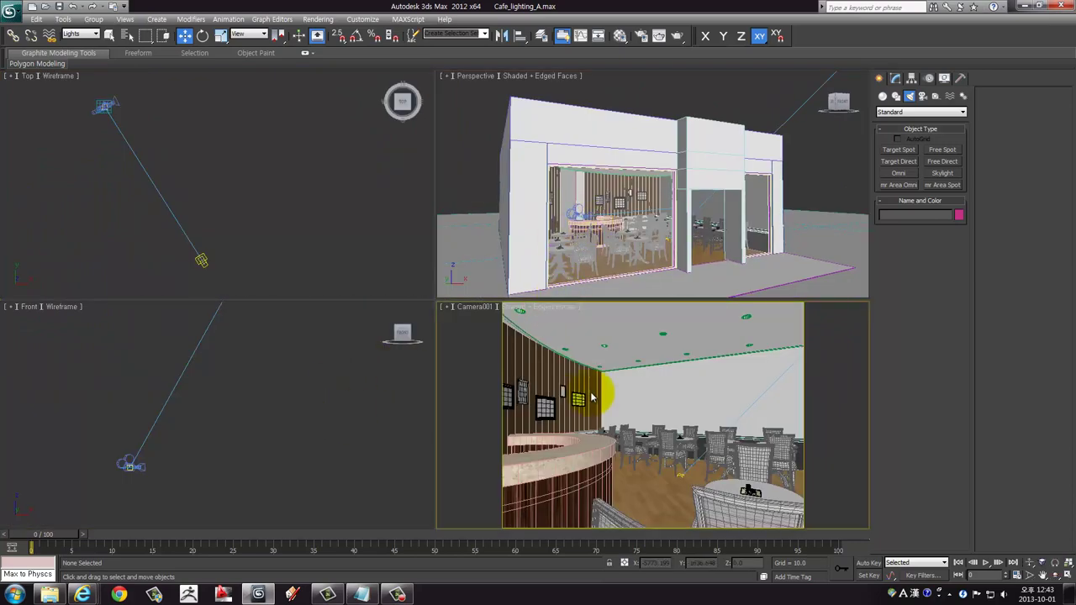
left_click(193, 258)
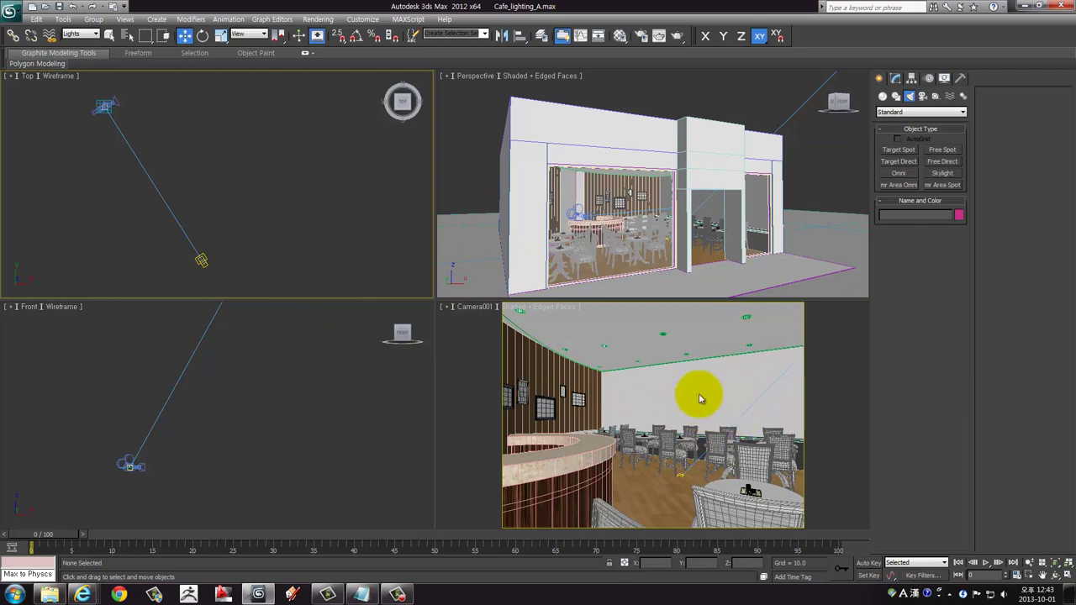
left_click(761, 387)
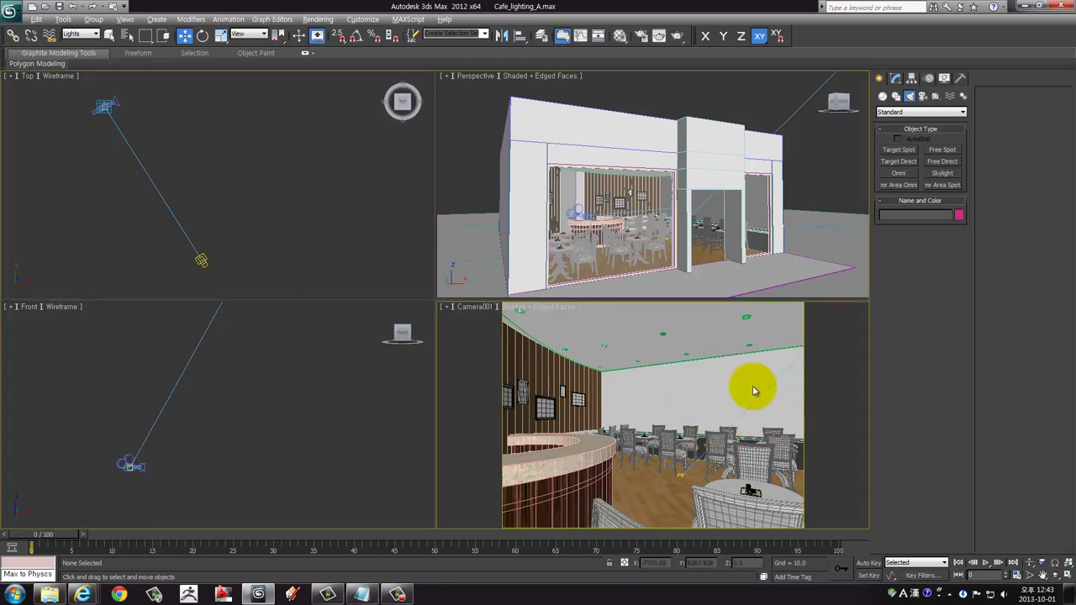
key("alt+w")
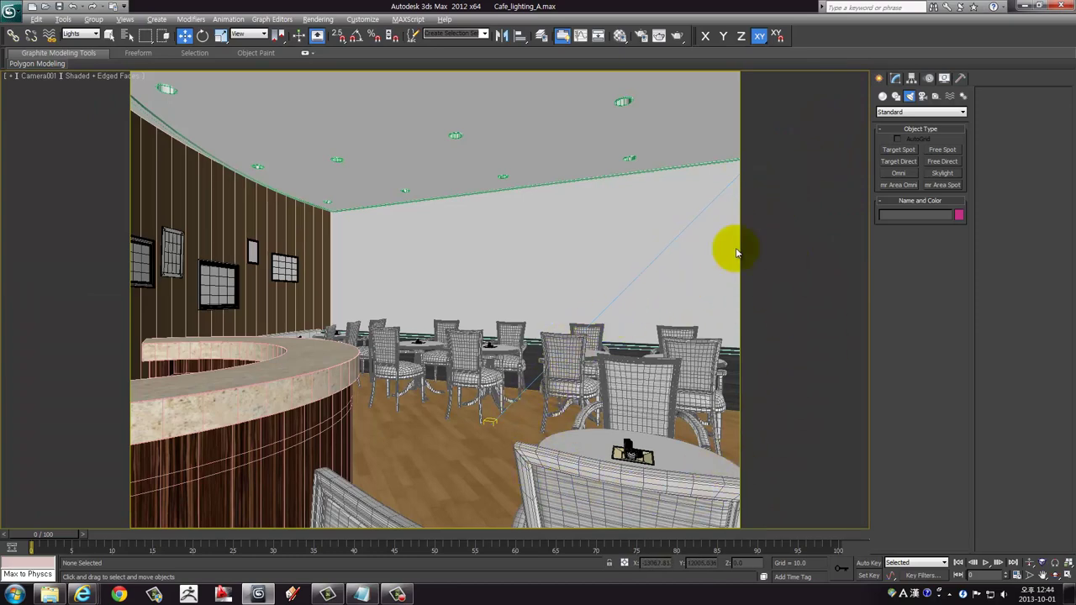
key("alt+w")
Select Direct001 in the Top view and shift it left along X
left_click(202, 260)
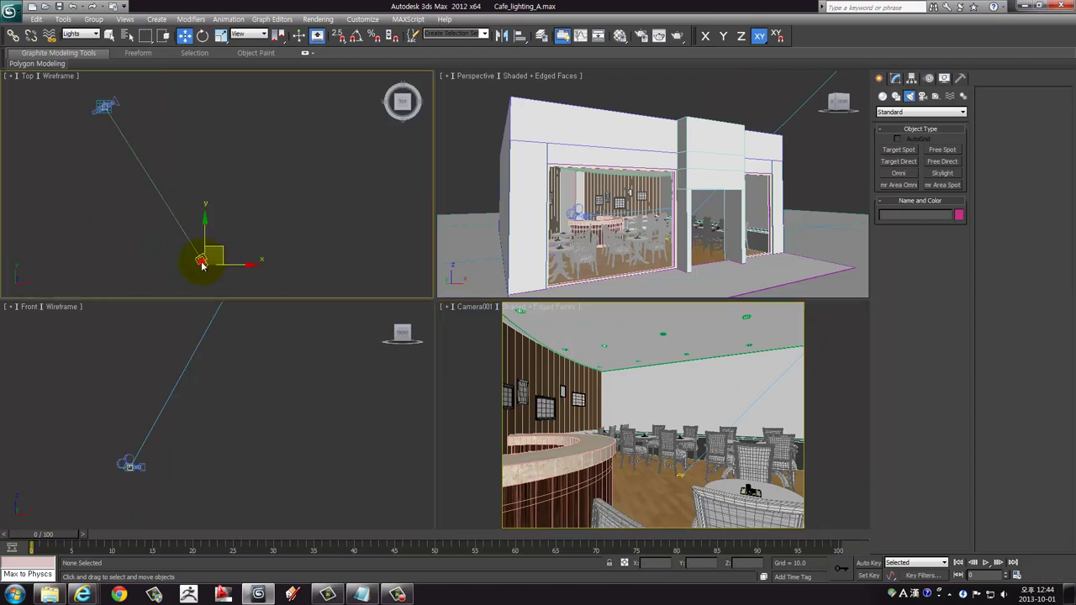
scroll(244, 252, "down", 3)
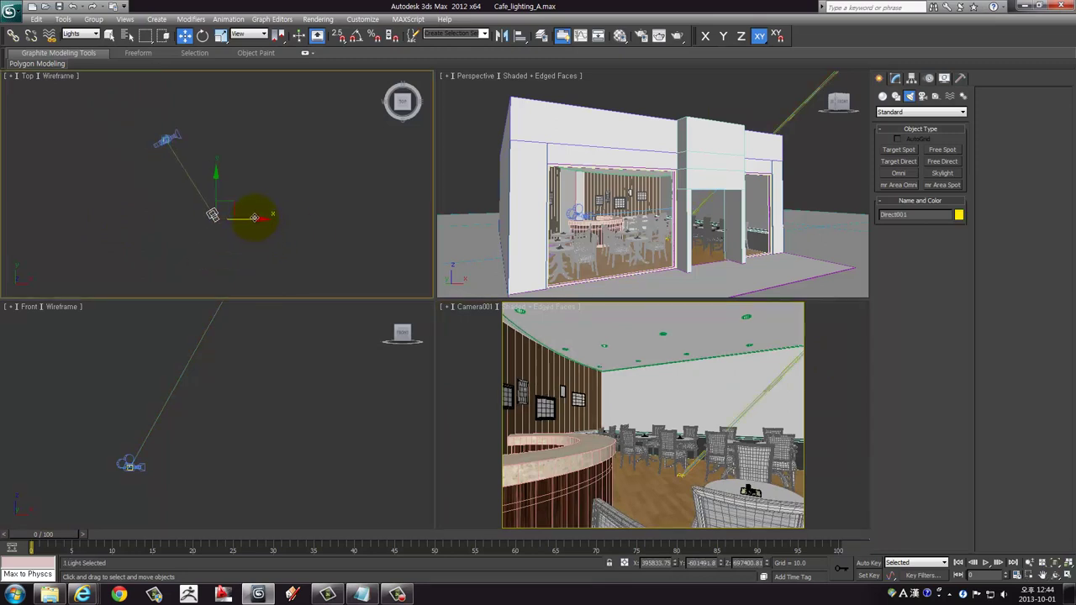
left_click_drag(253, 224, 67, 225)
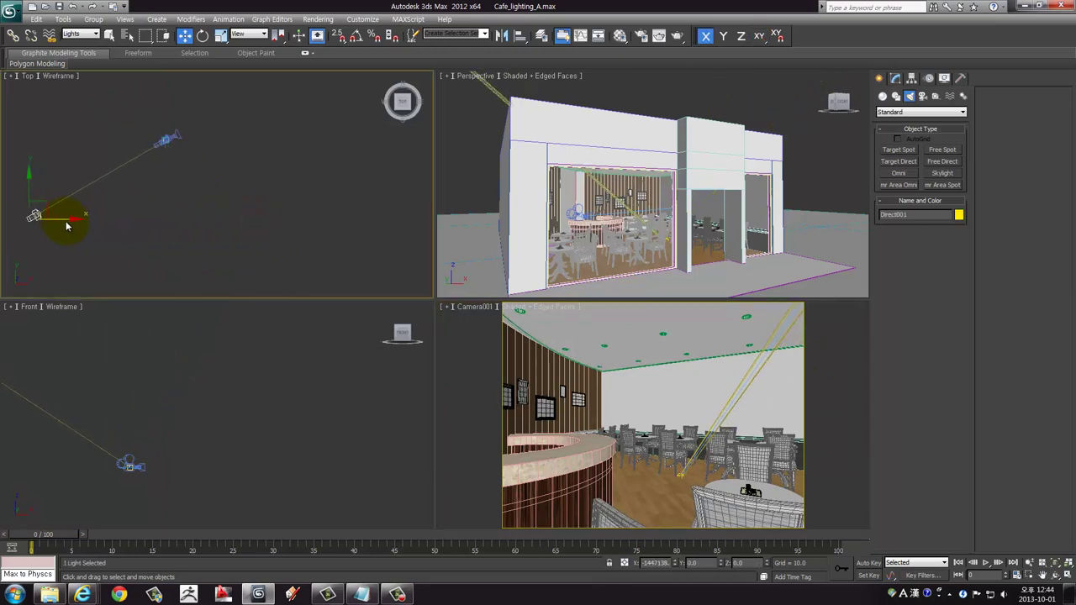
middle_click_drag(86, 204, 72, 271)
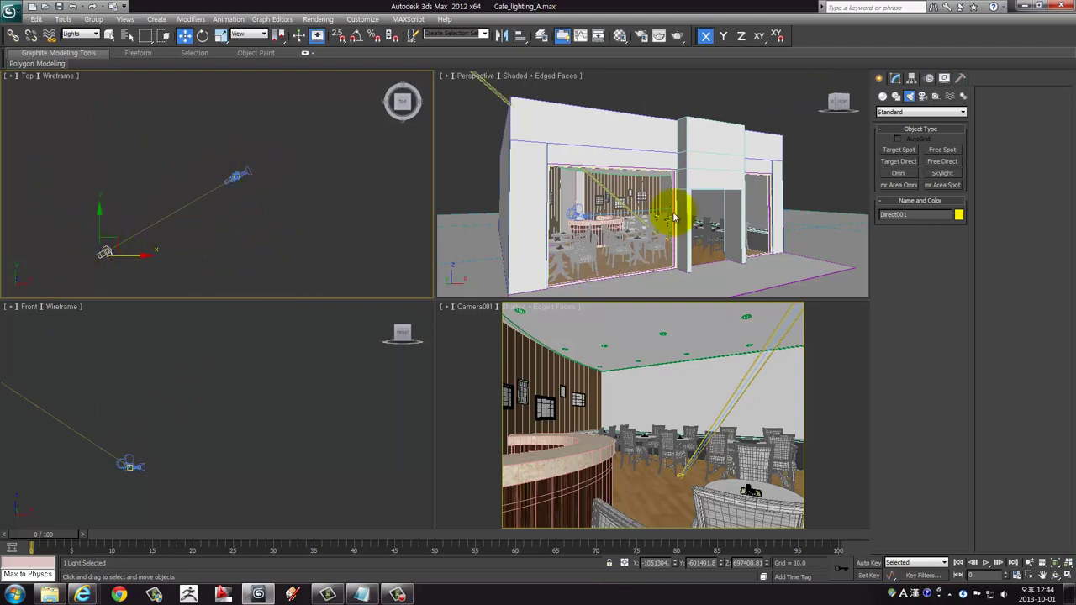
Maximize the Perspective view, zoom in, and frame the sun light's target
key("alt+w")
scroll(339, 182, "up", 3)
scroll(339, 183, "up", 5)
scroll(337, 219, "up", 5)
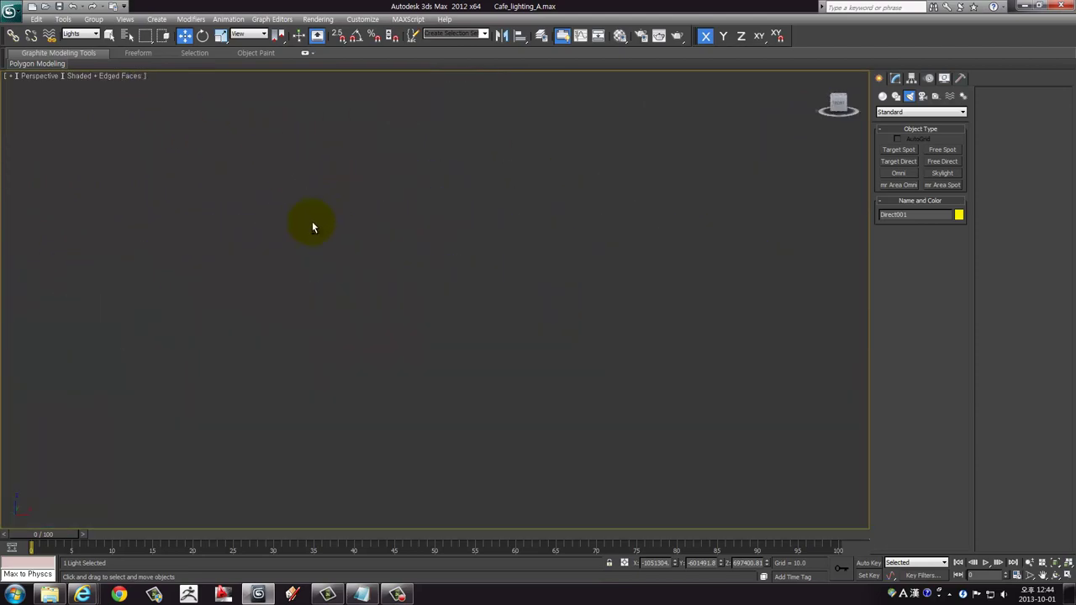
scroll(405, 232, "up", 3)
scroll(564, 348, "up", 2)
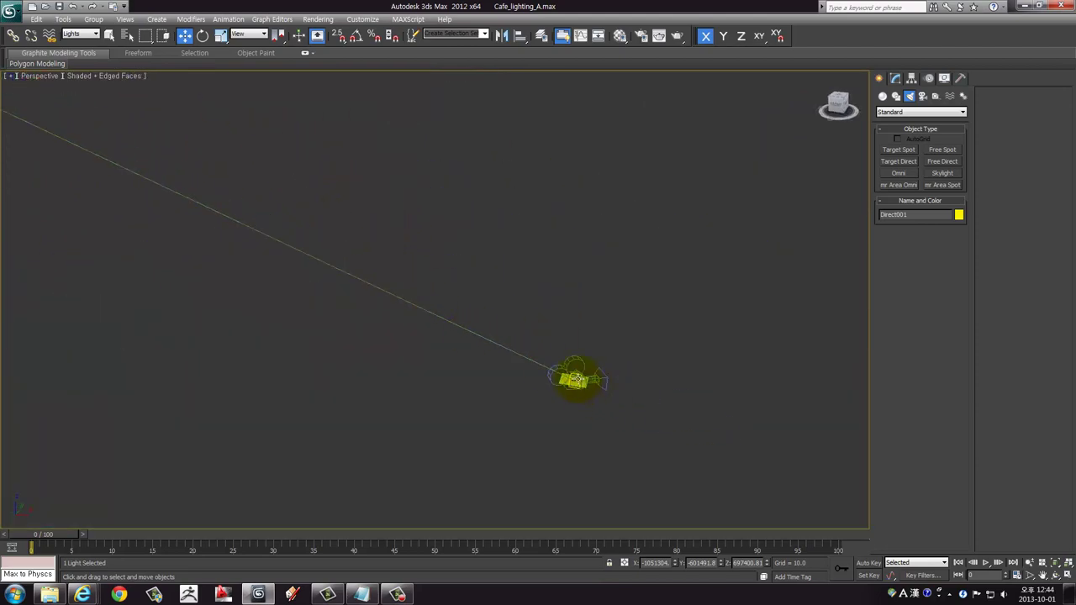
left_click(576, 380)
key("z")
Change the selection filter from Lights to All and orbit around the café
left_click(76, 33)
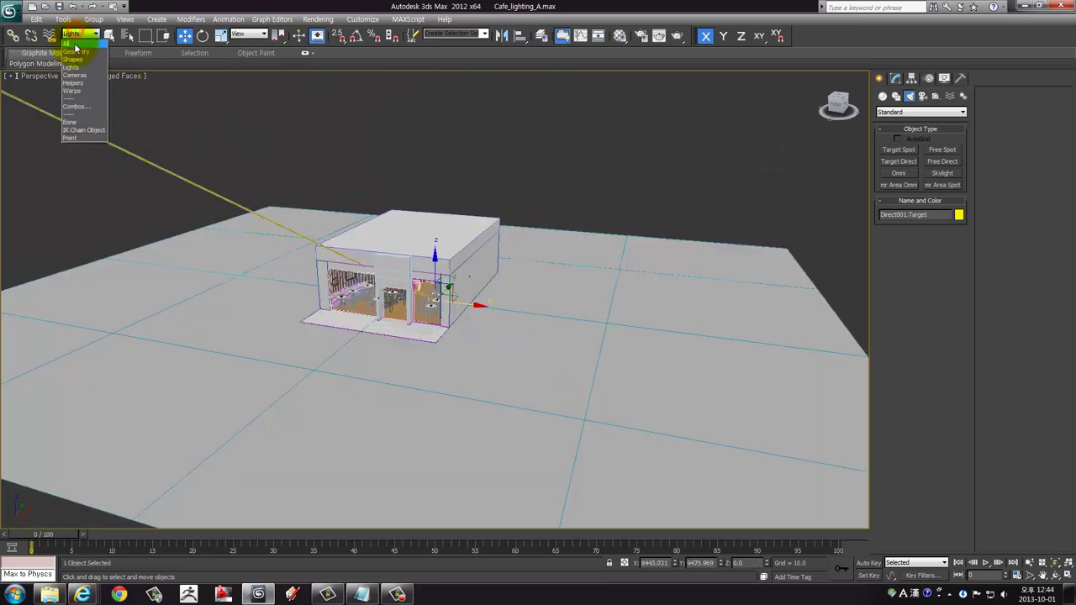
left_click(74, 43)
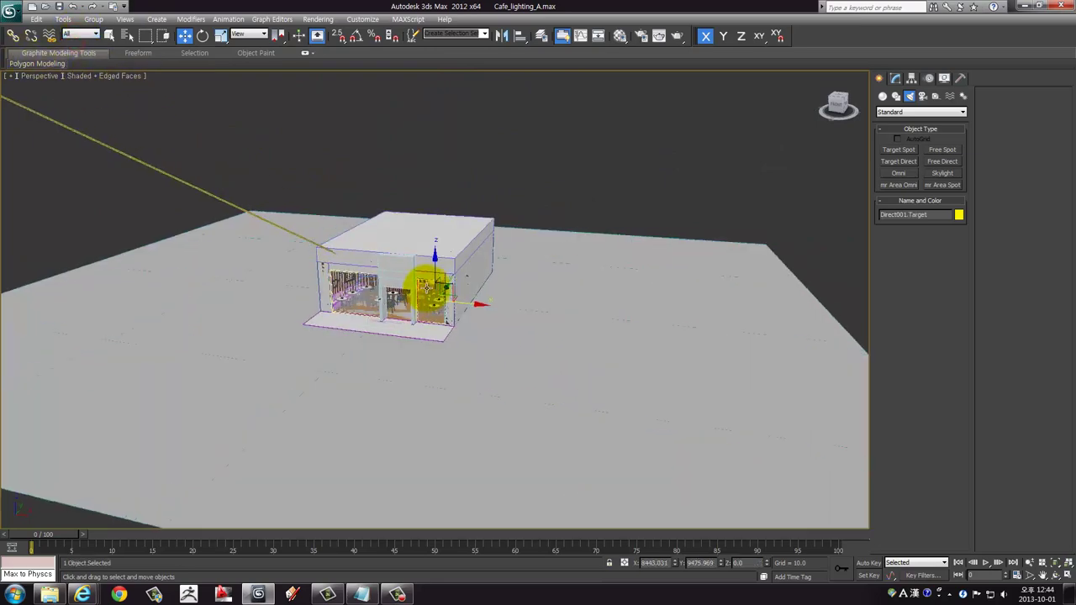
middle_click_drag(428, 337, 538, 337, "alt")
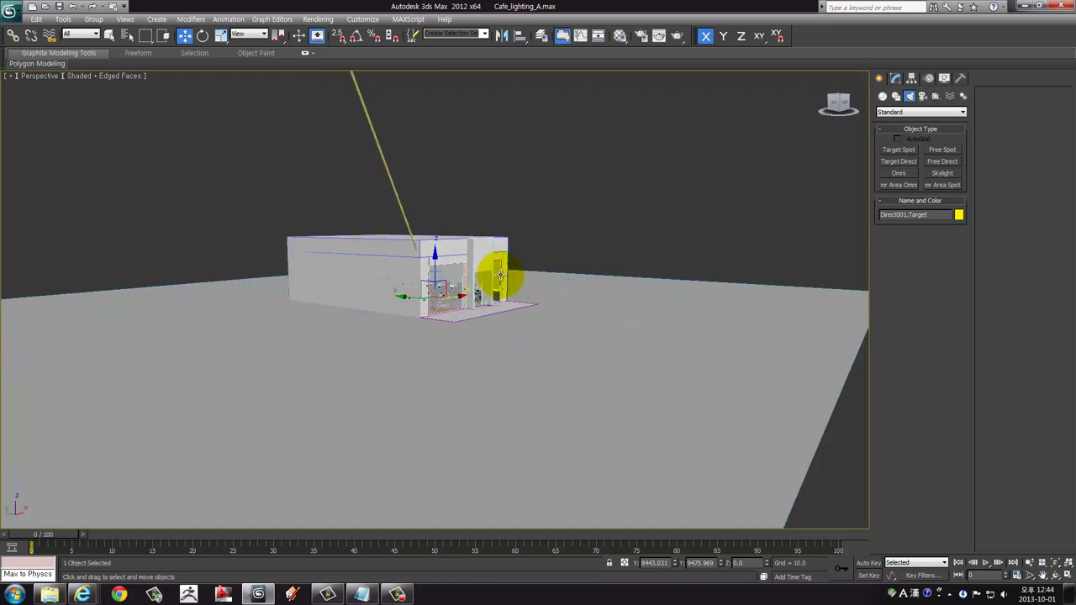
middle_click_drag(493, 284, 474, 297, "alt")
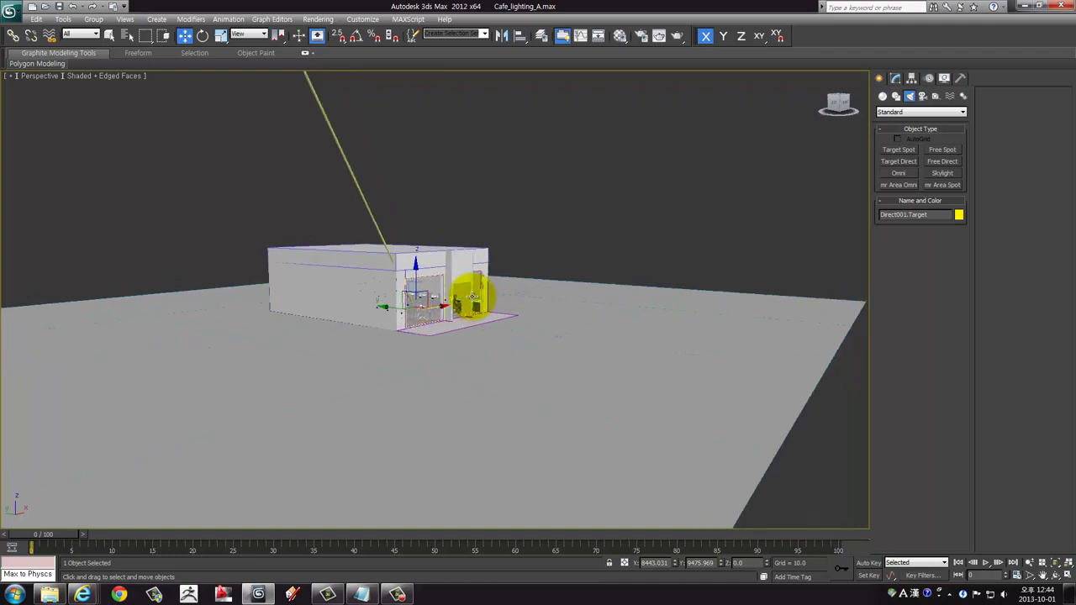
scroll(474, 296, "up", 3)
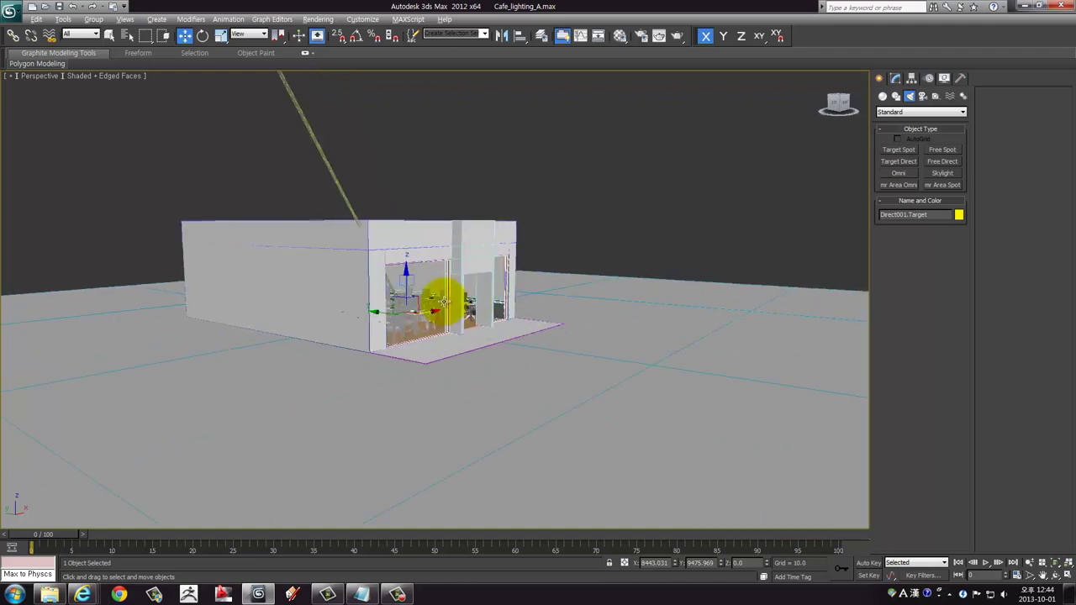
Move Direct001 toward the bottom of the plan in the Top view
key("alt+w")
left_click(108, 244)
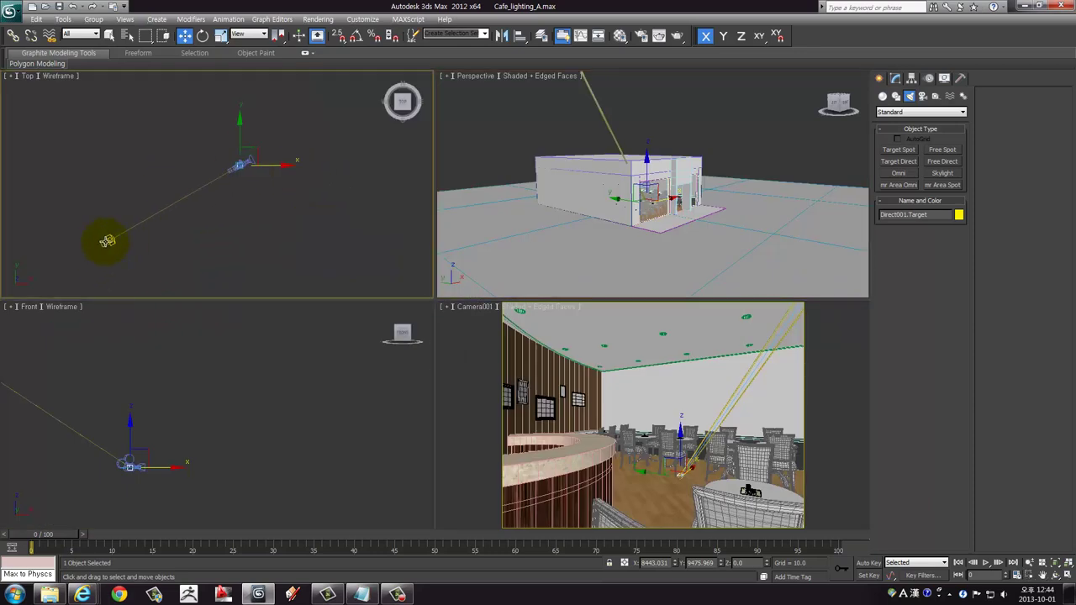
left_click_drag(123, 243, 200, 338)
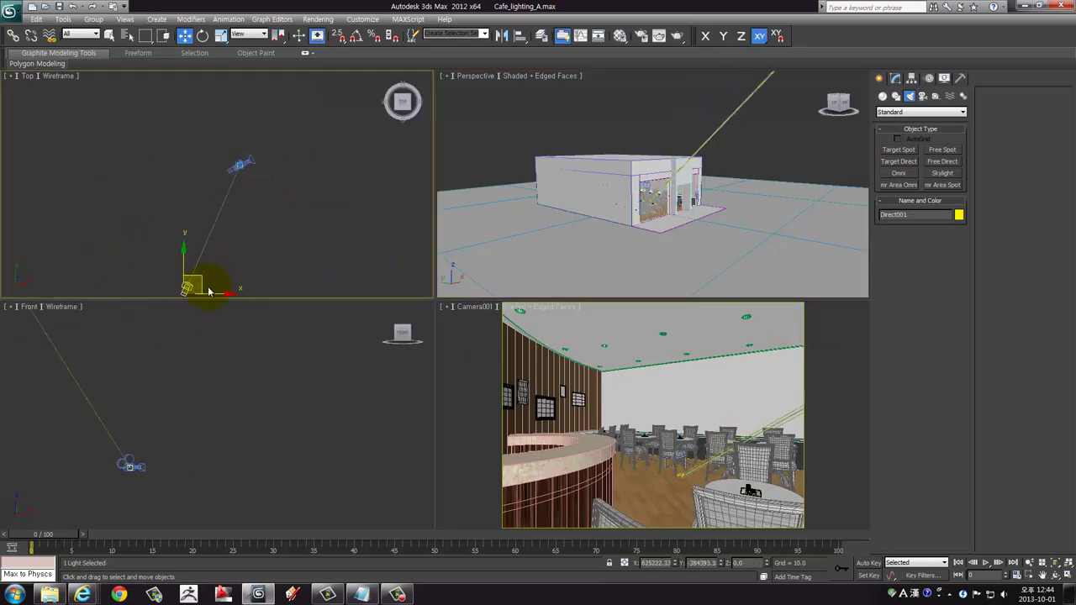
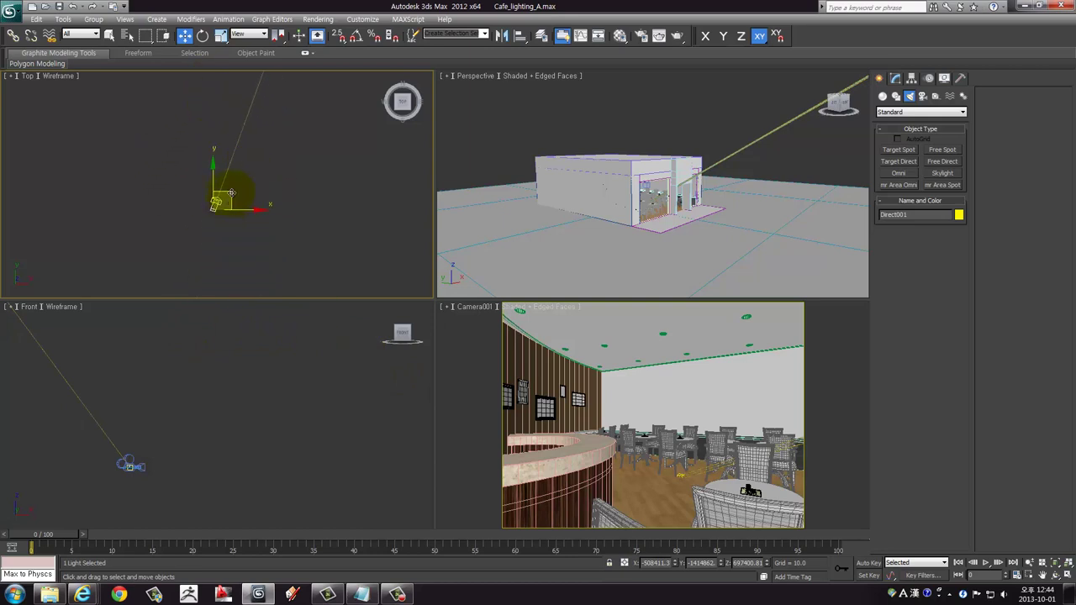
Maximize the camera view, render the cafe, and review the V-Ray frame and messages
right_click(613, 384)
key("alt+w")
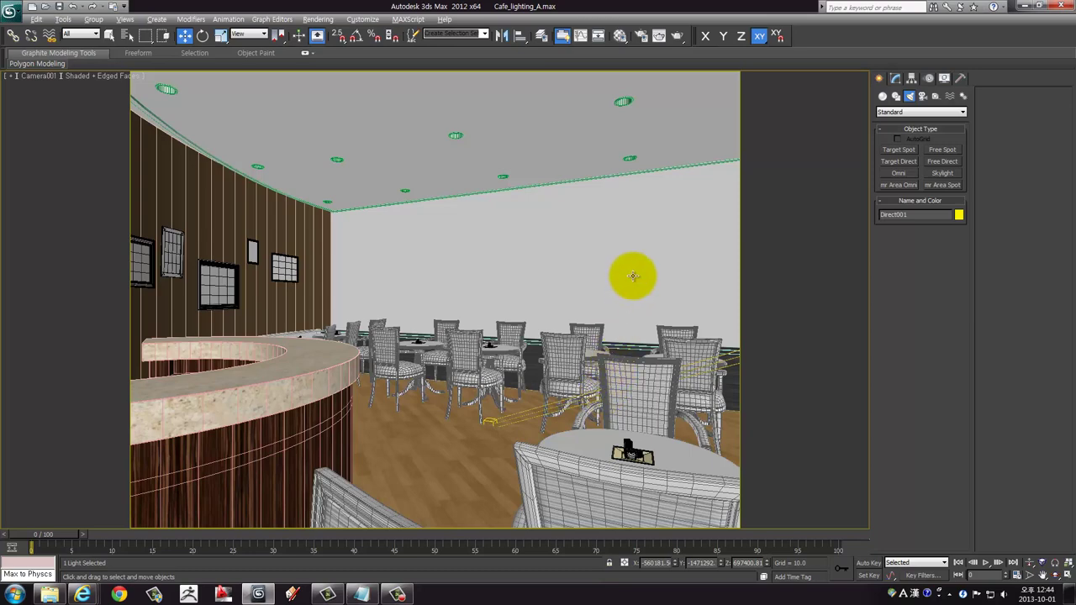
left_click(677, 37)
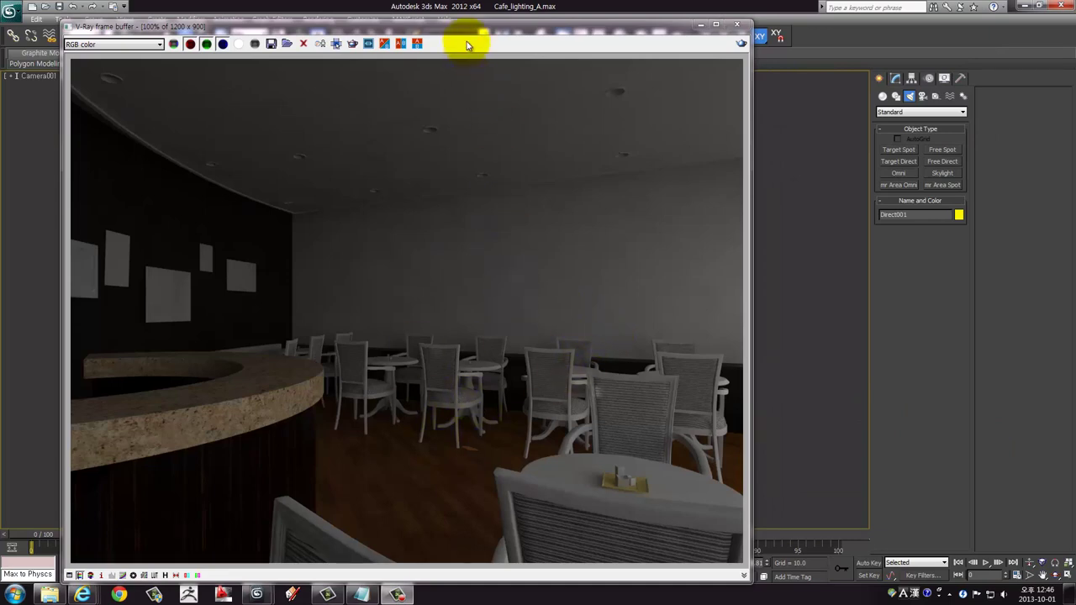
mouse_move(468, 28)
left_mouse_down()
mouse_move(545, 25)
mouse_move(471, 32)
left_mouse_up()
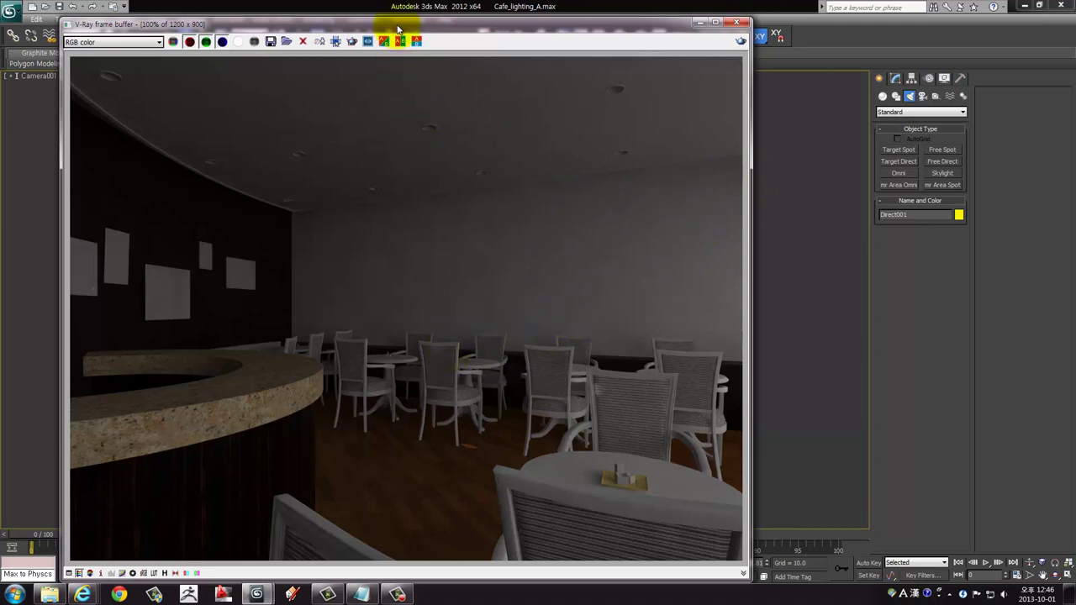
left_click_drag(401, 27, 418, 24)
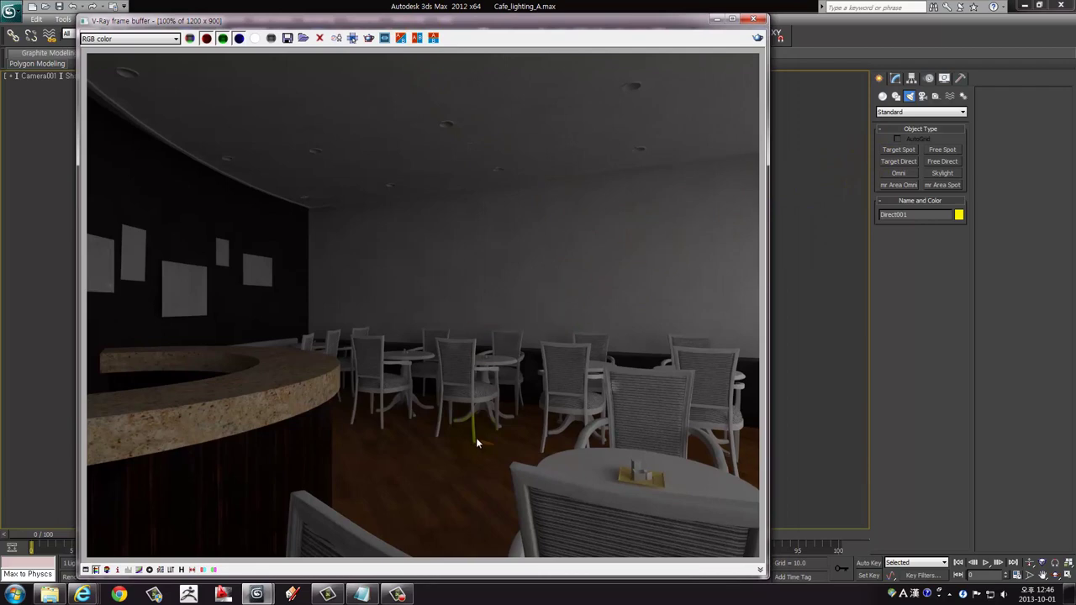
left_click_drag(432, 32, 404, 23)
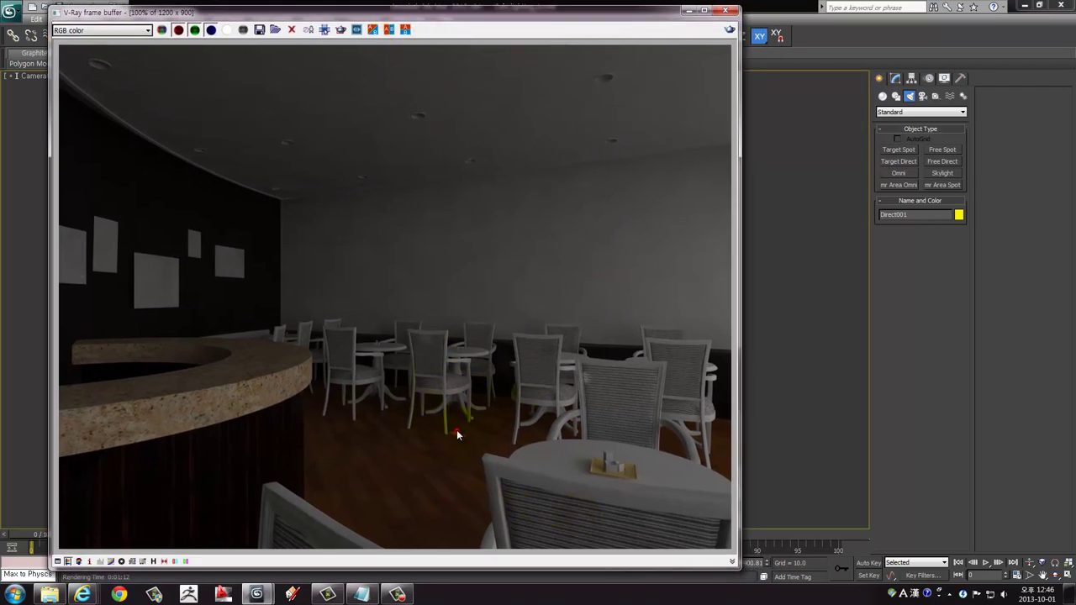
scroll(465, 455, "up", 2)
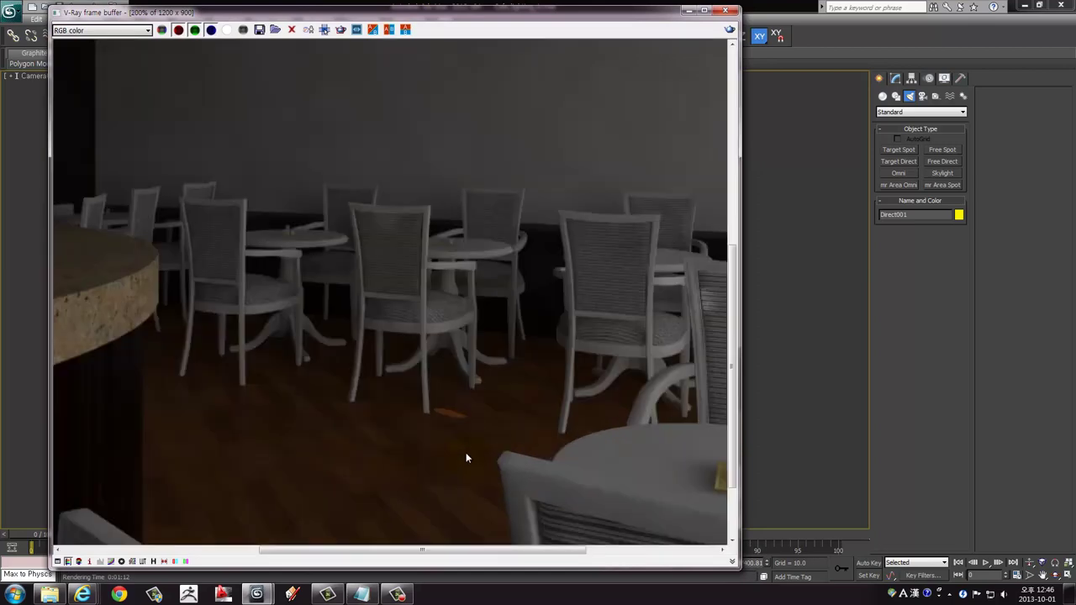
scroll(465, 452, "up", 4)
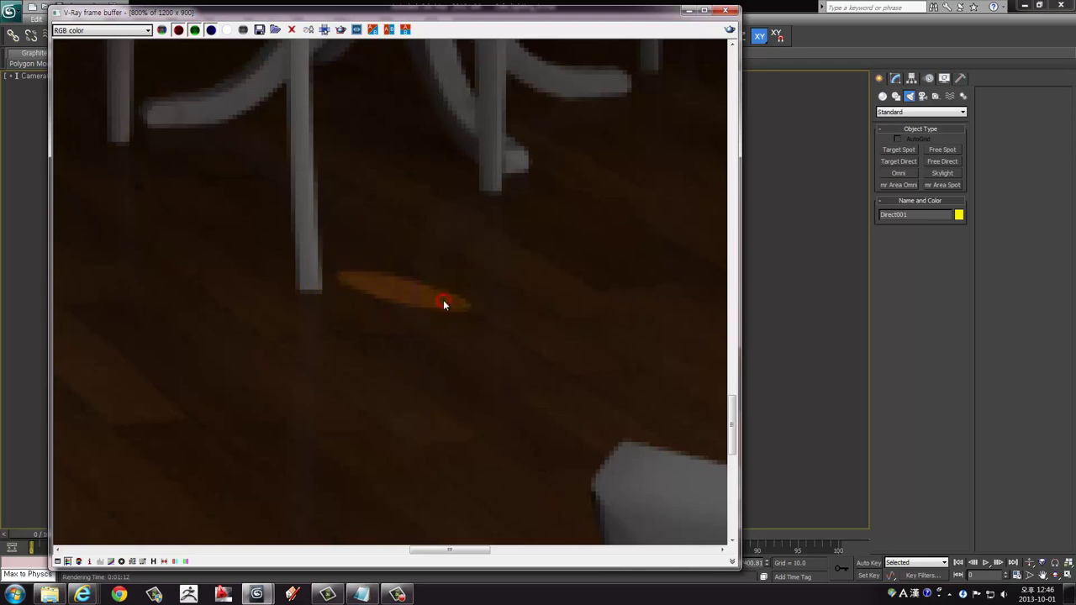
scroll(443, 299, "down", 3)
scroll(443, 300, "down", 2)
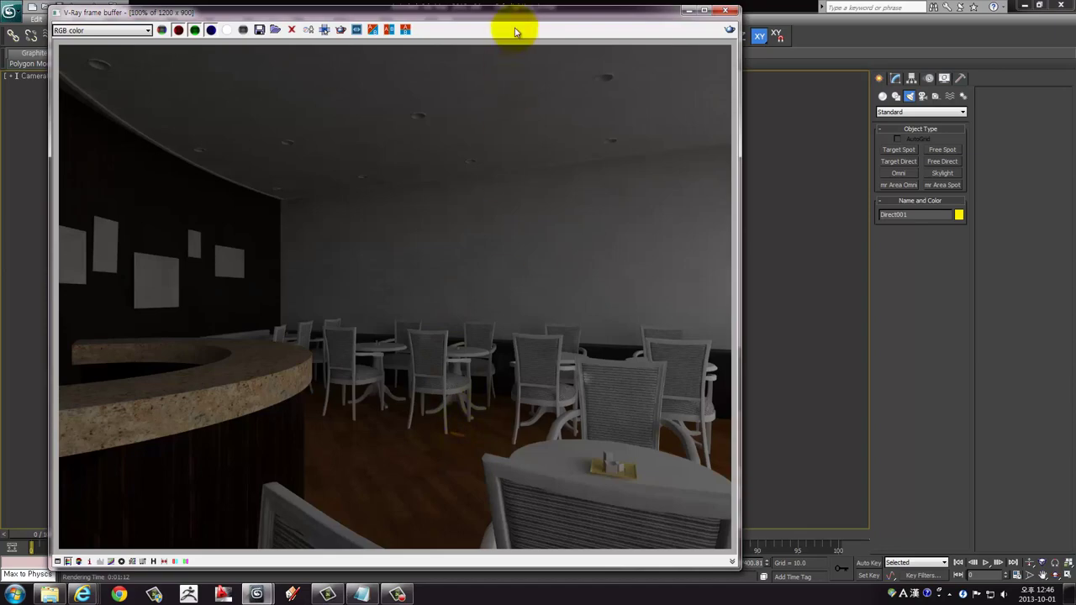
left_click_drag(504, 11, 616, 82)
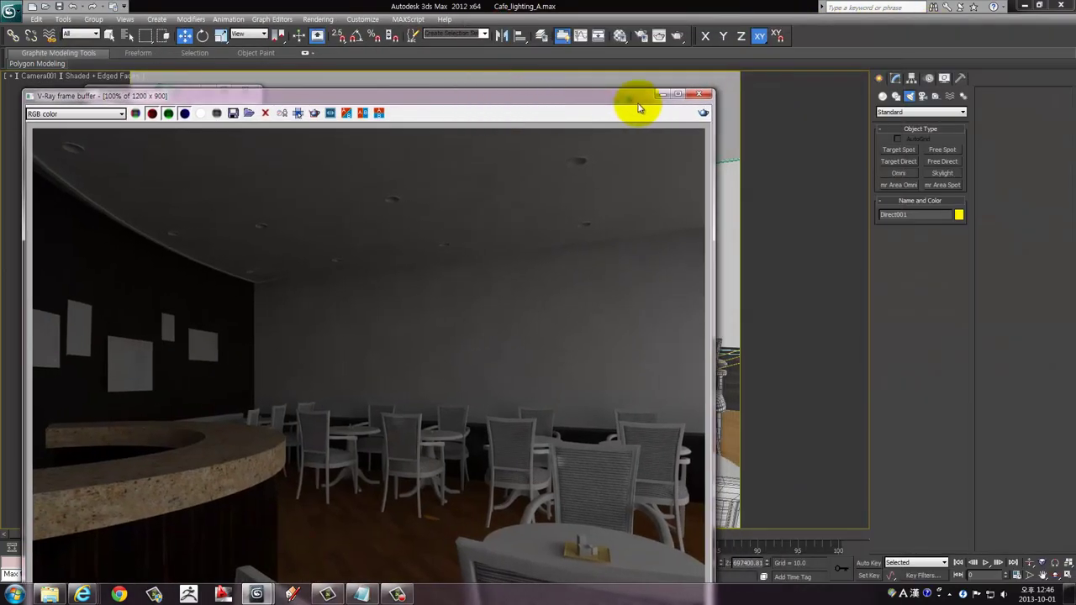
left_click(656, 96)
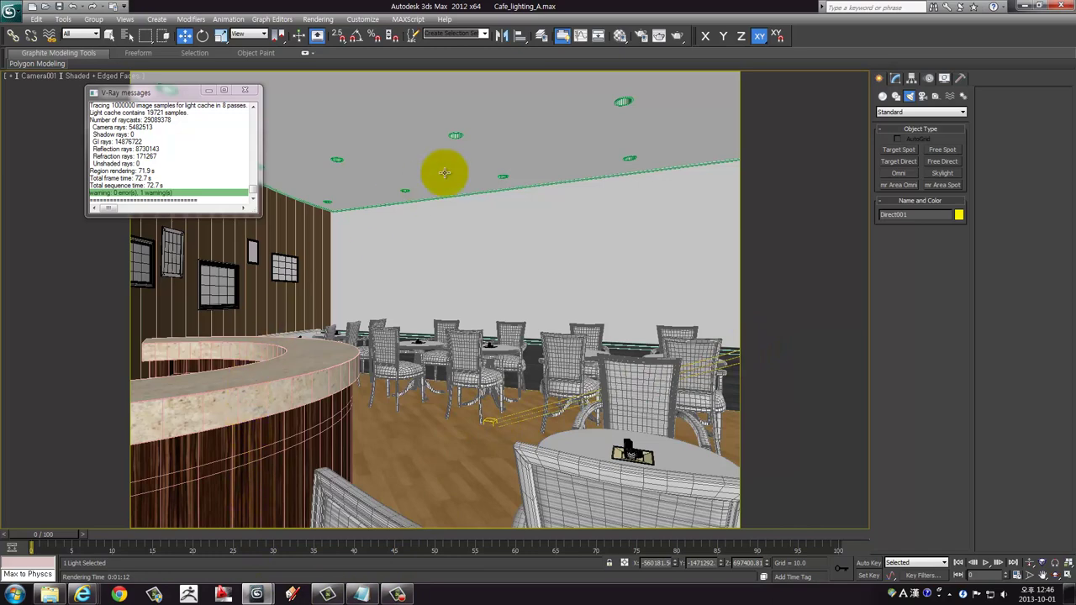
Check the last rendered frame, close the render windows, and restore the four-view layout
left_click(658, 37)
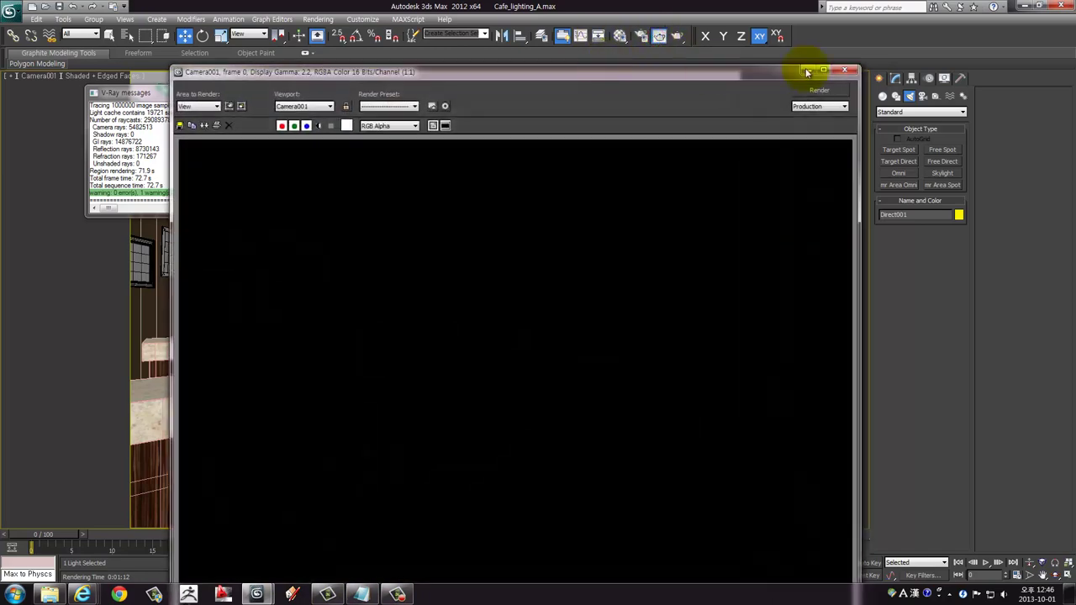
left_click(846, 74)
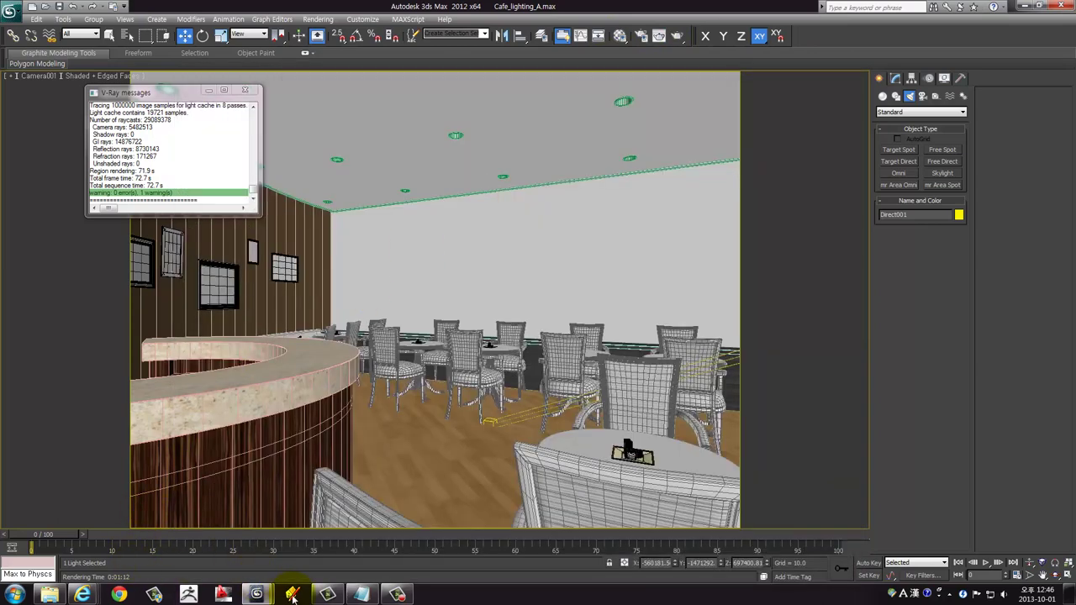
mouse_move(292, 594)
left_click(314, 533)
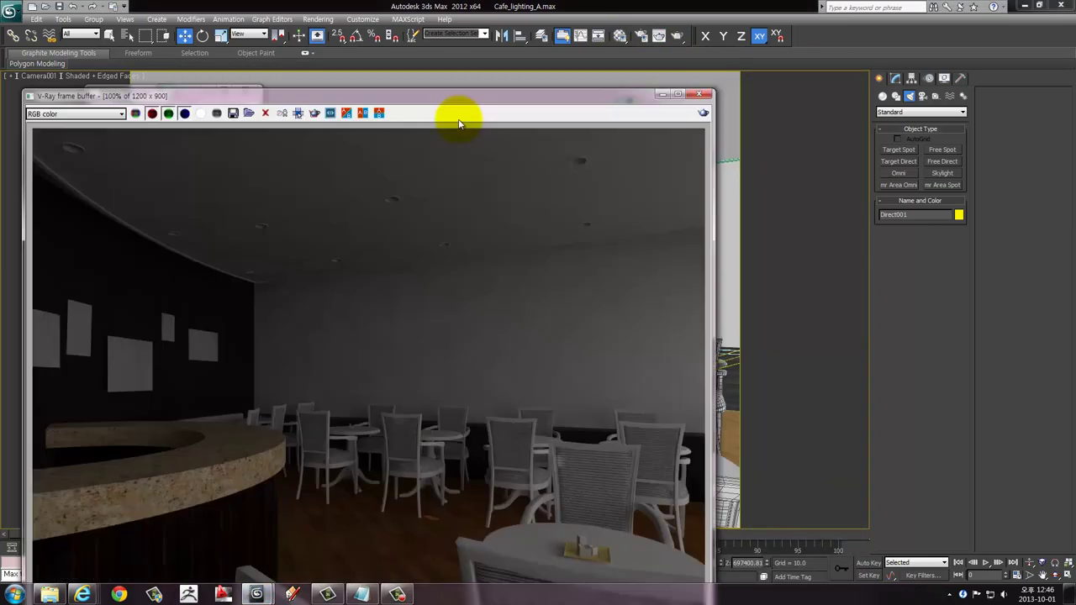
left_click_drag(440, 92, 450, 41)
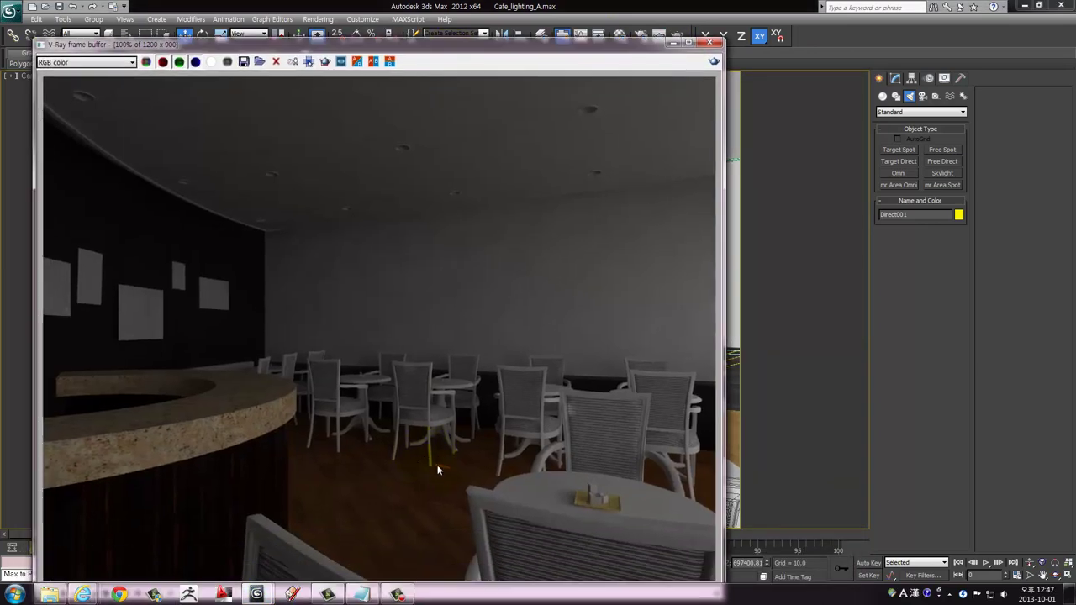
left_click(709, 42)
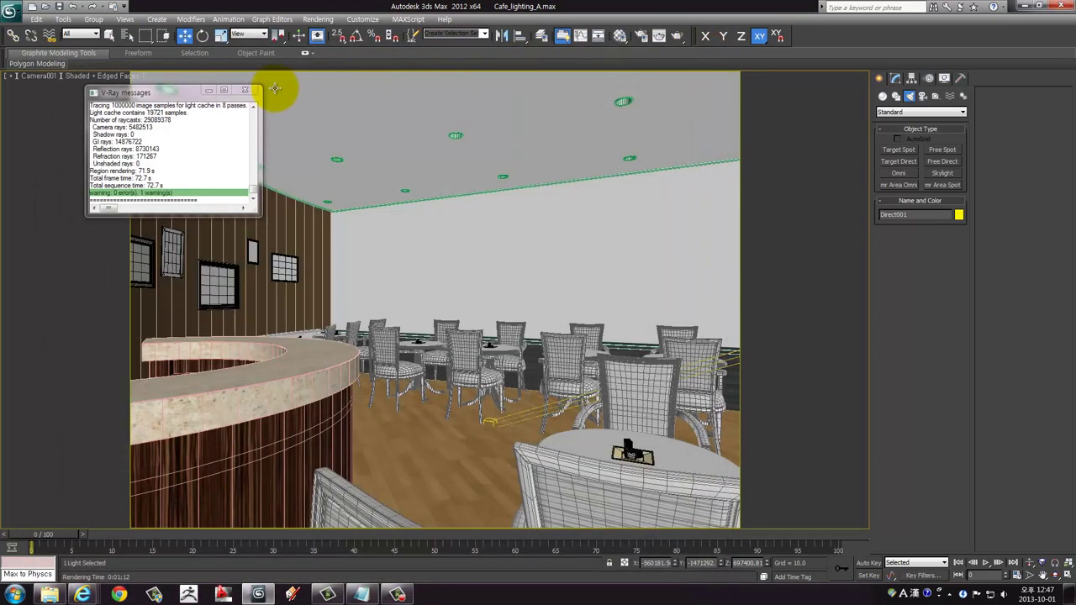
left_click(245, 90)
key("alt+w")
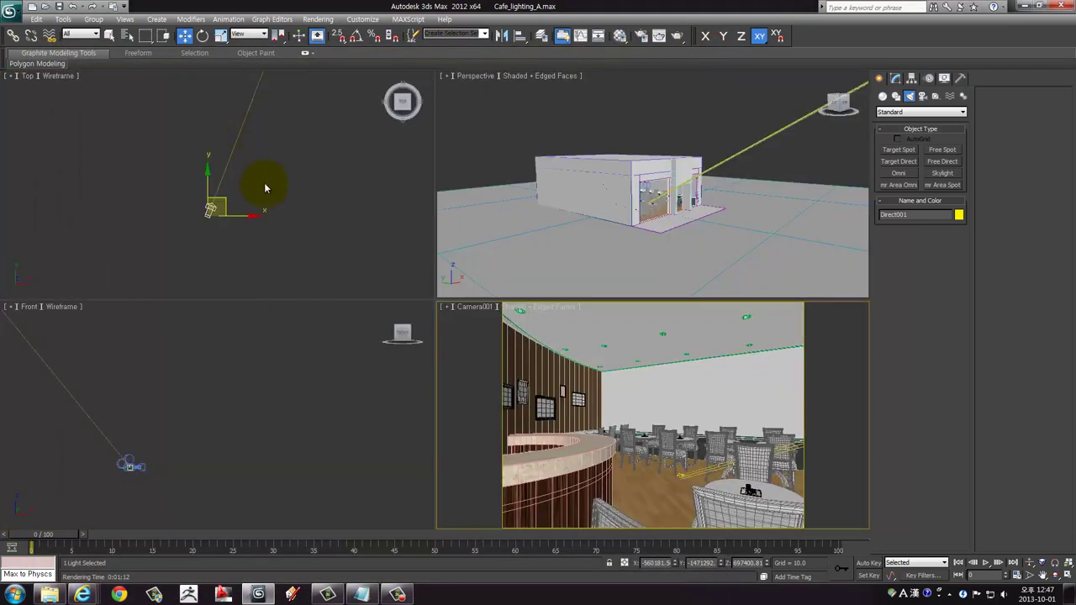
Turn on VRayShadow shadows for the sun light in the Modify panel
right_click(265, 188)
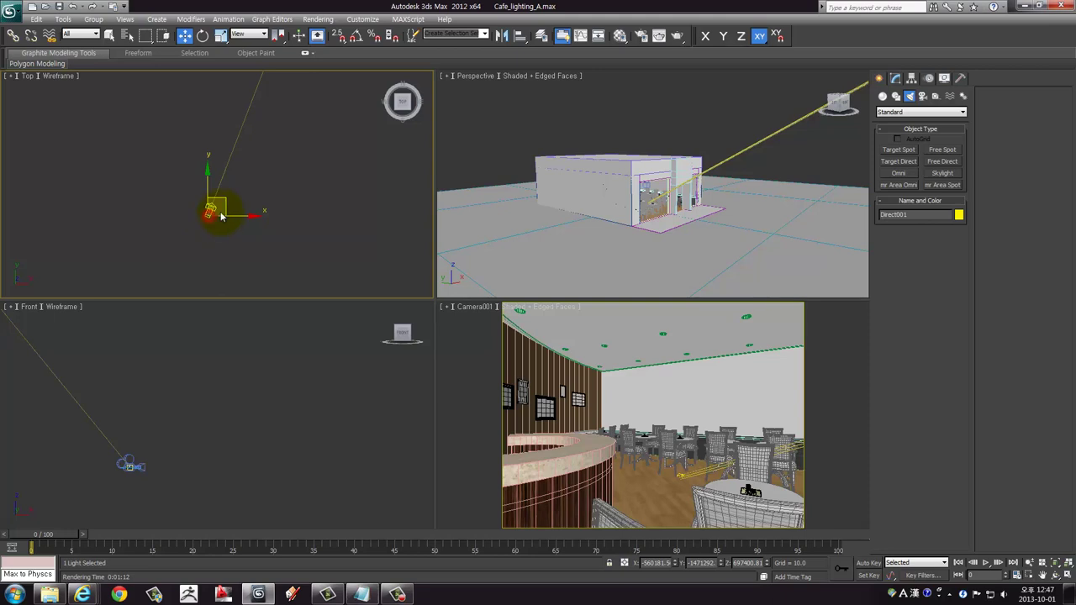
left_click(895, 77)
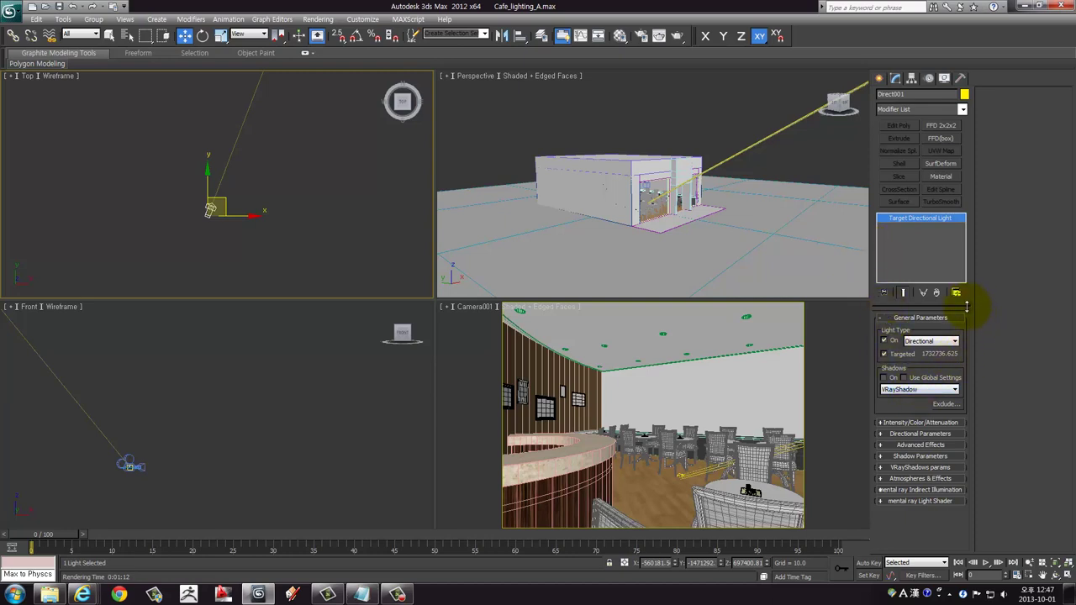
left_click(904, 389)
left_click(886, 378)
Set the sun light colour to white and multiplier 1.0, and hide the near attenuation range
left_click(903, 423)
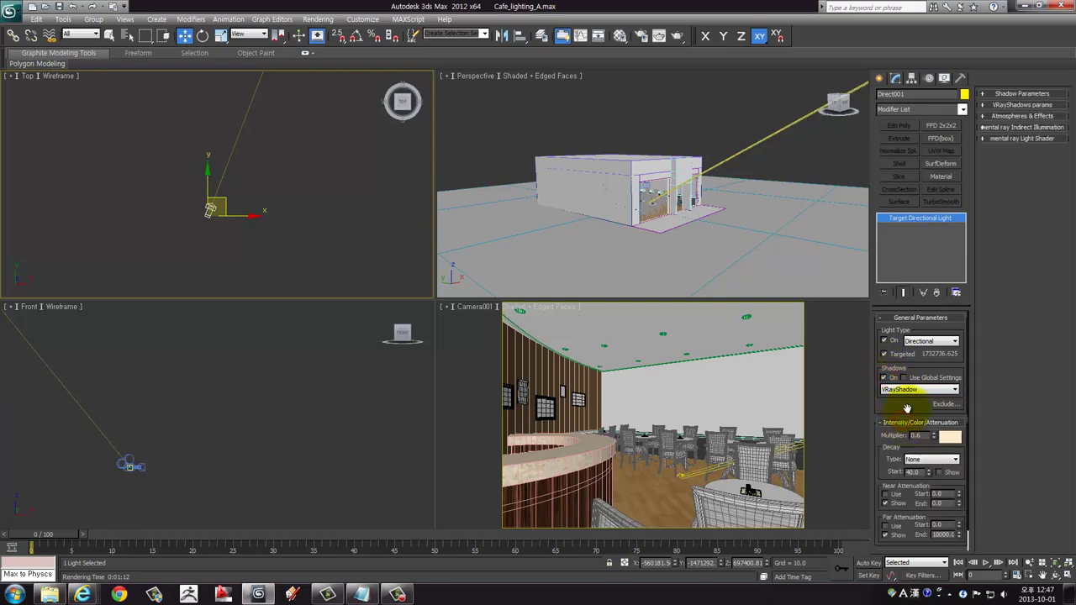
left_click_drag(907, 408, 907, 386)
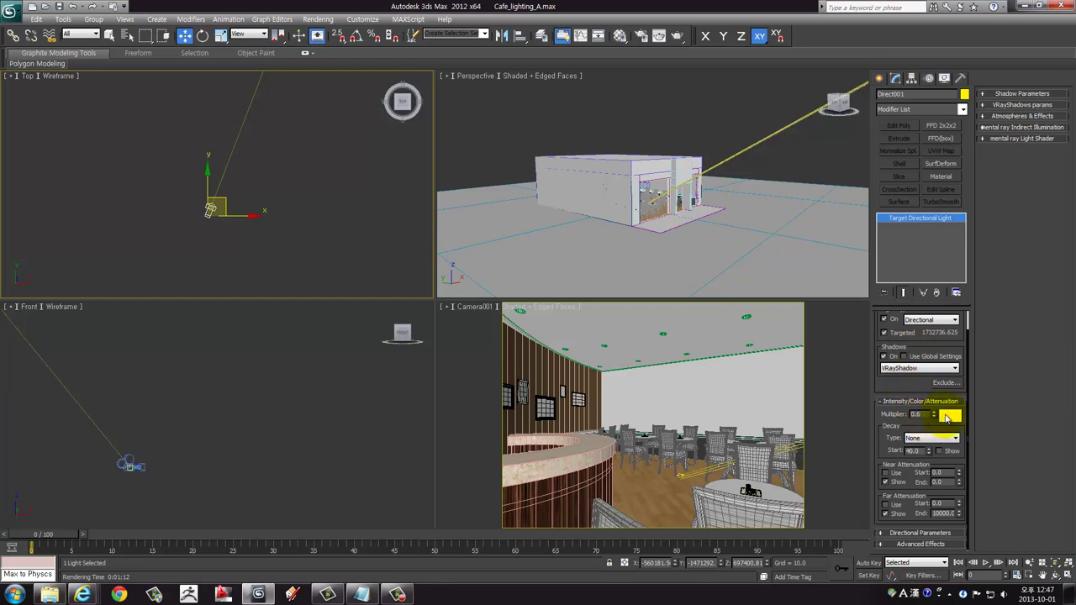
left_click(947, 418)
left_click_drag(323, 135, 319, 153)
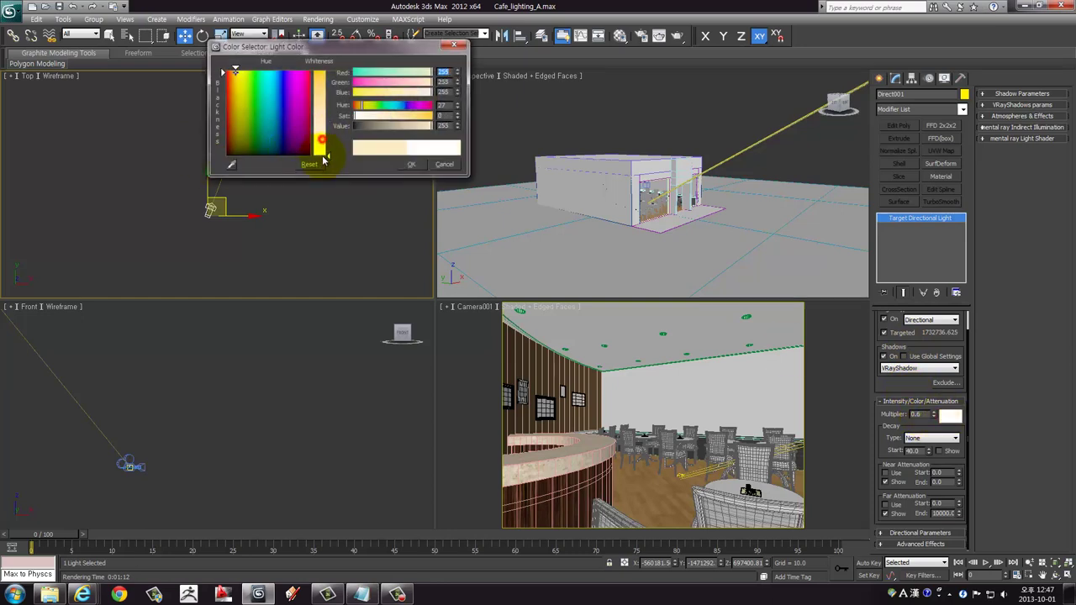
left_click(408, 164)
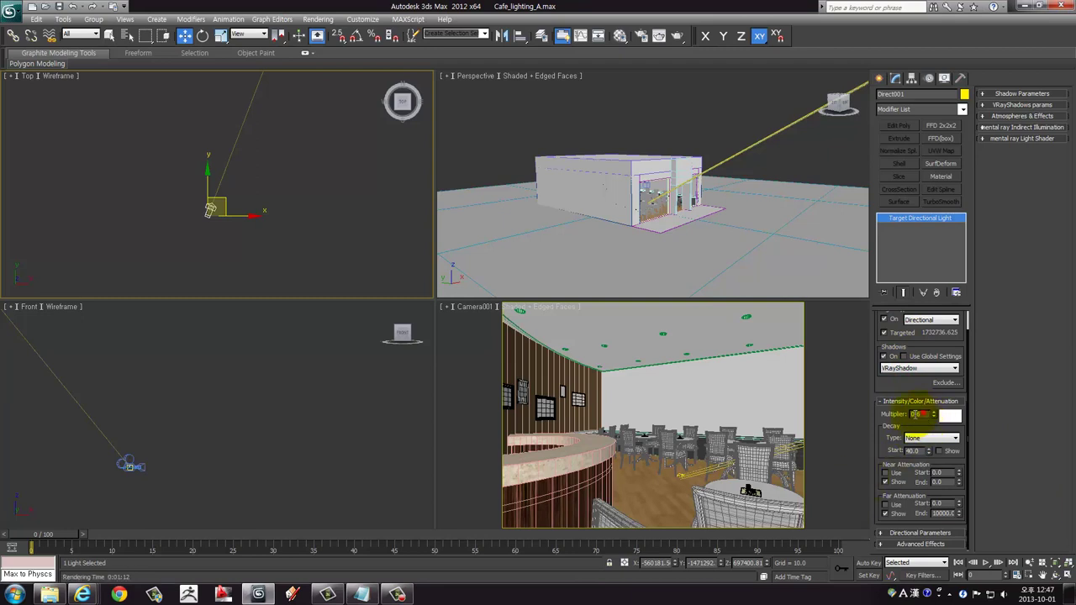
left_click(921, 414)
type("1")
left_click(912, 384)
left_click(918, 533)
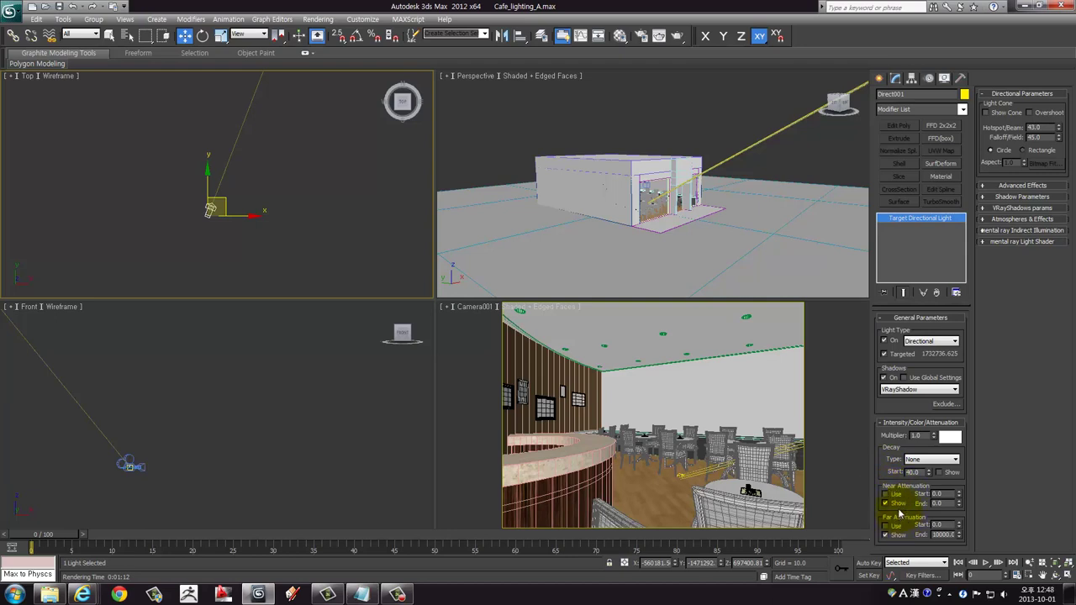
left_click(900, 502)
Hide the near and far attenuation ranges and frame the light and target in the Front view
left_click(896, 504)
left_click(889, 535)
middle_click_drag(202, 367, 240, 397)
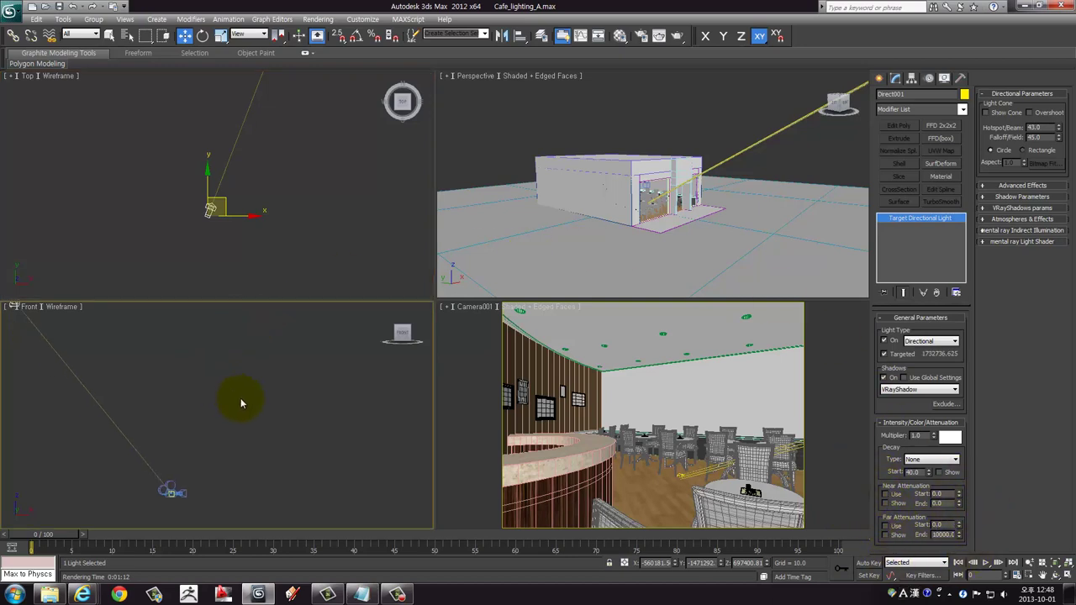
scroll(169, 379, "up", 2)
scroll(170, 375, "up", 1)
scroll(170, 376, "up", 2)
scroll(227, 456, "down", 2)
middle_click_drag(232, 443, 288, 370)
mouse_move(243, 434)
middle_mouse_down()
mouse_move(241, 445)
mouse_move(256, 413)
mouse_move(235, 410)
mouse_move(260, 405)
middle_mouse_up()
mouse_move(258, 367)
middle_mouse_down()
mouse_move(283, 434)
mouse_move(221, 384)
mouse_move(257, 428)
middle_mouse_up()
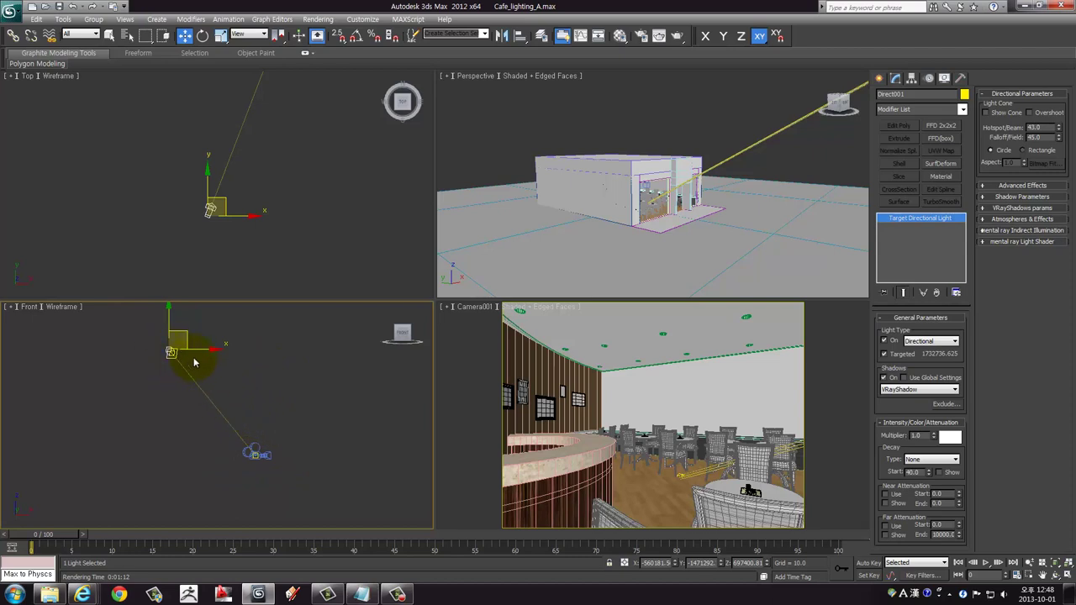
middle_click_drag(232, 390, 227, 379)
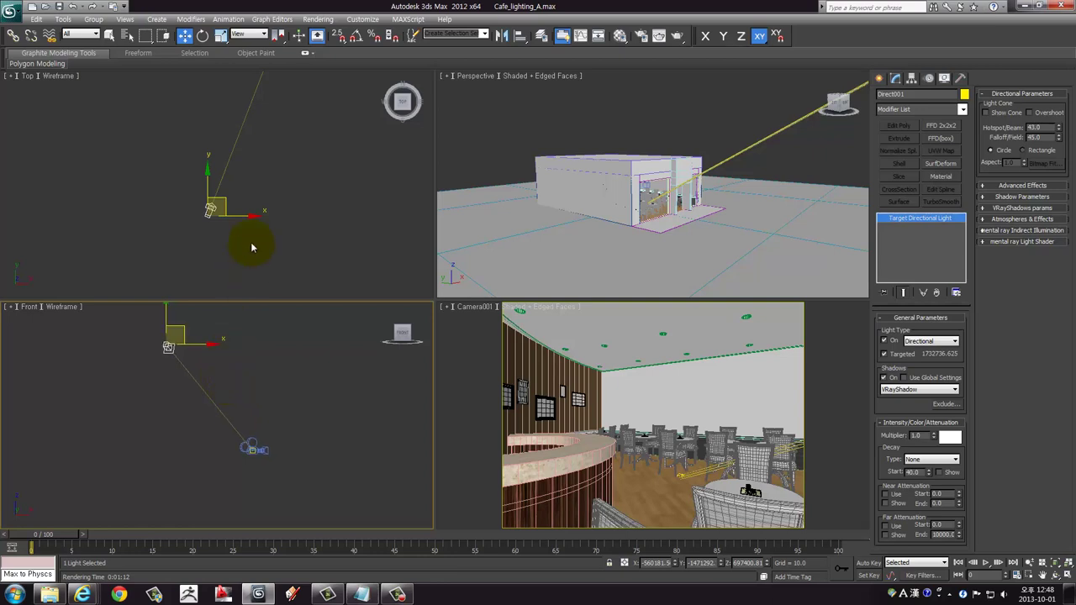
middle_click_drag(250, 247, 224, 259)
middle_click_drag(287, 394, 284, 378)
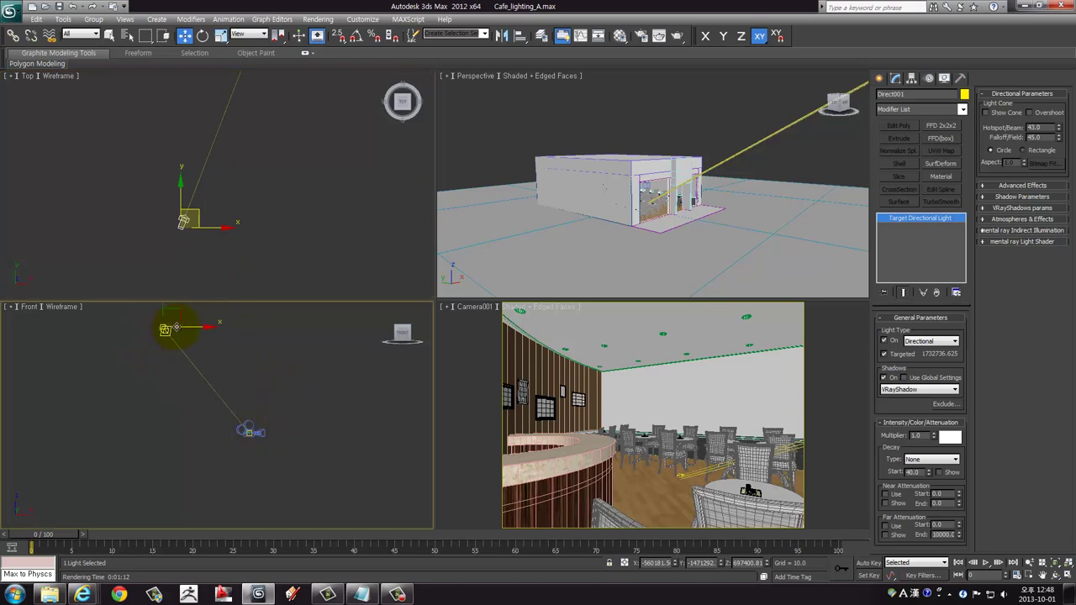
Reposition the sun light's target in the Front view, shifting it left, down, then up-right
left_click_drag(176, 328, 242, 380)
key("ctrl+z")
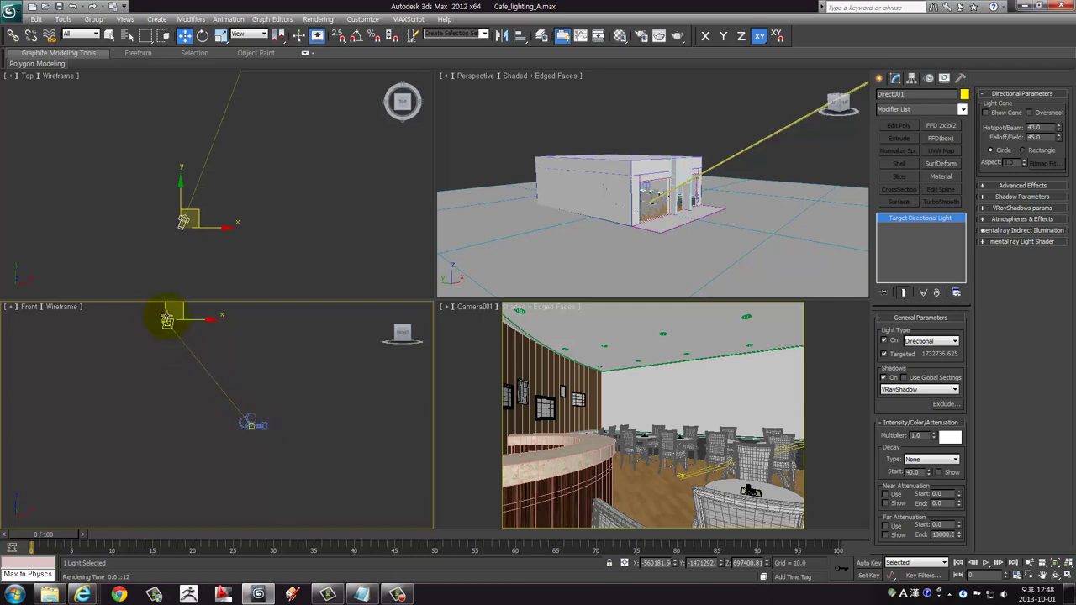
left_click(171, 322)
mouse_move(303, 409)
middle_mouse_down()
mouse_move(293, 378)
mouse_move(264, 363)
middle_mouse_up()
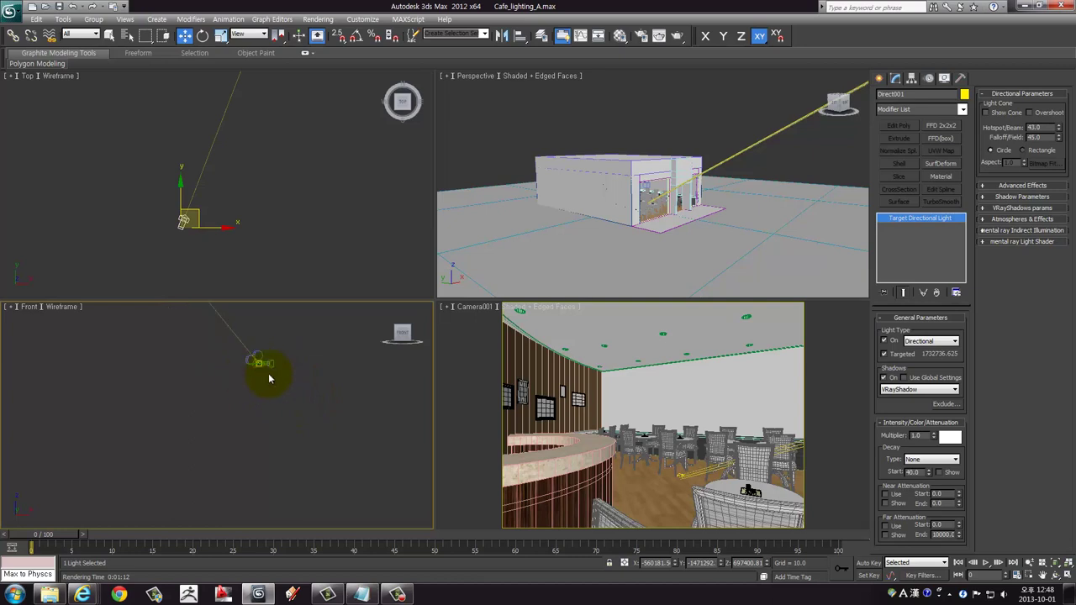
mouse_move(264, 363)
left_mouse_down()
mouse_move(246, 391)
mouse_move(215, 394)
mouse_move(245, 362)
mouse_move(289, 423)
left_mouse_up()
mouse_move(288, 414)
left_mouse_down()
mouse_move(216, 420)
mouse_move(152, 328)
left_mouse_up()
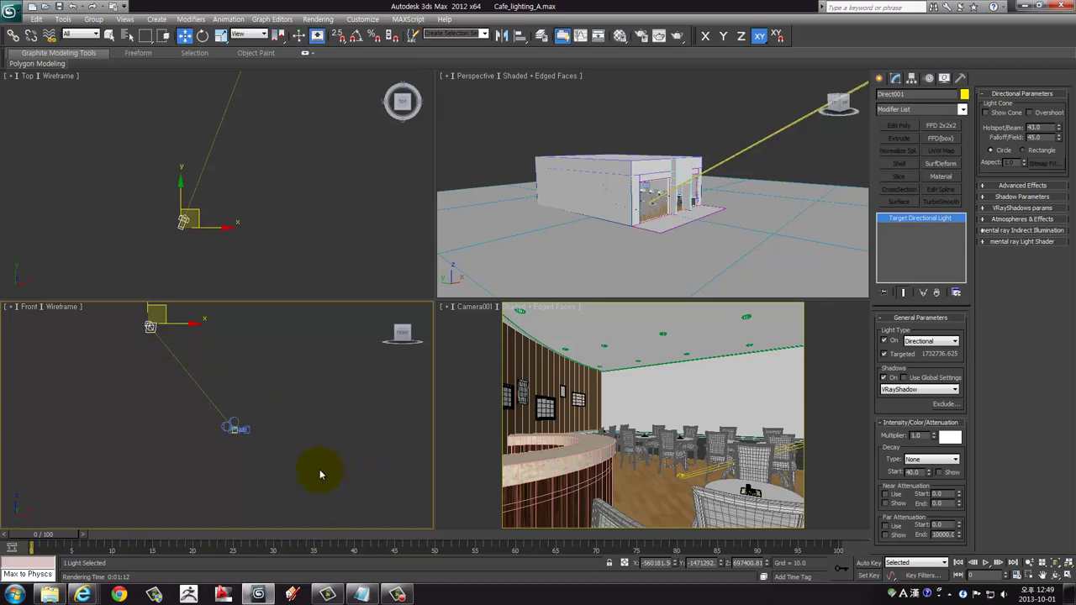
left_click_drag(318, 459, 320, 432)
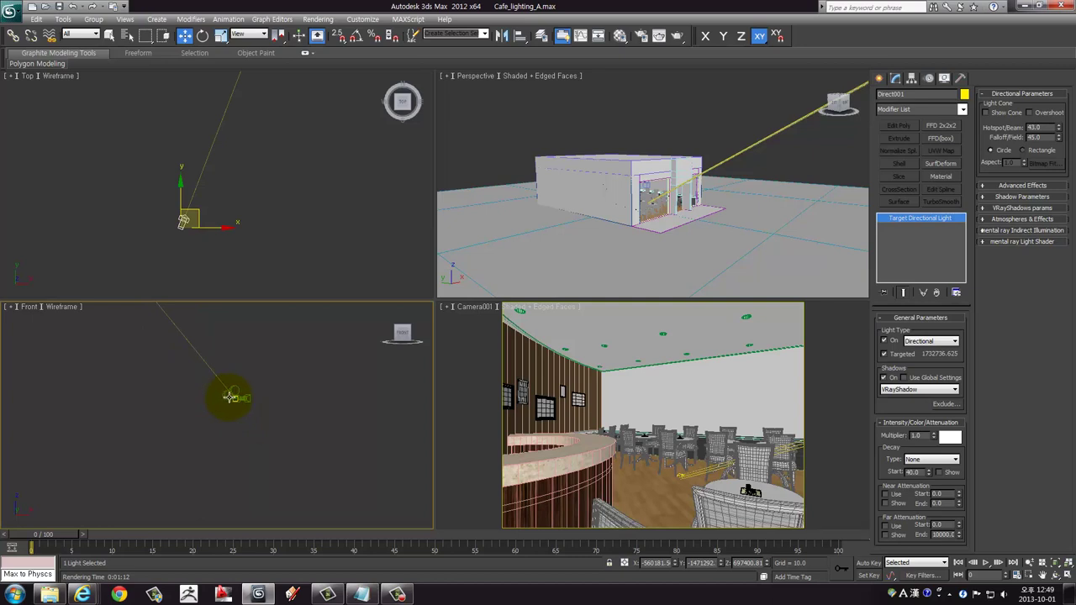
left_click_drag(230, 396, 246, 386)
Move the sun light up and to the right, then reselect it with the camera view active
left_click(269, 380)
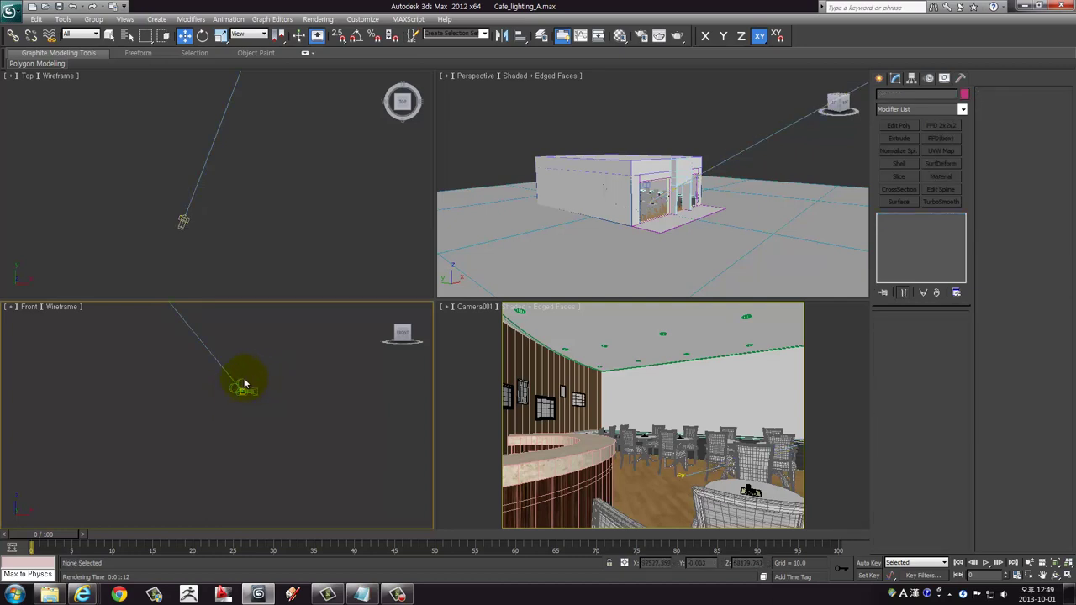
mouse_move(253, 382)
left_mouse_down()
mouse_move(291, 371)
mouse_move(264, 377)
left_mouse_up()
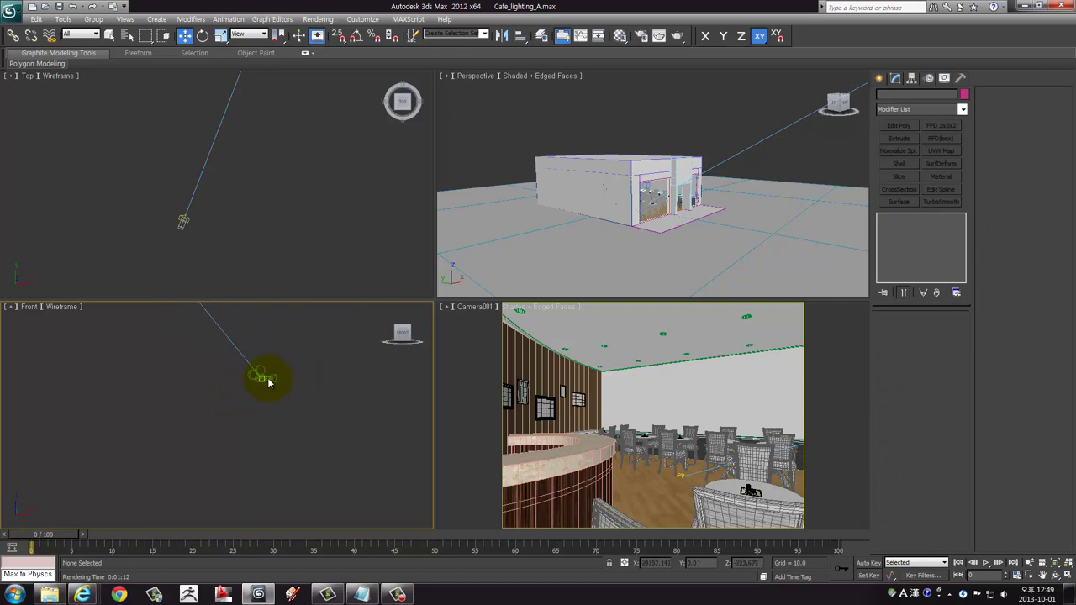
left_click(183, 225)
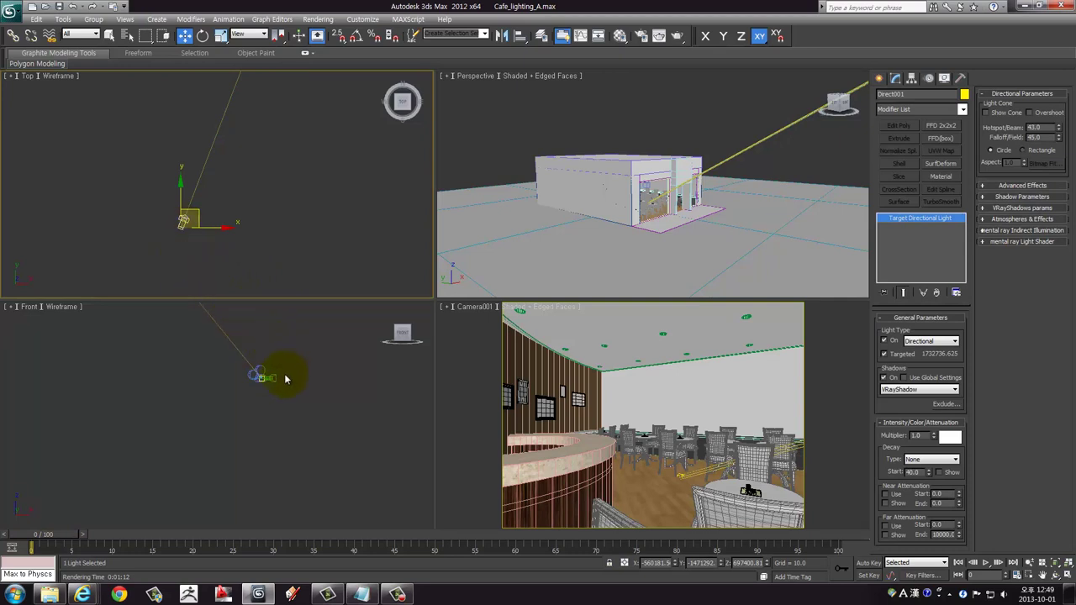
right_click(551, 388)
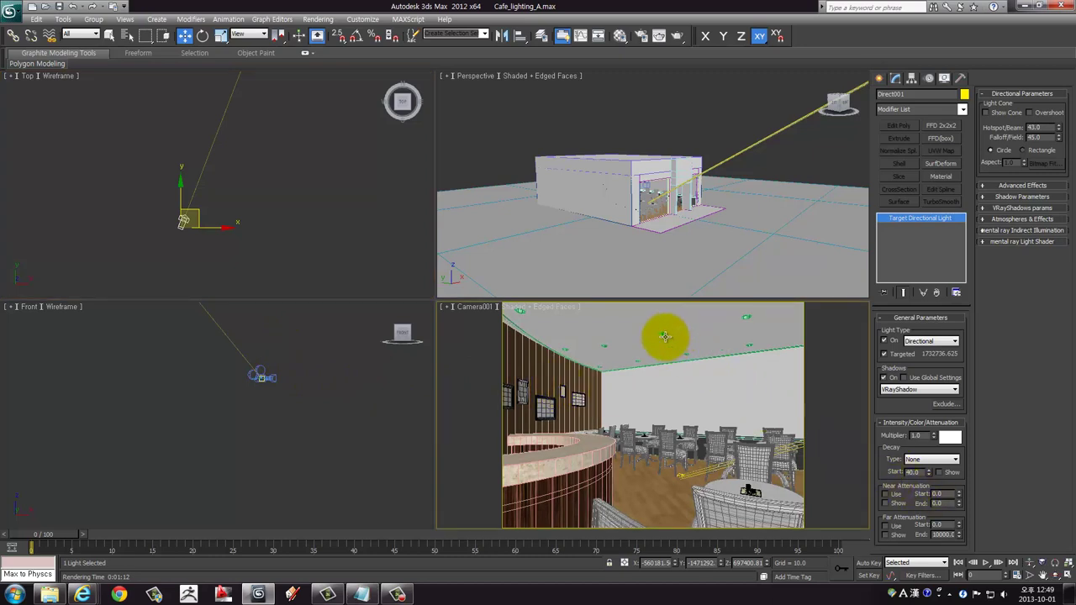
Confirm the far attenuation start value and enter 35 as the Hotspot/Beam value
left_click(936, 525)
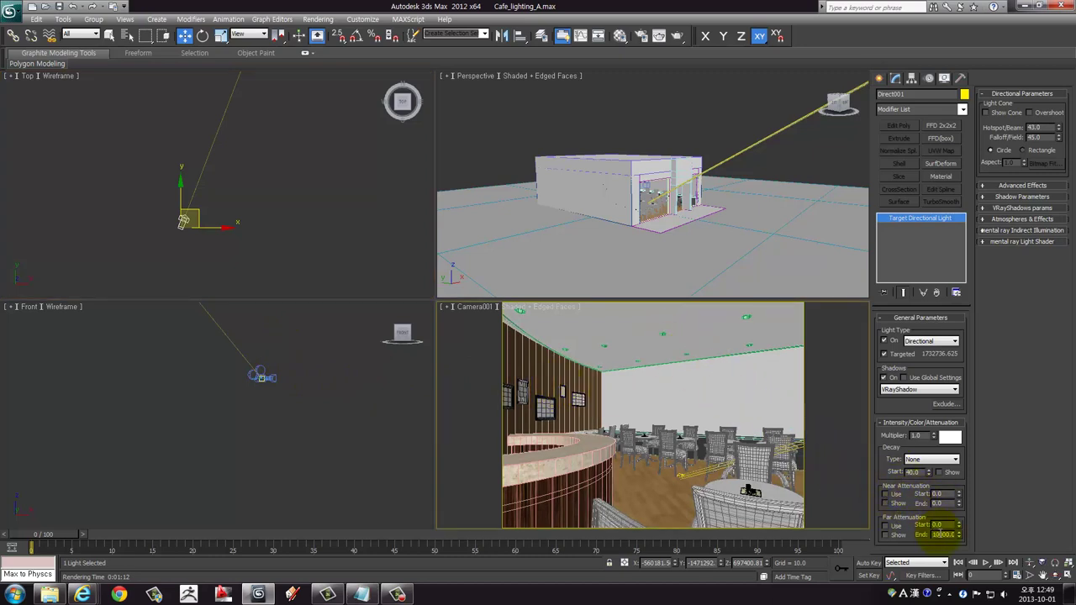
key("Return")
double_click(1046, 125)
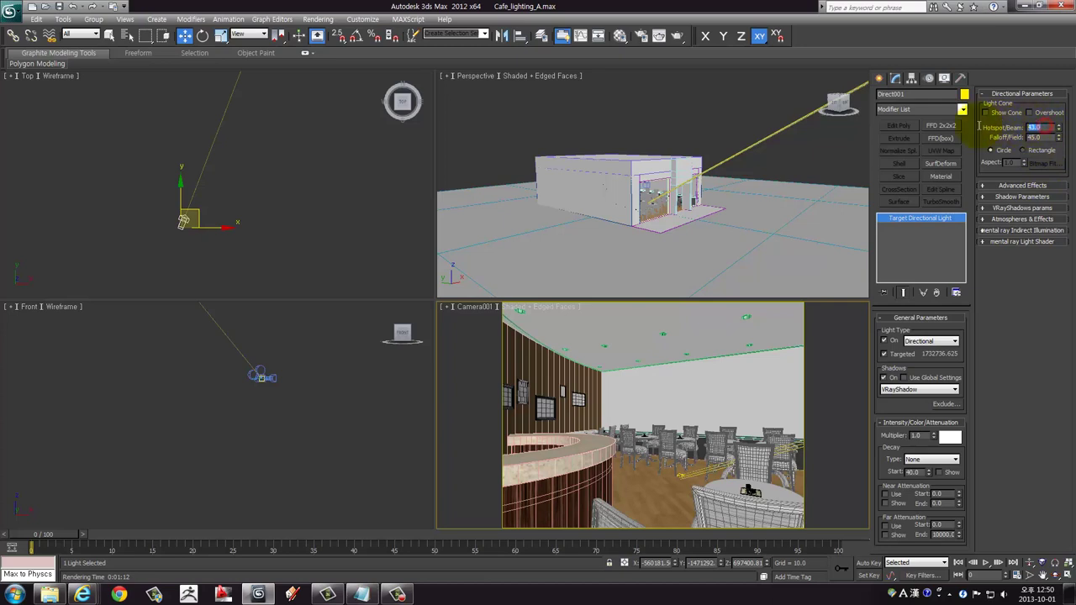
type("35")
key("Return")
left_click(1045, 127)
Recentre the Top view on the light and set the hotspot to 40000
right_click(174, 179)
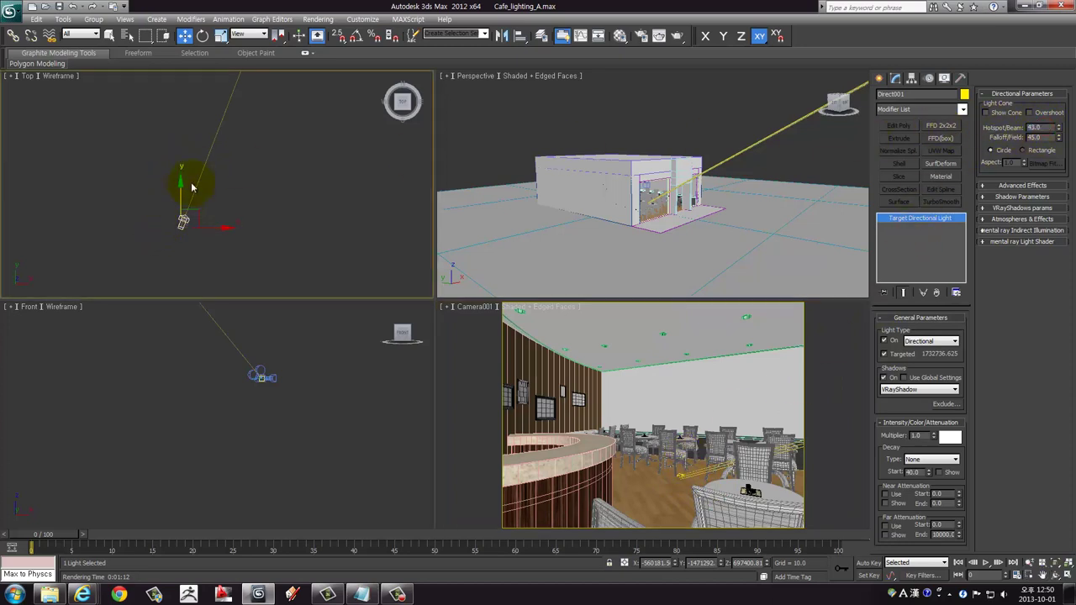
middle_click_drag(192, 186, 236, 235)
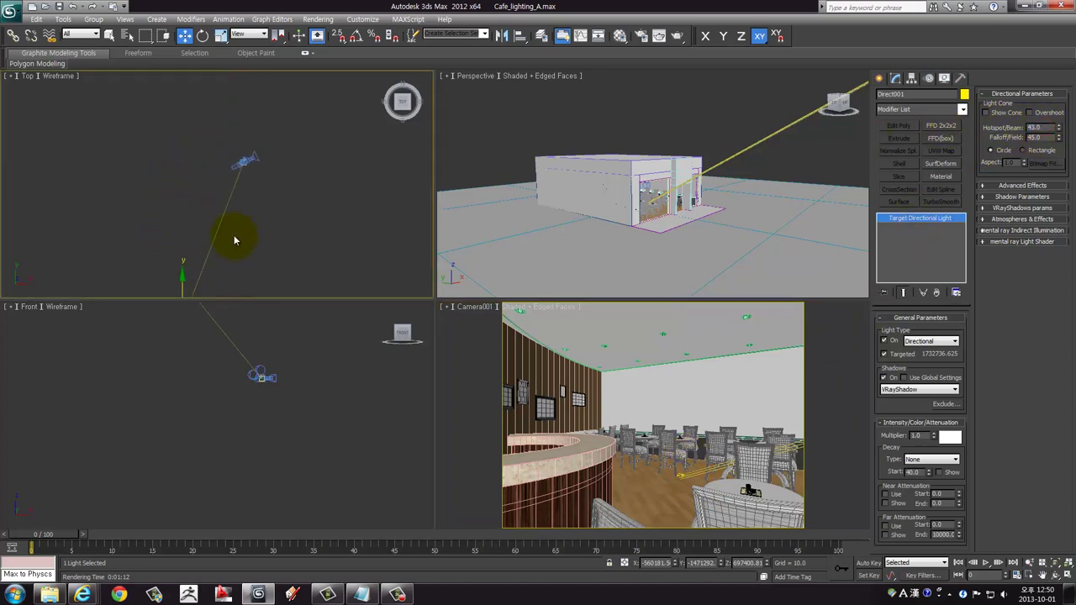
double_click(1042, 128)
type("40")
type("0")
key("Return")
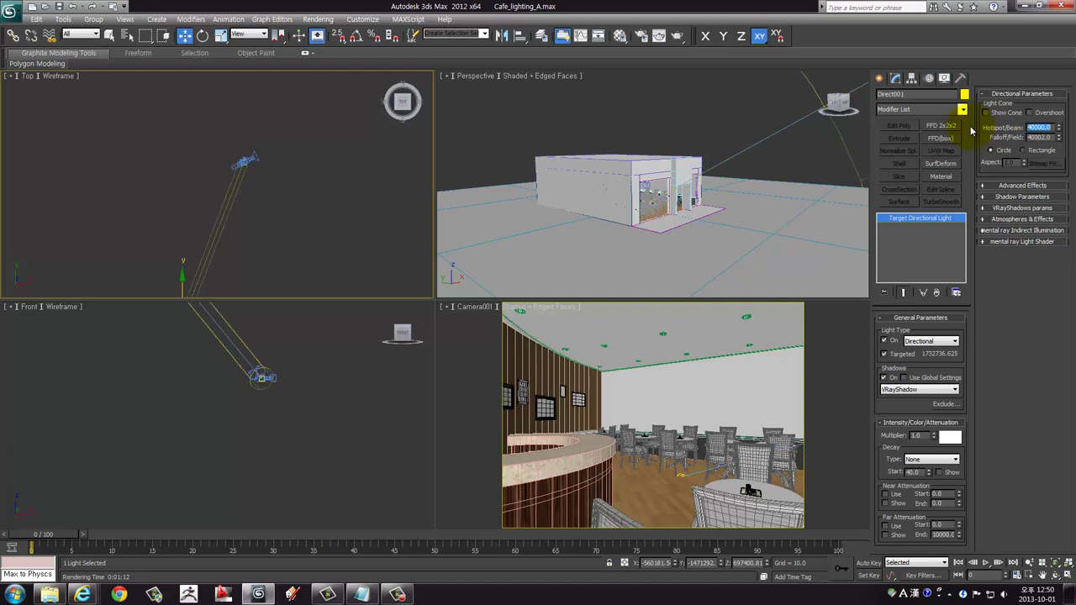
Raise the hotspot to 80000, giving a falloff of 80002
mouse_move(230, 192)
left_mouse_down()
mouse_move(222, 185)
mouse_move(232, 185)
left_mouse_up()
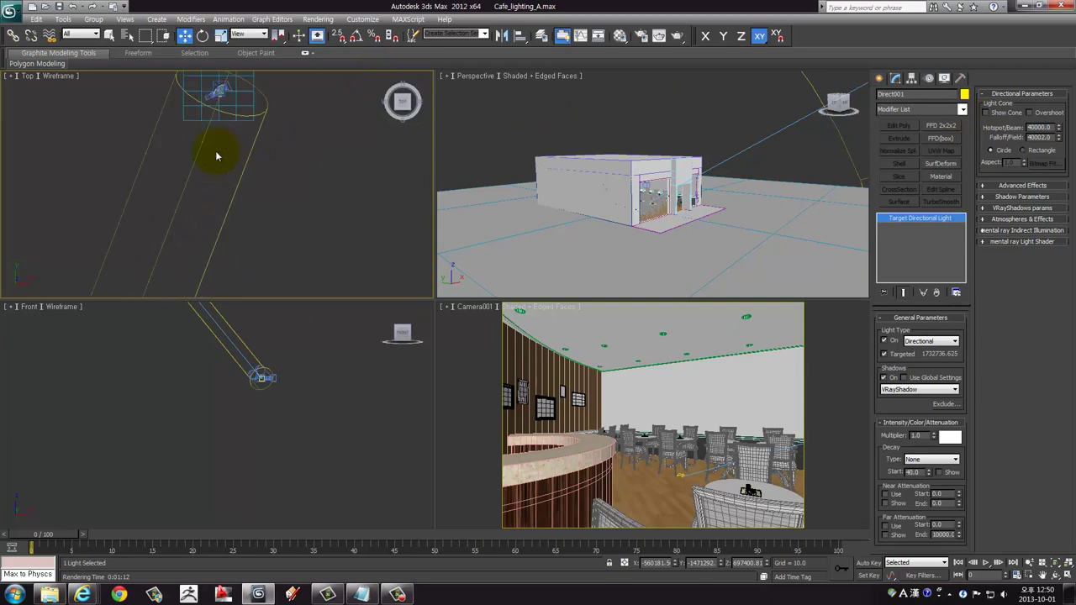
scroll(231, 185, "up", 5)
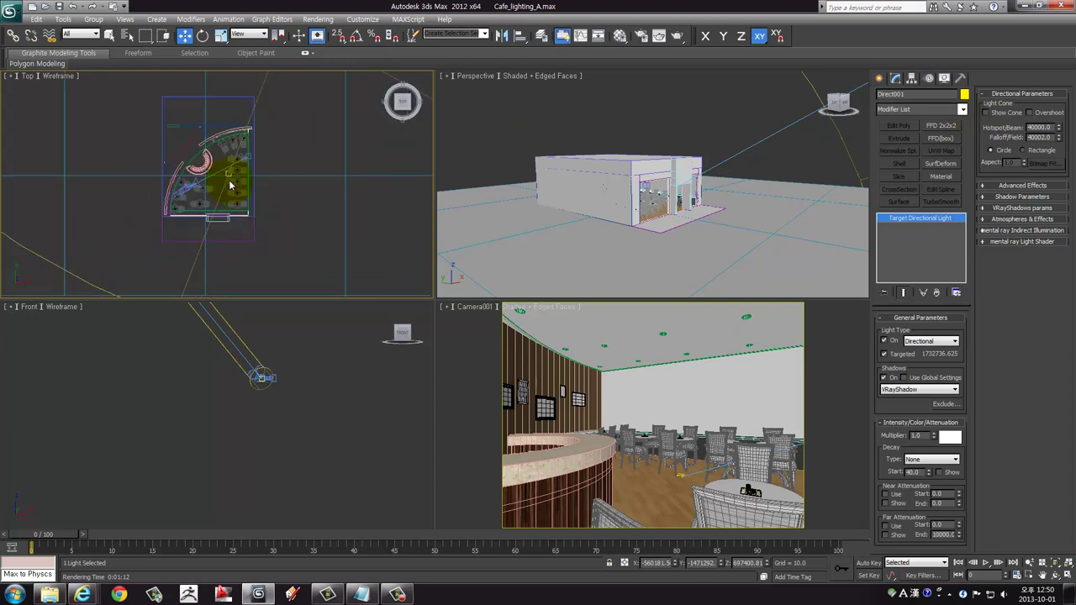
scroll(228, 179, "down", 5)
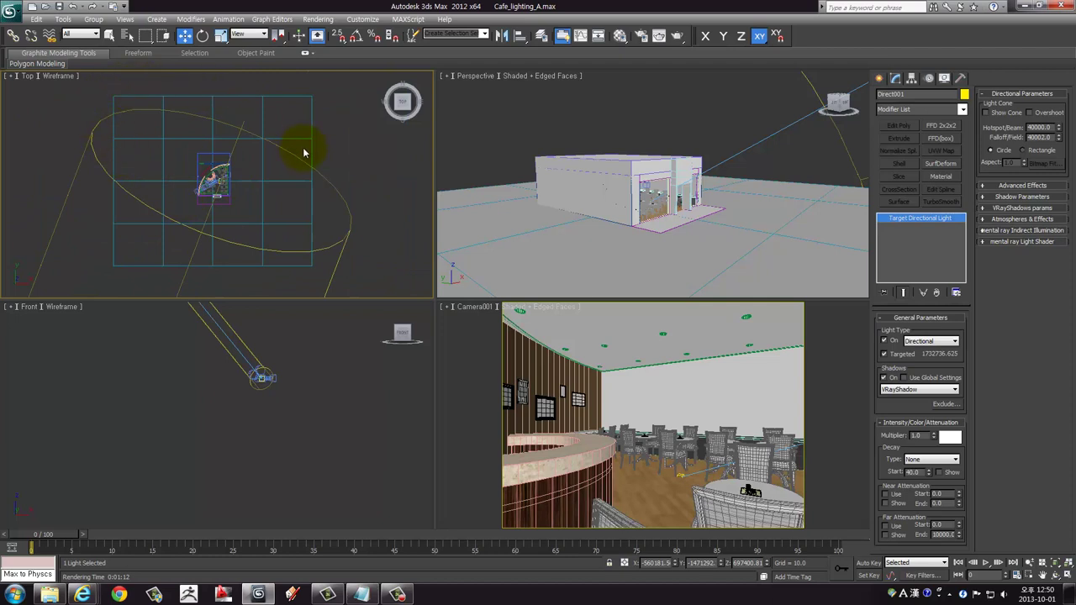
double_click(1031, 127)
type("80000")
key("Return")
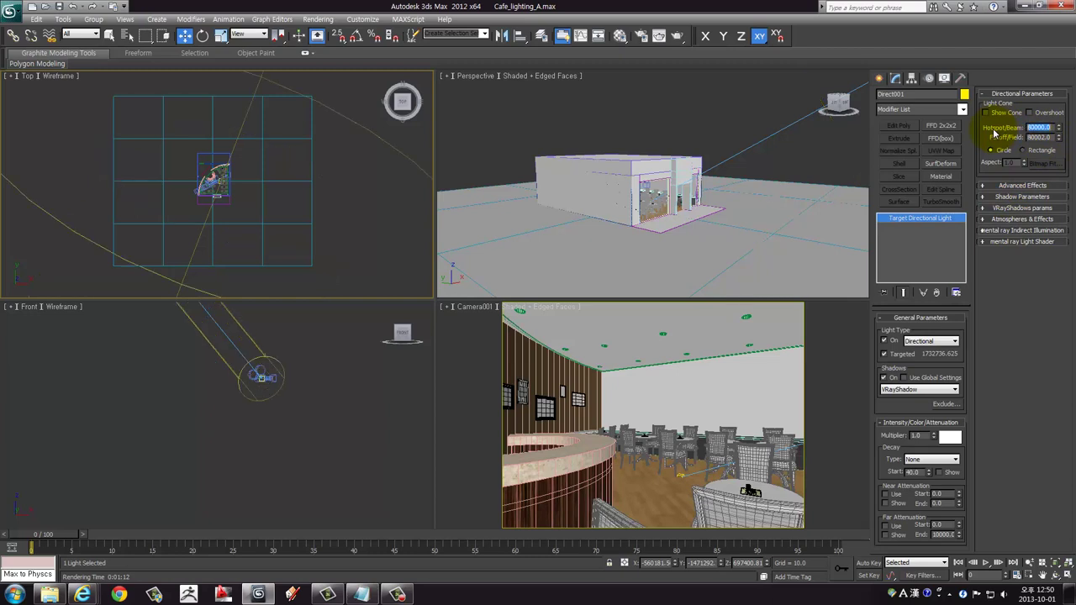
scroll(253, 448, "down", 3)
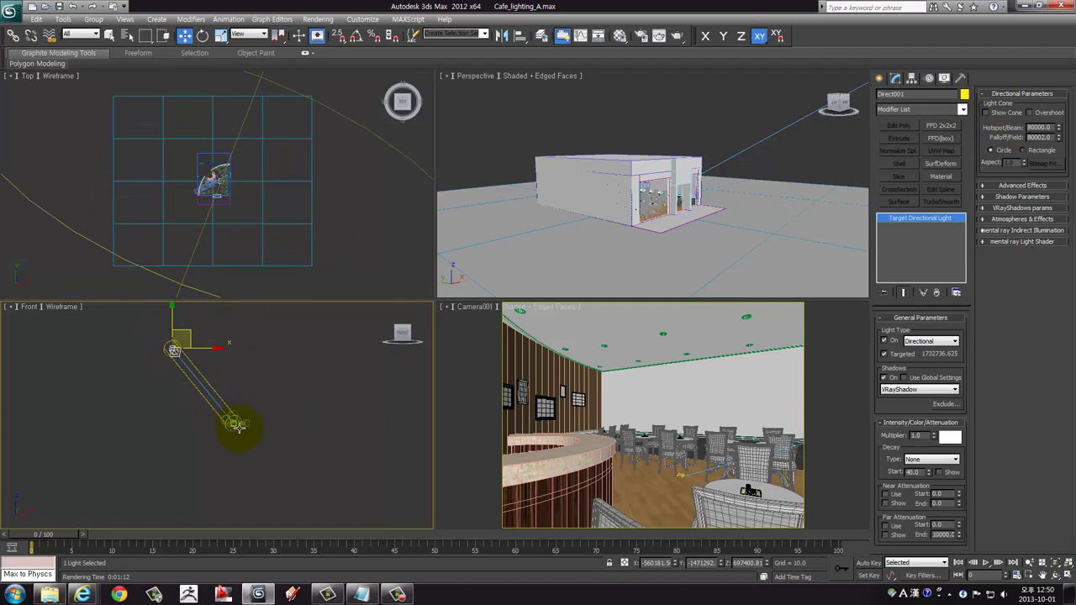
Maximize the Top view and orbit it so the sun beam runs up from the lower left
middle_click_drag(259, 244, 258, 235, "alt")
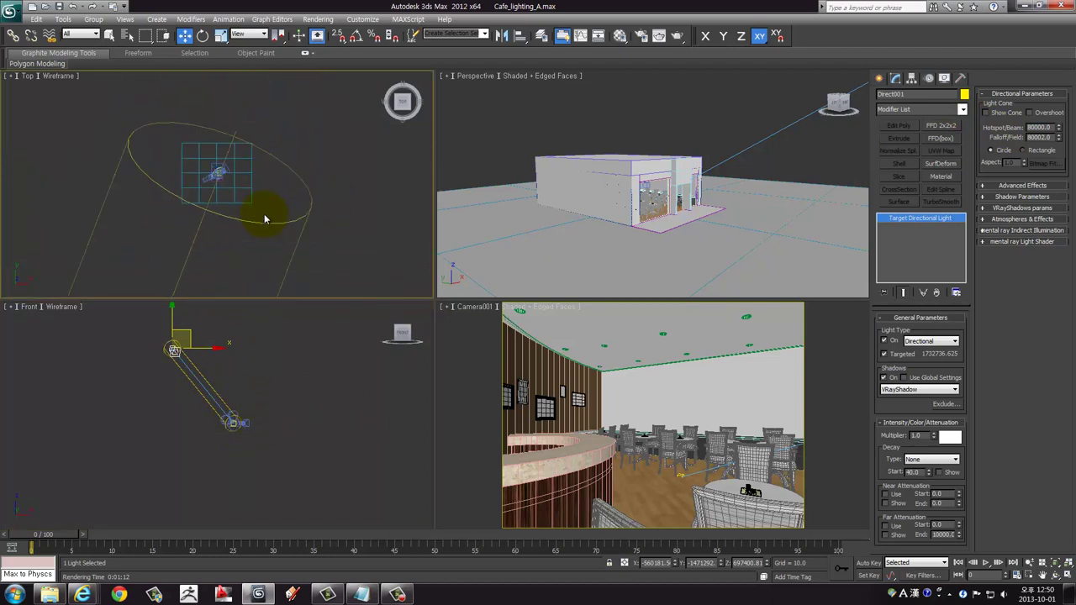
key("alt+w")
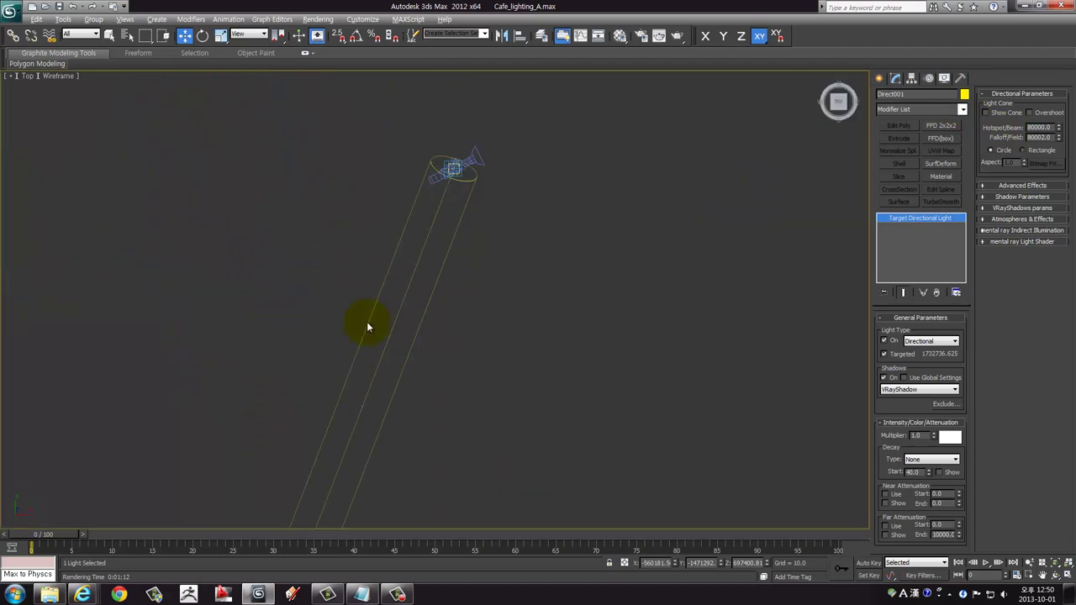
mouse_move(366, 321)
middle_mouse_down("alt")
mouse_move(343, 239)
mouse_move(339, 265)
middle_mouse_up("alt")
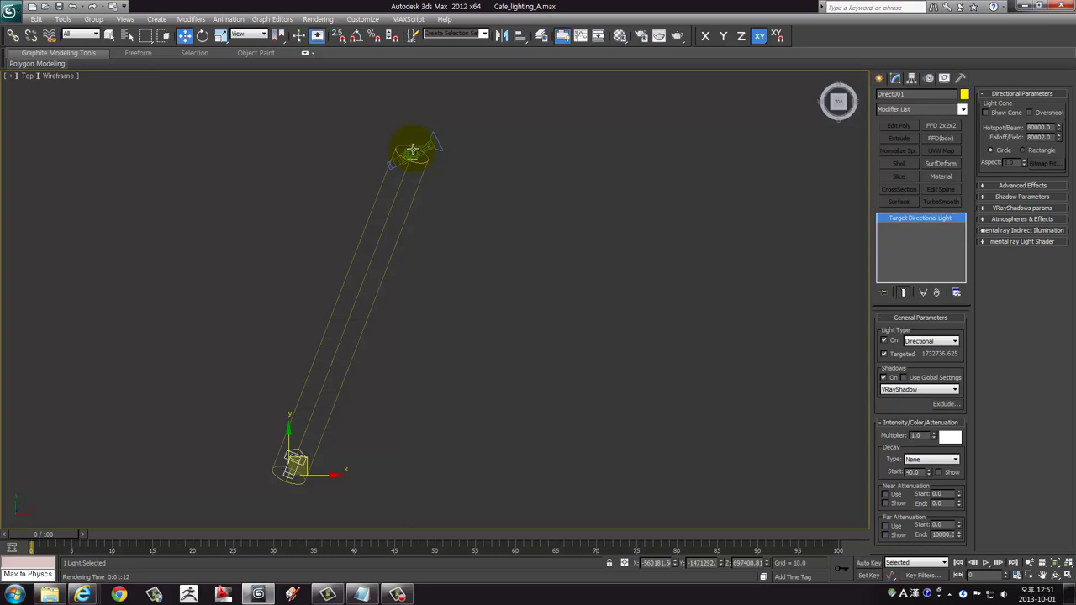
Pan and zoom along the beam until the cafe floor plan is centred
middle_click_drag(473, 159, 423, 308)
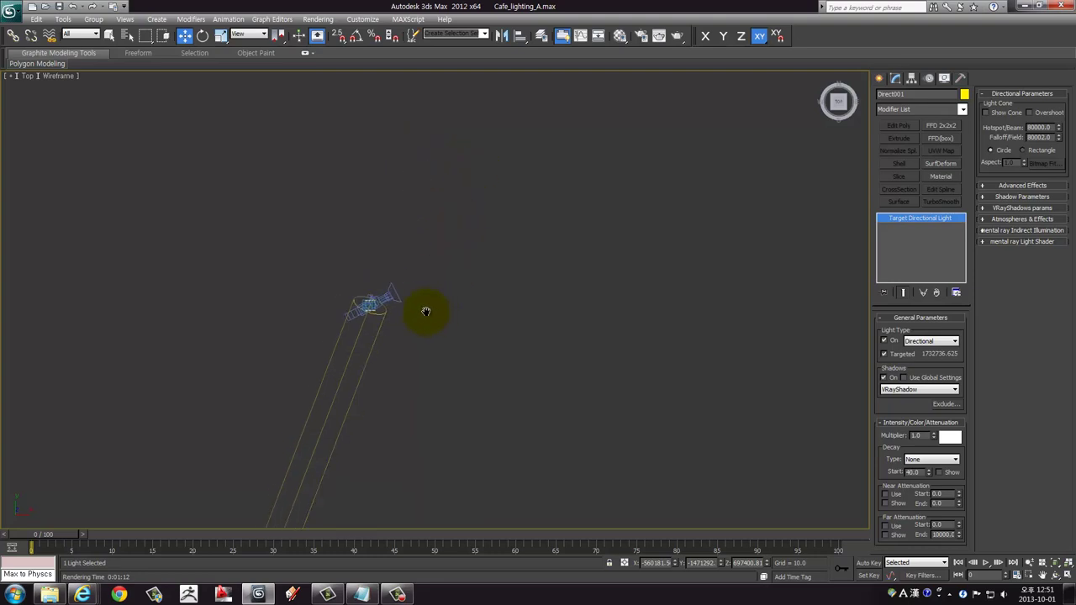
scroll(410, 301, "up", 3)
middle_click_drag(252, 305, 344, 293)
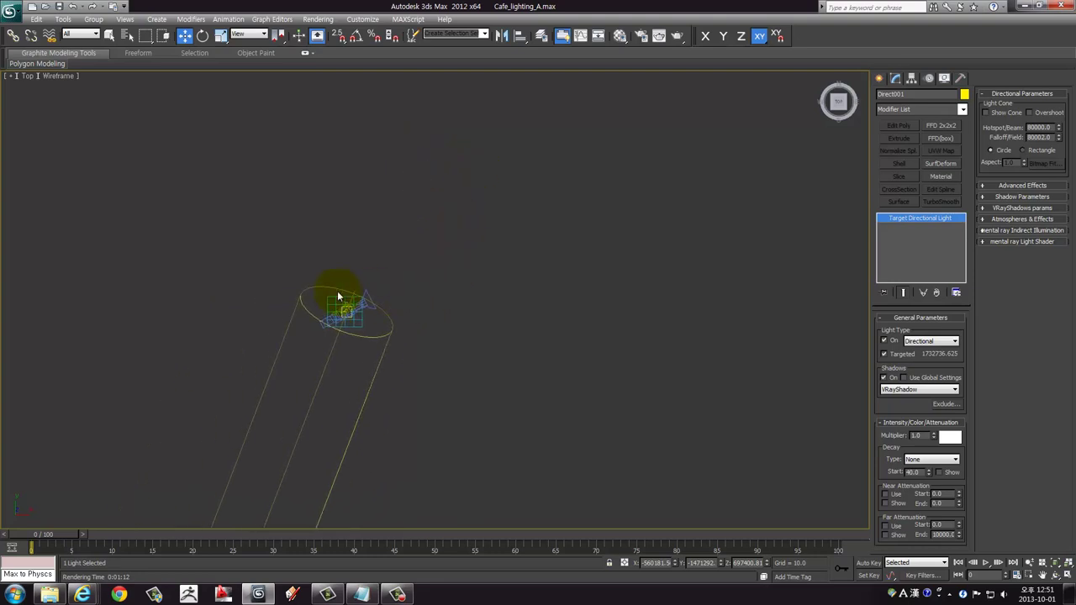
scroll(337, 291, "up", 2)
scroll(332, 282, "up", 2)
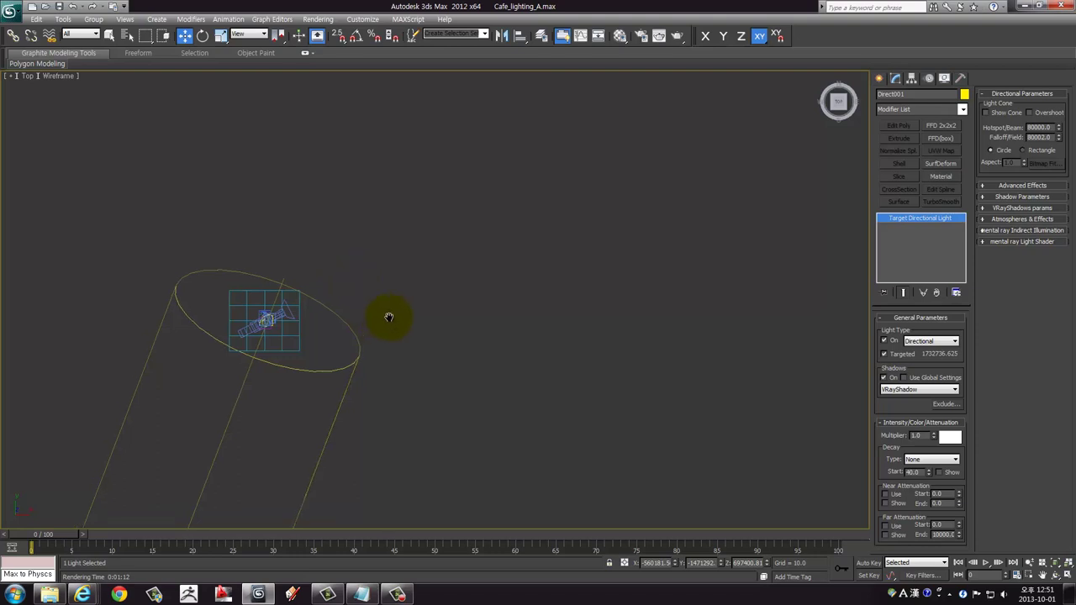
middle_click_drag(365, 324, 455, 289)
scroll(407, 278, "up", 2)
scroll(407, 278, "up", 2)
scroll(407, 282, "up", 2)
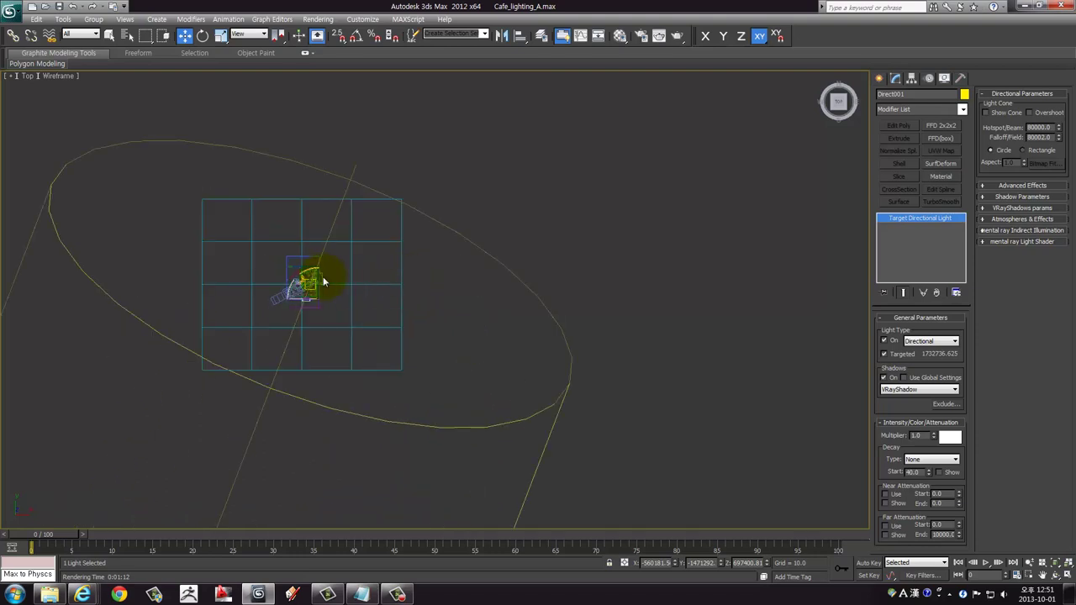
scroll(311, 274, "up", 1)
scroll(310, 276, "down", 4)
scroll(339, 286, "down", 1)
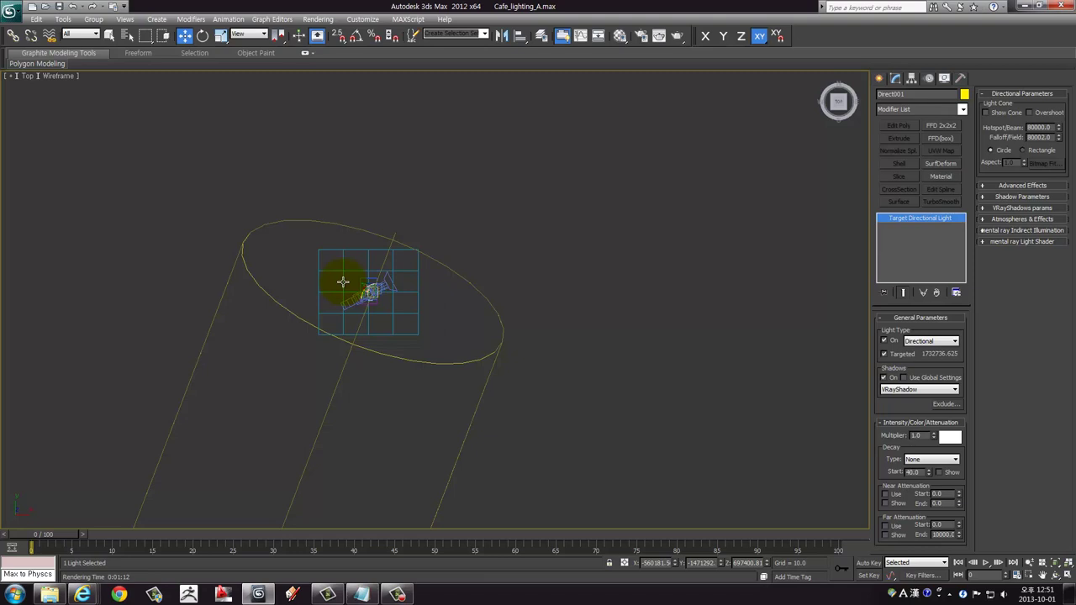
scroll(343, 282, "down", 3)
scroll(345, 287, "down", 2)
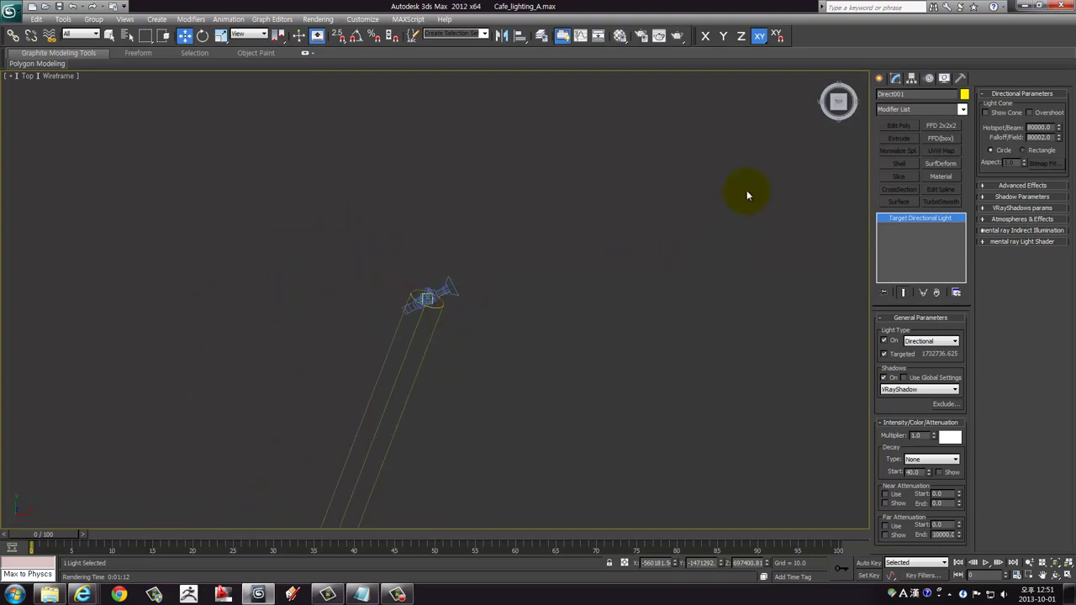
middle_click_drag(518, 413, 509, 305)
scroll(427, 163, "up", 3)
scroll(425, 279, "down", 5)
mouse_move(440, 149)
middle_mouse_down()
mouse_move(420, 293)
mouse_move(463, 233)
middle_mouse_up()
scroll(450, 261, "up", 4)
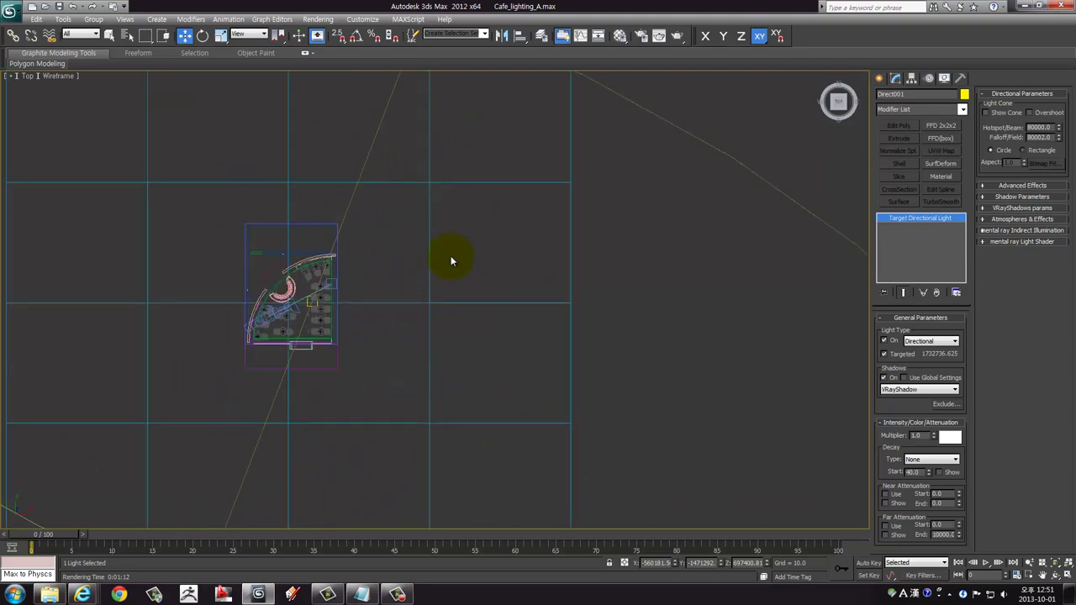
Create a standard omni light, Omni001, in the Top view just below the cafe plan
left_click(880, 78)
left_click(898, 173)
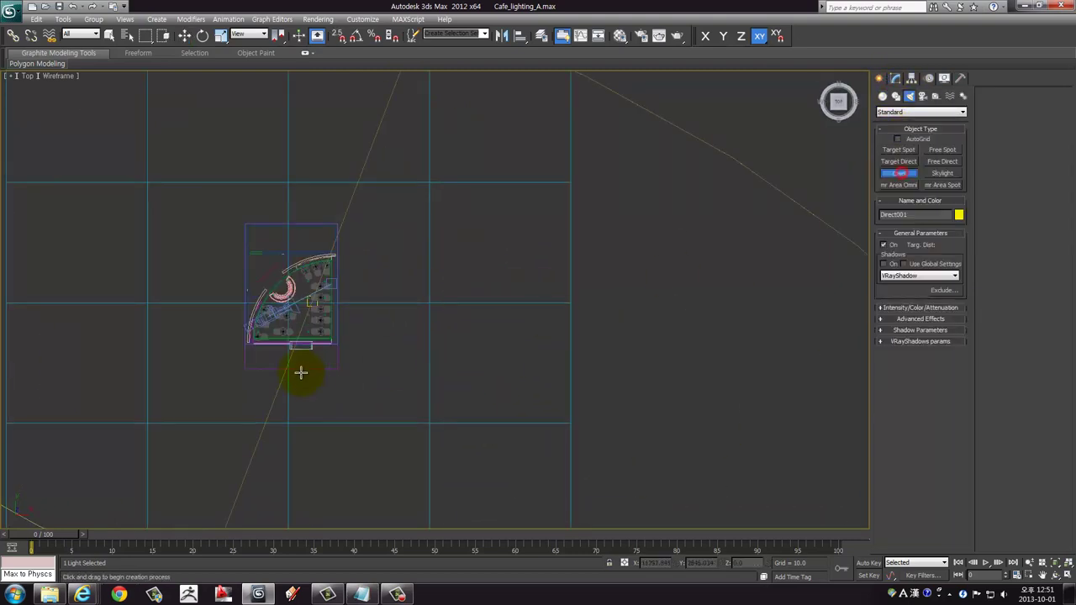
left_click(266, 402)
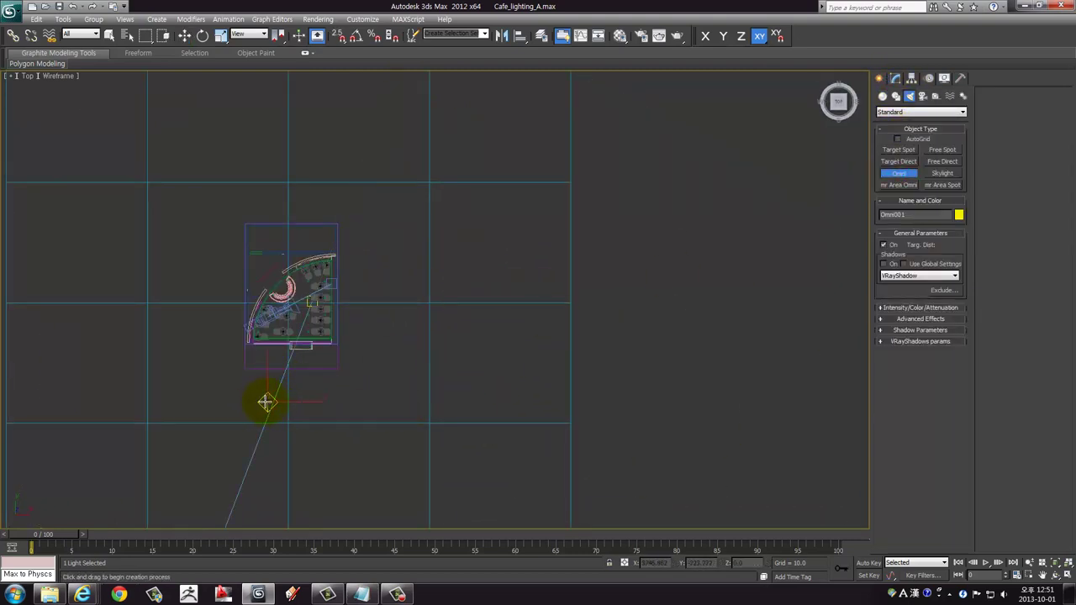
scroll(266, 402, "up", 4)
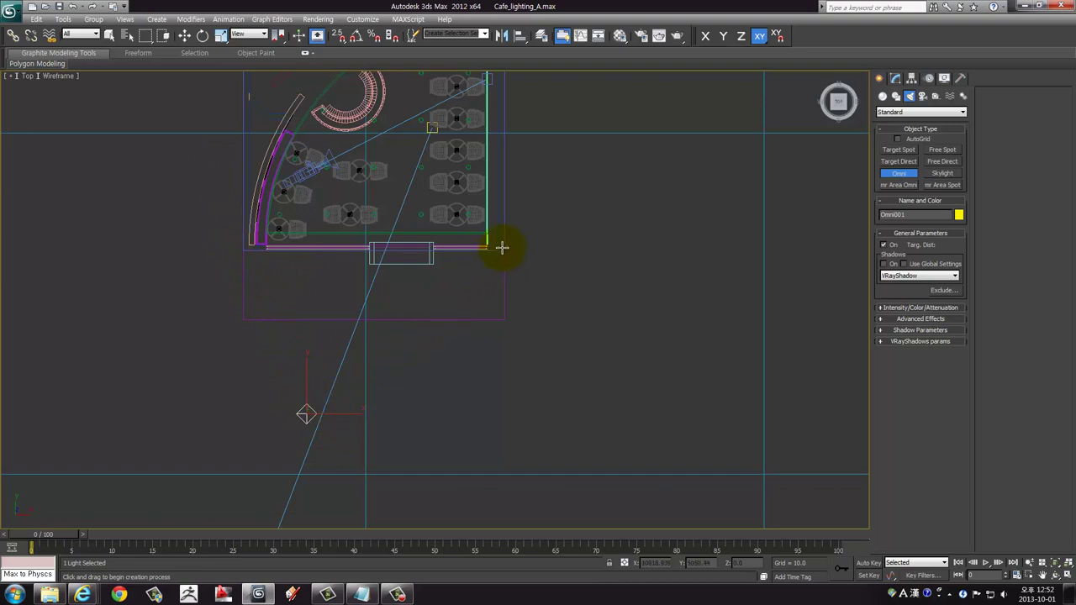
scroll(538, 260, "down", 2)
scroll(518, 333, "down", 2)
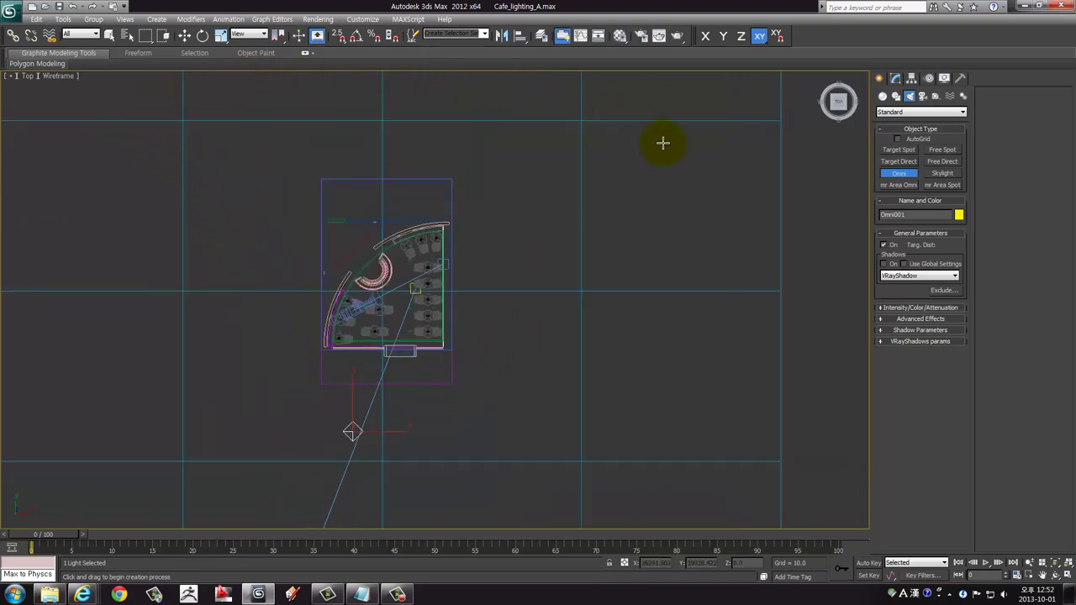
right_click(554, 133)
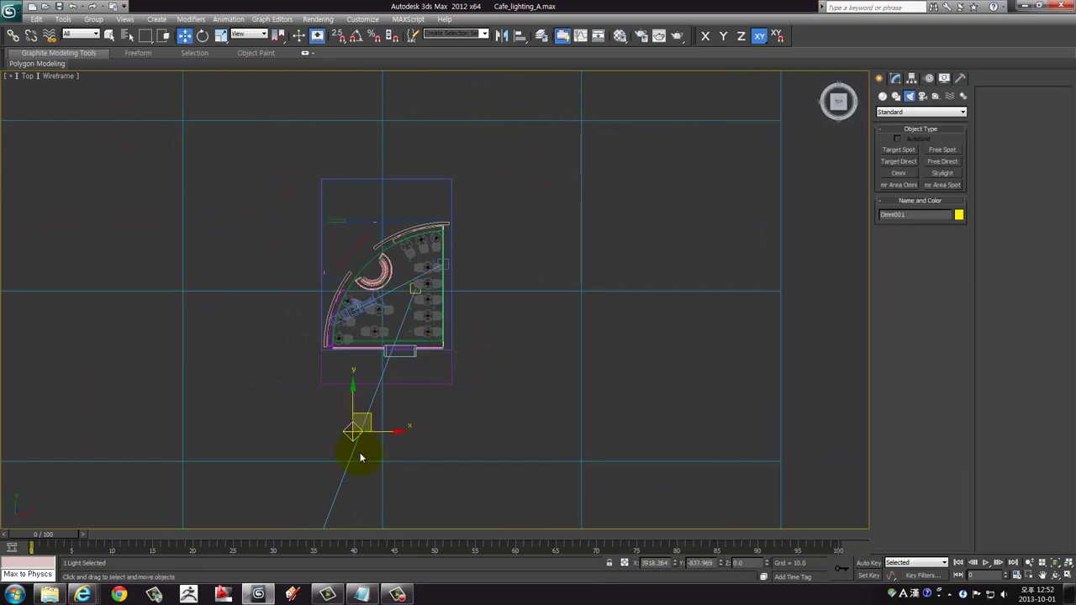
Delete the current selection, then select the directional sun light and frame both its ends
key("Delete")
mouse_move(357, 451)
middle_mouse_down()
mouse_move(390, 401)
mouse_move(413, 260)
middle_mouse_up()
scroll(390, 401, "down", 3)
scroll(390, 401, "down", 2)
scroll(370, 425, "down", 1)
middle_click_drag(355, 429, 362, 360)
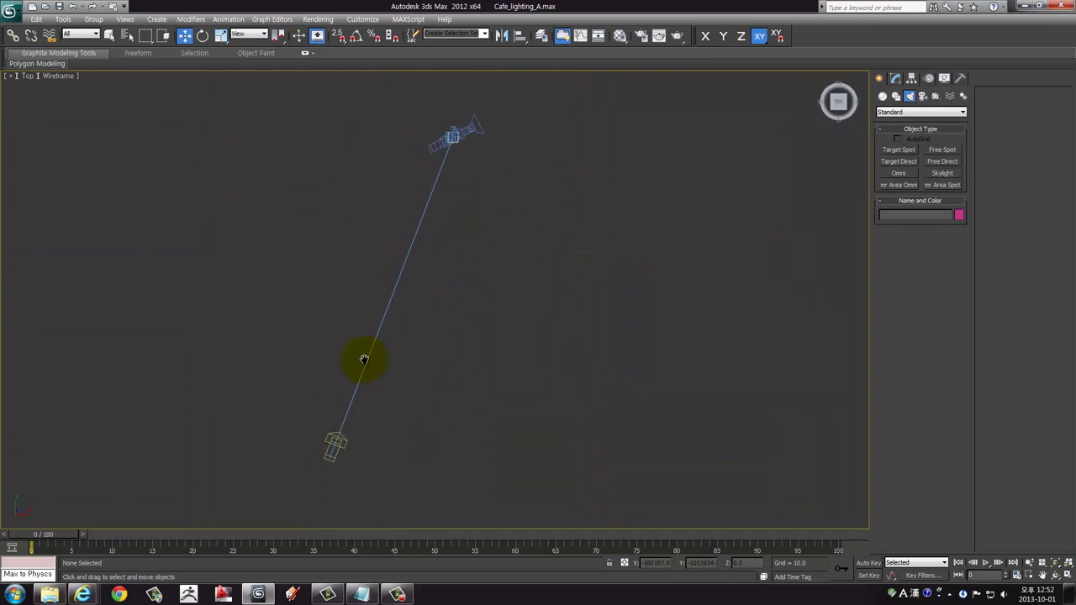
left_click(340, 435)
middle_click_drag(343, 436, 349, 333)
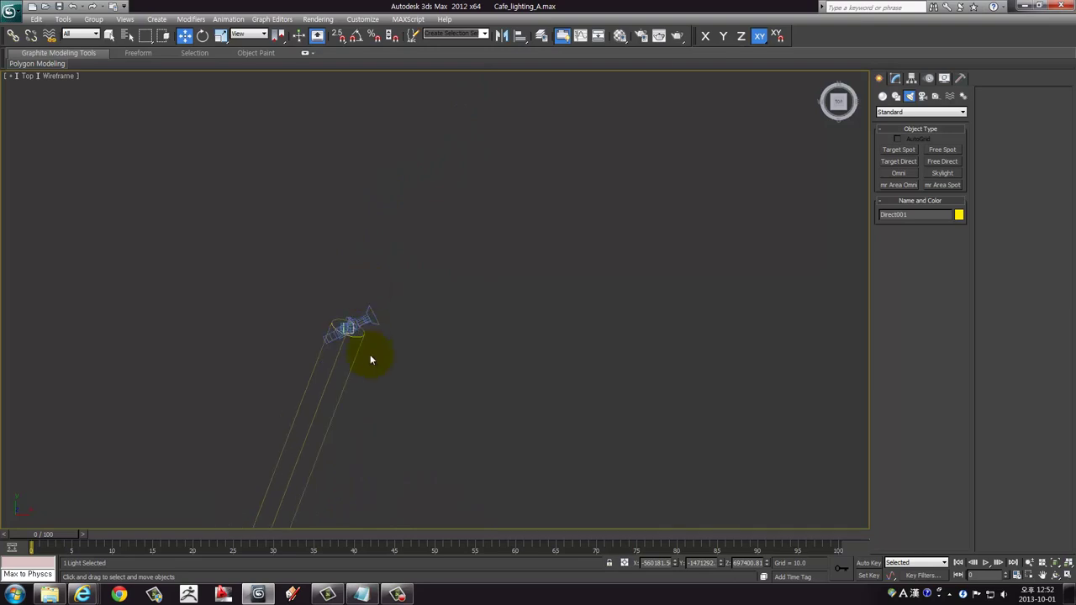
middle_click_drag(370, 354, 408, 243)
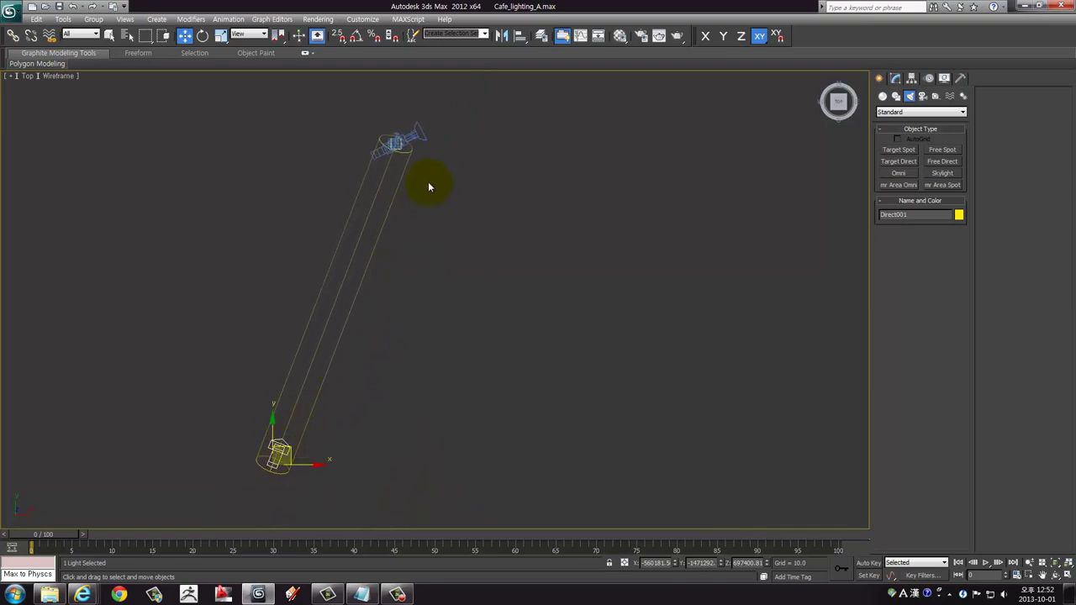
mouse_move(361, 396)
middle_mouse_down()
mouse_move(426, 322)
mouse_move(373, 401)
middle_mouse_up()
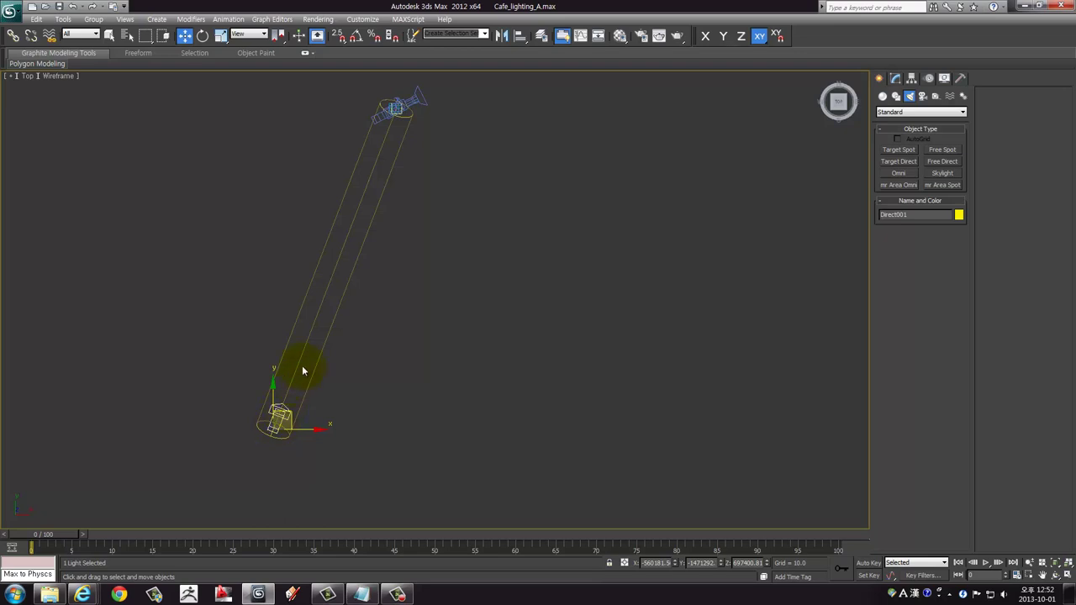
Move the directional light closer to the cafe plan and zoom in to check it
mouse_move(372, 247)
left_mouse_down()
mouse_move(333, 303)
mouse_move(376, 325)
mouse_move(344, 343)
mouse_move(343, 368)
mouse_move(359, 307)
left_mouse_up()
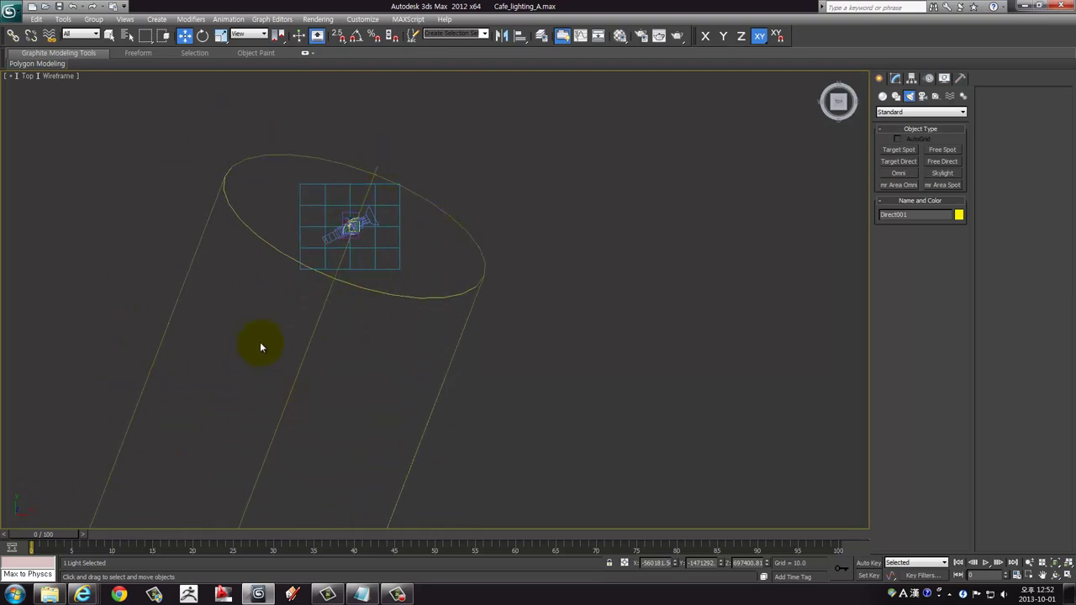
scroll(280, 290, "up", 1)
scroll(280, 286, "up", 1)
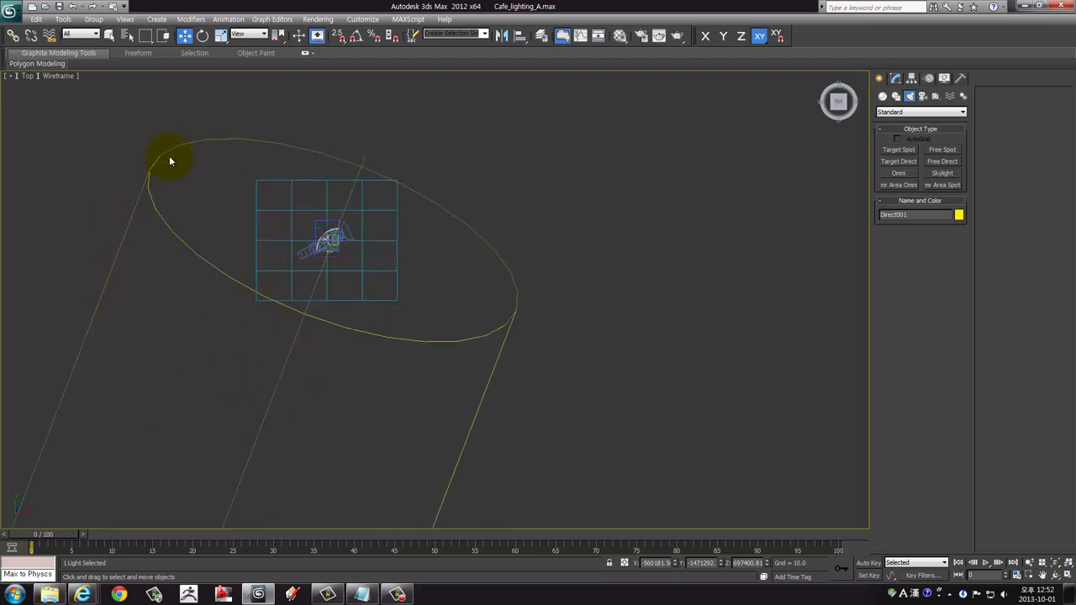
middle_click_drag(113, 306, 216, 332)
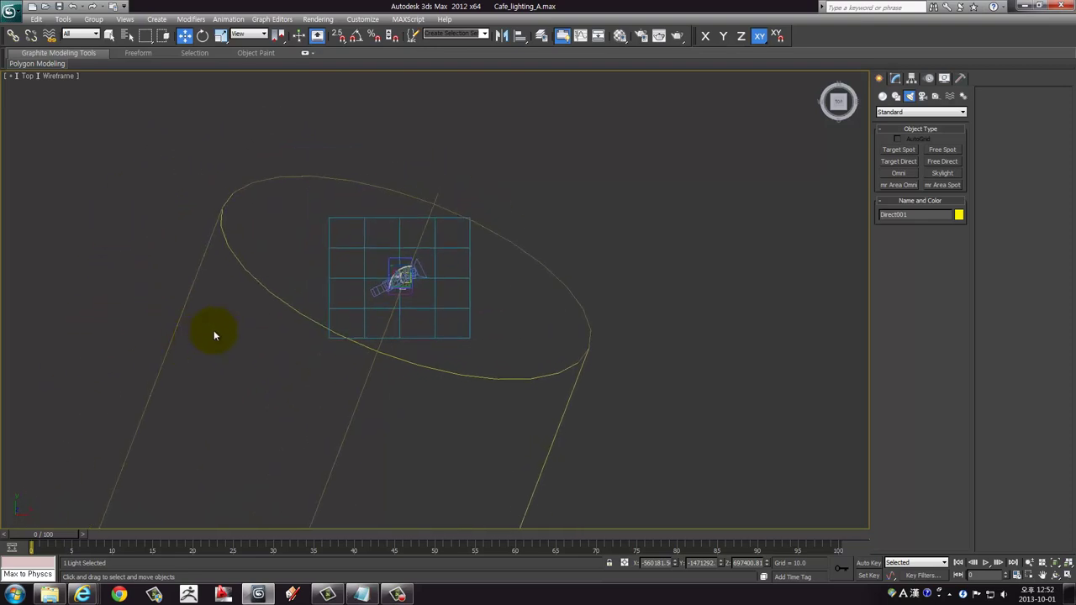
scroll(368, 279, "up", 4)
scroll(361, 308, "up", 1)
scroll(370, 348, "up", 2)
scroll(370, 349, "up", 2)
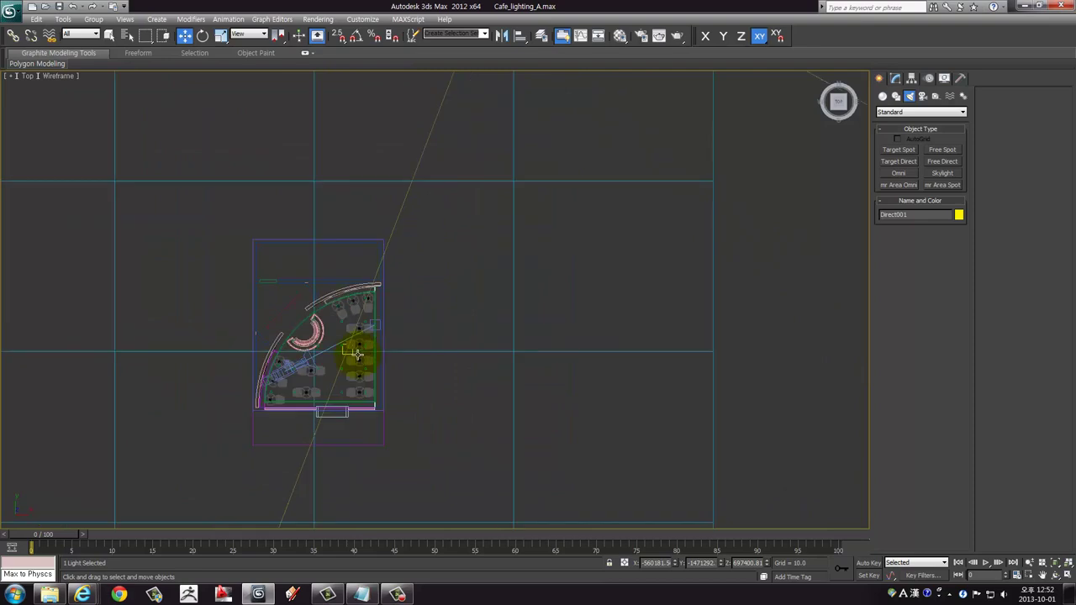
mouse_move(370, 349)
middle_mouse_down()
mouse_move(370, 324)
mouse_move(391, 299)
middle_mouse_up()
Select the scene camera and restore the four-viewport layout
left_click(354, 310)
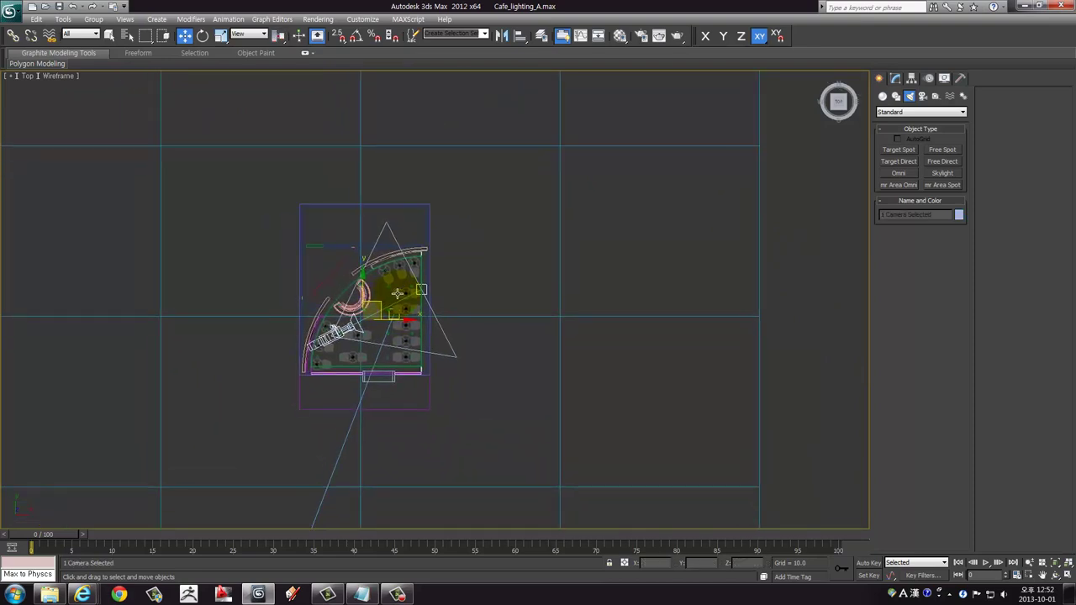
scroll(434, 300, "up", 2)
scroll(434, 299, "up", 3)
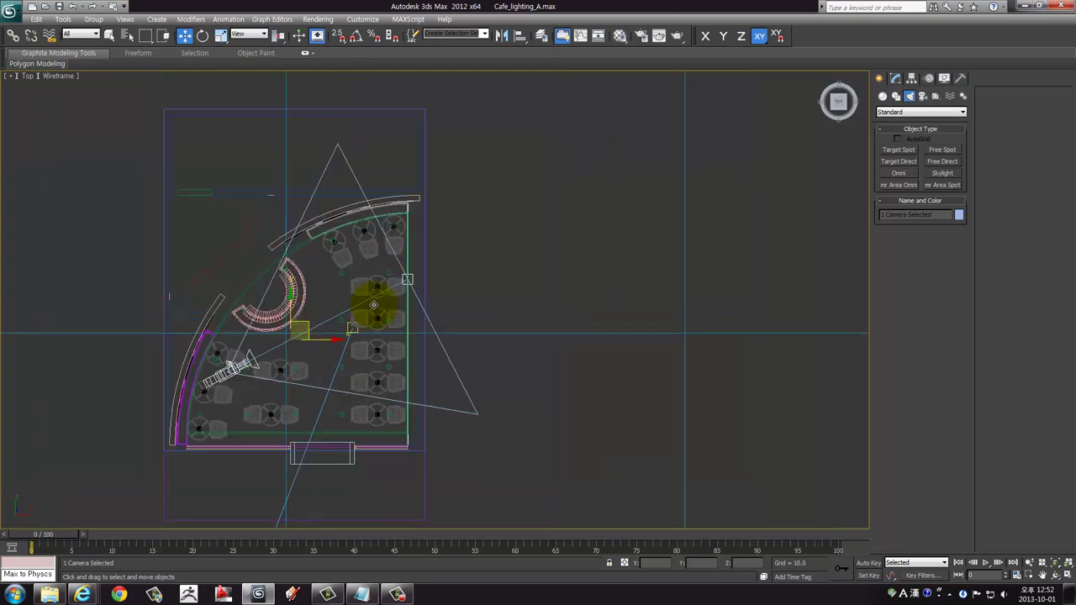
scroll(437, 299, "down", 4)
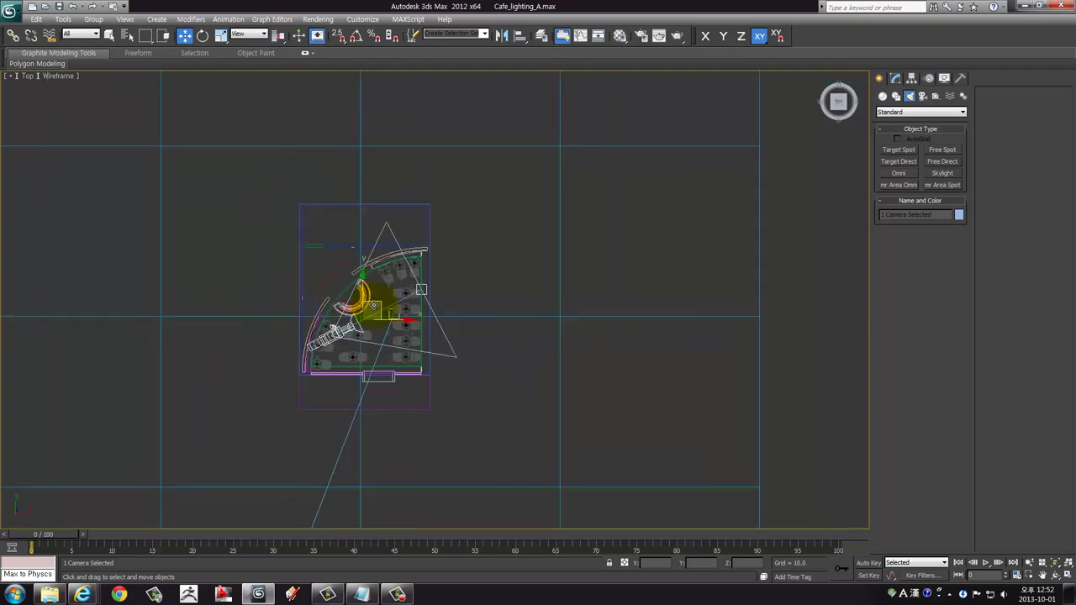
scroll(374, 304, "down", 5)
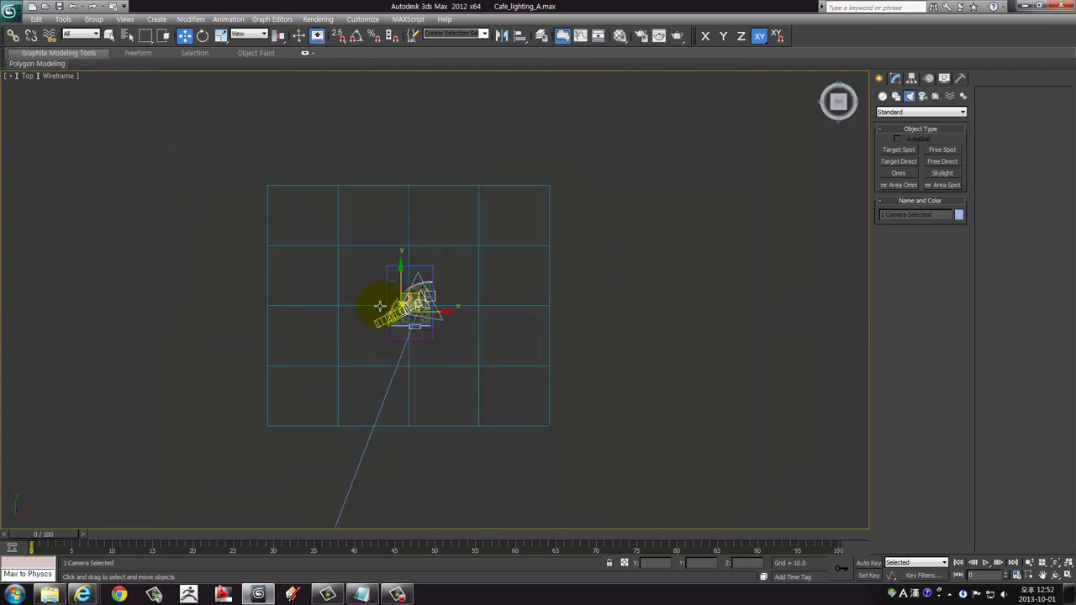
middle_click_drag(380, 307, 394, 274)
key("alt+w")
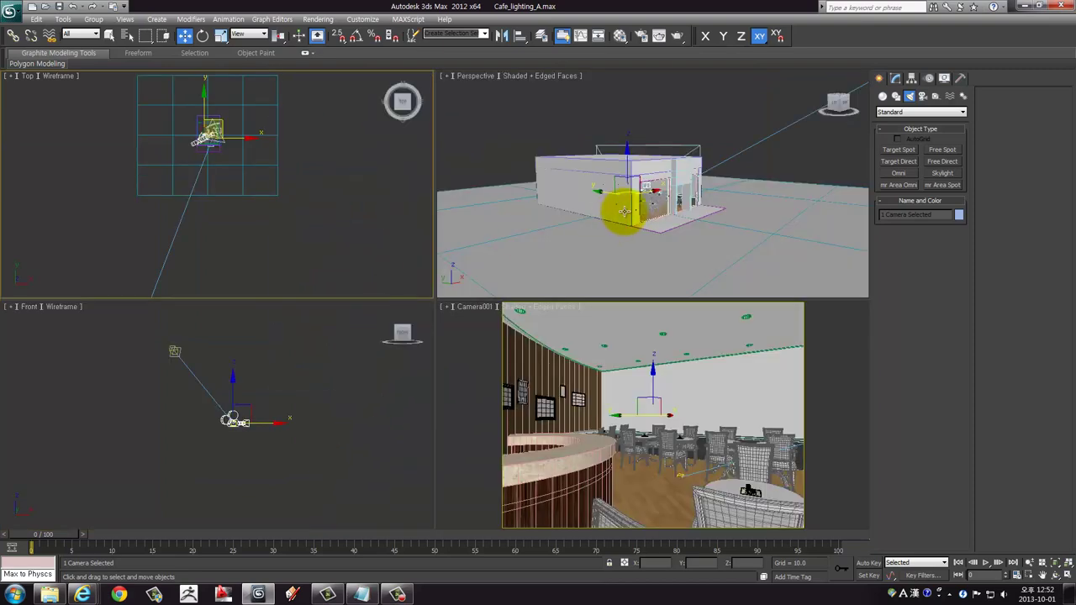
Inspect the cafe and light placement in full-screen Perspective and Top views
right_click(625, 211)
key("alt+w")
scroll(538, 293, "down", 5)
scroll(516, 300, "down", 2)
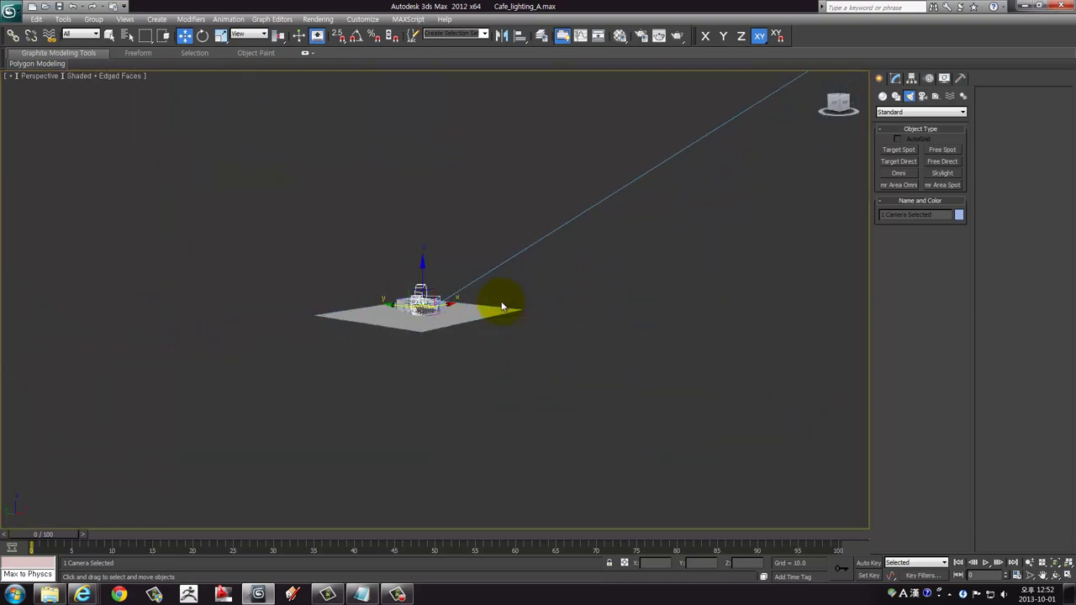
middle_click_drag(501, 307, 384, 415, "alt")
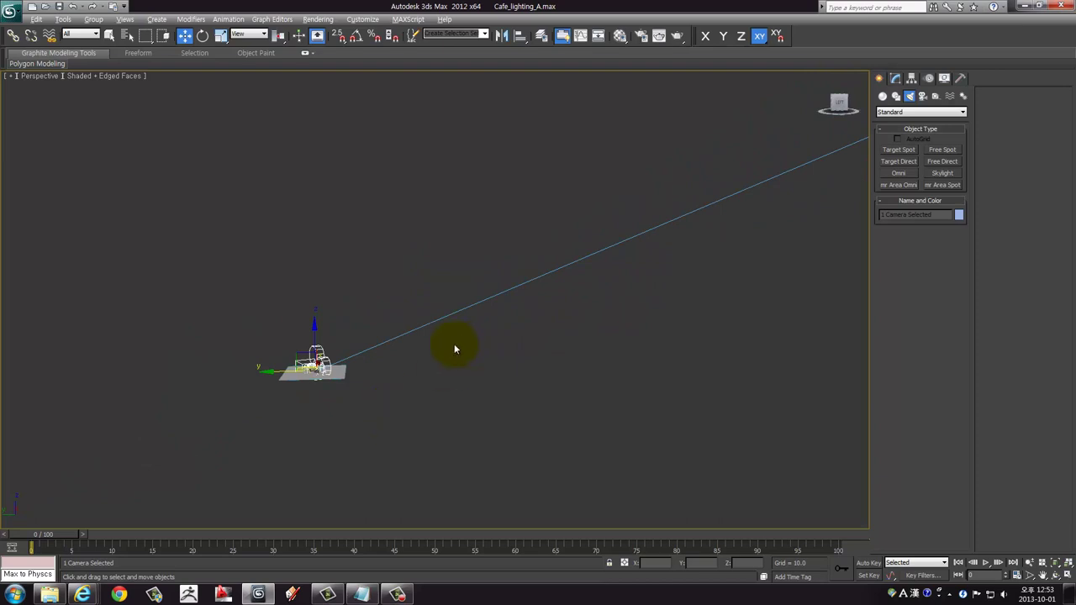
key("alt+w")
right_click(198, 288)
key("alt+w")
scroll(412, 285, "down", 3)
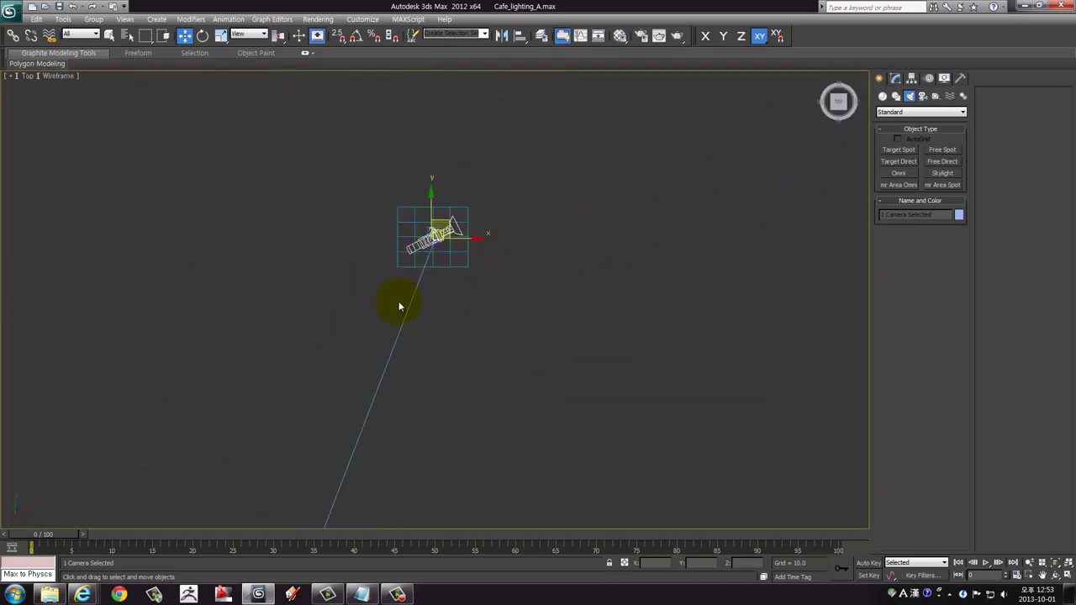
middle_click_drag(399, 307, 421, 206)
Select the Direct001 directional light and show its parameters in the Modify panel
left_click_drag(339, 447, 454, 135)
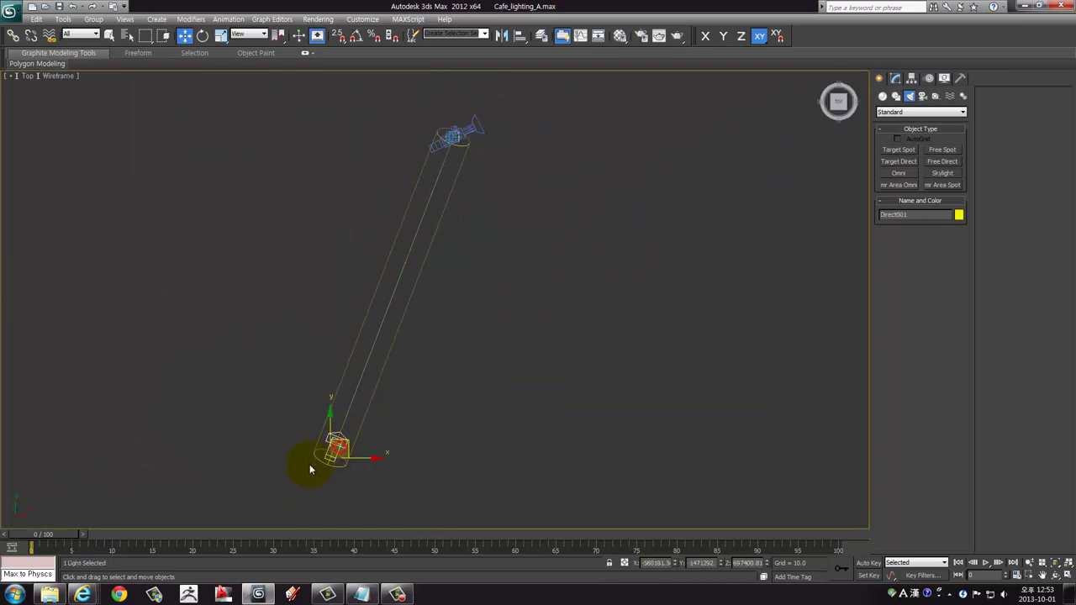
mouse_move(429, 252)
middle_mouse_down()
mouse_move(261, 423)
mouse_move(421, 308)
middle_mouse_up()
scroll(420, 308, "up", 2)
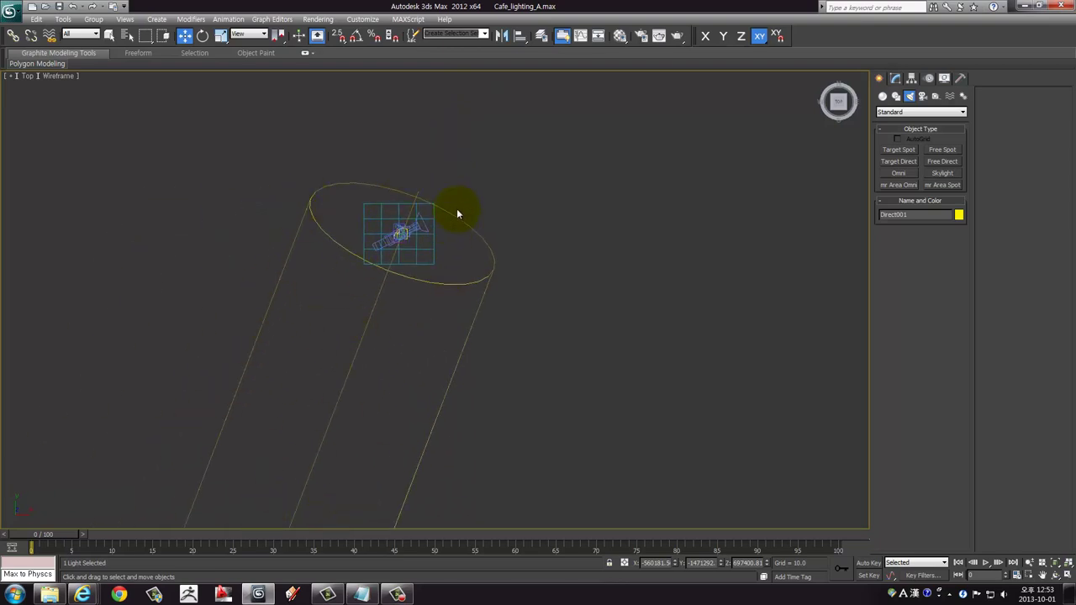
key("alt+w")
middle_click(678, 416)
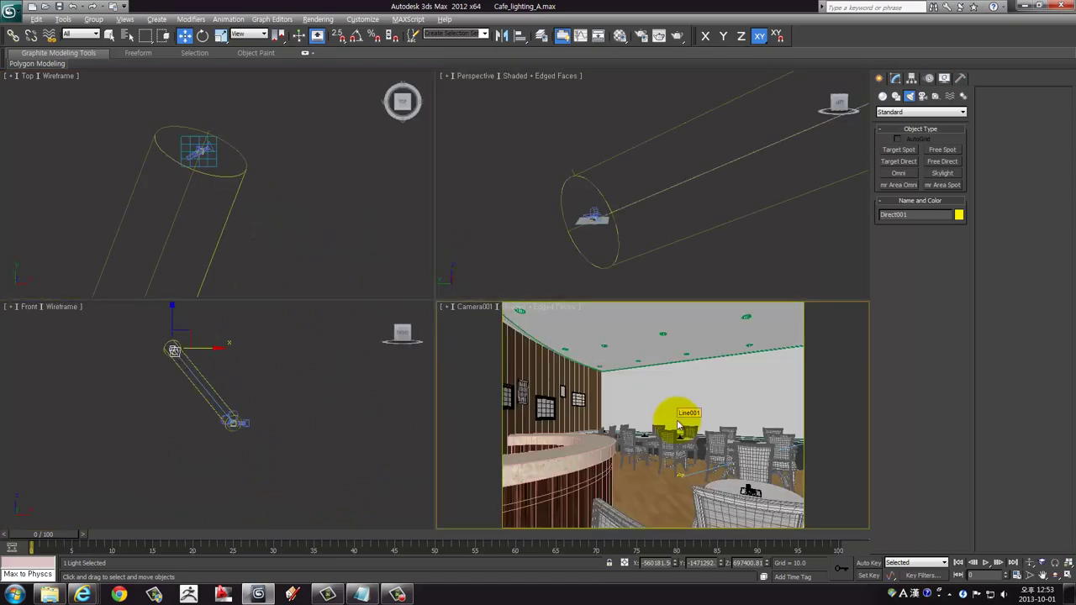
key("alt+w")
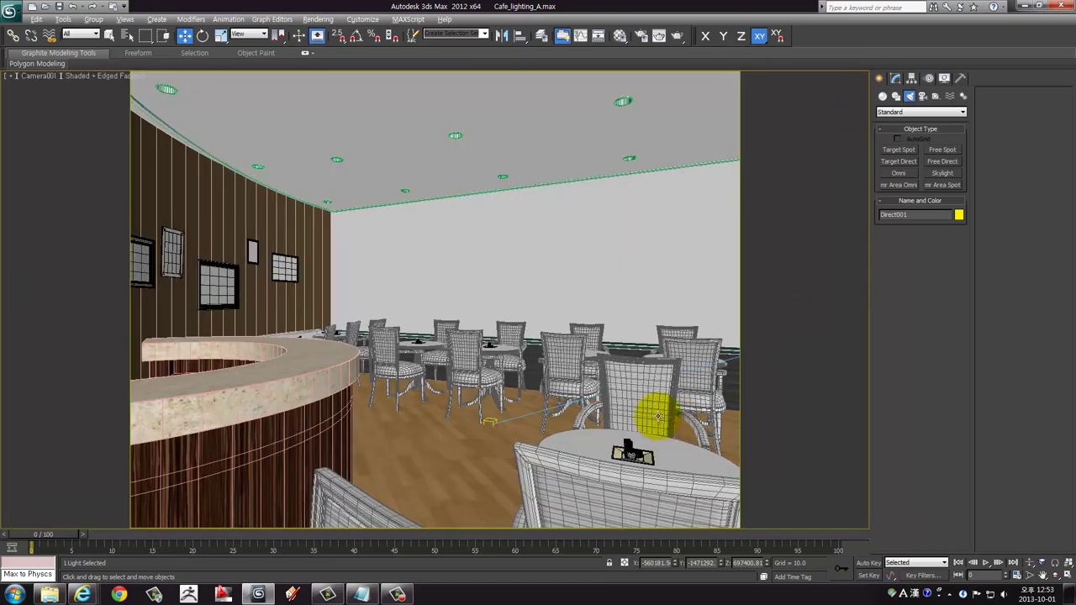
key("alt+w")
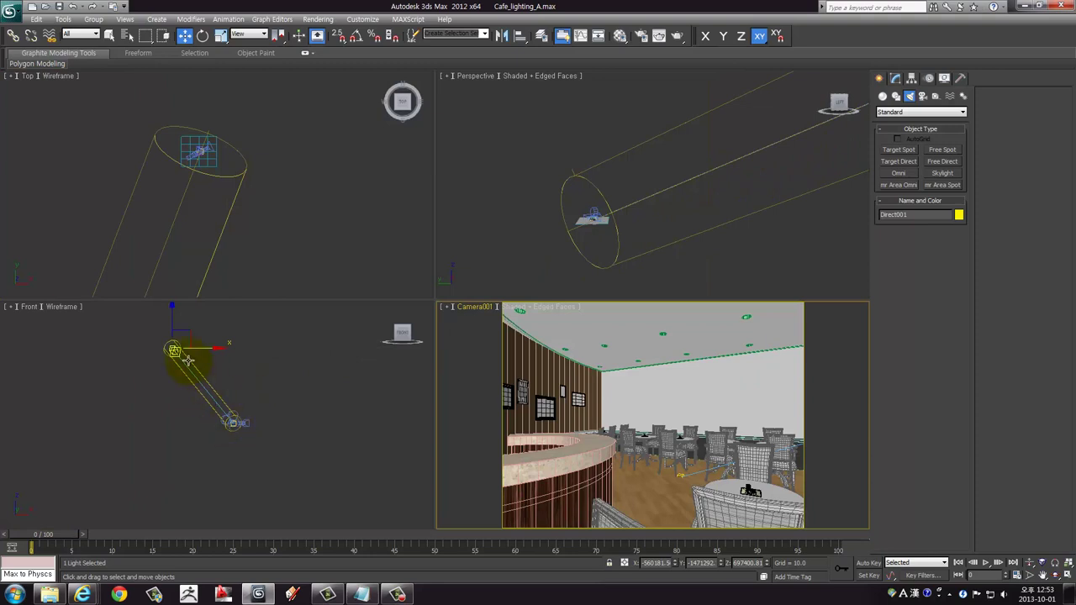
left_click(896, 80)
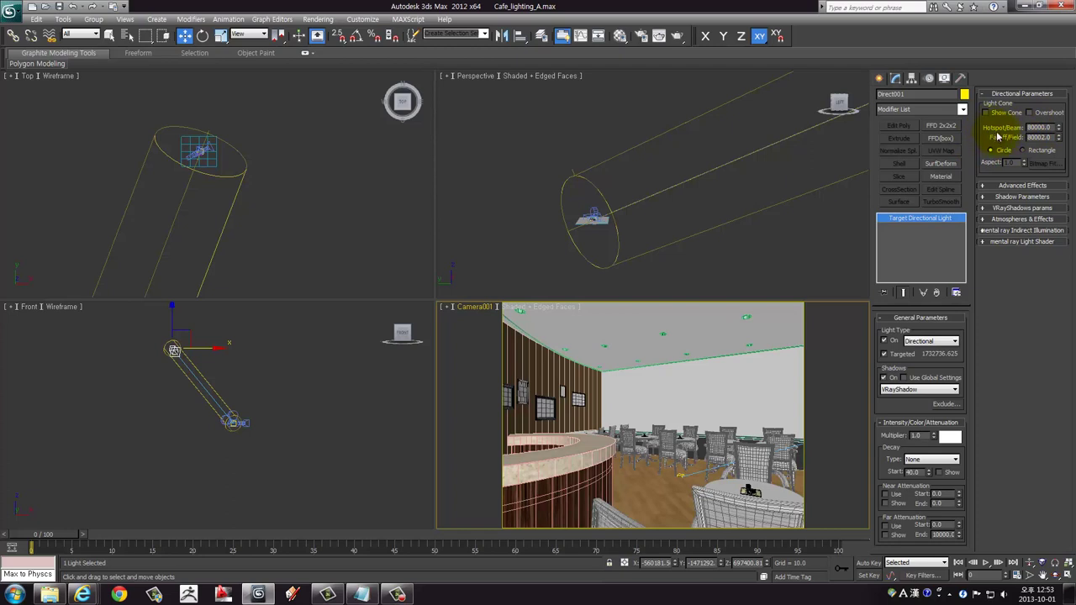
Expand VRayShadows params and V-Ray render the maximized Camera001 view, floor and back wall first
left_click(999, 211)
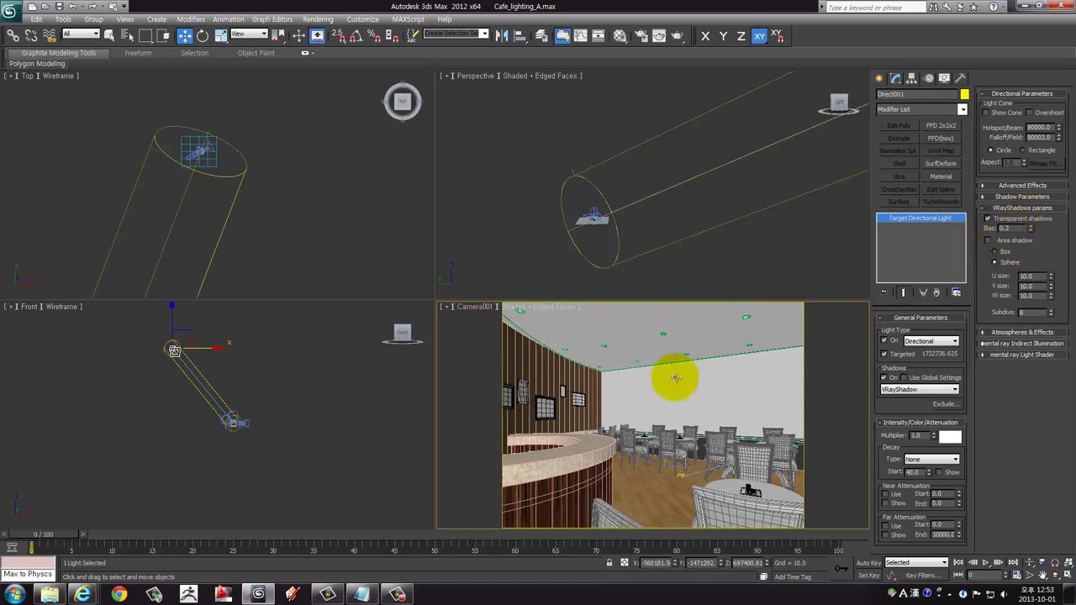
key("alt+w")
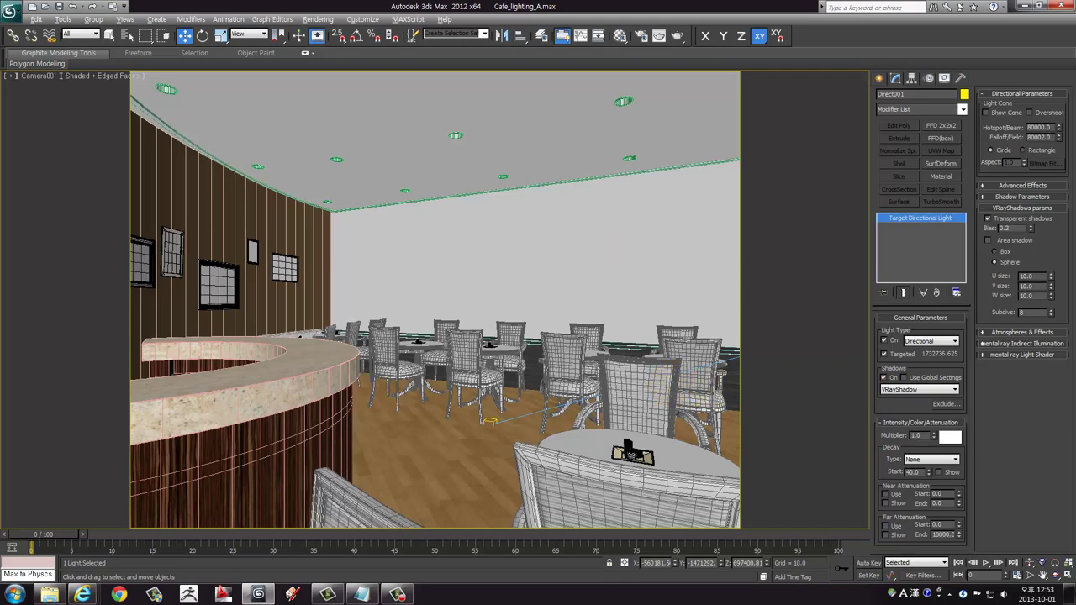
left_click(677, 37)
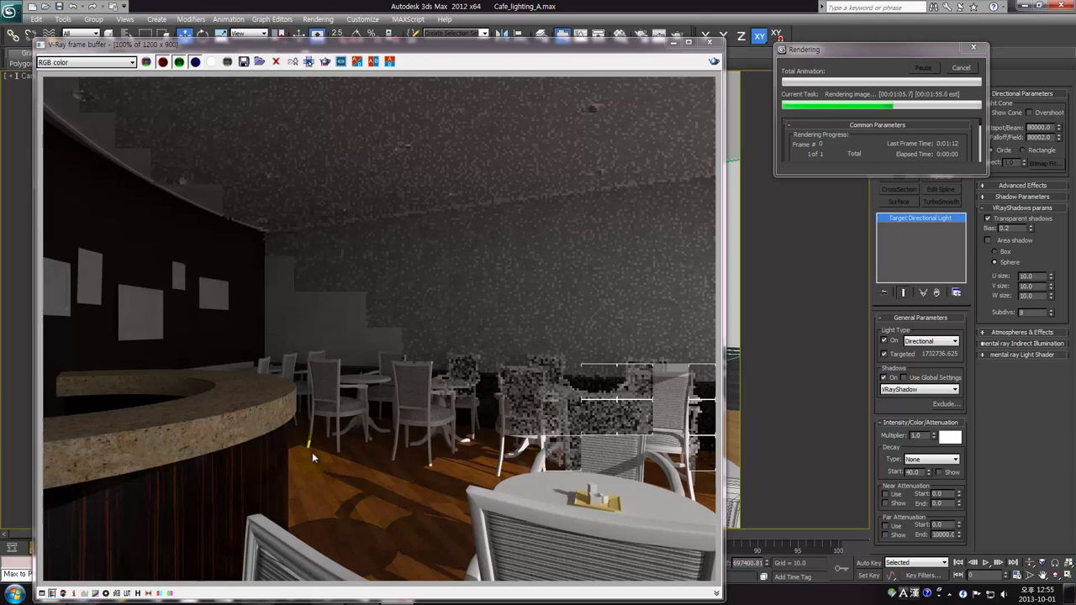
left_click(568, 346)
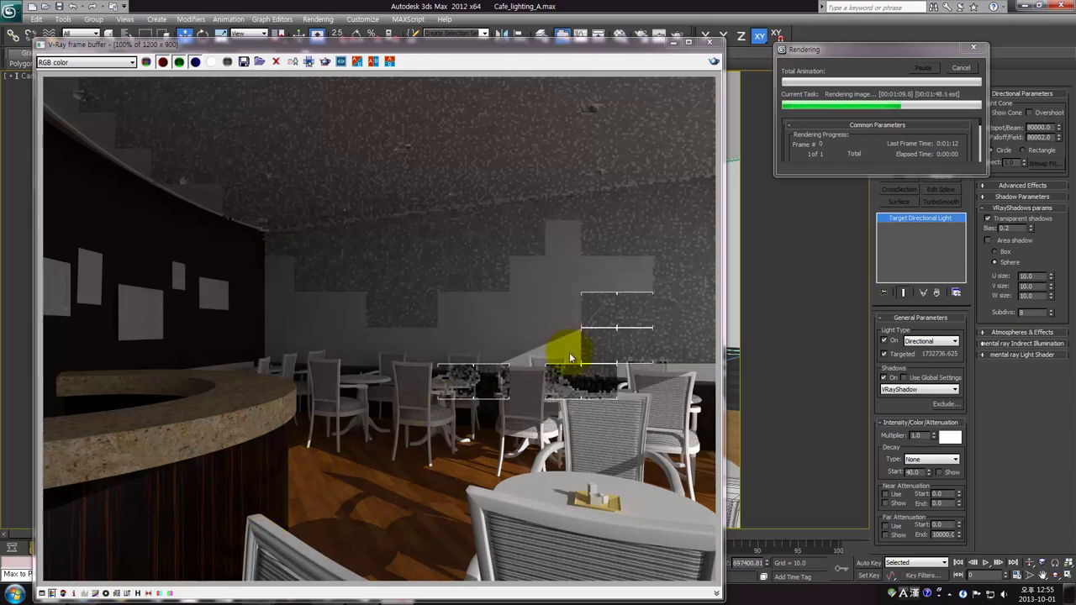
left_click_drag(570, 353, 526, 304)
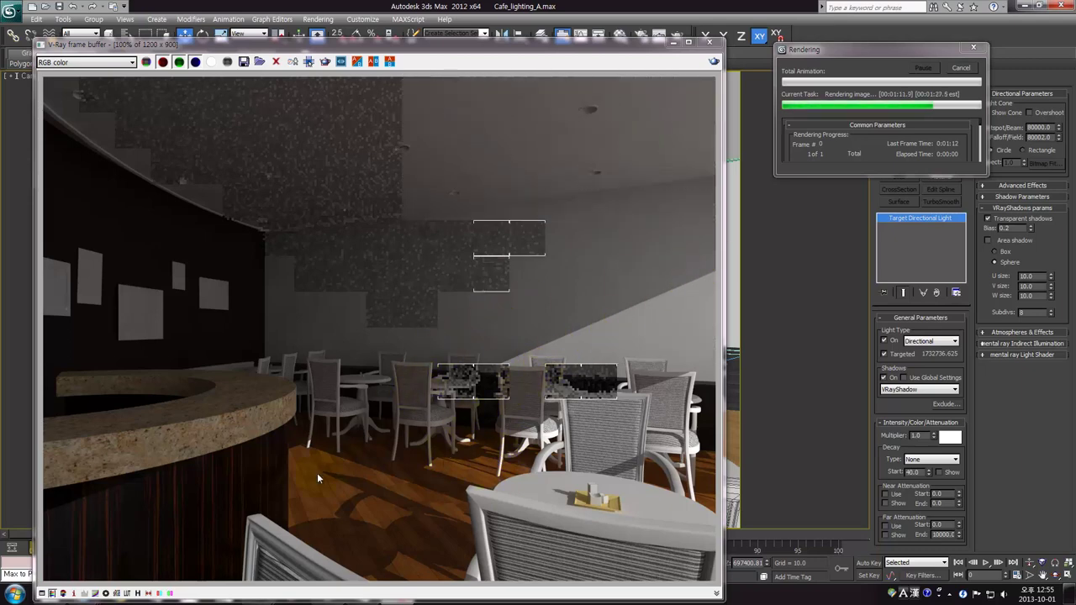
left_click_drag(644, 446, 641, 420)
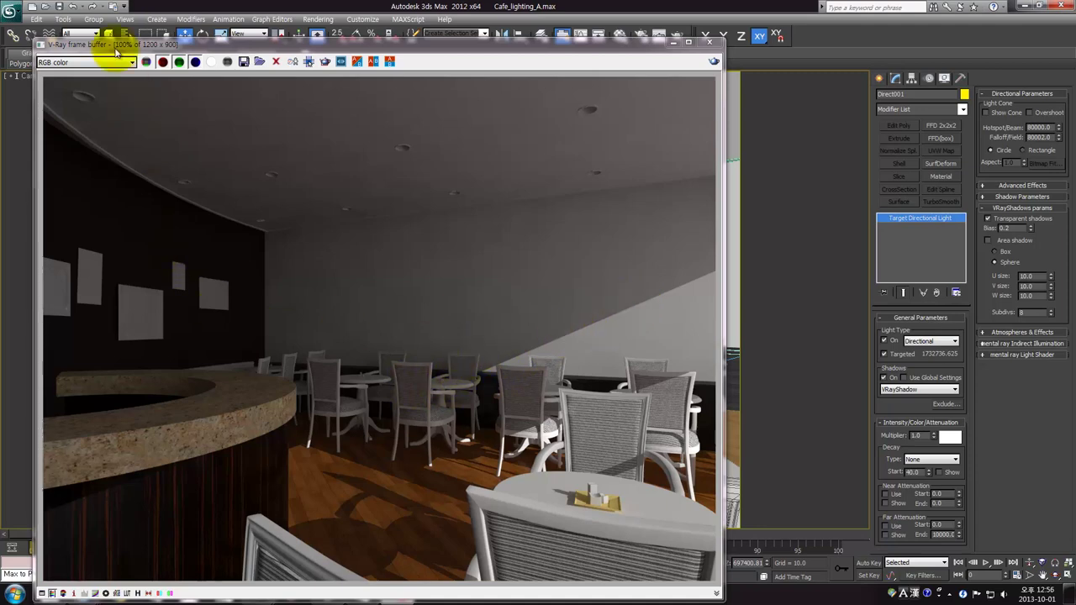
left_click_drag(116, 52, 227, 48)
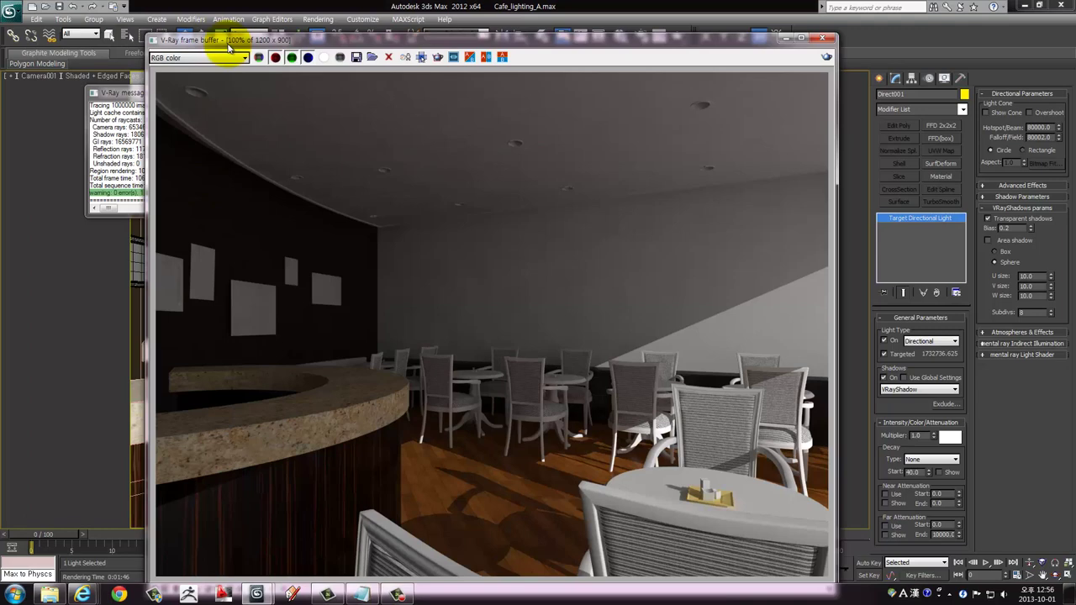
left_click_drag(227, 48, 158, 47)
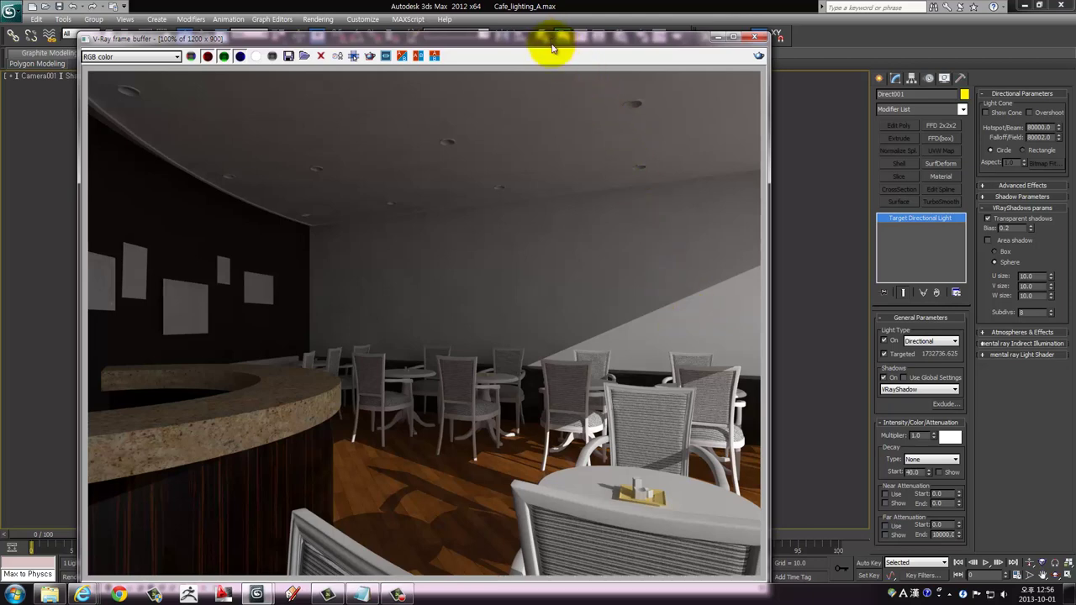
left_click_drag(552, 43, 538, 31)
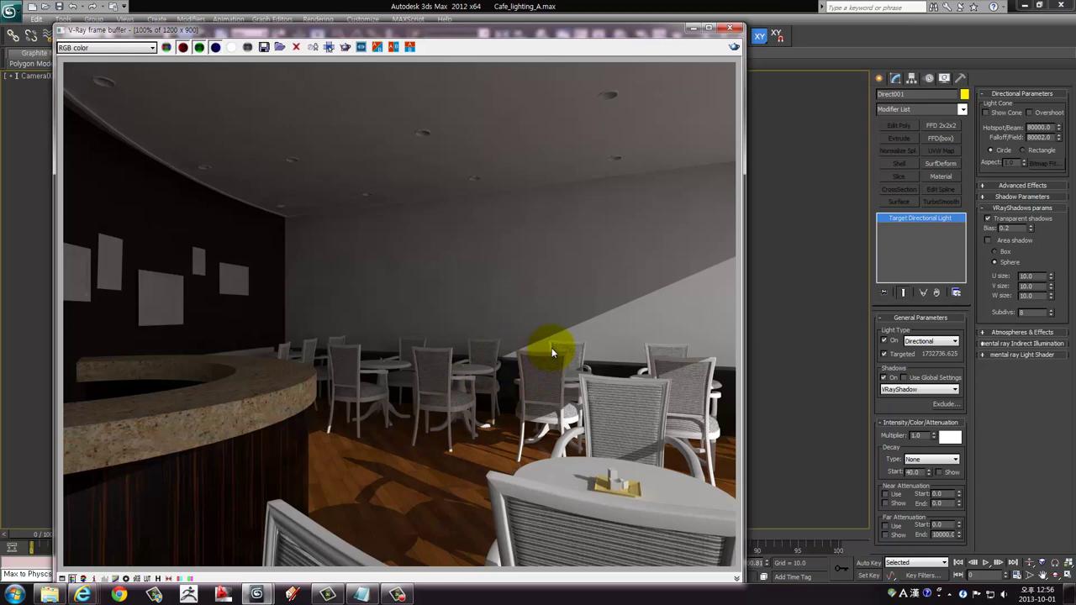
Enable Direct001's sphere area shadow and edit its U and V size values
left_click(997, 243)
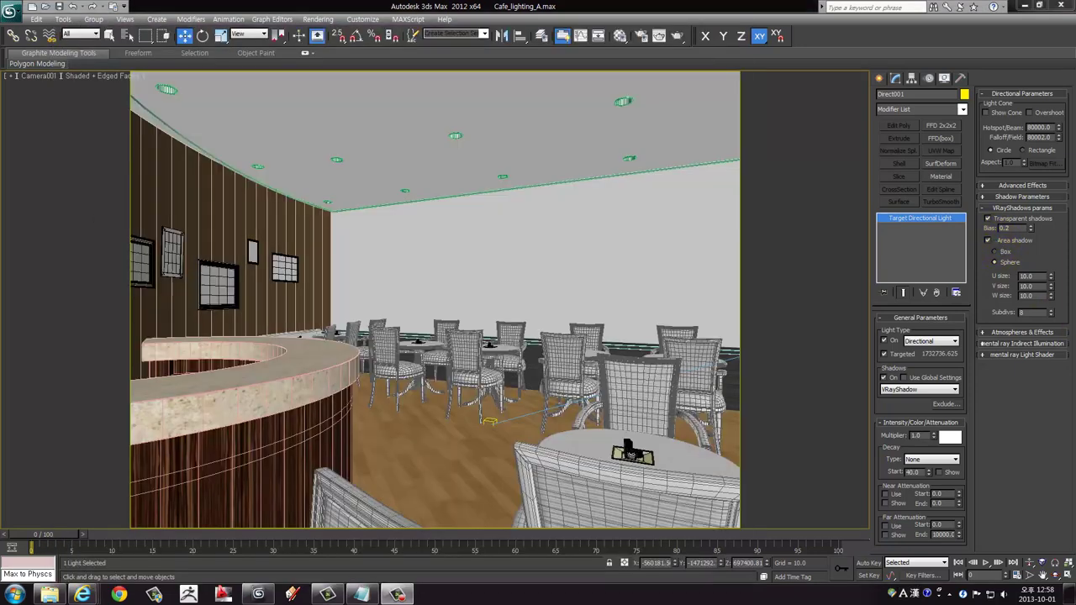
left_click_drag(531, 517, 531, 443)
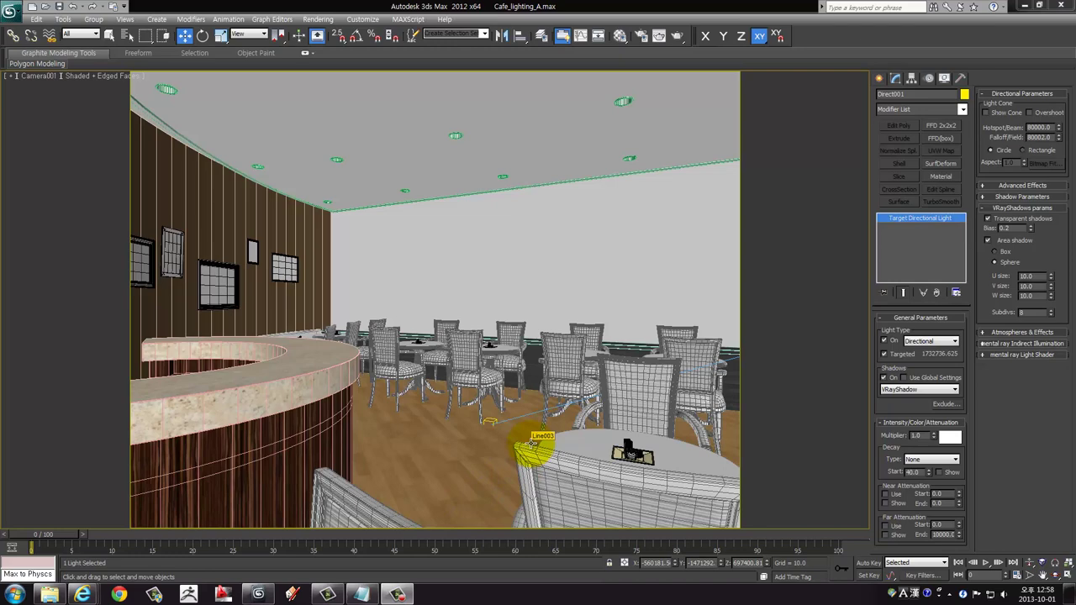
double_click(1027, 275)
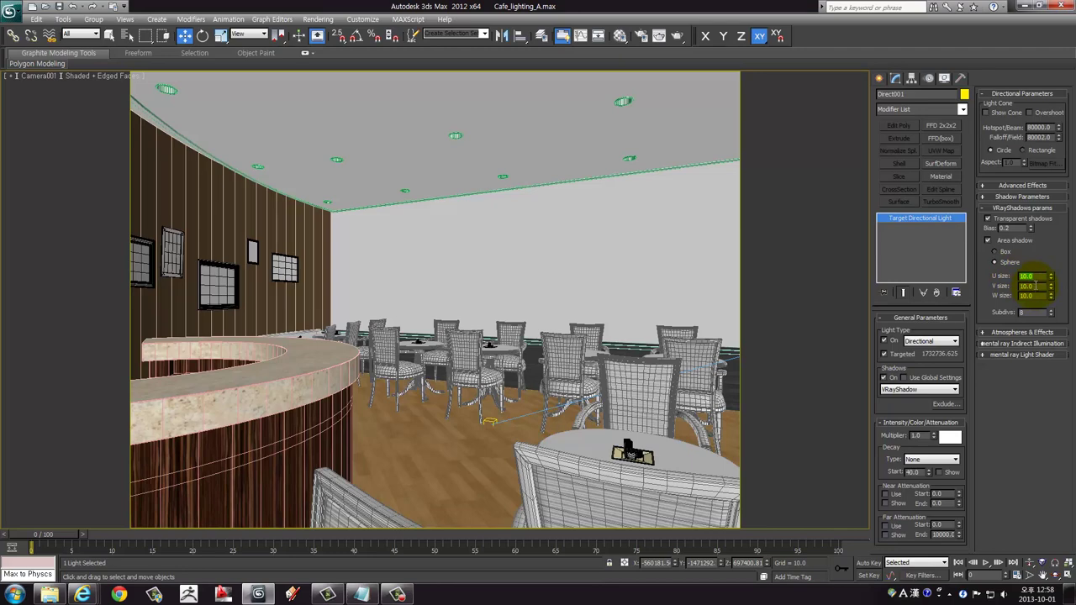
double_click(1036, 286)
double_click(1039, 277)
type("1")
double_click(1030, 286)
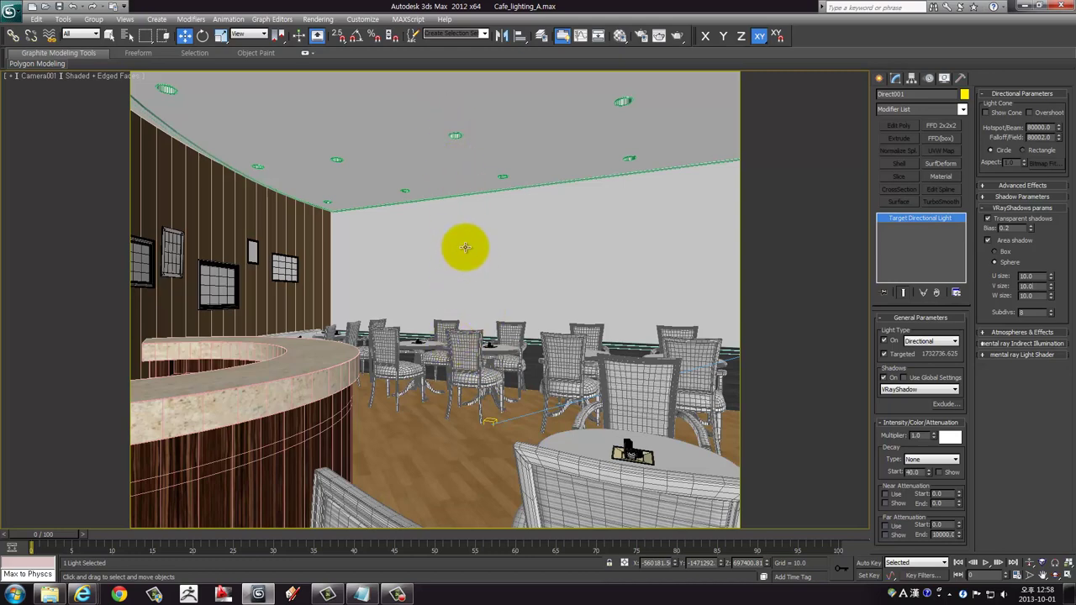
Set the sphere area shadow U, V and W sizes to 2000.0
key("alt+w")
scroll(288, 189, "down", 3)
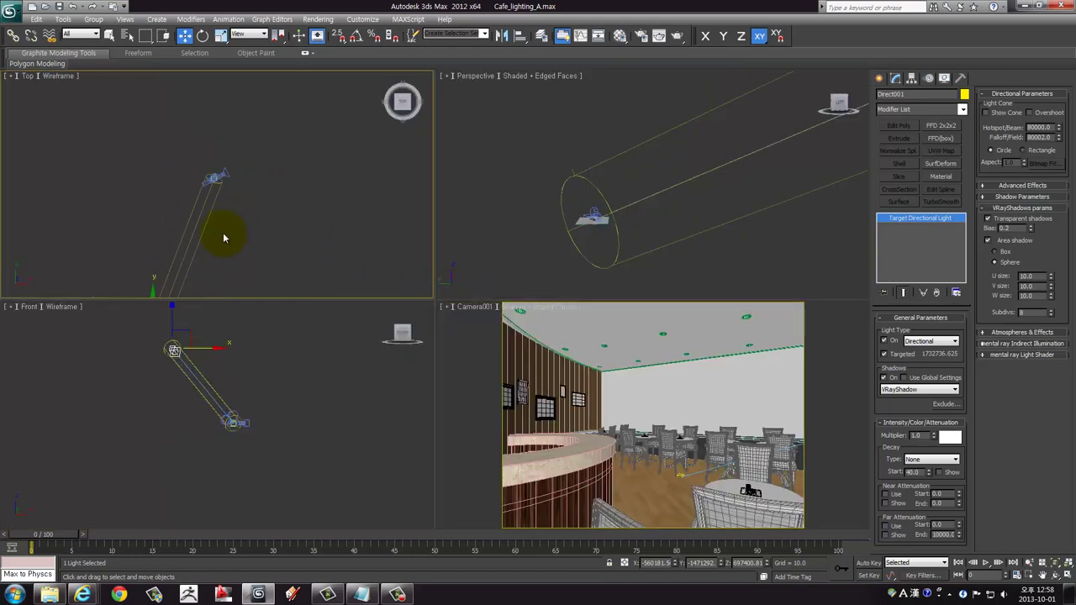
middle_click_drag(221, 233, 207, 120)
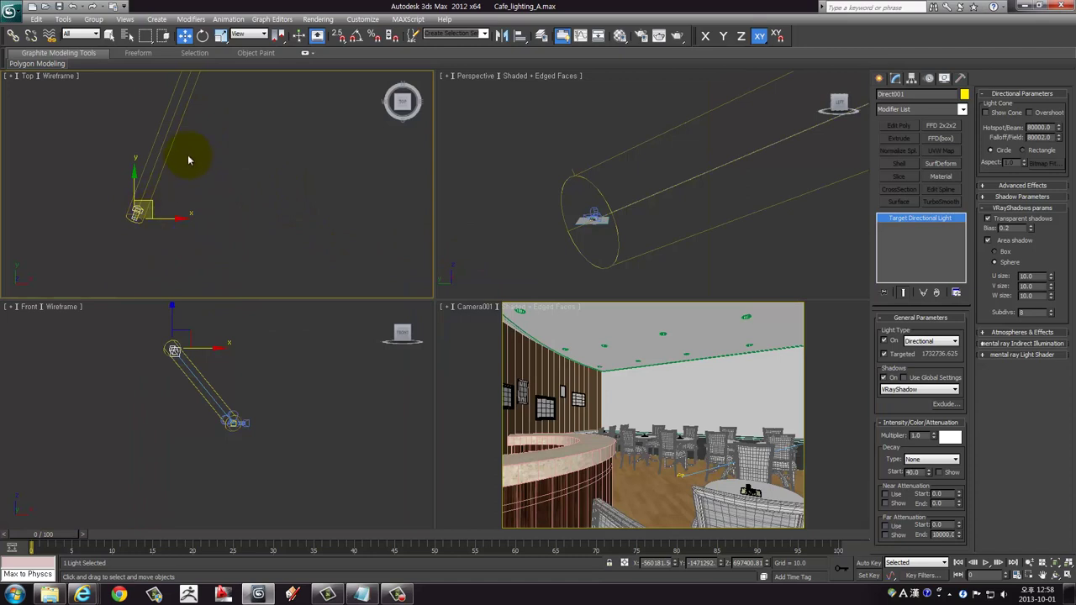
middle_click_drag(185, 160, 125, 264)
mouse_move(211, 168)
middle_mouse_down()
mouse_move(188, 186)
mouse_move(207, 186)
mouse_move(258, 219)
mouse_move(252, 233)
mouse_move(216, 228)
mouse_move(248, 233)
middle_mouse_up()
scroll(211, 193, "up", 2)
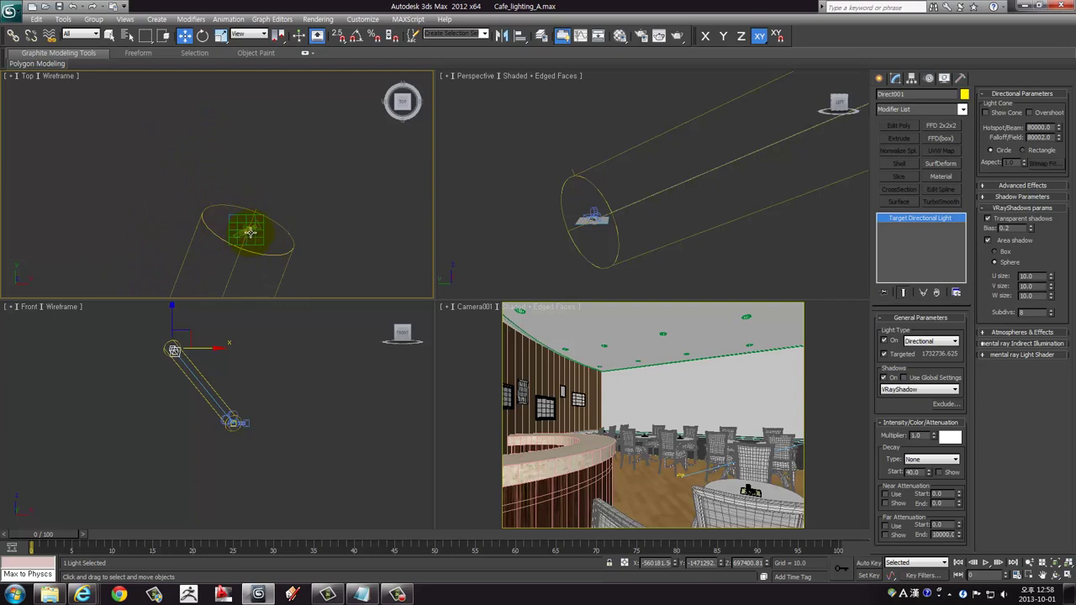
left_click(678, 372)
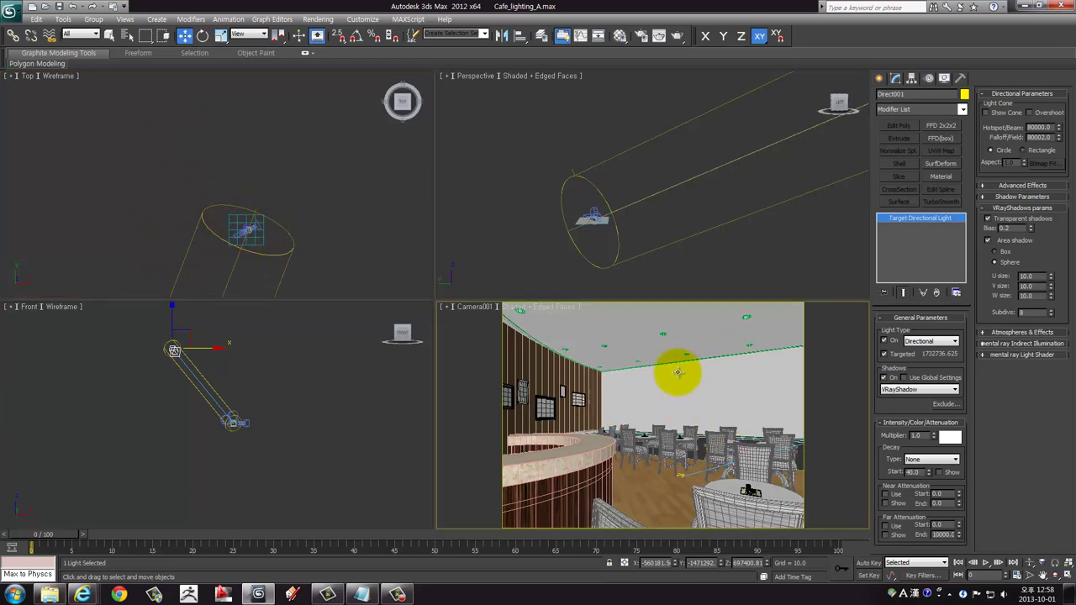
mouse_move(675, 201)
middle_mouse_down("alt")
mouse_move(701, 183)
mouse_move(599, 223)
mouse_move(614, 210)
middle_mouse_up("alt")
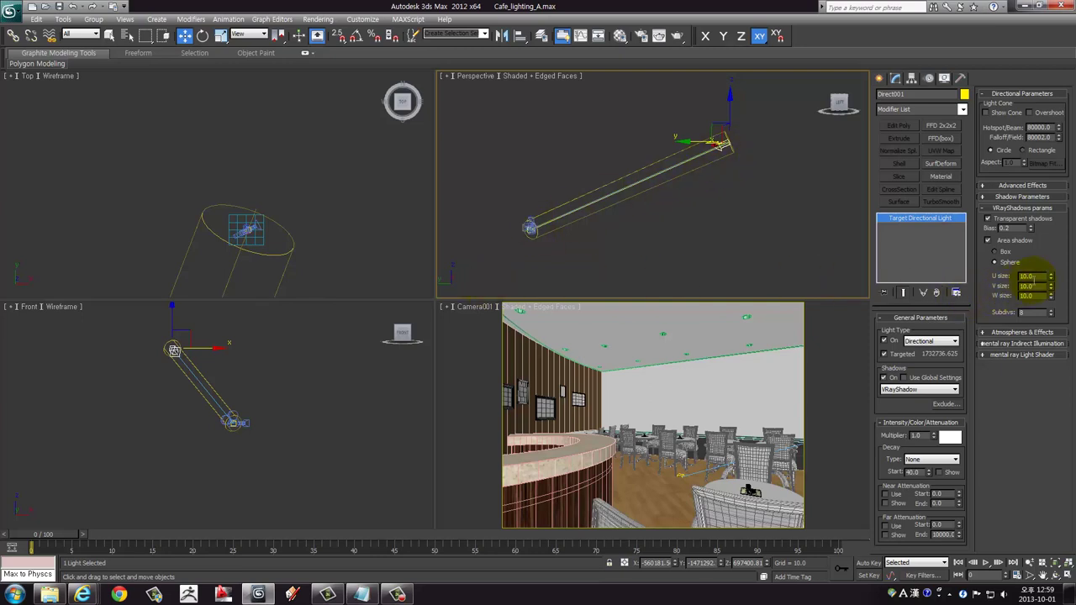
left_click_drag(1041, 276, 985, 278)
type("2000")
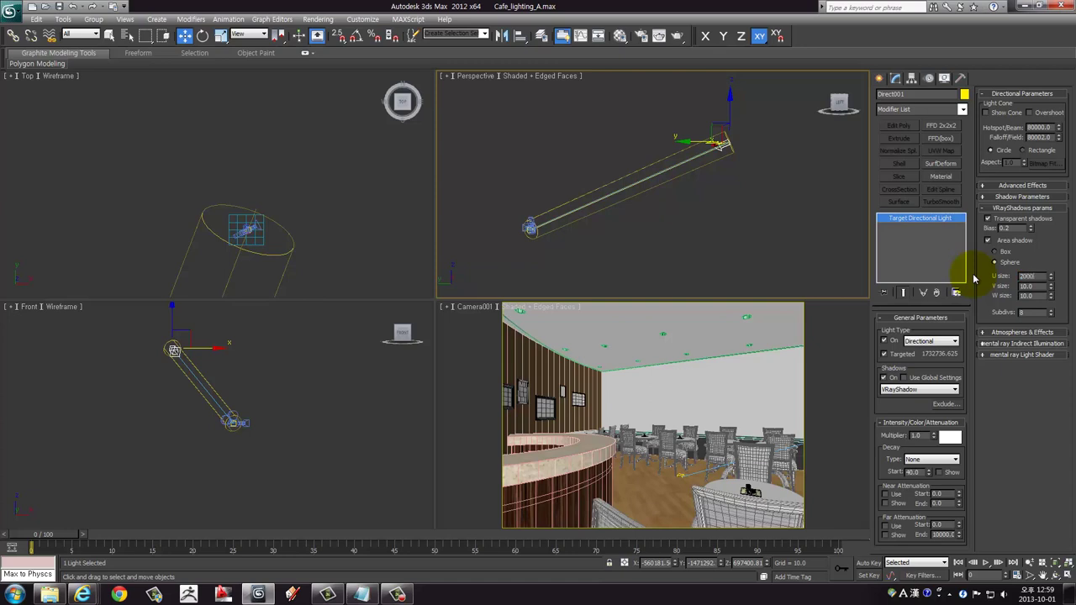
key("Tab")
type("2000")
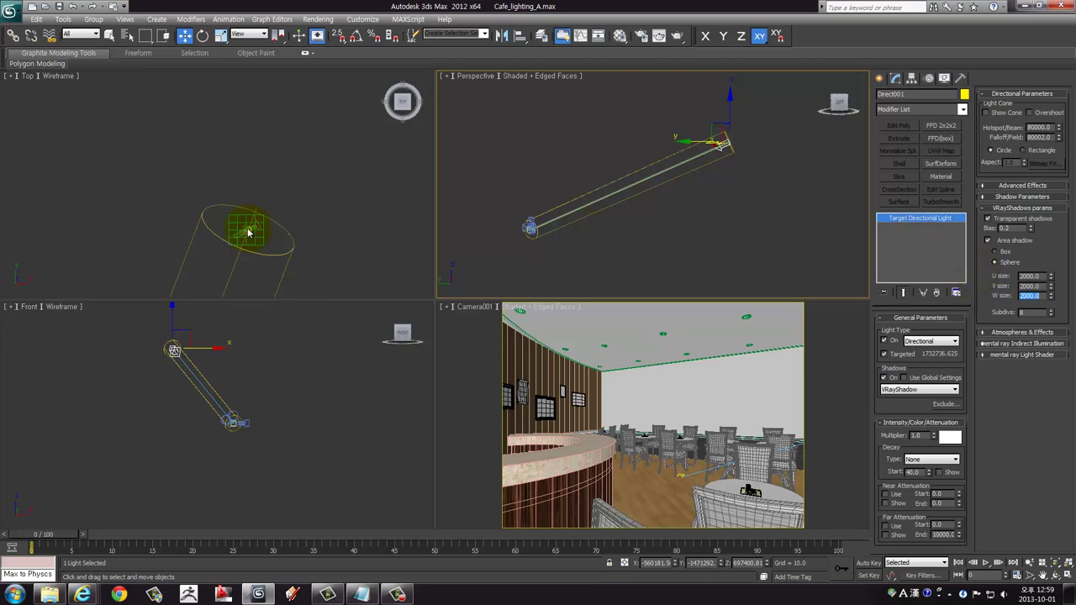
Reframe the Top view and maximize the Camera001 viewport
middle_click_drag(242, 281, 237, 241)
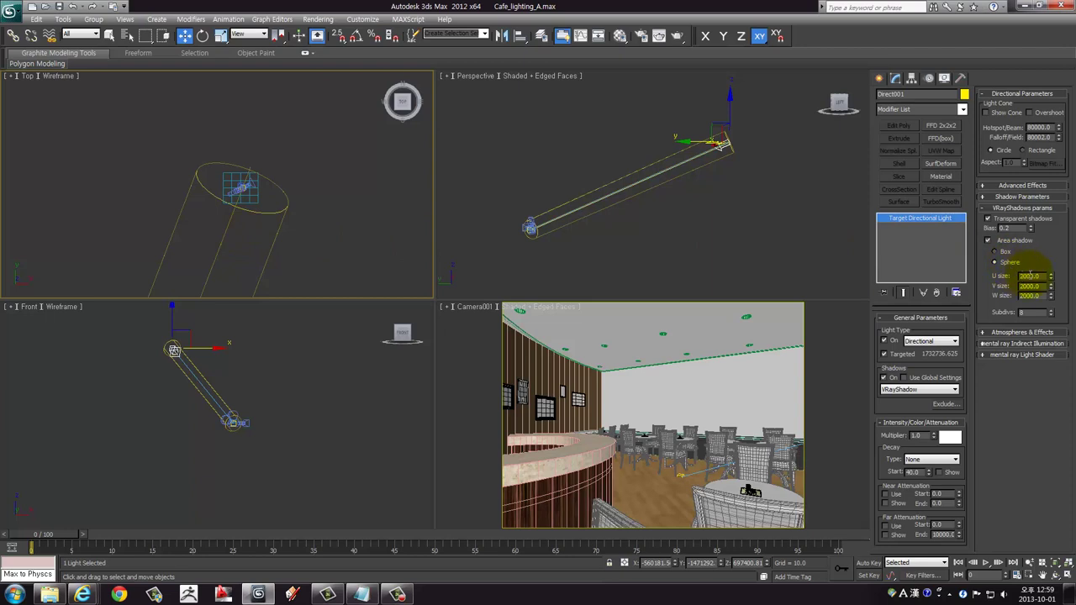
scroll(268, 244, "down", 3)
scroll(271, 156, "down", 2)
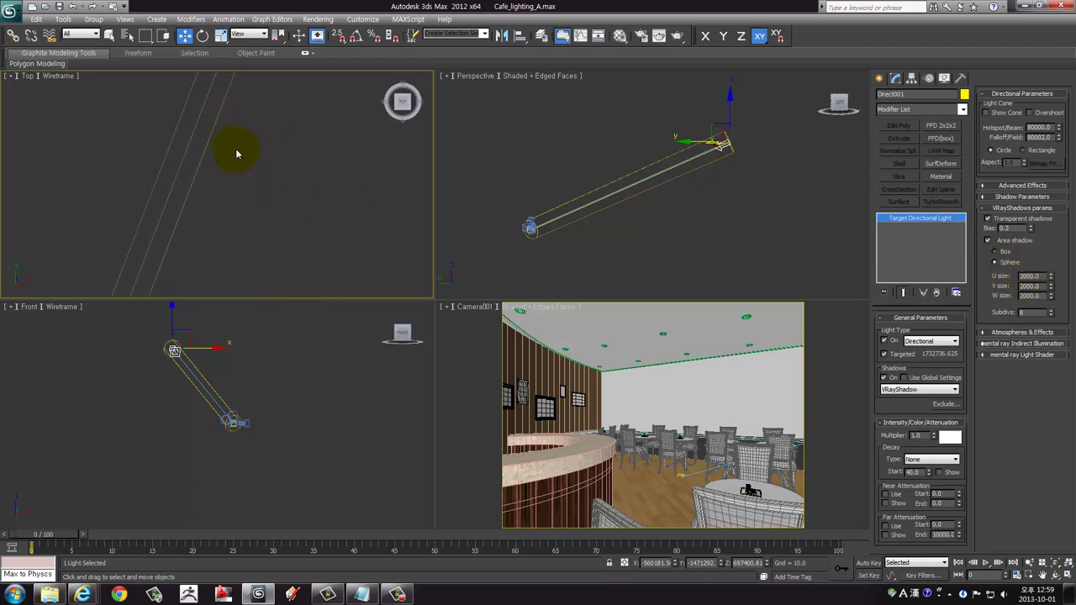
scroll(238, 154, "down", 2)
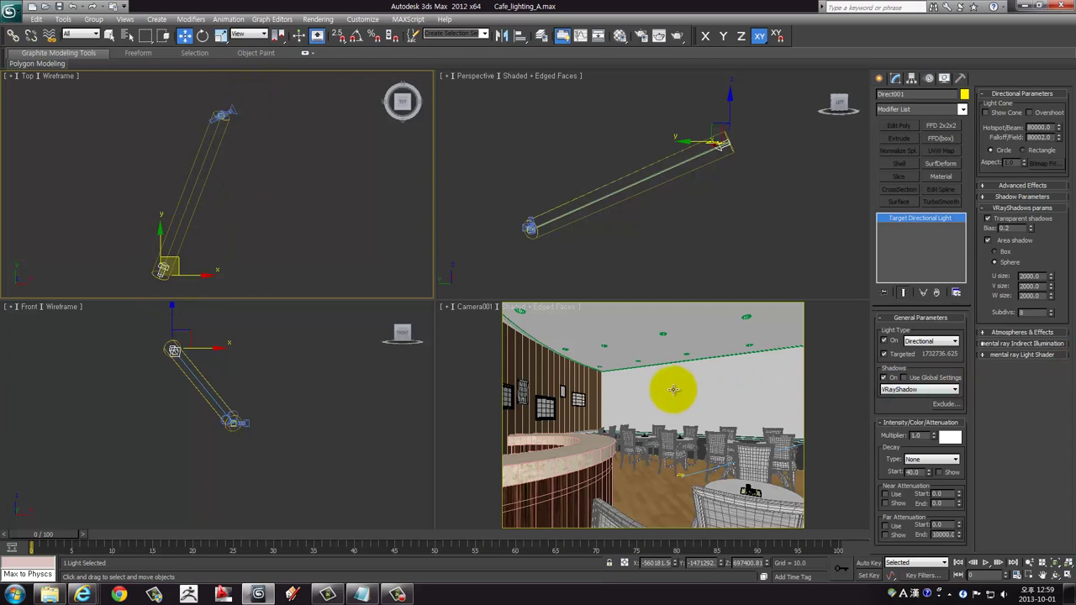
right_click(637, 364)
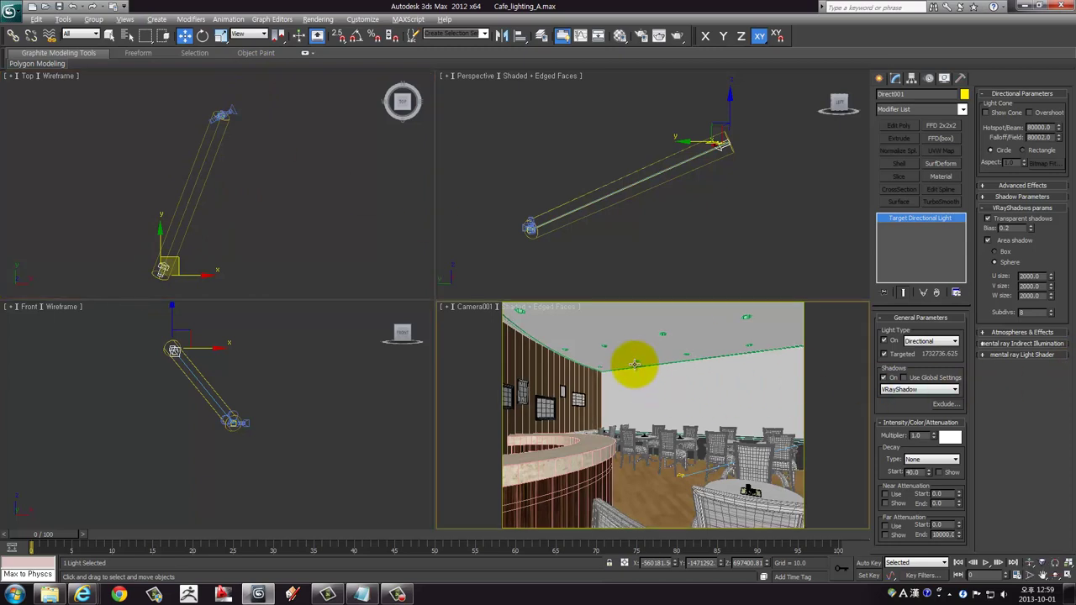
key("alt+w")
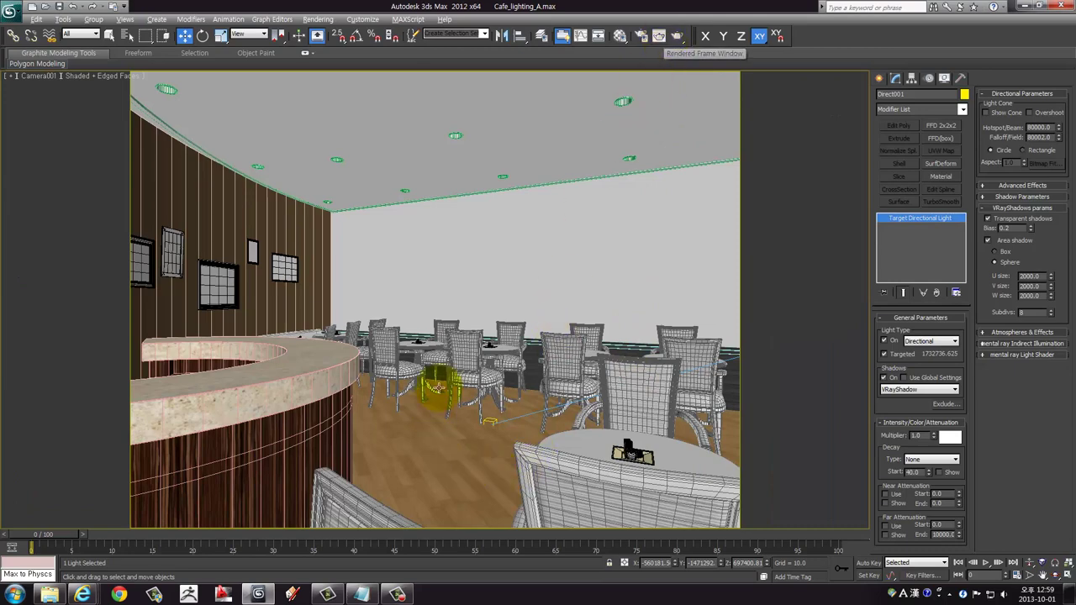
Set Area to Render to Crop and fit the crop frame around the central chairs
left_click(659, 36)
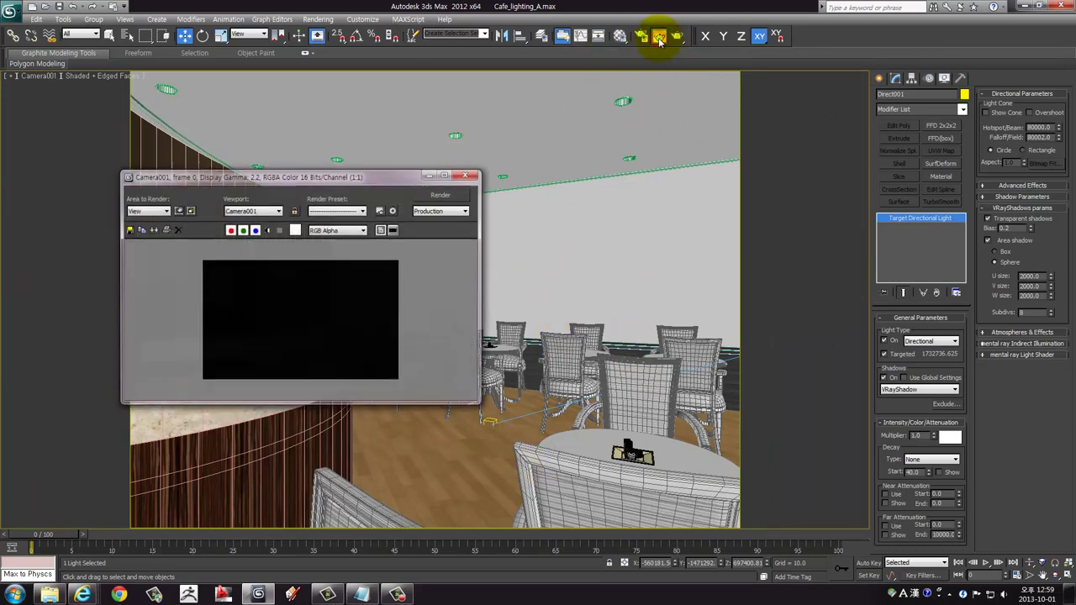
left_click(147, 211)
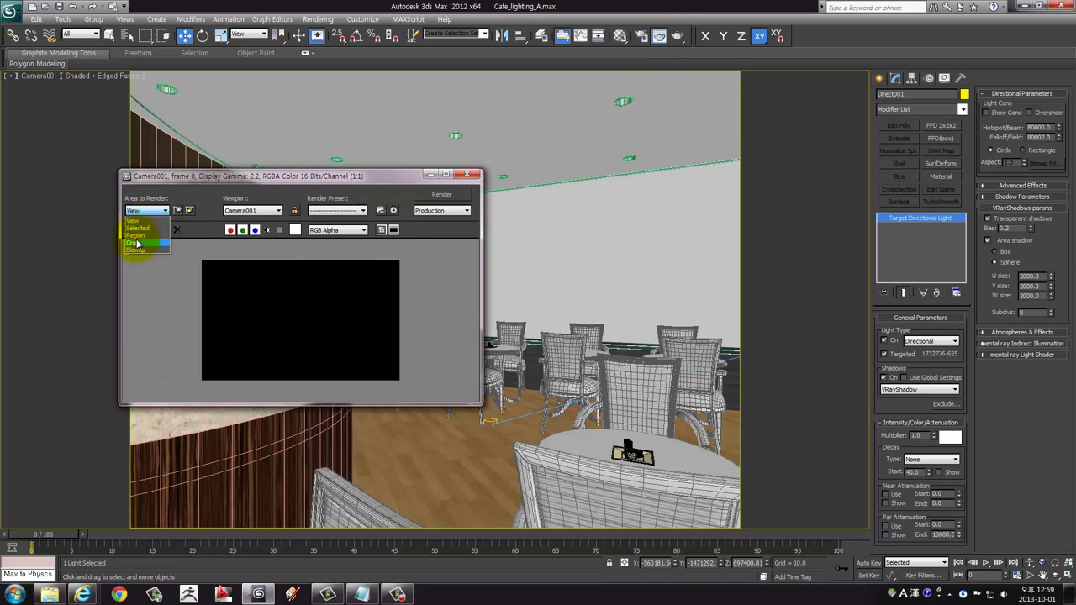
left_click(137, 242)
mouse_move(269, 177)
left_mouse_down()
mouse_move(312, 144)
mouse_move(887, 126)
left_mouse_up()
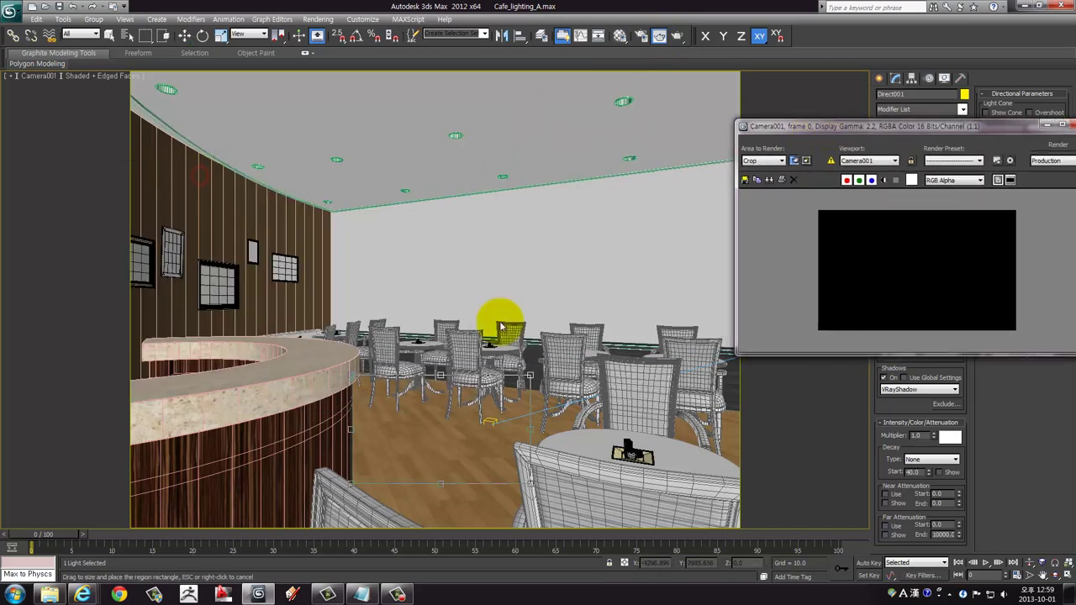
left_click_drag(445, 413, 471, 409)
left_click_drag(565, 365, 547, 287)
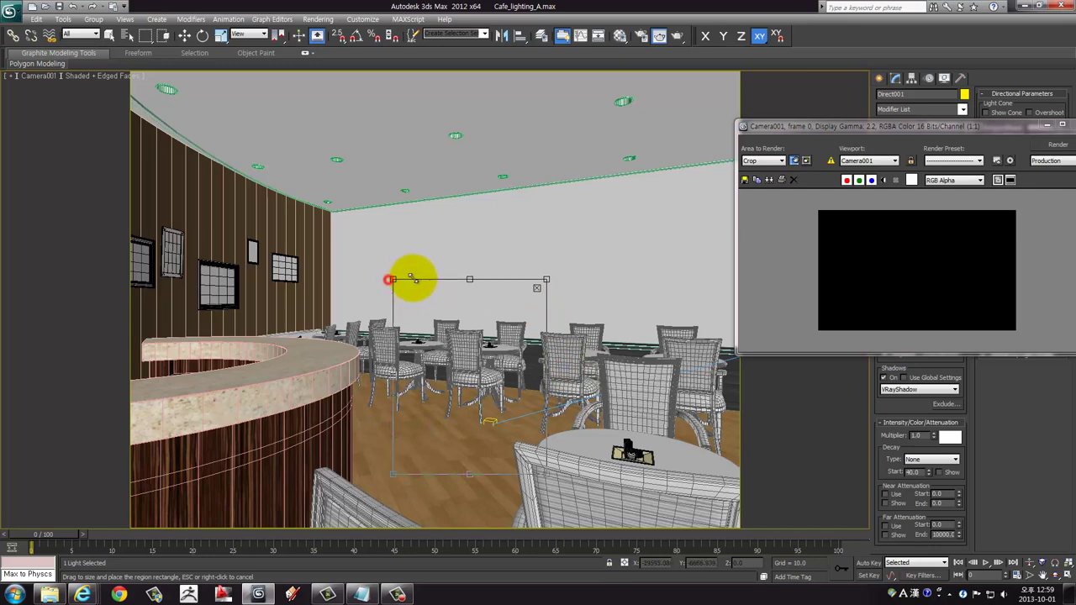
left_click_drag(387, 286, 429, 276)
left_click_drag(492, 359, 521, 349)
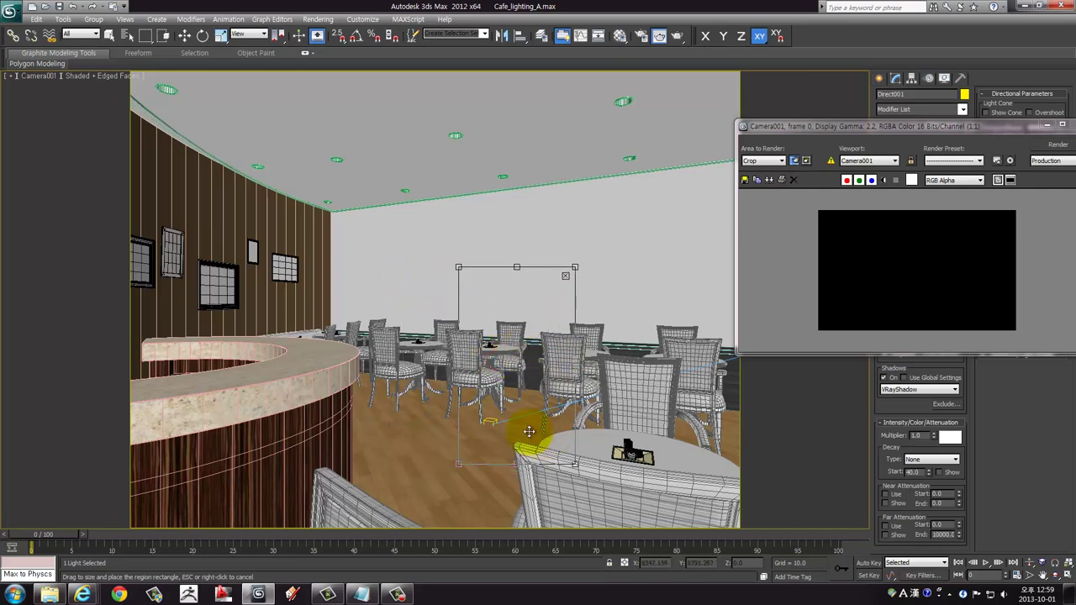
left_click_drag(474, 444, 468, 445)
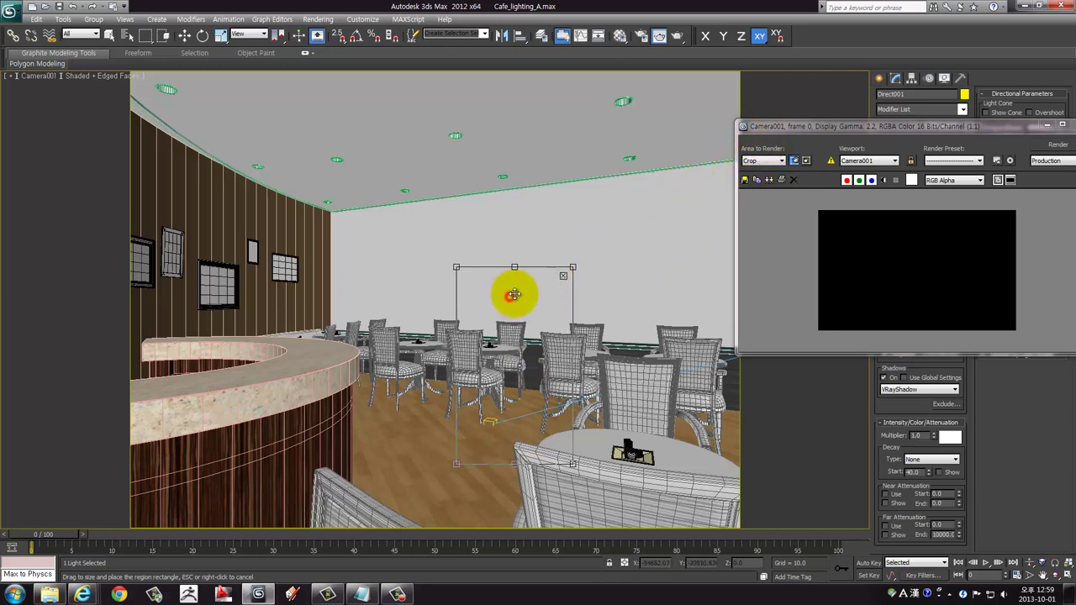
left_click_drag(510, 291, 528, 288)
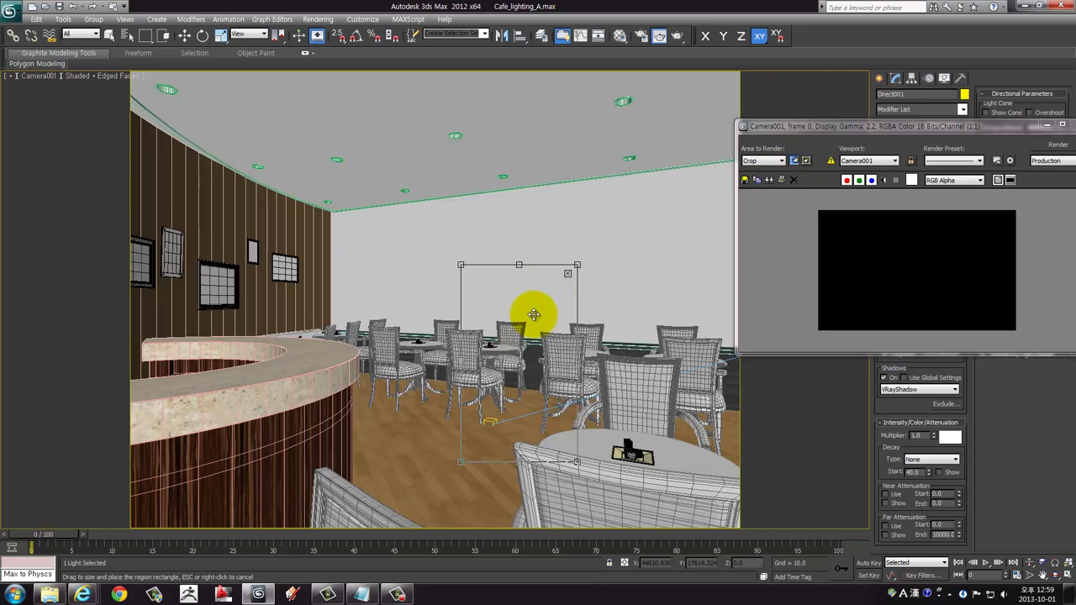
left_click_drag(745, 127, 192, 130)
Render the cropped region and zoom into the frame buffer to check chair shadows
left_click(454, 148)
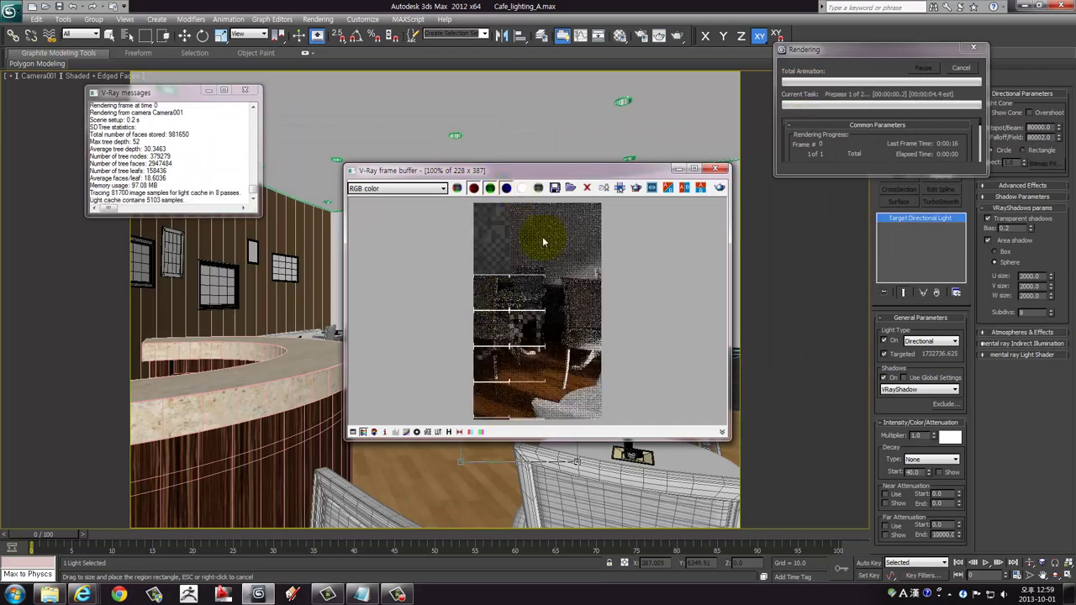
left_click_drag(538, 169, 430, 122)
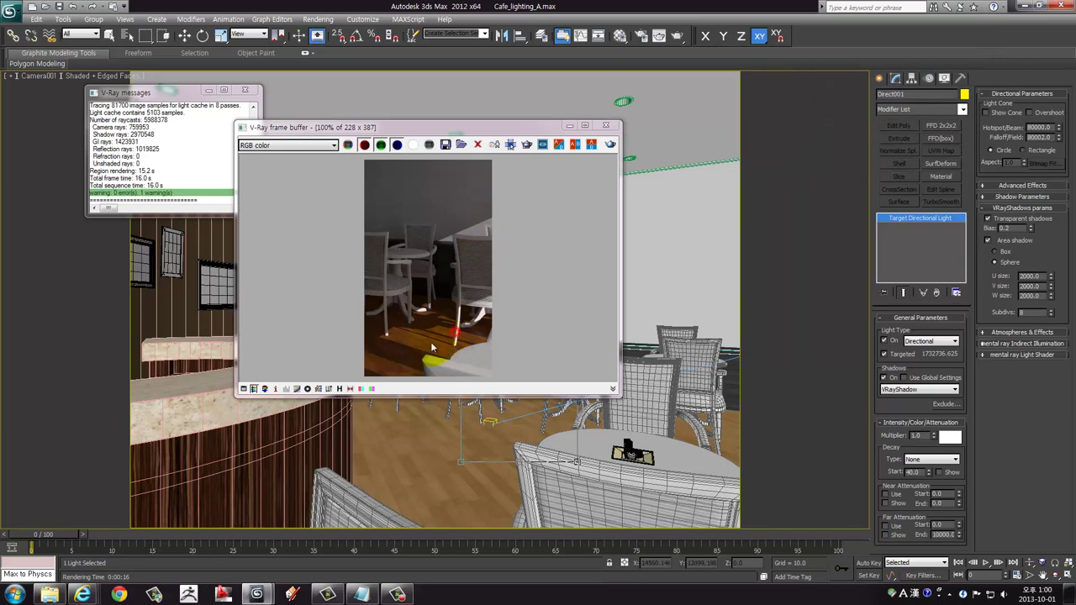
scroll(432, 340, "up", 1)
scroll(435, 329, "up", 1)
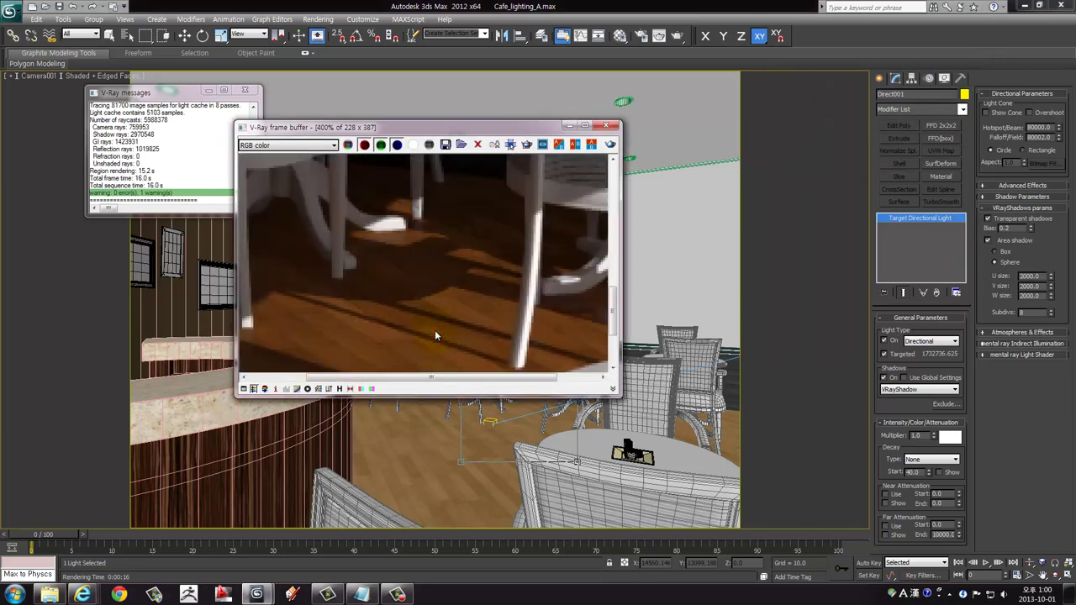
mouse_move(429, 330)
middle_mouse_down()
mouse_move(432, 308)
mouse_move(495, 278)
middle_mouse_up()
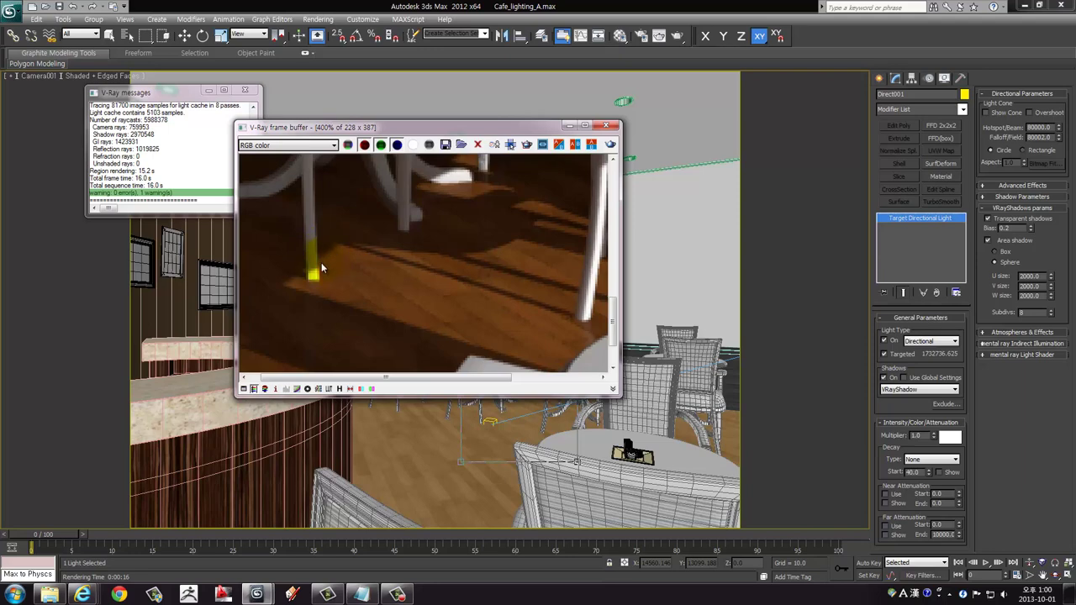
scroll(322, 262, "down", 3)
scroll(467, 212, "up", 3)
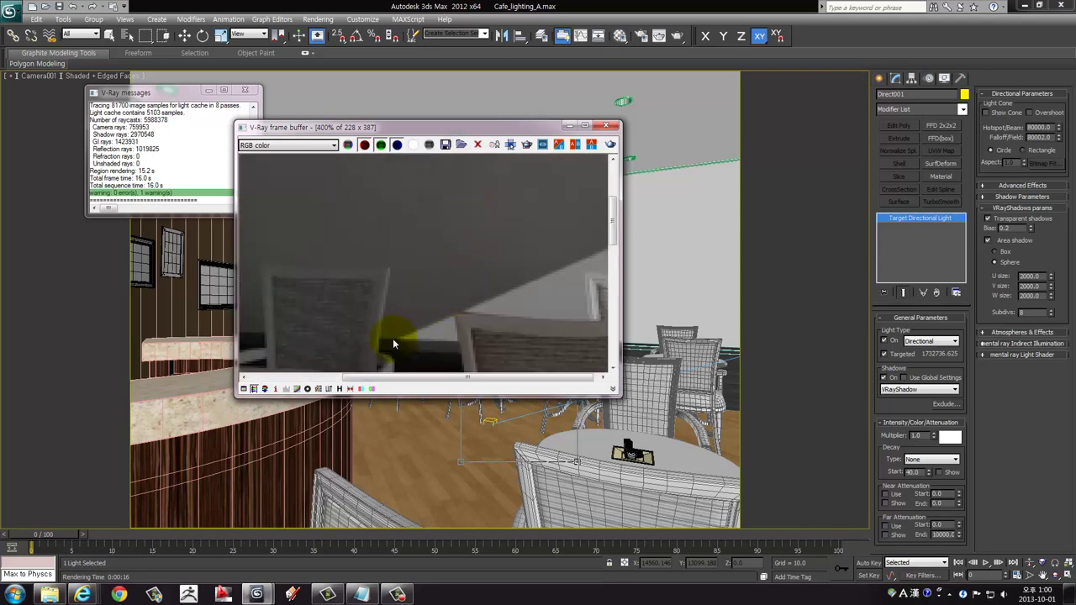
scroll(413, 336, "down", 1)
scroll(434, 326, "down", 1)
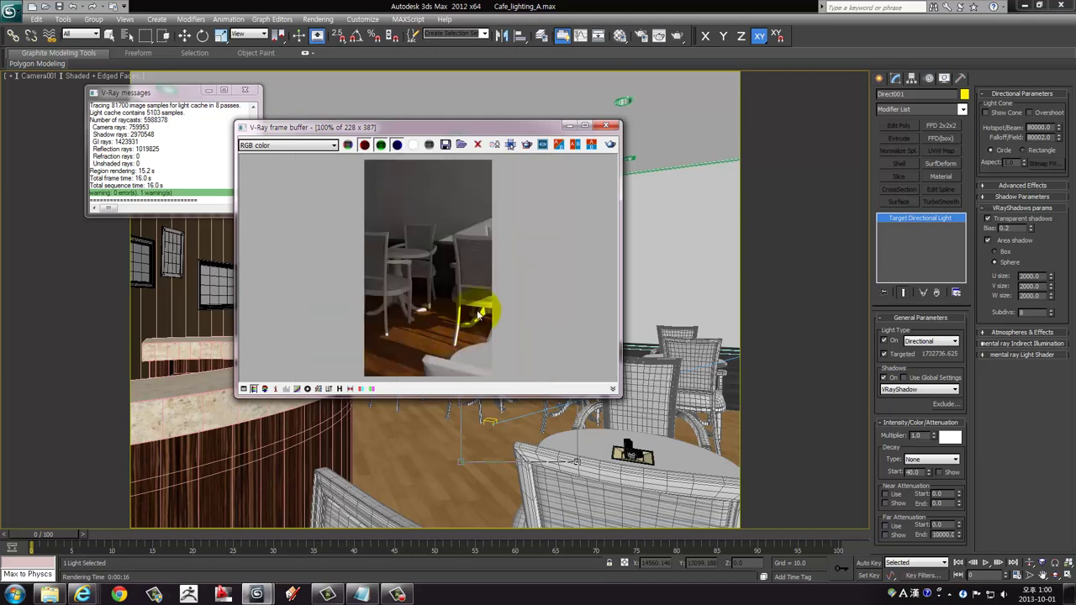
scroll(481, 294, "up", 1)
scroll(560, 303, "up", 1)
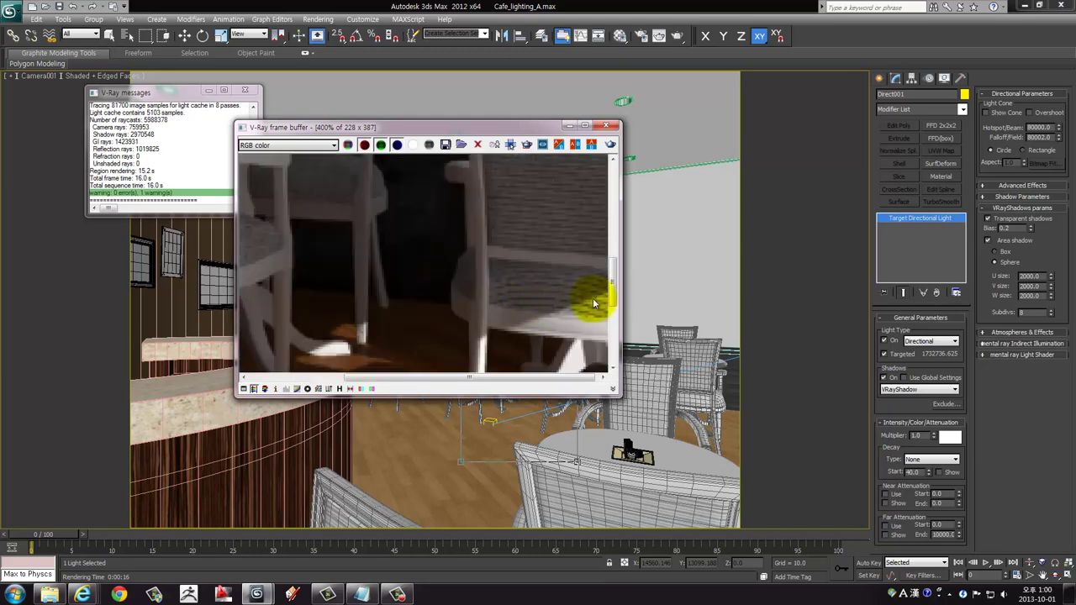
scroll(580, 299, "down", 2)
scroll(458, 311, "up", 1)
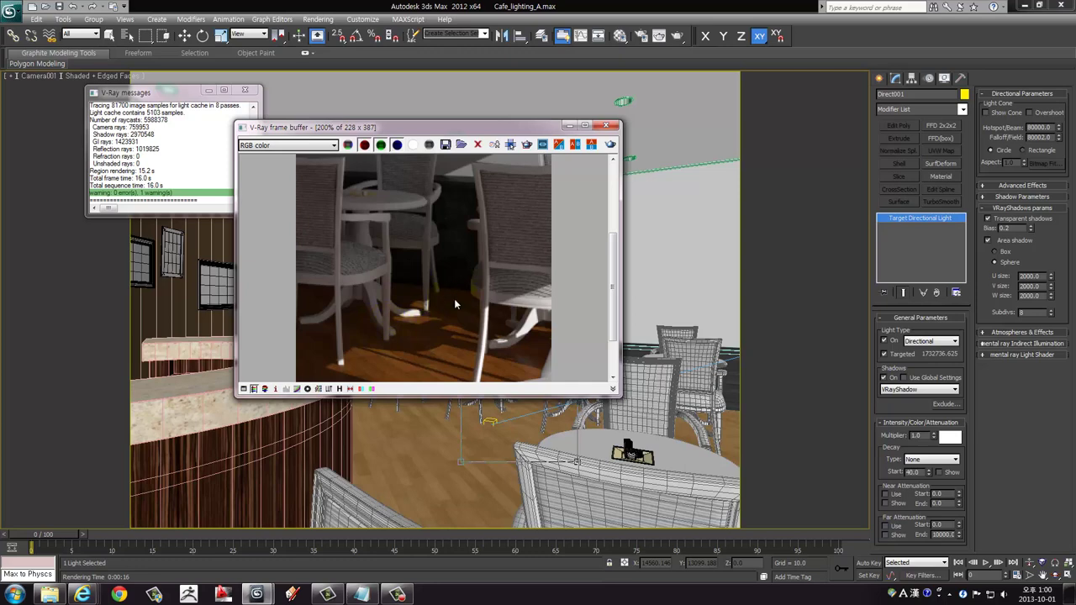
Close the V-Ray frame buffer and return to the Move tool
left_click(611, 127)
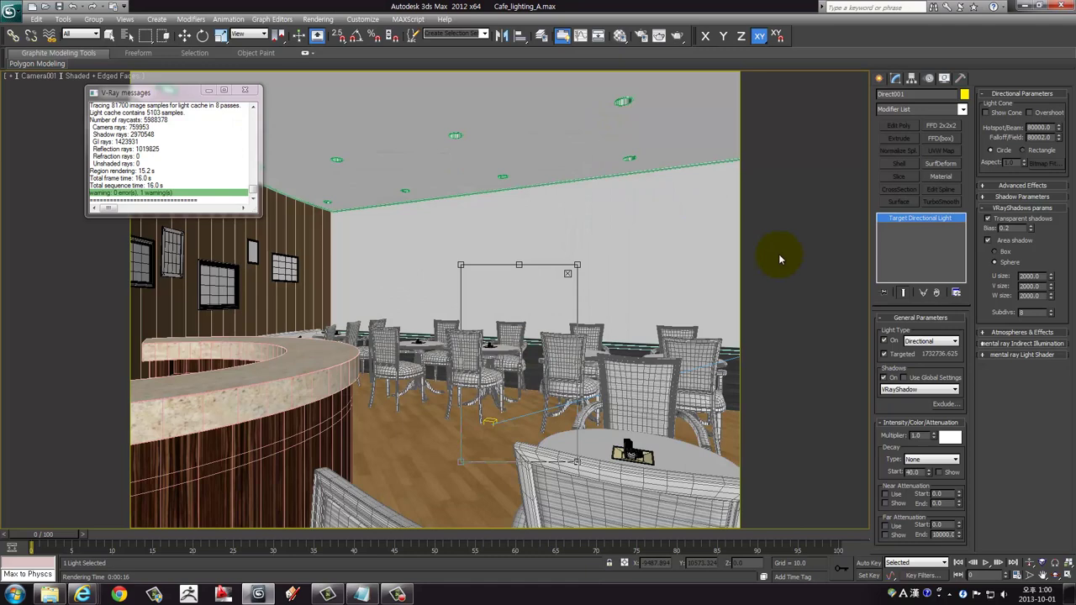
left_click(567, 274)
key("w")
Raise the area shadow U, V and W sizes to 8000.0
double_click(1045, 275)
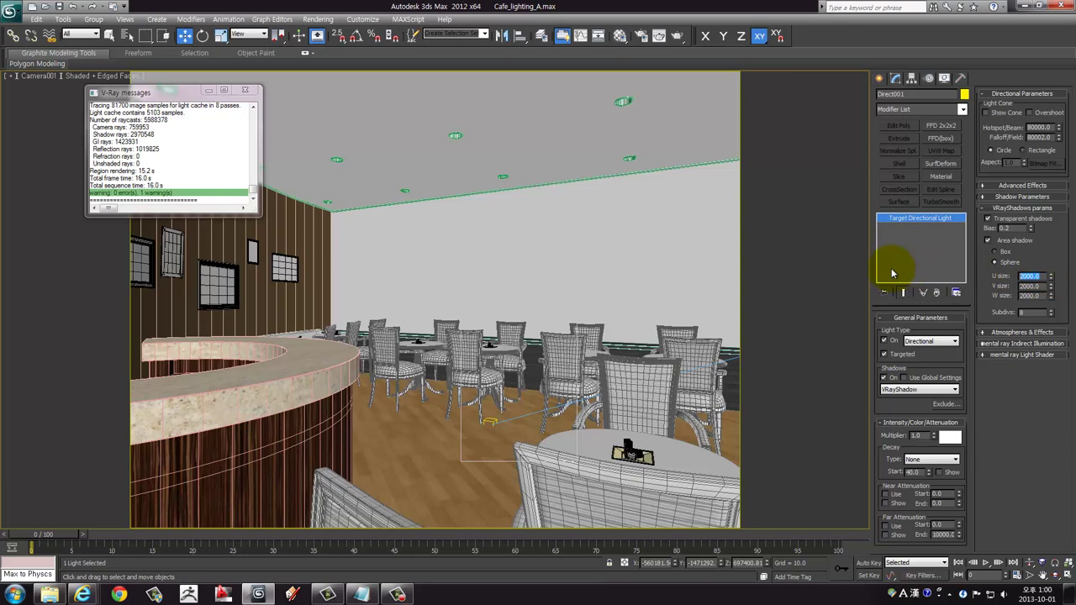
type("8")
key("Tab")
type("8000")
key("Tab")
type("8")
key("Return")
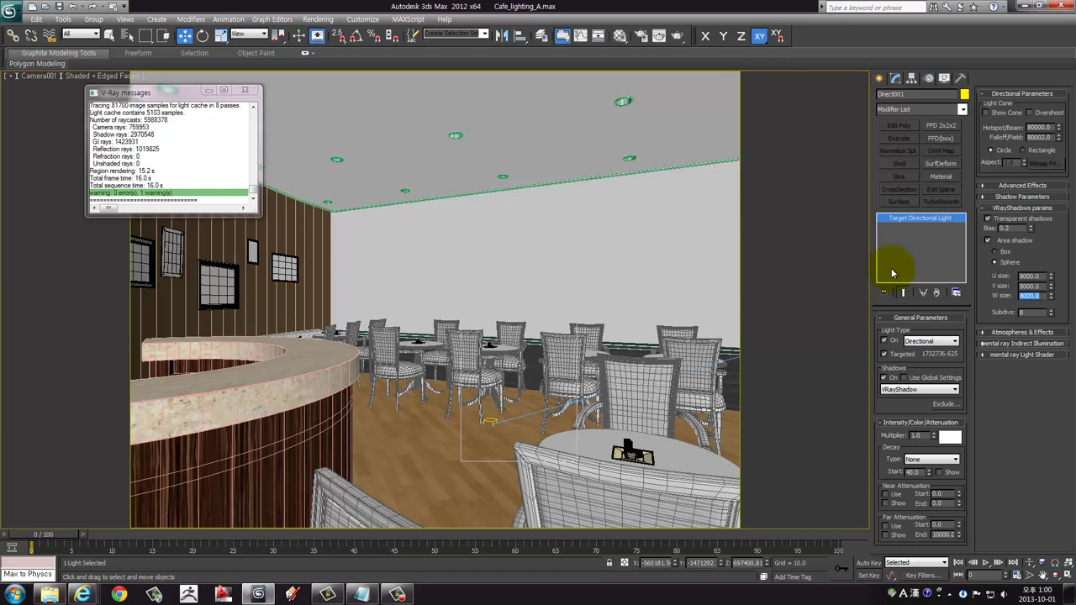
Re-render the crop with 8000 shadows, zoom in on the floor shadows, then close the buffer
left_click(678, 36)
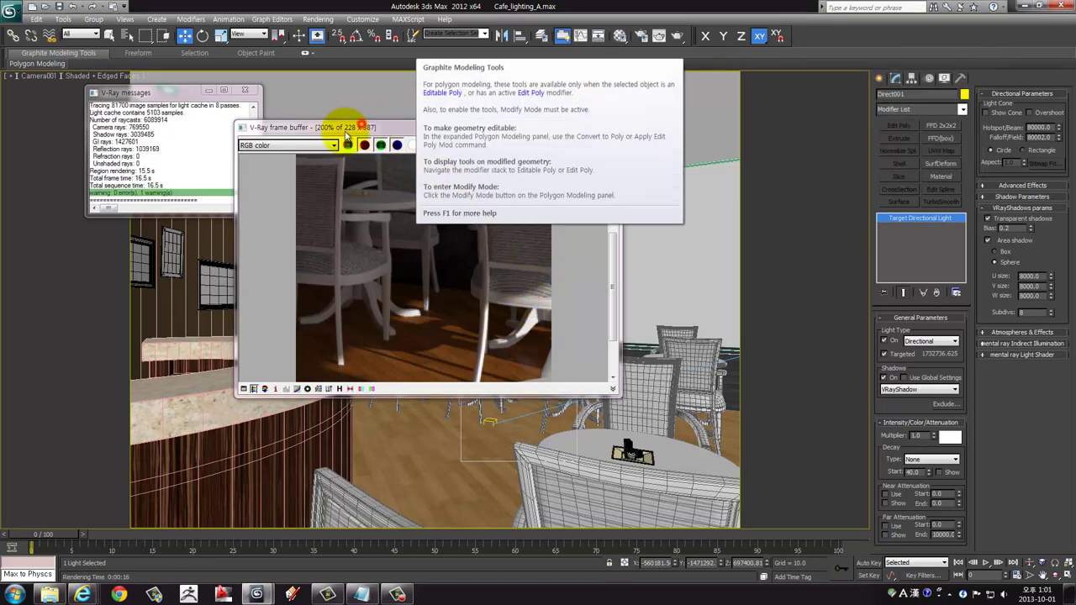
left_click_drag(384, 126, 348, 140)
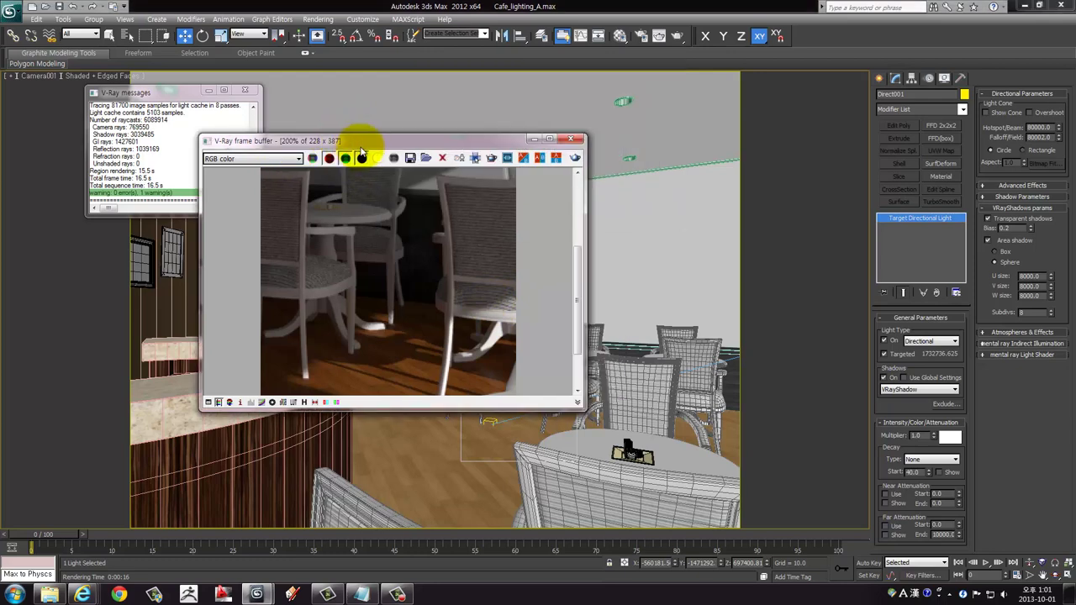
scroll(364, 296, "up", 1)
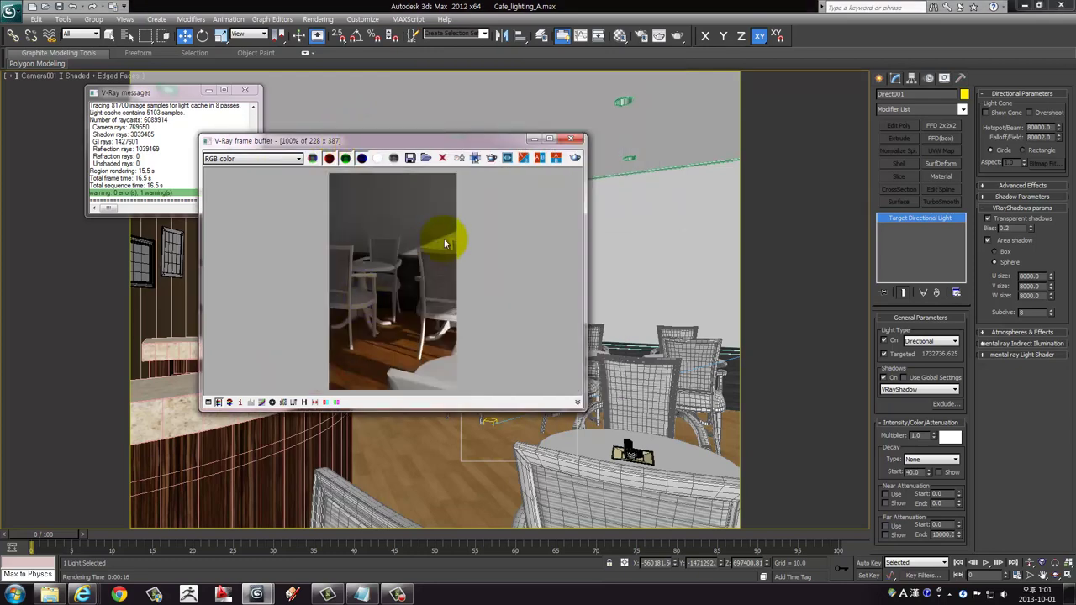
scroll(447, 236, "up", 1)
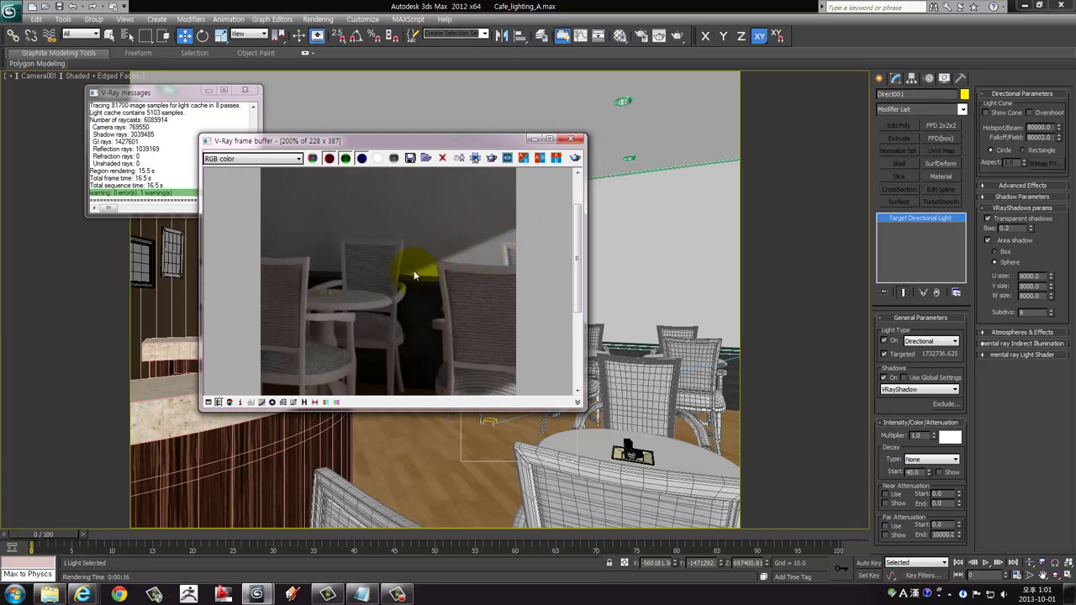
scroll(414, 275, "down", 1)
scroll(382, 358, "down", 1)
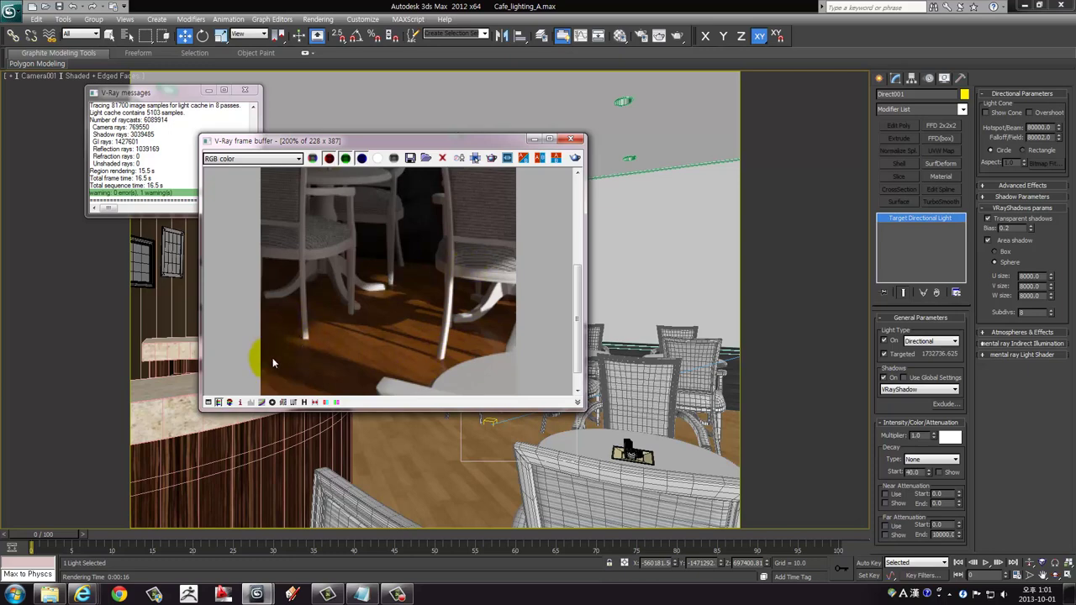
scroll(320, 354, "up", 1)
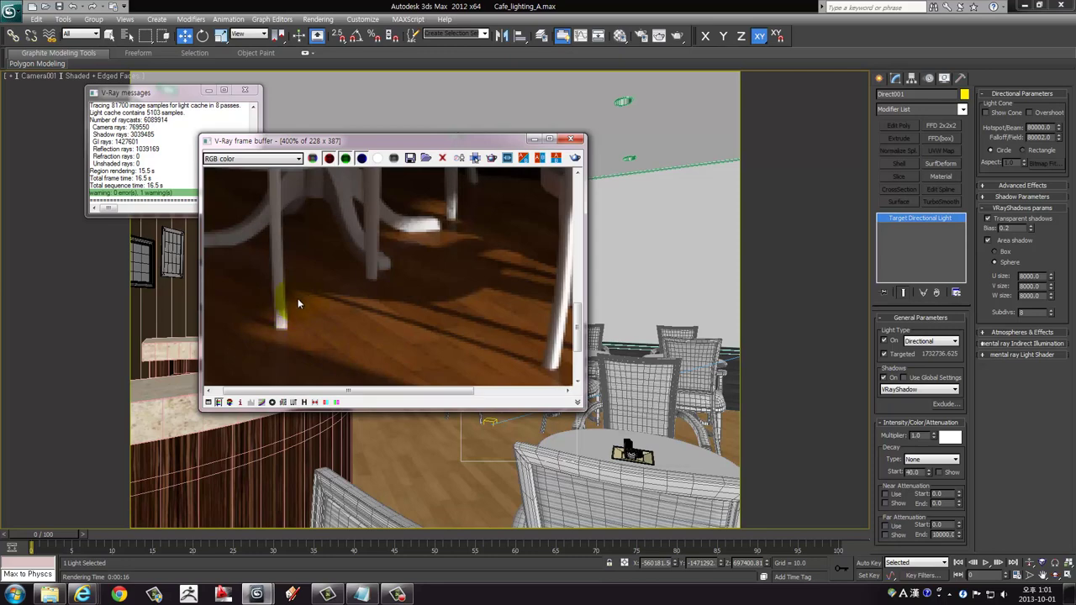
scroll(297, 304, "up", 1)
scroll(298, 308, "down", 2)
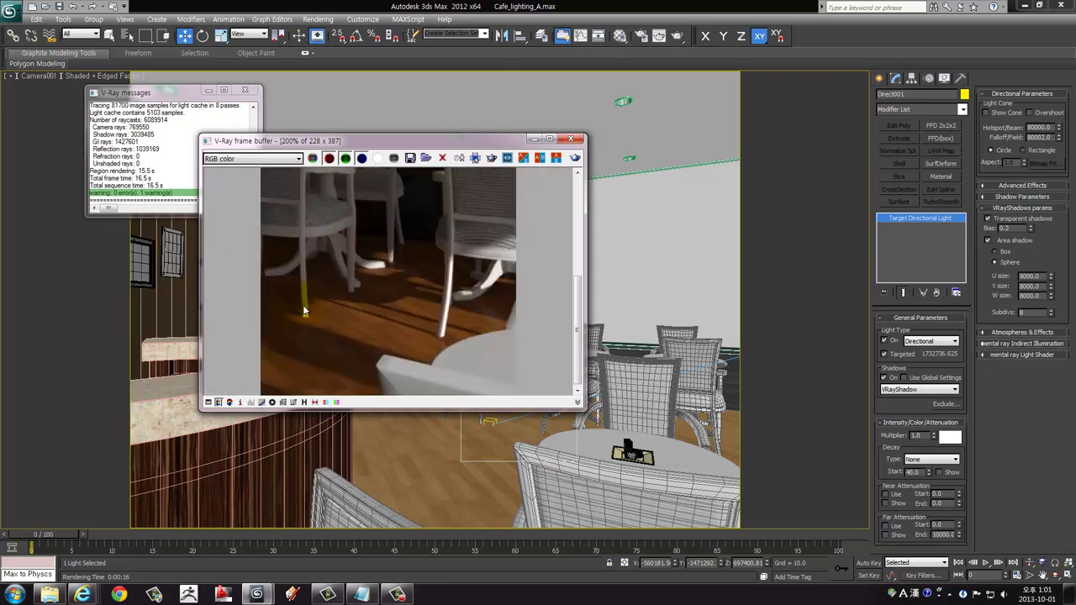
scroll(306, 308, "up", 1)
scroll(311, 309, "up", 1)
scroll(322, 300, "down", 2)
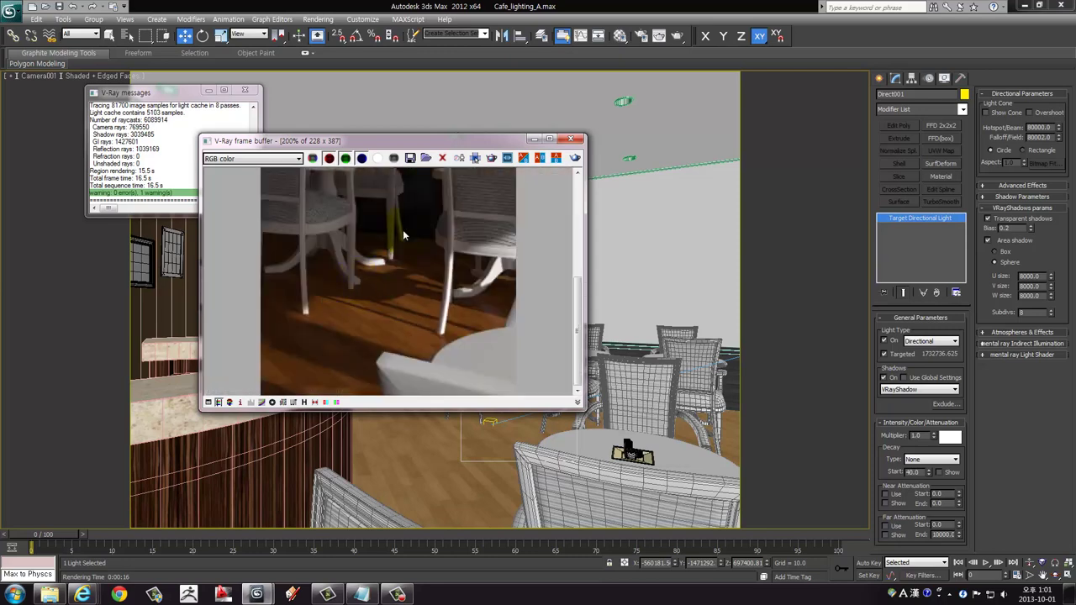
scroll(387, 242, "up", 1)
scroll(343, 342, "up", 1)
scroll(338, 353, "down", 2)
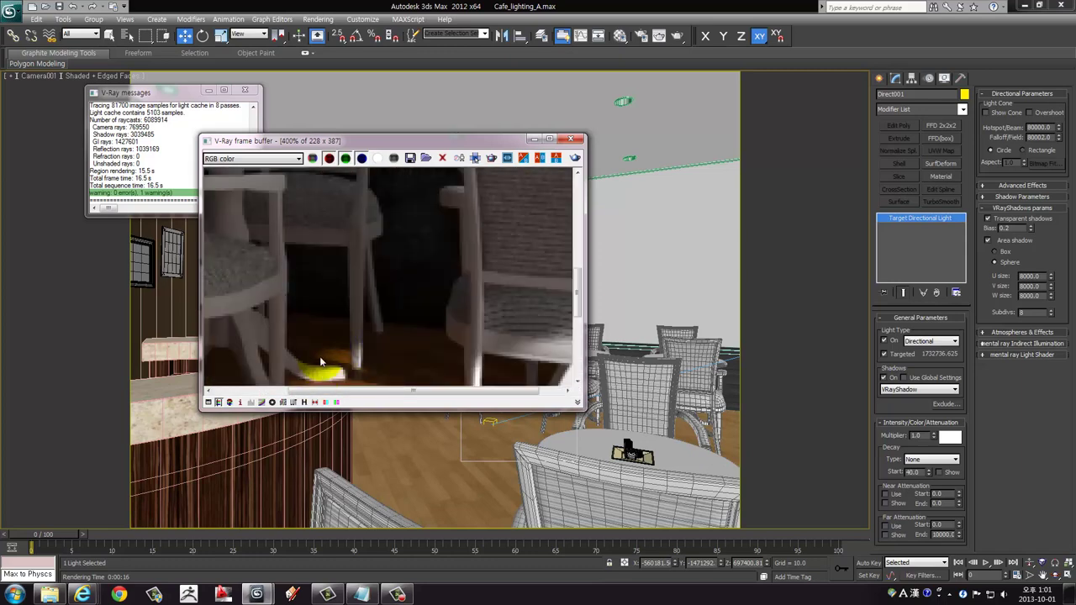
scroll(322, 357, "down", 1)
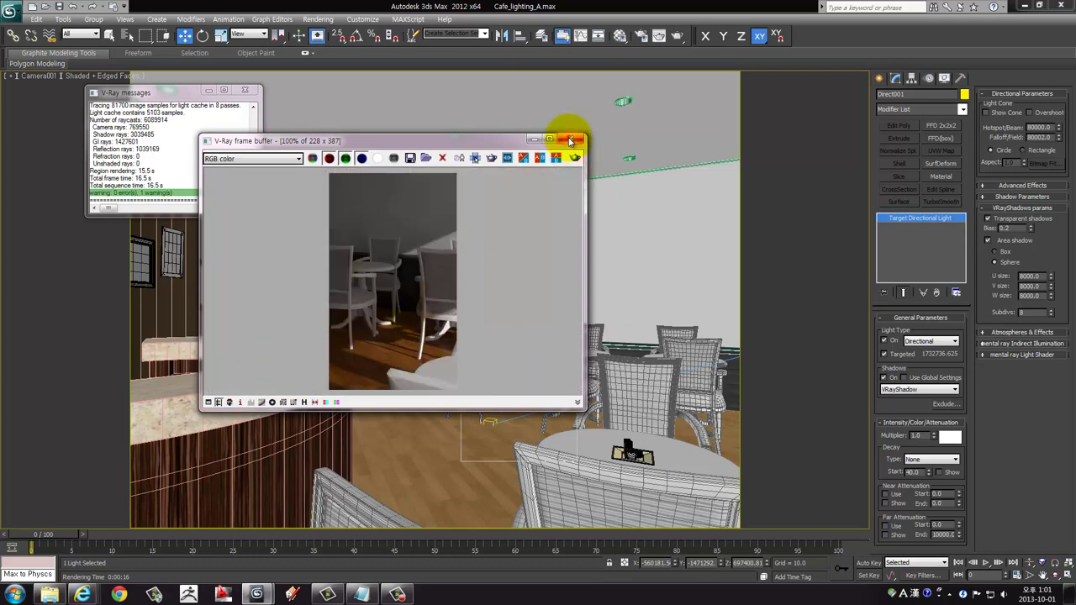
left_click(569, 139)
Set area-shadow subdivisions to 48 and switch Area to Render from Crop back to View
double_click(1028, 312)
type("16")
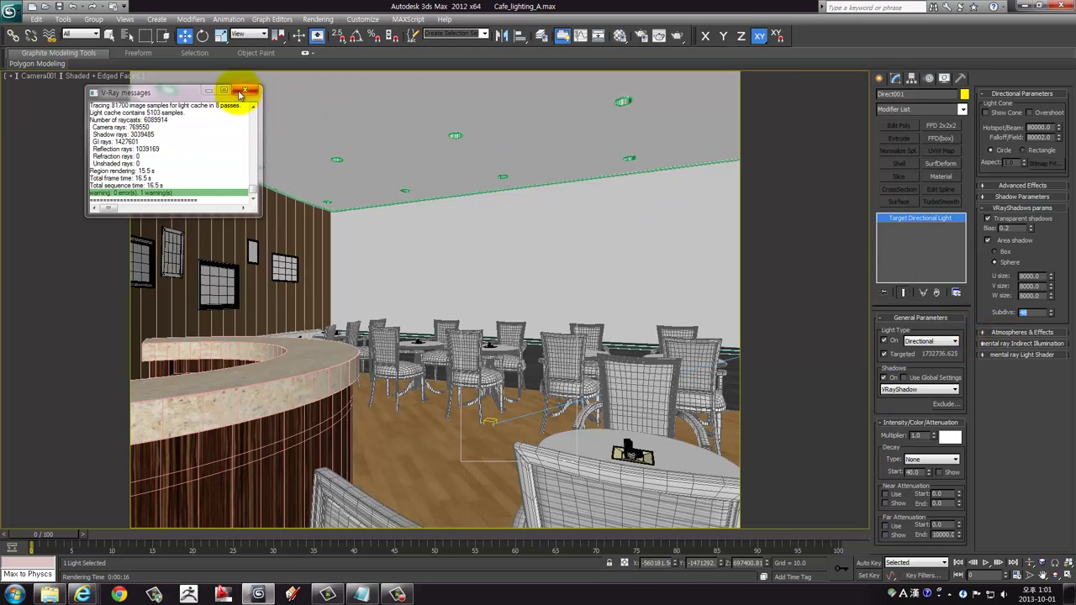
left_click_drag(246, 90, 533, 90)
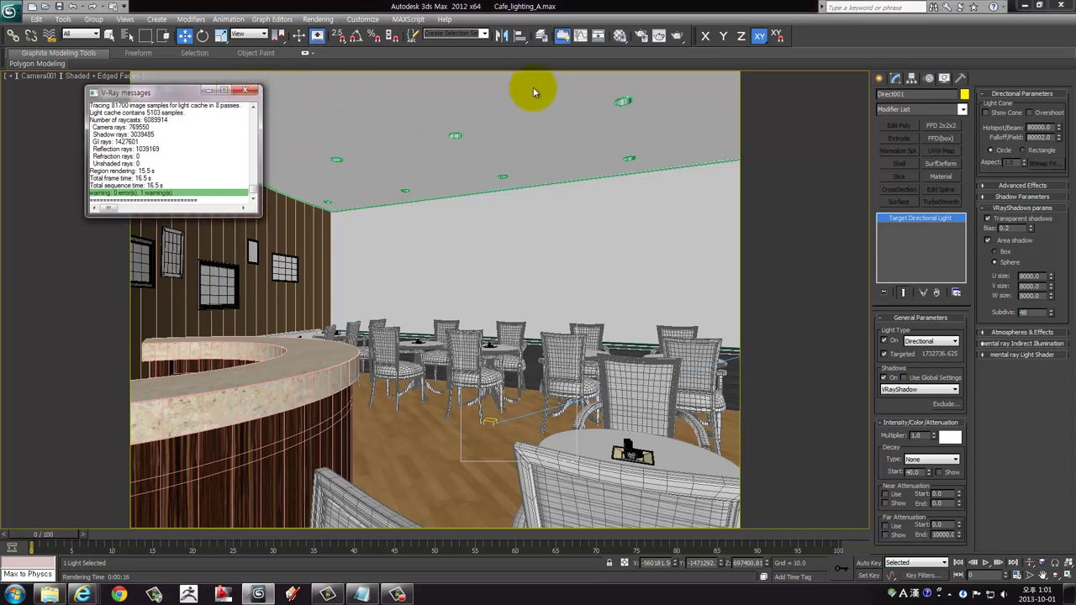
left_click(659, 35)
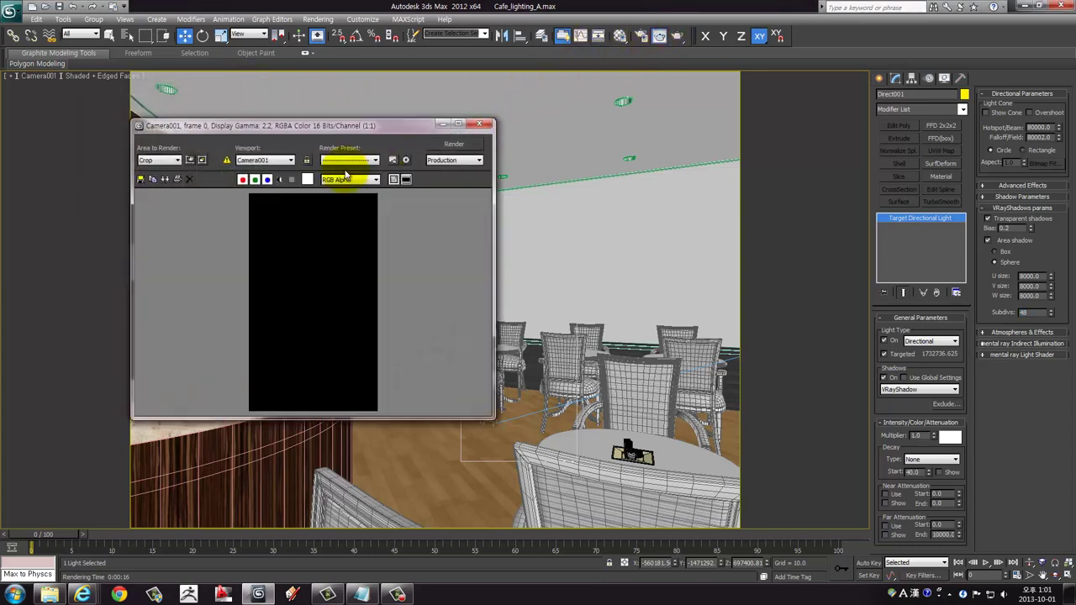
left_click(156, 160)
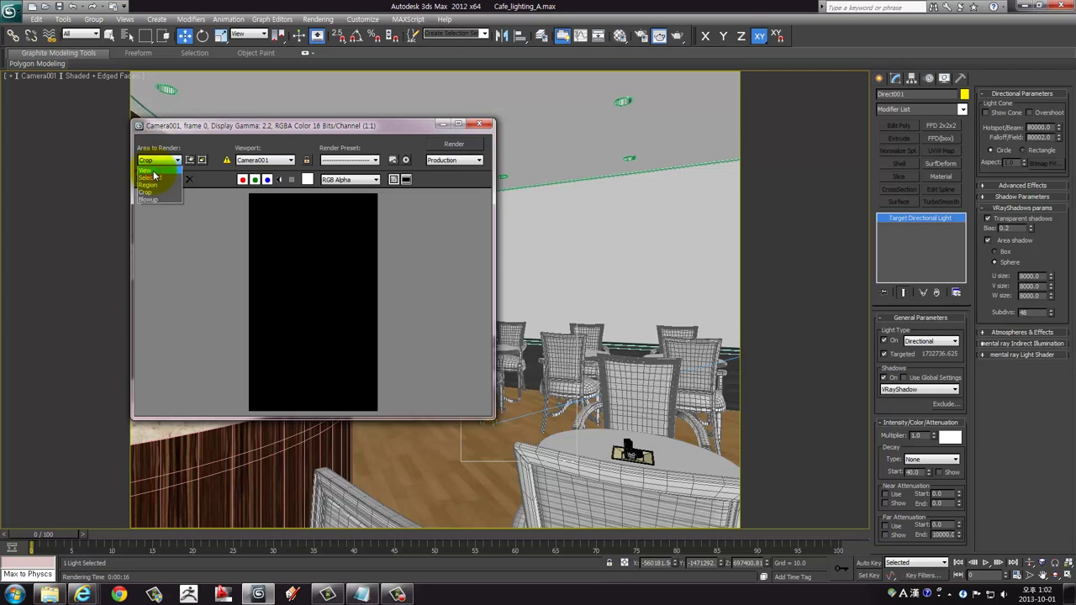
left_click(145, 171)
left_click_drag(190, 126, 224, 93)
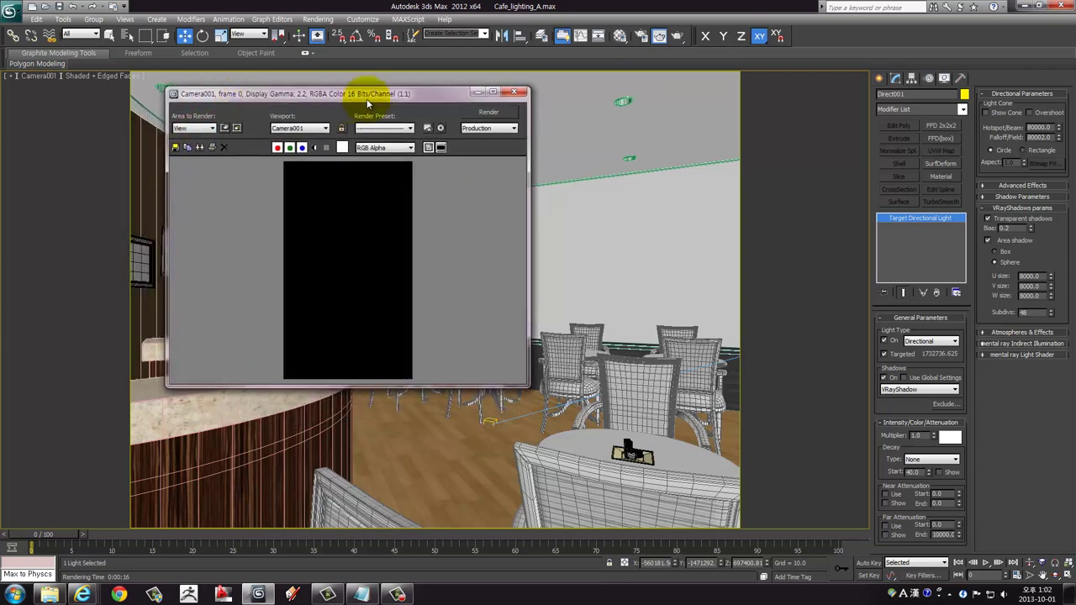
left_click(514, 91)
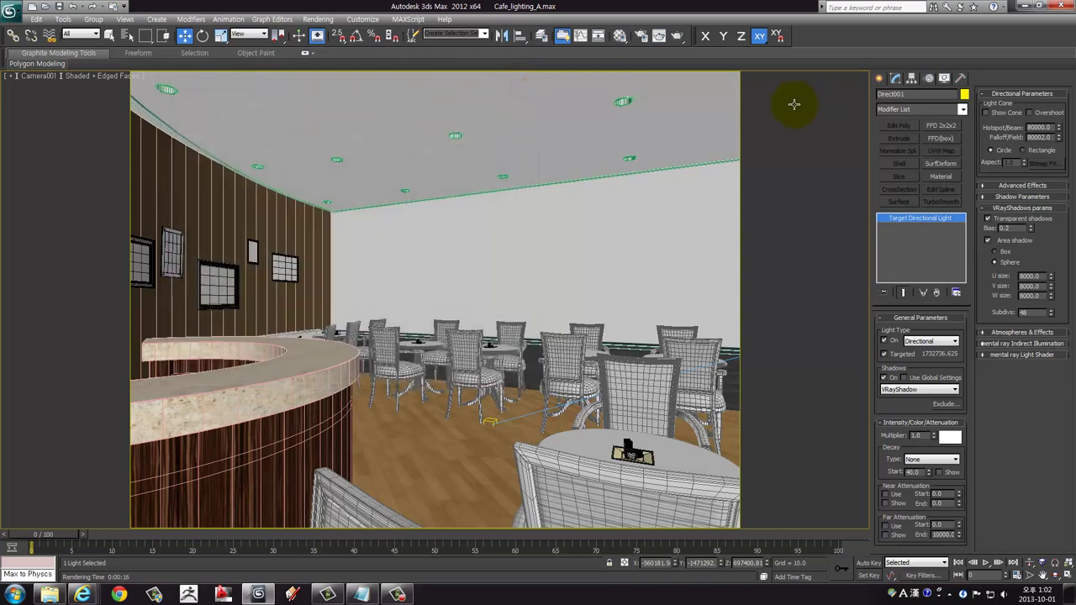
Render the full 1200×900 Camera001 view with V-Ray and reposition the frame buffer
left_click(677, 36)
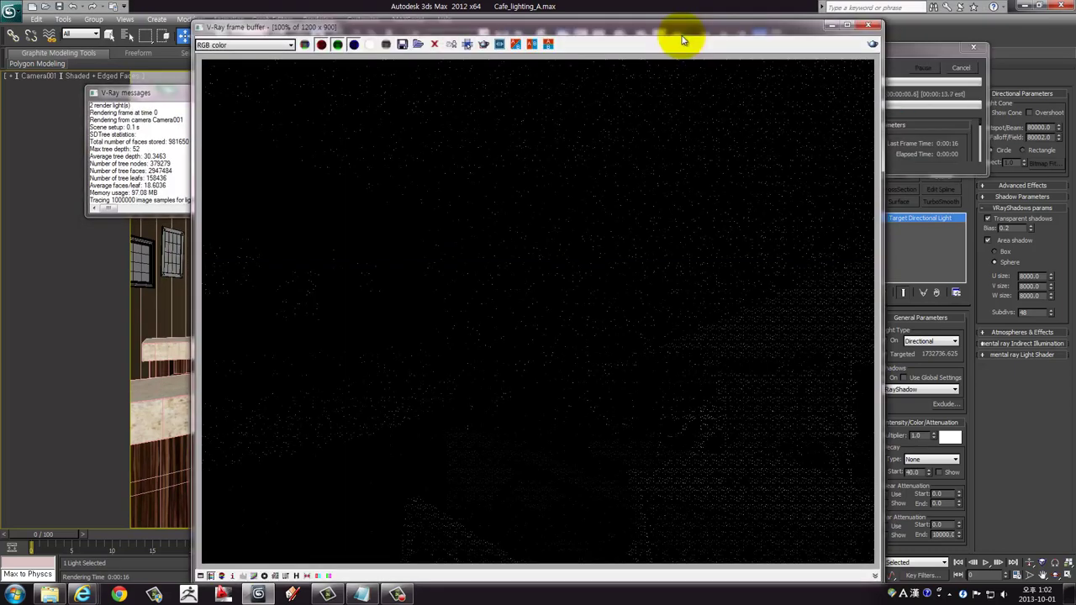
scroll(557, 233, "down", 1)
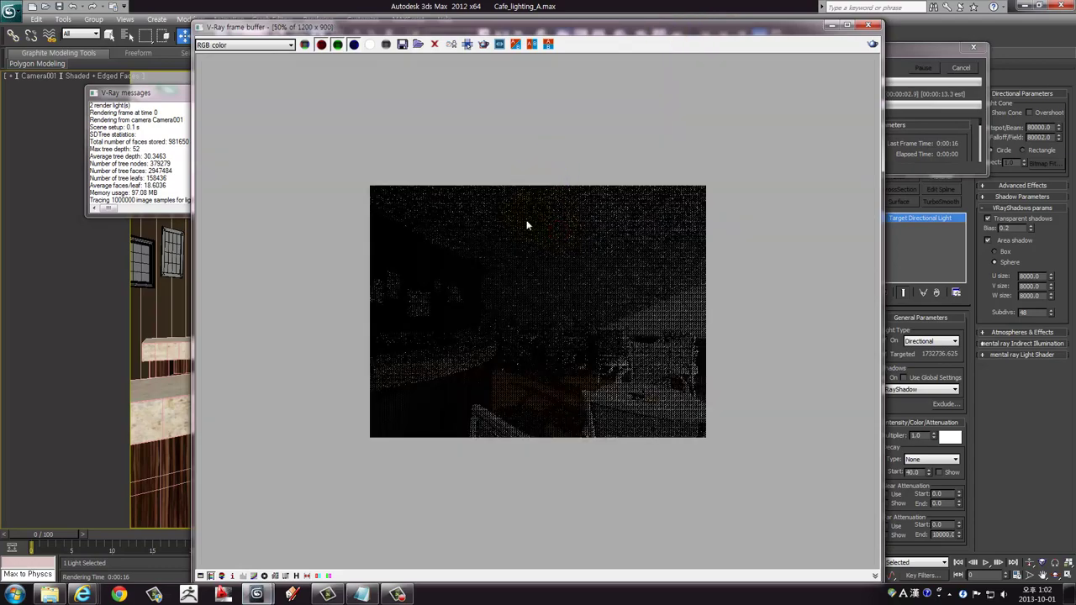
scroll(527, 226, "up", 1)
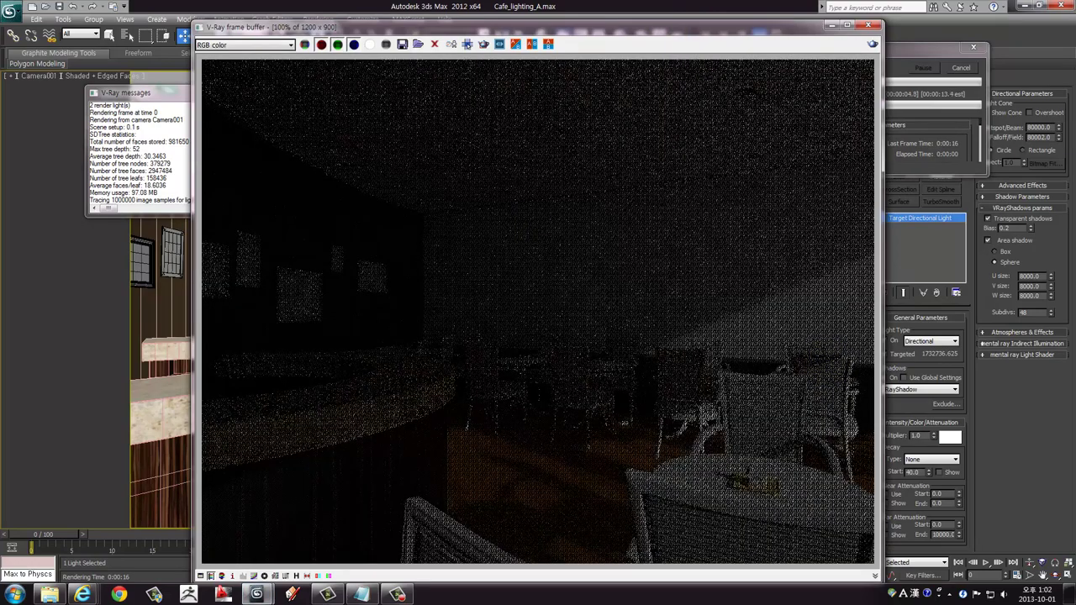
left_click_drag(353, 26, 234, 25)
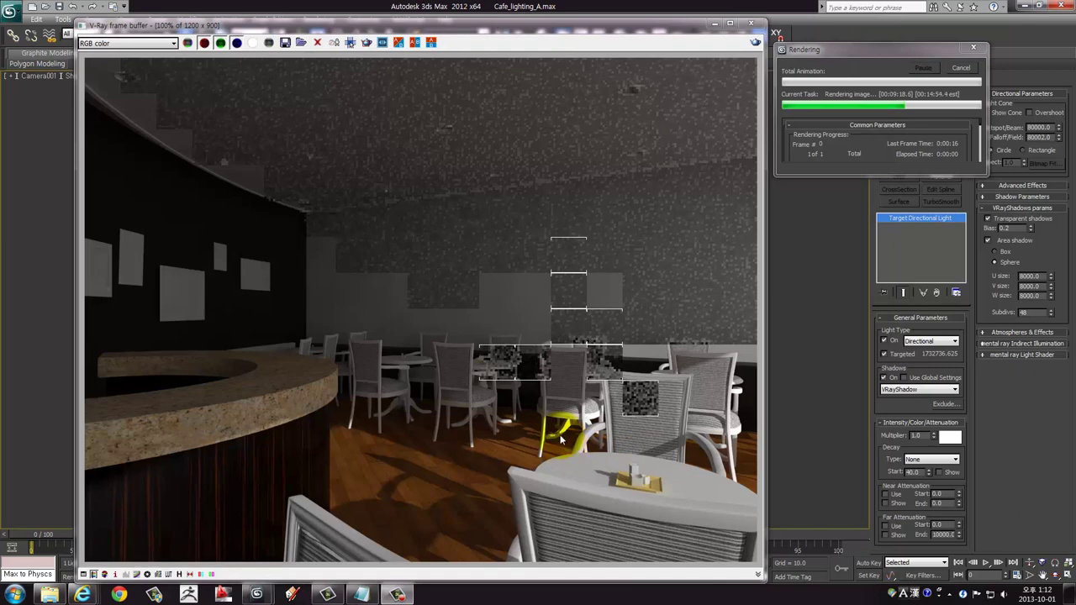
left_click_drag(397, 32, 416, 30)
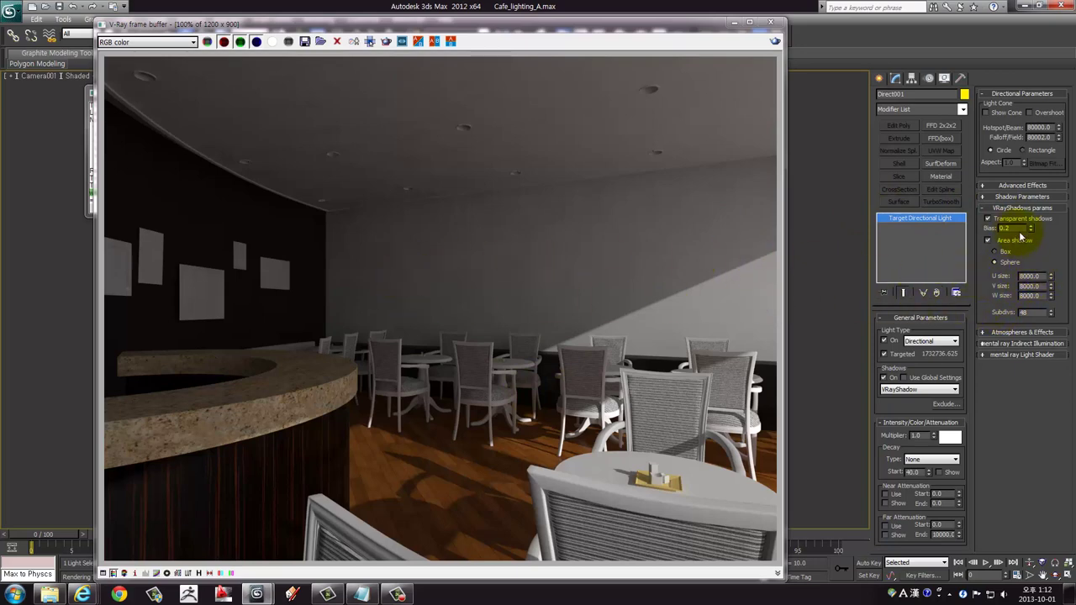
Enter 3000 in the VRayShadows U size field
left_click(1039, 276)
left_click(1043, 286)
left_click(1041, 296)
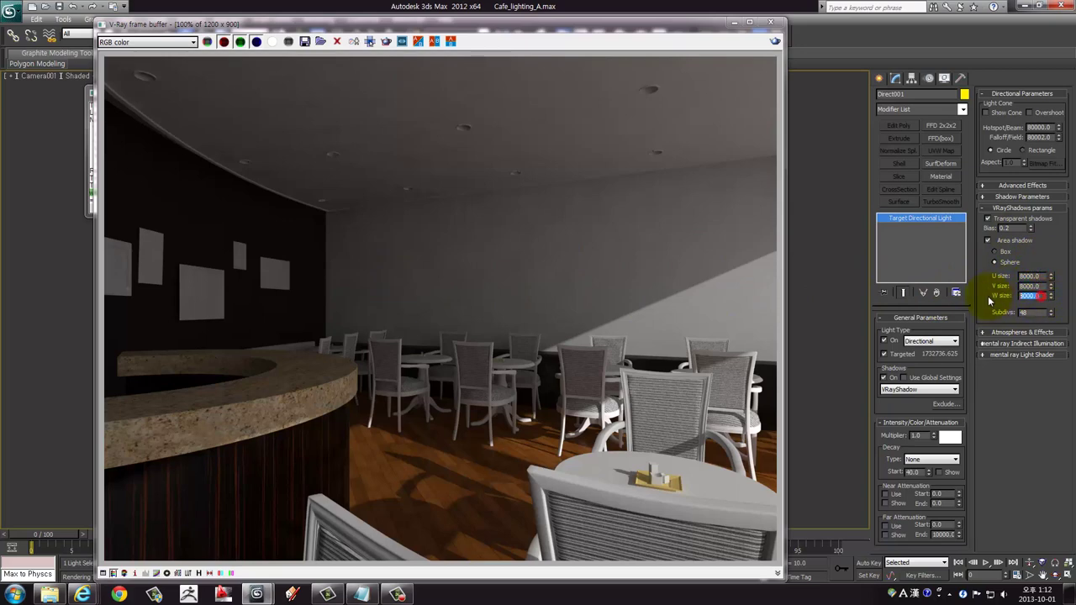
left_click(1040, 276)
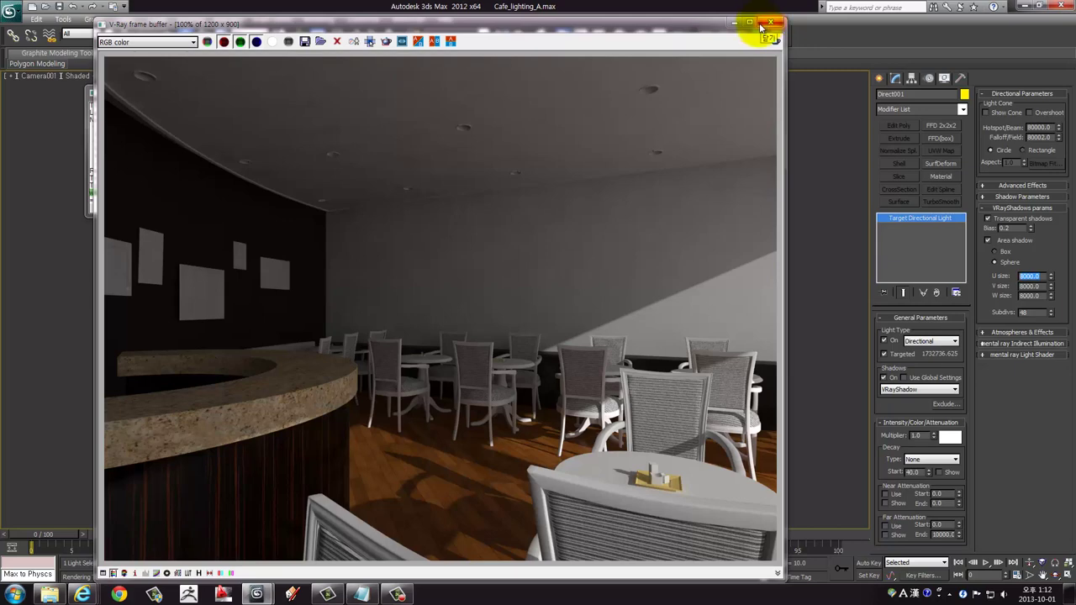
type("3000")
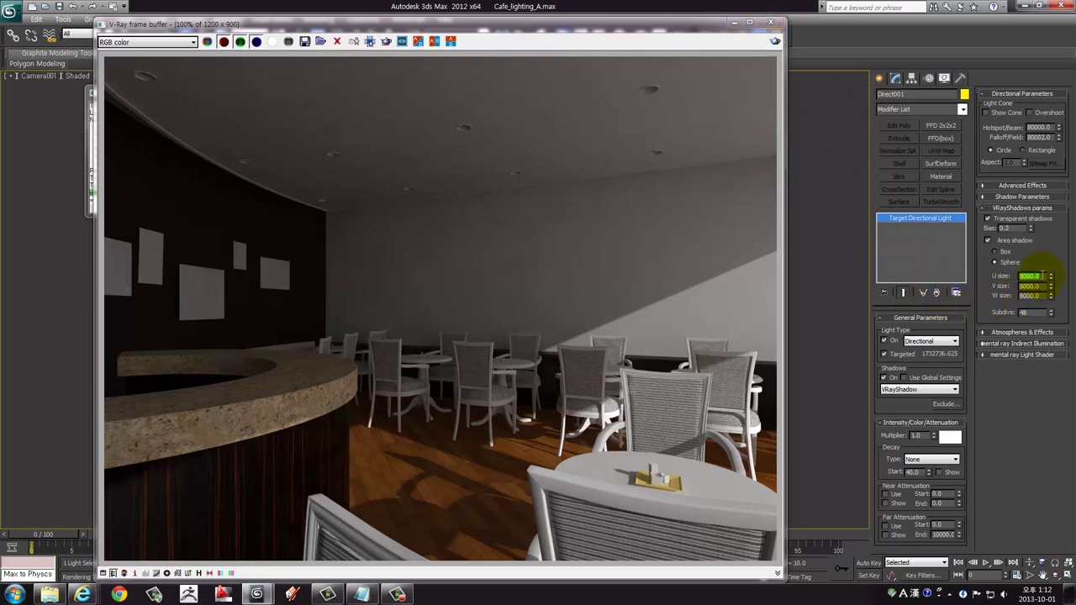
Reselect the U and V size values, then close the finished render window
left_click(1041, 276)
left_click_drag(1035, 275, 1011, 276)
double_click(1044, 286)
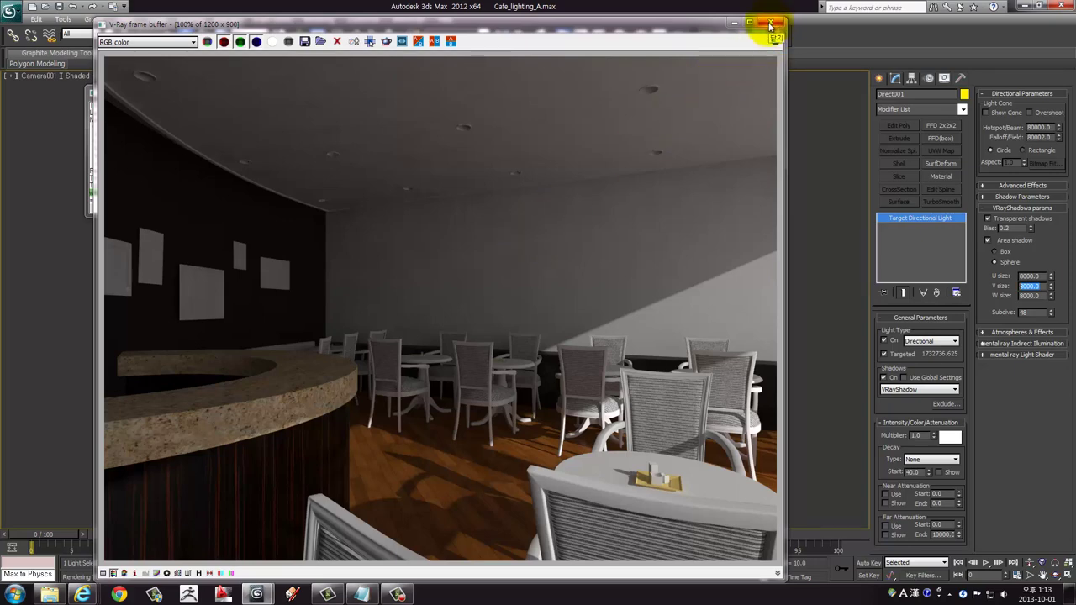
left_click(770, 25)
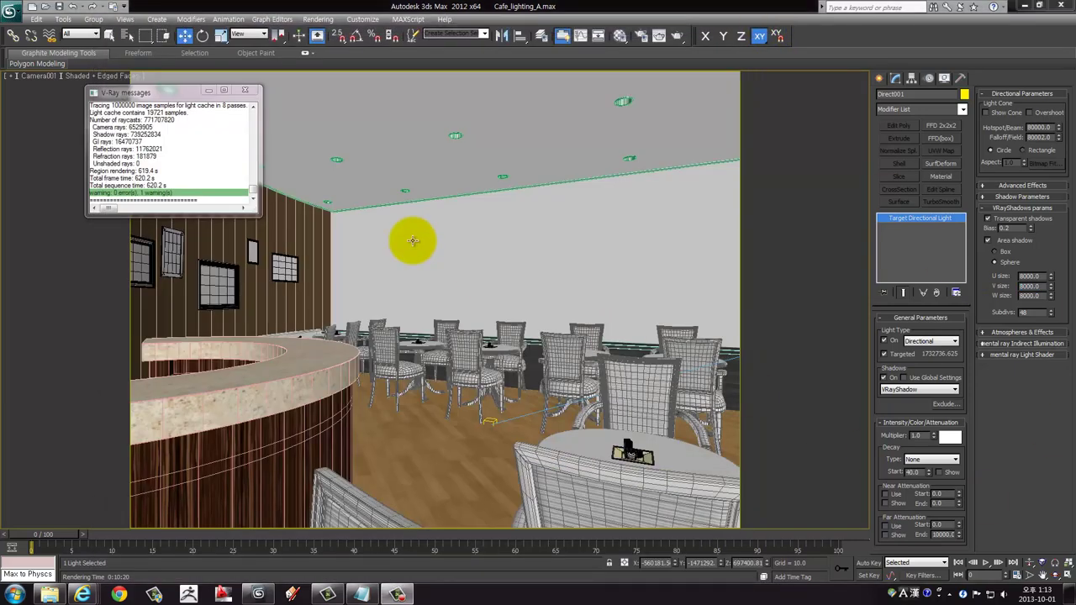
Close the V-Ray render log and show all four viewports with Alt+W
left_click(248, 92)
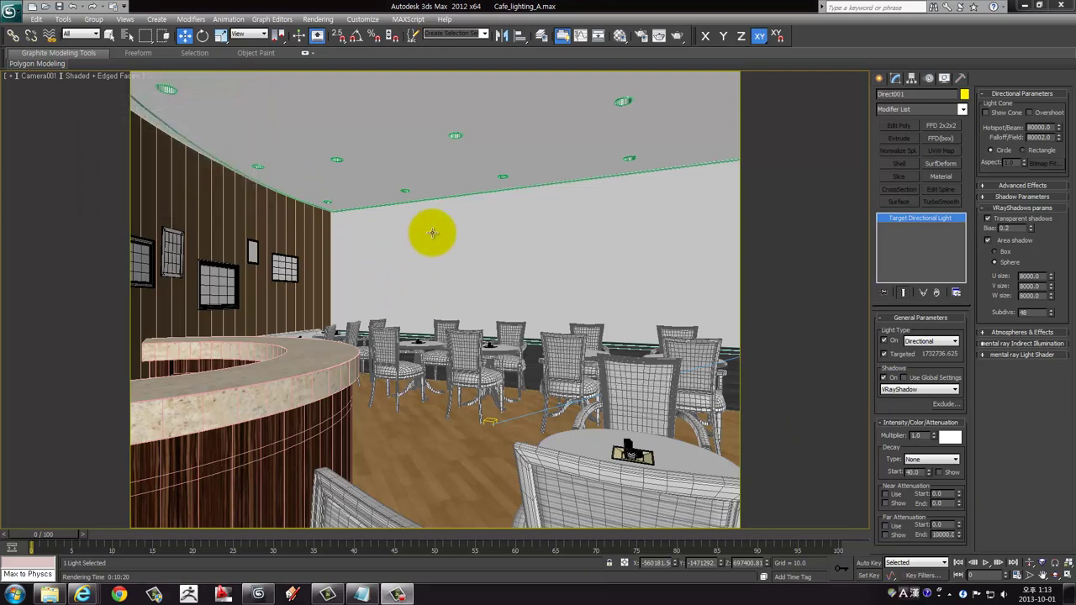
left_click(379, 243)
key("alt+w")
Select the target directional light, frame it in the Top view, then deselect
left_click(223, 373)
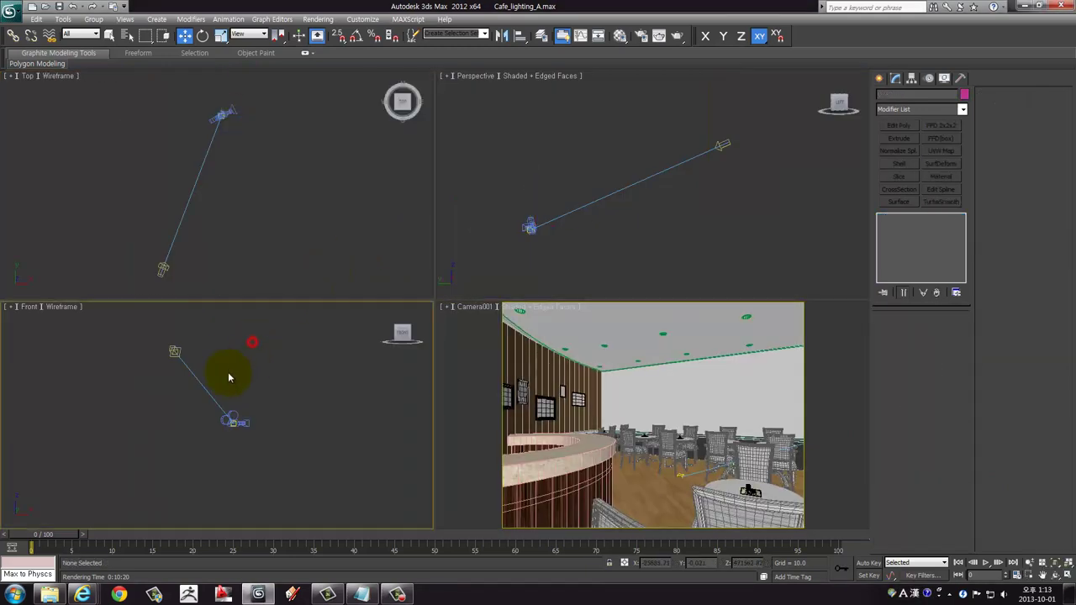
left_click(174, 350)
right_click(220, 186)
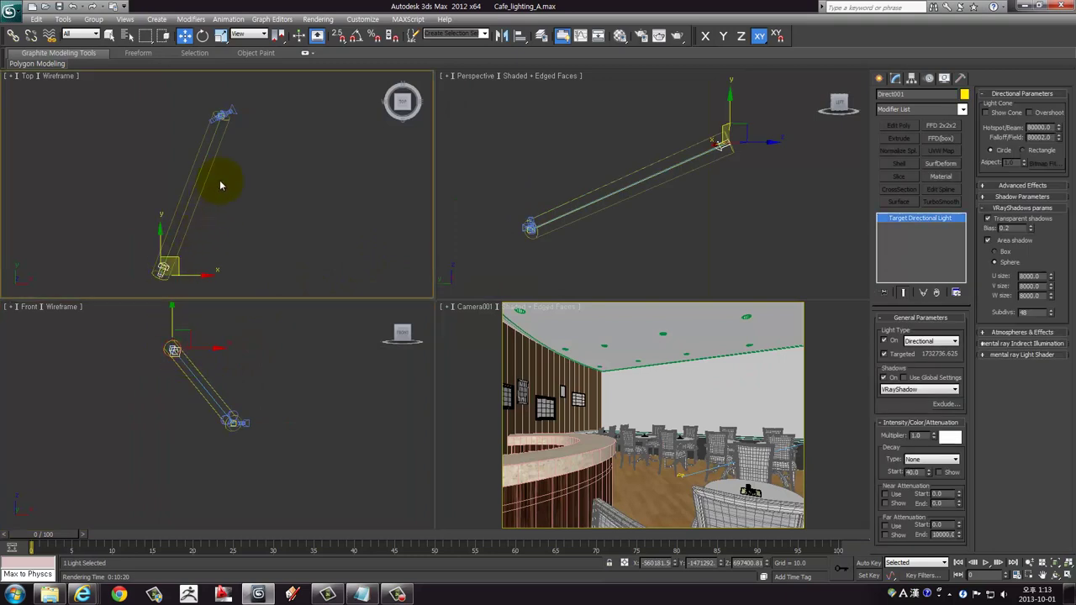
middle_click_drag(203, 223, 197, 203)
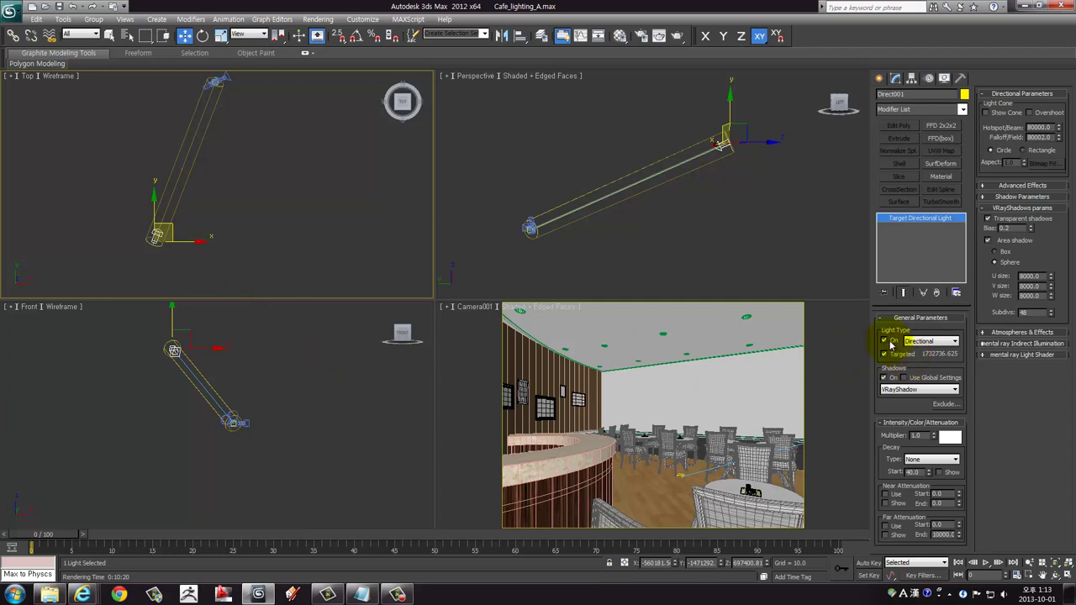
left_click(188, 338)
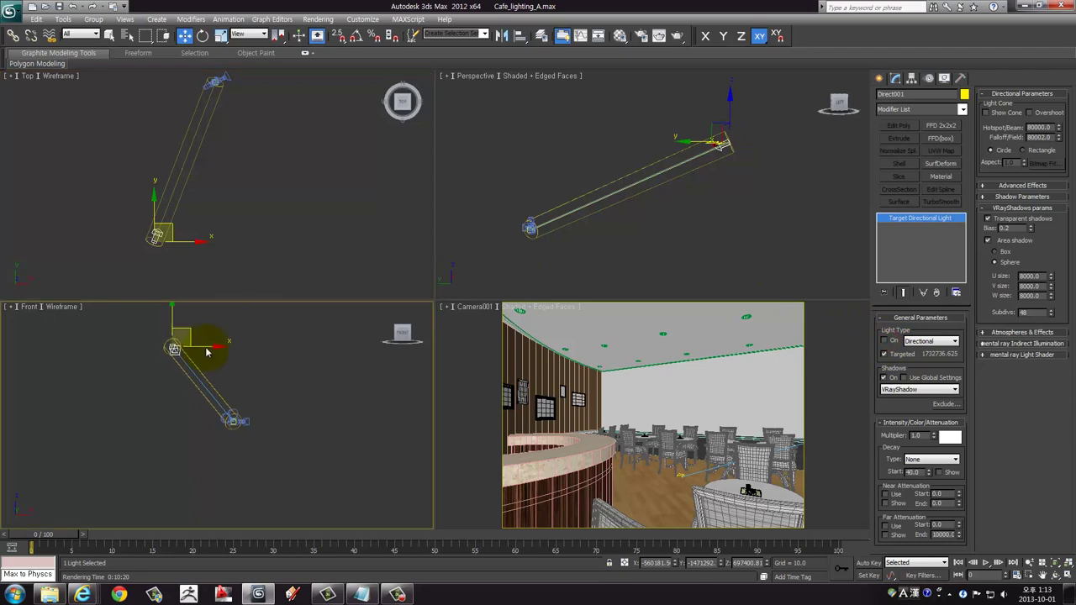
left_click(623, 230)
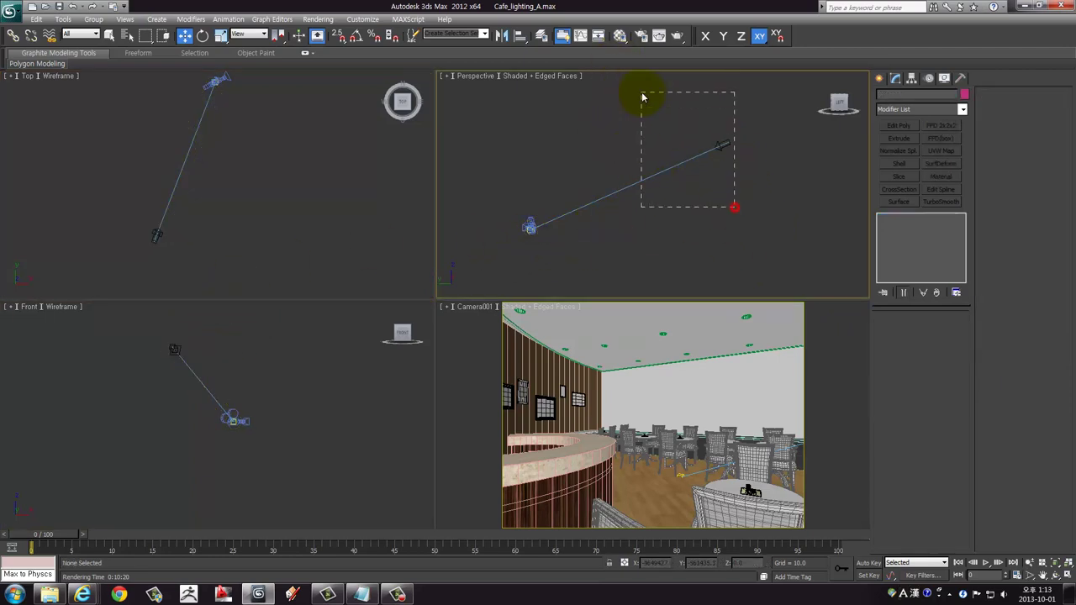
Put the directional light on a new Layer003 and hide that layer
left_click_drag(643, 98, 641, 94)
left_click(541, 36)
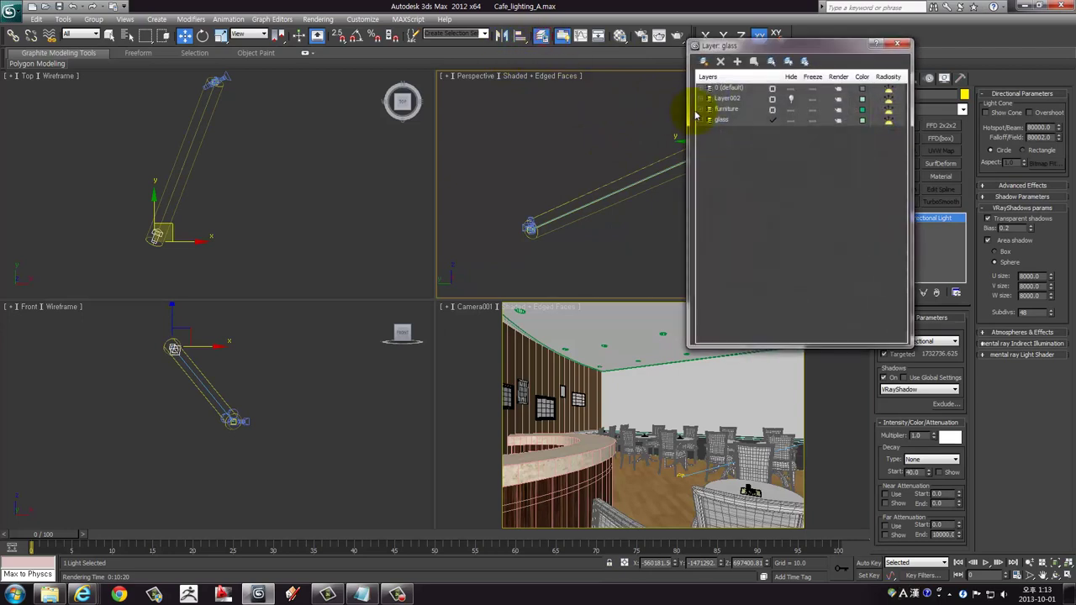
left_click(703, 61)
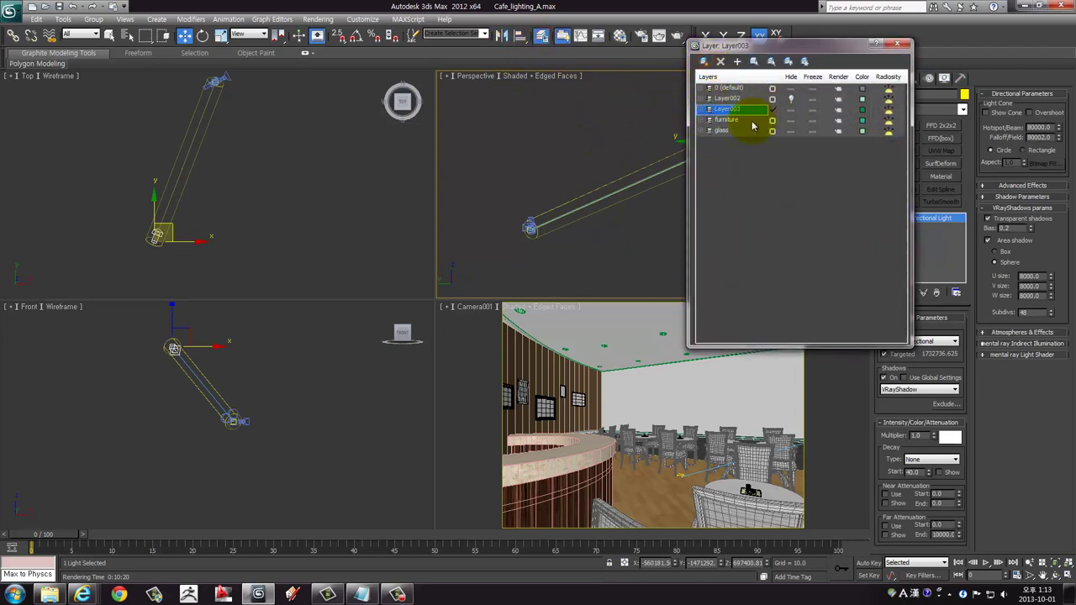
key("Return")
left_click(790, 109)
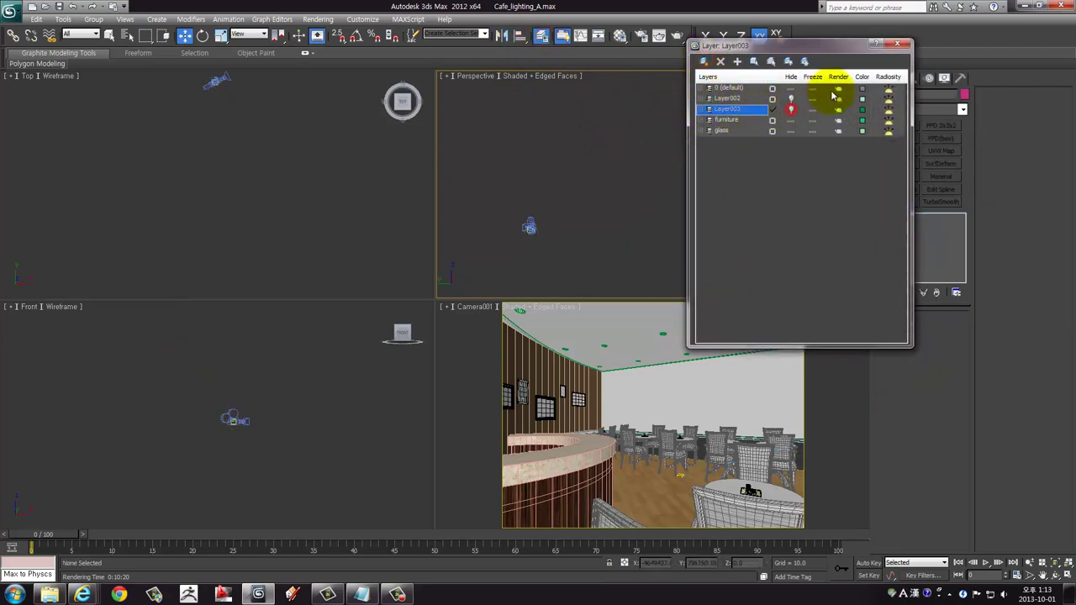
left_click(898, 43)
Zoom extents all views, activate the Top view, and go to the Create panel
key("ctrl+shift+z")
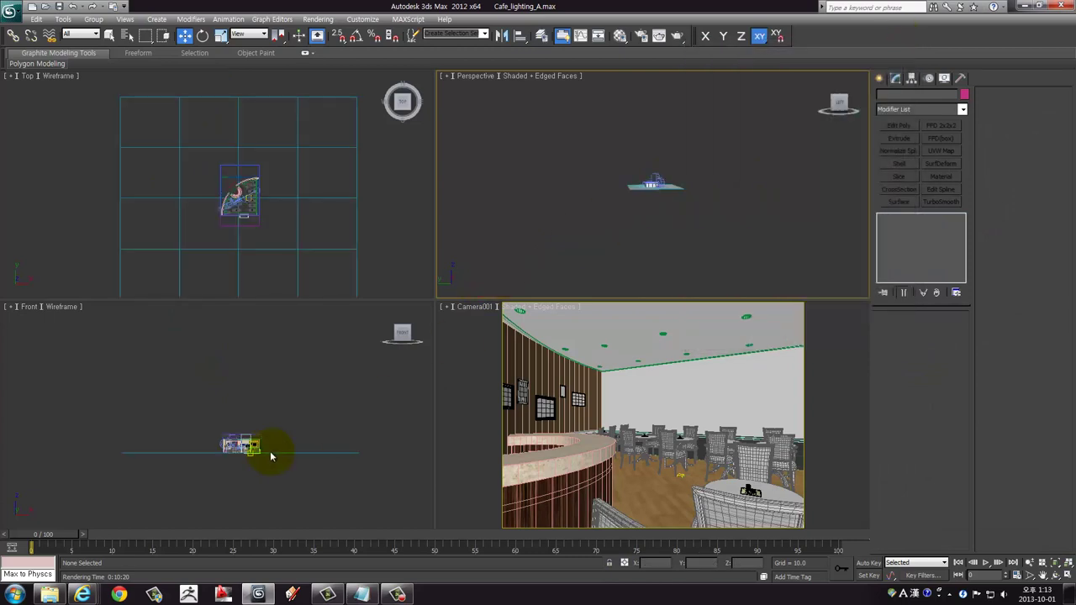
scroll(252, 445, "up", 1)
middle_click_drag(233, 446, 240, 378)
scroll(245, 376, "up", 3)
key("ctrl+shift+z")
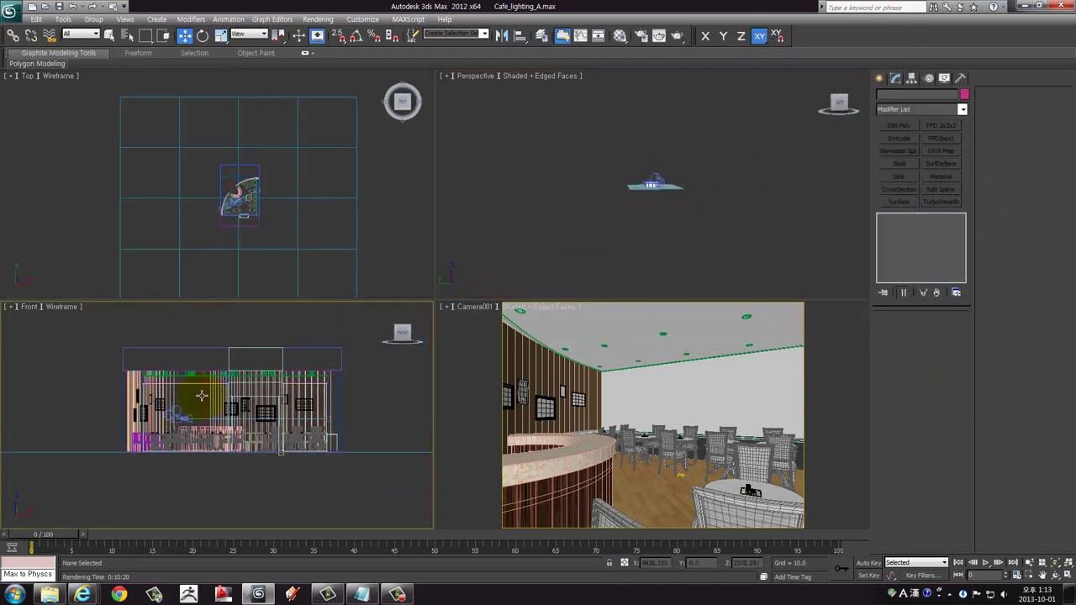
left_click(339, 211)
left_click(885, 80)
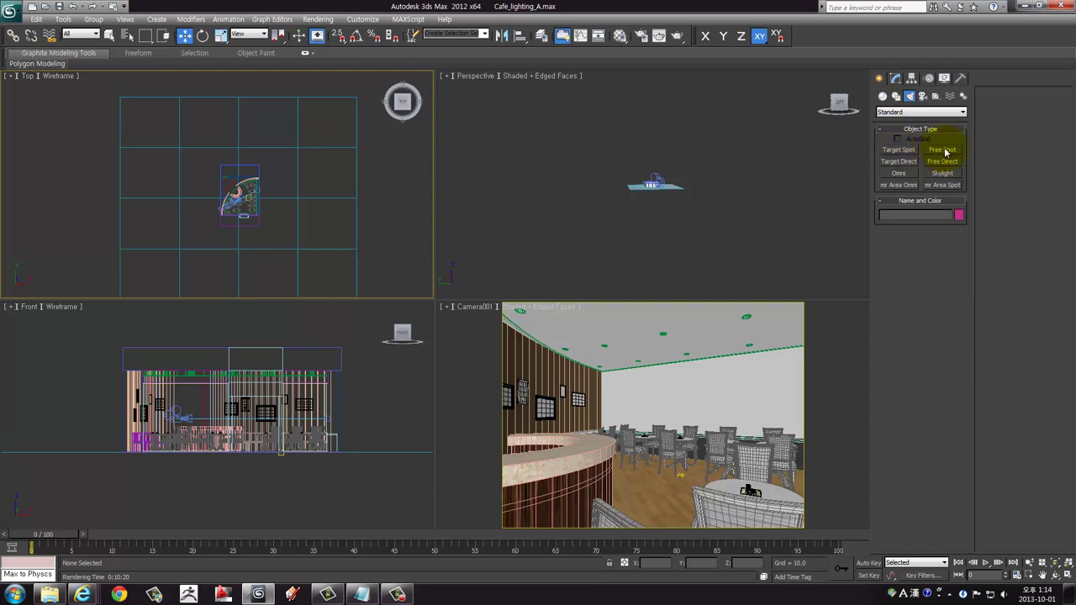
Place a Free Spot light beside the cafe tables in the maximized Top view
left_click(943, 150)
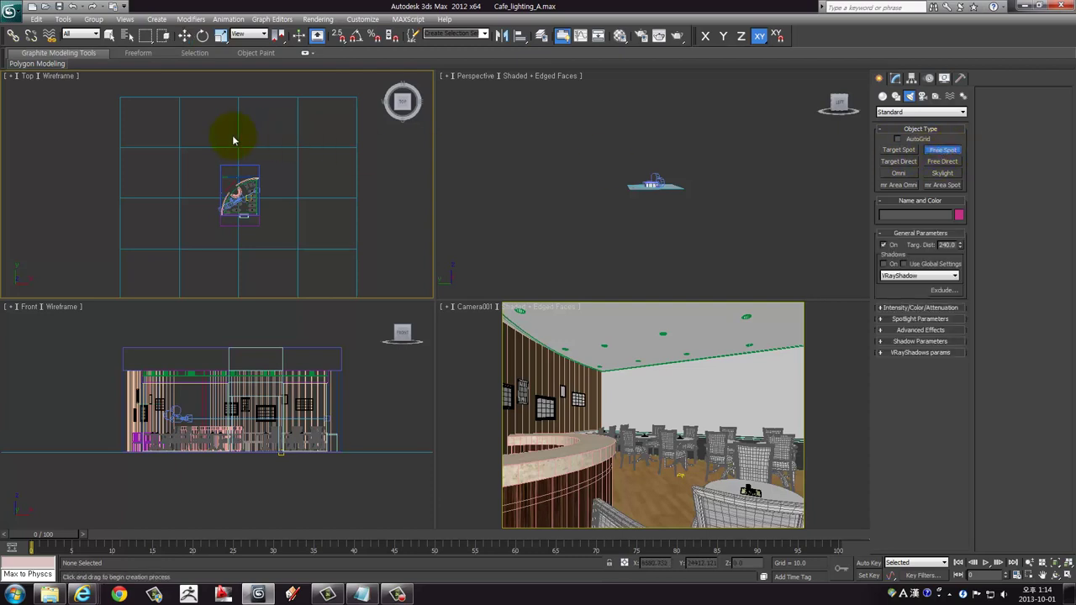
scroll(250, 175, "up", 3)
scroll(163, 173, "up", 3)
scroll(163, 173, "up", 3)
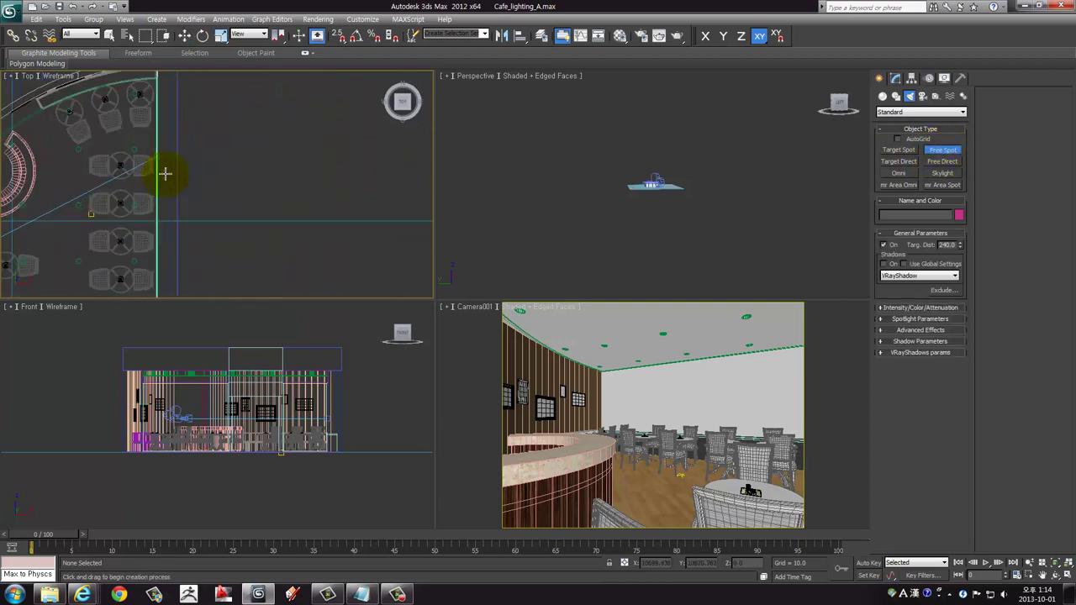
key("alt+w")
mouse_move(232, 197)
middle_mouse_down()
mouse_move(348, 252)
mouse_move(412, 248)
mouse_move(428, 283)
mouse_move(412, 156)
middle_mouse_up()
scroll(400, 225, "up", 2)
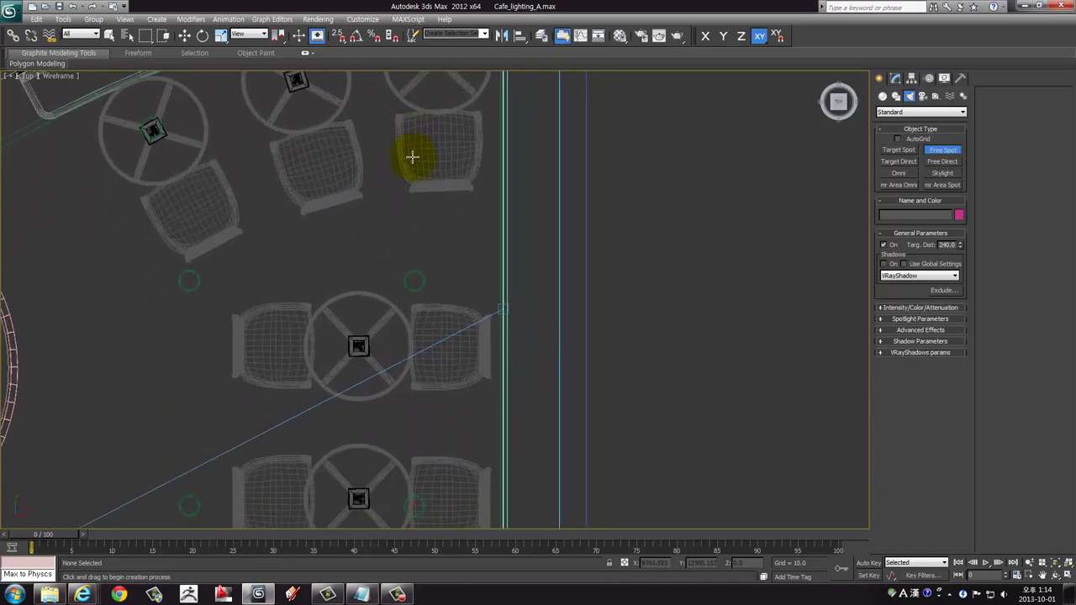
mouse_move(416, 303)
middle_mouse_down()
mouse_move(420, 182)
mouse_move(412, 240)
middle_mouse_up()
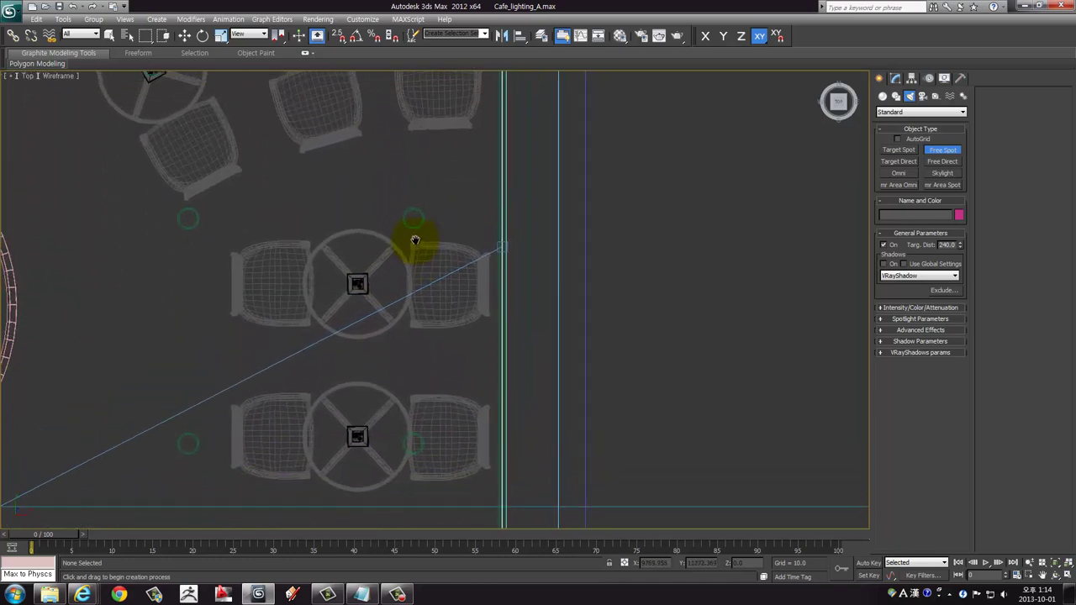
left_click(414, 221)
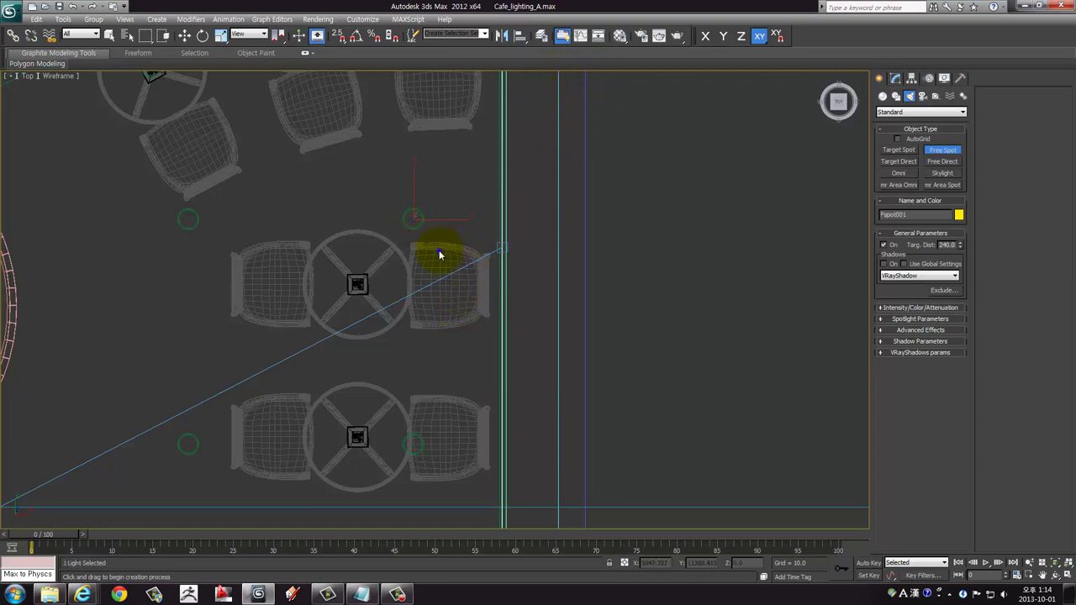
right_click(440, 247)
Move Fspot001 to the right and unhide Layer003 in the Layer Manager
left_click_drag(437, 221, 725, 183)
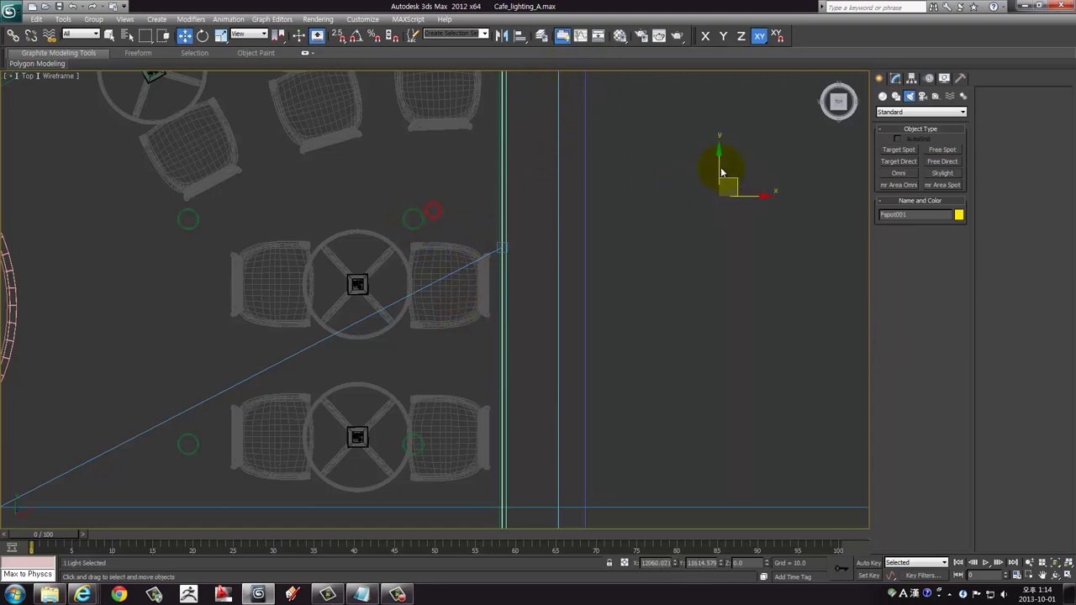
left_click(542, 36)
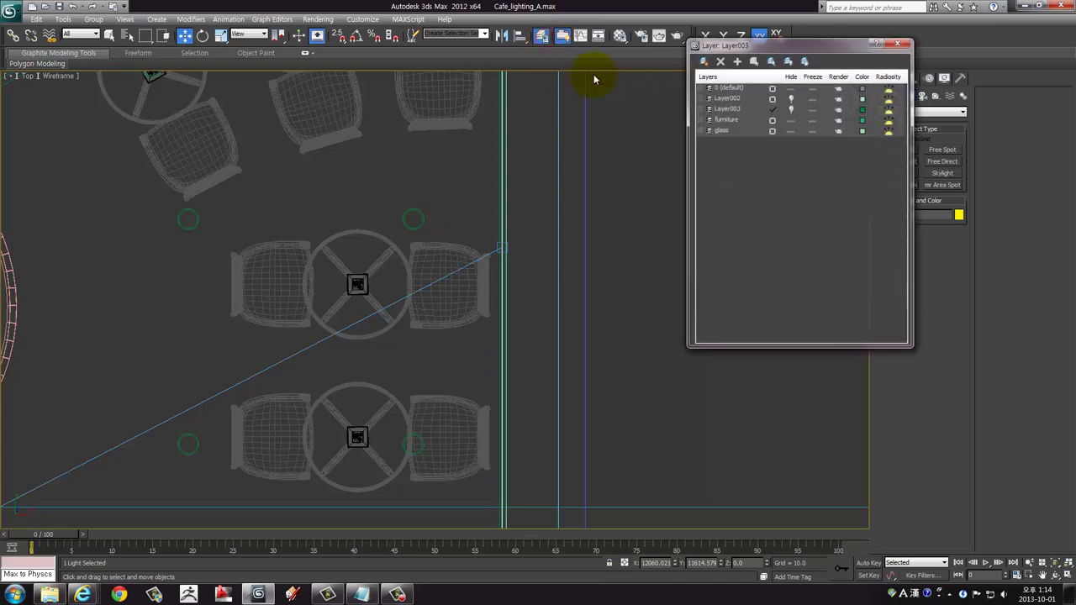
left_click(778, 109)
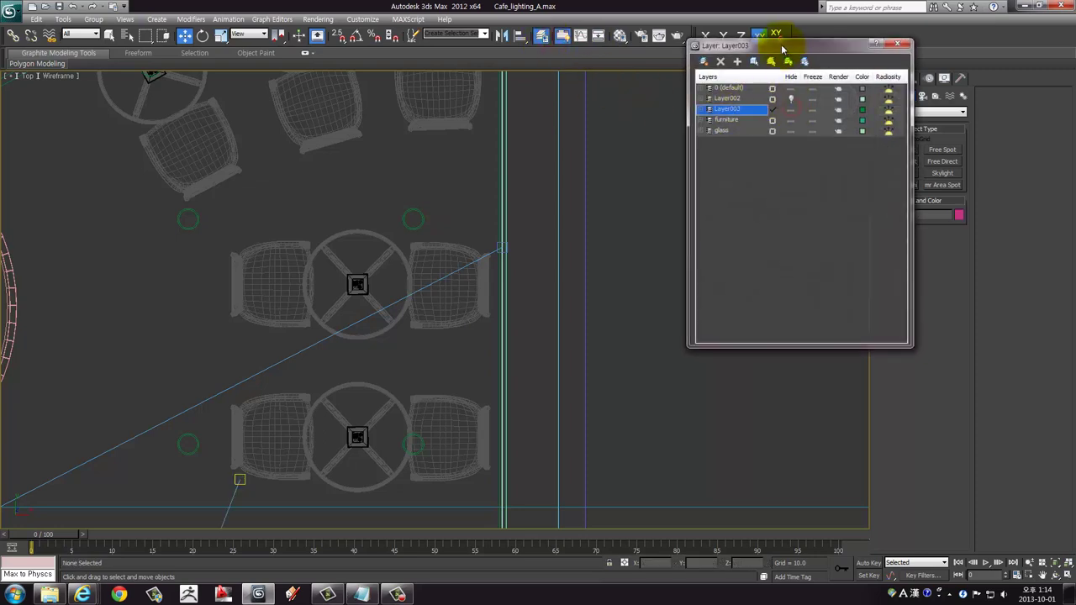
left_click_drag(782, 44, 435, 79)
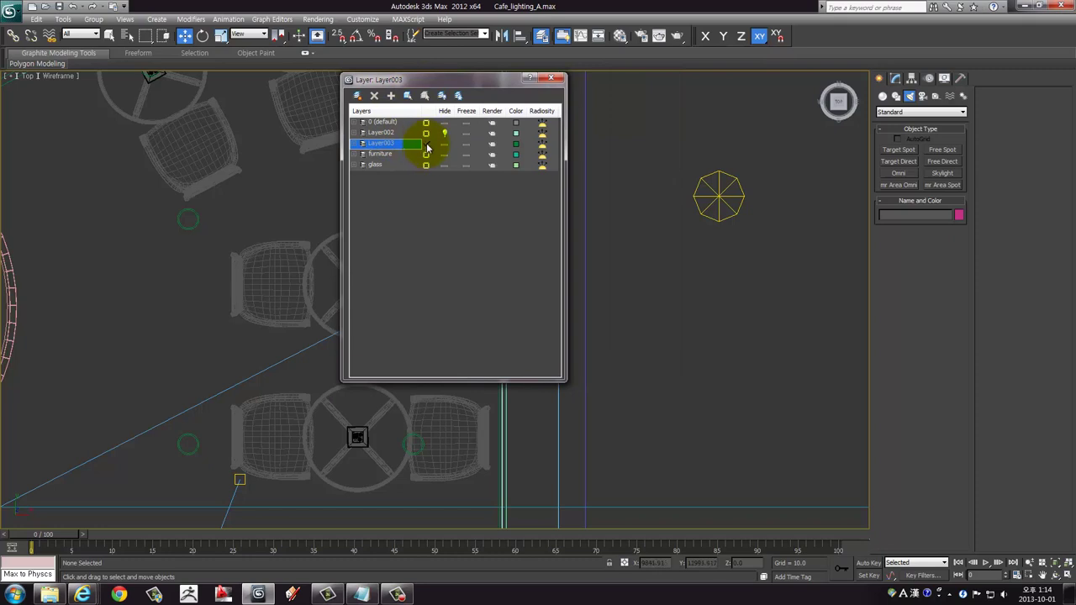
left_click(426, 146)
left_click(721, 195)
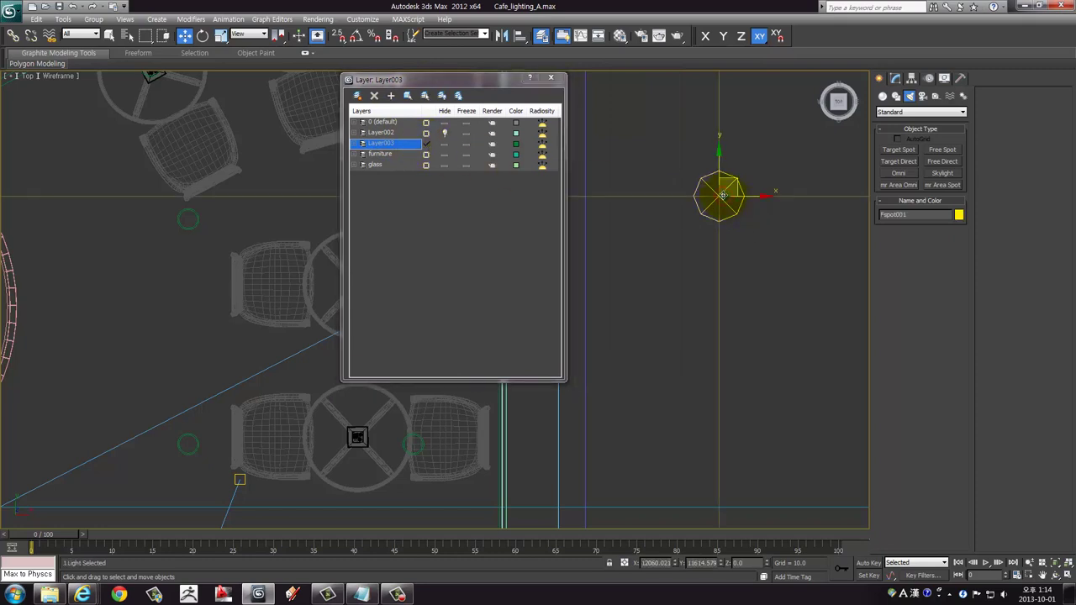
Set layer 0 (default) as the current layer in the Layer Manager
left_click(381, 122)
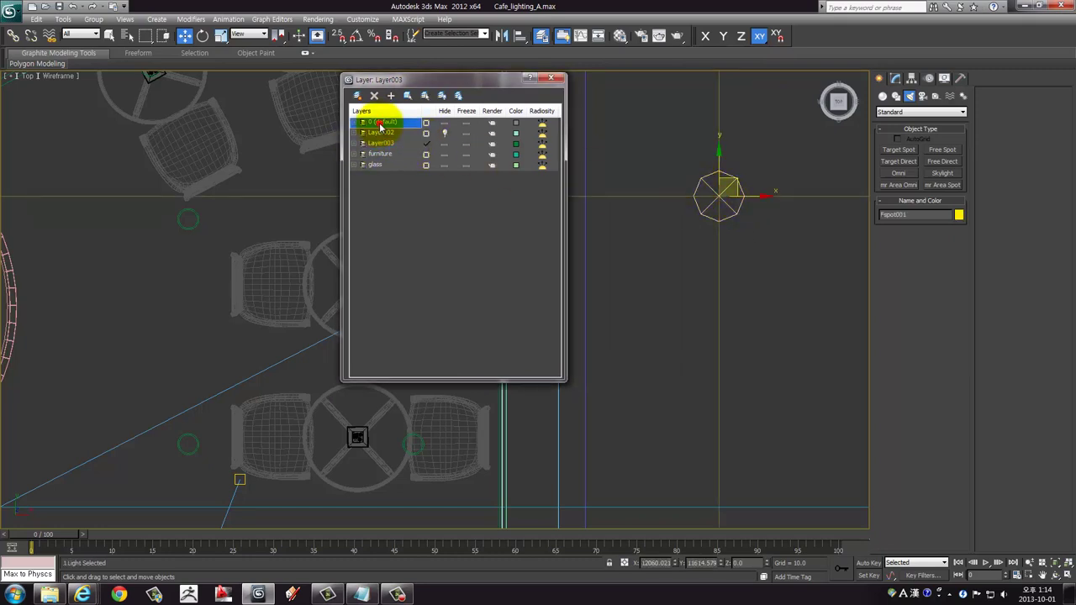
left_click(392, 100)
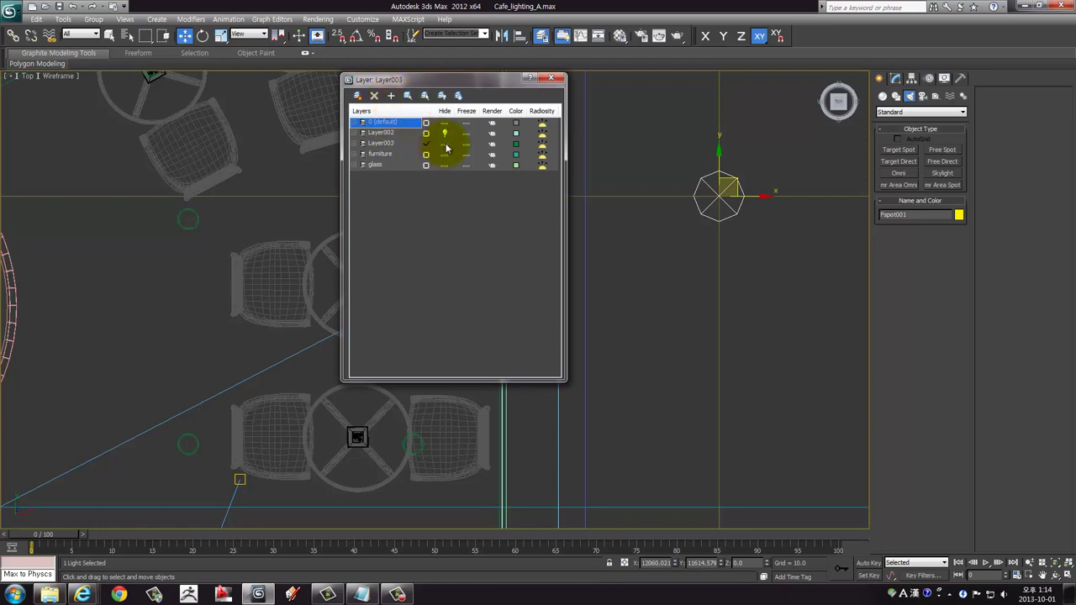
left_click(444, 144)
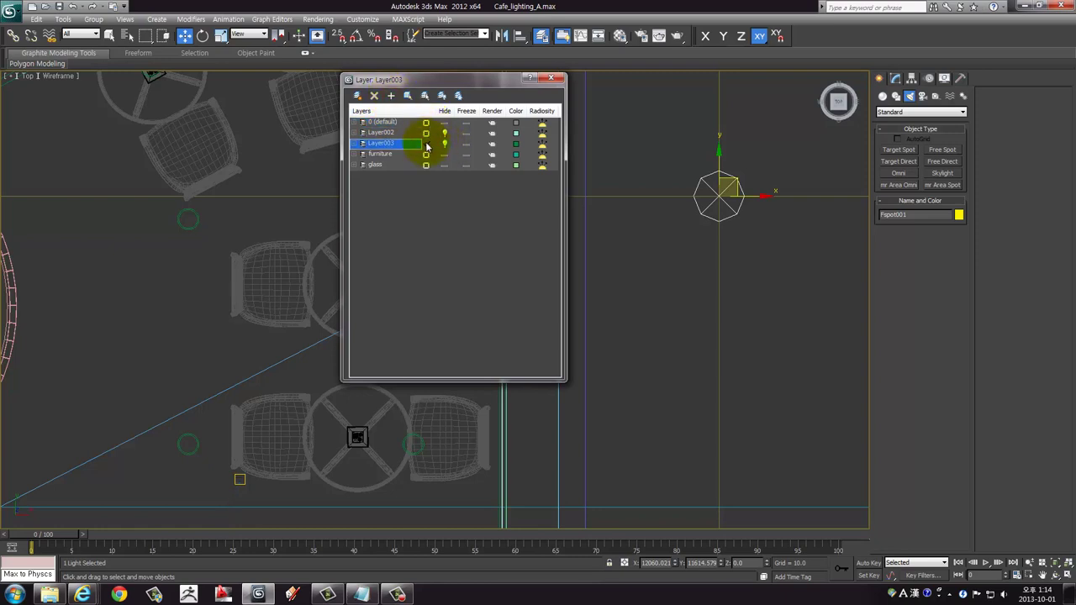
left_click(425, 123)
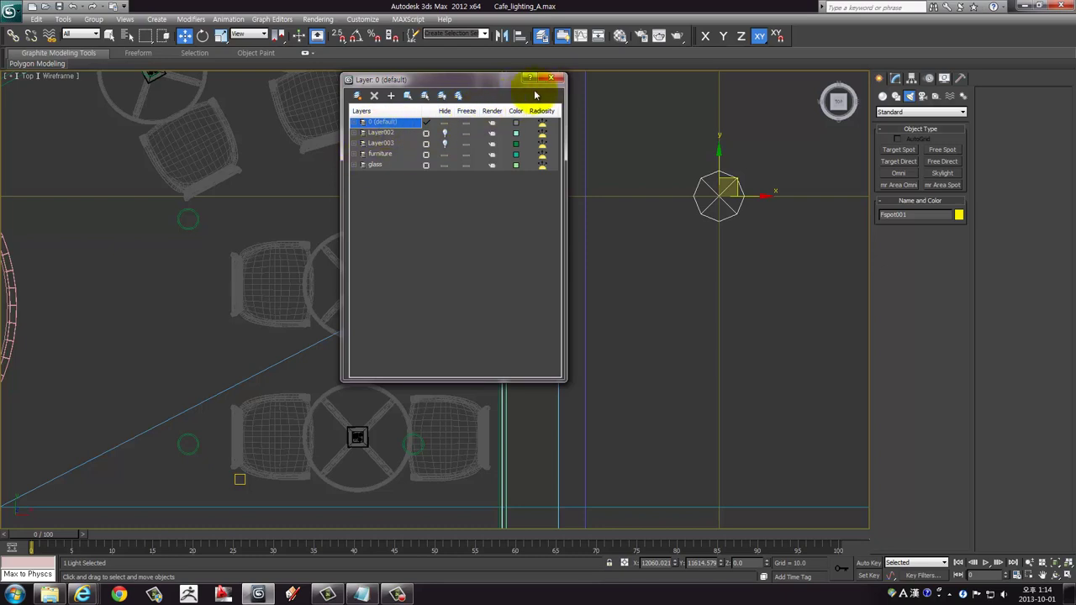
Close the Layer Manager and move Fspot001 onto the table centre in Top view
left_click(558, 82)
middle_click_drag(412, 244, 473, 264)
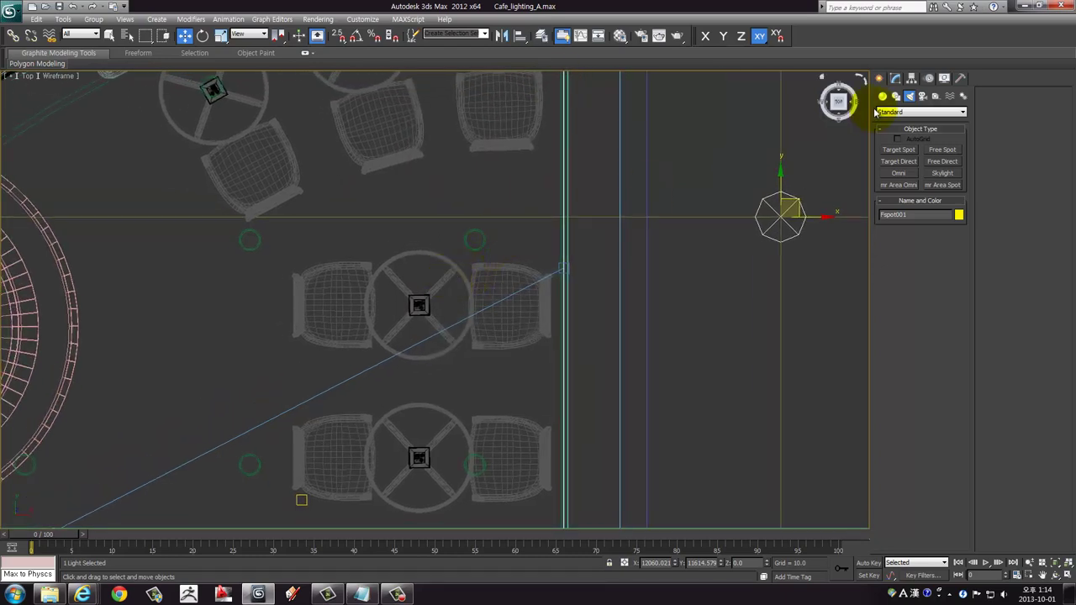
mouse_move(794, 206)
left_mouse_down()
mouse_move(428, 285)
mouse_move(491, 229)
left_mouse_up()
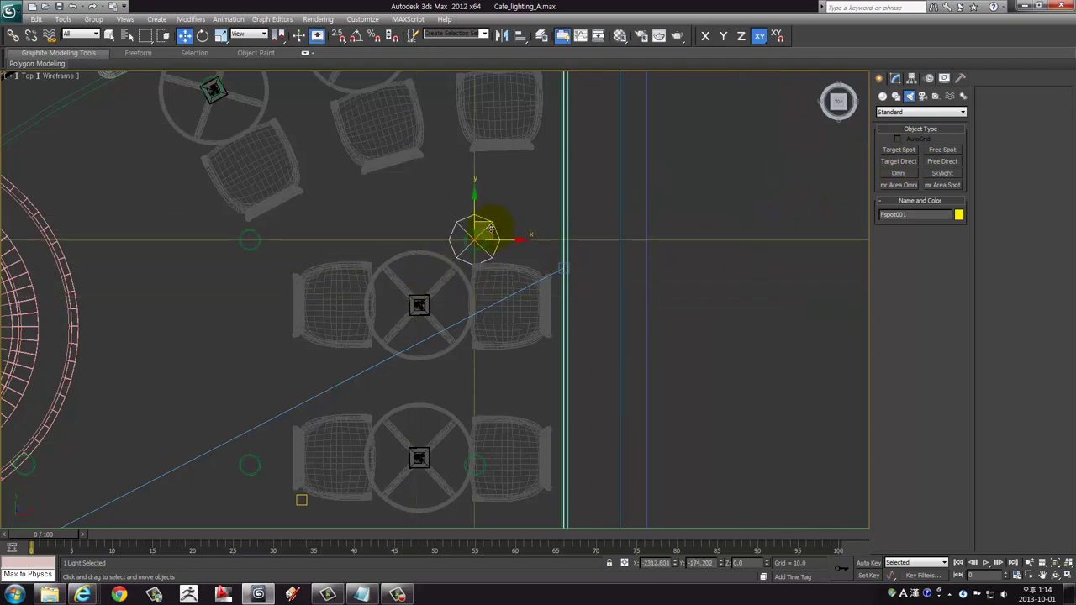
Raise Fspot001 high above the floor in the maximized Front view
key("alt+w")
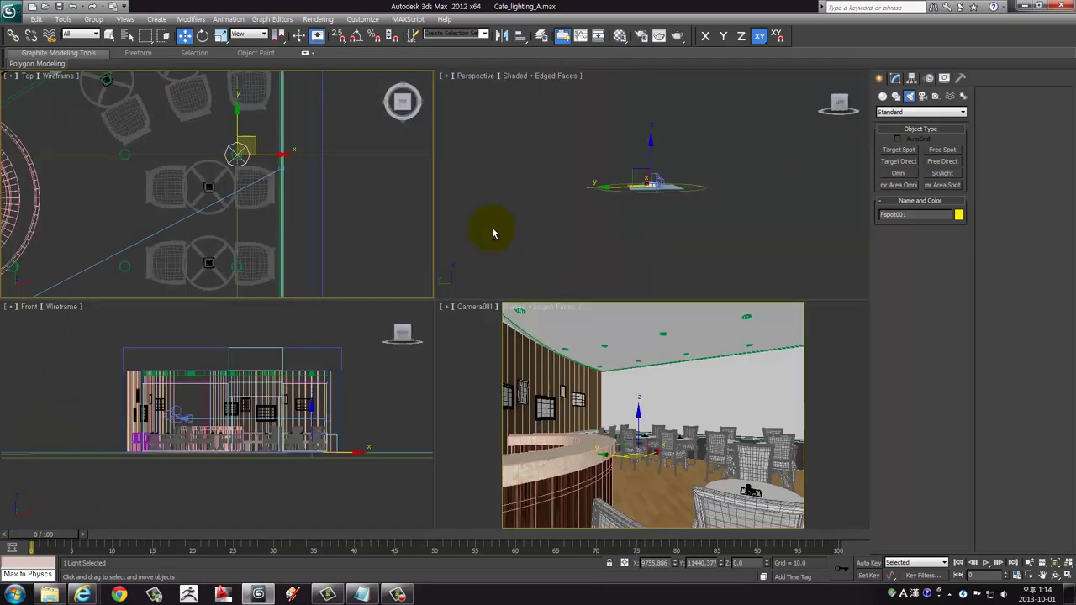
right_click(220, 397)
key("alt+w")
middle_click_drag(576, 230, 374, 378)
scroll(442, 319, "down", 3)
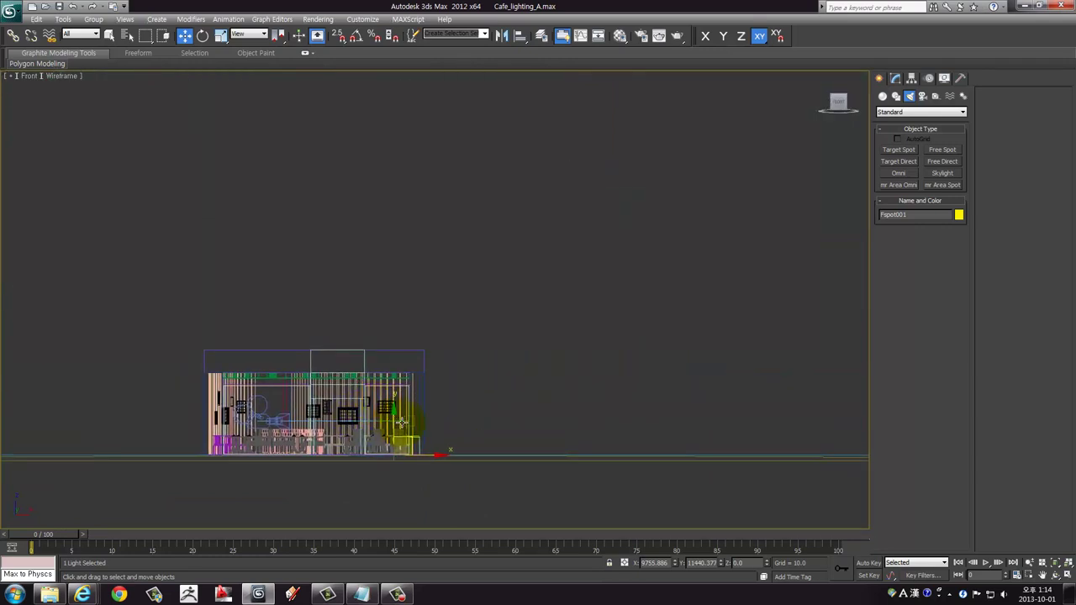
left_click_drag(394, 415, 391, 153)
middle_click_drag(390, 153, 345, 325)
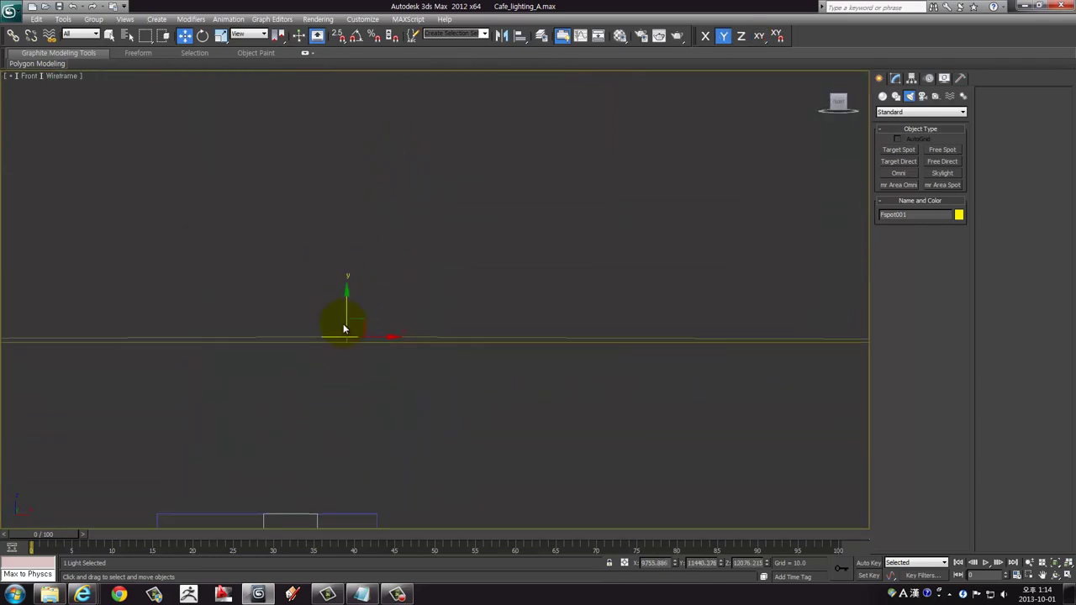
Orbit and zoom the maximized Perspective view around the raised spot light
key("alt+w")
right_click(611, 237)
key("alt+w")
mouse_move(610, 241)
middle_mouse_down("alt")
mouse_move(576, 317)
mouse_move(605, 284)
mouse_move(558, 267)
mouse_move(533, 314)
mouse_move(473, 320)
mouse_move(490, 290)
mouse_move(488, 324)
mouse_move(521, 296)
mouse_move(443, 292)
mouse_move(476, 304)
mouse_move(511, 278)
mouse_move(529, 283)
mouse_move(516, 291)
mouse_move(527, 287)
middle_mouse_up("alt")
scroll(473, 320, "up", 2)
scroll(469, 327, "up", 3)
scroll(464, 332, "up", 2)
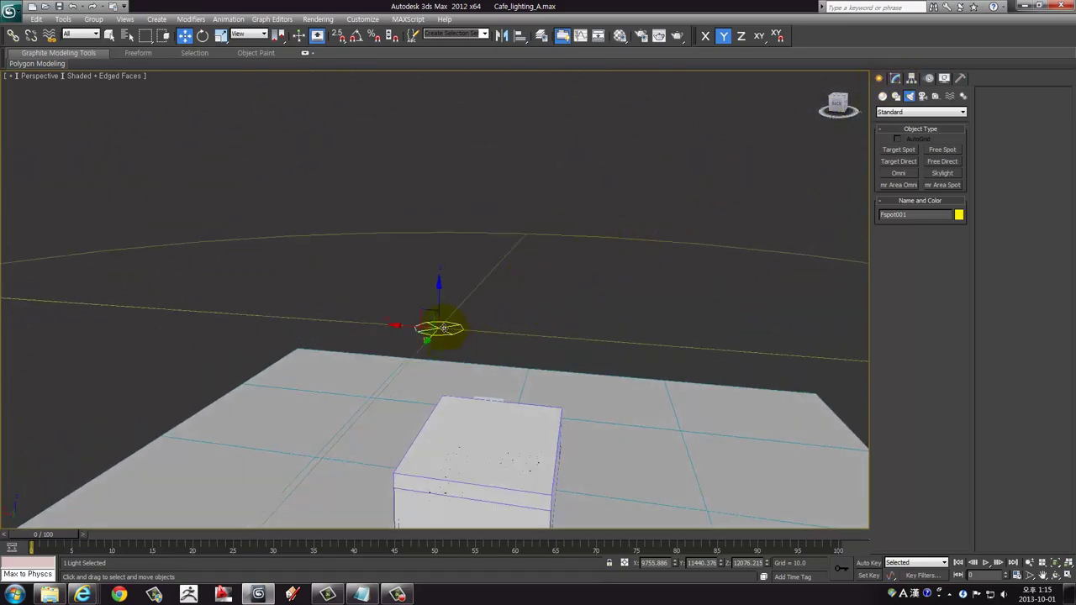
Open Fspot001 in the Modify panel and expand Spotlight Parameters
left_click(895, 77)
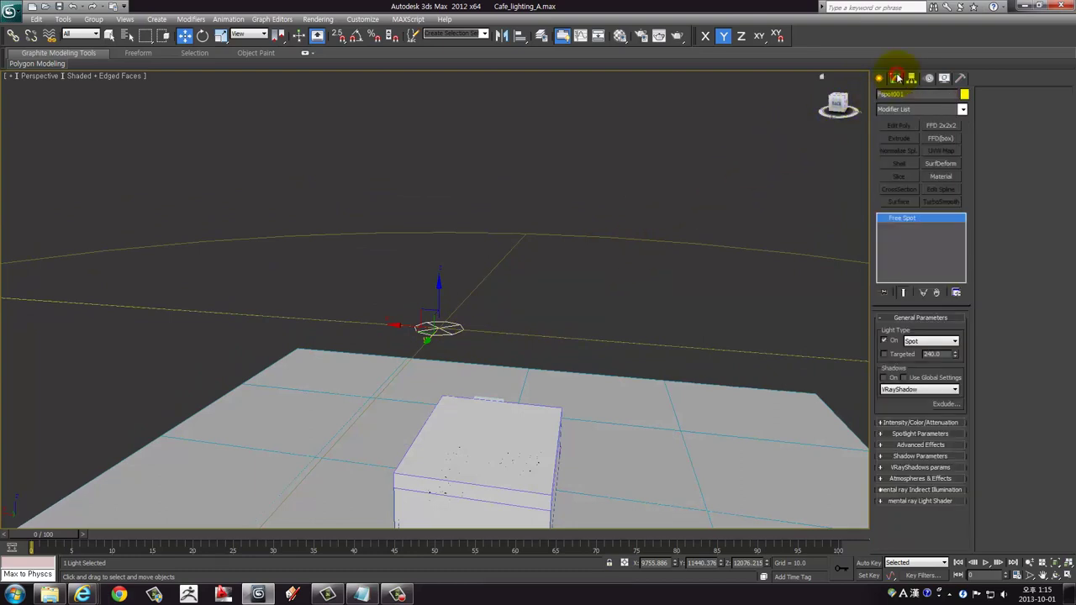
mouse_move(834, 299)
middle_mouse_down()
mouse_move(715, 305)
mouse_move(719, 295)
middle_mouse_up()
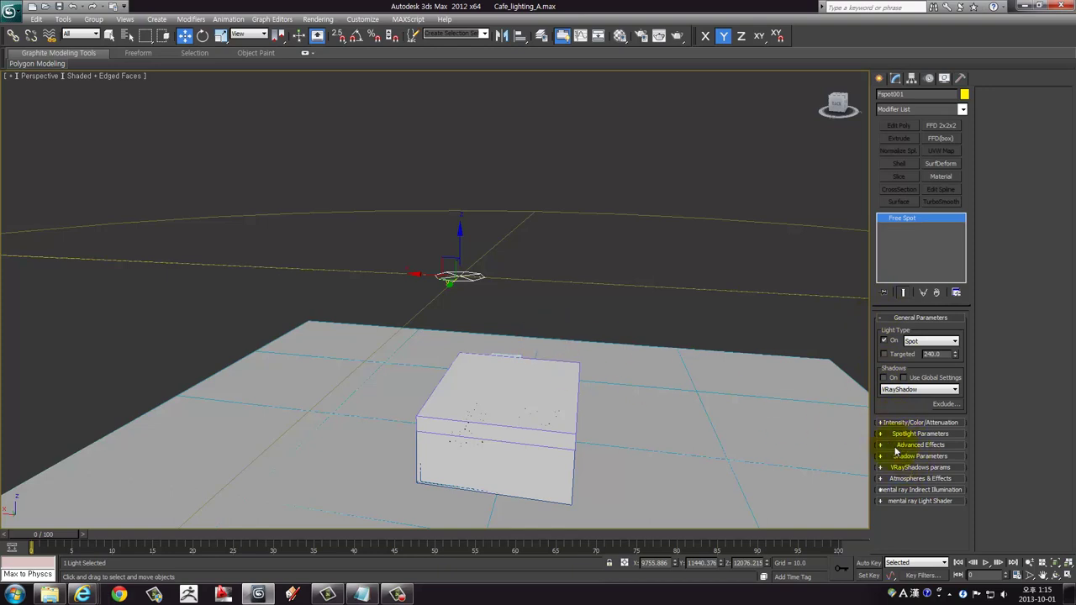
left_click(898, 434)
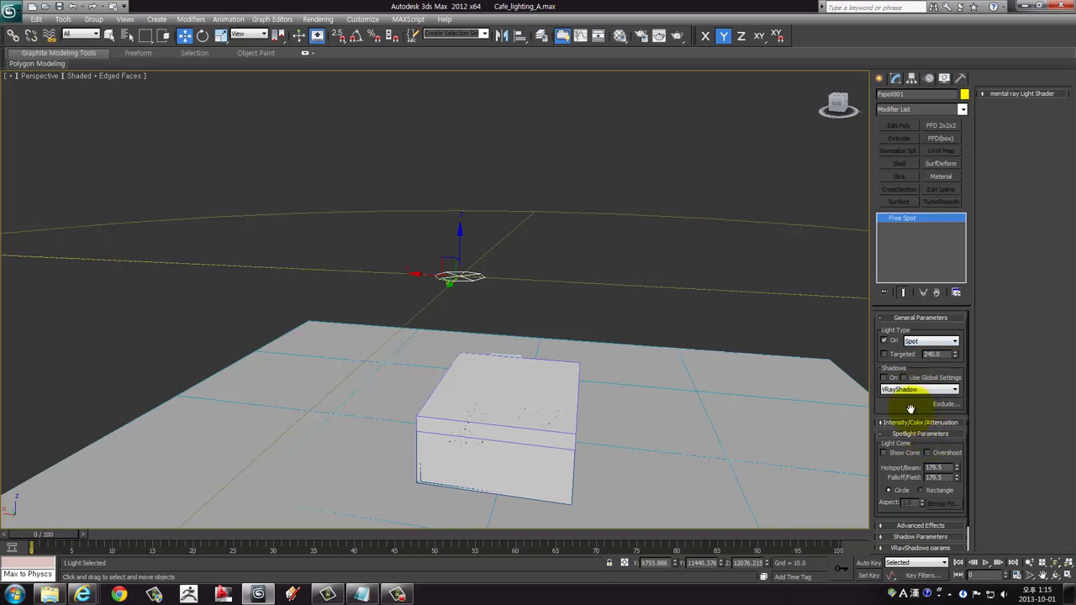
left_click_drag(909, 407, 905, 381)
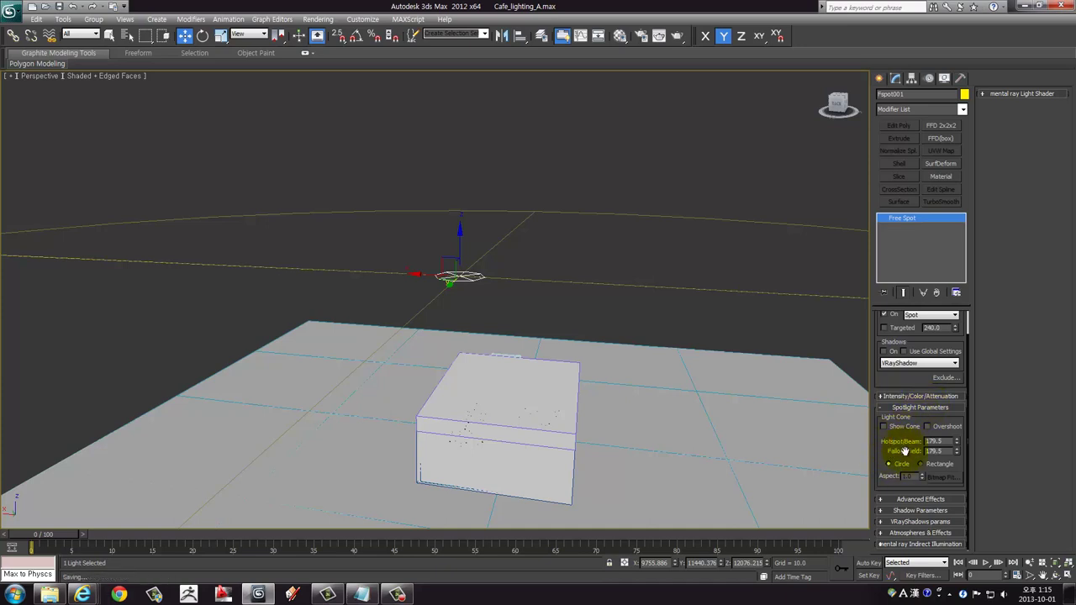
Select the Hotspot/Beam value of 179.5 for editing
scroll(620, 393, "up", 1)
scroll(603, 362, "up", 3)
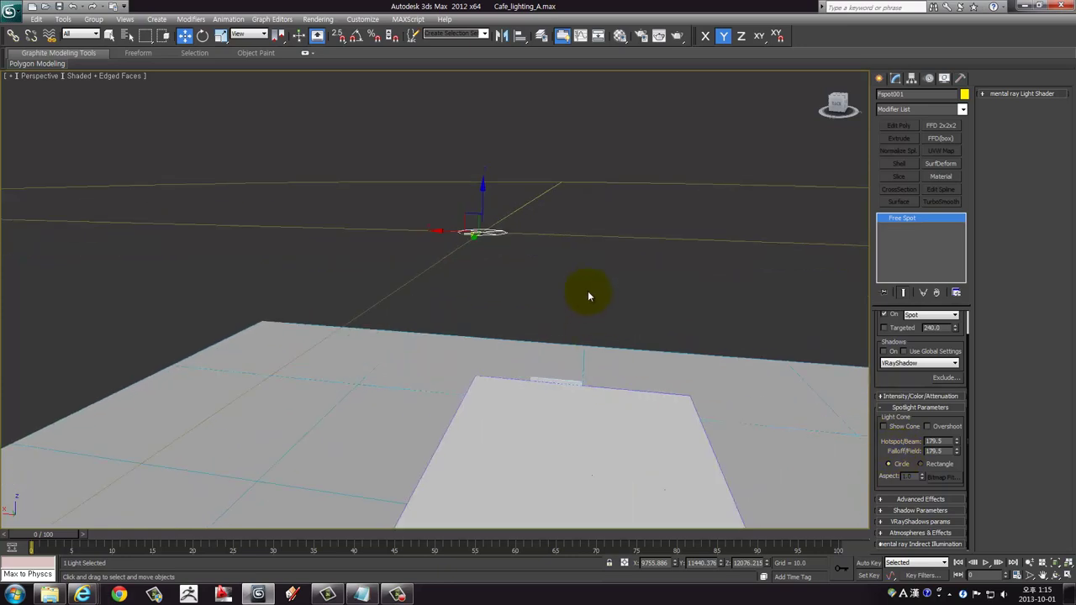
middle_click_drag(583, 293, 550, 319)
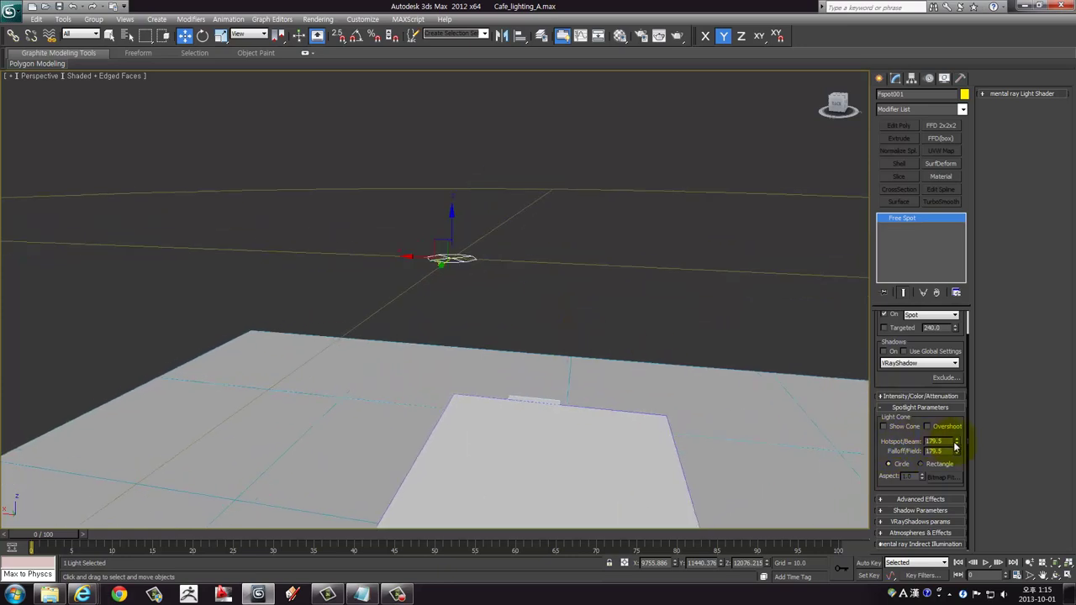
left_click_drag(948, 441, 894, 445)
left_click_drag(936, 440, 902, 440)
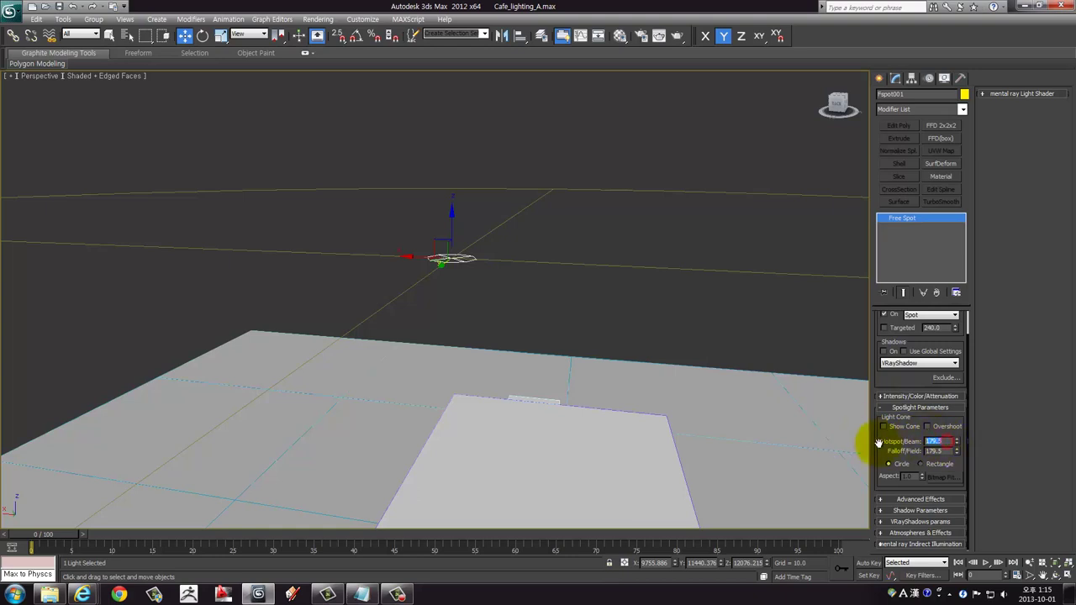
Enter 50 for both the Hotspot/Beam and Falloff/Field values
double_click(945, 441)
type("50")
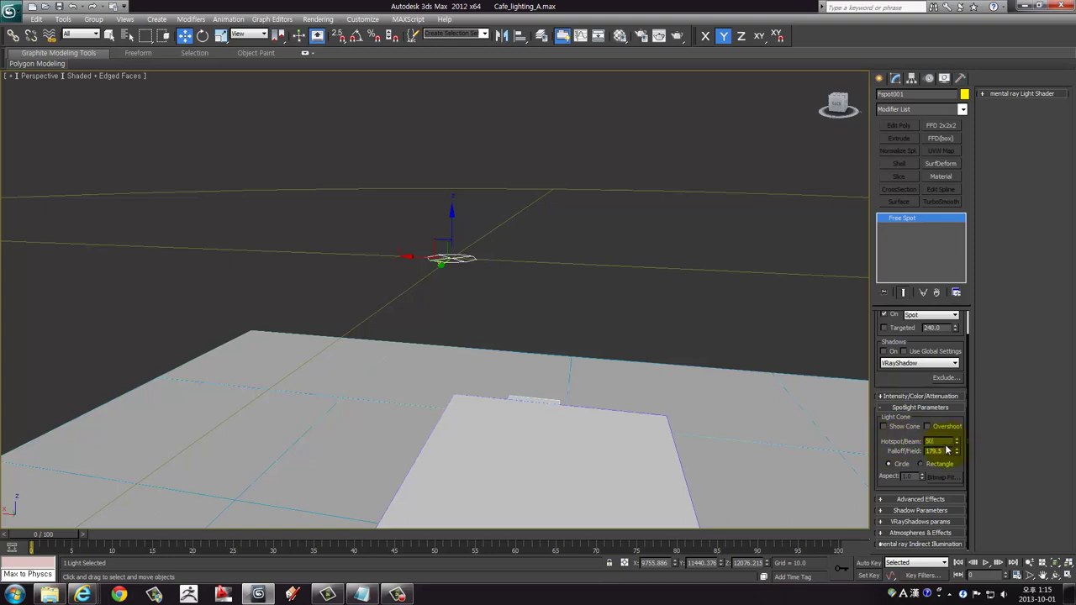
key("Return")
scroll(451, 289, "up", 2)
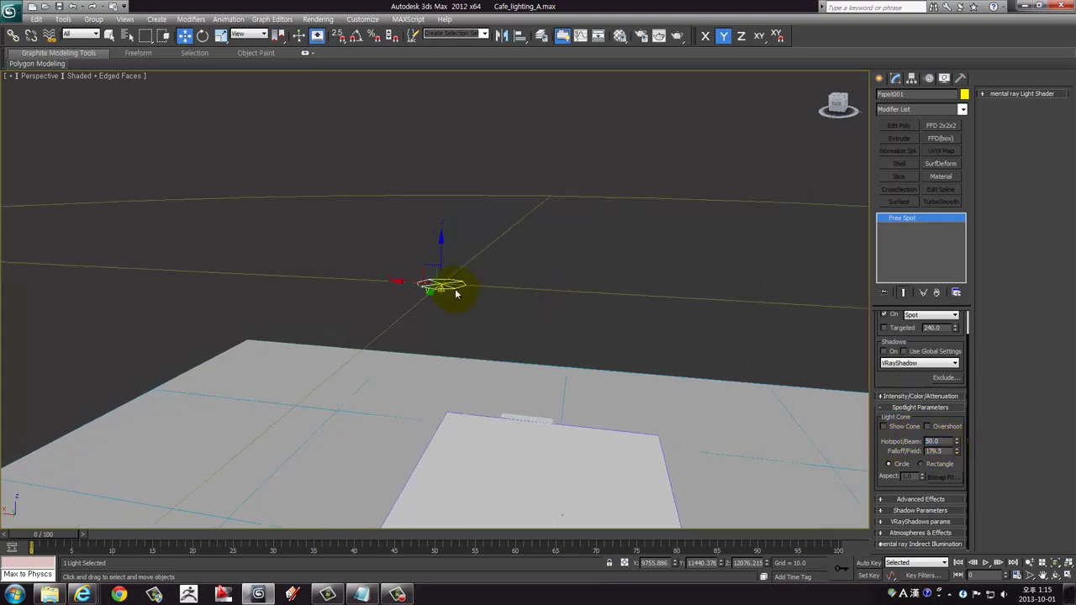
scroll(432, 281, "up", 2)
scroll(436, 281, "up", 3)
scroll(458, 266, "up", 1)
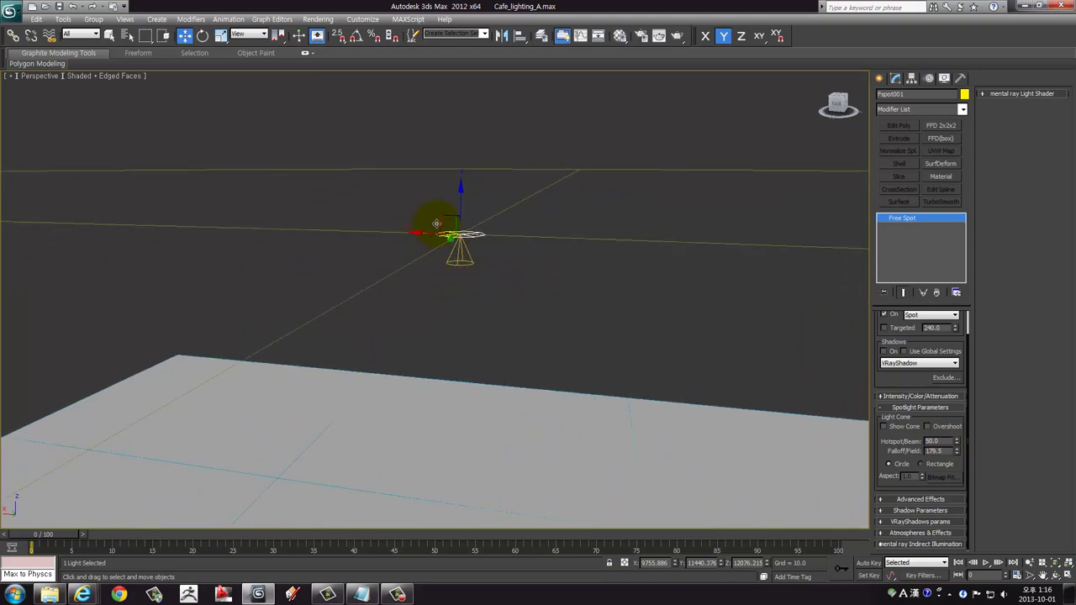
left_click_drag(530, 275, 522, 301)
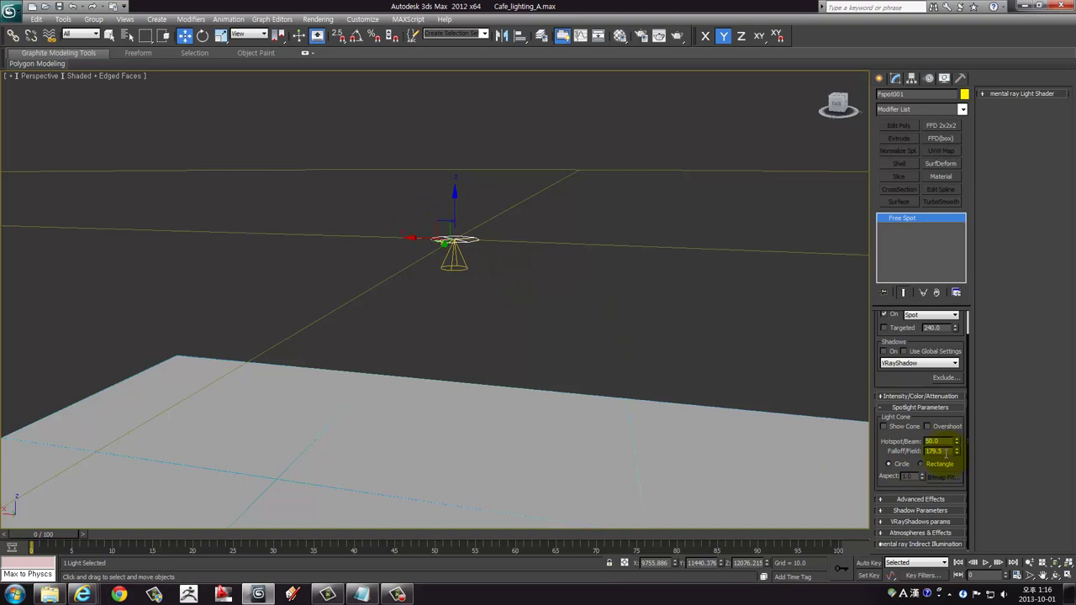
double_click(945, 452)
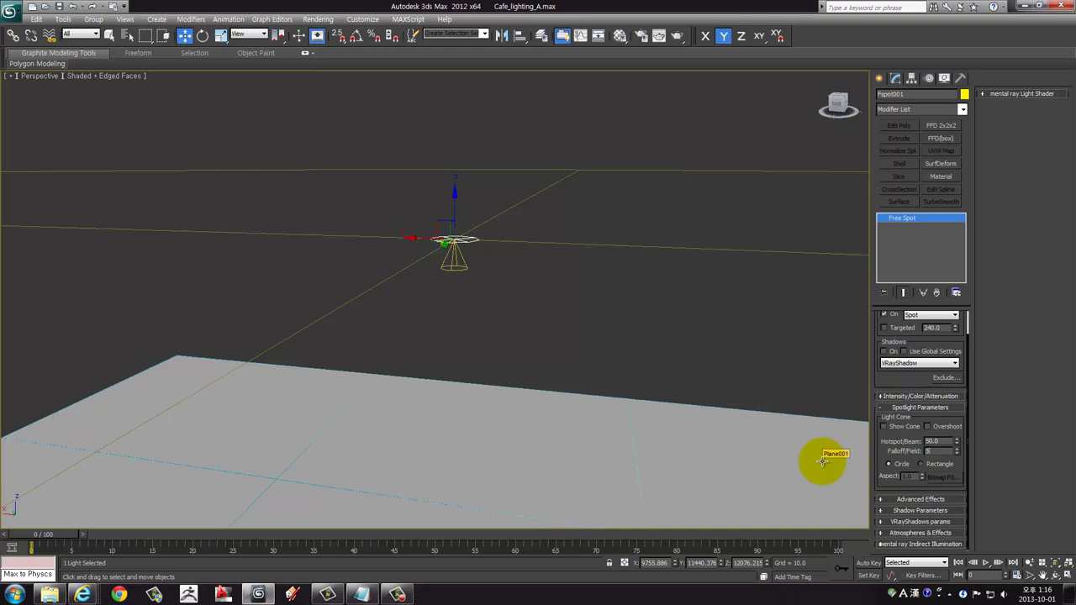
type("0")
key("Return")
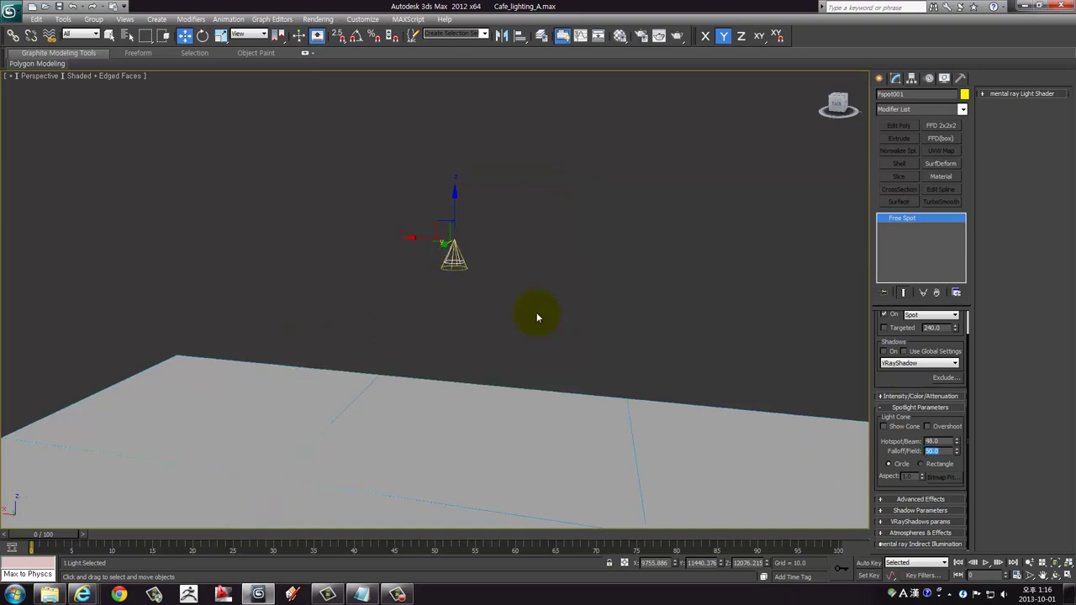
Widen Falloff/Field to 74.2 with its spinner, checking the cone from several angles
mouse_move(390, 255)
middle_mouse_down("alt")
mouse_move(428, 269)
mouse_move(483, 247)
mouse_move(447, 302)
mouse_move(447, 260)
mouse_move(485, 294)
mouse_move(500, 264)
mouse_move(493, 241)
mouse_move(533, 238)
mouse_move(781, 418)
middle_mouse_up("alt")
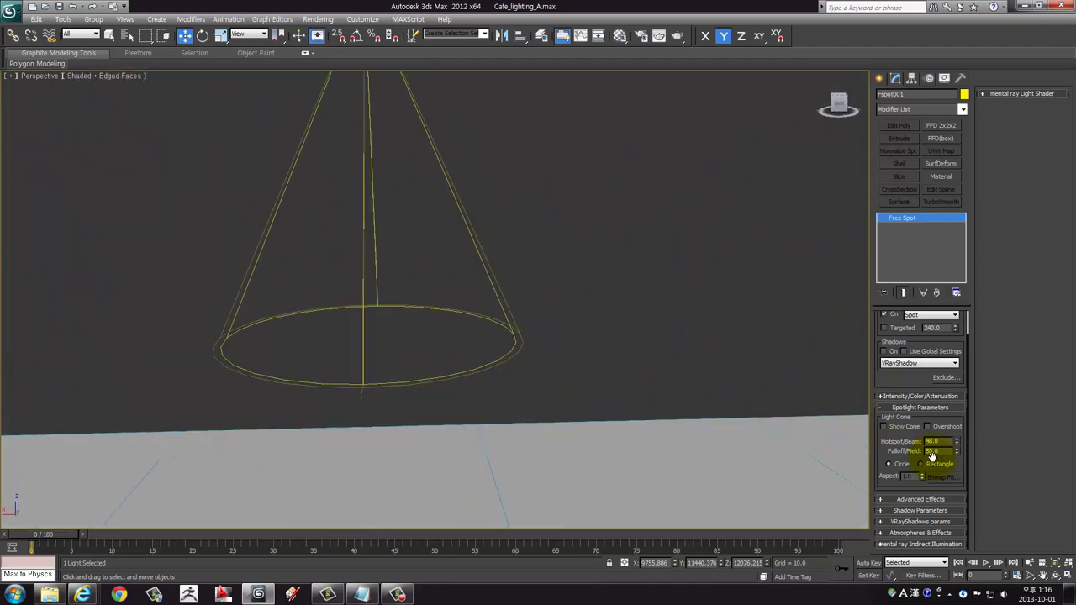
double_click(941, 442)
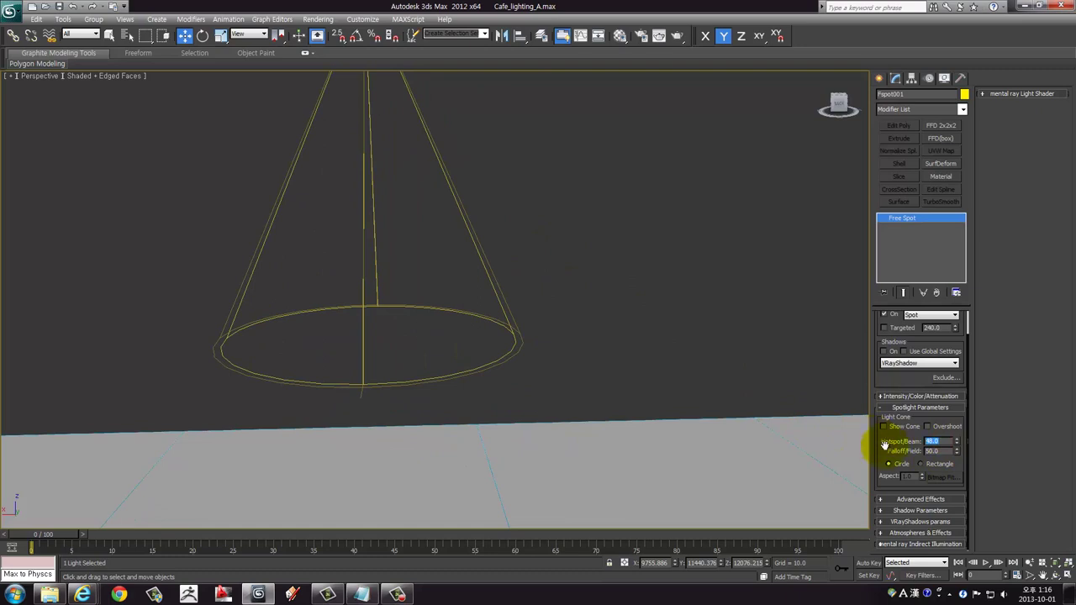
double_click(943, 451)
left_click_drag(377, 259, 389, 316)
mouse_move(388, 316)
middle_mouse_down("alt")
mouse_move(451, 272)
mouse_move(528, 247)
mouse_move(534, 274)
mouse_move(445, 320)
mouse_move(468, 281)
mouse_move(507, 305)
mouse_move(571, 298)
middle_mouse_up("alt")
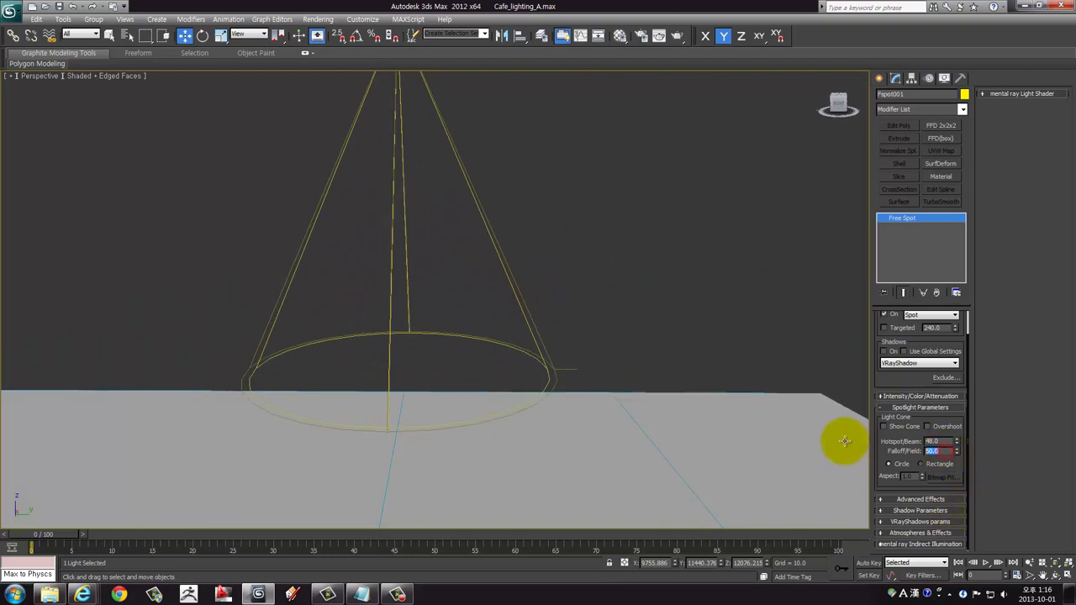
left_click_drag(466, 260, 465, 294)
mouse_move(466, 293)
middle_mouse_down("alt")
mouse_move(454, 298)
mouse_move(544, 392)
middle_mouse_up("alt")
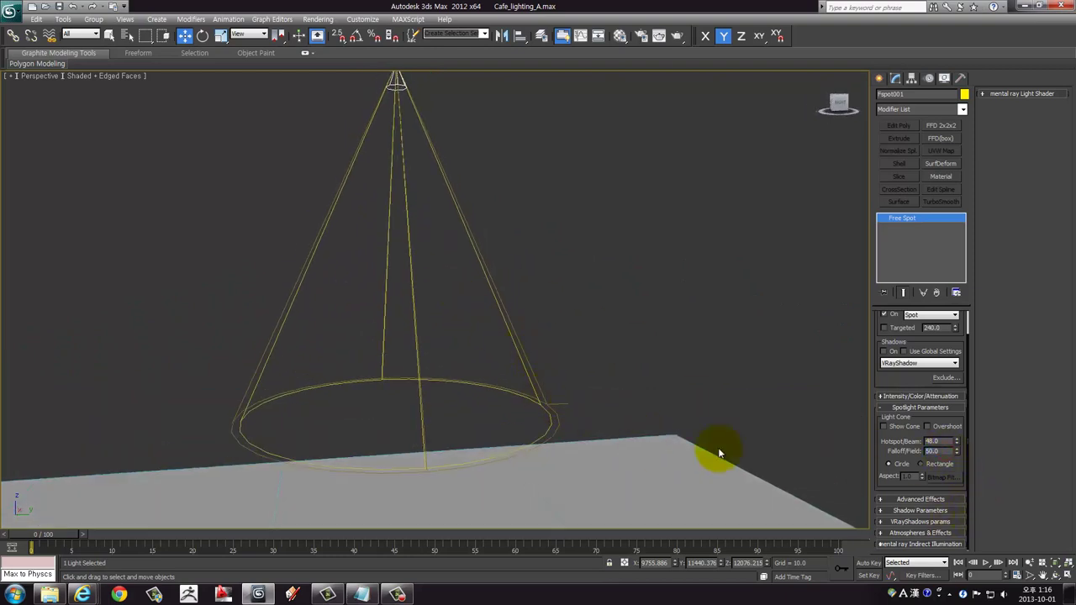
mouse_move(957, 454)
left_mouse_down()
mouse_move(946, 365)
mouse_move(920, 343)
mouse_move(925, 312)
left_mouse_up()
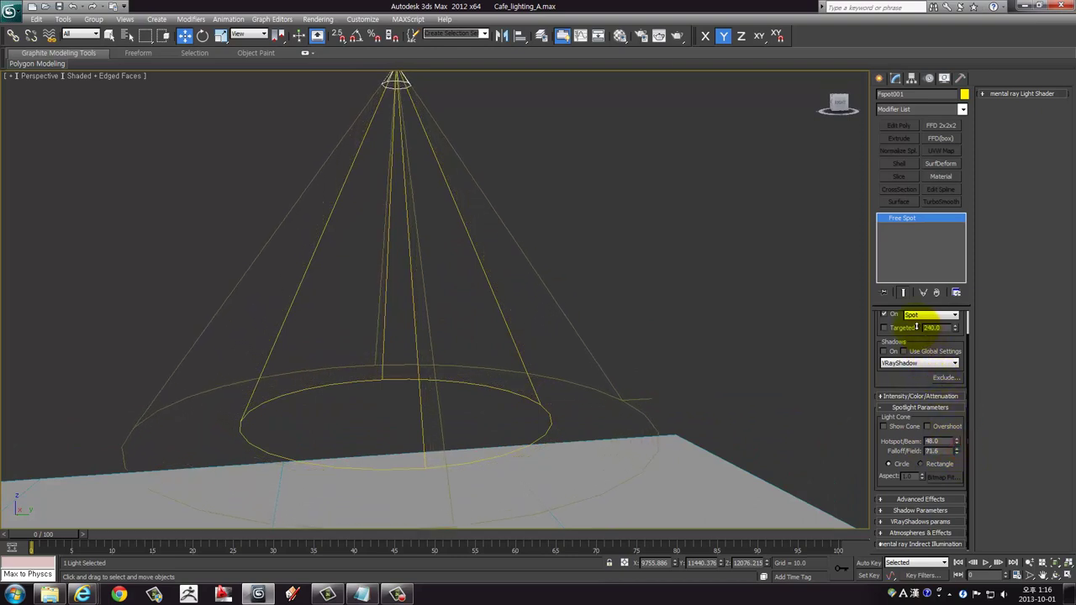
left_click_drag(715, 367, 579, 339)
Narrow Hotspot/Beam to 42.2 with its spinner
mouse_move(583, 342)
middle_mouse_down("alt")
mouse_move(576, 355)
mouse_move(568, 338)
mouse_move(568, 350)
mouse_move(539, 357)
middle_mouse_up("alt")
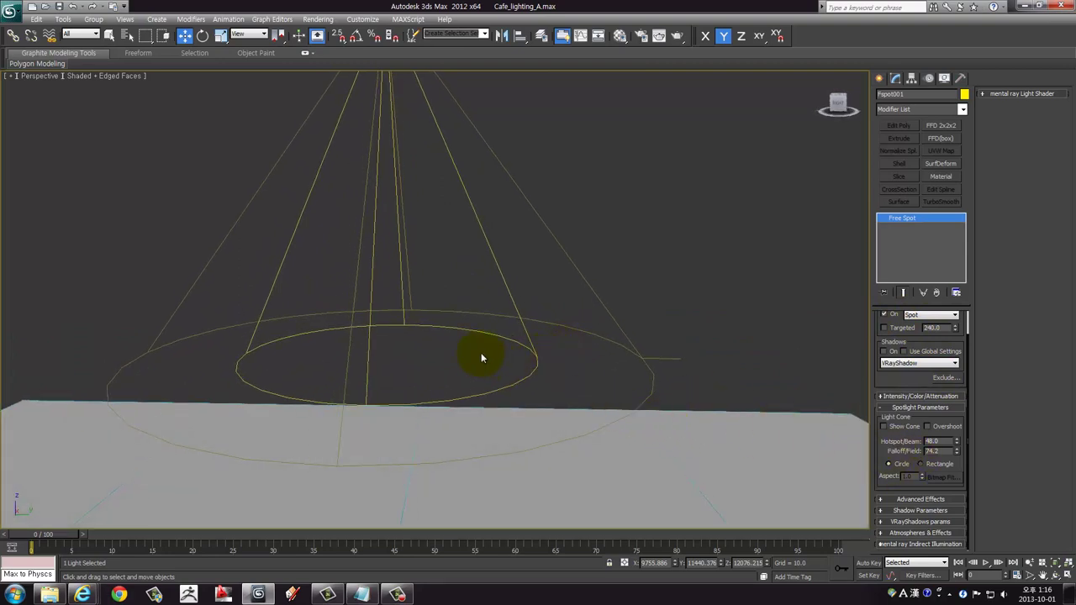
middle_click_drag(531, 372, 557, 379, "alt")
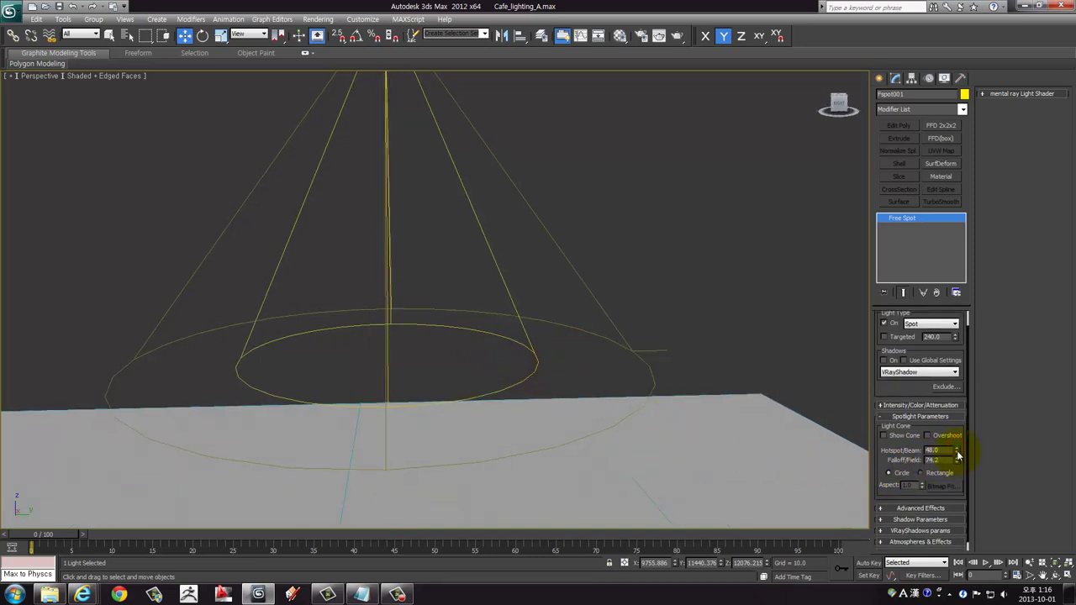
left_click_drag(956, 451, 946, 531)
left_click_drag(956, 452, 938, 475)
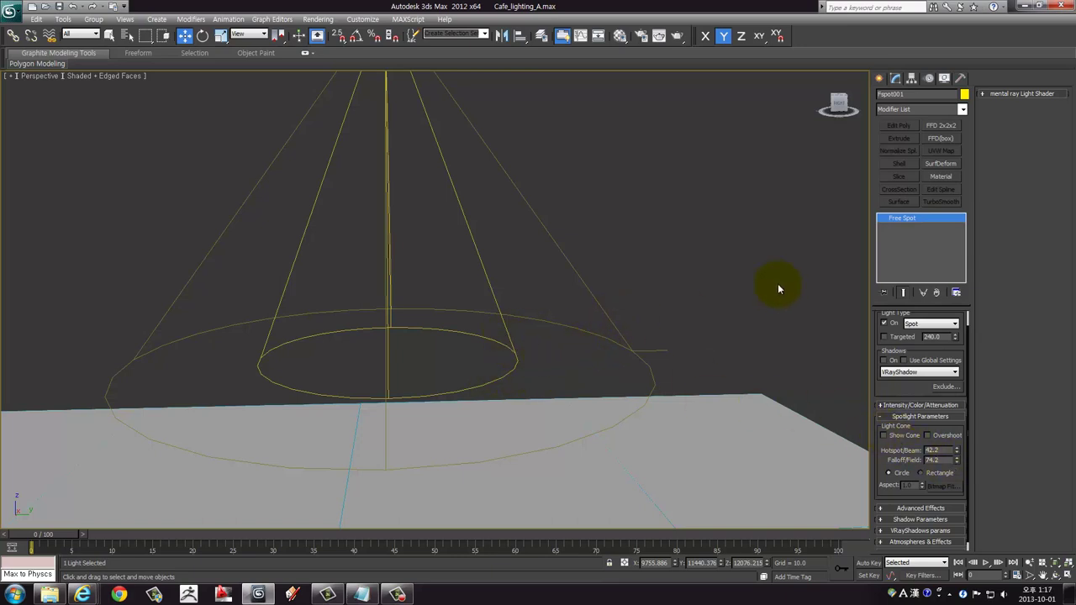
scroll(566, 207, "down", 3)
scroll(558, 260, "down", 3)
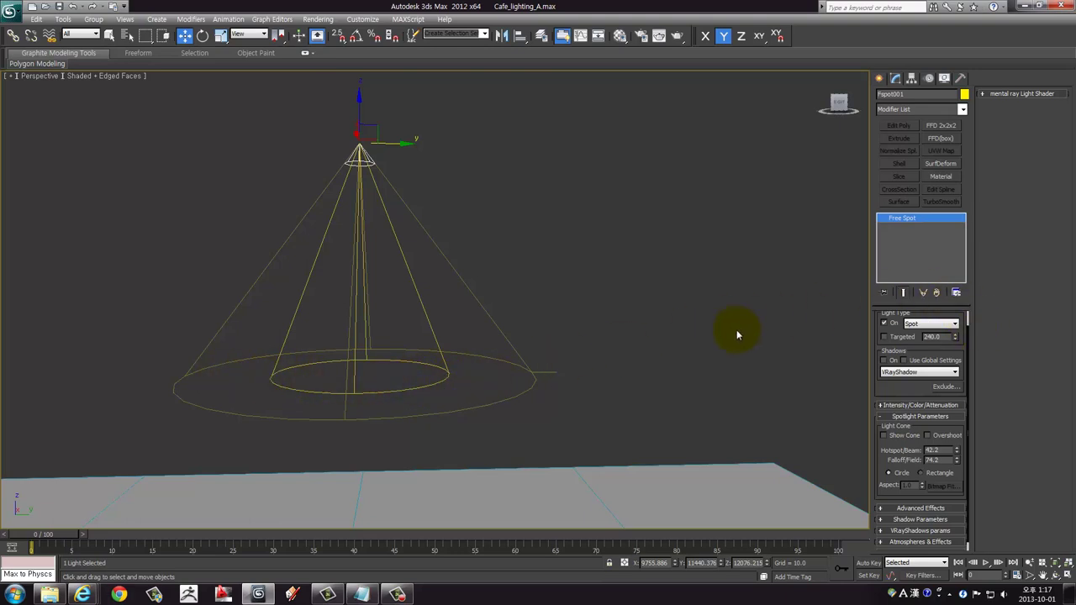
left_click_drag(351, 350, 355, 324)
middle_click_drag(504, 353, 484, 346, "alt")
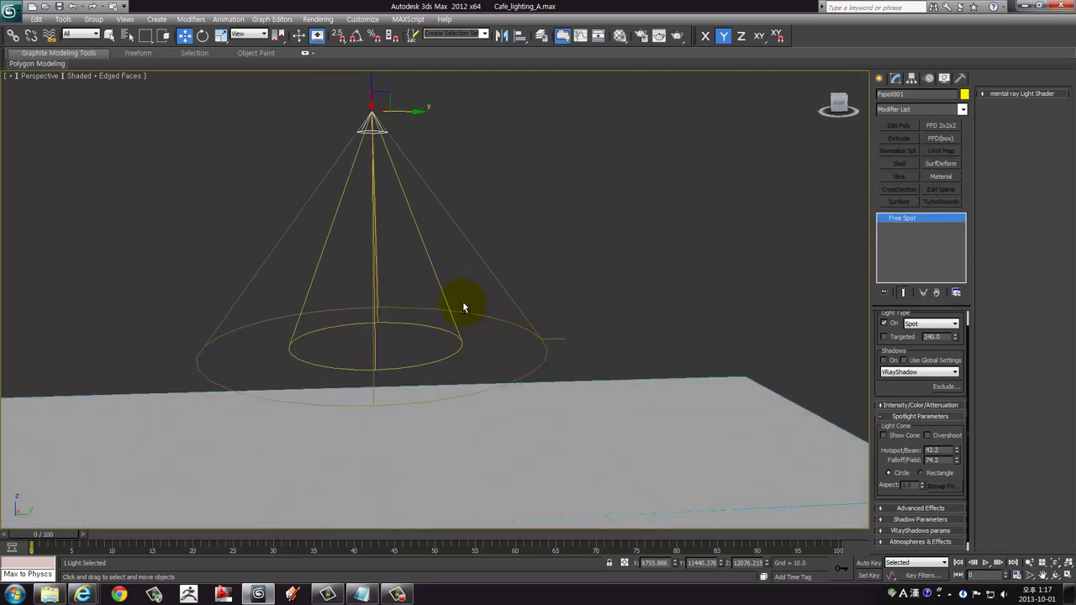
mouse_move(462, 301)
middle_mouse_down("alt")
mouse_move(478, 288)
mouse_move(440, 262)
mouse_move(441, 282)
middle_mouse_up("alt")
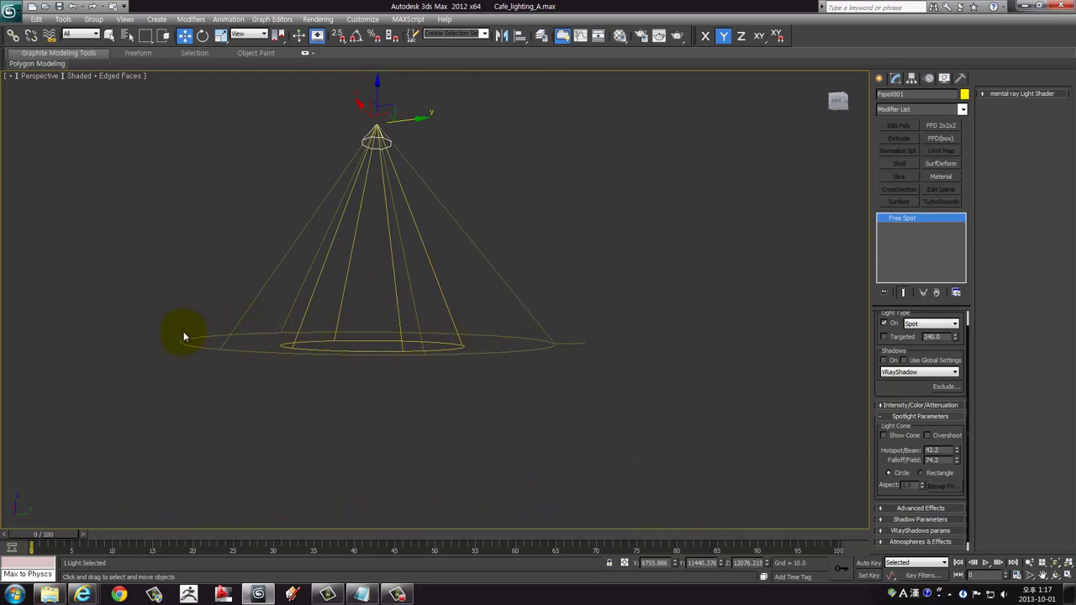
mouse_move(745, 341)
middle_mouse_down("alt")
mouse_move(516, 300)
mouse_move(690, 365)
middle_mouse_up("alt")
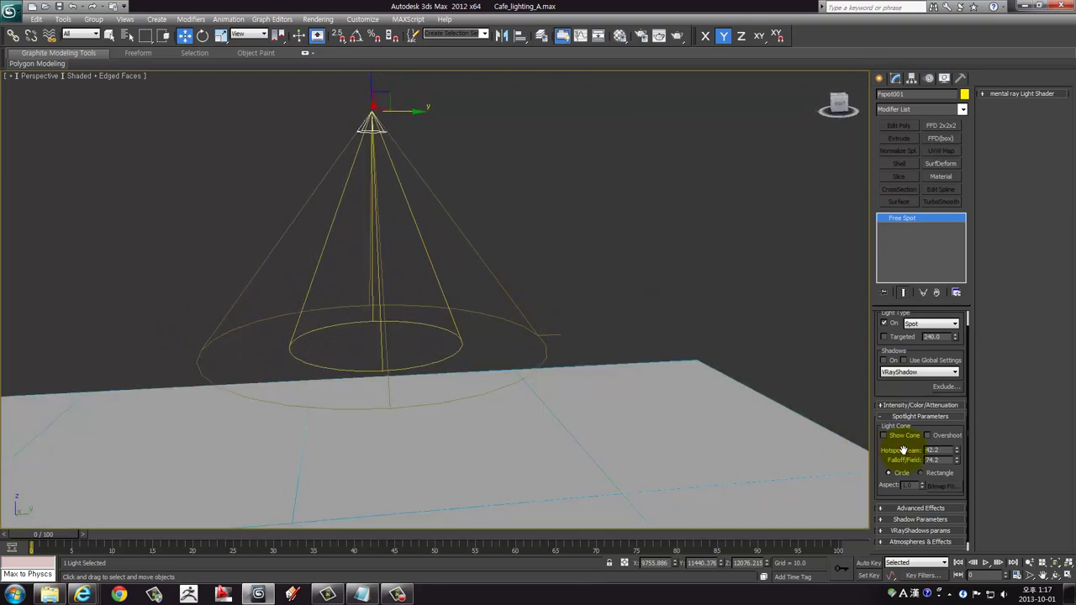
scroll(884, 446, "down", 1)
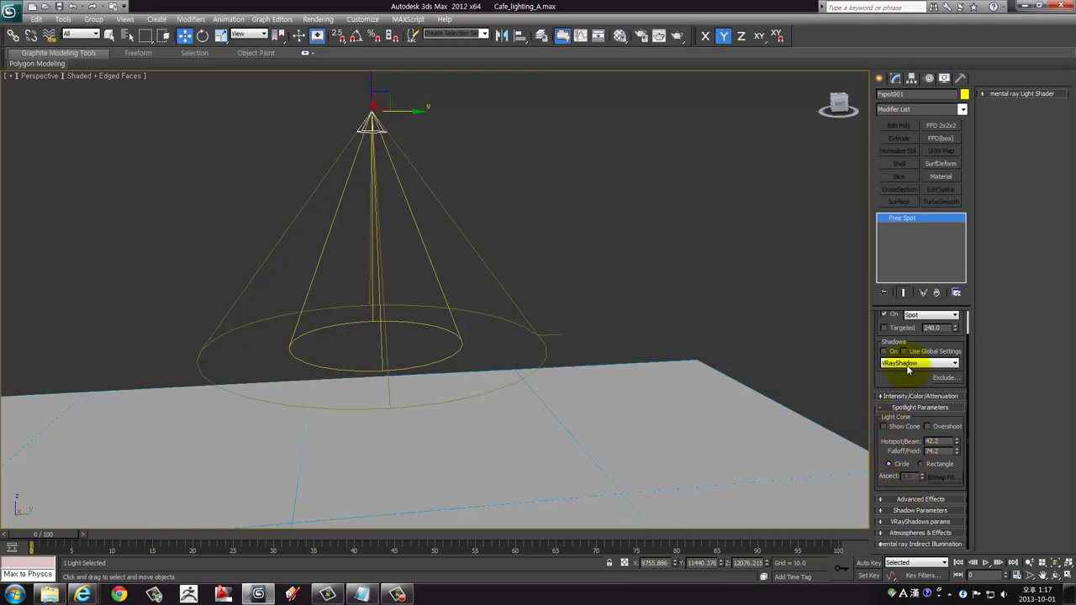
Turn on near and far attenuation and display both ranges
left_click(940, 397)
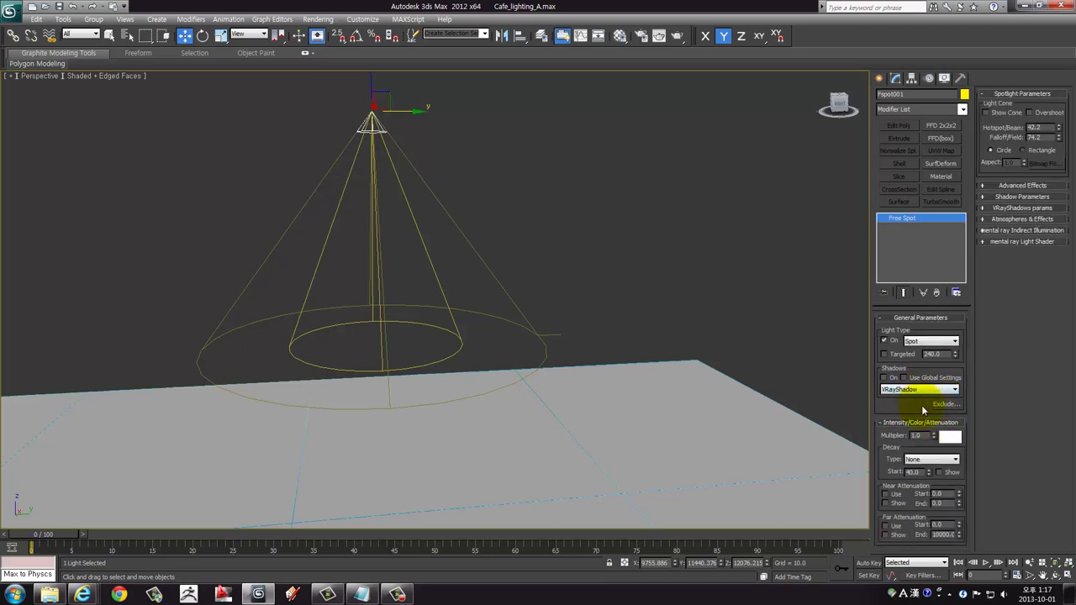
left_click(950, 459)
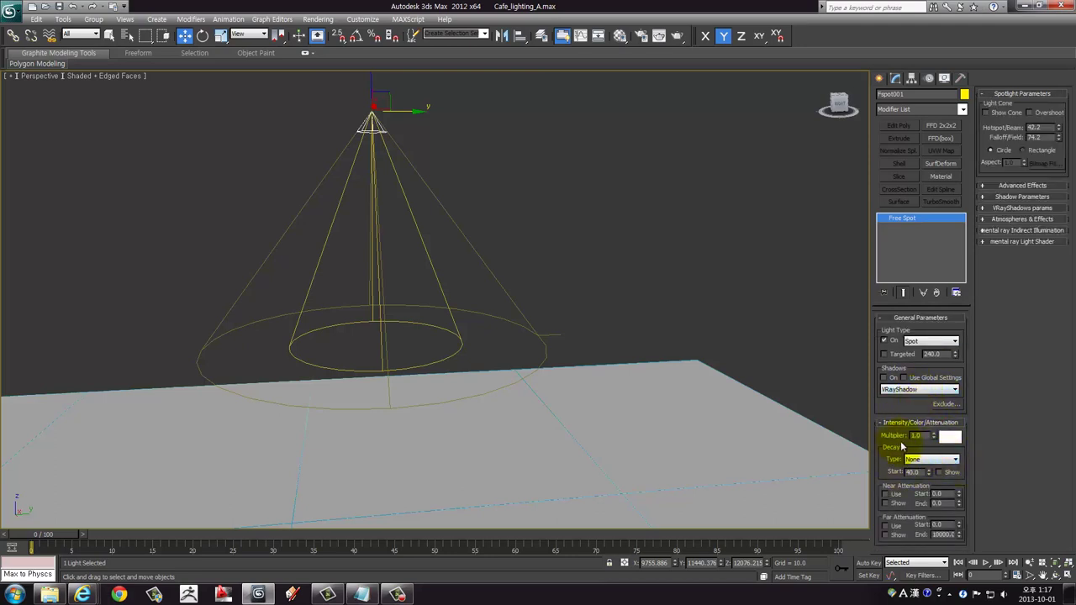
double_click(918, 437)
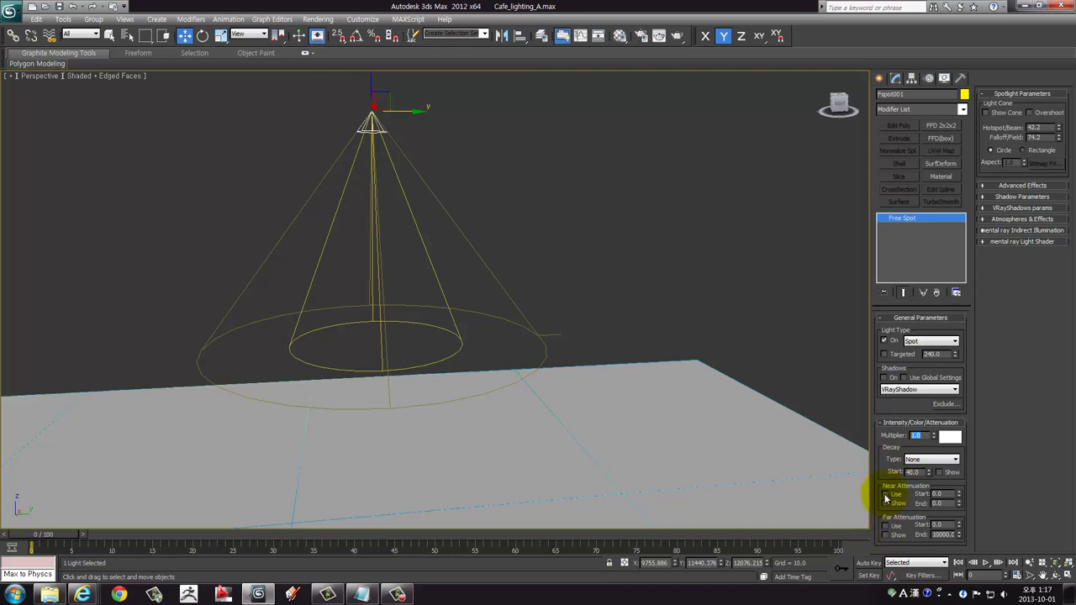
left_click(884, 495)
left_click(884, 503)
left_click(885, 526)
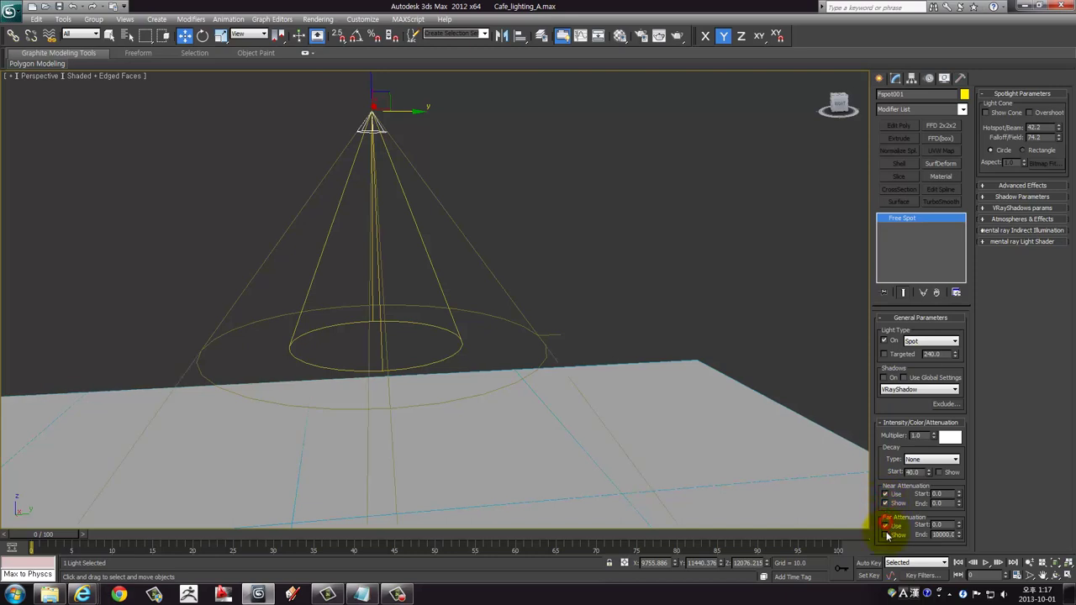
left_click(885, 535)
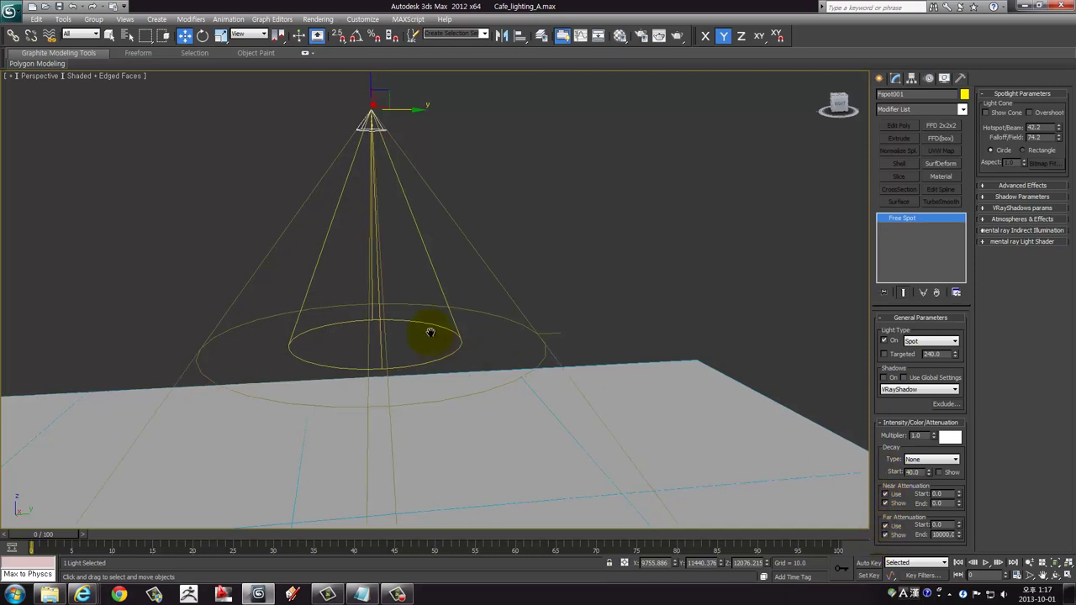
Raise the spot light higher and shorten the far attenuation end distance
mouse_move(427, 331)
left_mouse_down()
mouse_move(421, 197)
mouse_move(425, 206)
left_mouse_up()
mouse_move(424, 206)
middle_mouse_down("alt")
mouse_move(424, 308)
mouse_move(432, 241)
mouse_move(445, 252)
middle_mouse_up("alt")
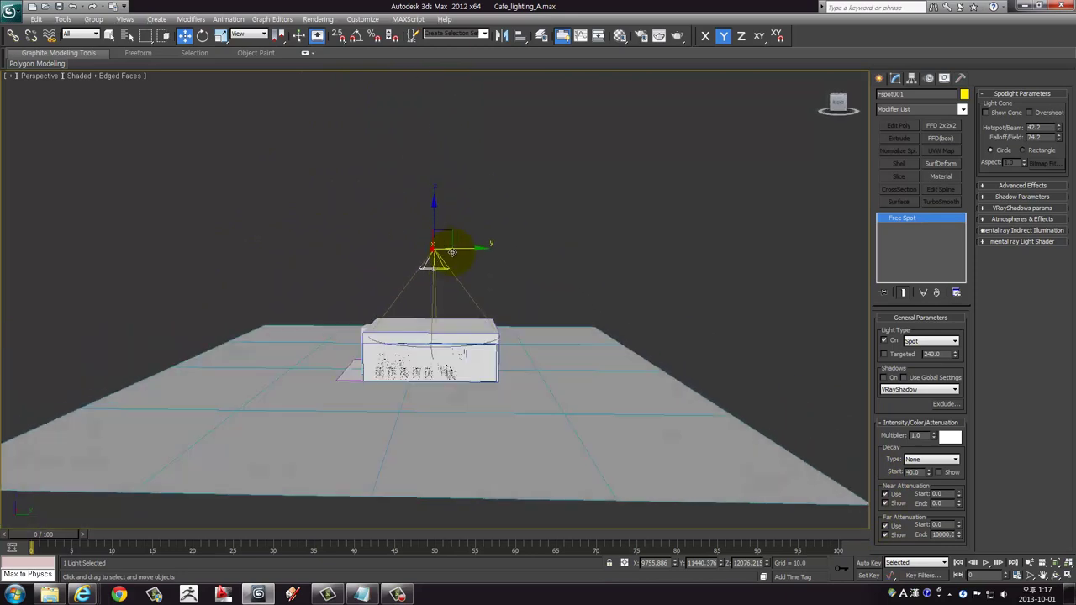
left_click_drag(432, 215, 432, 56)
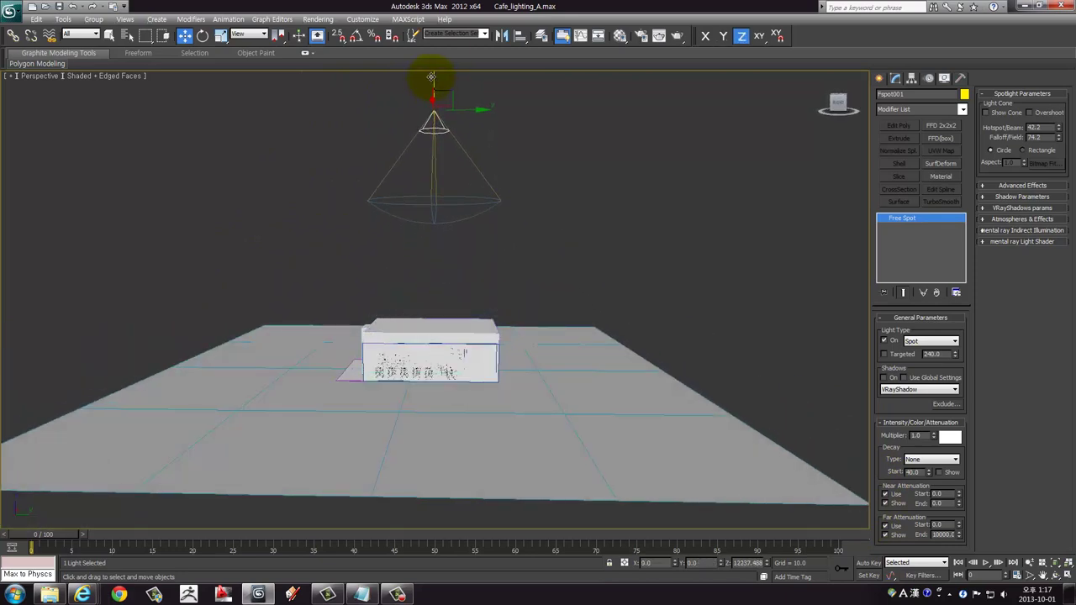
scroll(480, 359, "up", 3)
scroll(484, 370, "up", 3)
mouse_move(482, 365)
middle_mouse_down("alt")
mouse_move(470, 305)
mouse_move(481, 335)
mouse_move(481, 280)
middle_mouse_up("alt")
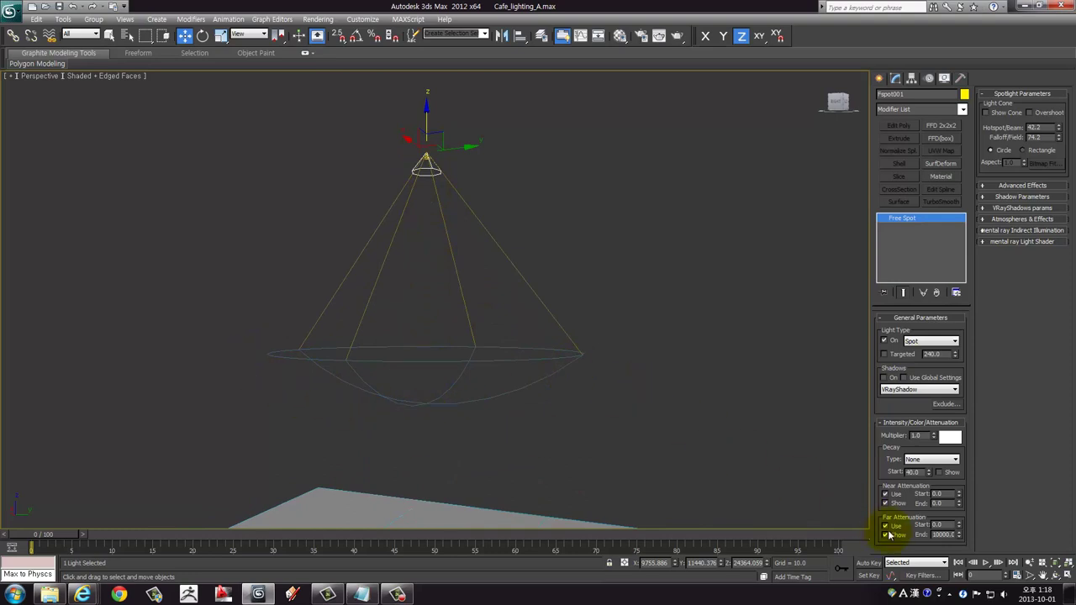
left_click(944, 535)
mouse_move(961, 535)
left_mouse_down()
mouse_move(939, 581)
mouse_move(929, 560)
mouse_move(940, 518)
left_mouse_up()
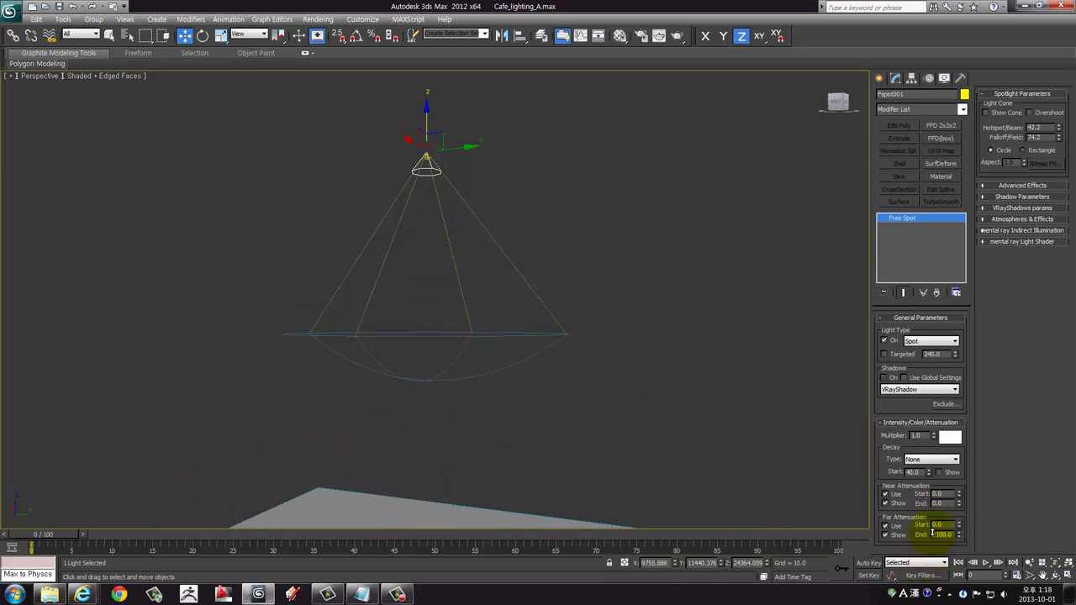
Orbit the Perspective view to inspect the spot light's cone from several angles
middle_click_drag(535, 385, 427, 312, "alt")
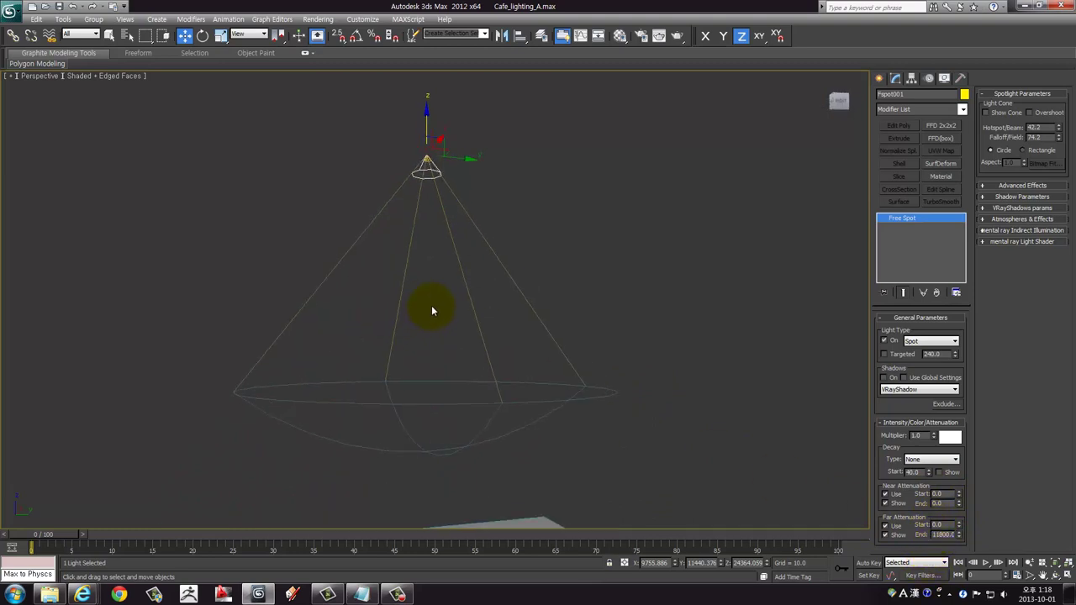
mouse_move(424, 166)
middle_mouse_down("alt")
mouse_move(393, 189)
mouse_move(438, 249)
middle_mouse_up("alt")
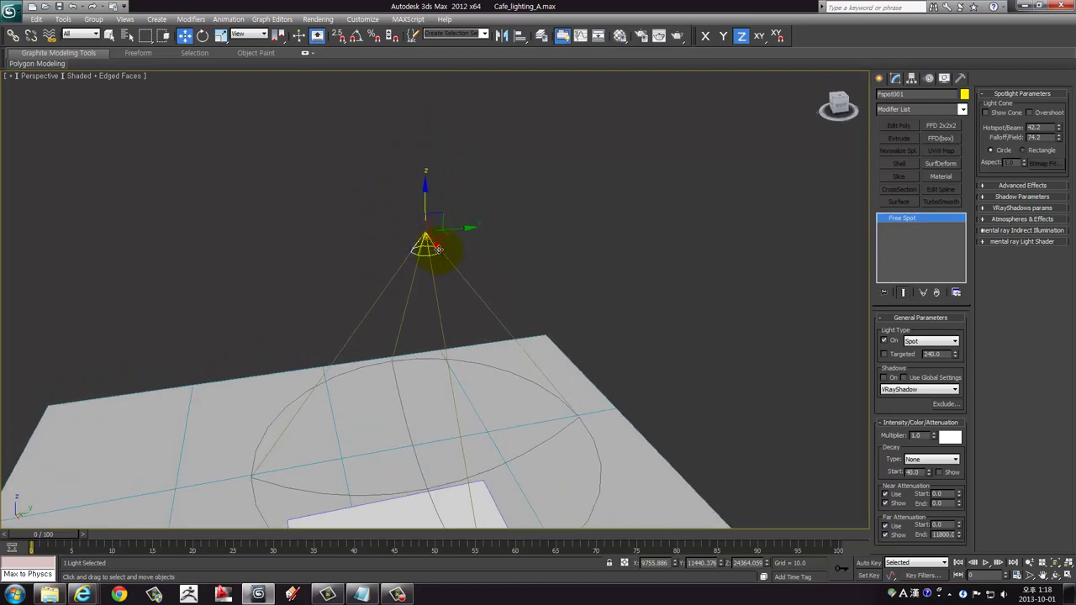
mouse_move(566, 197)
middle_mouse_down("alt")
mouse_move(461, 193)
mouse_move(379, 159)
middle_mouse_up("alt")
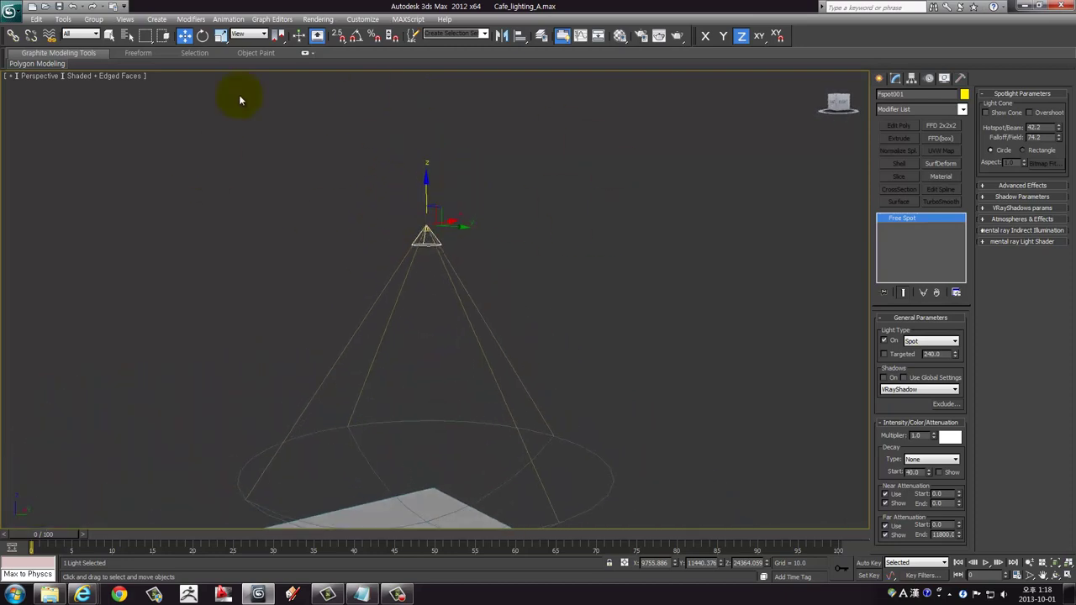
mouse_move(605, 233)
middle_mouse_down("alt")
mouse_move(393, 244)
mouse_move(386, 228)
mouse_move(465, 250)
mouse_move(558, 219)
mouse_move(486, 290)
middle_mouse_up("alt")
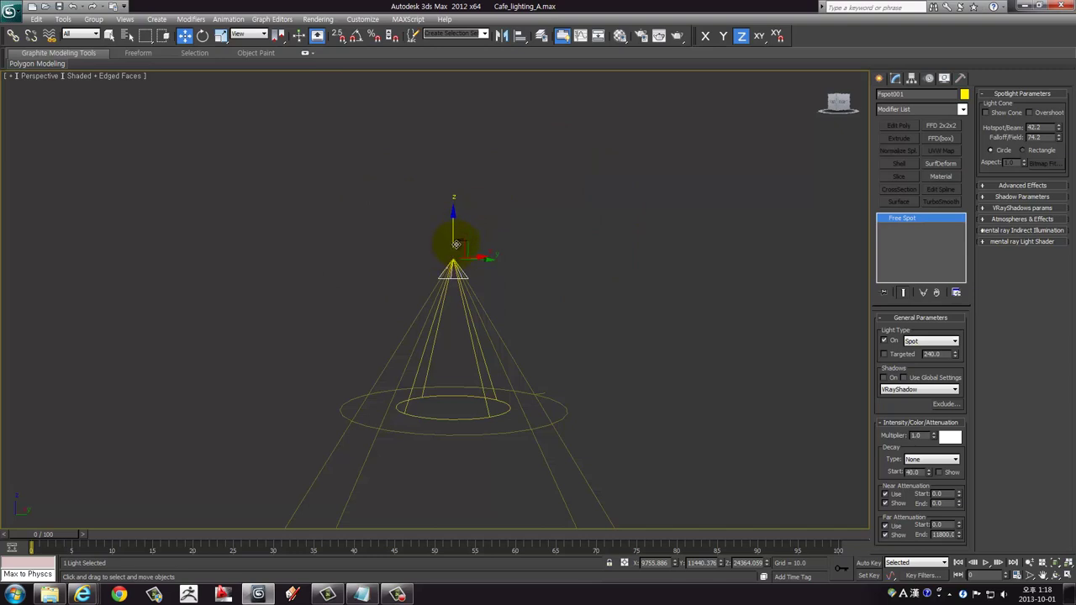
mouse_move(456, 244)
middle_mouse_down("alt")
mouse_move(504, 210)
mouse_move(488, 241)
mouse_move(461, 248)
mouse_move(461, 294)
mouse_move(486, 117)
middle_mouse_up("alt")
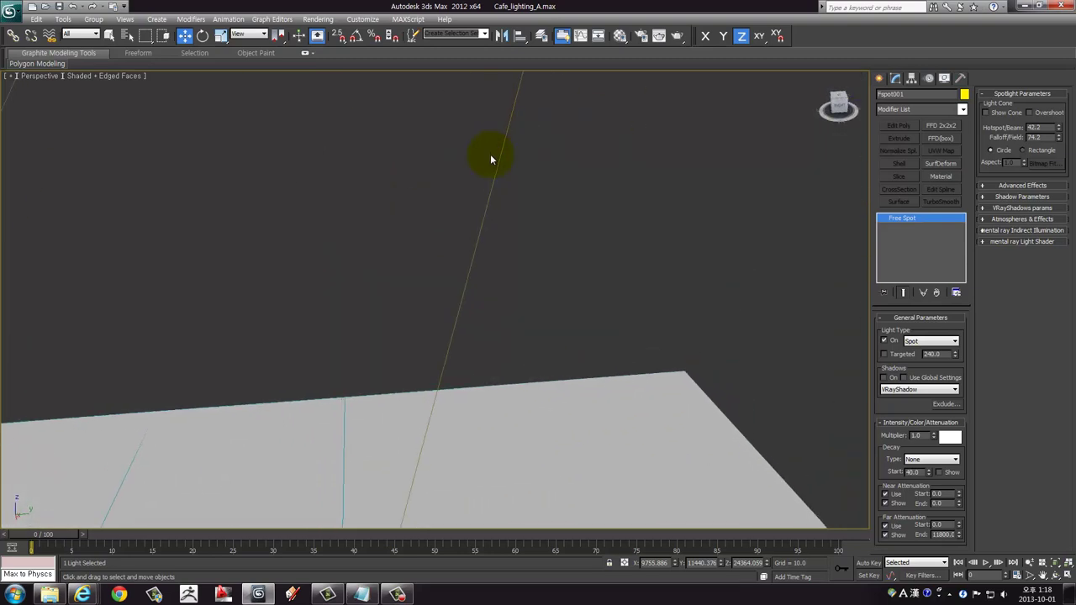
key("z")
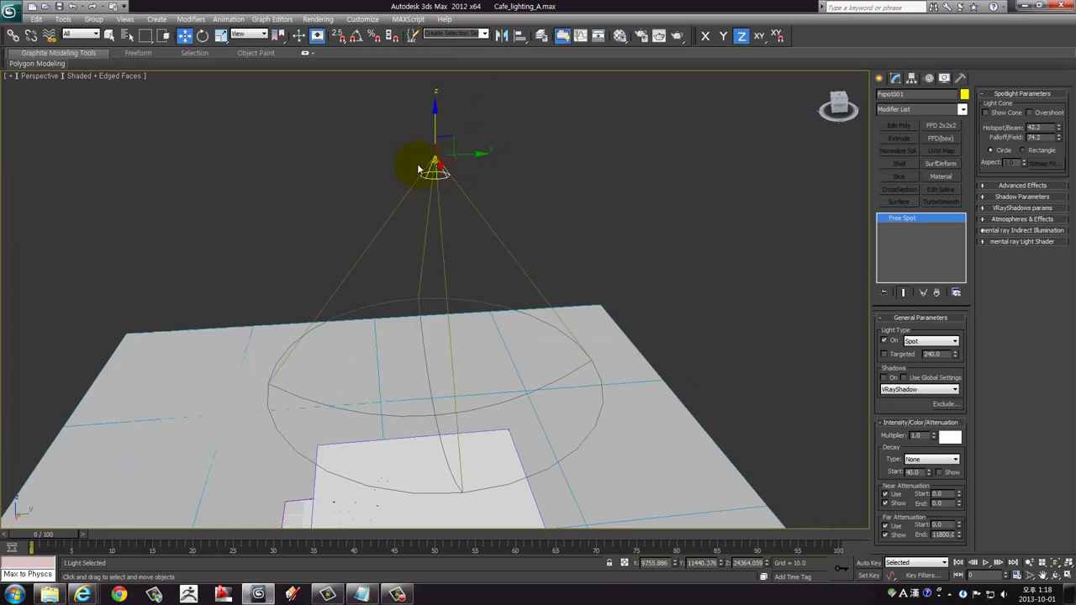
middle_click_drag(455, 173, 443, 170, "alt")
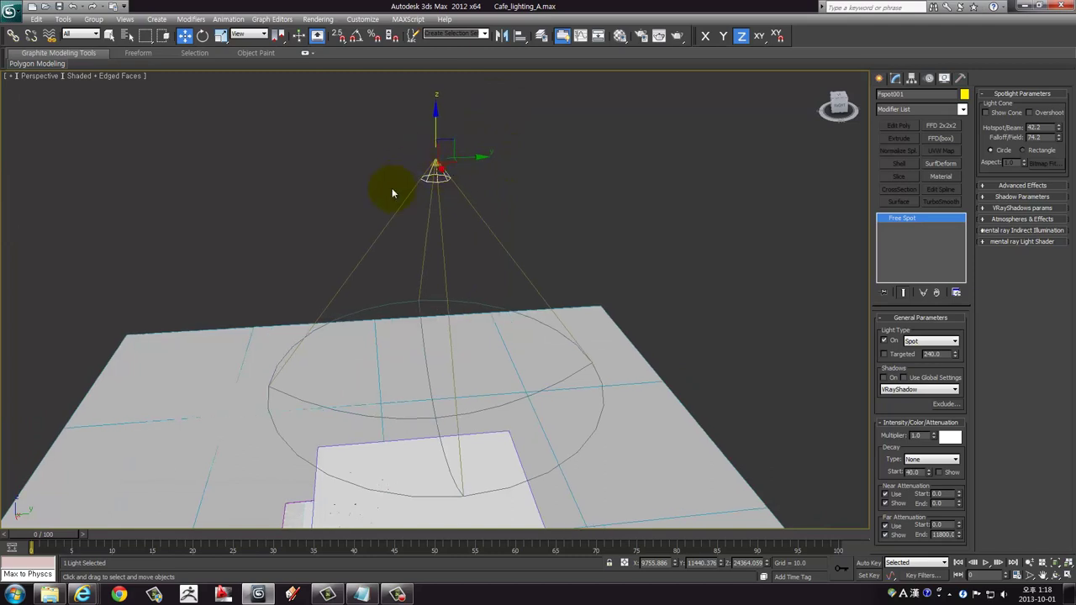
mouse_move(486, 203)
middle_mouse_down("alt")
mouse_move(562, 254)
mouse_move(689, 300)
mouse_move(505, 221)
mouse_move(522, 233)
mouse_move(497, 247)
mouse_move(434, 193)
middle_mouse_up("alt")
Set Fspot001's Falloff/Field to 69.1 while framing the cone in the Front view
key("alt+w")
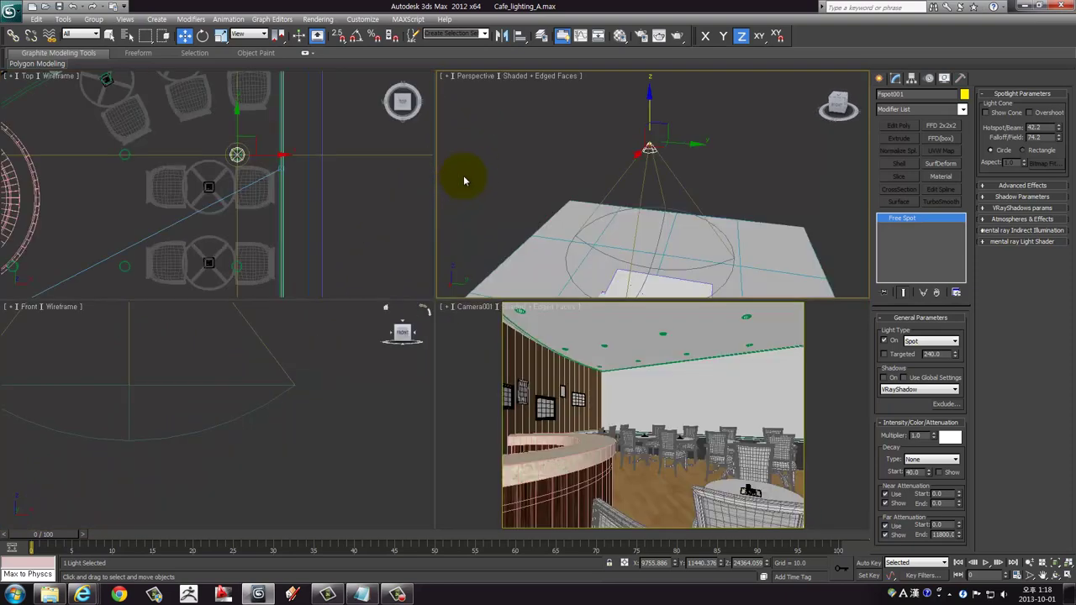
key("alt+w")
middle_click_drag(311, 325, 372, 421)
scroll(346, 378, "down", 3)
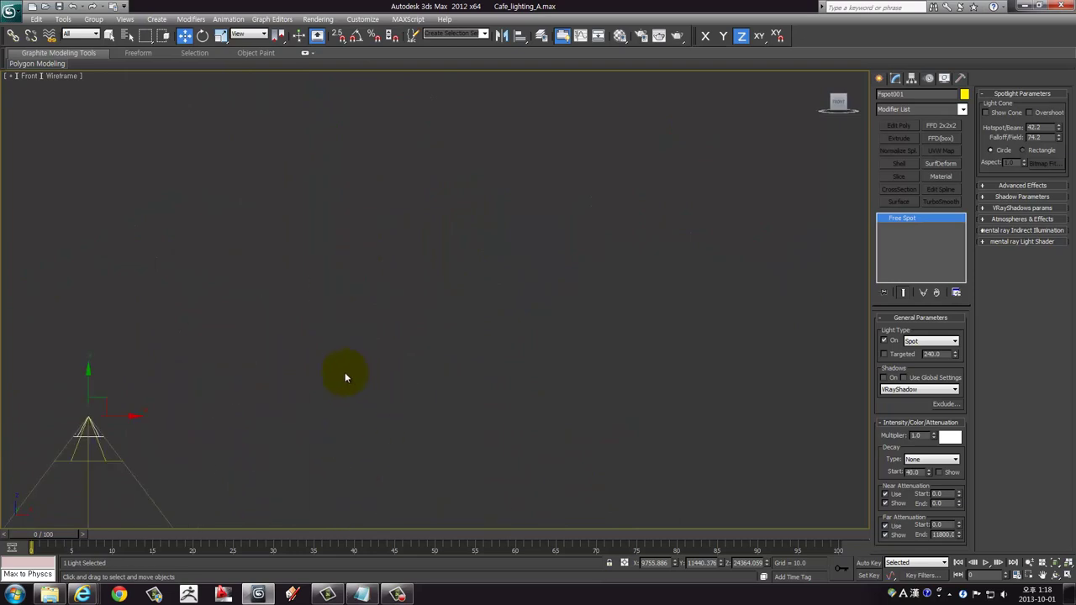
scroll(475, 295, "up", 3)
scroll(475, 290, "up", 3)
middle_click_drag(510, 288, 410, 326)
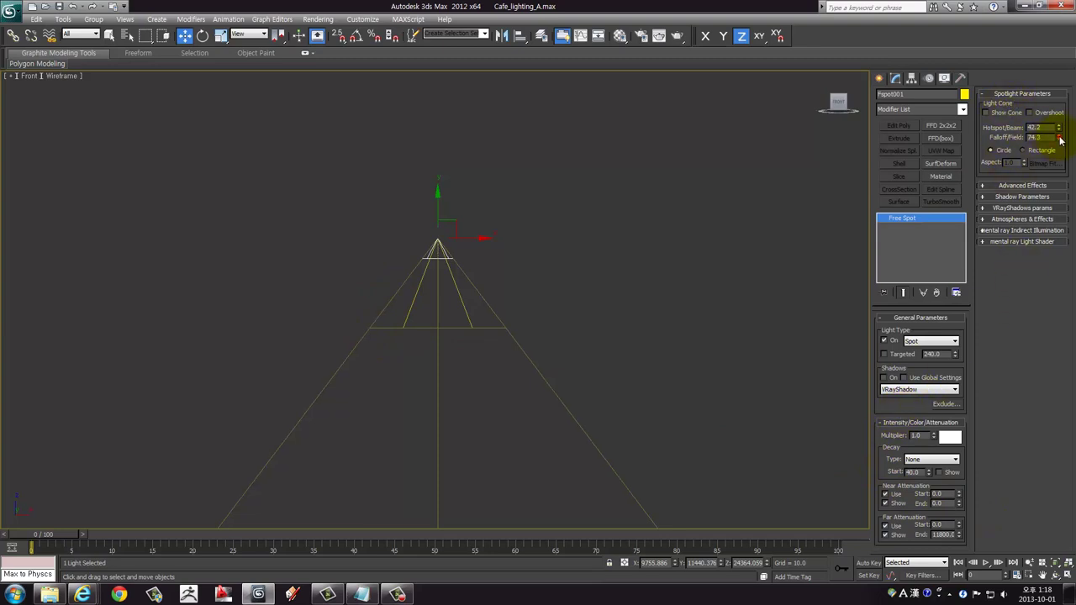
mouse_move(1060, 140)
left_mouse_down()
mouse_move(1036, 229)
mouse_move(989, 161)
left_mouse_up()
mouse_move(414, 301)
middle_mouse_down()
mouse_move(416, 199)
mouse_move(459, 159)
middle_mouse_up()
scroll(421, 296, "down", 4)
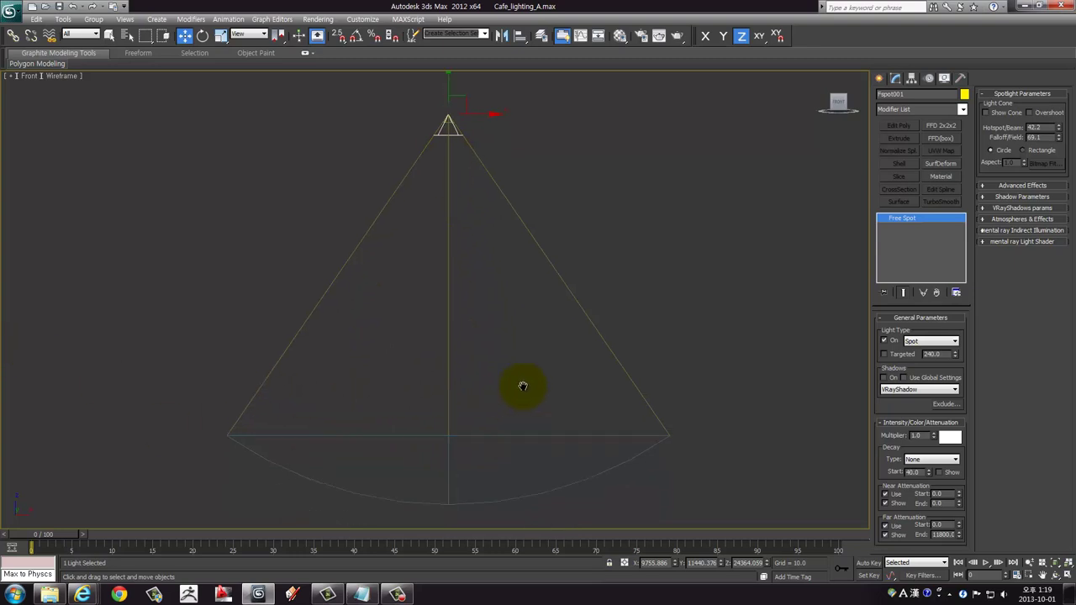
Lower the spot light in the Front view down to the café model
middle_click_drag(519, 384, 449, 141)
left_click_drag(463, 79, 451, 87)
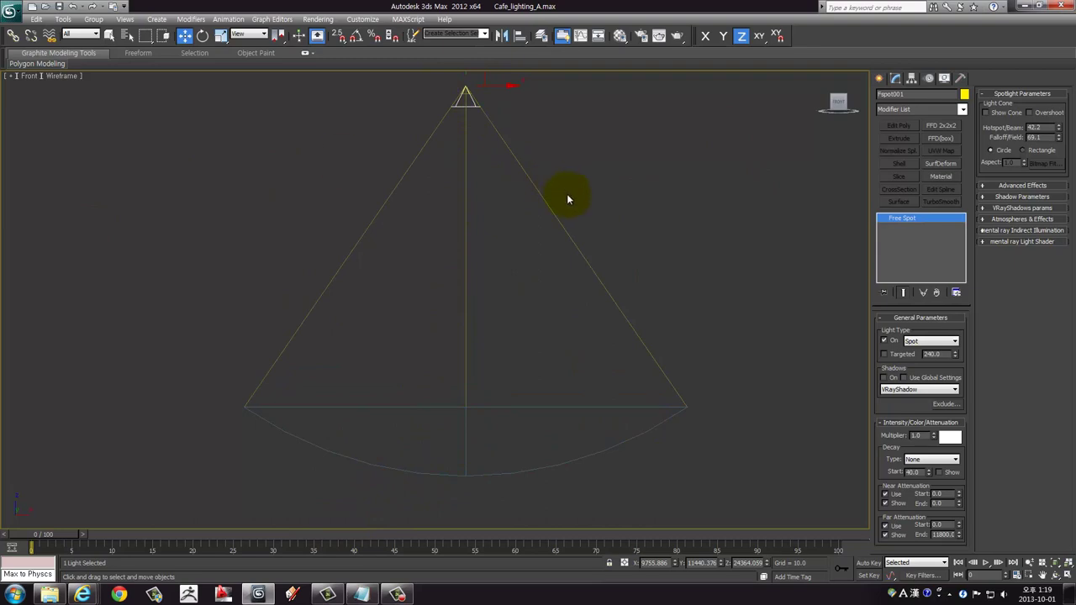
middle_click_drag(567, 197, 557, 210)
left_click_drag(369, 114, 368, 113)
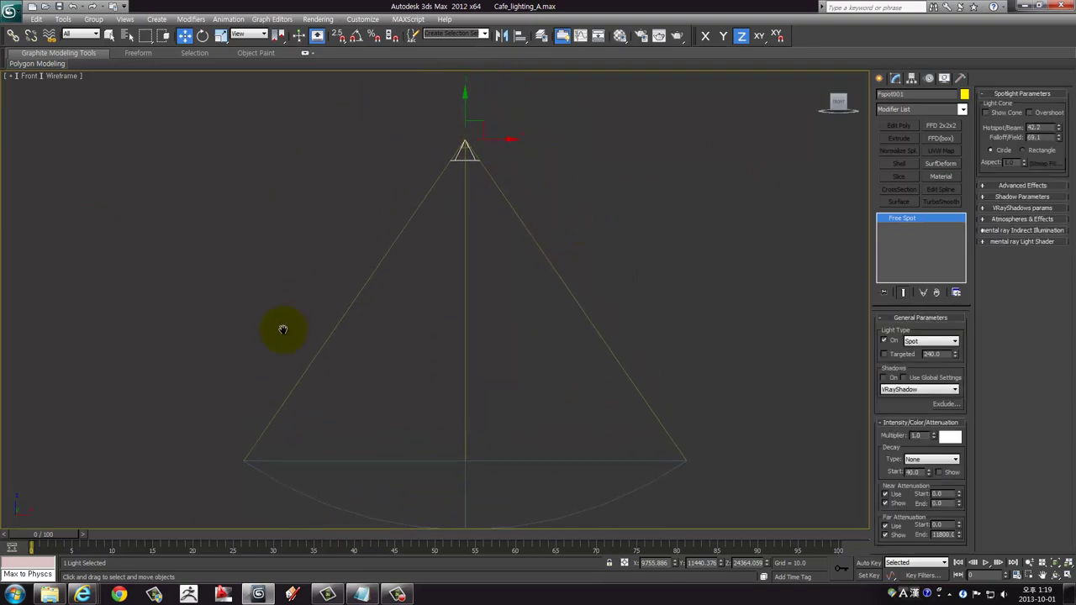
key("alt+w")
key("alt+w")
scroll(330, 330, "down", 3)
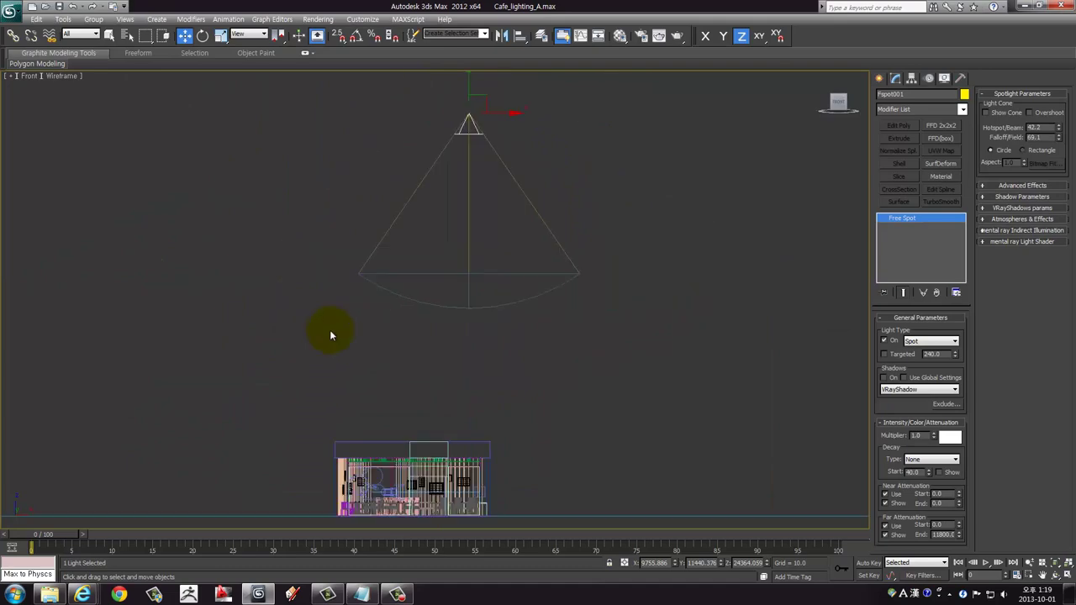
scroll(443, 303, "down", 3)
scroll(453, 228, "down", 1)
left_click_drag(465, 203, 443, 349)
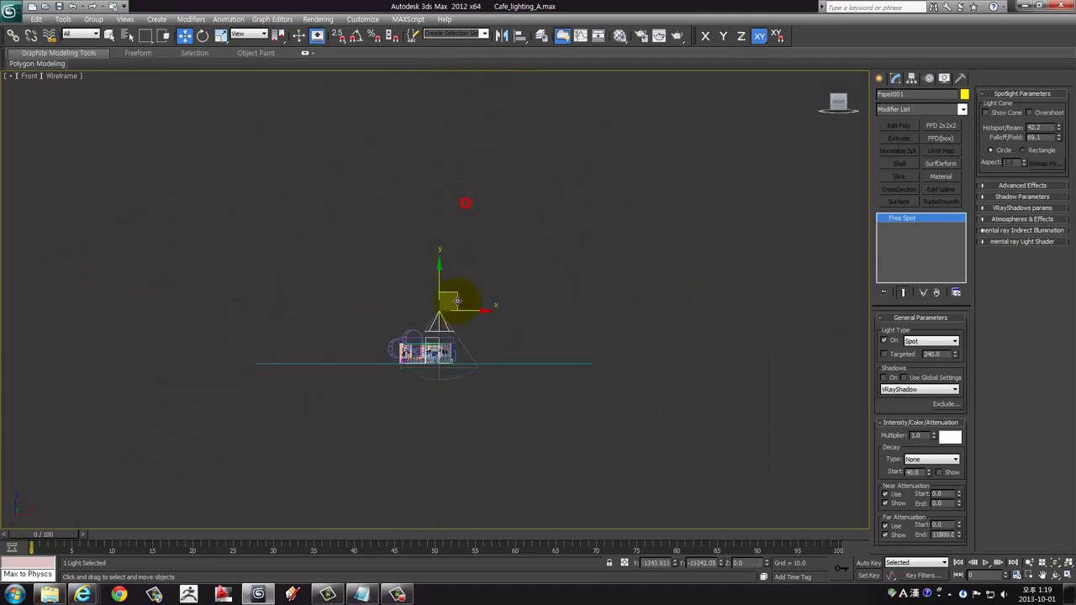
In the Top view, move the spot light right onto the floor plan beside a café table
key("alt+w")
key("alt+w")
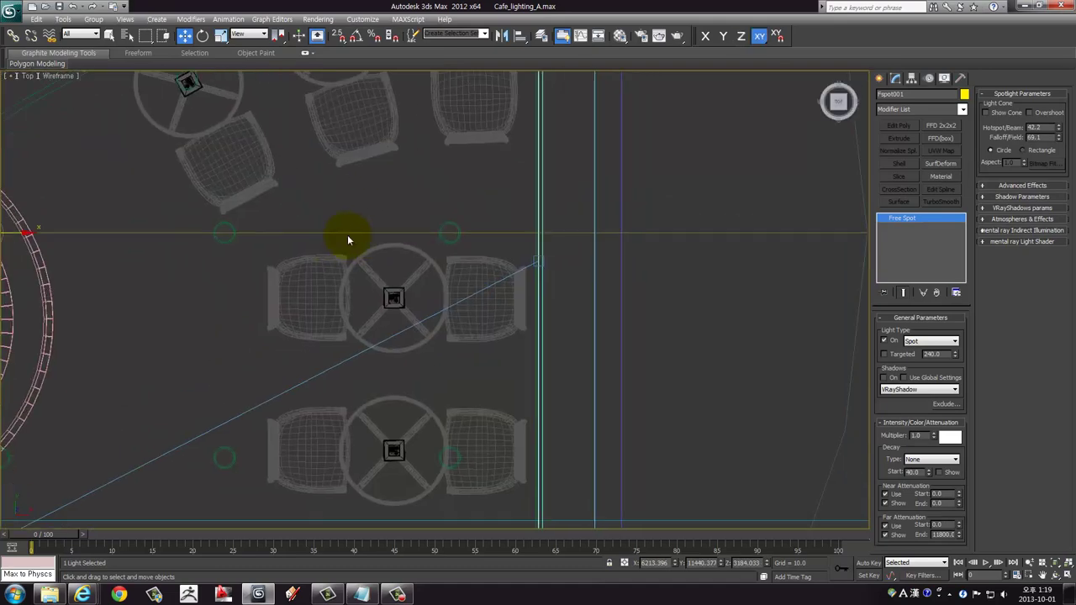
scroll(349, 238, "down", 5)
scroll(359, 269, "down", 2)
left_click_drag(354, 272, 469, 272)
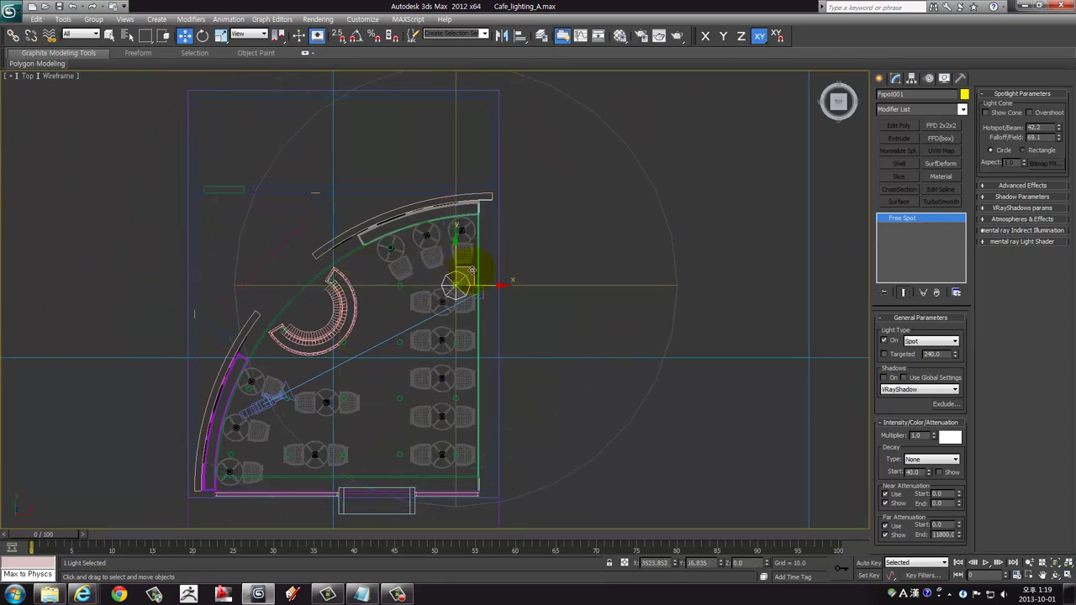
scroll(467, 274, "up", 1)
scroll(458, 283, "up", 4)
scroll(461, 286, "up", 3)
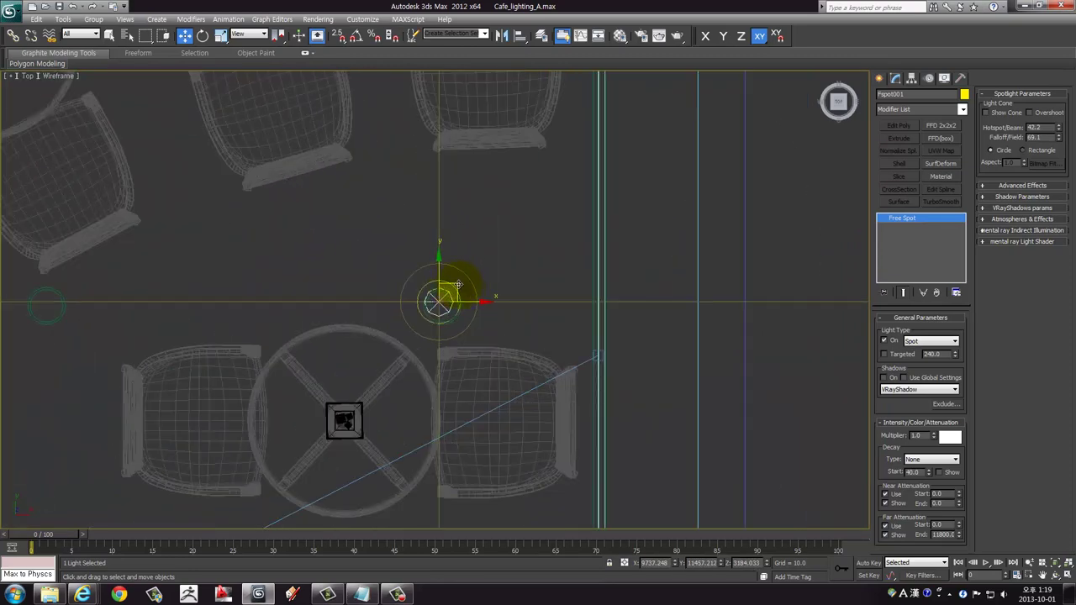
left_click_drag(458, 284, 463, 289)
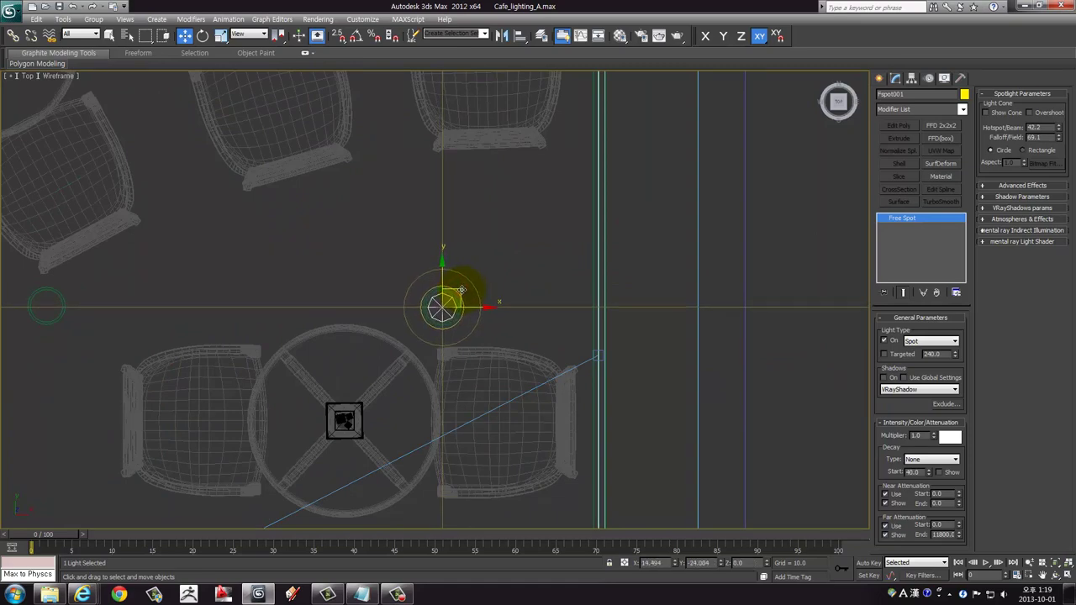
In the Front view, raise the spot light until it sits just below the ceiling
key("alt+w")
right_click(241, 427)
key("alt+w")
scroll(438, 271, "up", 1)
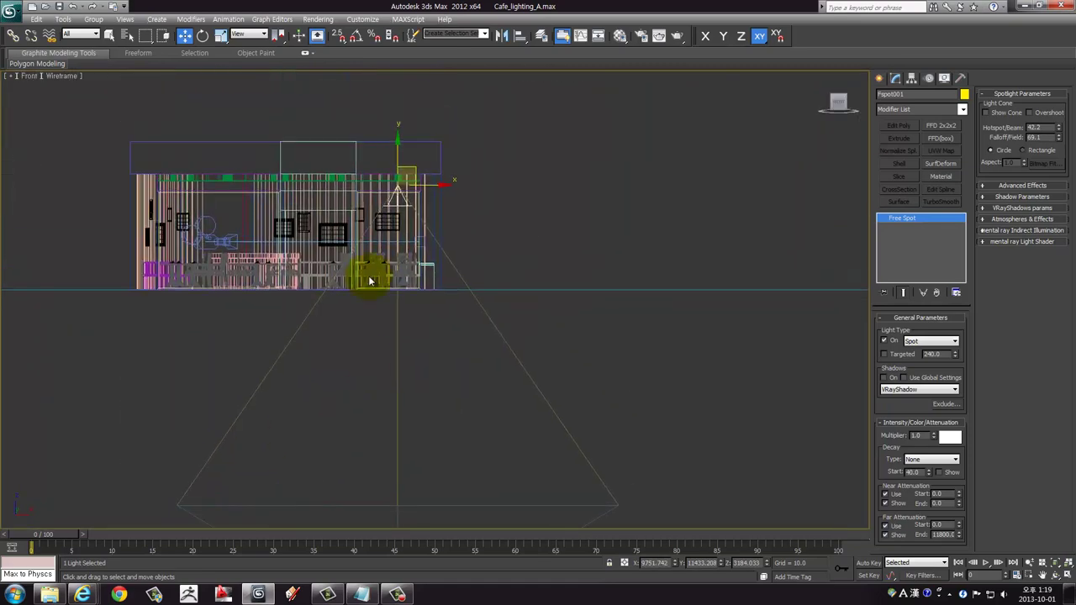
scroll(361, 259, "up", 1)
scroll(420, 336, "up", 4)
scroll(441, 345, "up", 2)
scroll(443, 345, "up", 1)
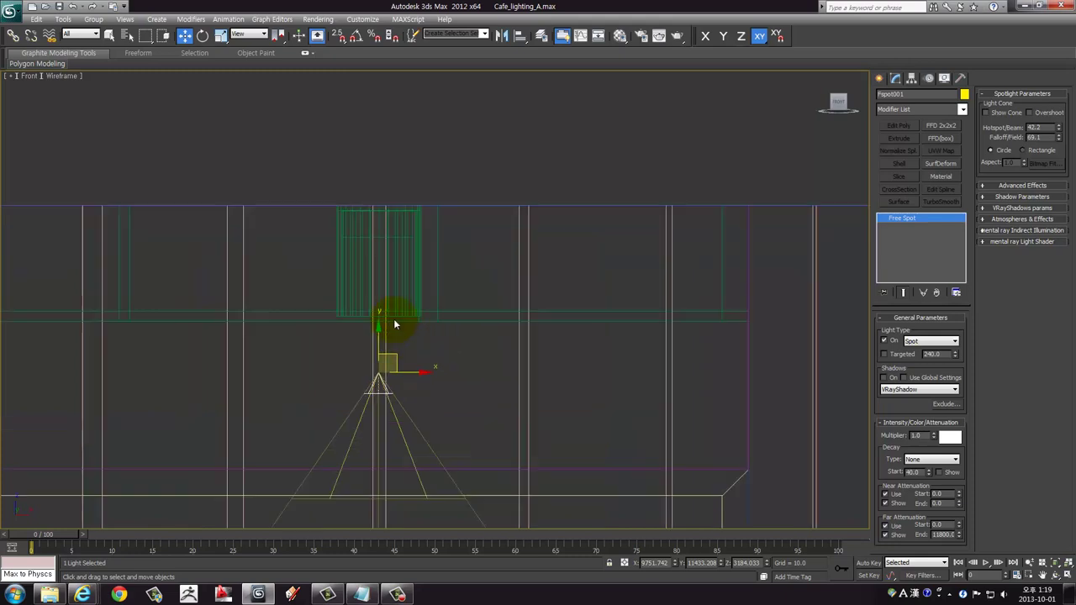
scroll(393, 319, "up", 1)
scroll(361, 344, "up", 1)
left_click_drag(373, 343, 377, 296)
middle_click_drag(392, 224, 427, 261)
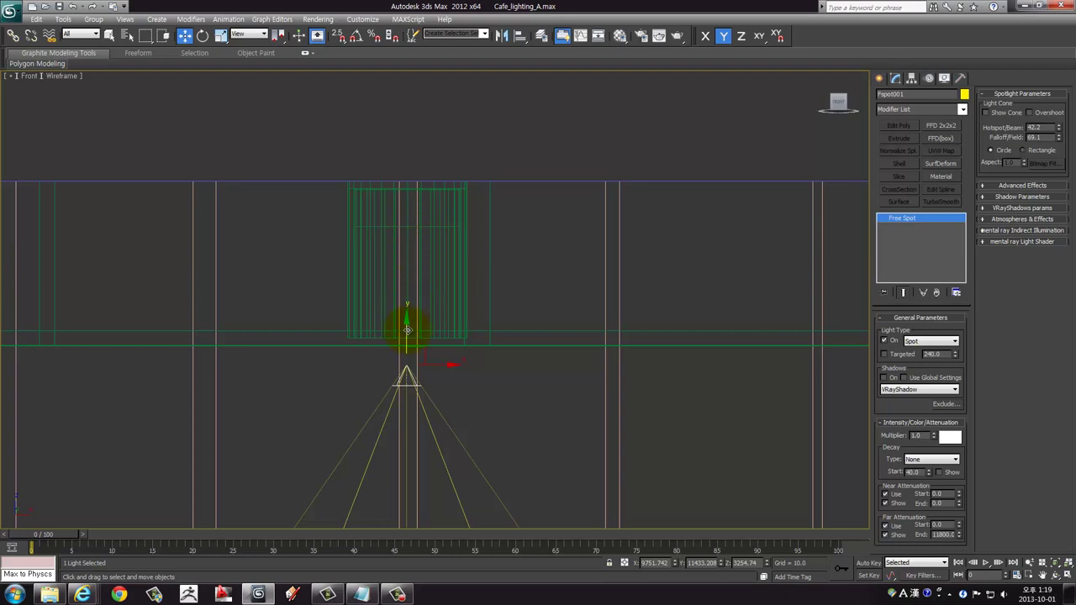
mouse_move(407, 329)
left_mouse_down()
mouse_move(407, 192)
mouse_move(415, 338)
mouse_move(405, 335)
left_mouse_up()
middle_click_drag(404, 335, 409, 306)
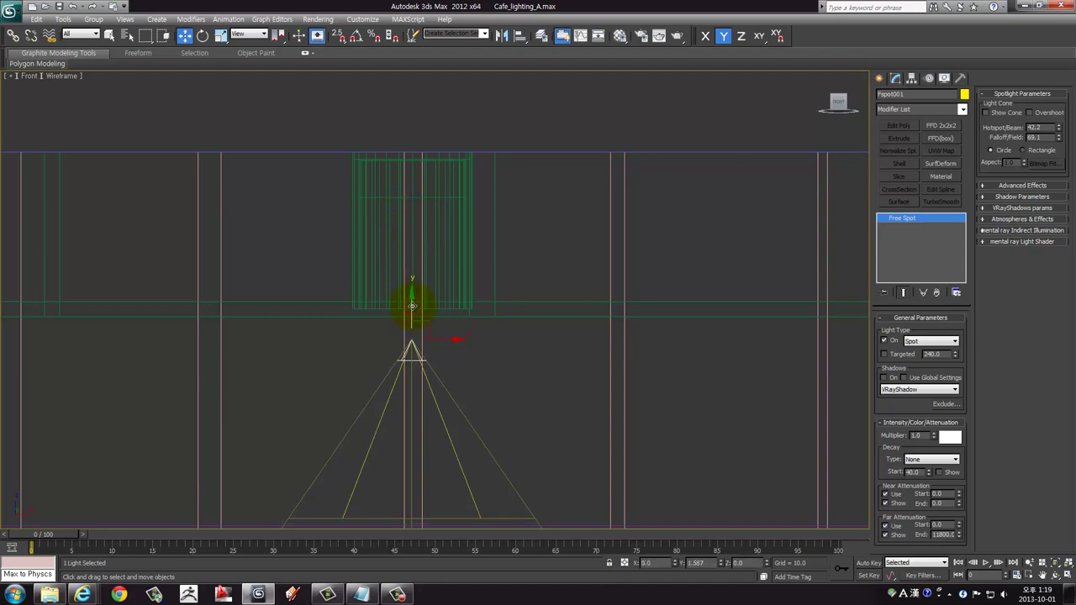
key("alt+w")
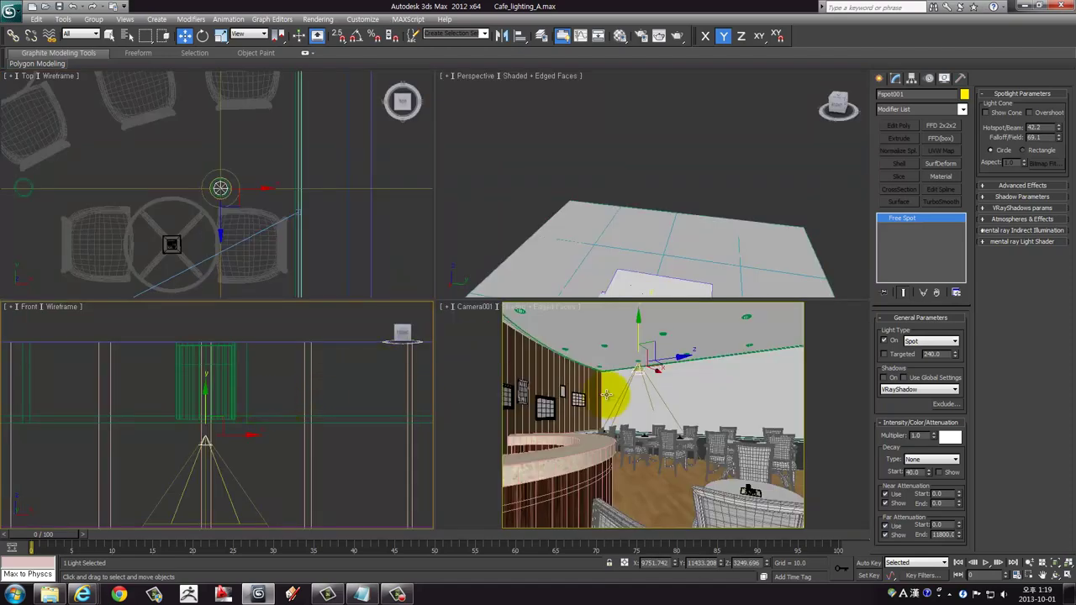
Maximize Camera001 and render it, then enable Shadows On for Fspot001
right_click(613, 396)
key("alt+w")
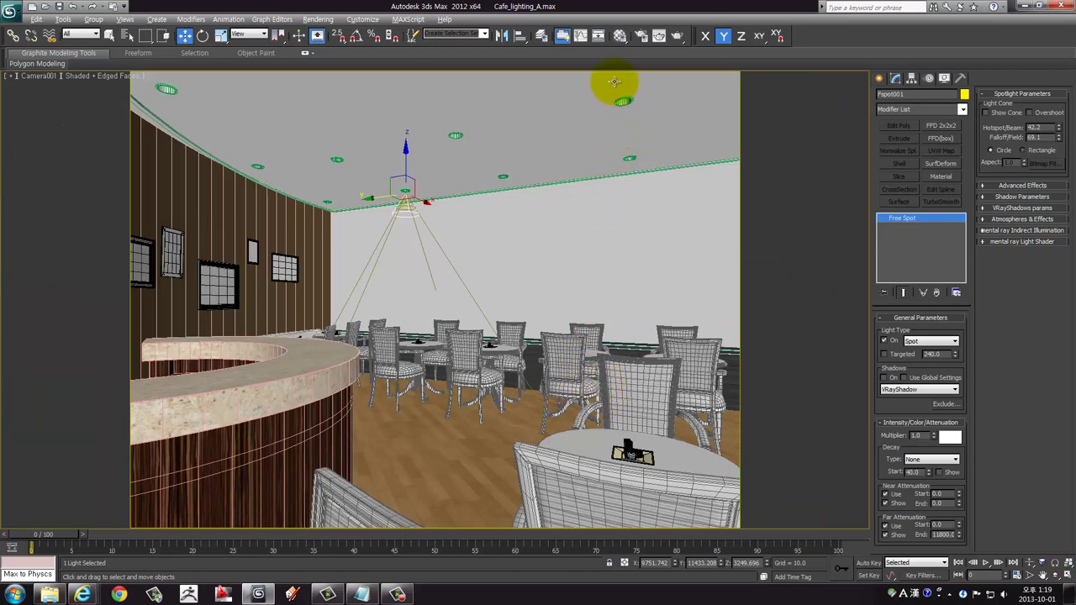
left_click(677, 36)
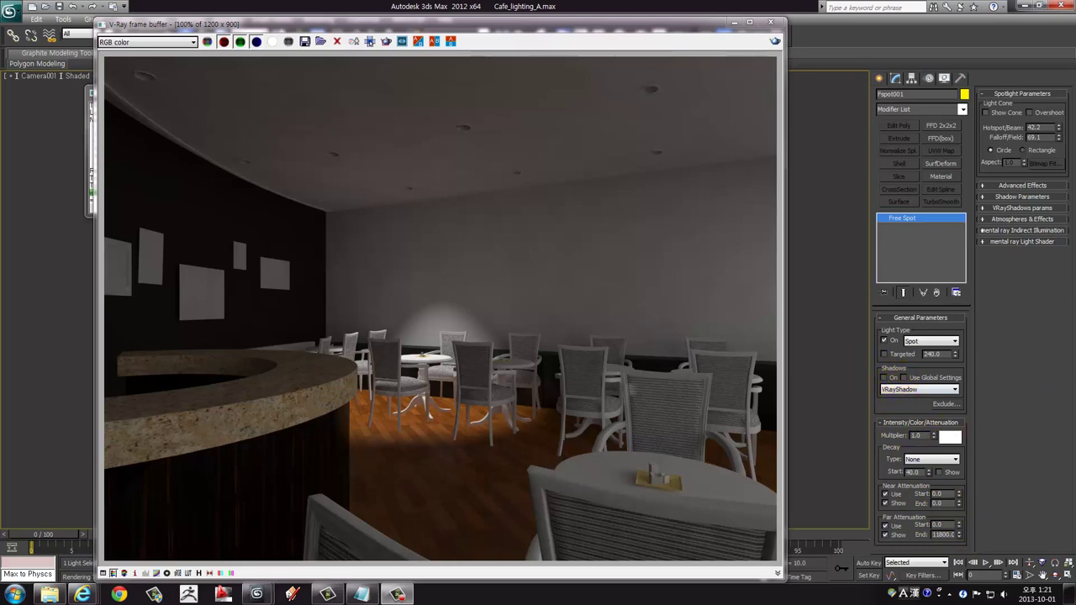
left_click(885, 378)
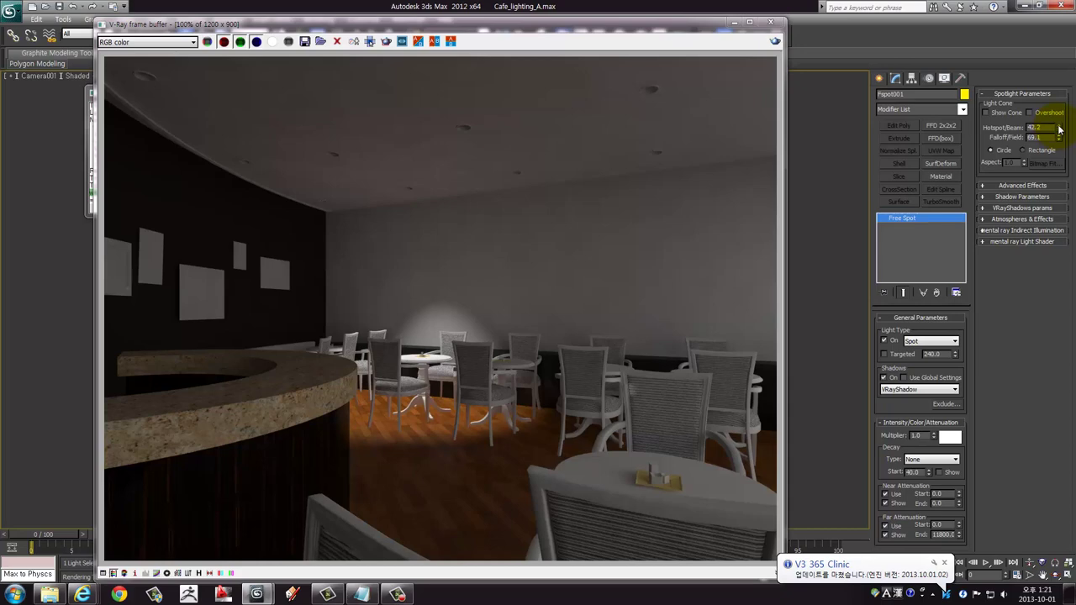
Widen Fspot001's hotspot to 119.0 and falloff to 121.0, then close the V-Ray frame buffer
left_click_drag(1059, 128, 1060, 114)
mouse_move(1059, 111)
left_mouse_down()
mouse_move(1064, 6)
mouse_move(1057, 569)
mouse_move(1054, 353)
left_mouse_up()
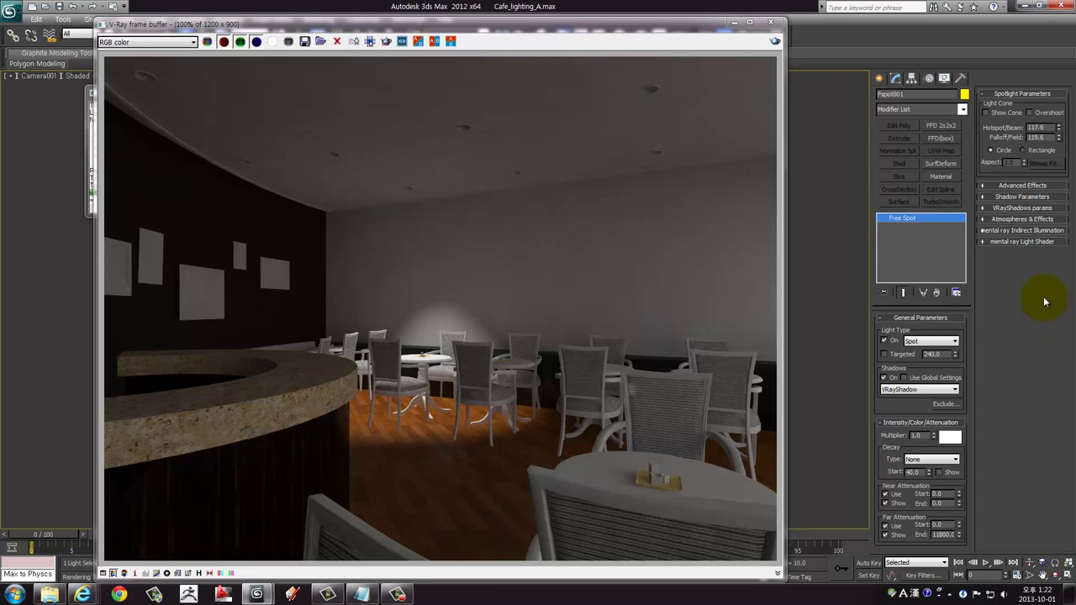
left_click_drag(1043, 301, 1044, 294)
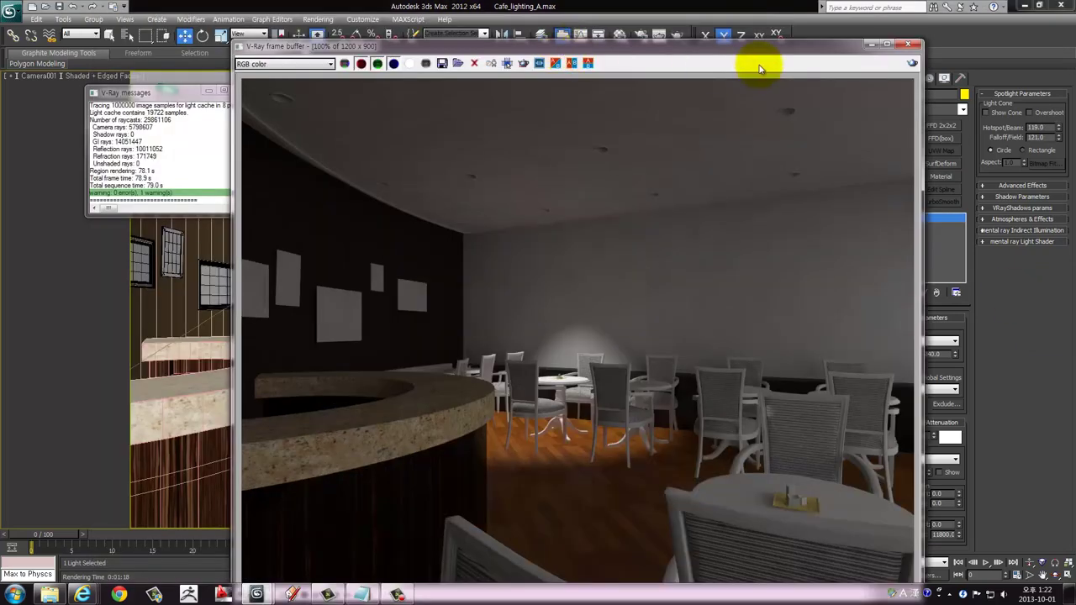
left_click(906, 44)
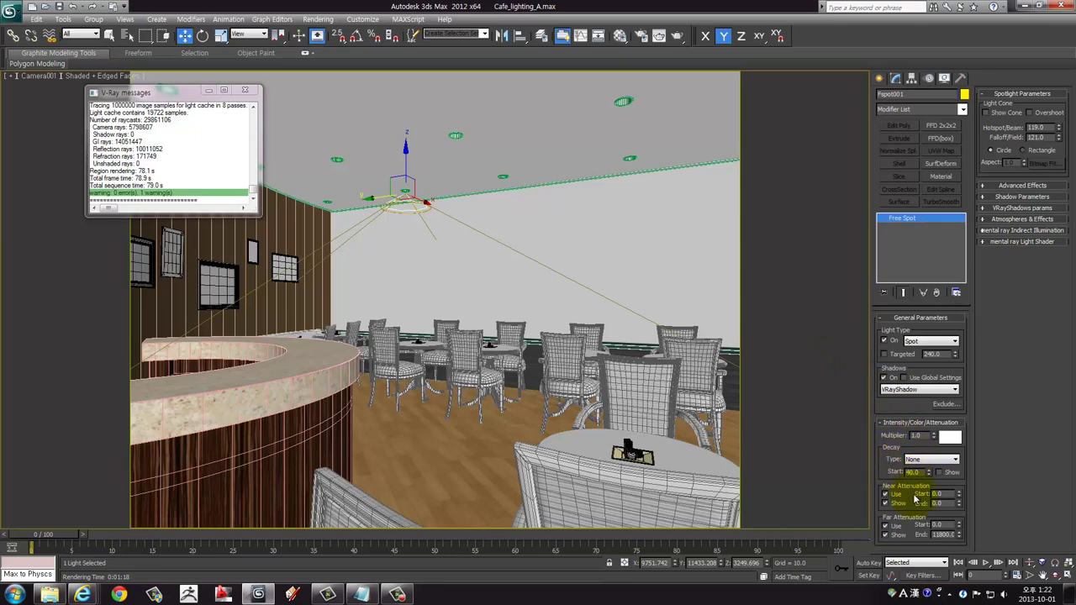
Set the spot light's Far Attenuation End to 7000
left_click(942, 535)
type("7000")
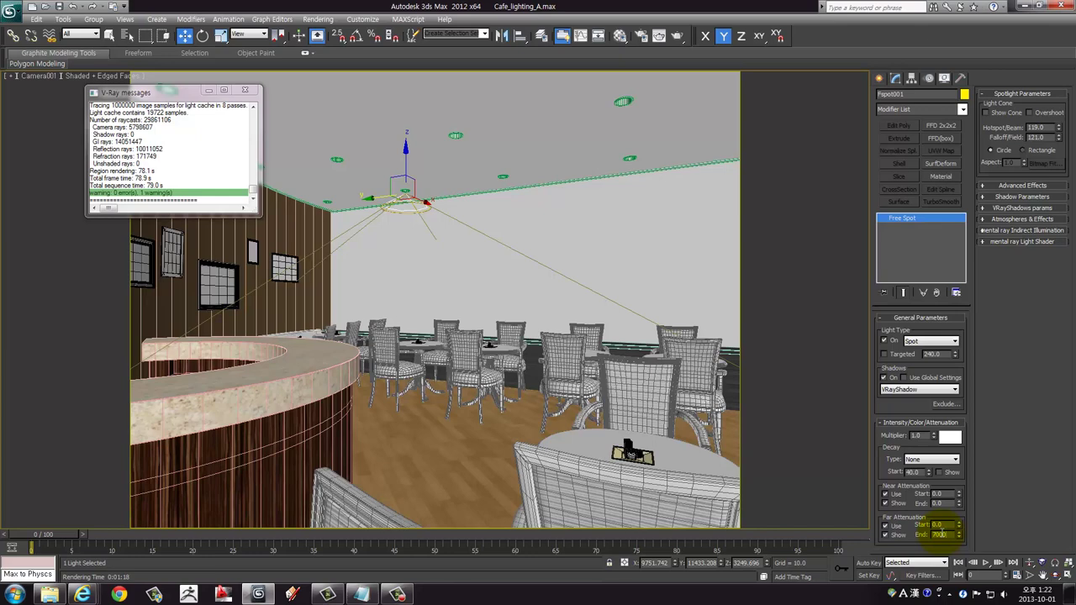
key("Return")
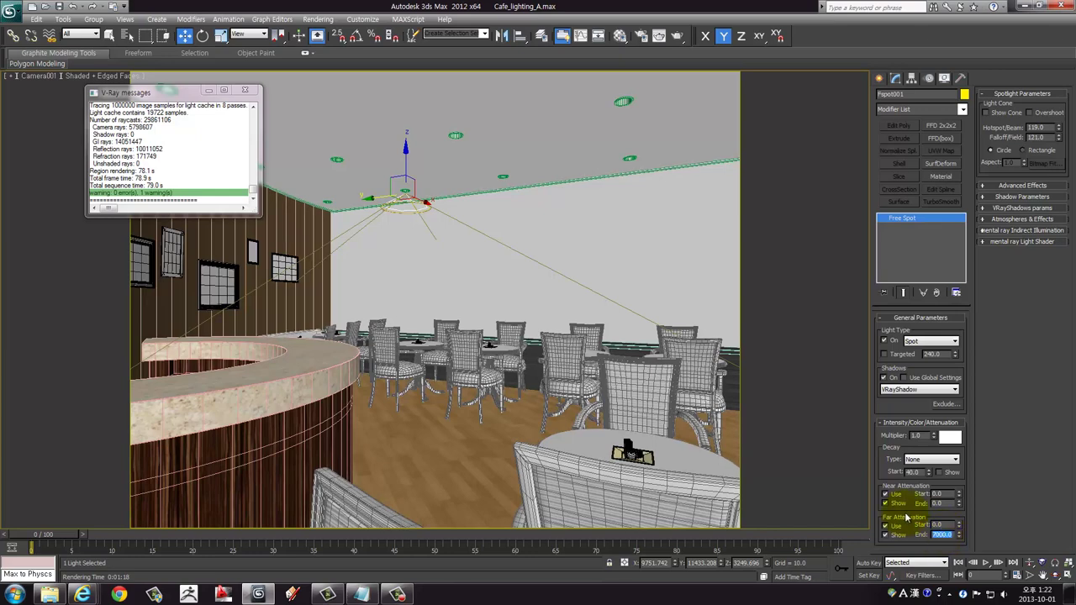
Enable VRayShadows area shadows with U, V and W size 100, then render again
left_click(1017, 208)
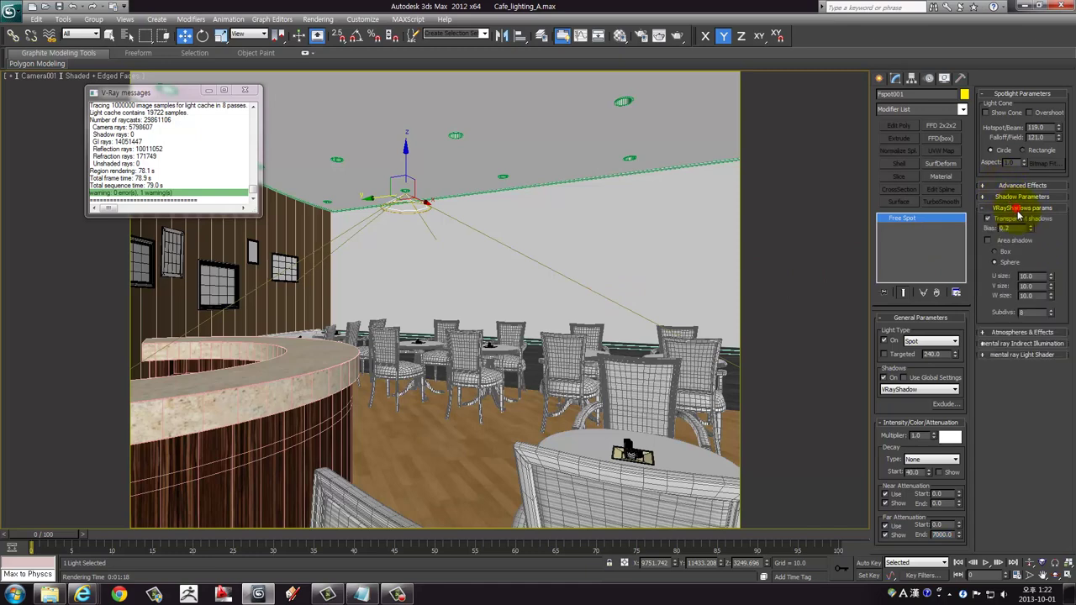
left_click(990, 241)
double_click(1035, 276)
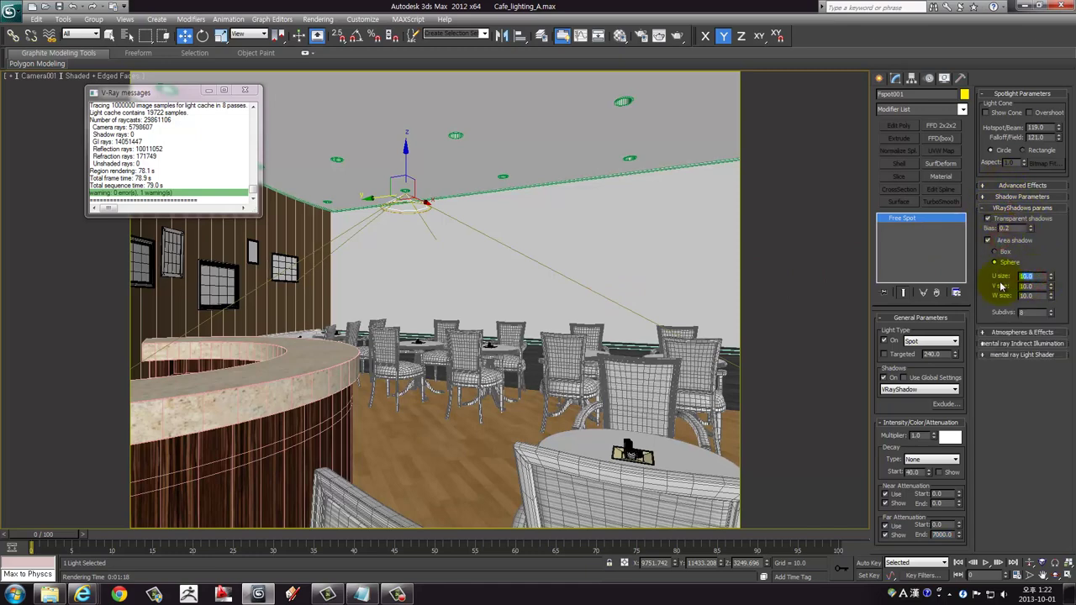
type("1")
double_click(1034, 286)
type("1")
key("Return")
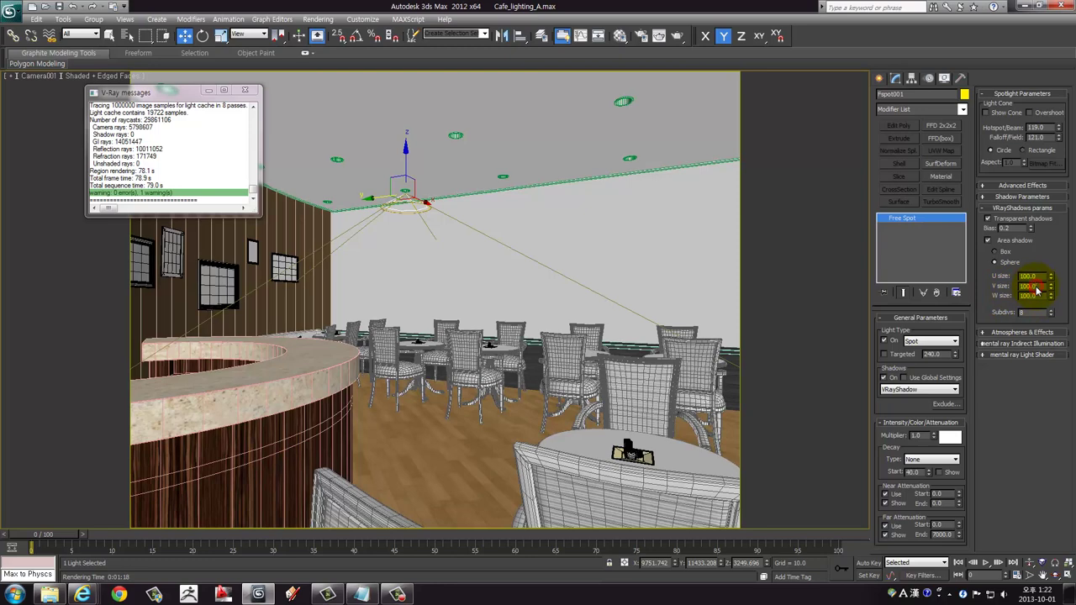
left_click(255, 91)
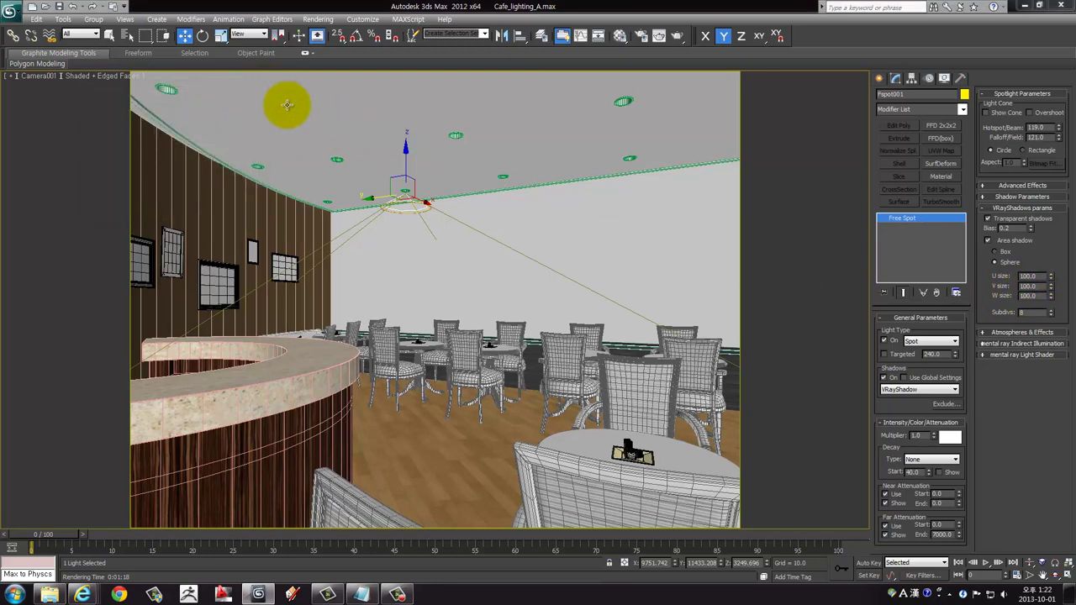
left_click(678, 37)
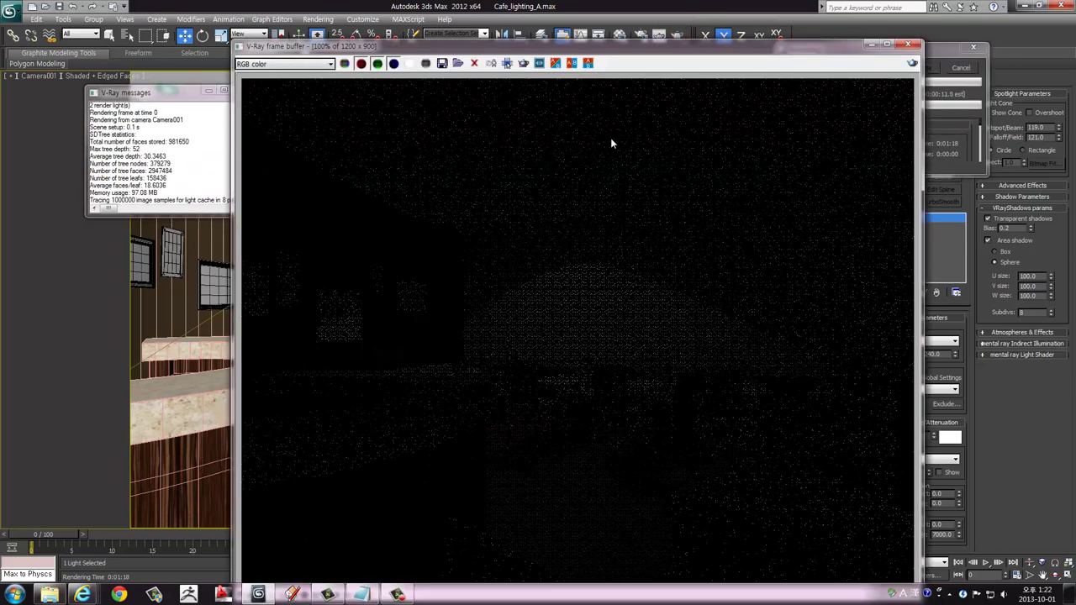
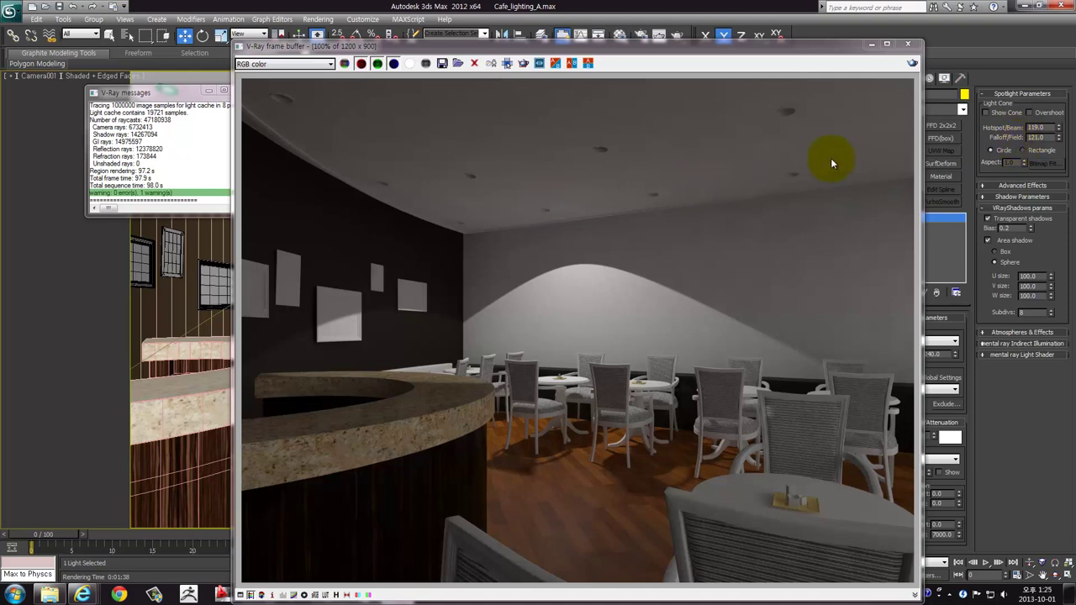
Close the finished render, maximize the Front view and reposition Fspot001 vertically
left_click(911, 45)
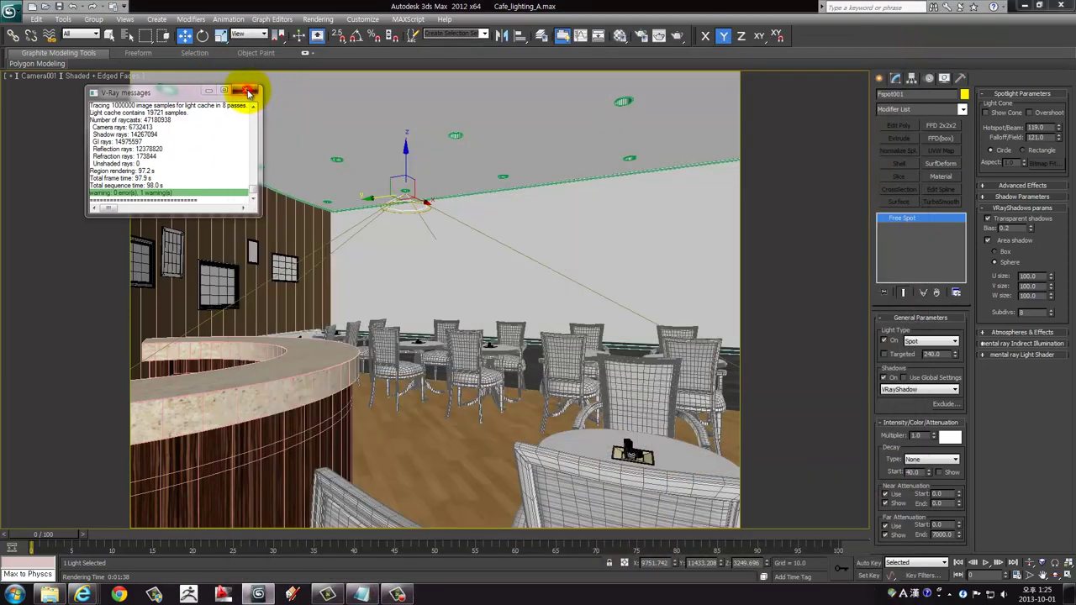
left_click(249, 92)
key("alt+w")
right_click(132, 399)
key("alt+w")
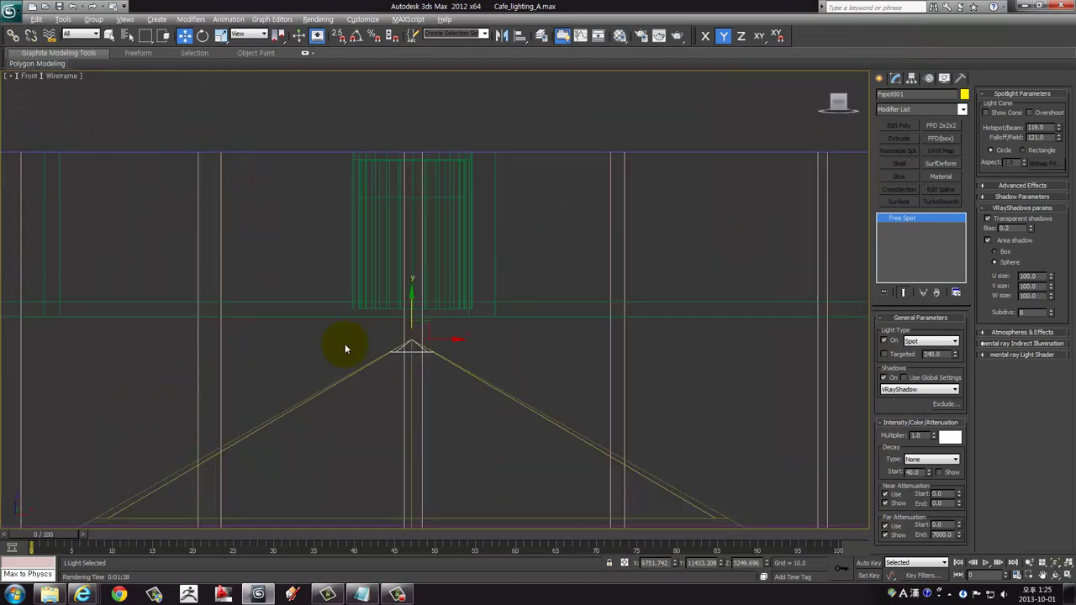
scroll(345, 349, "down", 2)
left_click_drag(361, 336, 361, 255)
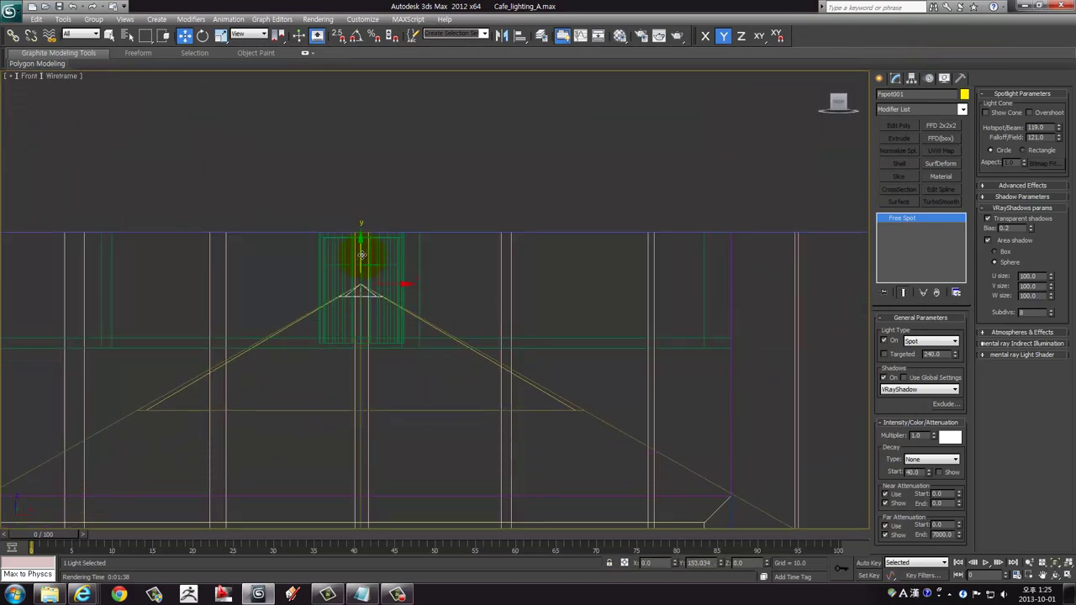
middle_click_drag(446, 329, 459, 219)
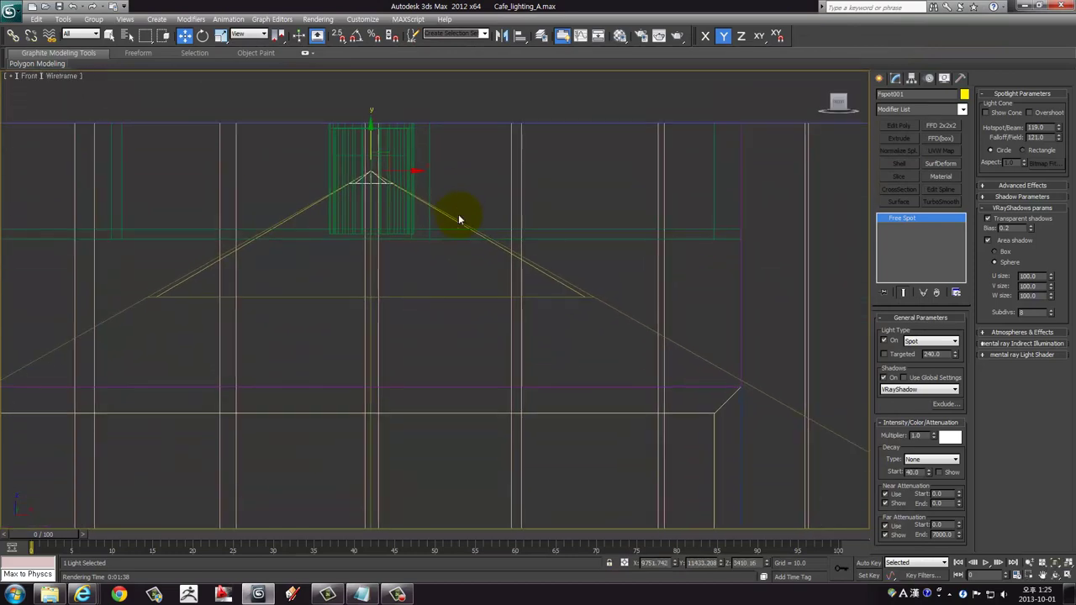
middle_click_drag(376, 143, 377, 163)
left_click_drag(378, 163, 382, 188)
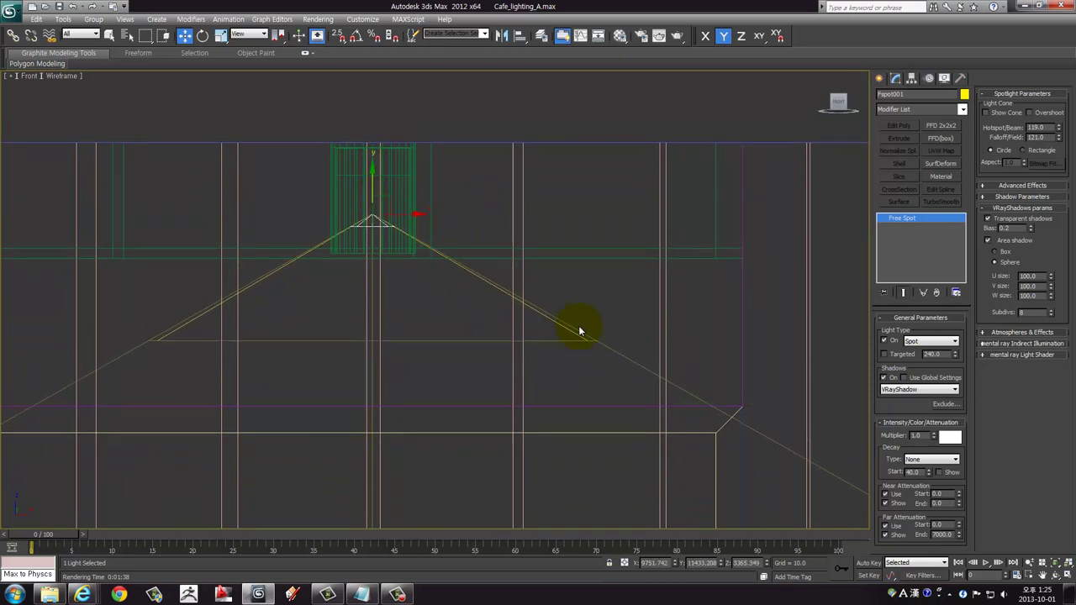
middle_click_drag(578, 326, 530, 224)
scroll(612, 281, "down", 2)
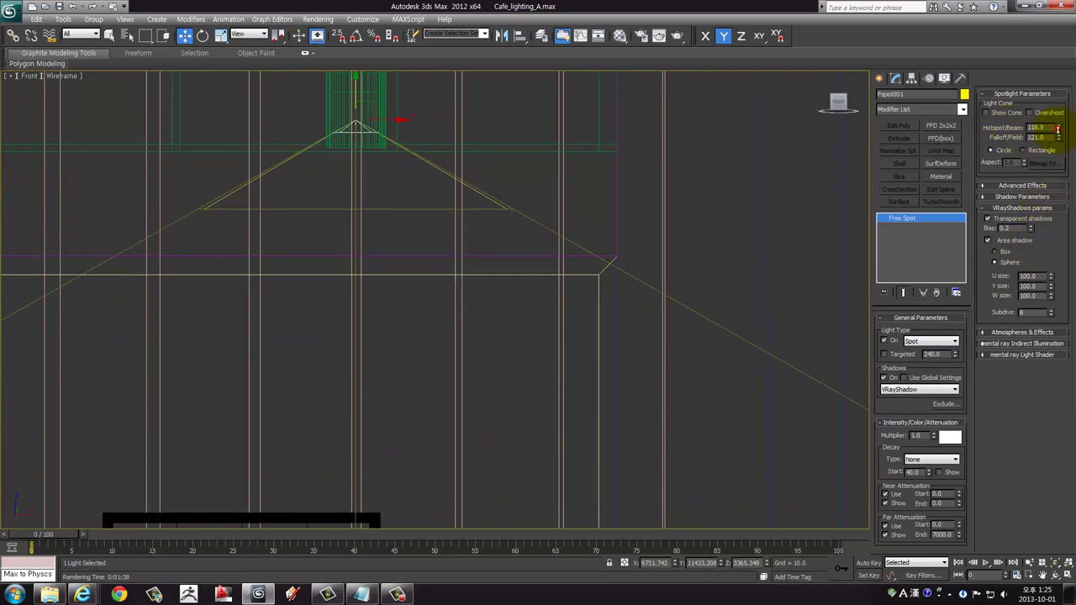
Narrow the spotlight's hotspot to 57.3 and falloff to 119.1, fine-tuning its height
left_click_drag(1058, 128, 1036, 364)
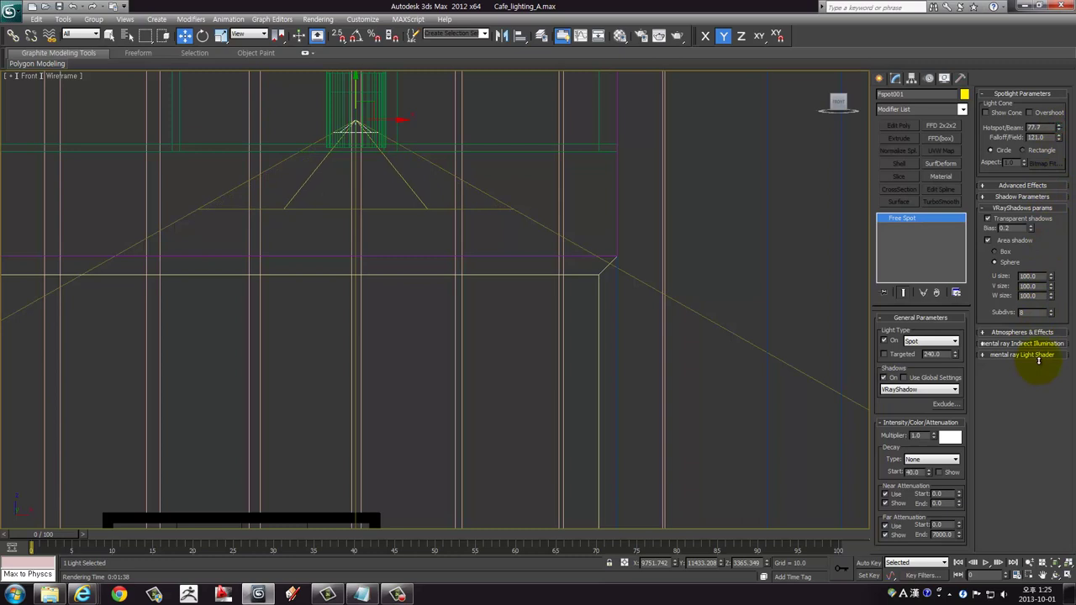
left_click_drag(1039, 360, 949, 420)
middle_click_drag(308, 168, 328, 248)
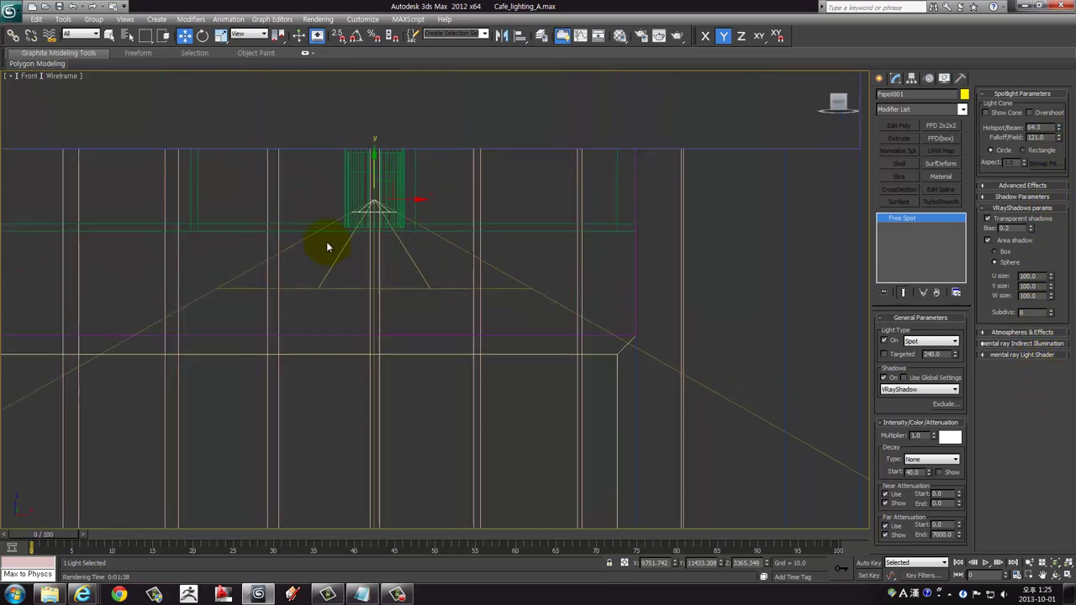
left_click_drag(376, 169, 375, 165)
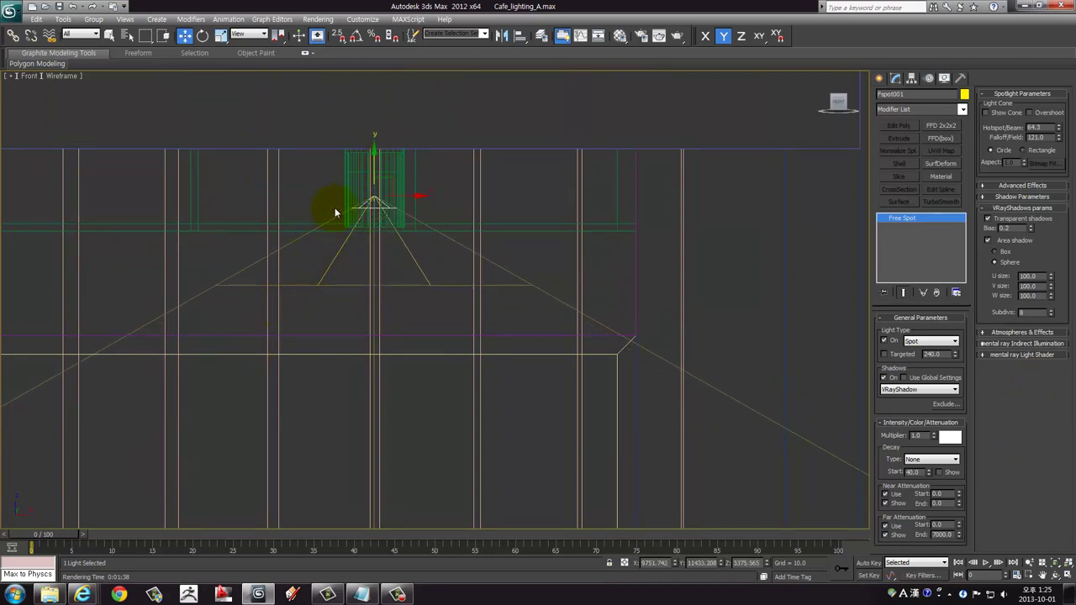
left_click_drag(374, 160, 378, 171)
middle_click_drag(420, 218, 420, 211)
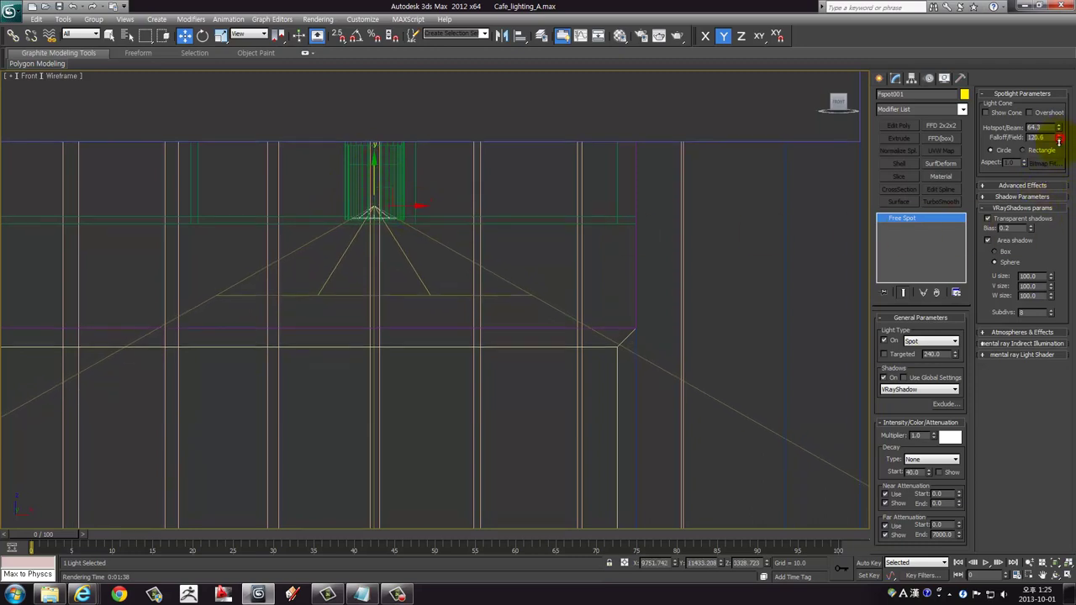
left_click_drag(1058, 141, 1058, 149)
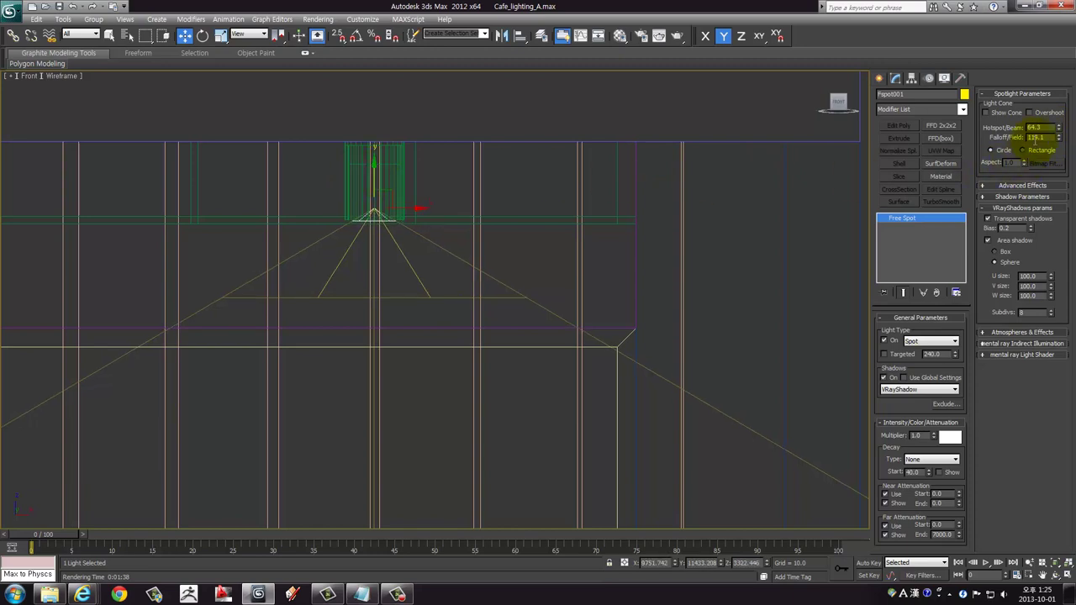
left_click_drag(1059, 130, 1051, 172)
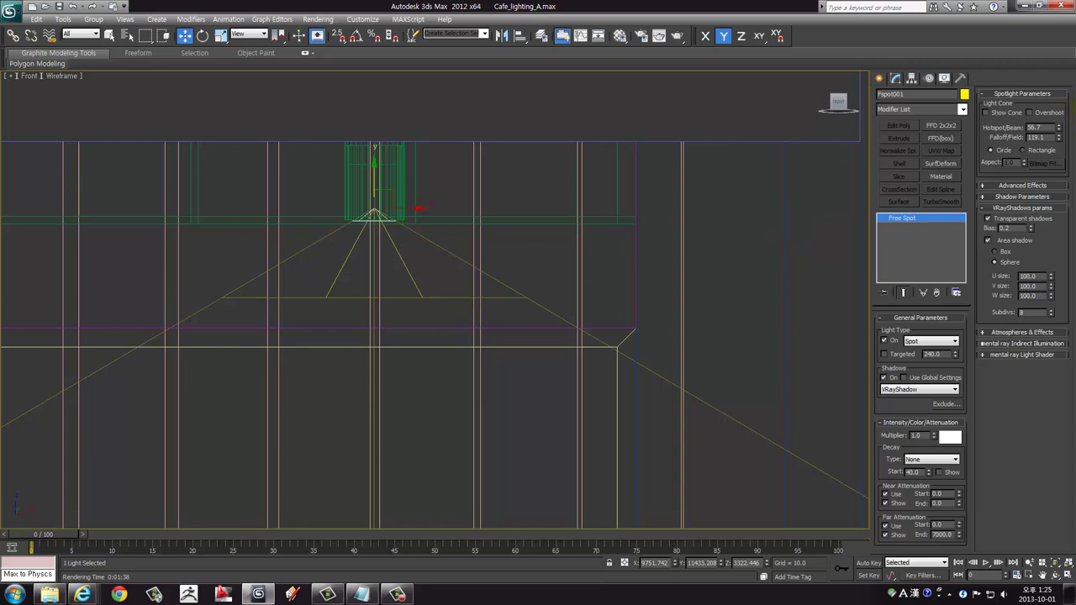
Shorten the spotlight's Far Attenuation End to 5250
middle_click_drag(522, 375, 543, 249)
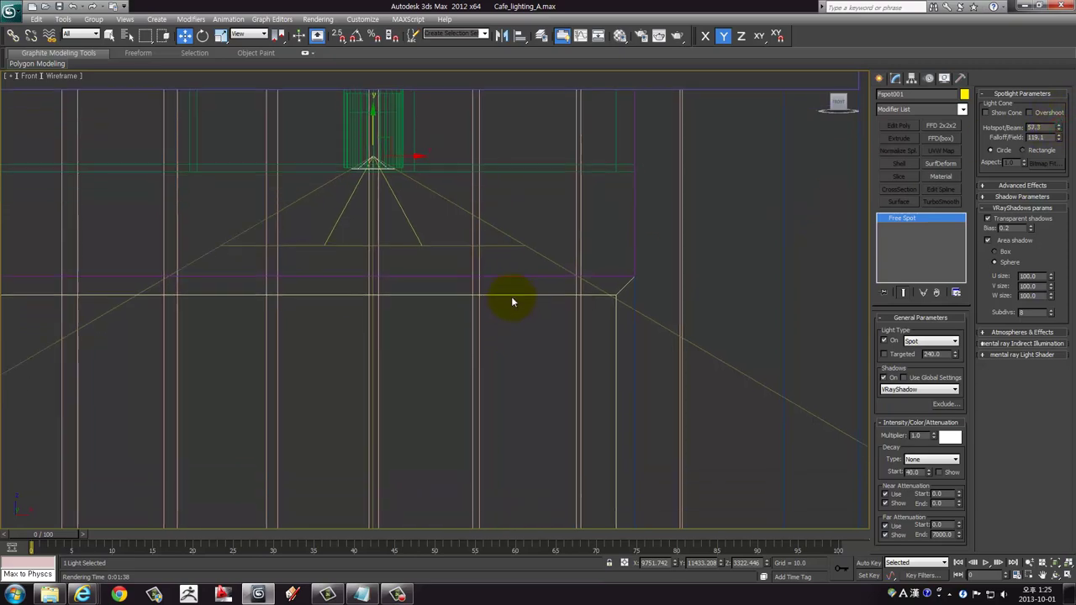
middle_click_drag(509, 311, 505, 283)
scroll(502, 298, "down", 4)
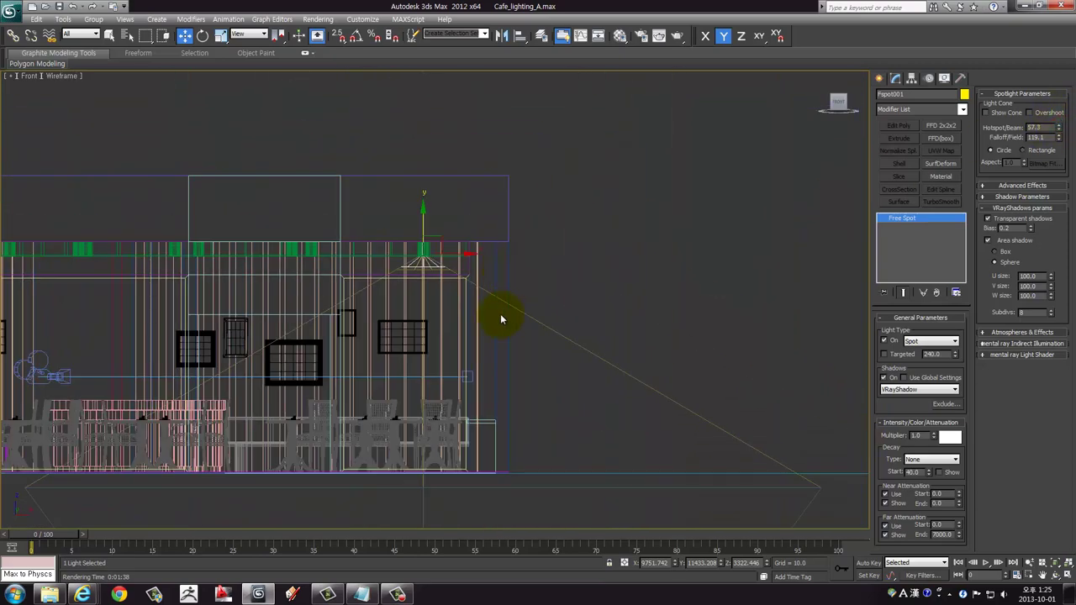
scroll(432, 252, "up", 1)
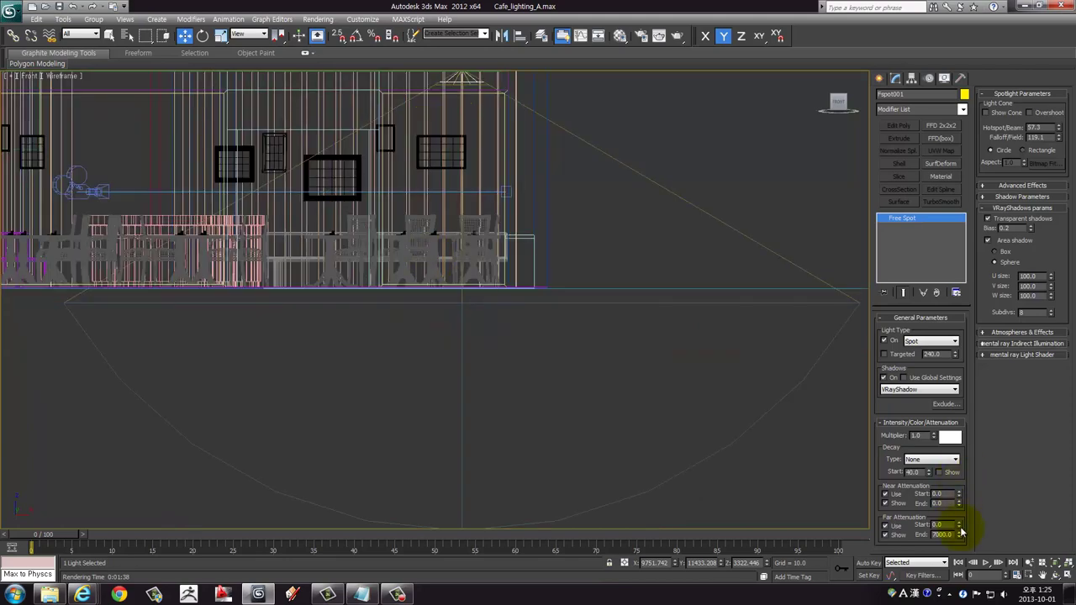
left_click_drag(961, 541, 961, 550)
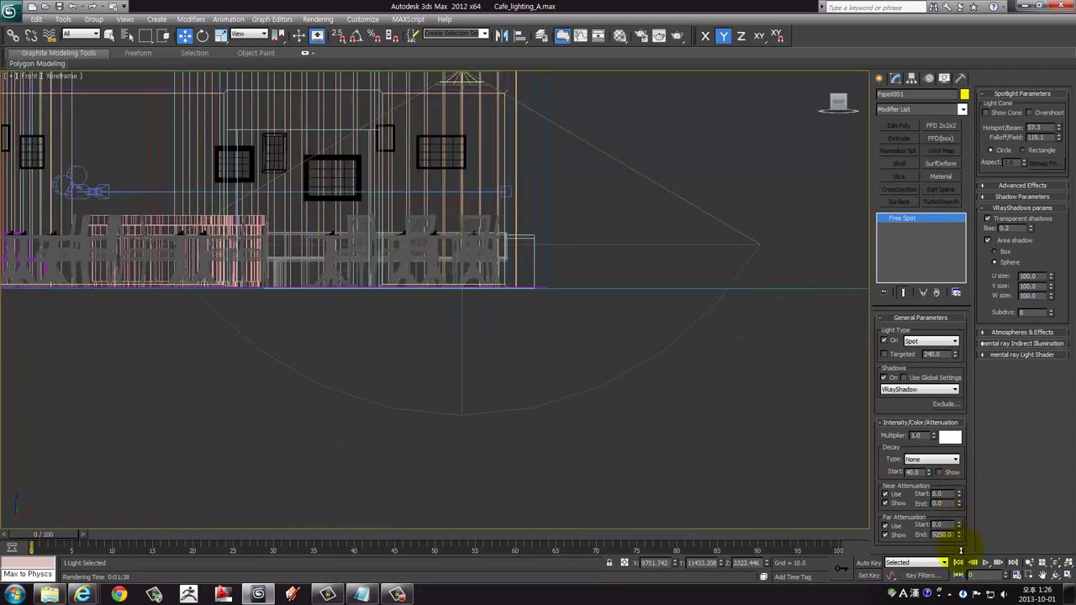
middle_click_drag(523, 235, 524, 269)
In a maximized Top view, Shift-drag instanced spotlight copies down over the next tables
key("alt+w")
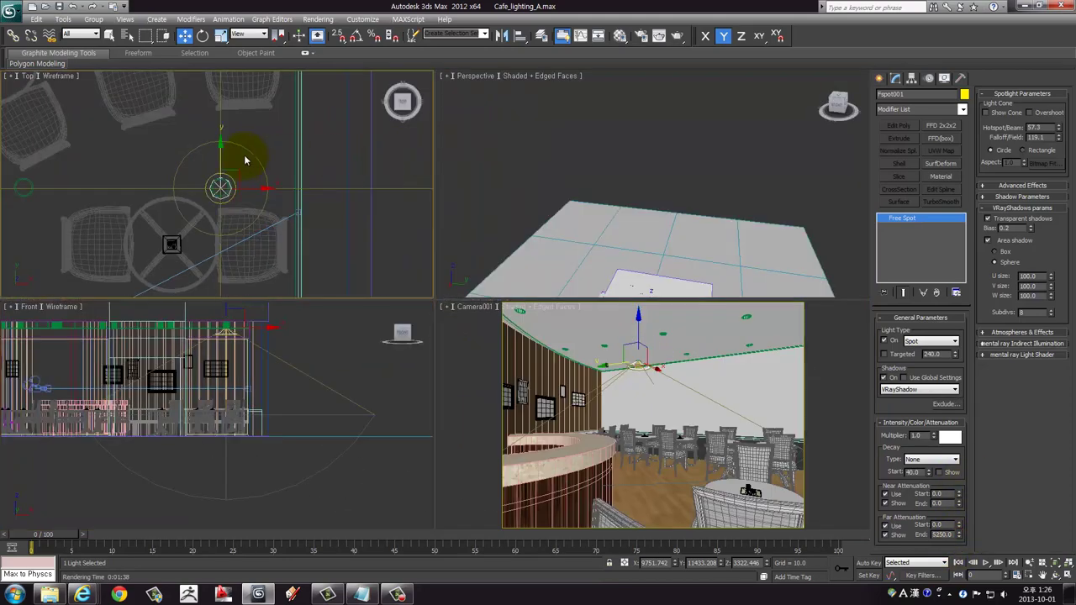
middle_click(228, 180)
key("alt+w")
scroll(457, 242, "down", 3)
scroll(444, 233, "down", 1)
middle_click_drag(444, 233, 430, 254)
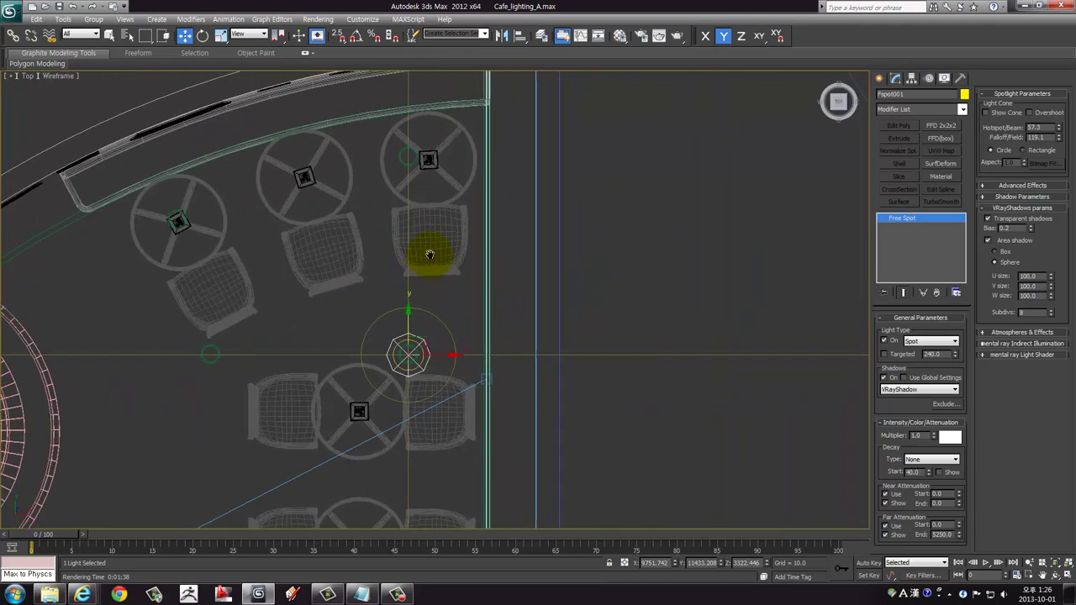
middle_click_drag(424, 291, 436, 126)
left_click_drag(422, 132, 487, 327, "shift")
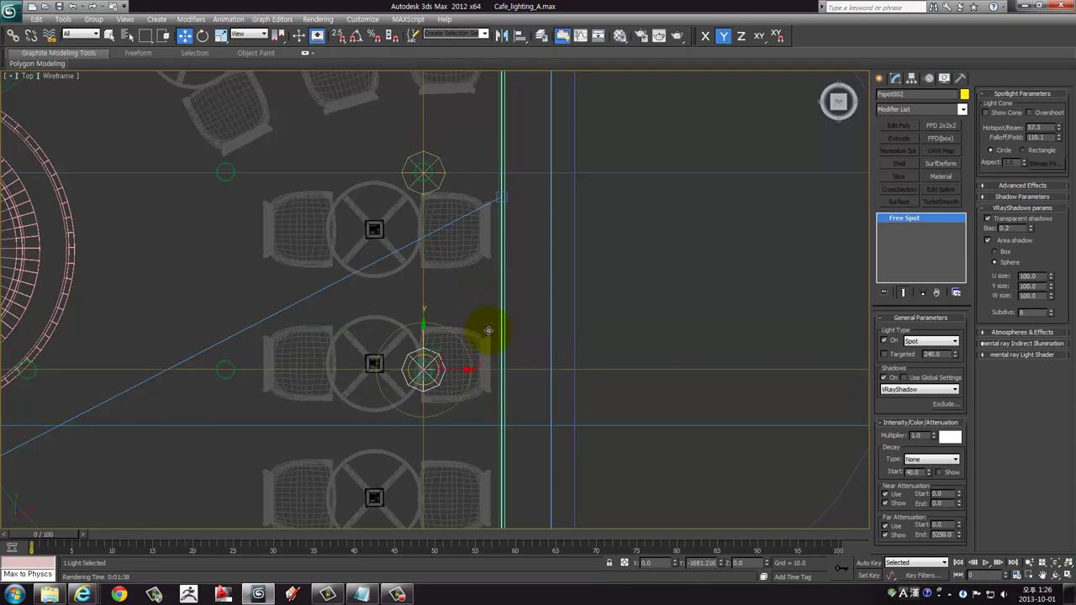
left_click_drag(487, 327, 488, 328, "shift")
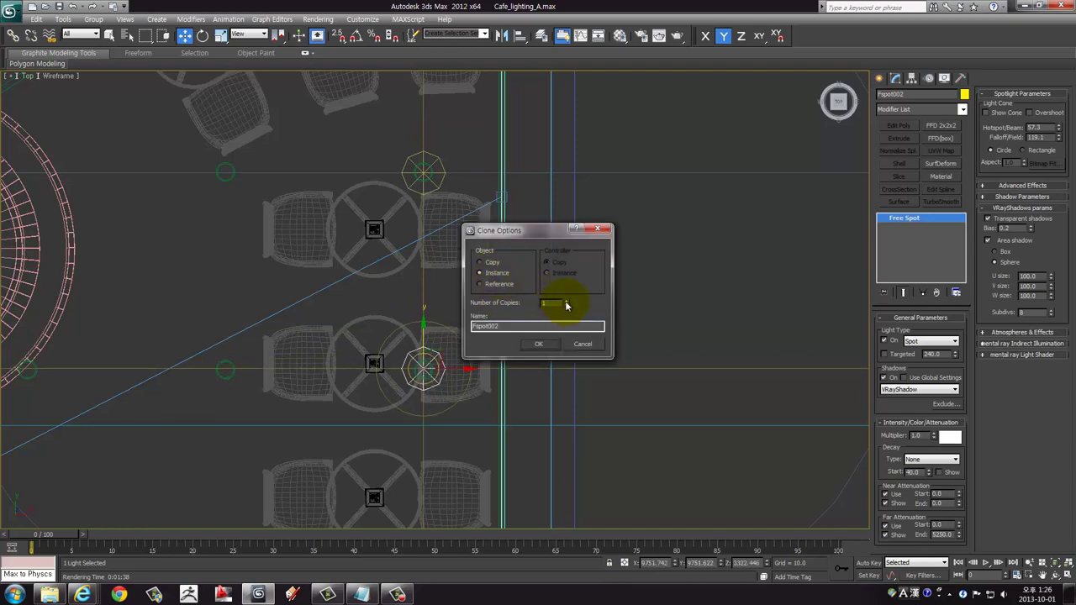
left_click(539, 344)
mouse_move(511, 384)
middle_mouse_down()
mouse_move(492, 384)
mouse_move(453, 291)
middle_mouse_up()
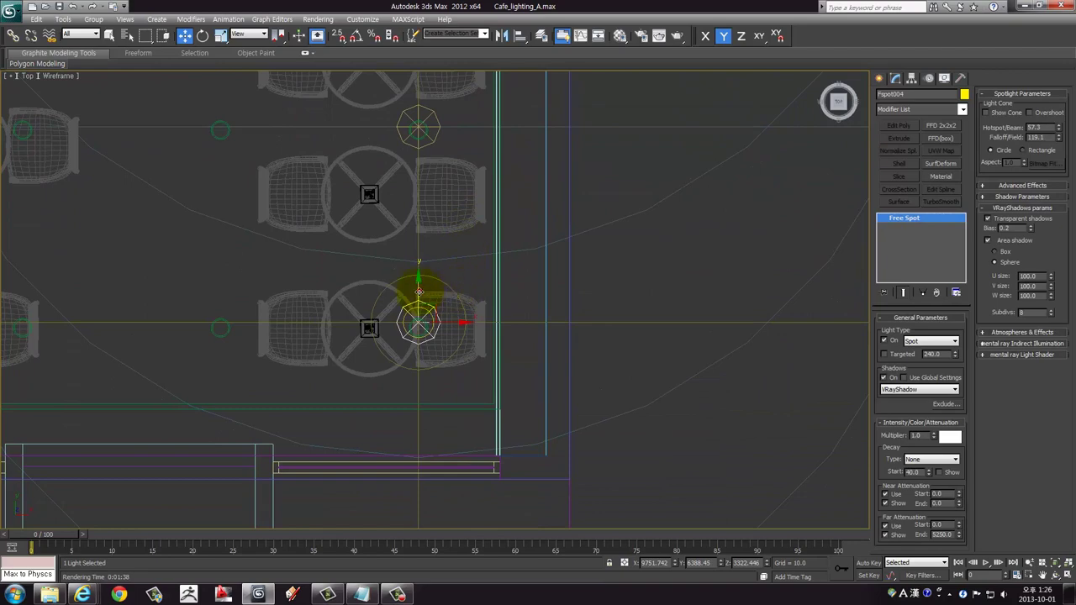
left_click_drag(419, 292, 420, 296)
Set the selection filter to Lights and add an instanced spotlight over the top table
left_click(80, 34)
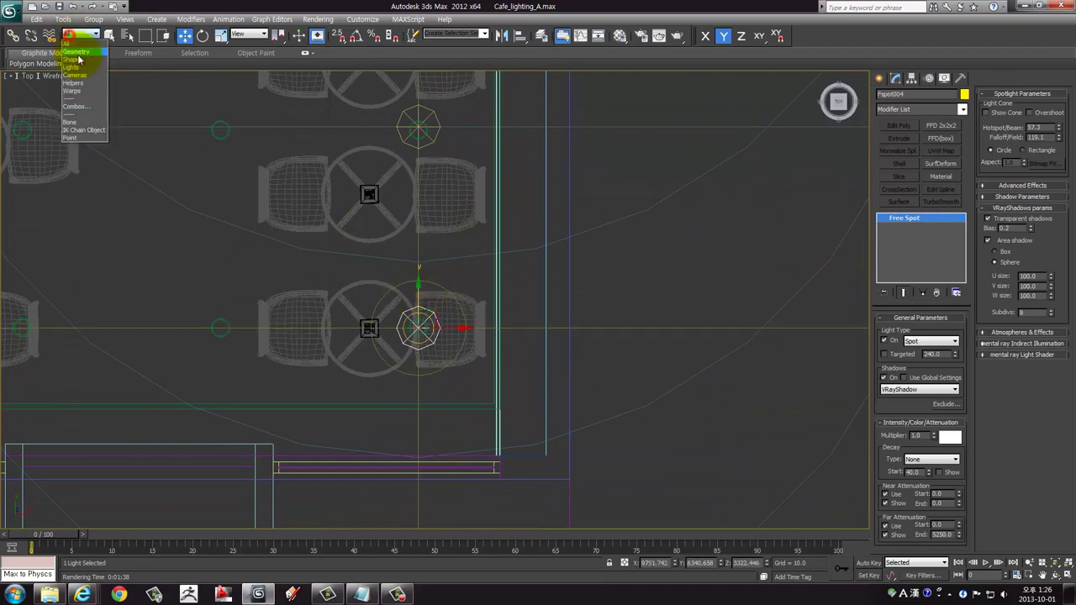
left_click(74, 69)
left_click(417, 126)
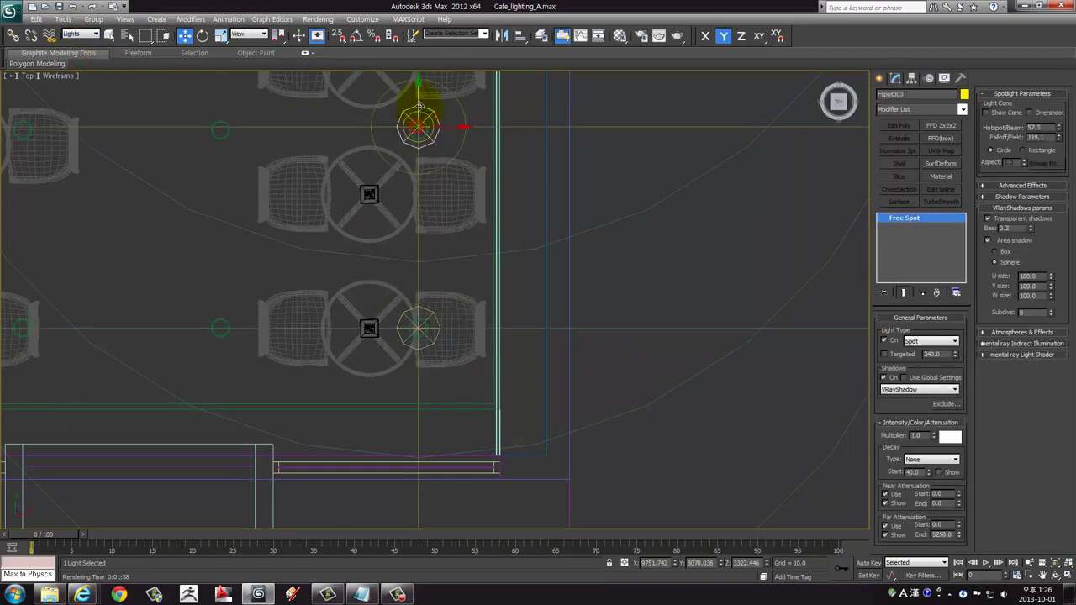
scroll(425, 101, "down", 4)
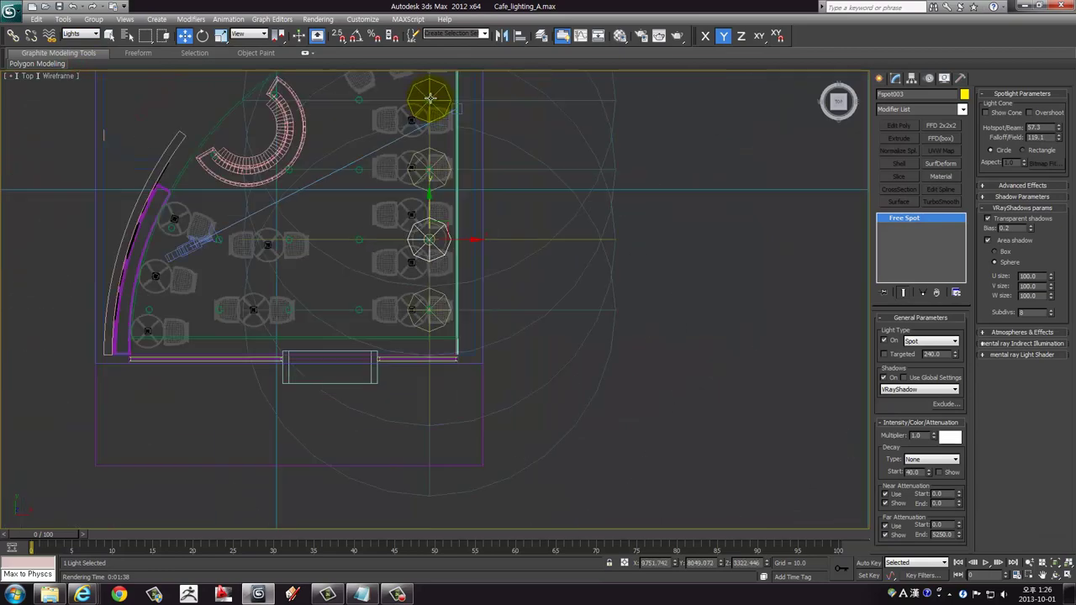
scroll(436, 184, "down", 2)
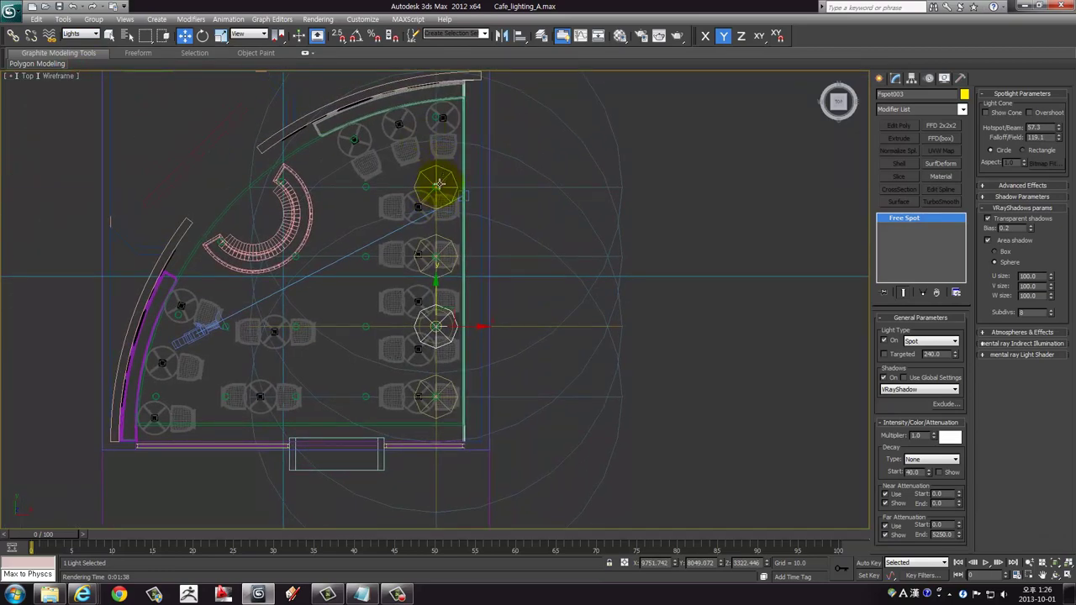
mouse_move(439, 184)
left_mouse_down("shift")
mouse_move(444, 88)
mouse_move(428, 492)
left_mouse_up("shift")
left_click(542, 343)
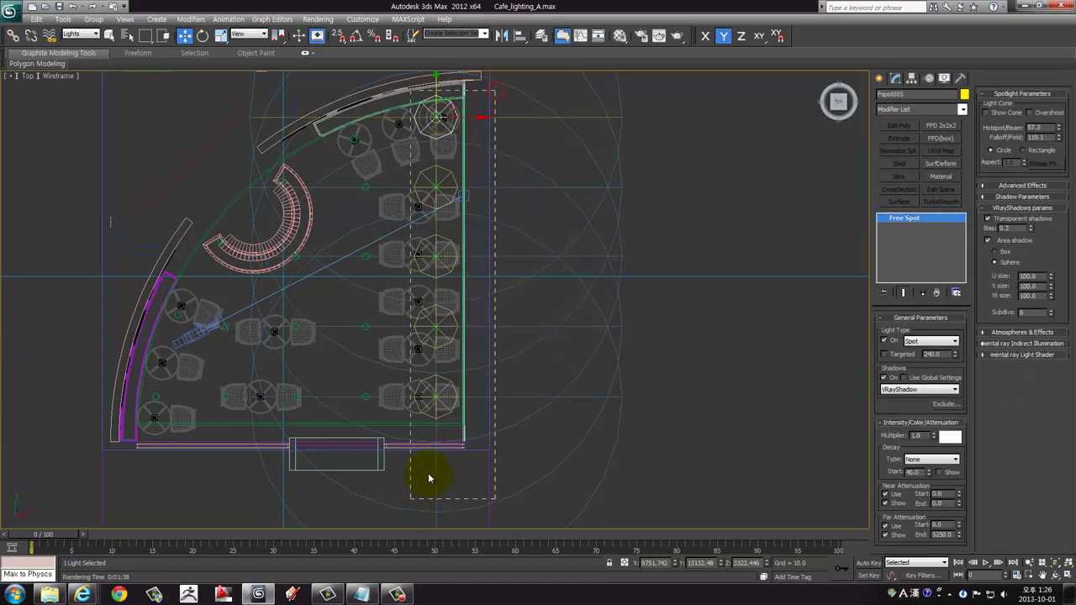
scroll(428, 301, "up", 2)
scroll(437, 298, "up", 2)
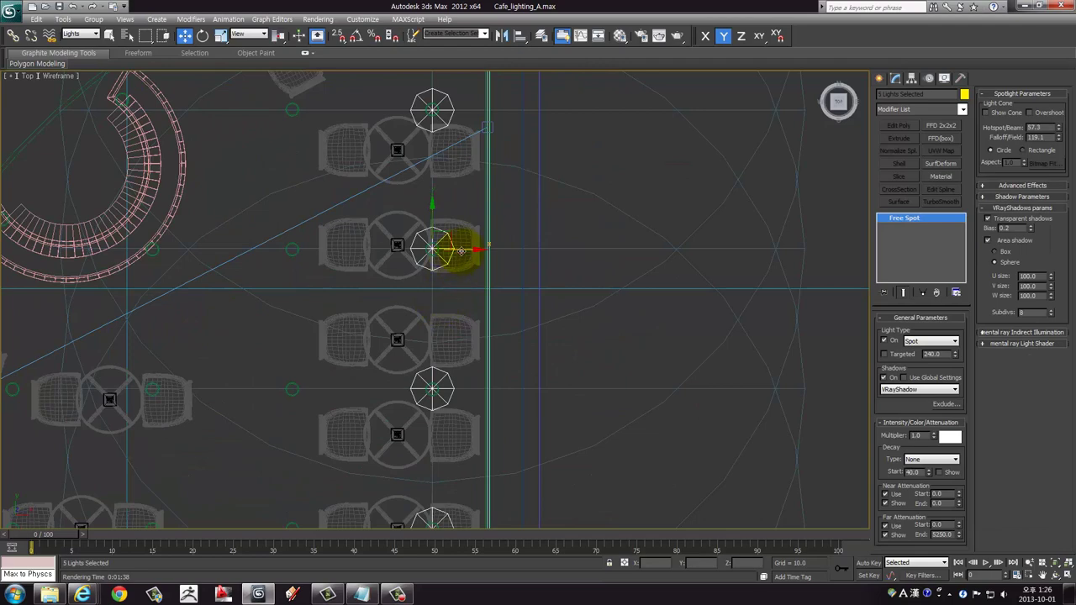
Shift-drag the five selected spotlights leftward as instances three times, adding groups from Fspot011 and Fspot016
left_click_drag(461, 251, 324, 277, "shift")
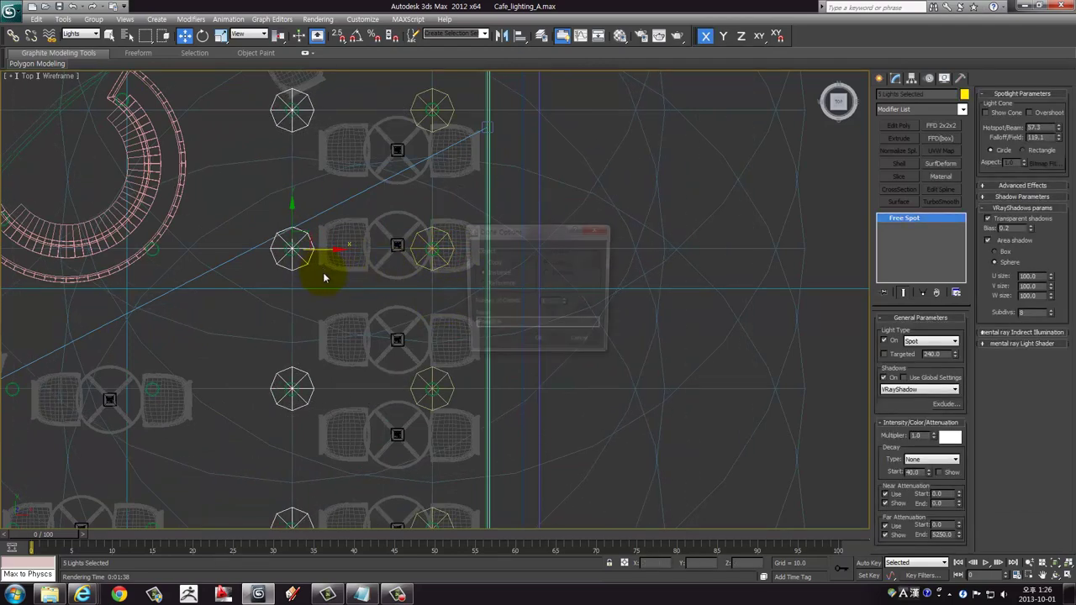
left_click(533, 339)
middle_click_drag(208, 197, 433, 259)
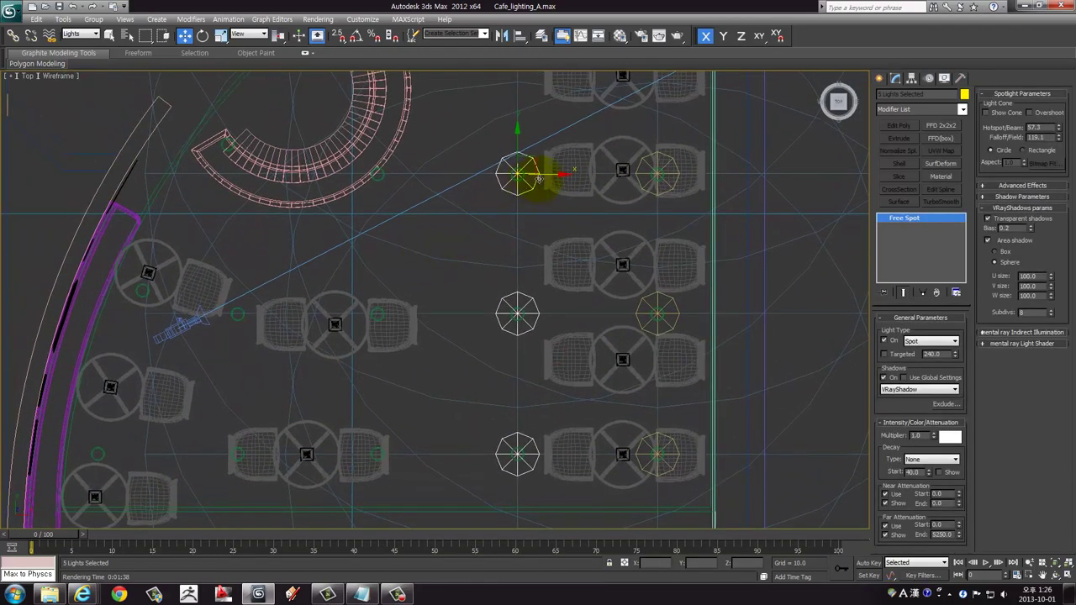
left_click_drag(539, 179, 408, 194, "shift")
left_click(548, 343)
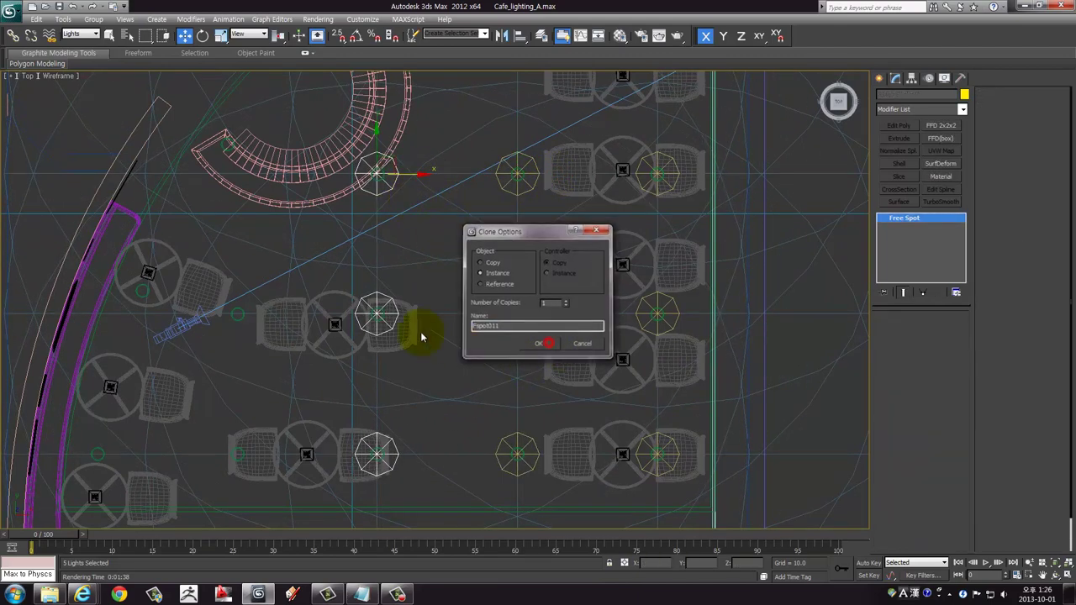
middle_click_drag(414, 230, 522, 233)
mouse_move(517, 179)
left_mouse_down("shift")
mouse_move(346, 199)
mouse_move(377, 214)
left_mouse_up("shift")
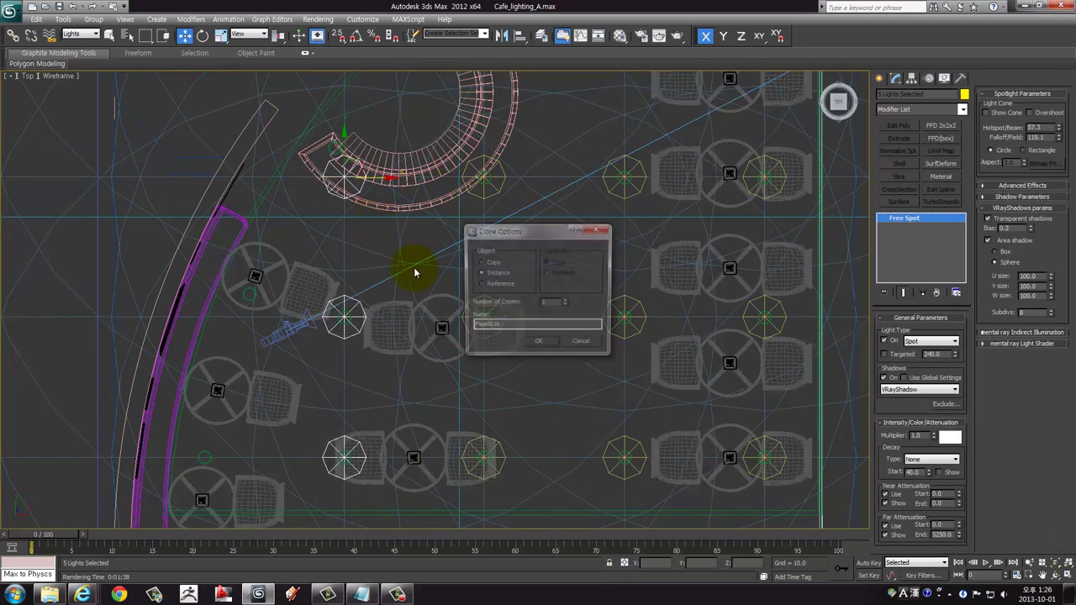
left_click(553, 351)
middle_click_drag(360, 247, 435, 190)
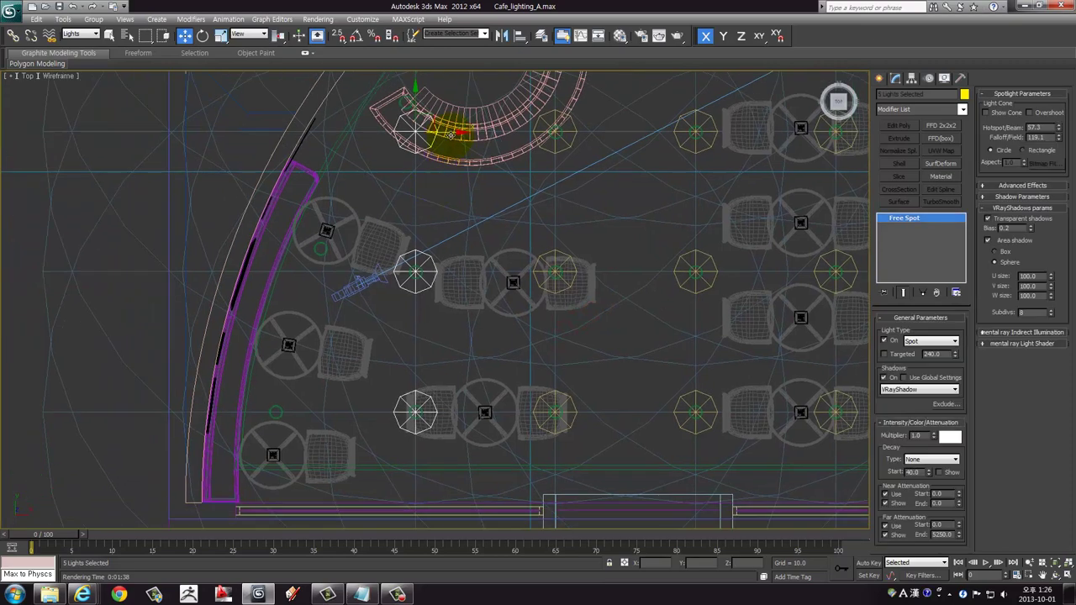
left_click_drag(451, 135, 309, 170)
Confirm the last instanced set, nudge spotlights off the curved wall, and delete two extras
left_click(535, 344)
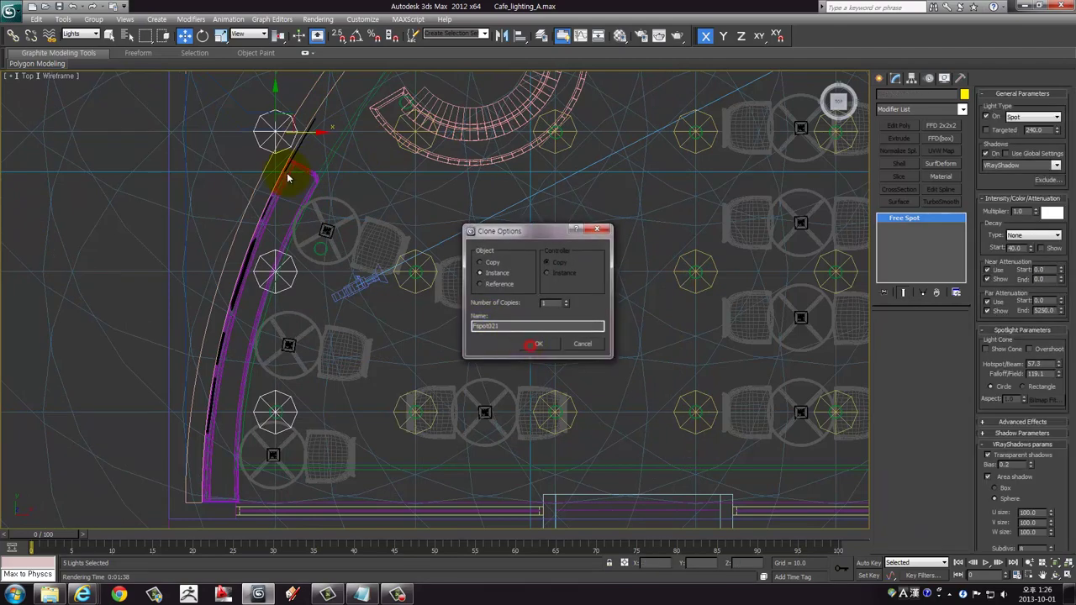
middle_click_drag(288, 177, 279, 215)
left_click(283, 293)
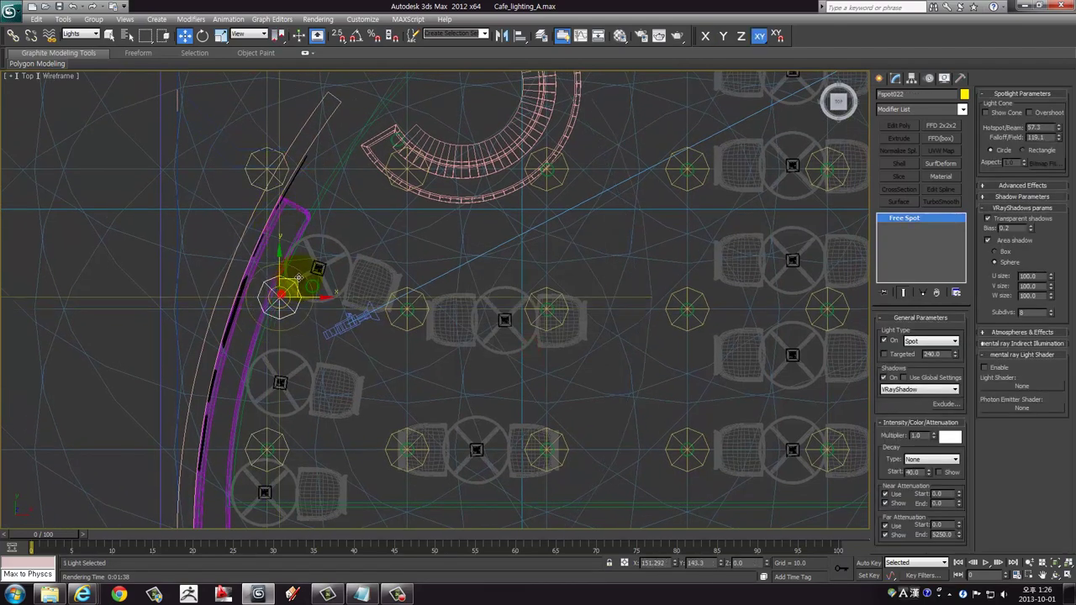
left_click_drag(298, 277, 326, 269)
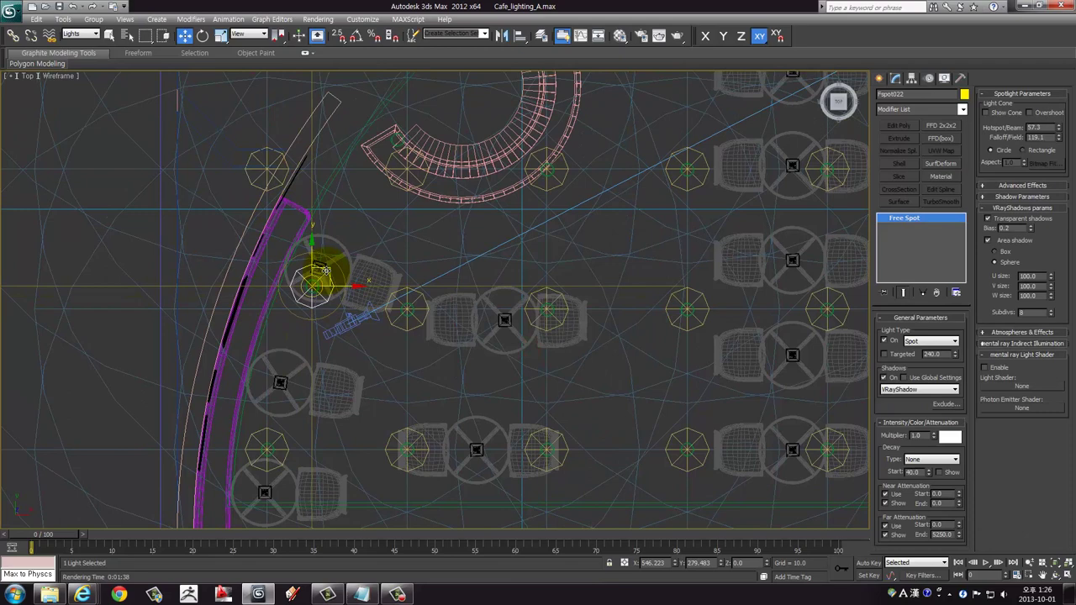
middle_click_drag(274, 172, 260, 307)
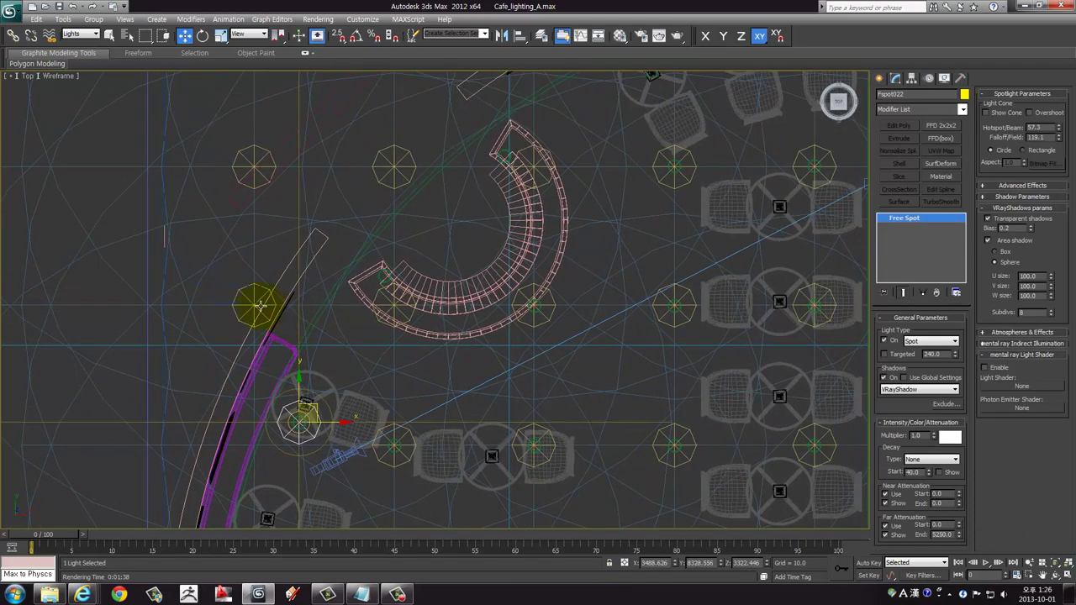
left_click(396, 176)
mouse_move(409, 153)
left_mouse_down()
mouse_move(522, 147)
mouse_move(249, 163)
left_mouse_up()
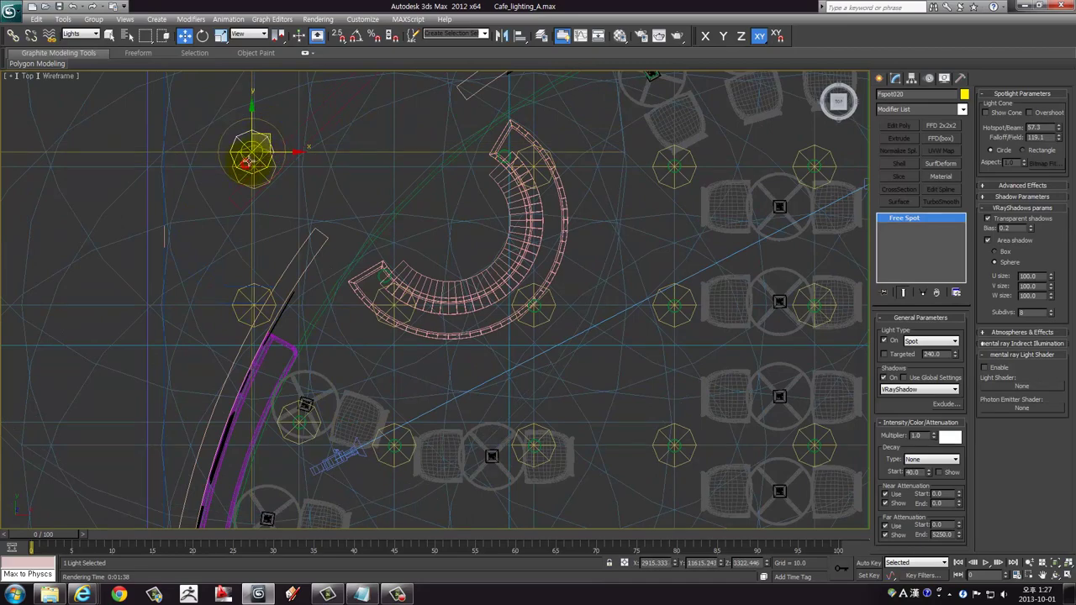
left_click(248, 303, "ctrl")
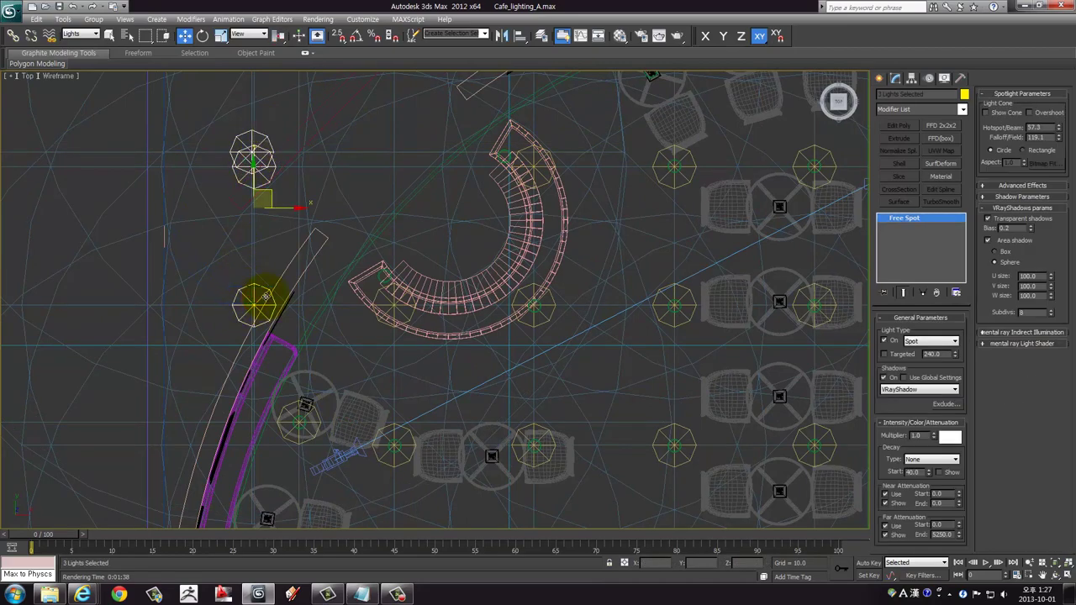
key("Delete")
Reposition spotlights beside the stair and curved counter, then delete three surplus spotlights
middle_click_drag(495, 105, 292, 317)
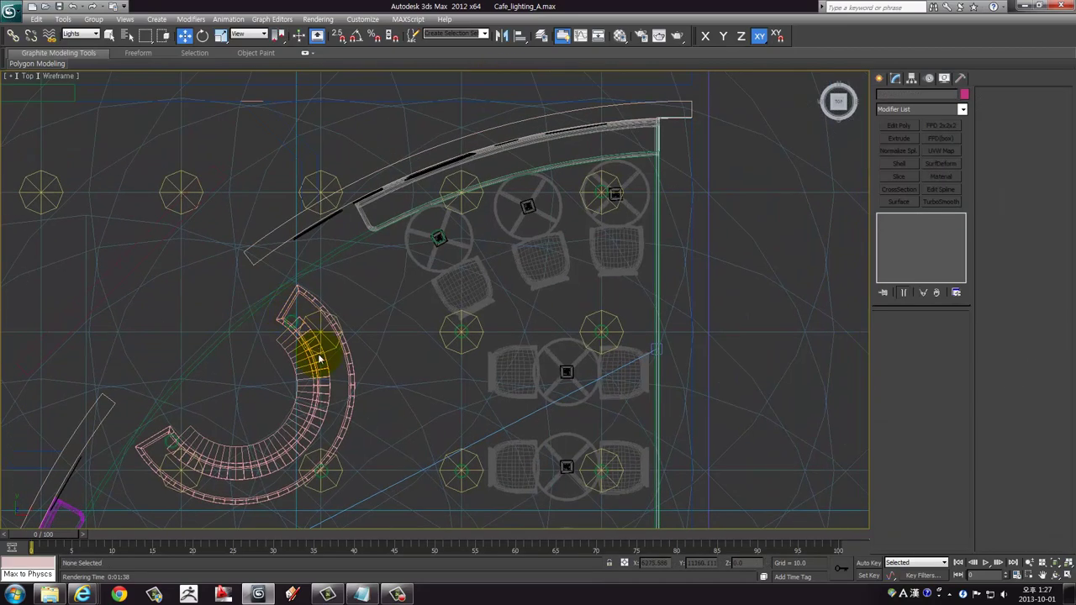
left_click_drag(319, 359, 306, 311)
left_click(466, 196)
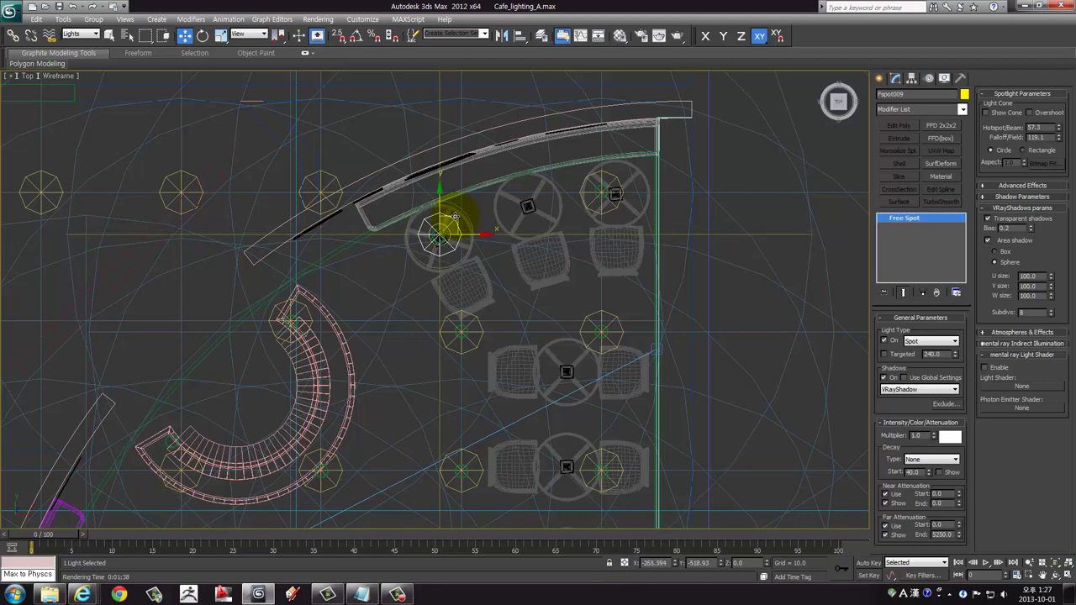
left_click_drag(464, 198, 451, 230)
left_click(326, 200)
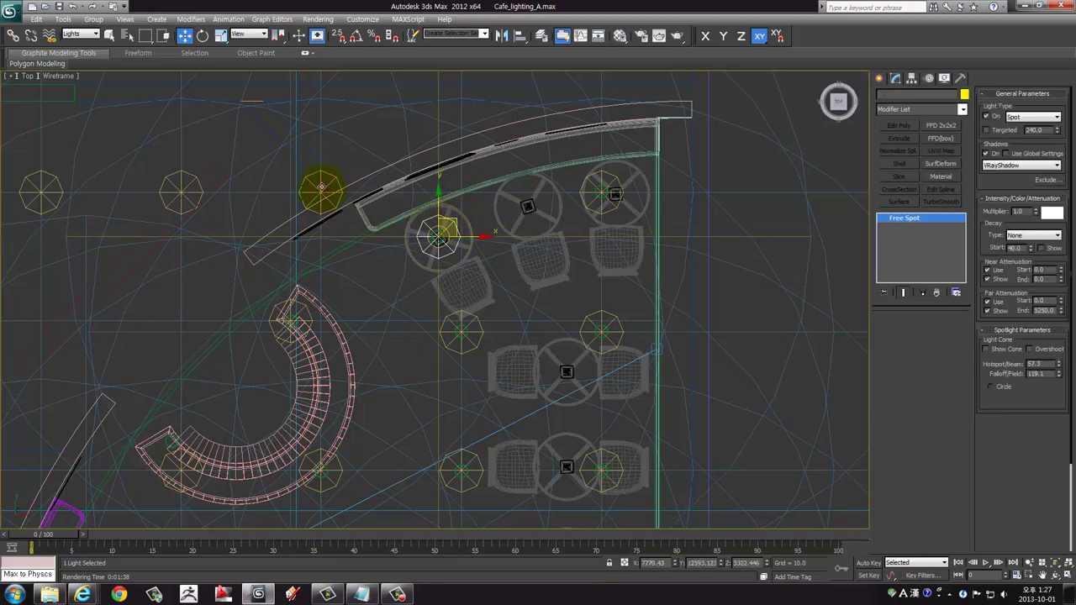
left_click(182, 190, "ctrl")
middle_click_drag(44, 235, 410, 213)
left_click_drag(410, 213, 361, 154, "ctrl")
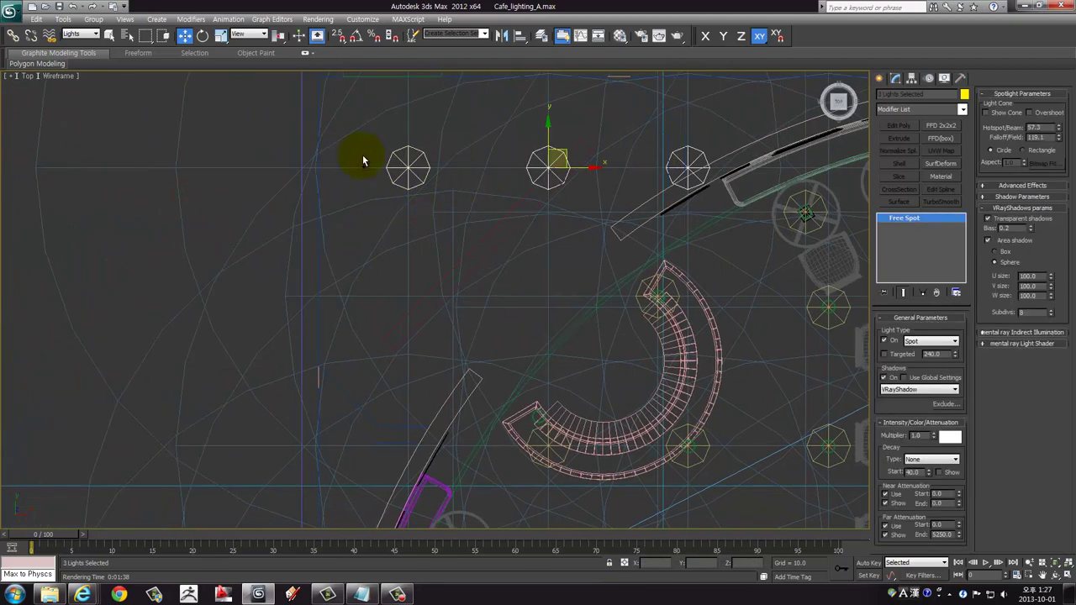
key("Delete")
Move the lower stair spotlight onto the stair and maximize the Camera001 view
mouse_move(555, 290)
middle_mouse_down()
mouse_move(441, 240)
mouse_move(284, 315)
middle_mouse_up()
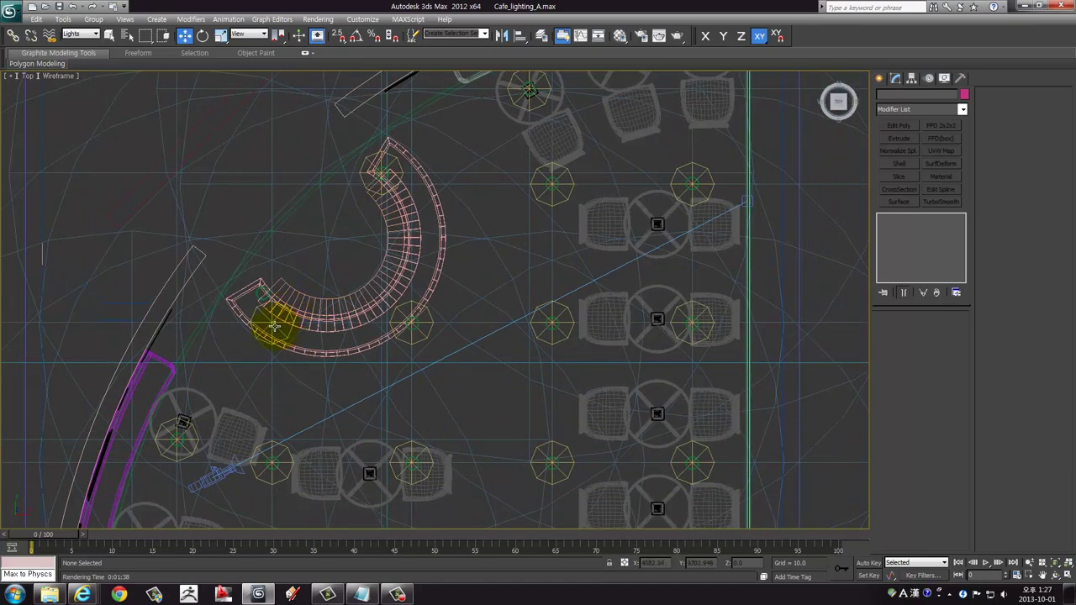
left_click(273, 327)
left_click_drag(286, 309, 279, 279)
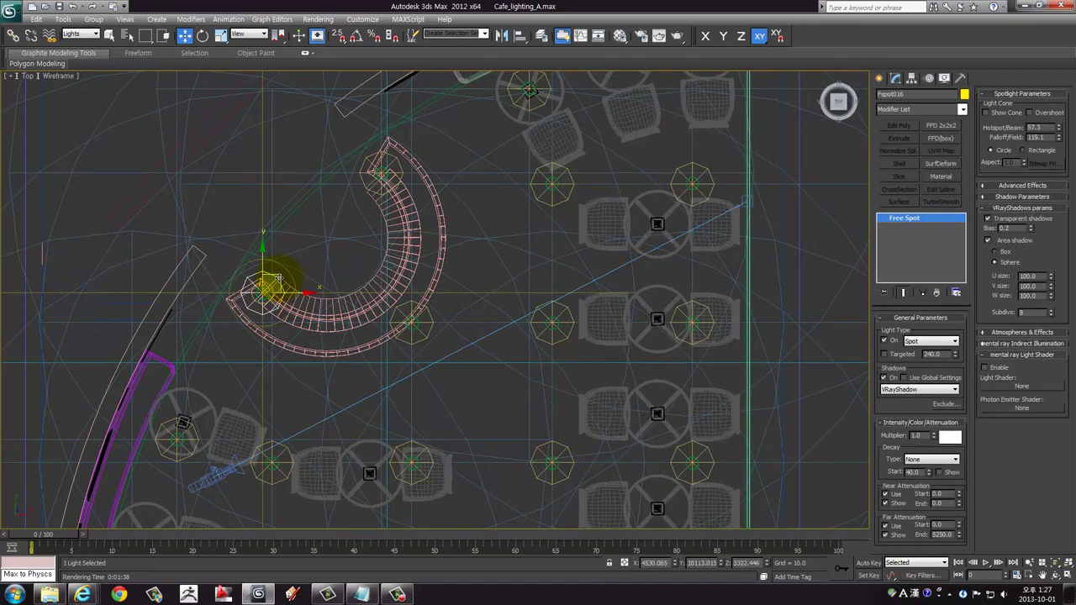
key("alt+w")
right_click(614, 471)
key("alt+w")
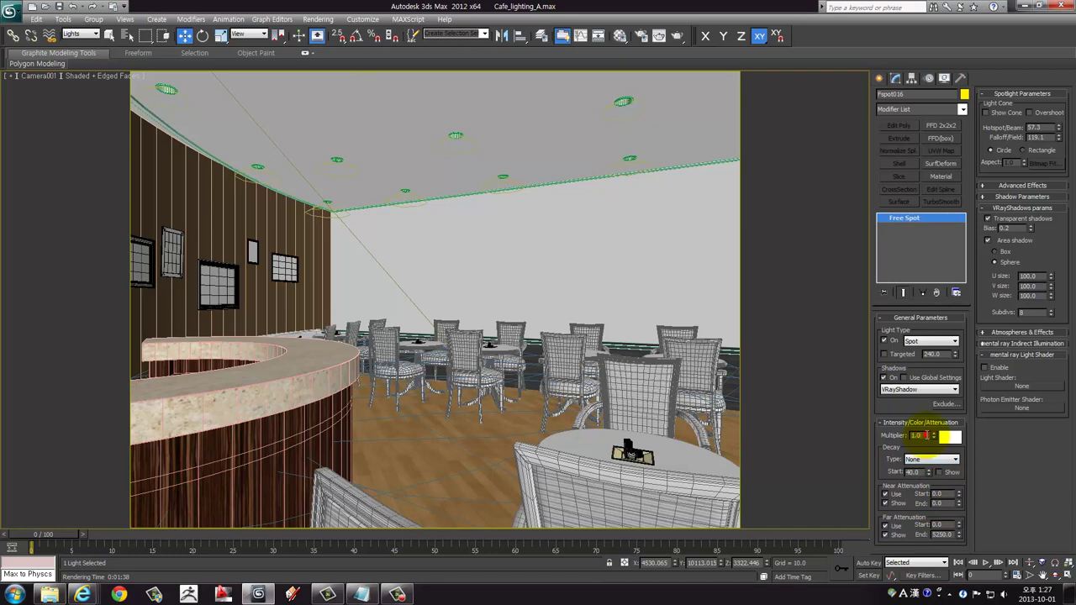
Set the spotlight Multiplier to 0.3, start a Camera001 V-Ray render, then cancel it
double_click(925, 435)
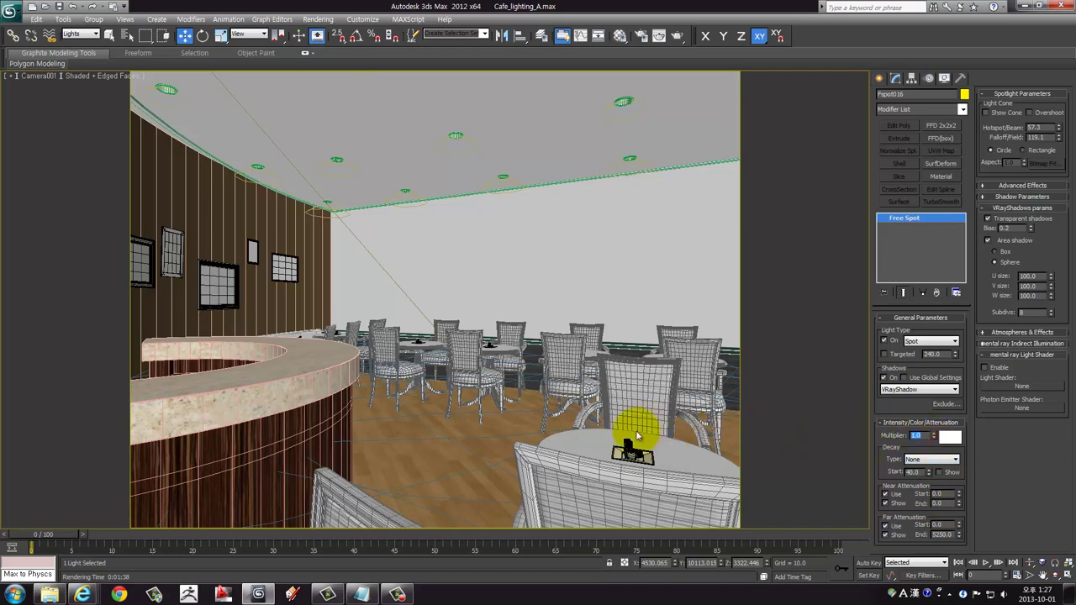
type("0.3")
key("Return")
left_click(678, 39)
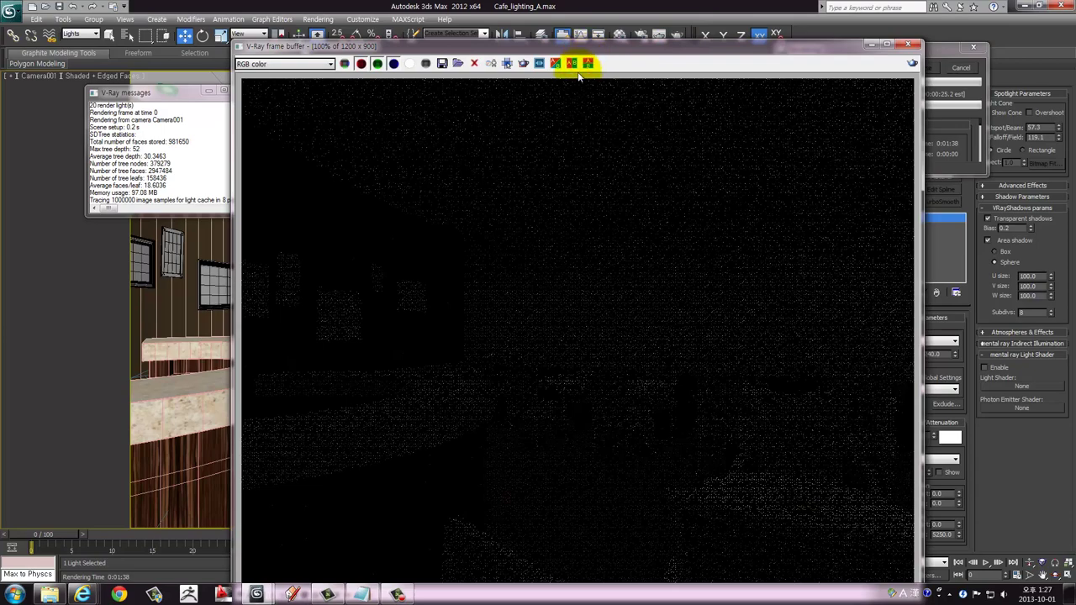
left_click_drag(607, 44, 498, 44)
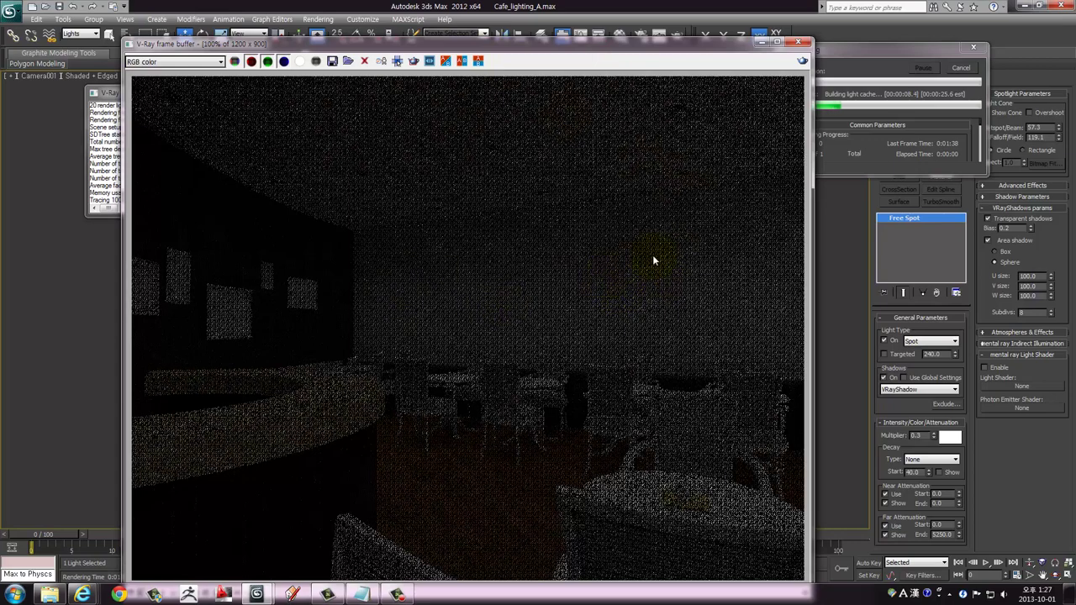
left_click(797, 41)
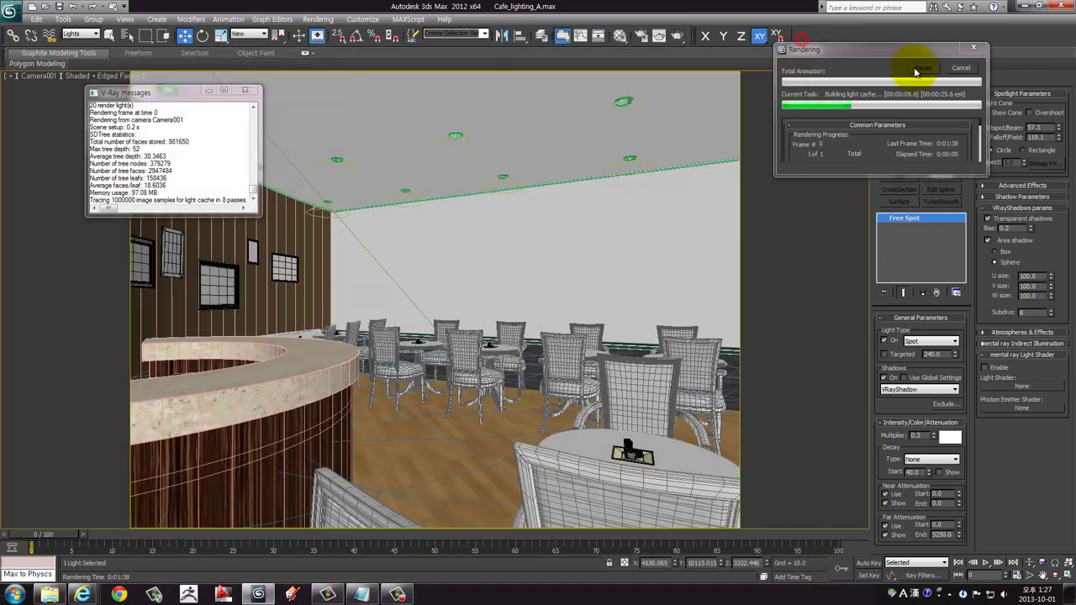
left_click(963, 69)
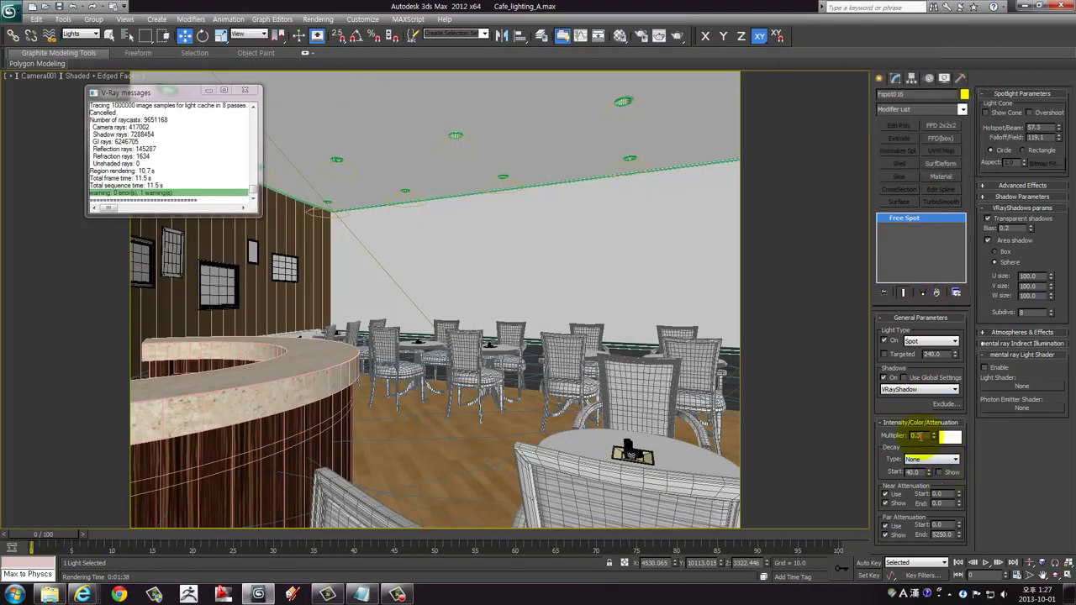
Change the Multiplier to 0.6 and Hotspot/Beam to 80, then render Camera001 again
key("BackSpace")
type("1")
type("6")
key("Return")
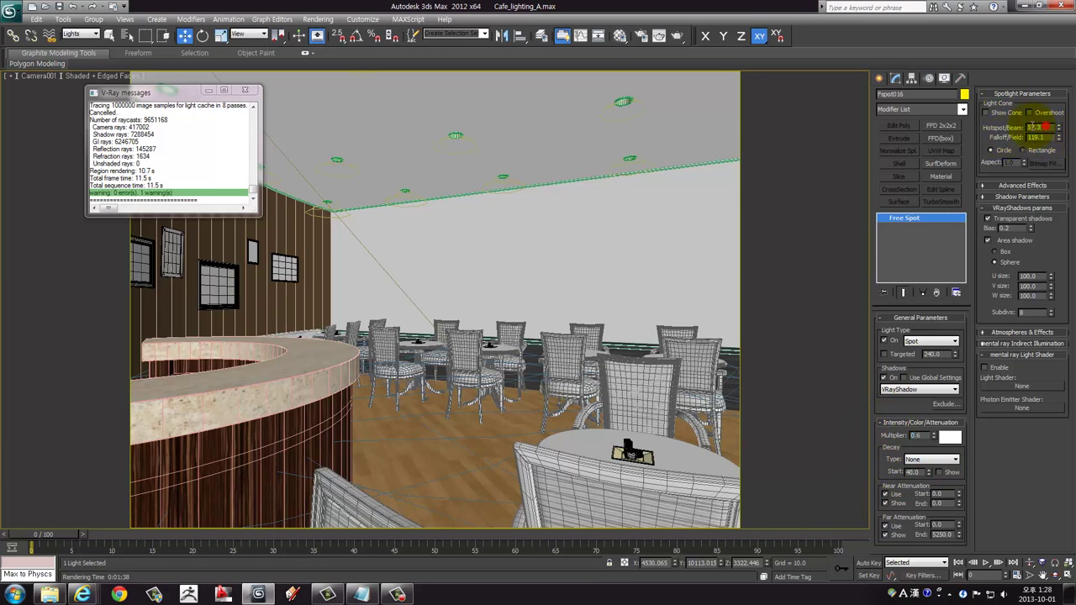
left_click_drag(1047, 127, 988, 126)
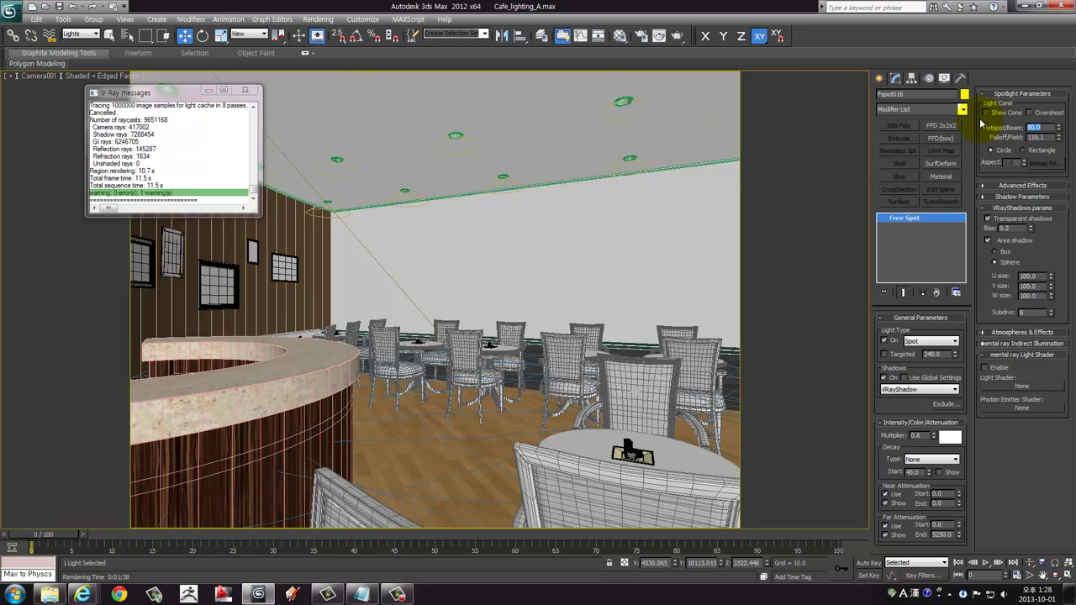
key("Return")
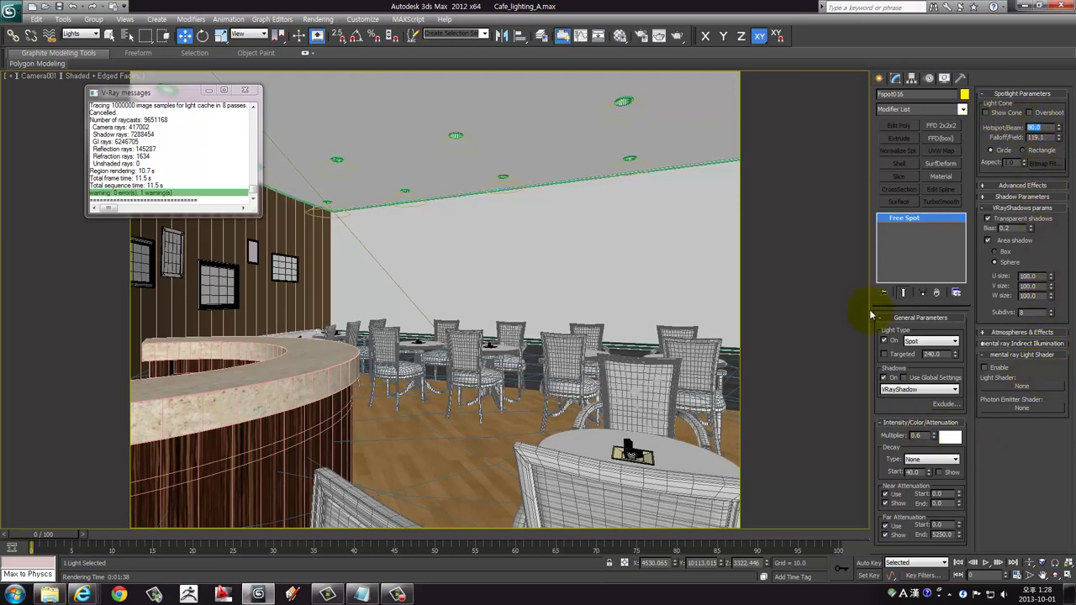
left_click(678, 36)
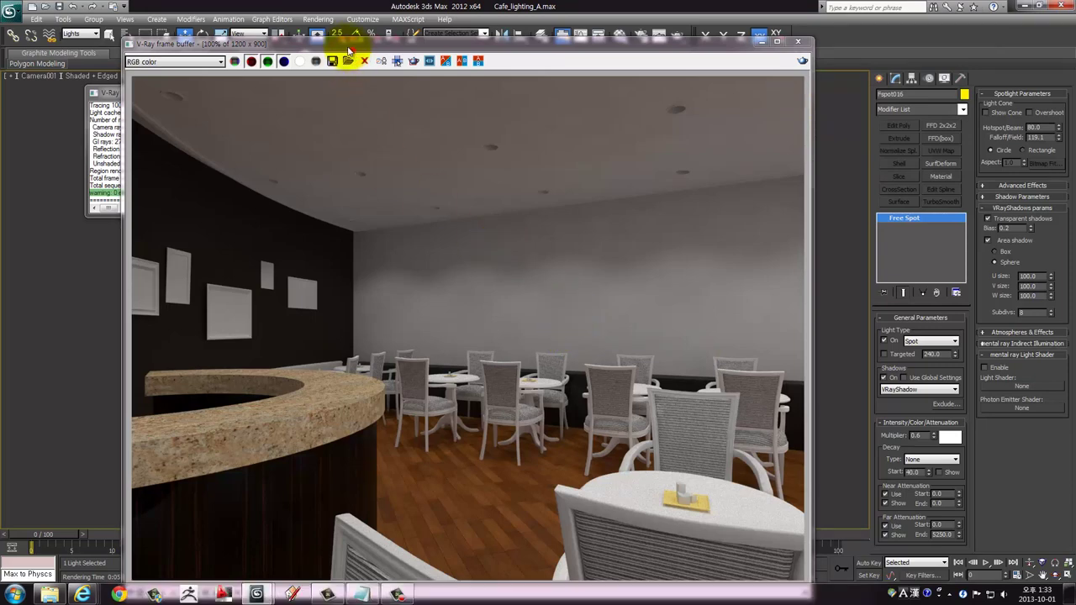
Edit the spotlight's VRayShadows Subdivs value while reviewing the café render in the frame buffer
left_click_drag(311, 46, 261, 37)
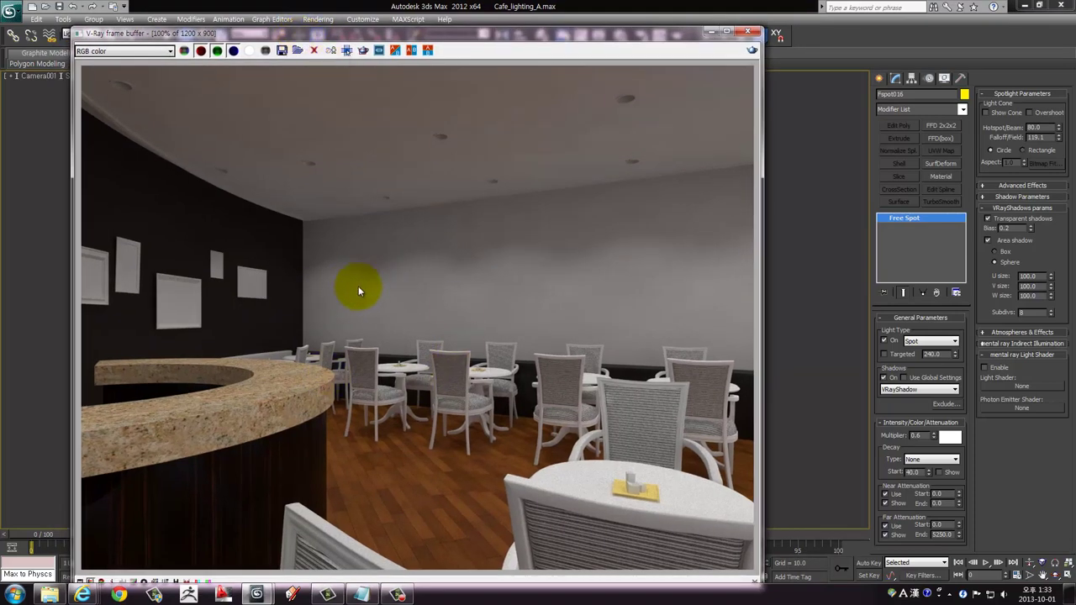
double_click(1022, 313)
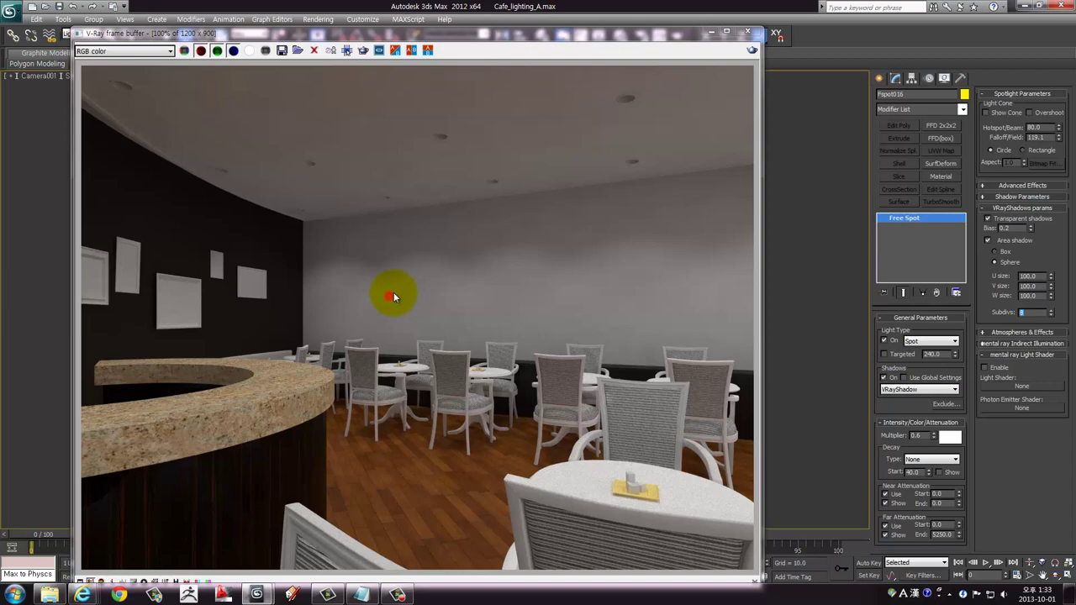
scroll(394, 291, "up", 1)
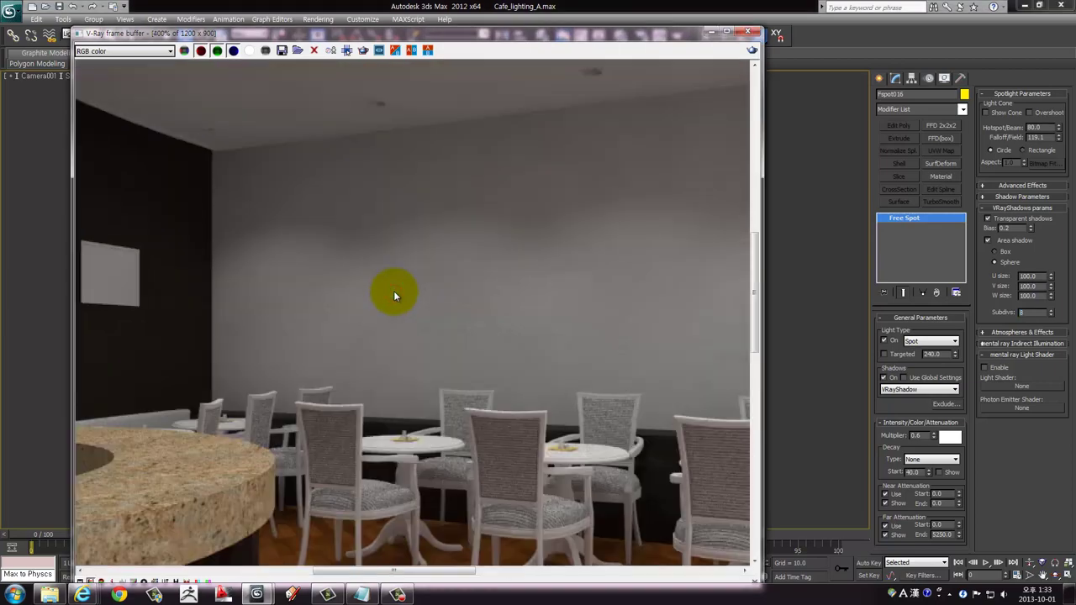
scroll(393, 291, "up", 2)
scroll(397, 294, "down", 2)
scroll(373, 283, "down", 2)
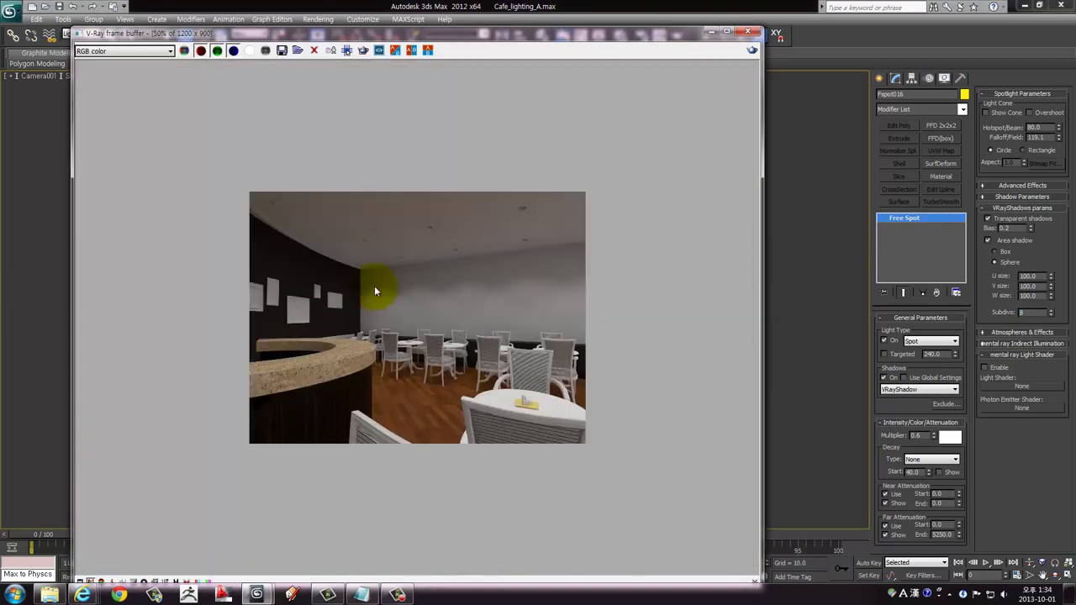
scroll(375, 288, "up", 1)
scroll(425, 429, "up", 1)
scroll(427, 422, "down", 1)
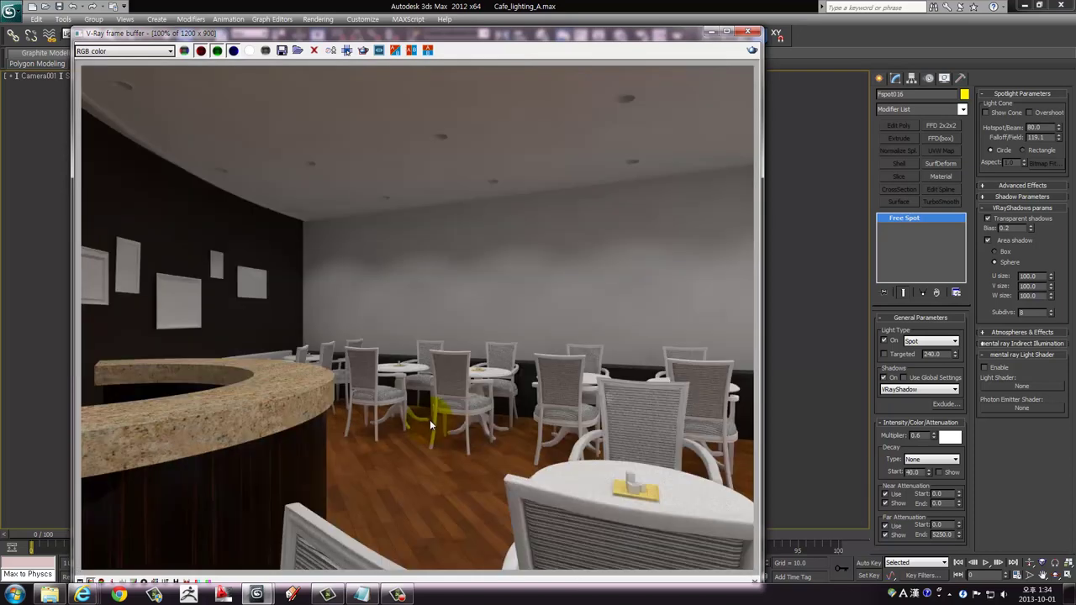
double_click(1028, 311)
type("1")
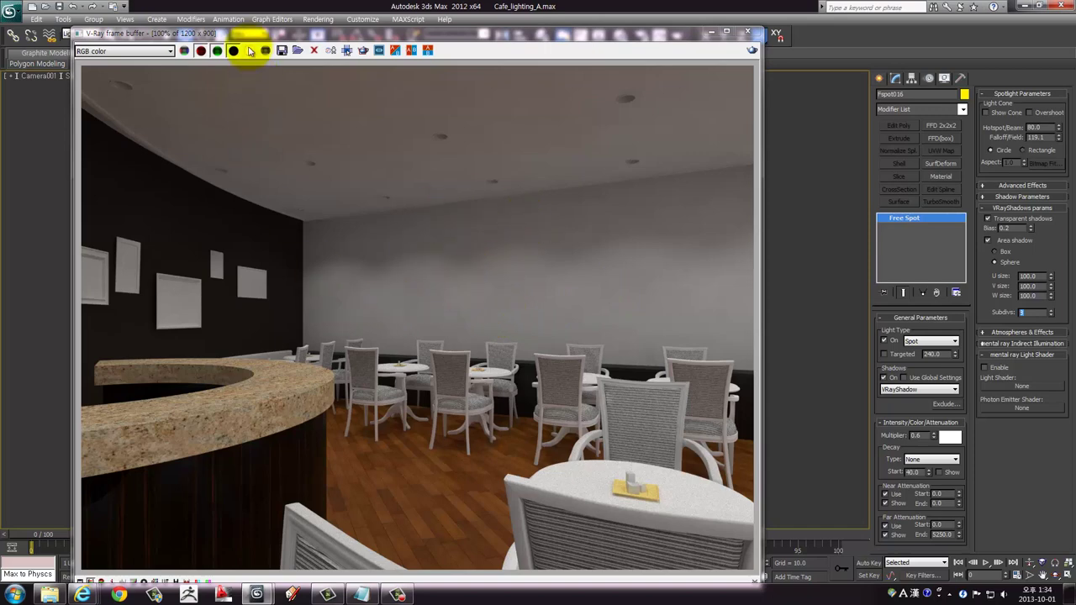
left_click_drag(252, 32, 270, 23)
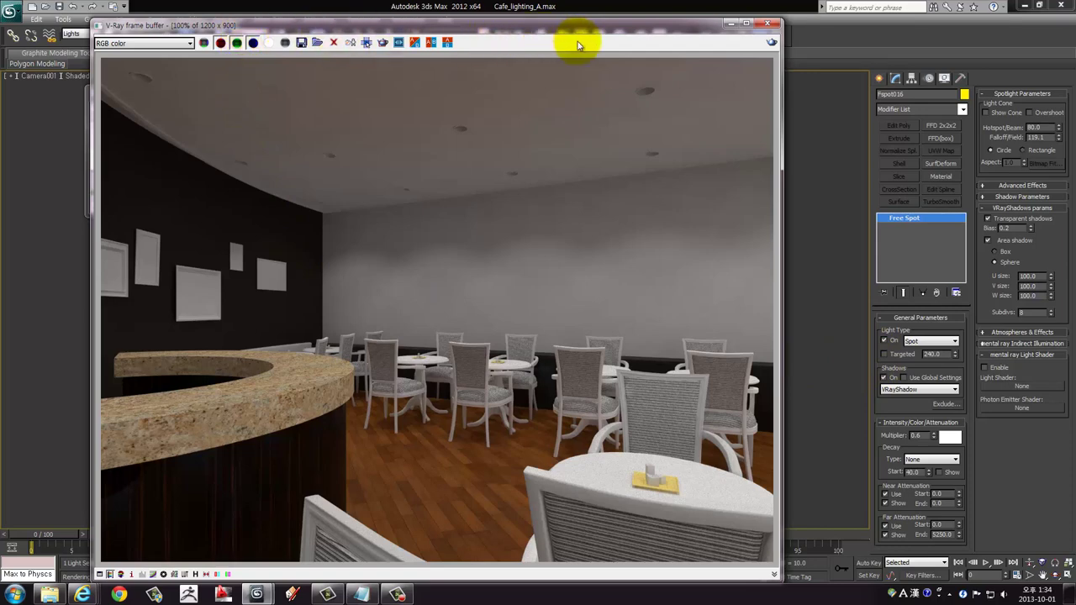
Make the spotlight Targeted and move its target along Z to re-aim the cone
left_click(732, 28)
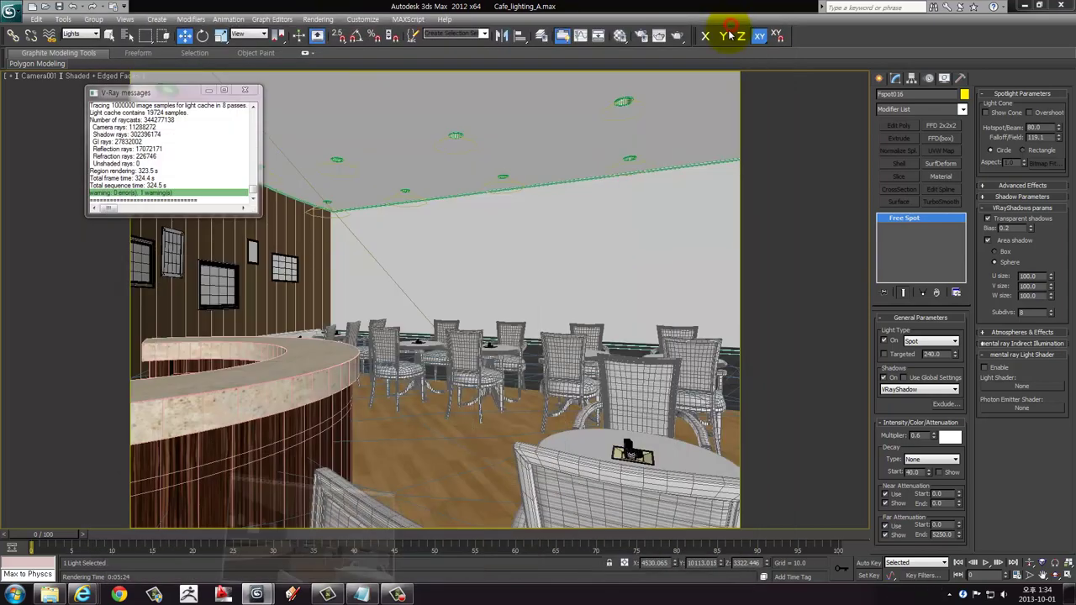
left_click(883, 356)
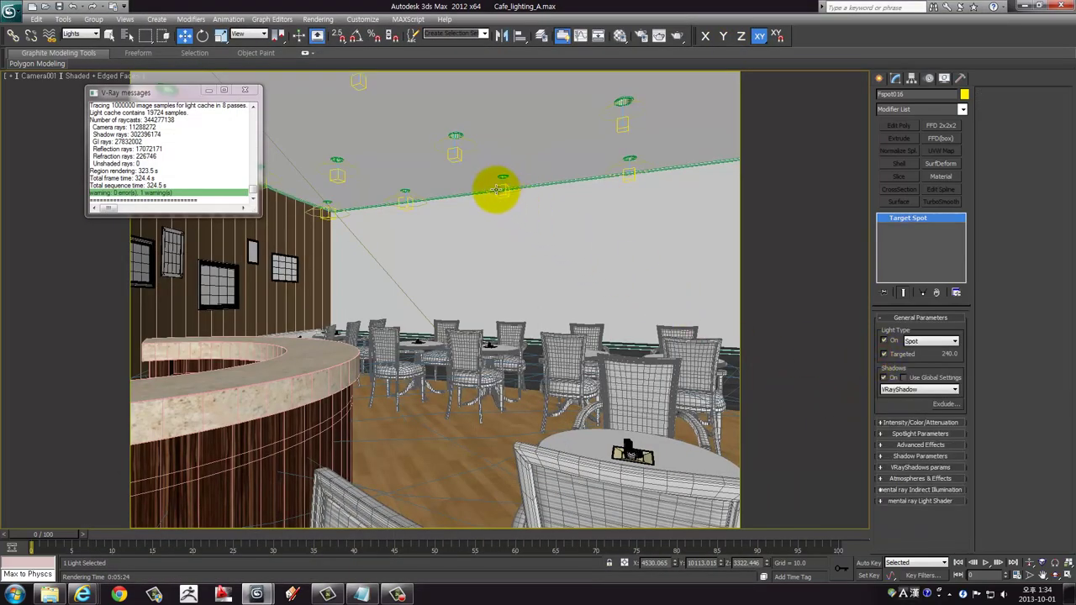
mouse_move(504, 196)
left_mouse_down()
mouse_move(462, 326)
mouse_move(622, 334)
mouse_move(565, 345)
mouse_move(335, 337)
mouse_move(496, 296)
mouse_move(526, 187)
mouse_move(480, 197)
mouse_move(504, 300)
mouse_move(493, 211)
mouse_move(473, 171)
mouse_move(493, 288)
mouse_move(487, 330)
left_mouse_up()
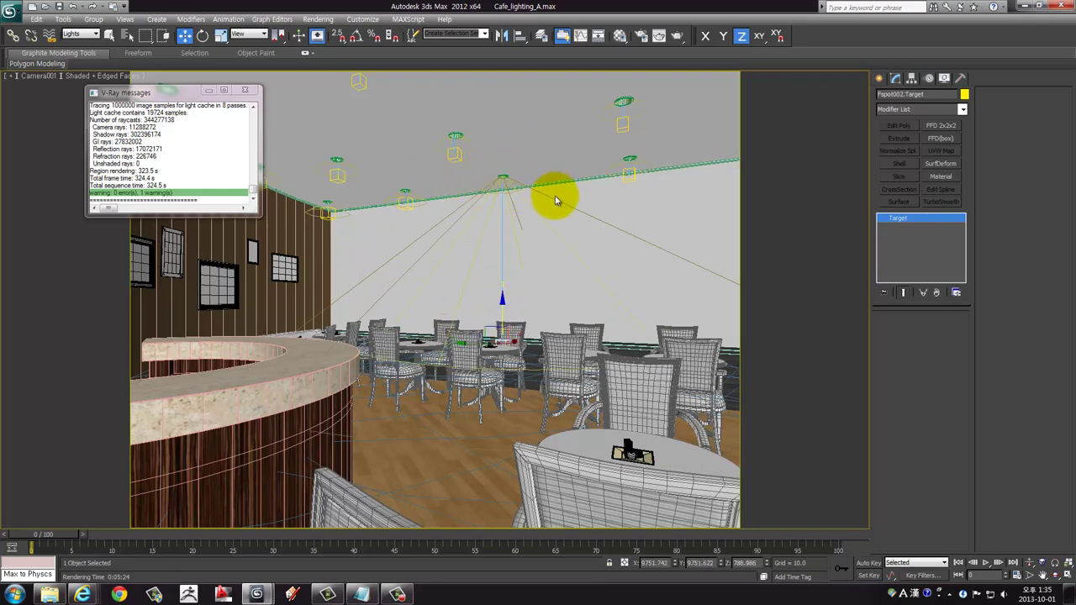
mouse_move(555, 210)
left_mouse_down()
mouse_move(485, 163)
mouse_move(504, 159)
left_mouse_up()
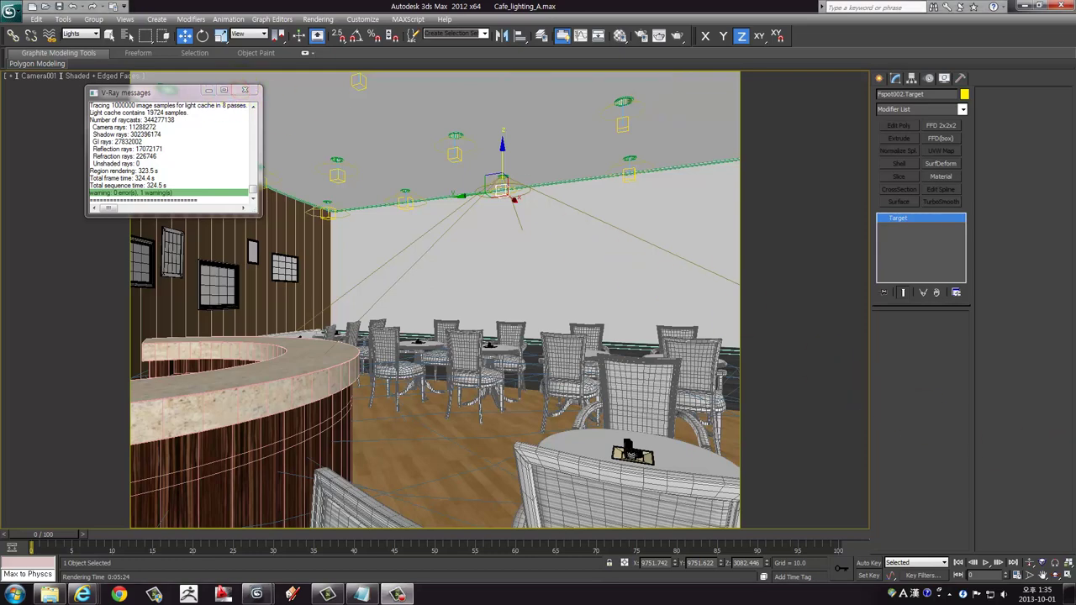
left_click(397, 595)
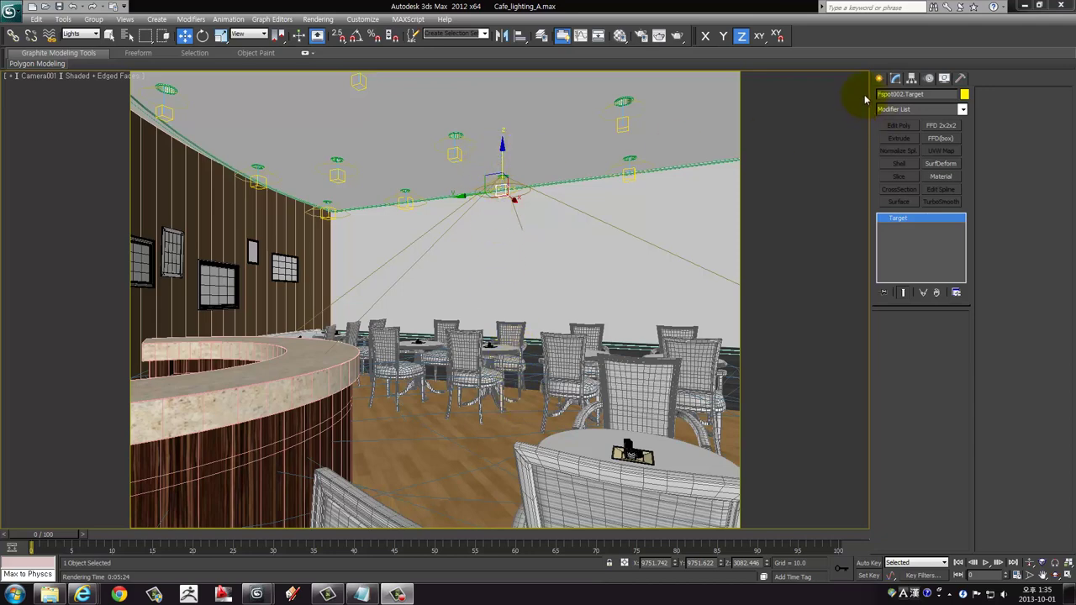
Turn Fspot006 back into a free spot and switch it off
left_click(895, 78)
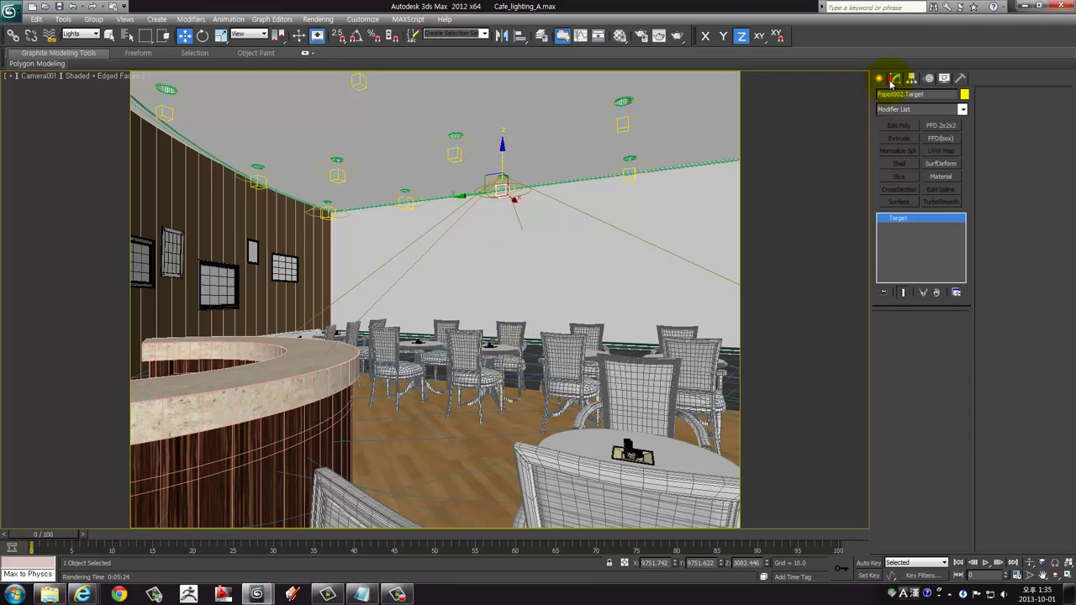
left_click(457, 138)
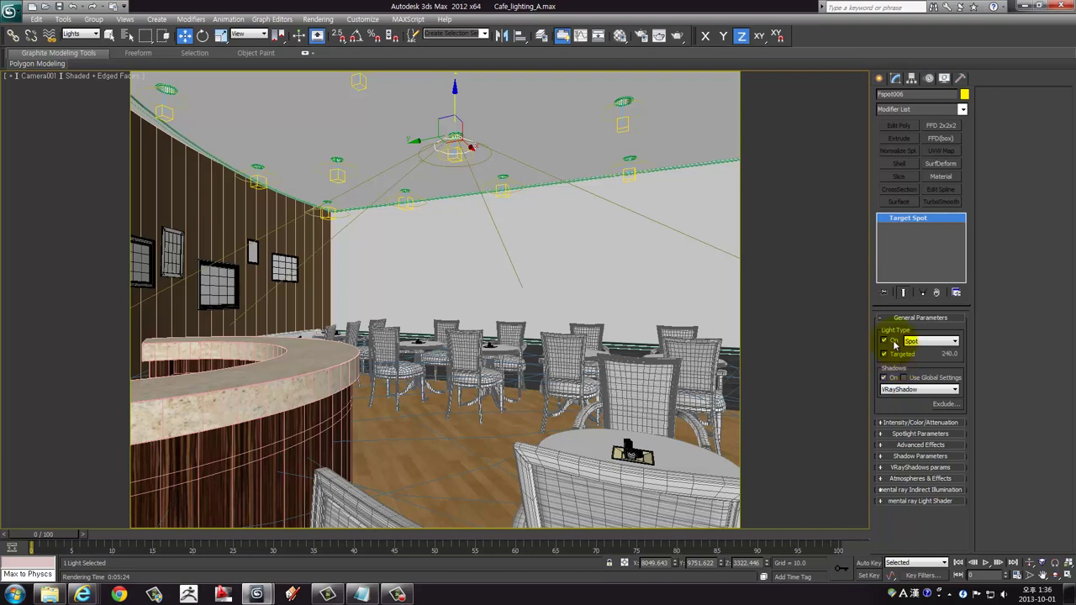
left_click(889, 355)
left_click(466, 145)
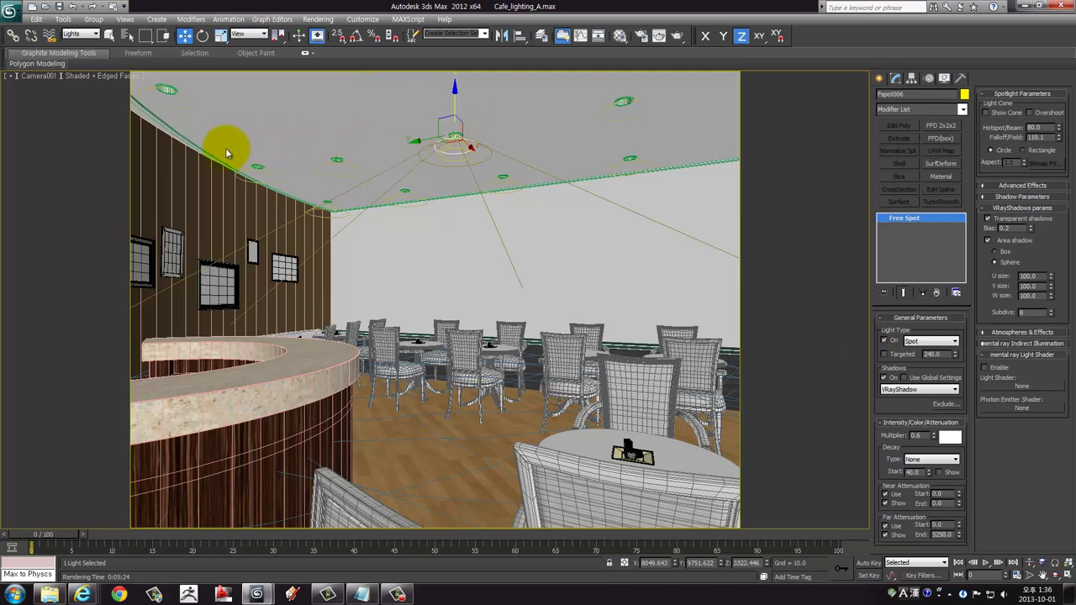
left_click(885, 340)
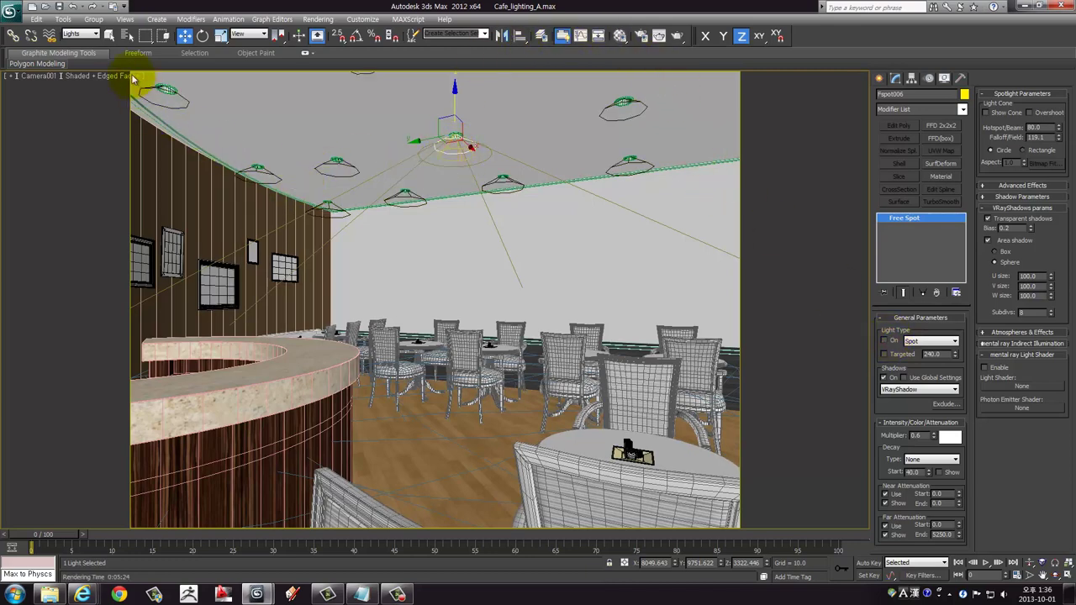
Open the Layer Manager and box-select all 19 ceiling spotlights in a maximized Front view
left_click(541, 37)
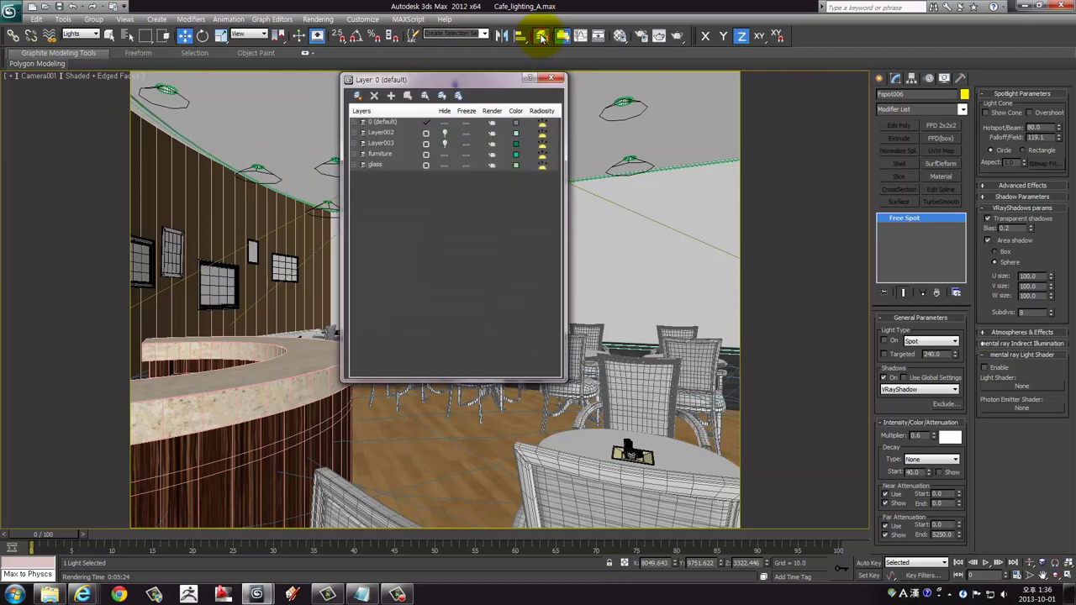
left_click_drag(382, 83, 694, 89)
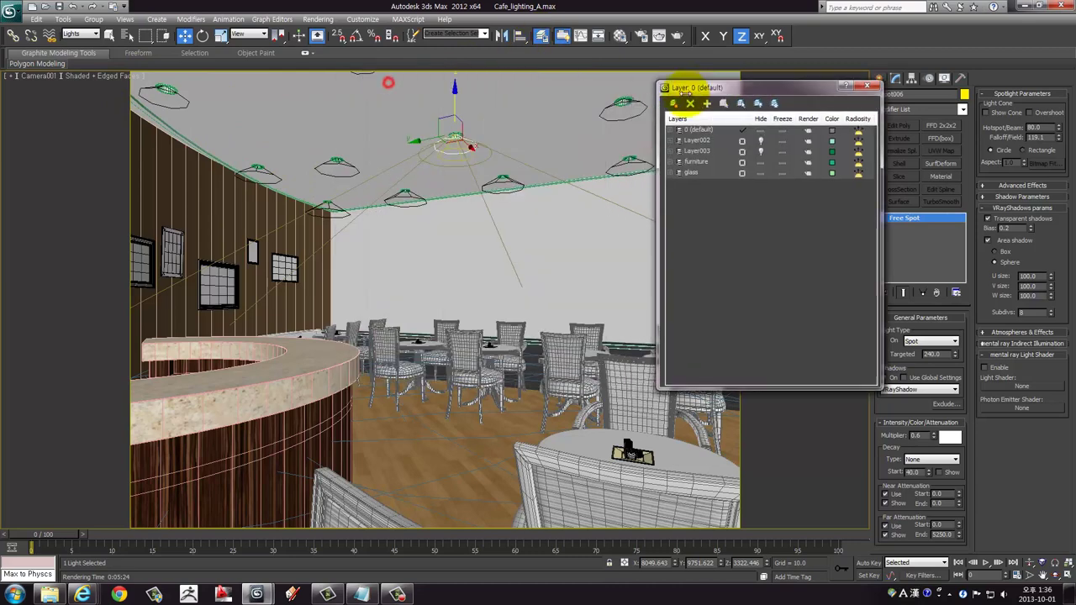
left_click(328, 141)
key("alt+w")
left_click(277, 353)
middle_click_drag(252, 341, 266, 354)
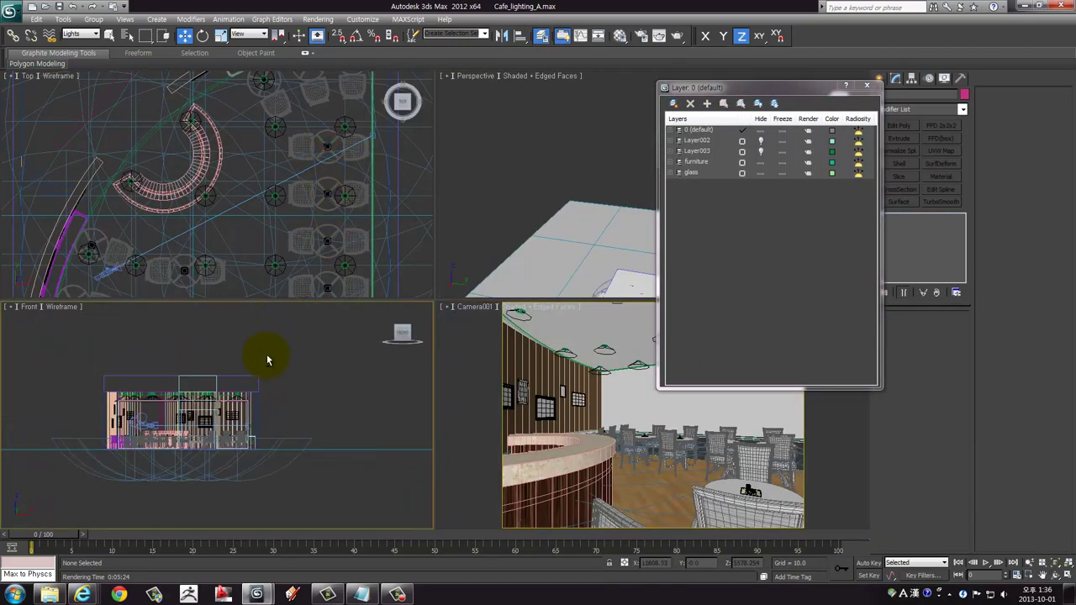
key("alt+w")
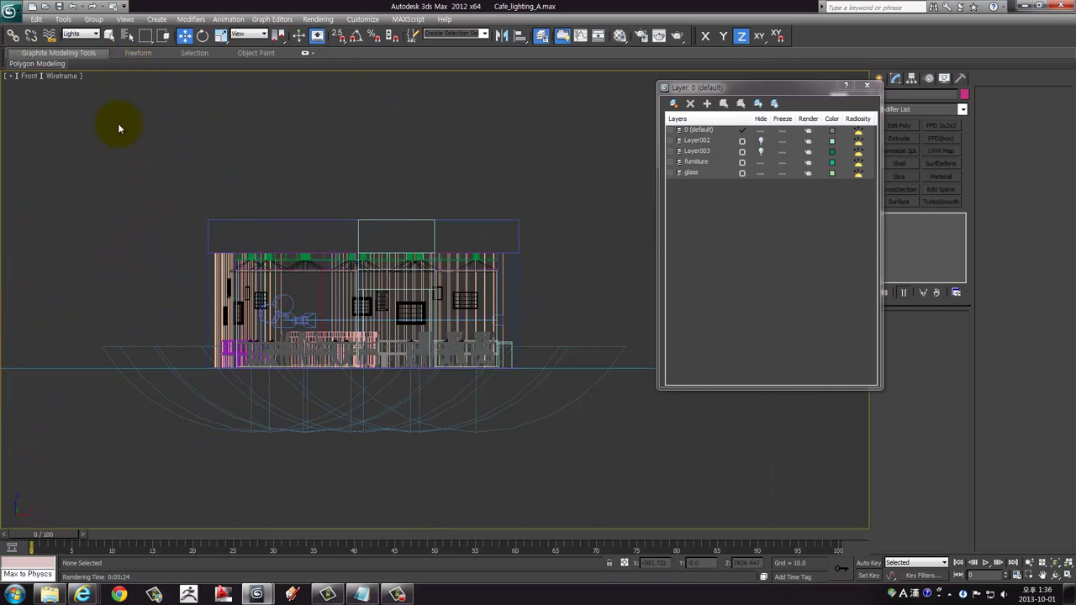
left_click_drag(118, 123, 576, 294)
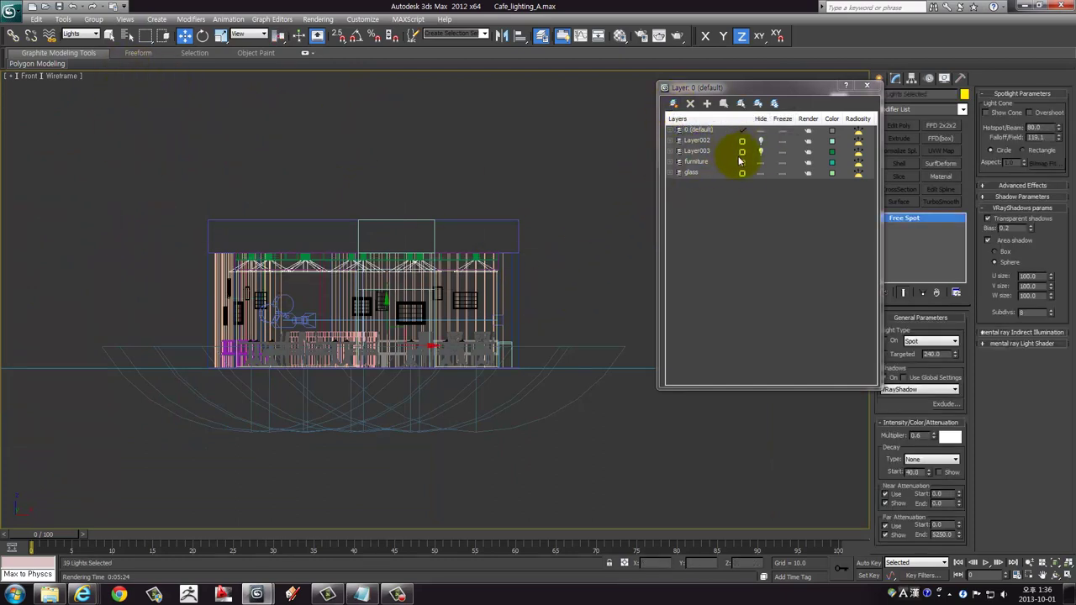
Put the spotlights on new Layer004, hide it, make 0 (default) current, and restore four views
left_click(674, 103)
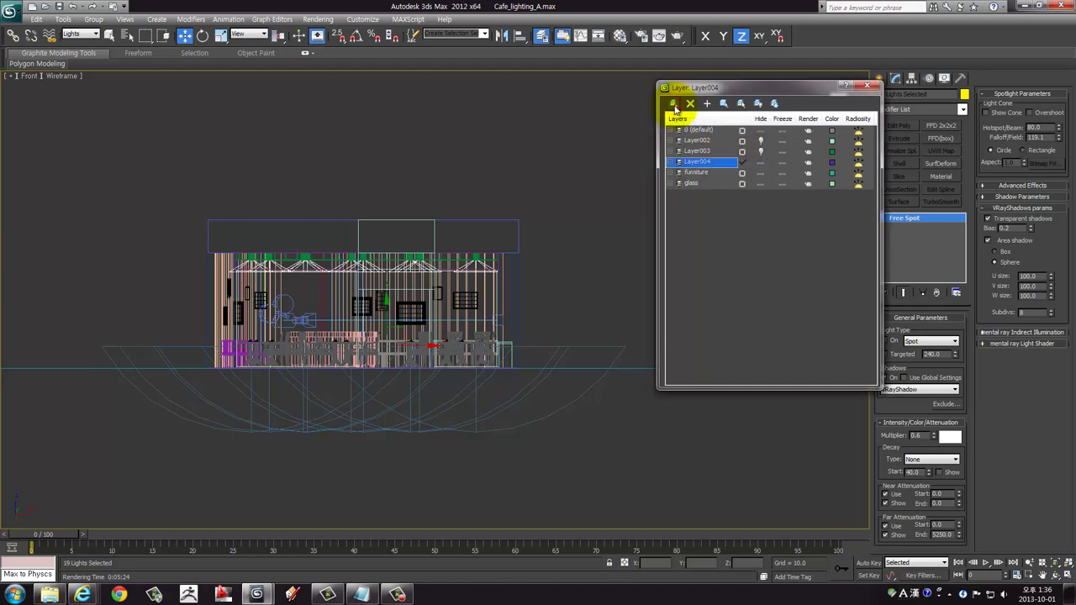
left_click(760, 164)
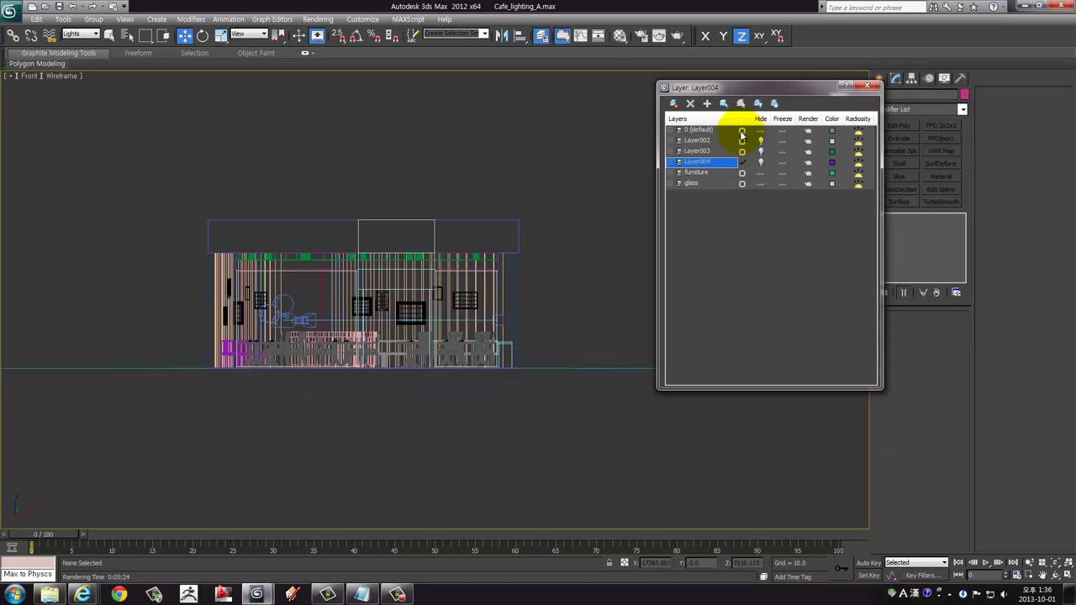
left_click(742, 132)
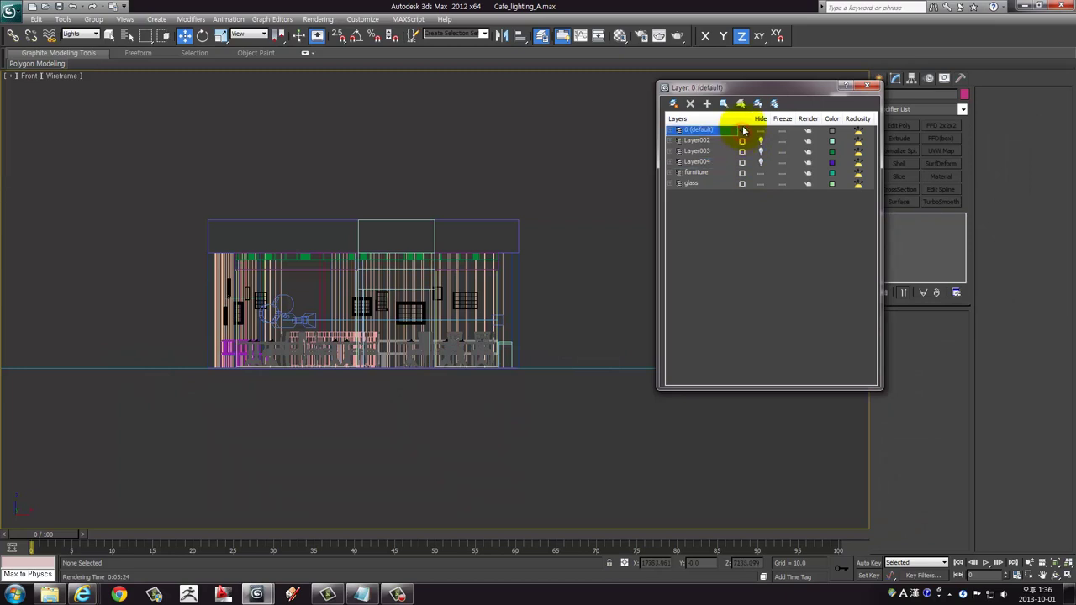
left_click(870, 88)
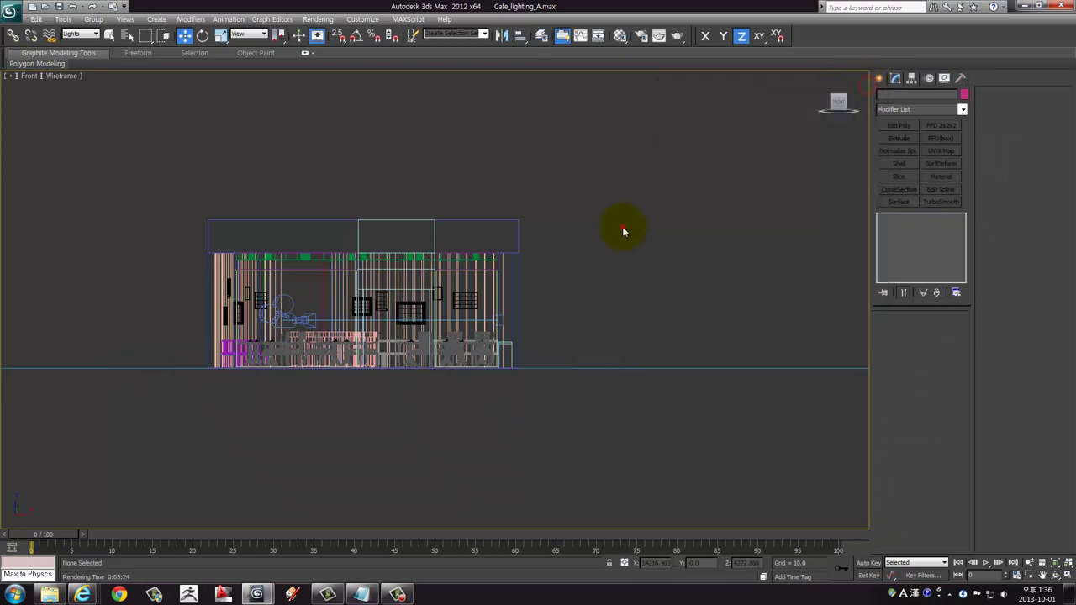
key("alt+w")
left_click(690, 401)
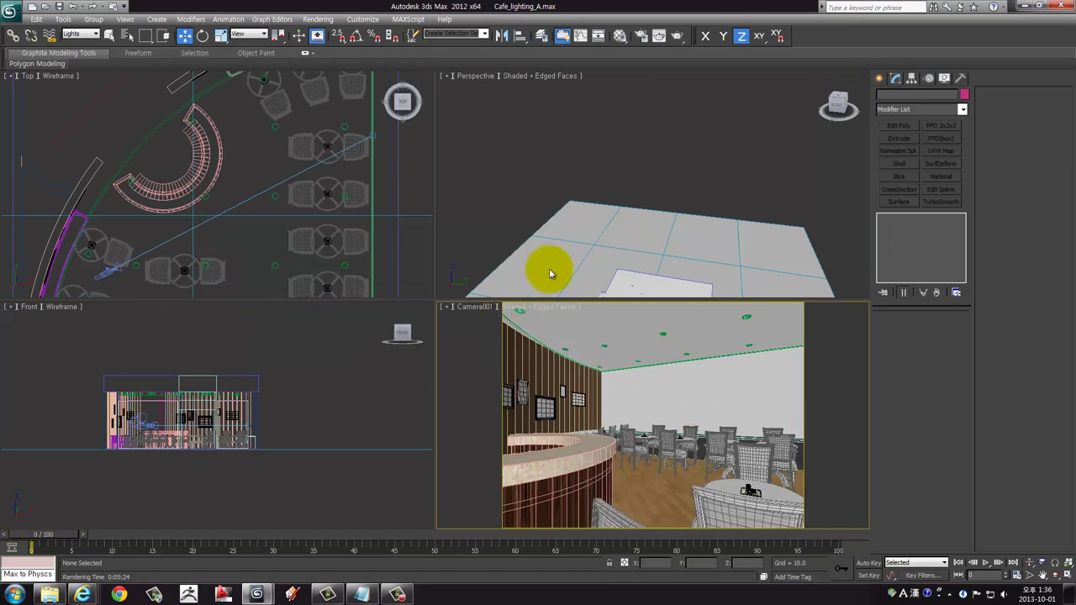
Maximize the Perspective view and choose VRayLight from the V-Ray light types
left_click(580, 238)
key("alt+w")
mouse_move(608, 222)
middle_mouse_down("alt")
mouse_move(620, 252)
mouse_move(745, 126)
middle_mouse_up("alt")
left_click(880, 78)
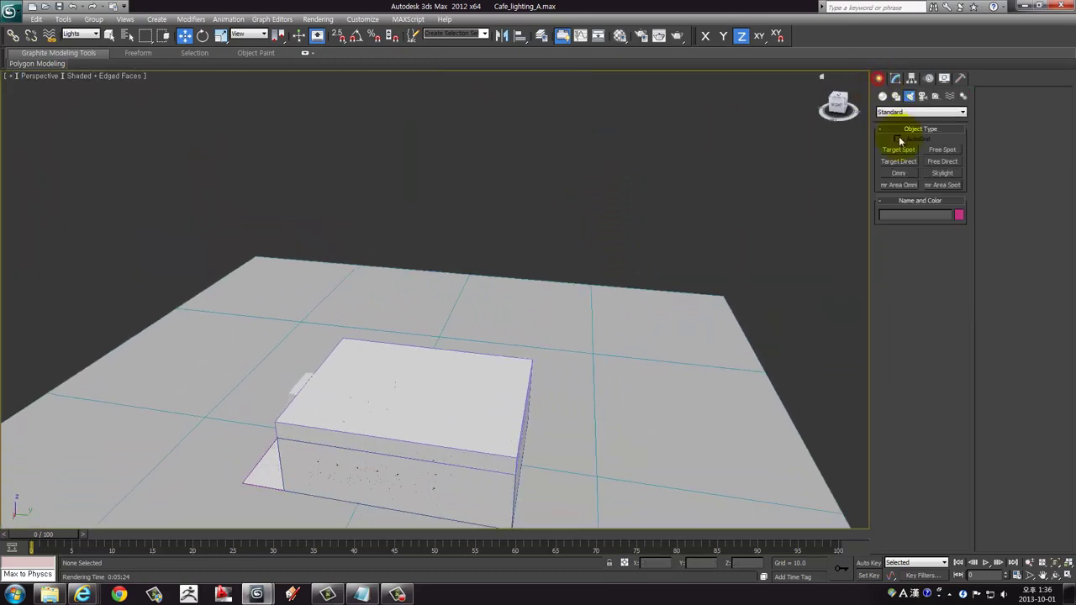
left_click(941, 161)
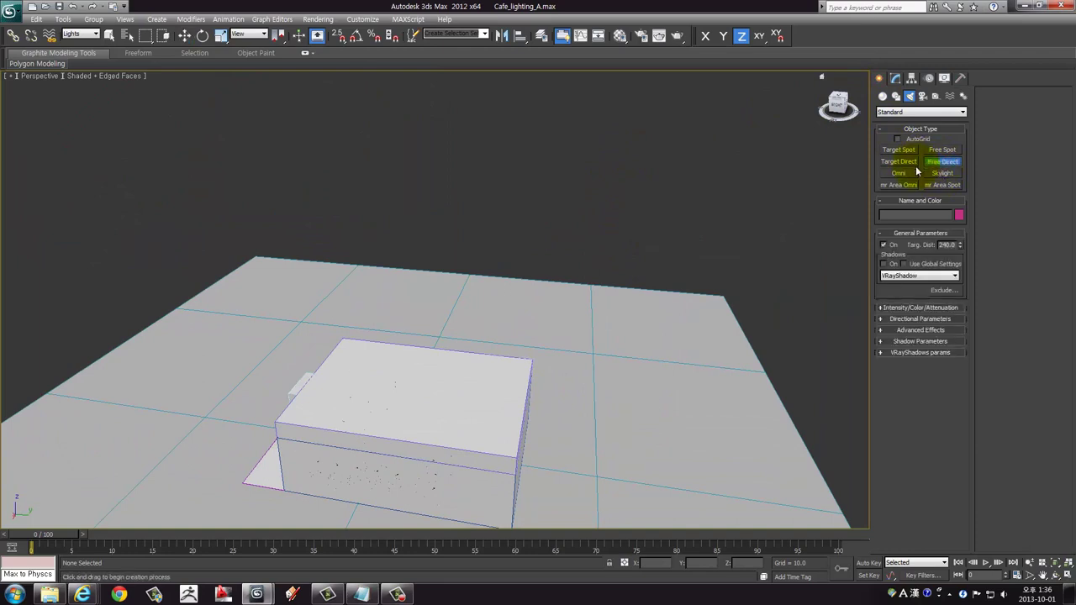
left_click(900, 112)
left_click(892, 143)
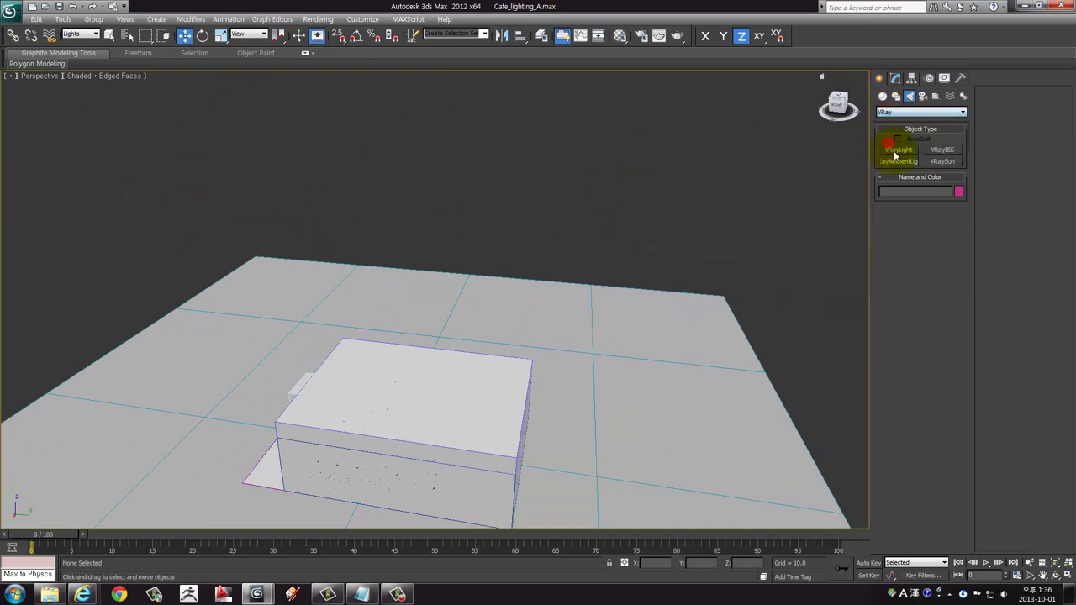
left_click(898, 152)
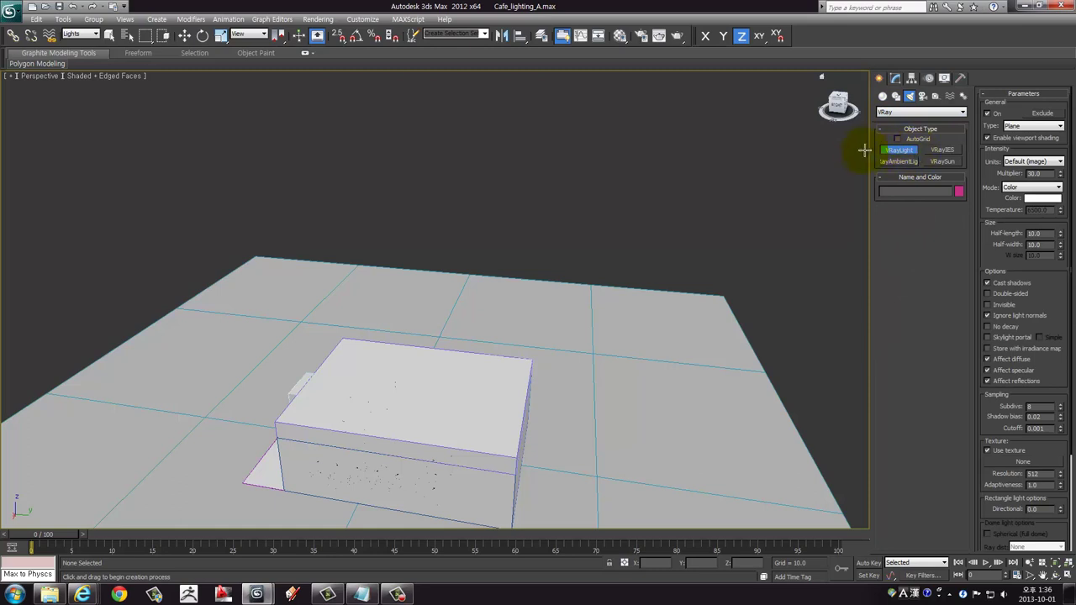
Draw the VRayLight001 plane panel just beneath the café ceiling
middle_click_drag(632, 368, 658, 278, "alt")
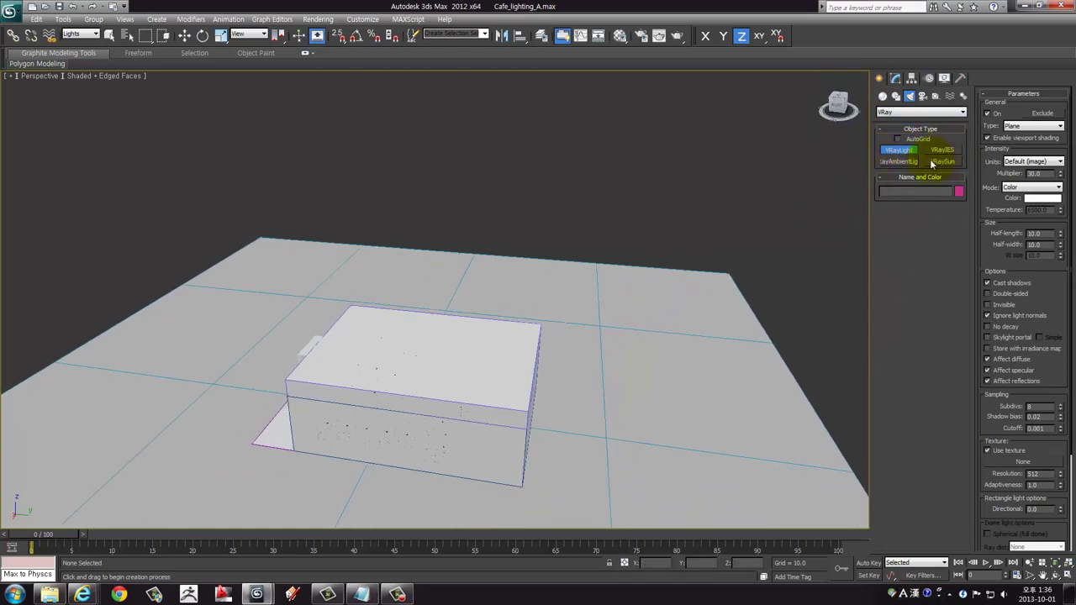
mouse_move(637, 344)
middle_mouse_down("alt")
mouse_move(632, 377)
mouse_move(502, 359)
middle_mouse_up("alt")
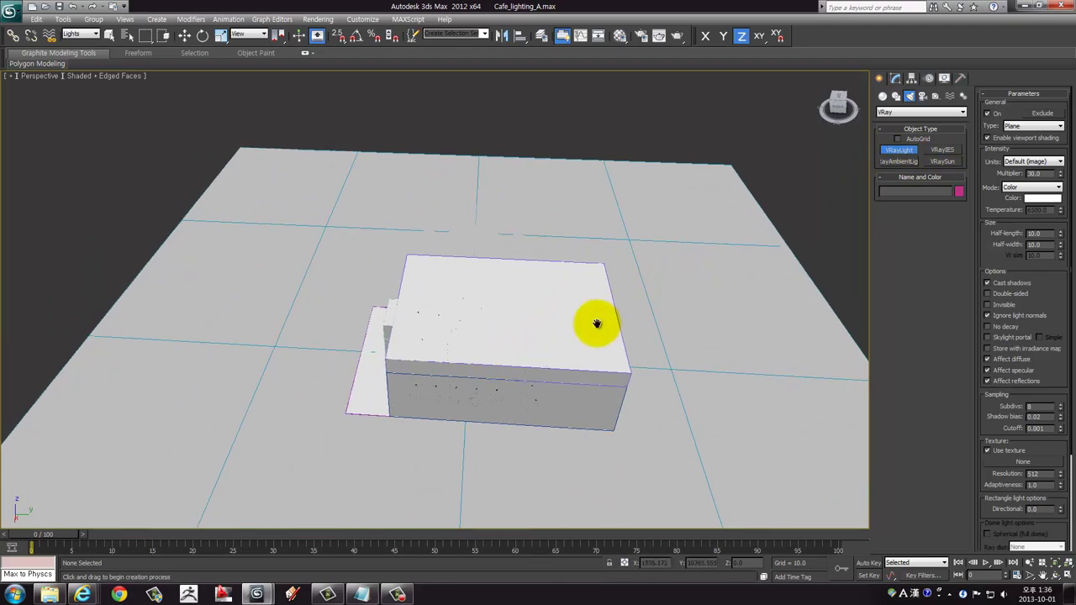
scroll(462, 339, "down", 2)
scroll(463, 339, "up", 5)
mouse_move(461, 339)
middle_mouse_down("alt")
mouse_move(348, 370)
mouse_move(257, 473)
mouse_move(333, 387)
mouse_move(413, 391)
mouse_move(492, 361)
mouse_move(564, 311)
middle_mouse_up("alt")
scroll(334, 387, "down", 5)
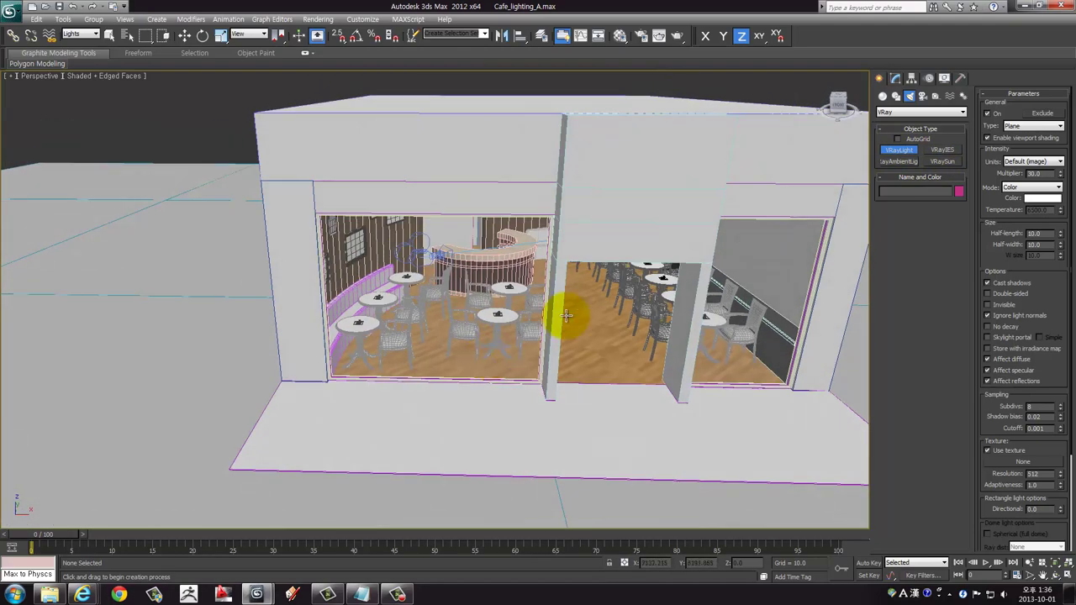
mouse_move(561, 301)
left_mouse_down()
mouse_move(589, 324)
mouse_move(620, 326)
mouse_move(593, 339)
left_mouse_up()
mouse_move(593, 339)
middle_mouse_down("alt")
mouse_move(608, 320)
mouse_move(524, 377)
mouse_move(500, 380)
mouse_move(512, 365)
middle_mouse_up("alt")
right_click(512, 366)
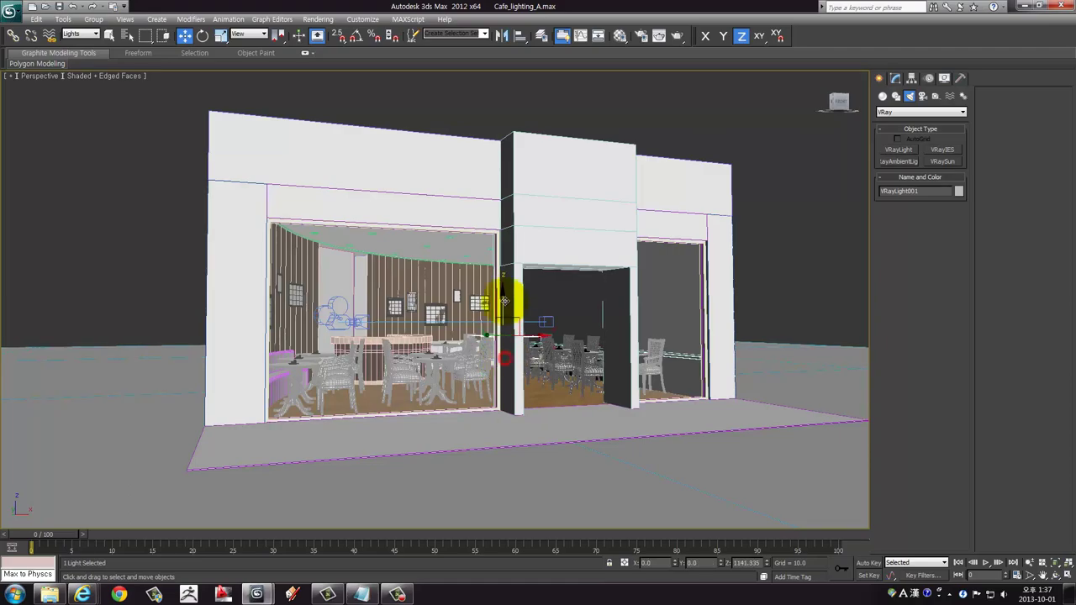
Move VRayLight001 to the right along X in the Perspective view
key("z")
scroll(516, 325, "down", 5)
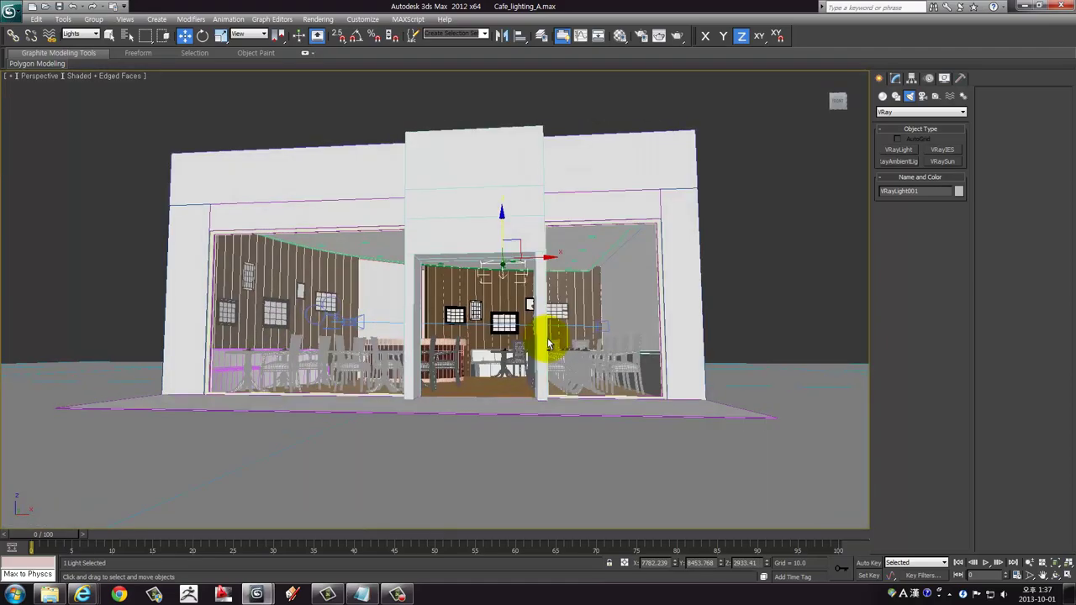
scroll(548, 336, "up", 5)
mouse_move(543, 349)
middle_mouse_down("alt")
mouse_move(630, 341)
mouse_move(559, 347)
mouse_move(526, 325)
middle_mouse_up("alt")
left_click_drag(459, 220, 732, 249)
mouse_move(732, 252)
middle_mouse_down("alt")
mouse_move(559, 346)
mouse_move(568, 343)
middle_mouse_up("alt")
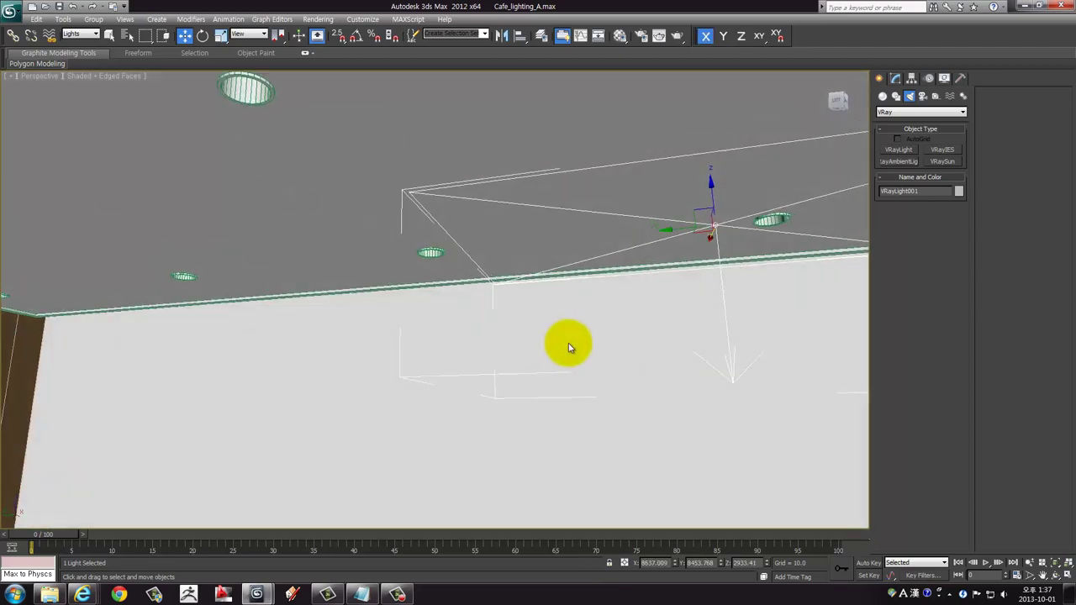
Reposition the light over the tables near the far wall in the maximized Top view
key("alt+w")
right_click(264, 241)
key("alt+w")
scroll(460, 418, "up", 2)
scroll(460, 418, "down", 3)
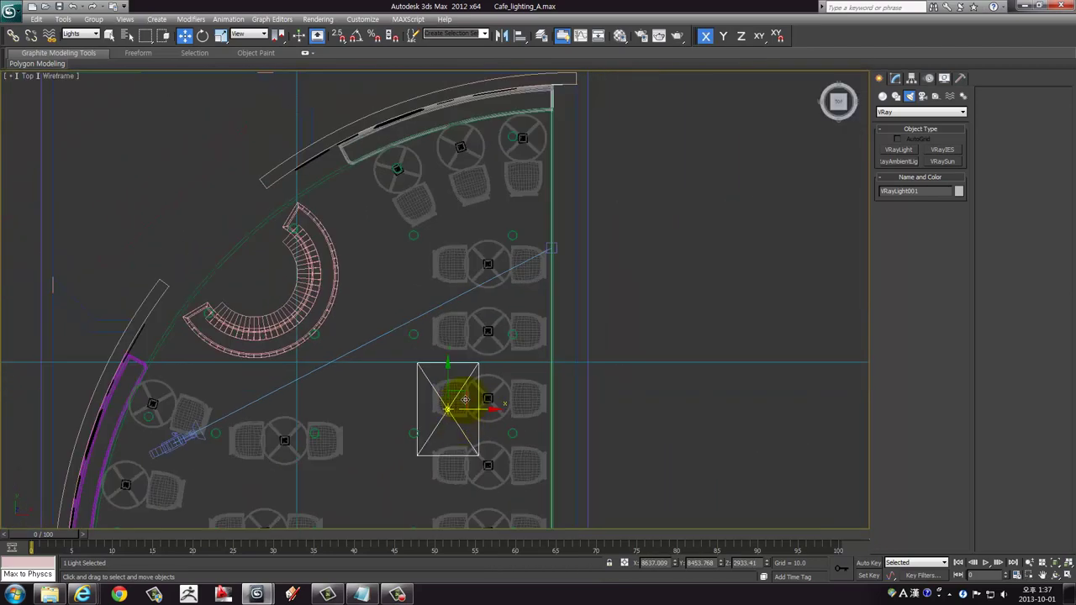
left_click_drag(460, 418, 525, 265)
Return to the full-screen Camera001 view
key("alt+w")
right_click(523, 454)
key("alt+w")
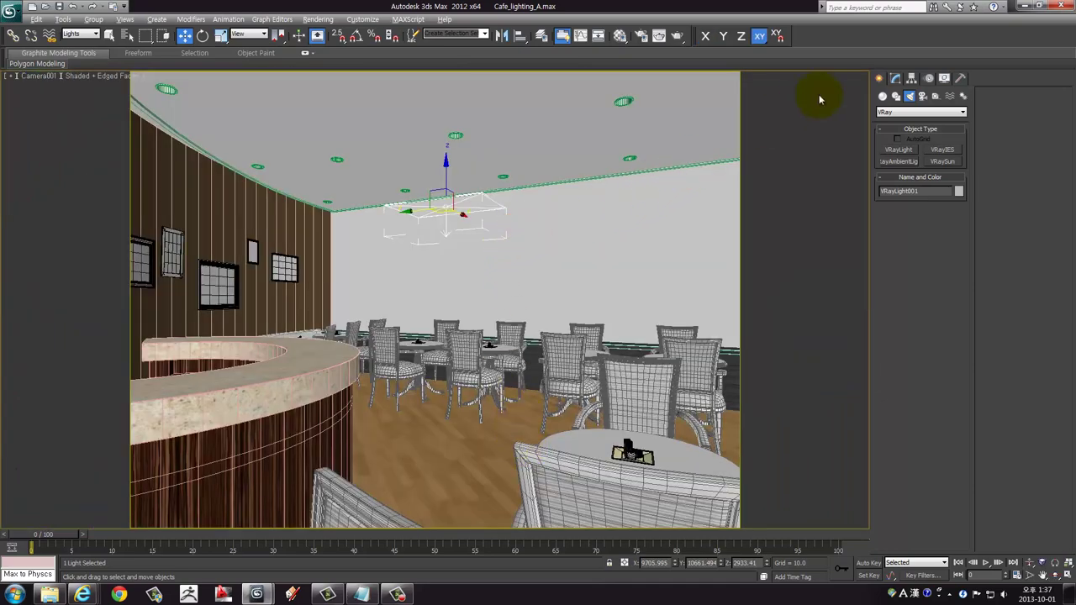
left_click(677, 36)
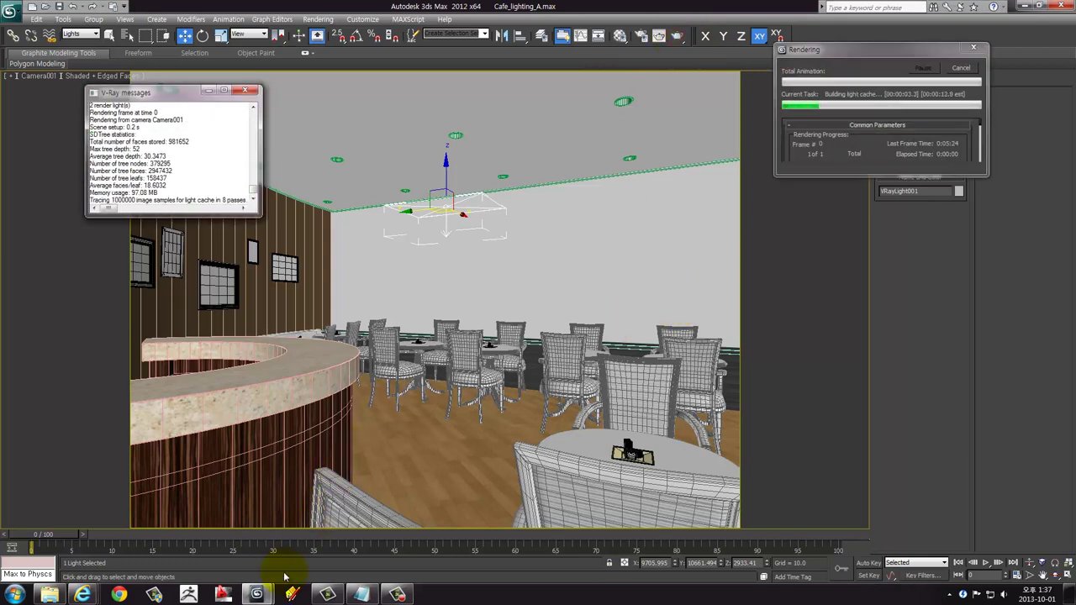
left_click(317, 530)
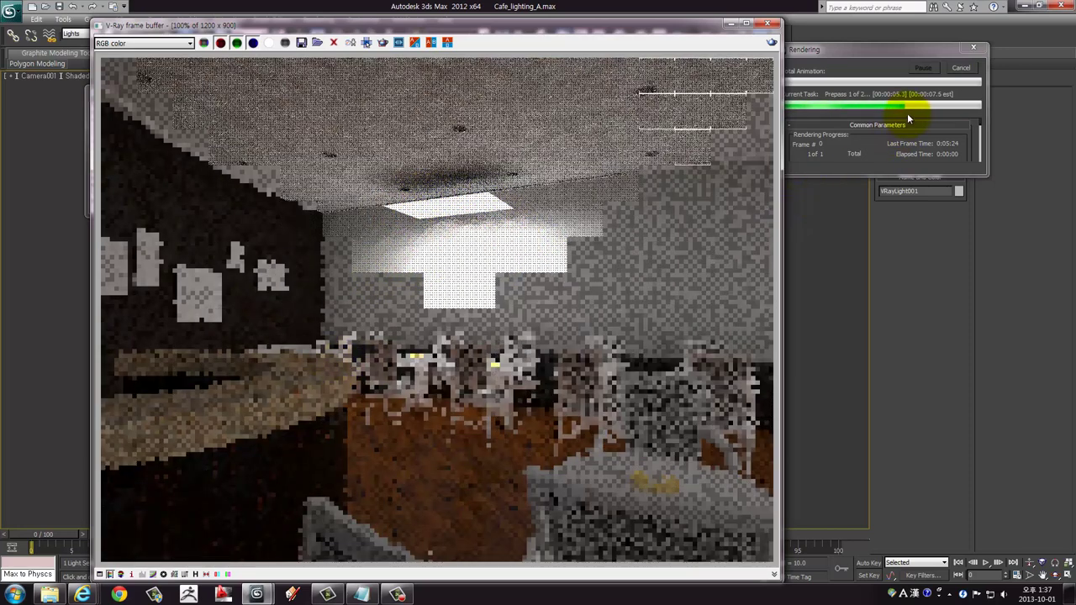
left_click(963, 69)
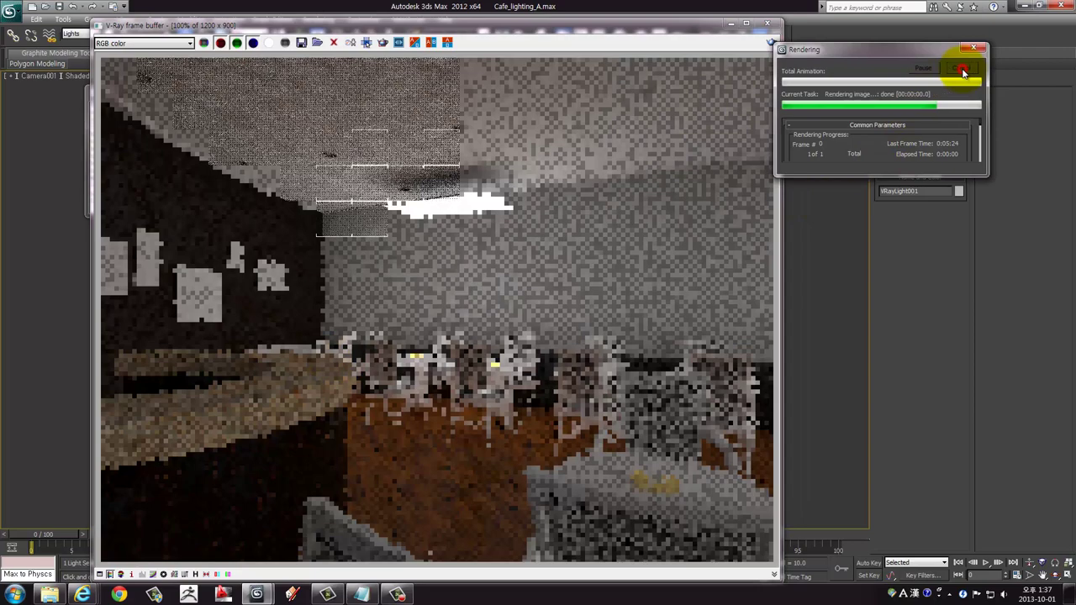
left_click(765, 23)
left_click(247, 91)
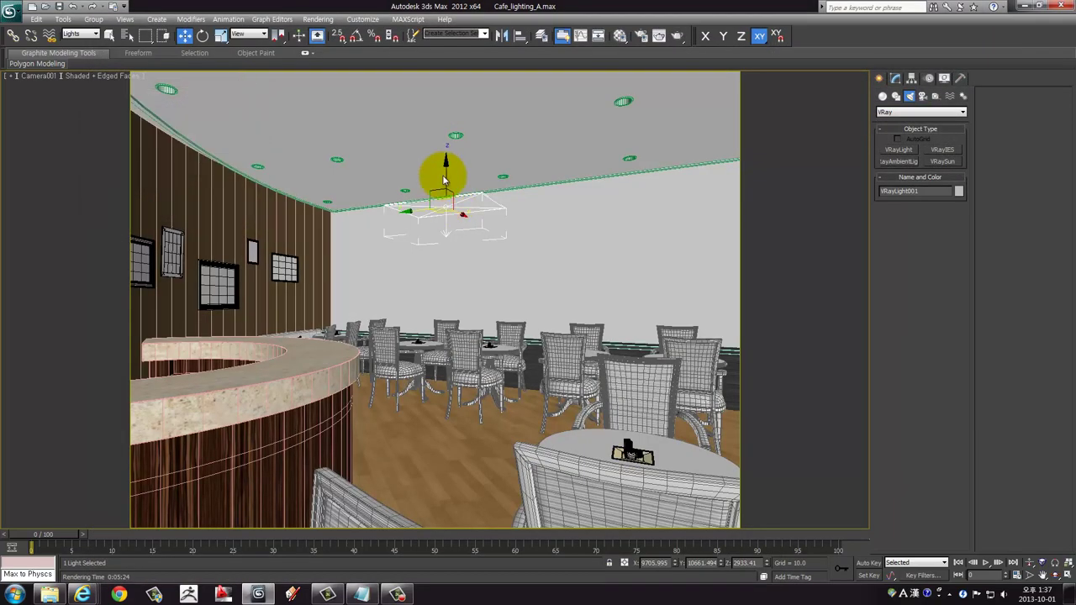
Raise VRayLight001 toward the ceiling and drop its Multiplier from 30.0 to 5.0, keeping Plane type
left_click_drag(446, 178, 466, 147)
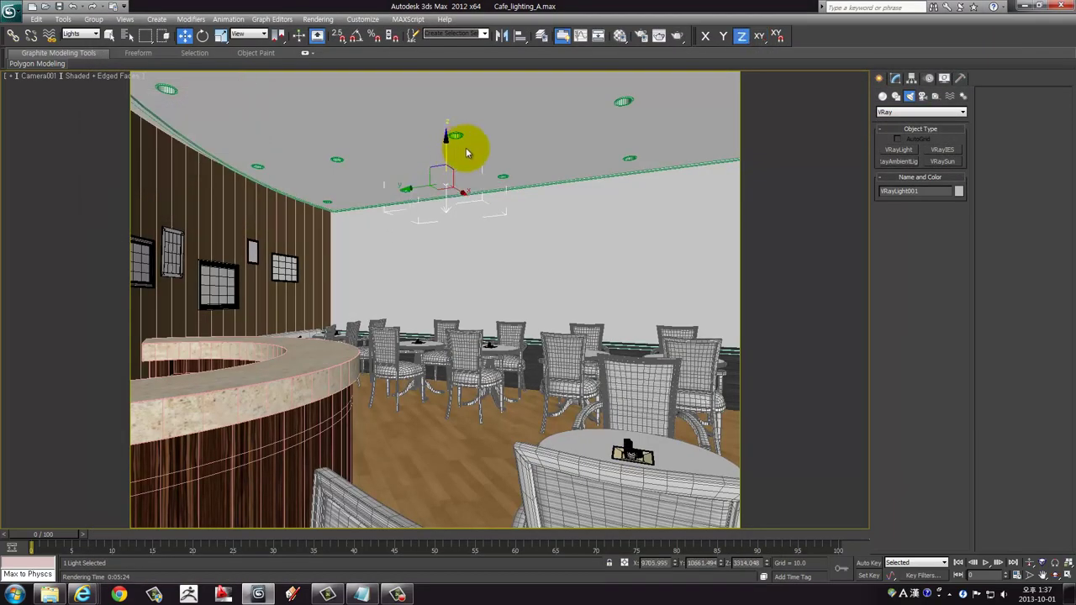
left_click(898, 78)
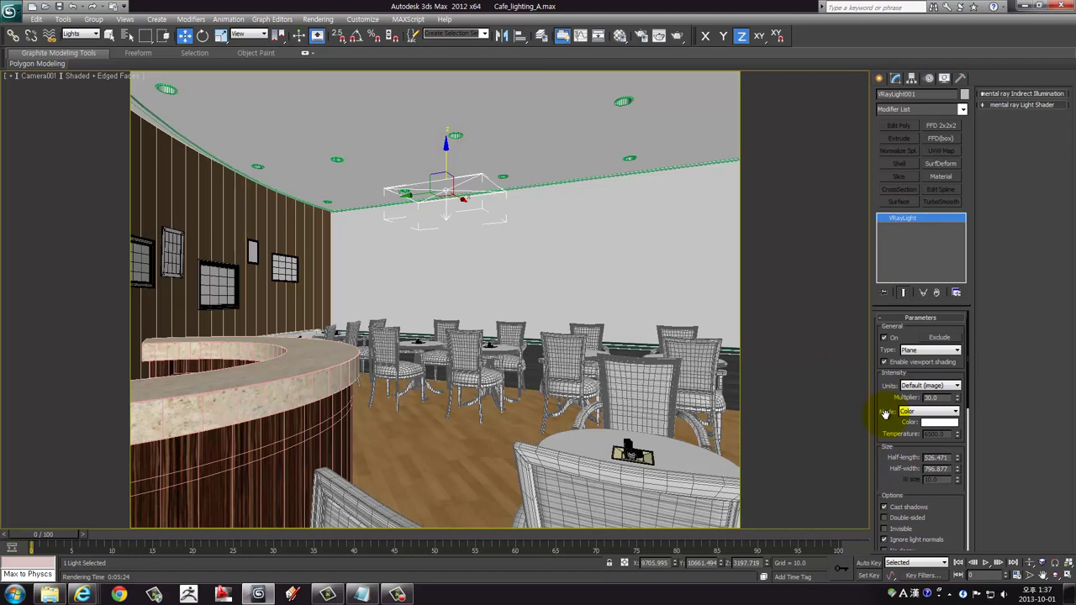
left_click(911, 350)
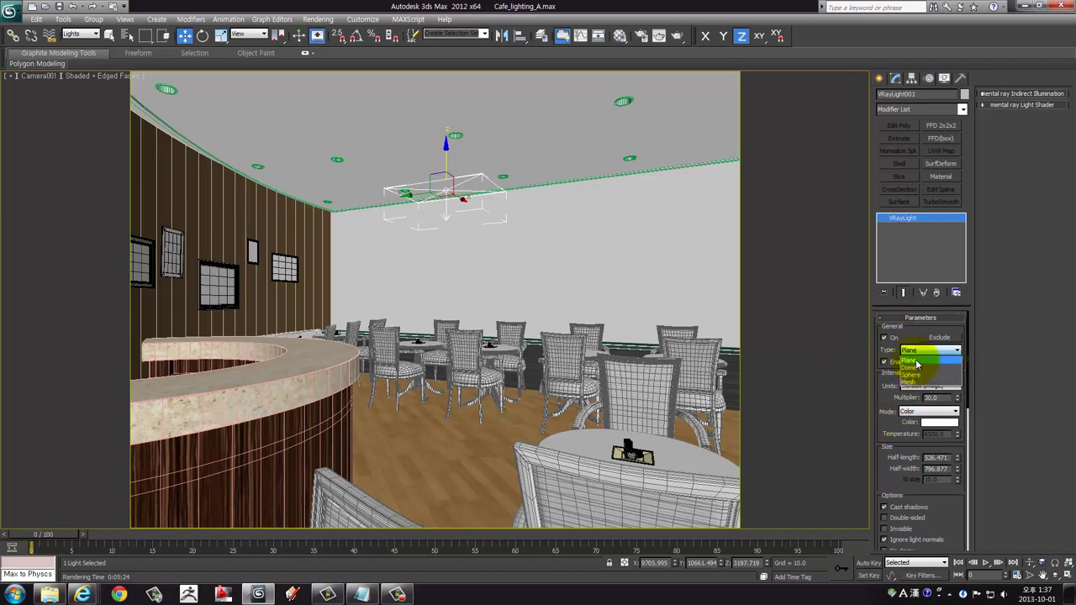
left_click(917, 363)
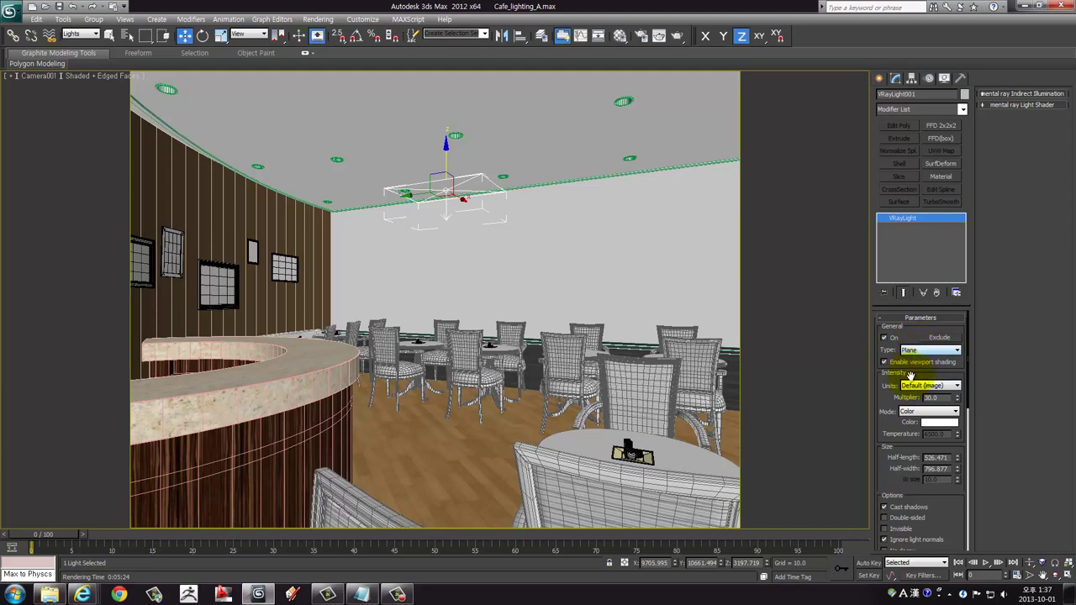
left_click_drag(891, 393, 890, 367)
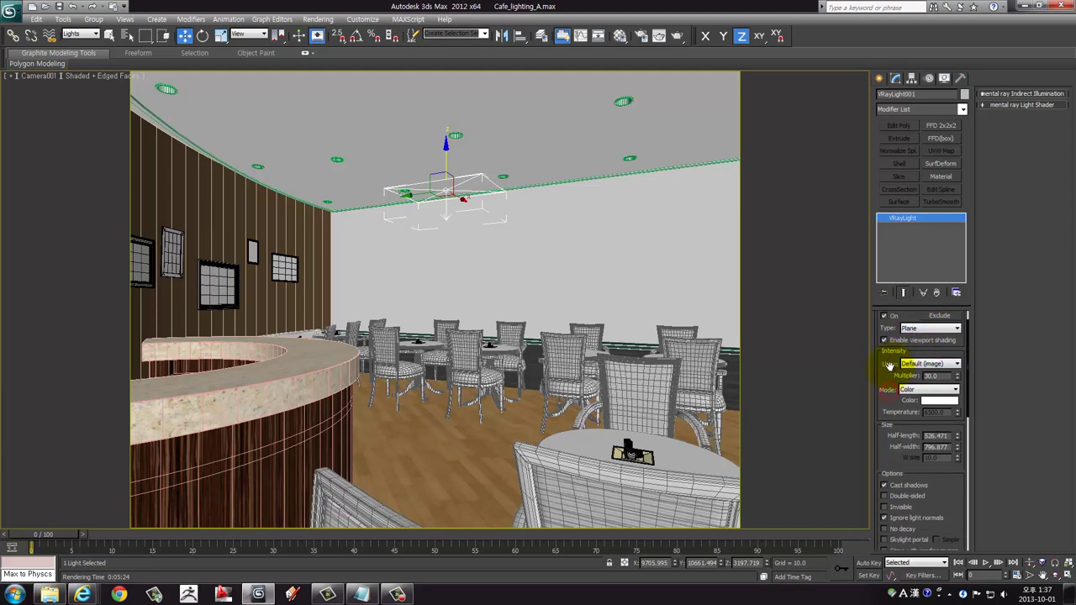
double_click(932, 376)
type("5")
key("Return")
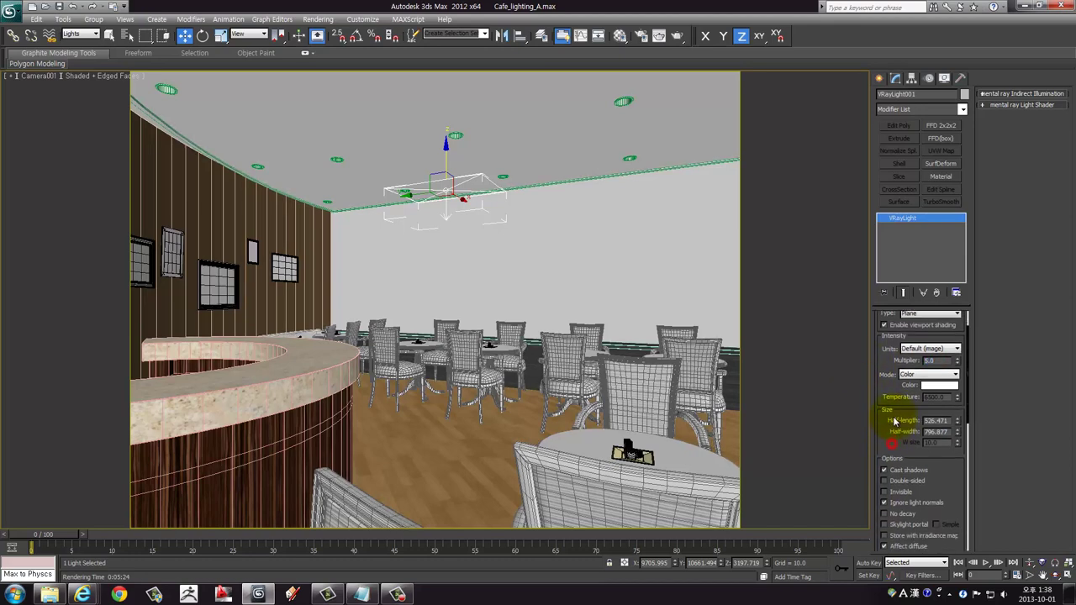
left_click_drag(893, 445, 892, 366)
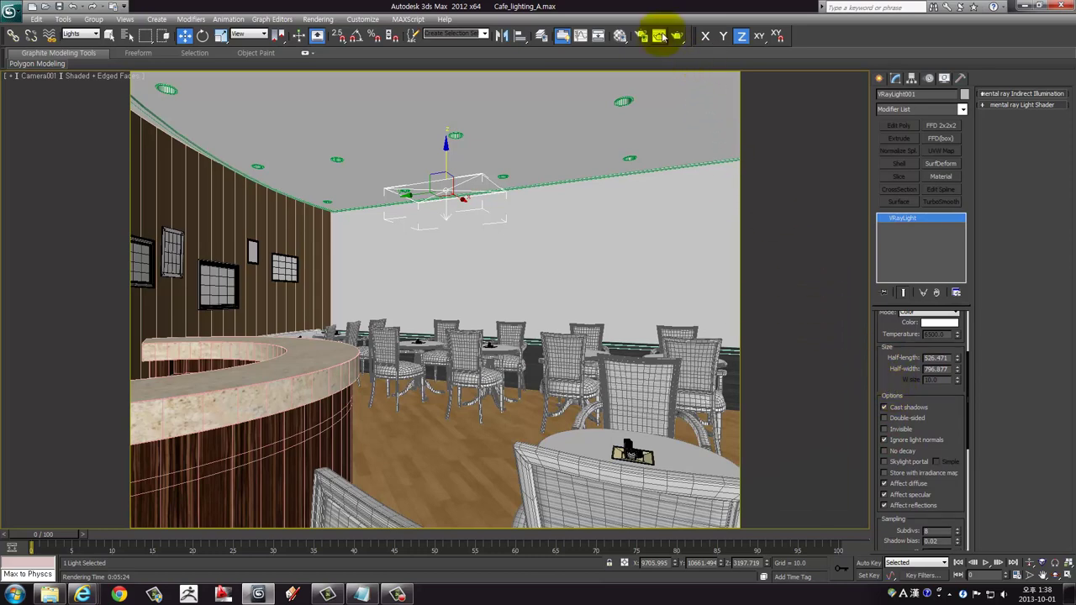
Open Render Setup on the V-Ray tab and review, then close, the last V-Ray frame buffer
left_click(318, 18)
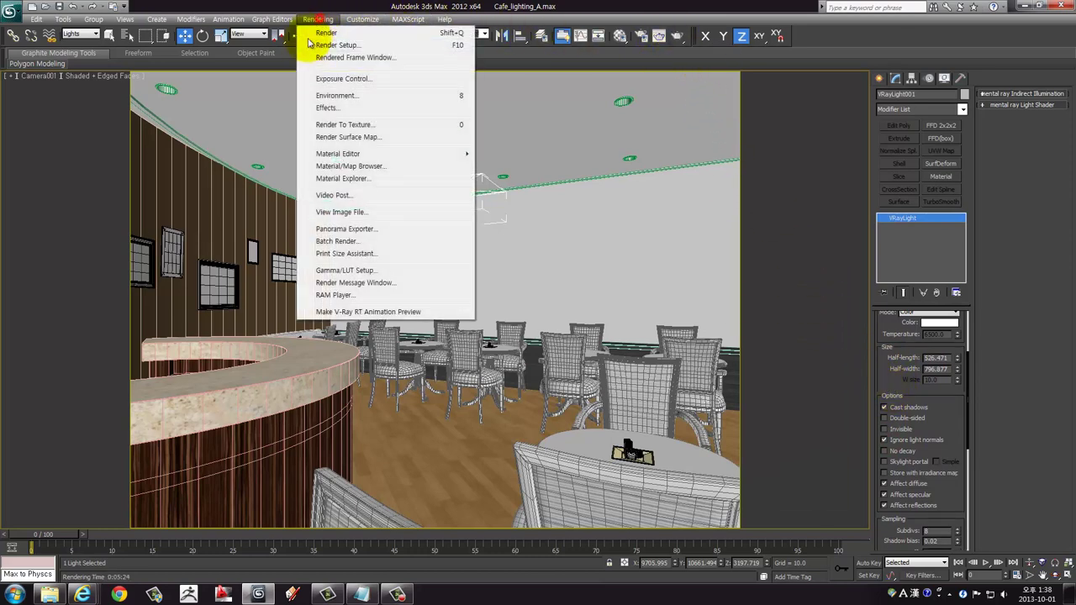
left_click(318, 47)
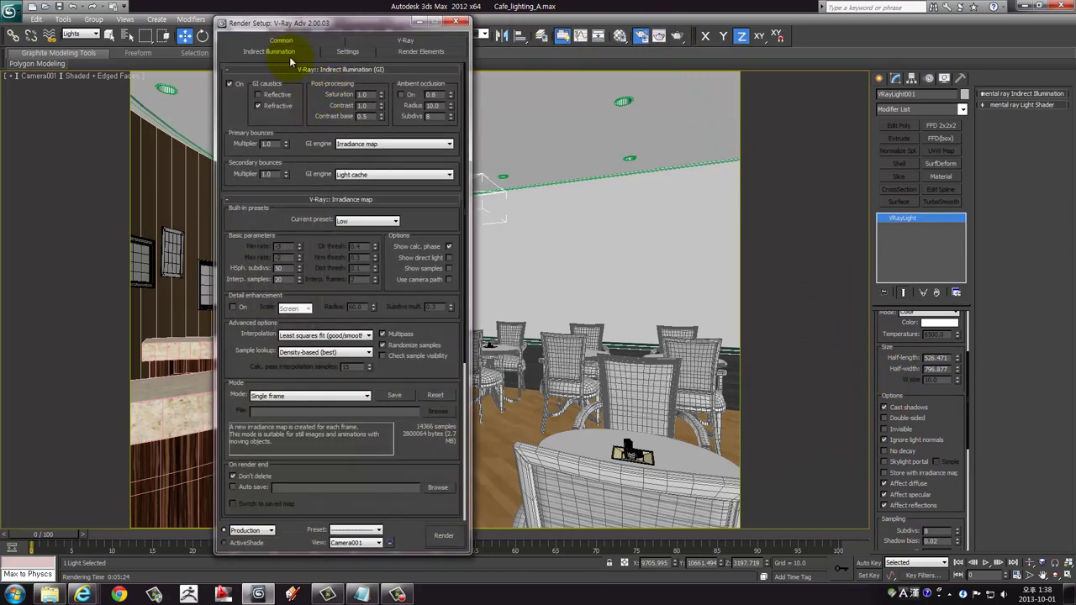
left_click(385, 42)
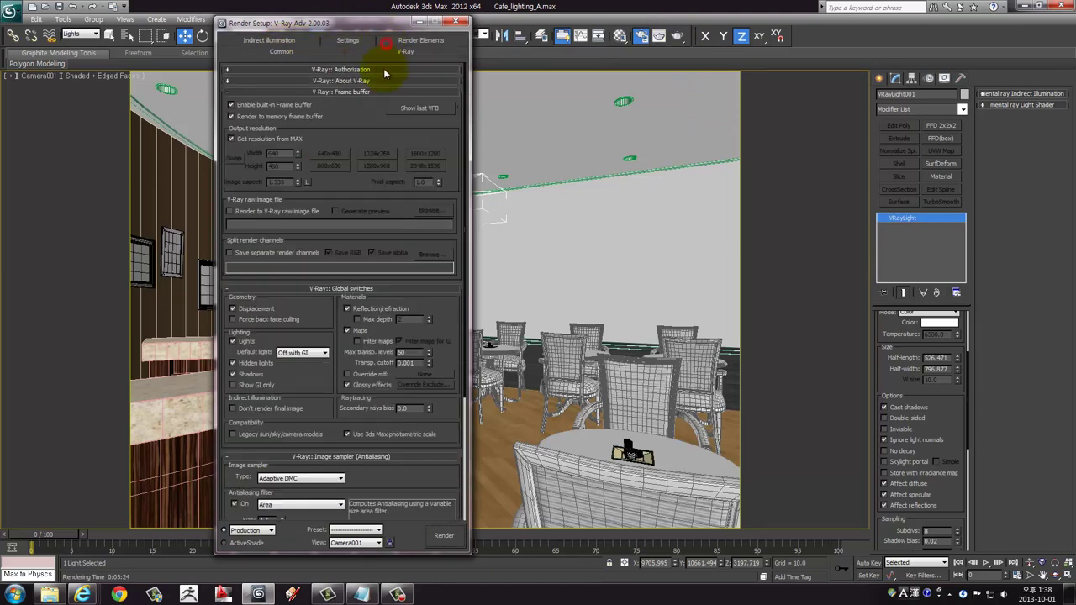
left_click(407, 110)
left_click_drag(421, 27, 245, 27)
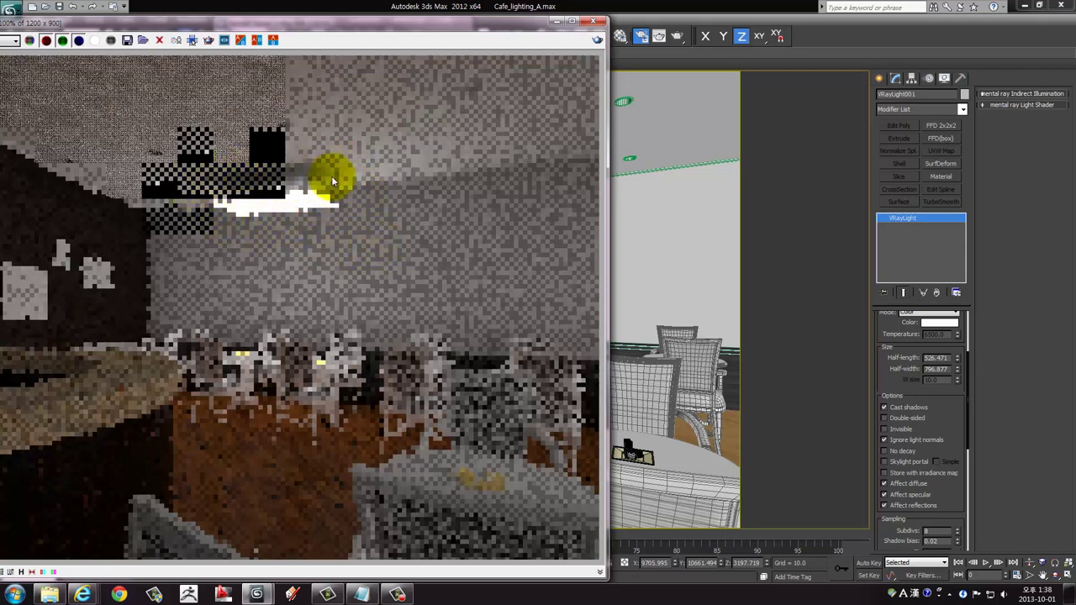
left_click(592, 20)
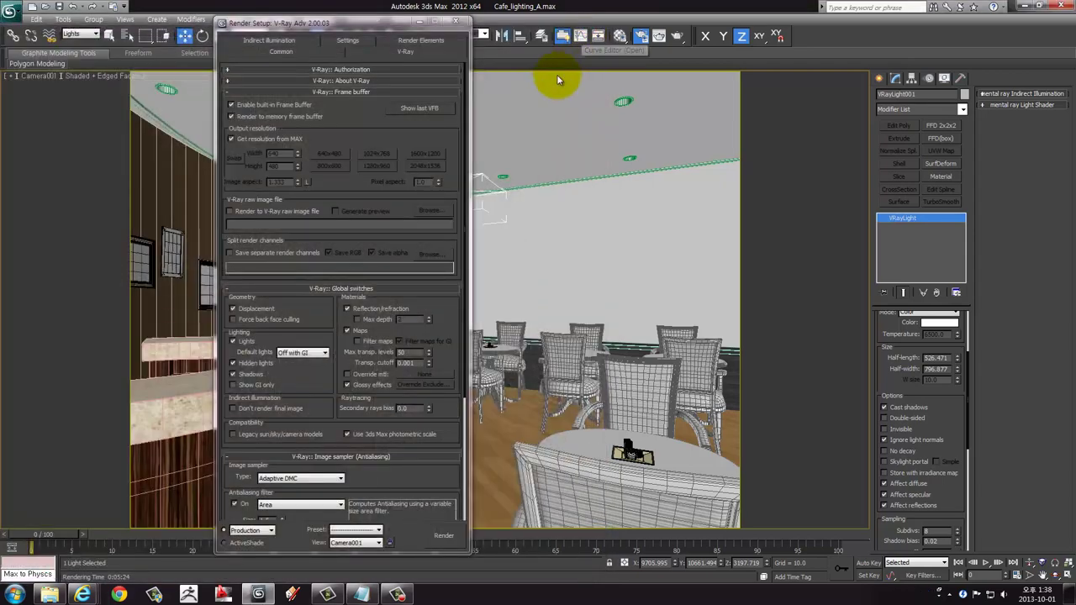
Tick Invisible for VRayLight001 in its Options rollout
scroll(893, 429, "down", 1)
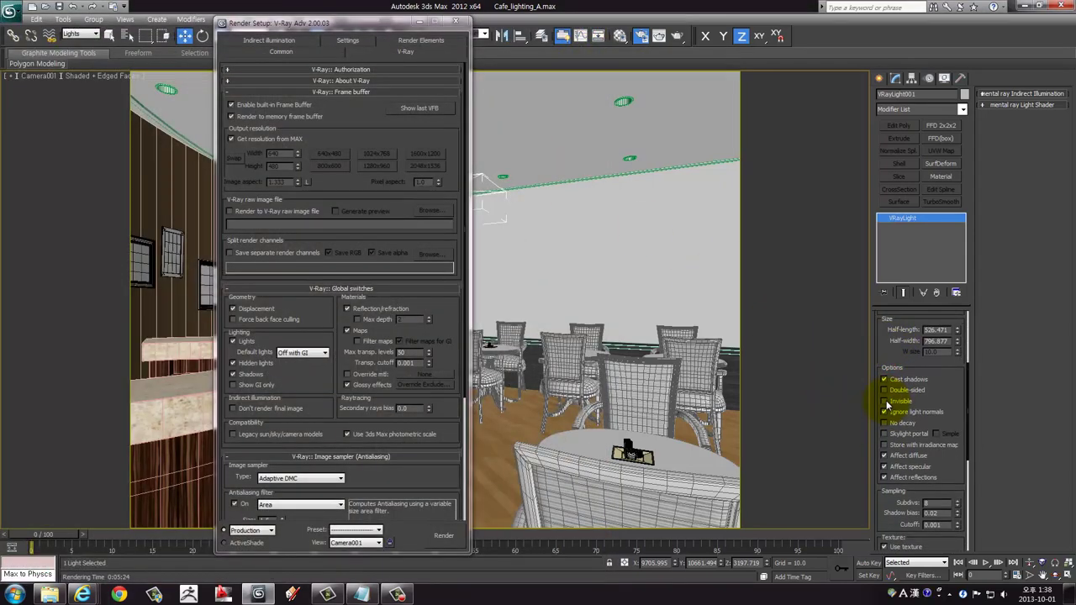
left_click(885, 401)
left_click_drag(400, 23, 235, 21)
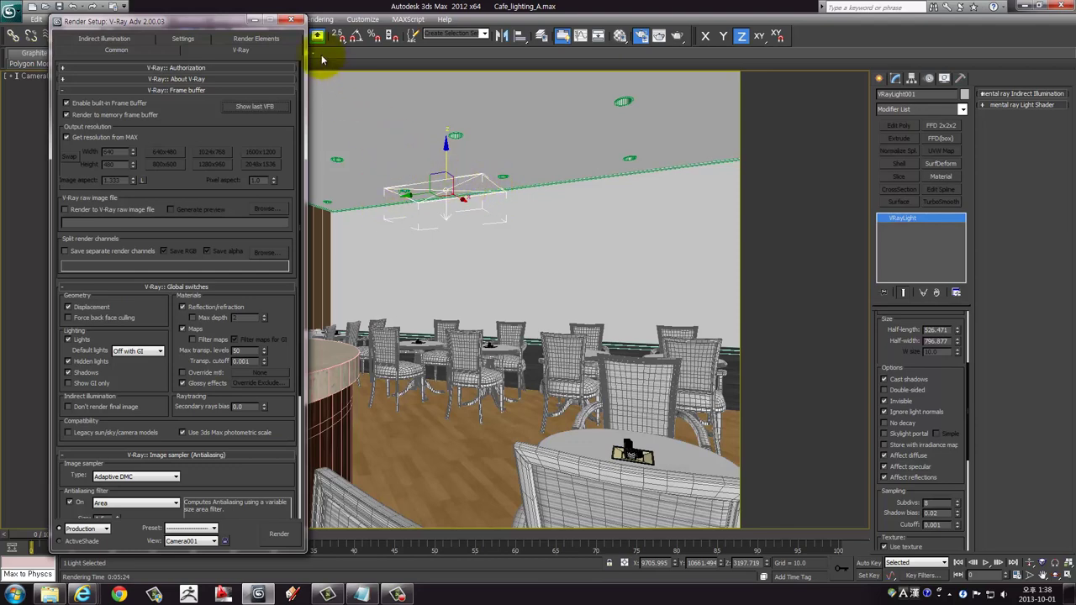
Close Render Setup, clear the selection and restore the four-view layout
left_click(291, 21)
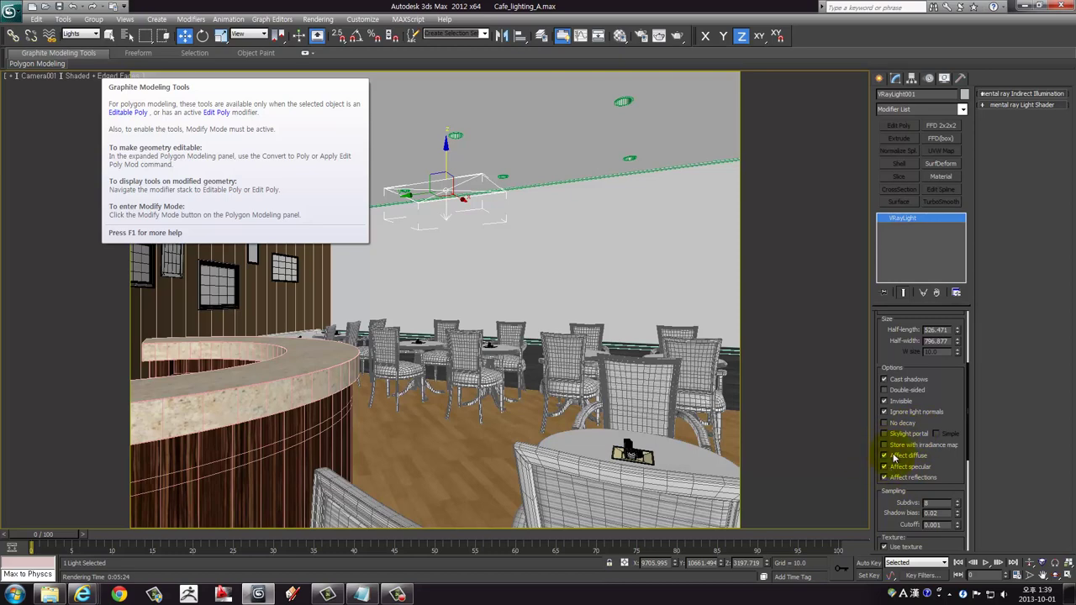
left_click_drag(896, 359, 893, 289)
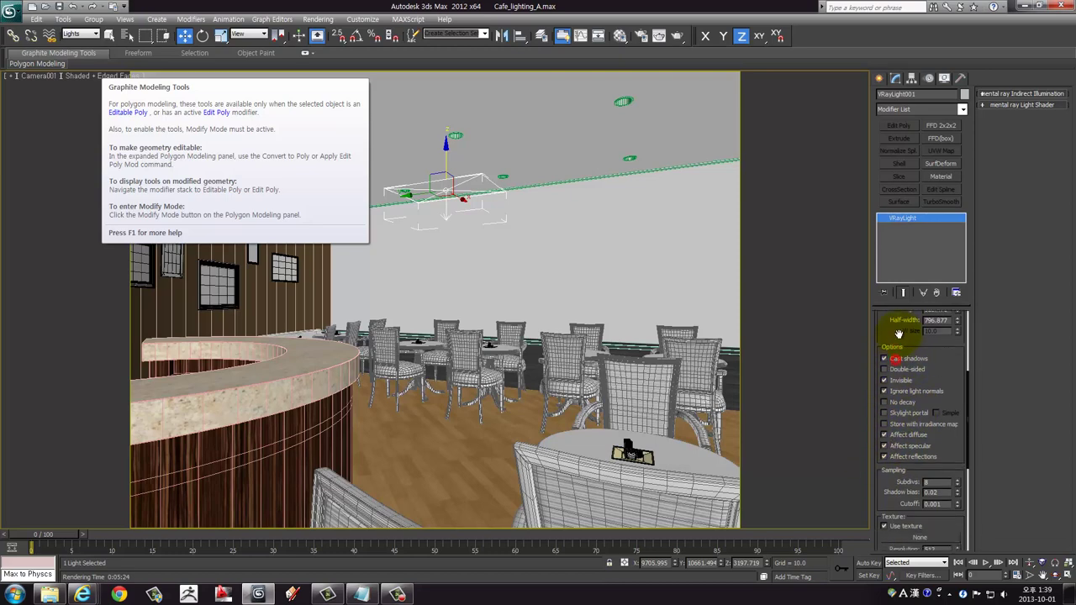
left_click(488, 312)
left_click(439, 231)
left_click(318, 154)
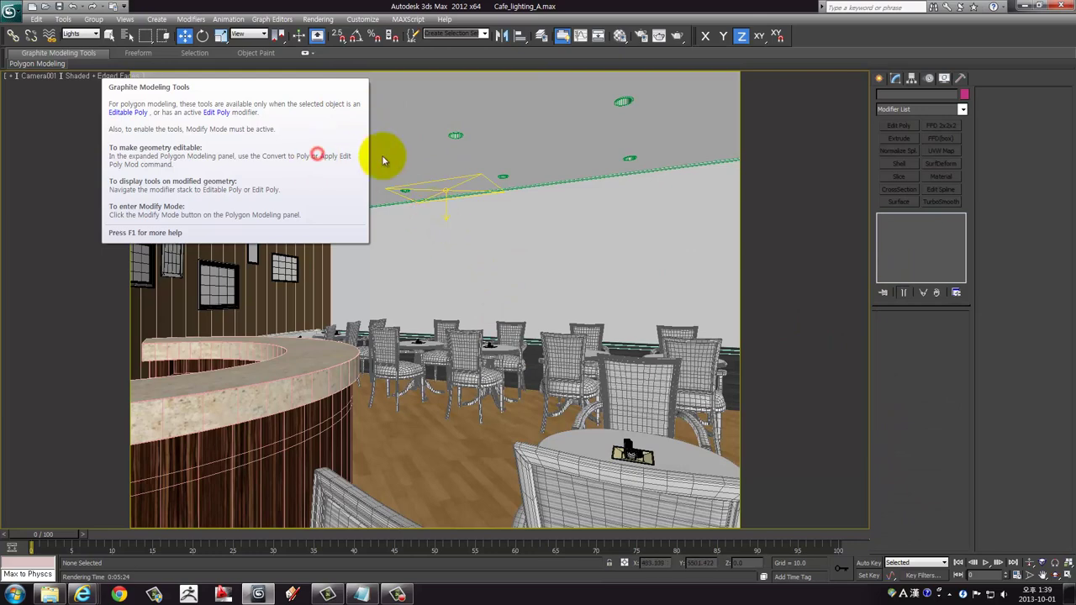
left_click(206, 263)
key("alt+w")
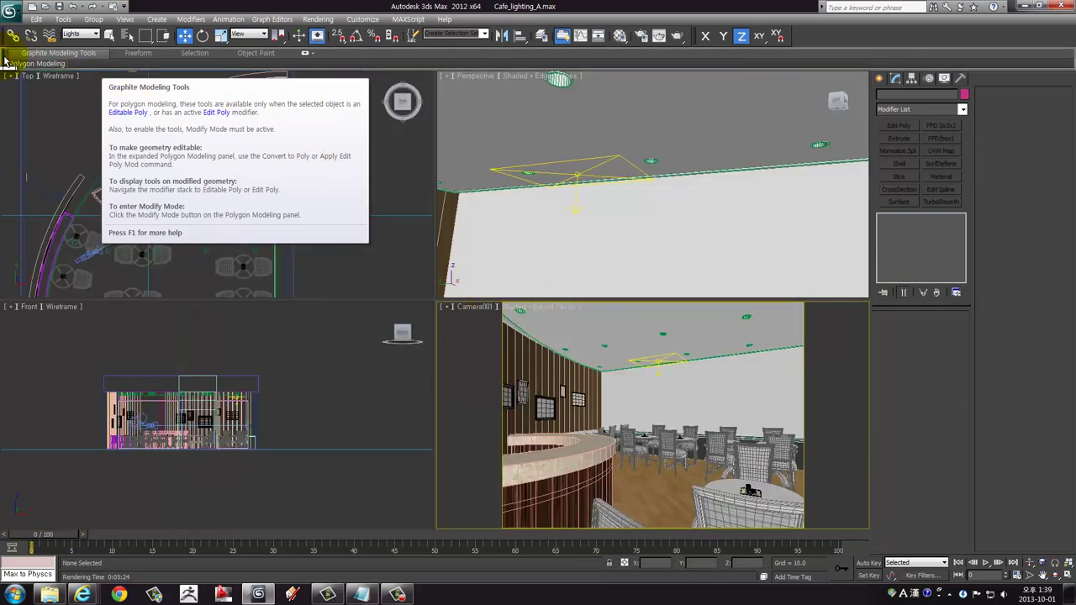
Maximize Camera001 and select the ceiling VRayLight panel
left_click(253, 164)
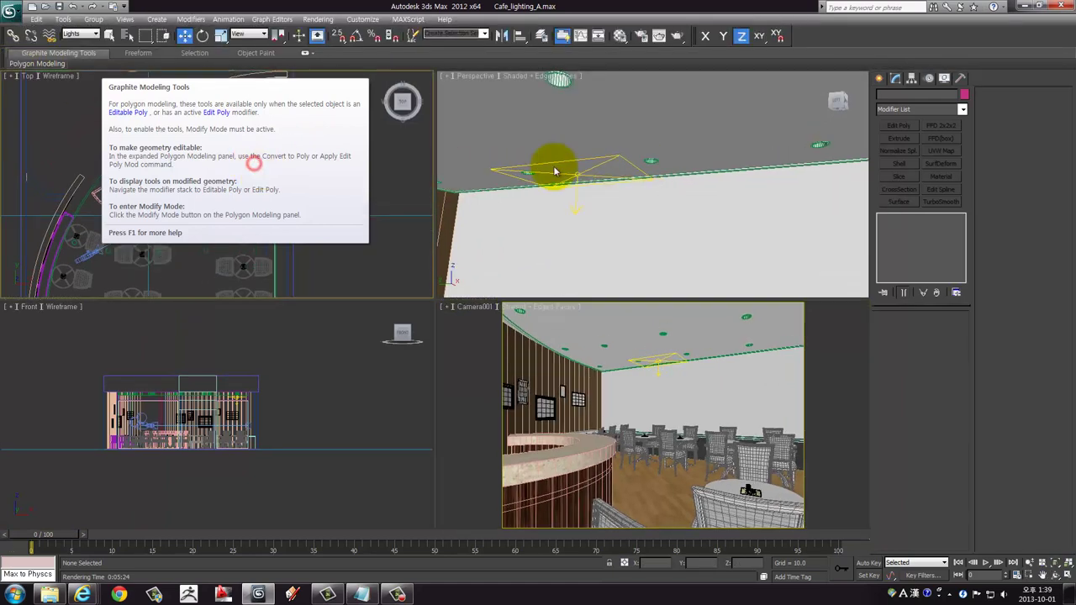
left_click(7, 60)
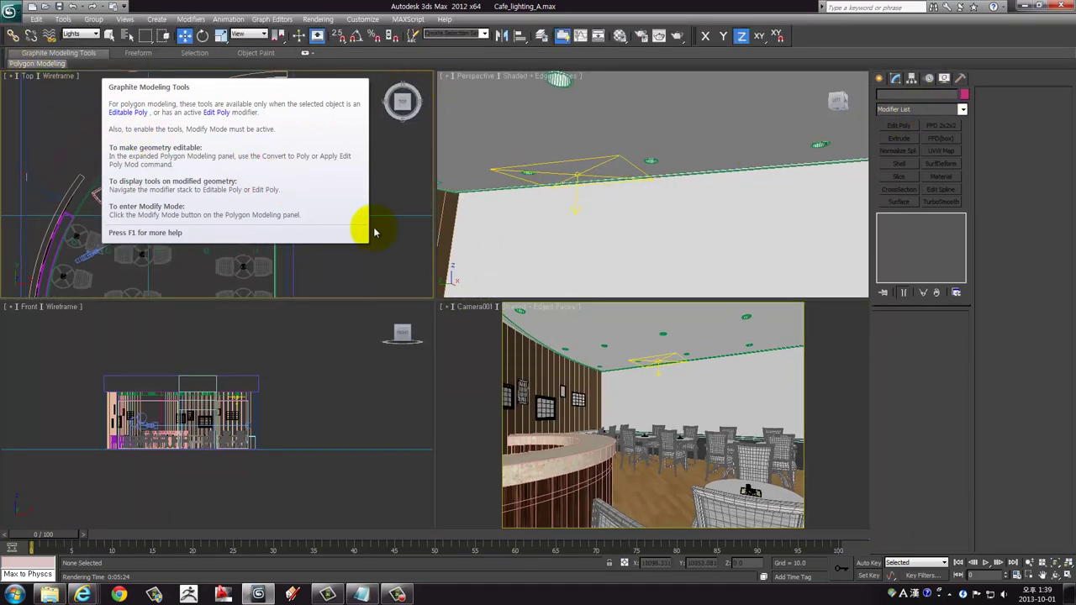
left_click(553, 373)
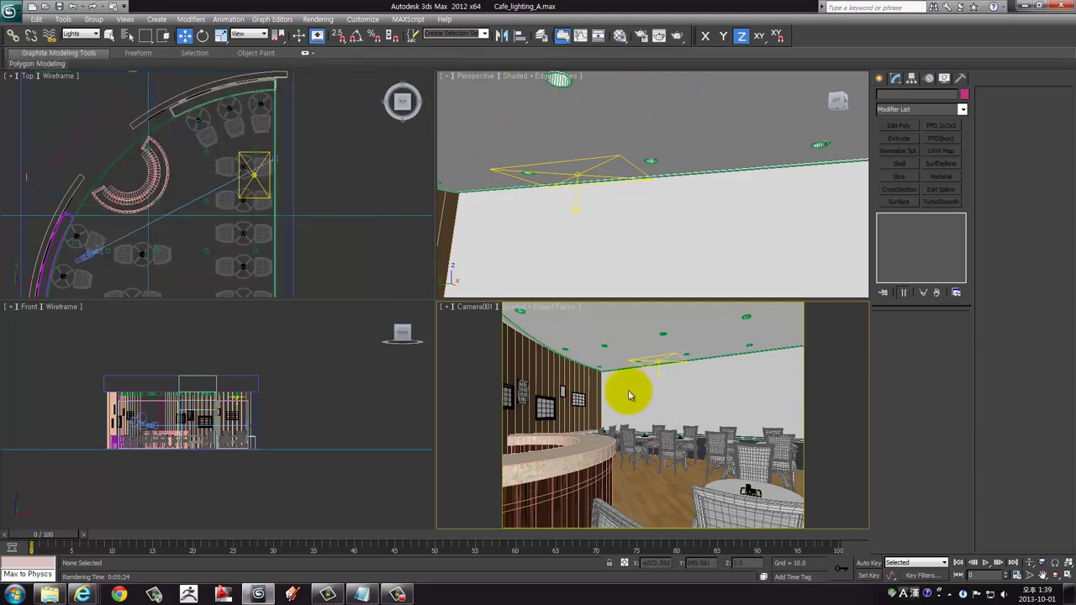
key("alt+w")
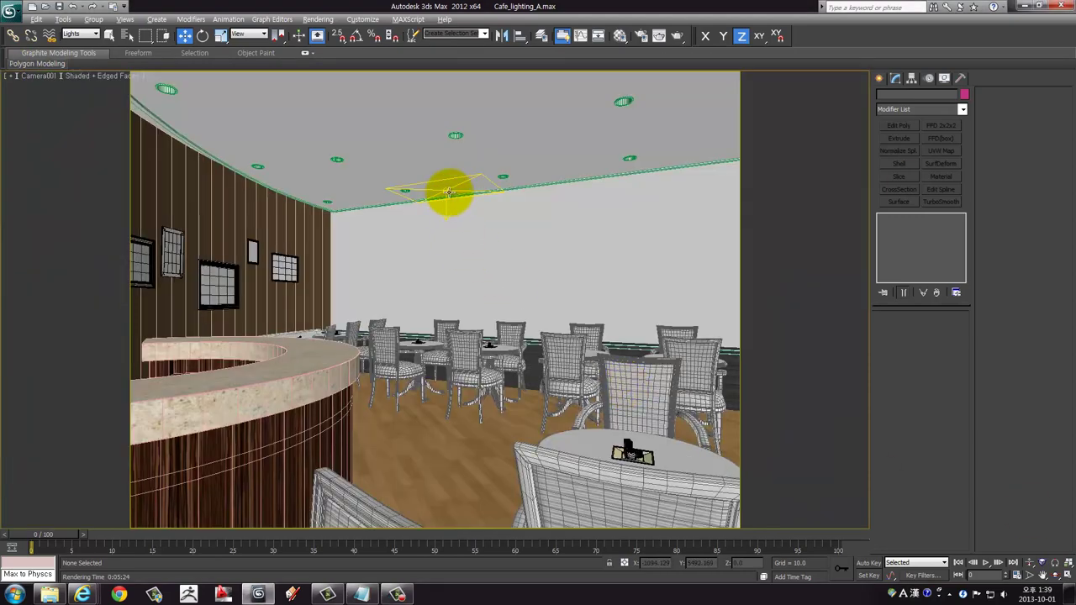
left_click(449, 192)
Adjust the light panel's Half-length and Half-width spinner values
left_click_drag(890, 477, 894, 367)
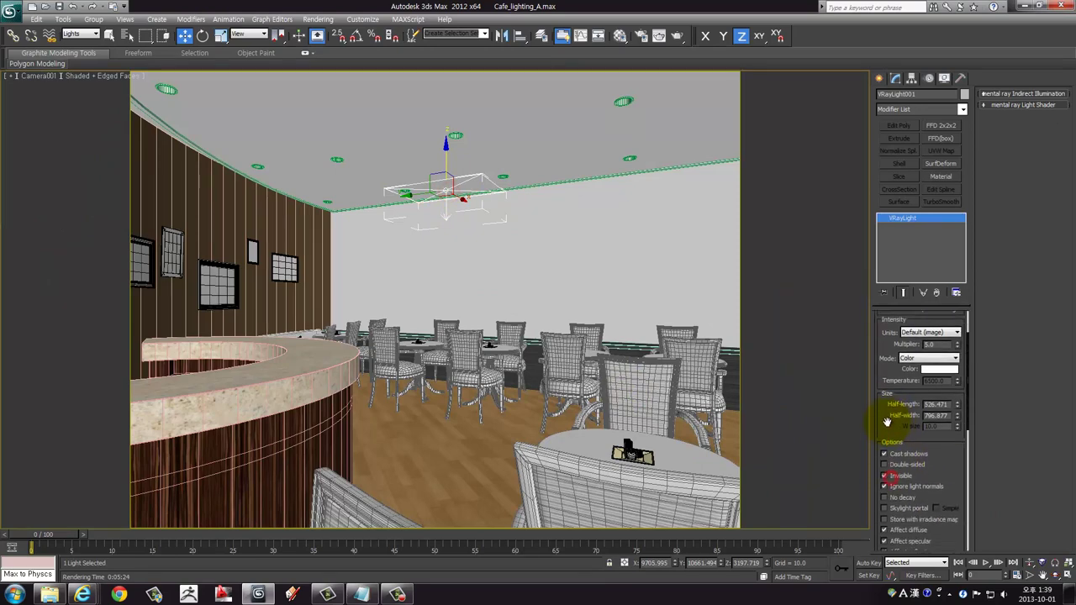
double_click(947, 348)
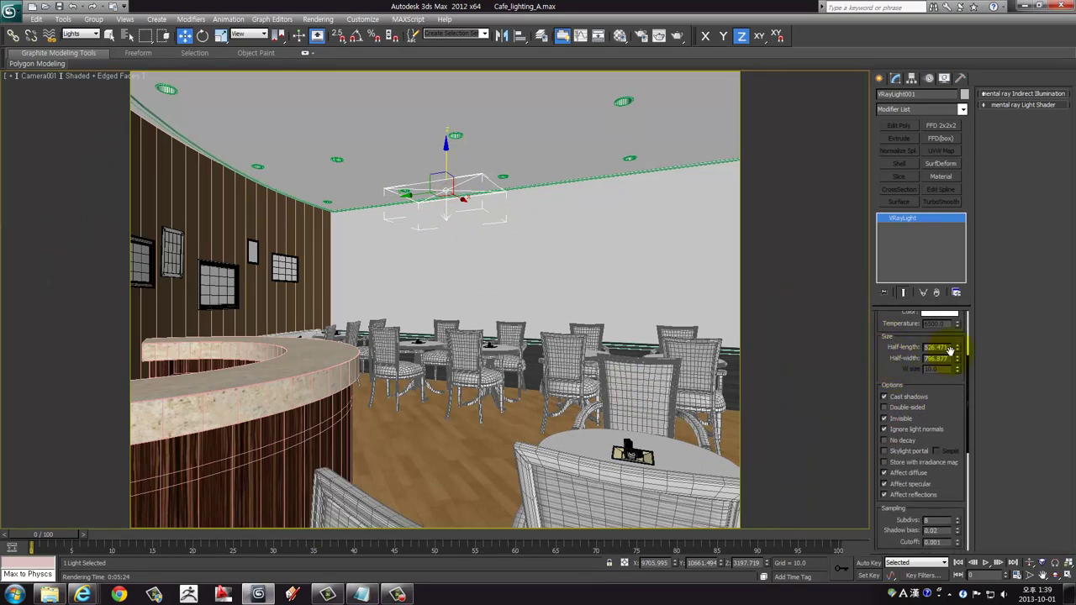
left_click_drag(957, 354, 865, 64)
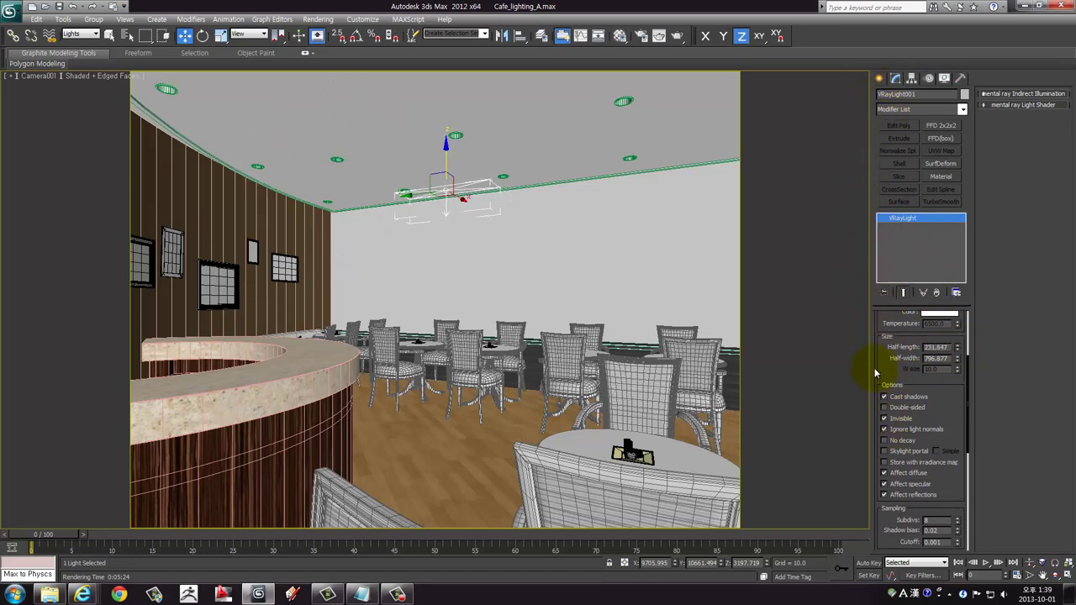
left_click_drag(865, 64, 875, 370)
mouse_move(957, 362)
left_mouse_down()
mouse_move(891, 366)
mouse_move(903, 260)
left_mouse_up()
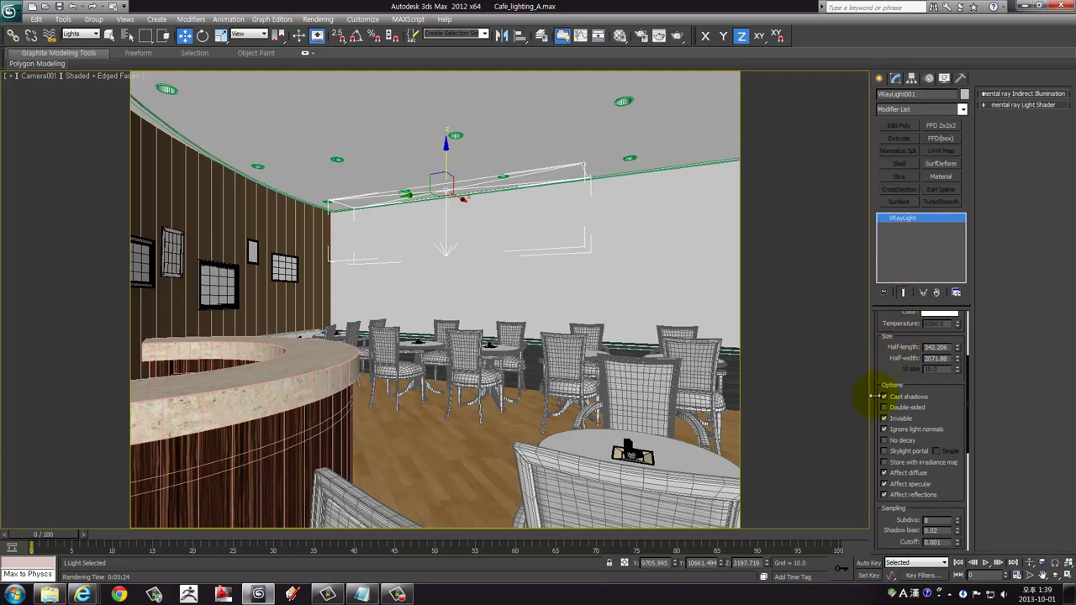
scroll(892, 377, "down", 2)
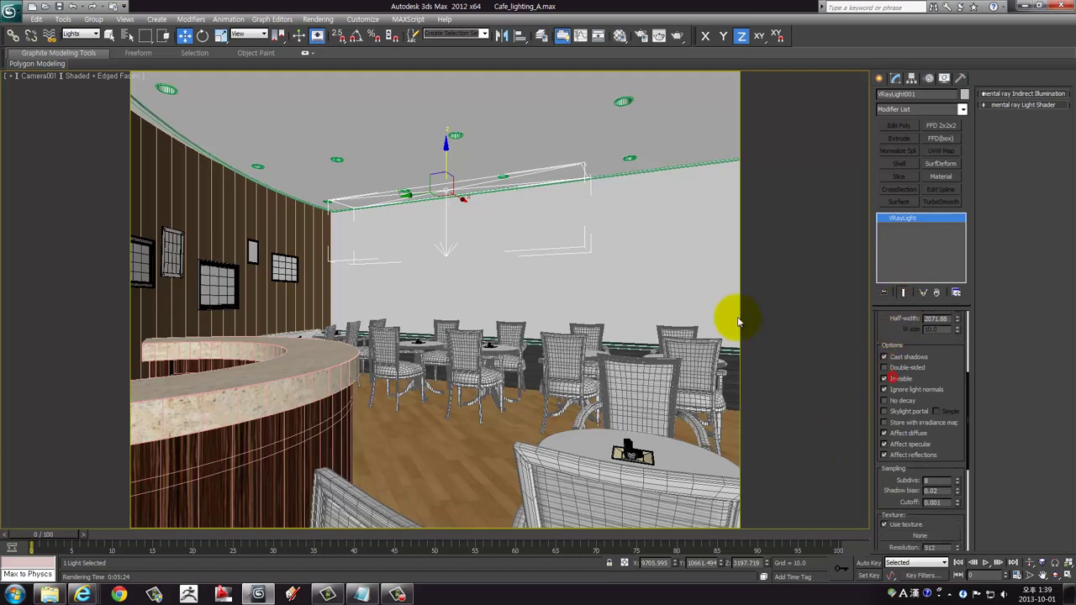
Move the light panel right to the wall edge in the maximized Top view
key("alt+w")
right_click(288, 233)
key("alt+w")
middle_click_drag(556, 255, 359, 327)
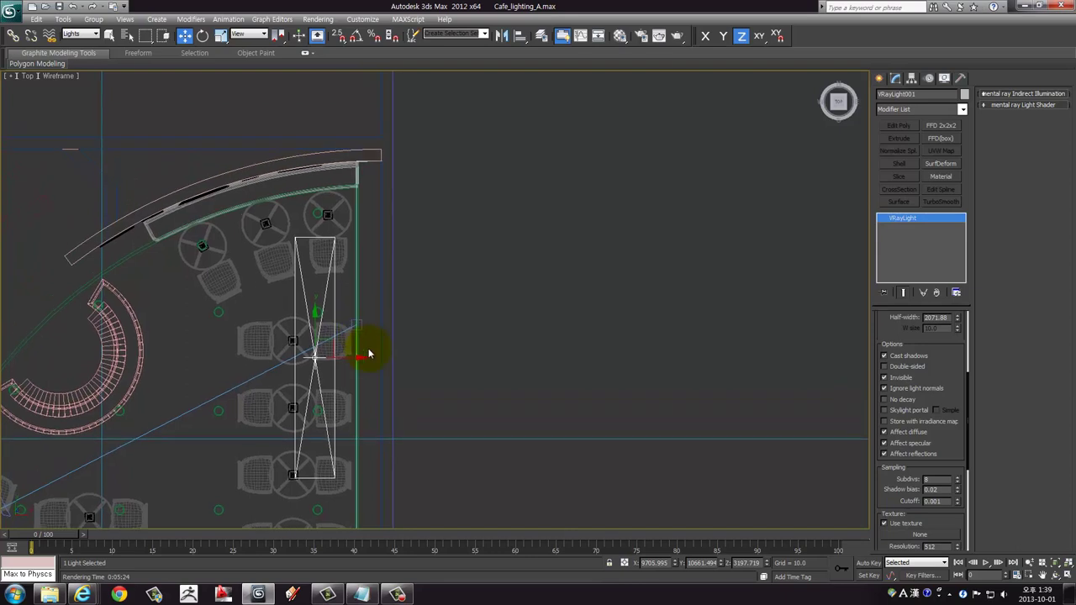
left_click_drag(335, 352, 391, 281)
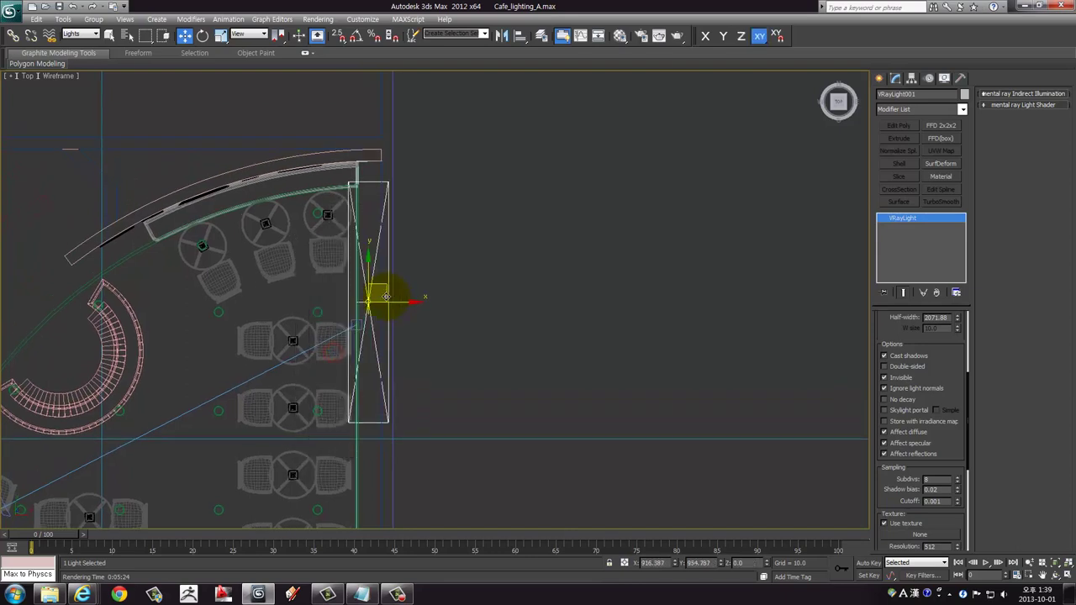
Orbit the maximized Perspective view to check the light panel edge-on beside the column
key("alt+w")
right_click(572, 240)
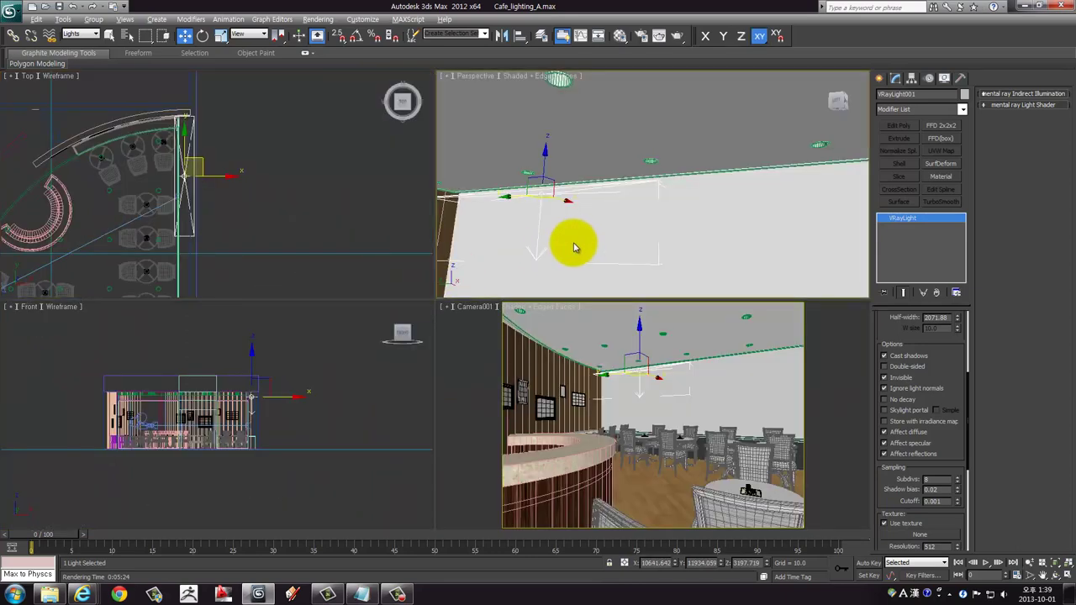
key("alt+w")
mouse_move(296, 402)
middle_mouse_down("alt")
mouse_move(365, 404)
mouse_move(348, 392)
mouse_move(351, 324)
mouse_move(363, 320)
mouse_move(249, 343)
mouse_move(232, 362)
mouse_move(230, 396)
mouse_move(244, 299)
mouse_move(238, 187)
middle_mouse_up("alt")
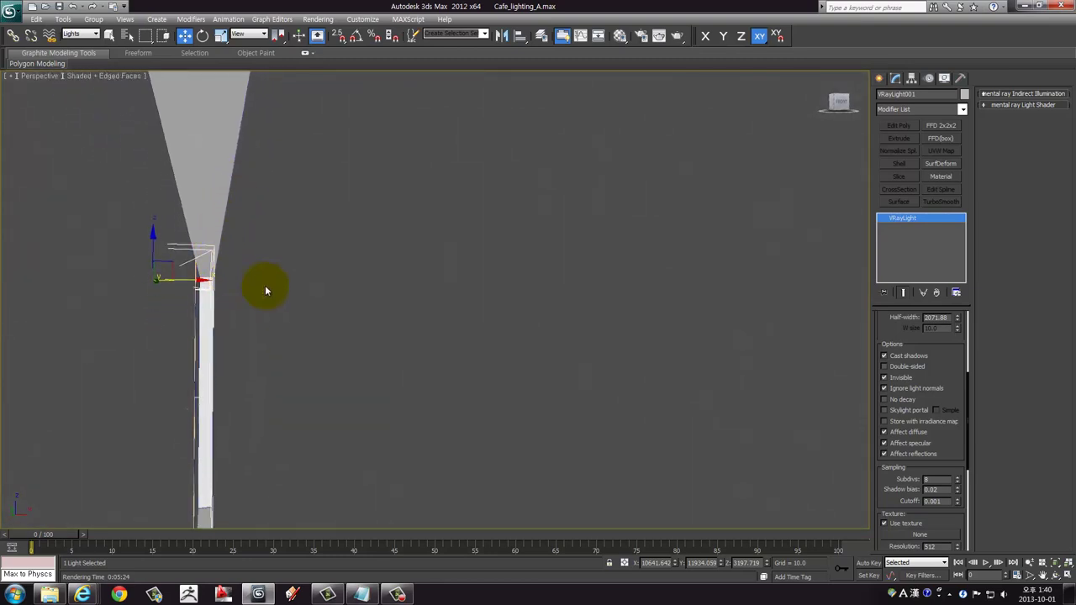
scroll(265, 285, "up", 5)
scroll(173, 293, "up", 2)
middle_click_drag(173, 293, 173, 303)
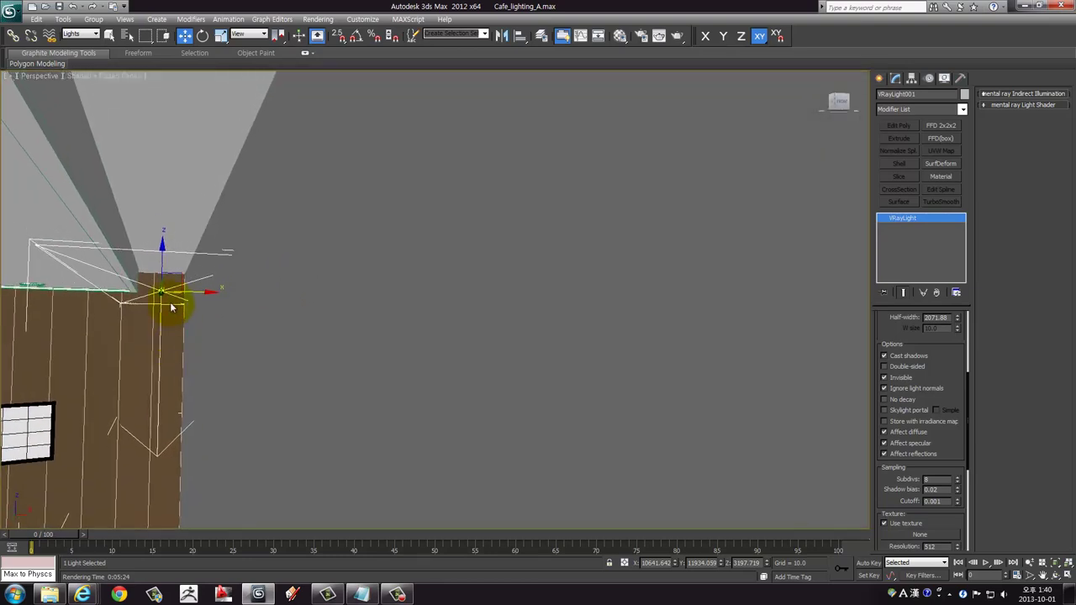
mouse_move(148, 260)
middle_mouse_down("alt")
mouse_move(153, 233)
mouse_move(207, 452)
mouse_move(154, 314)
middle_mouse_up("alt")
Draw a tall thin VRayLight002 plane along the right wall in the Top view
key("alt+w")
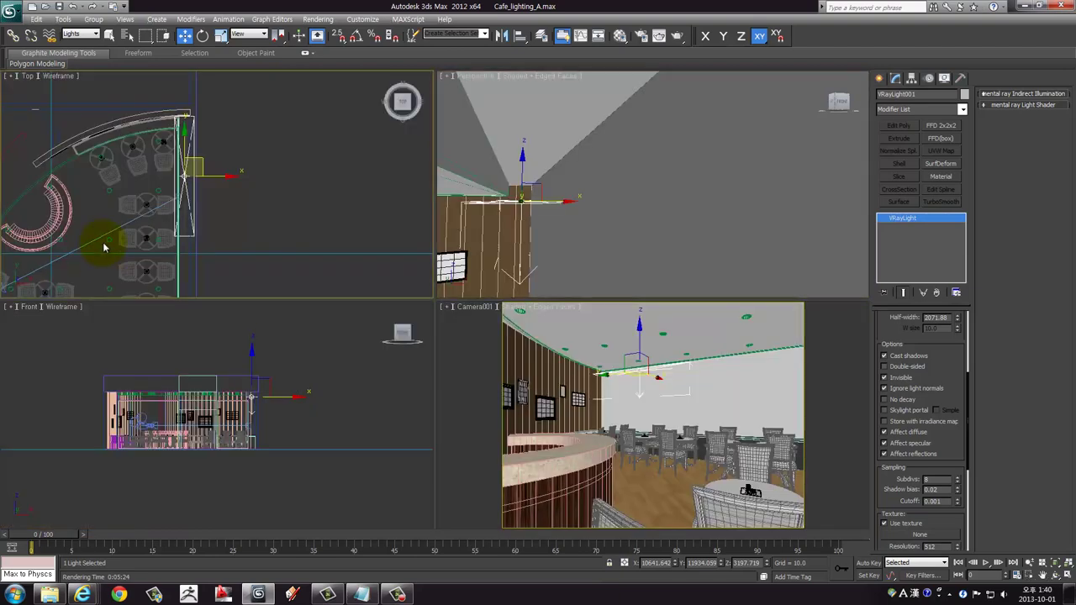
middle_click(108, 240)
key("alt+w")
middle_click_drag(472, 288, 469, 280)
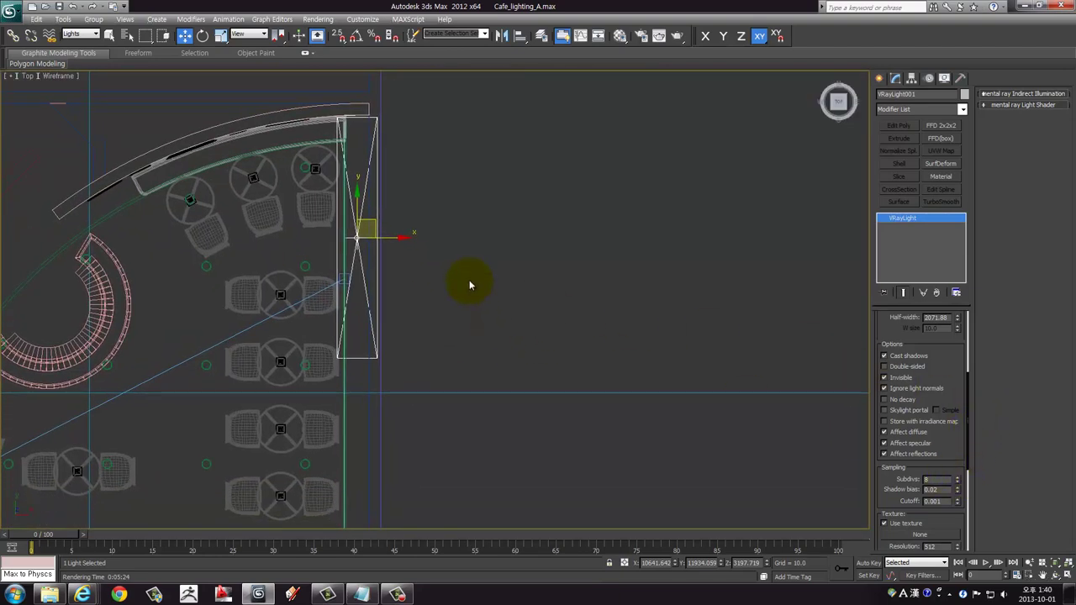
left_click(470, 278)
left_click(879, 78)
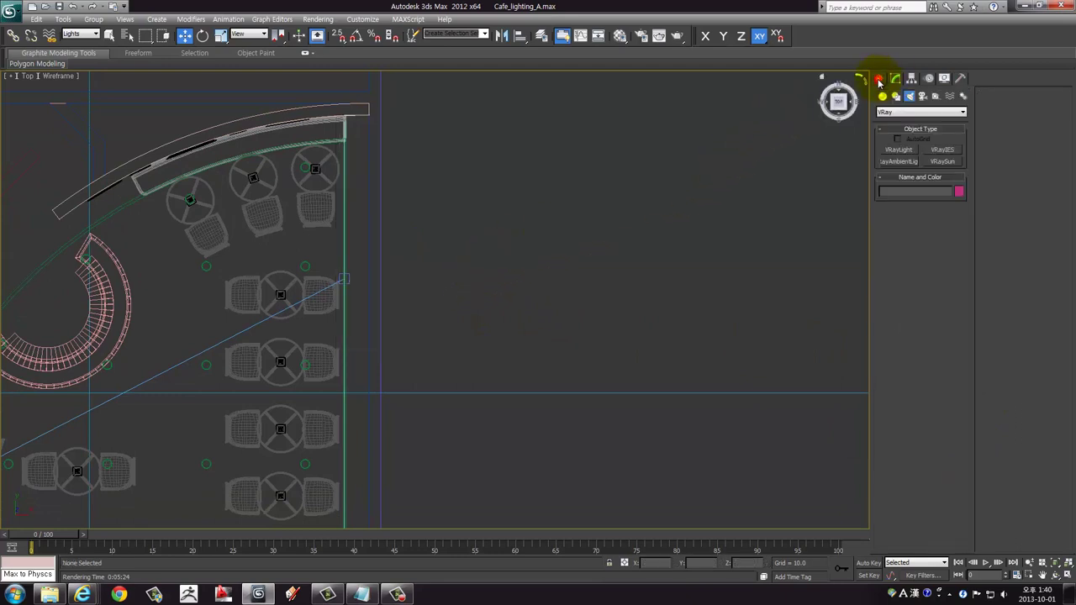
left_click(898, 149)
middle_click_drag(357, 161, 371, 132)
scroll(370, 132, "down", 1)
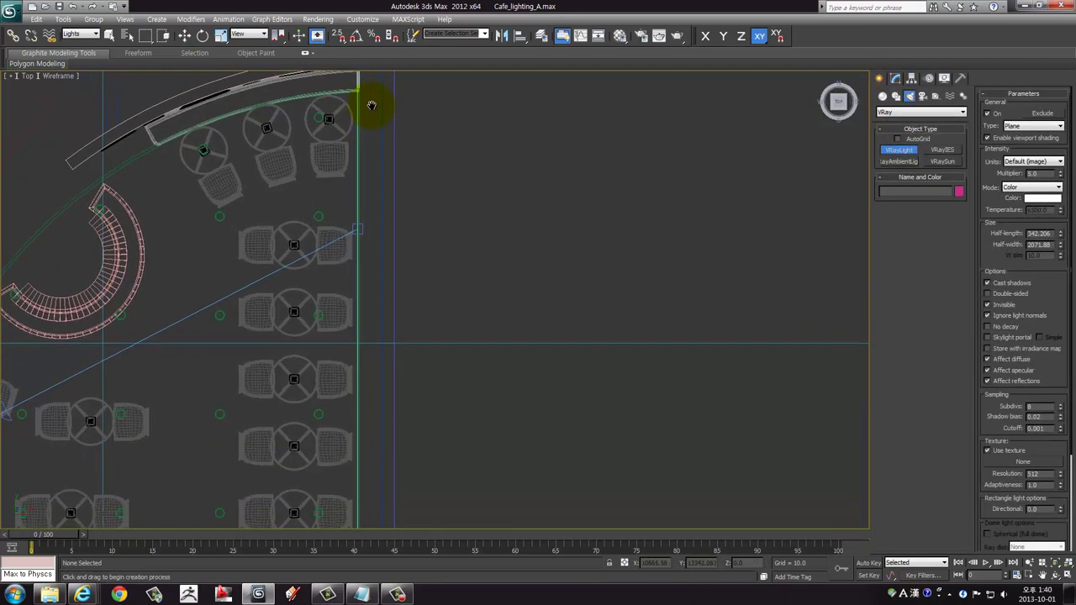
scroll(368, 148, "down", 1)
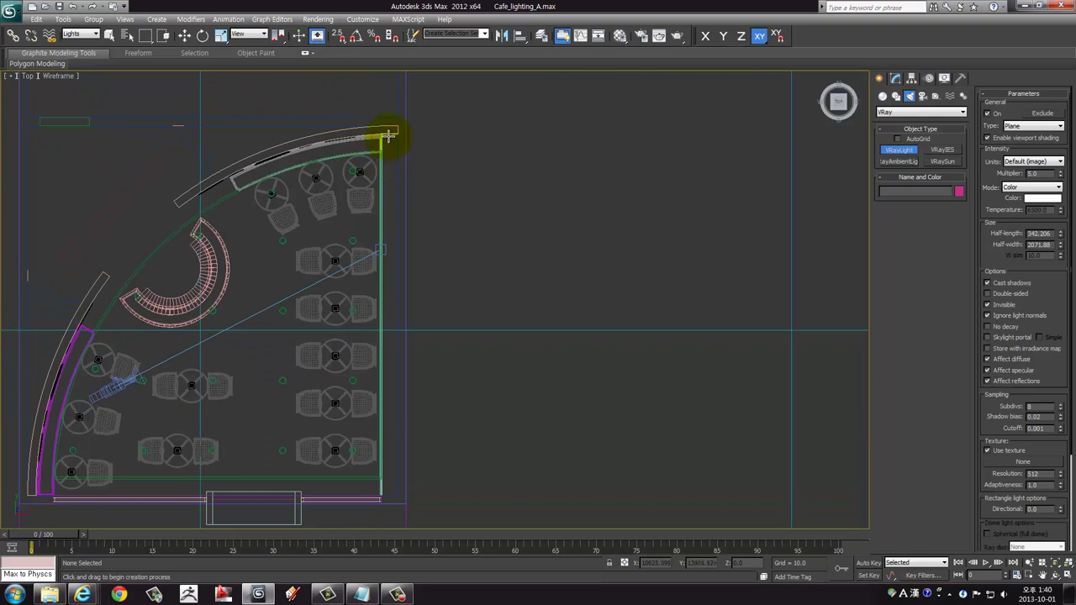
left_click_drag(388, 132, 393, 495)
Nudge the strip slightly along X, then cancel an unwanted bottom-wall light
key("w")
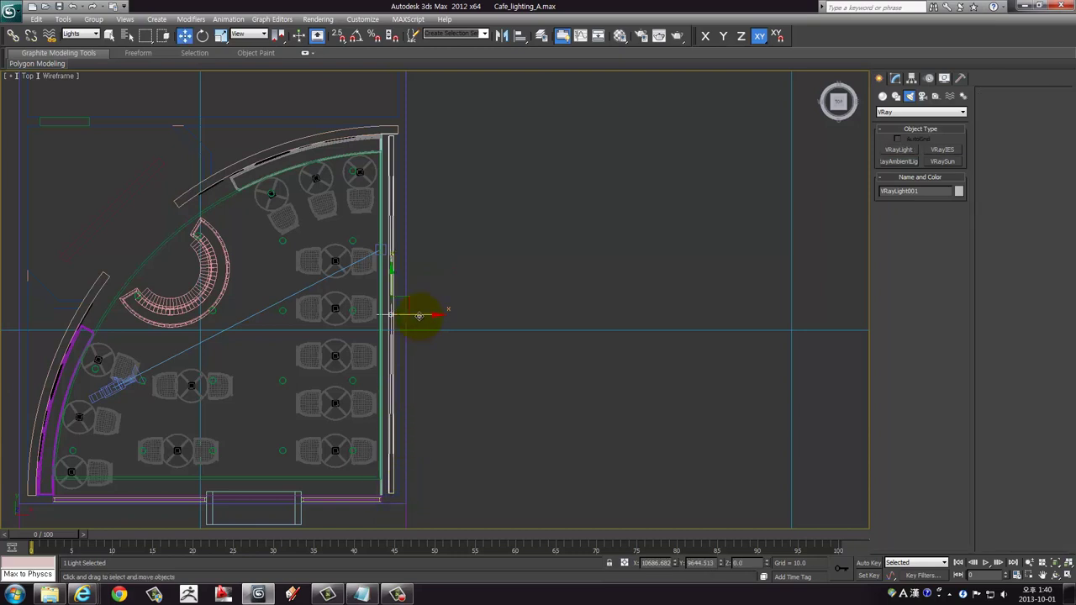
left_click_drag(419, 315, 417, 321)
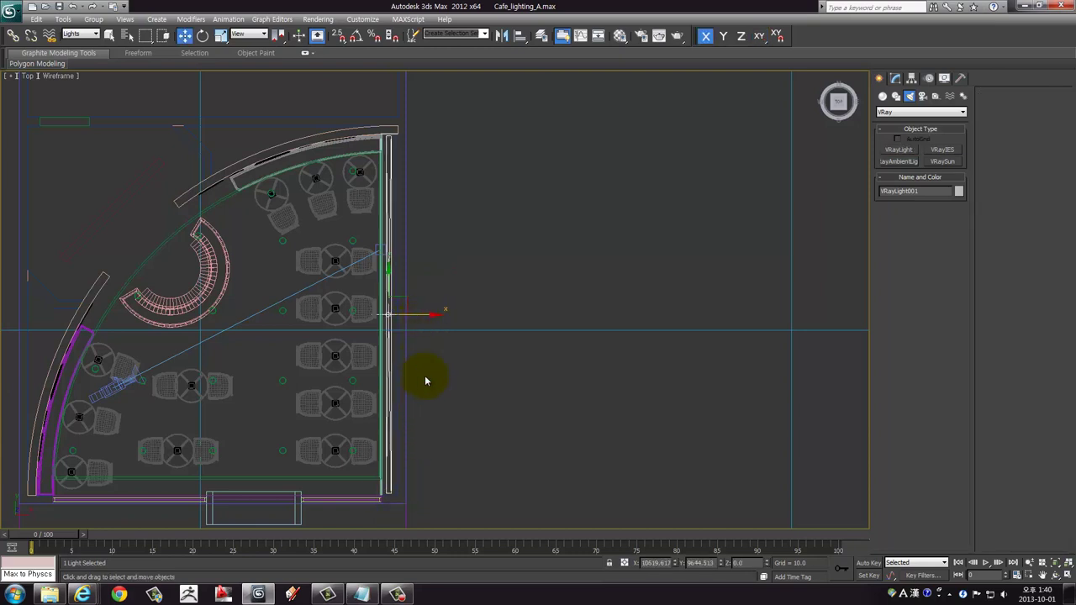
left_click(913, 150)
middle_click_drag(276, 444, 113, 403)
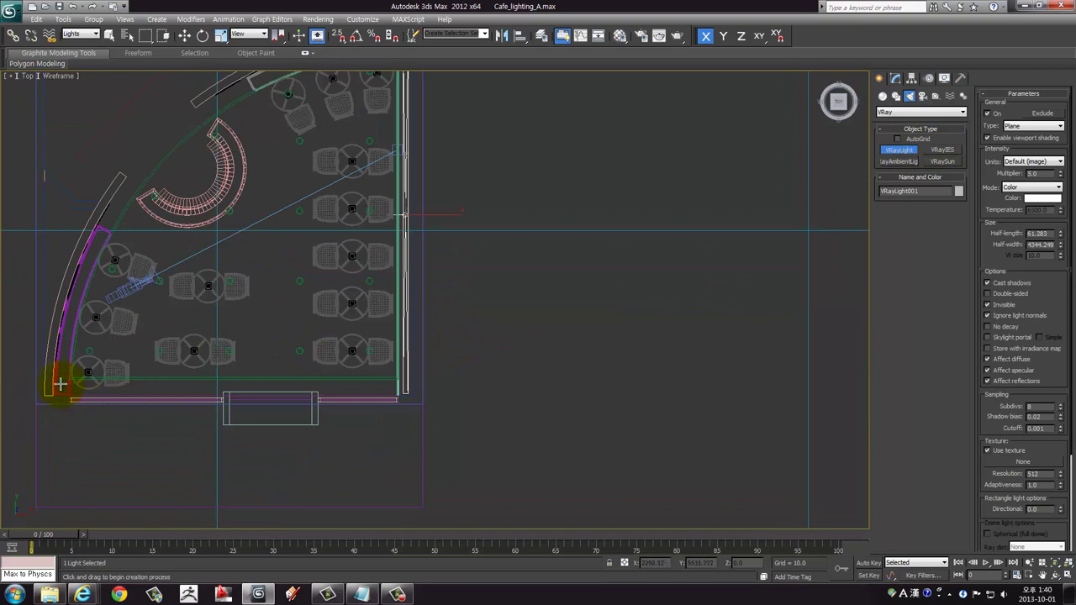
left_click_drag(61, 385, 393, 392)
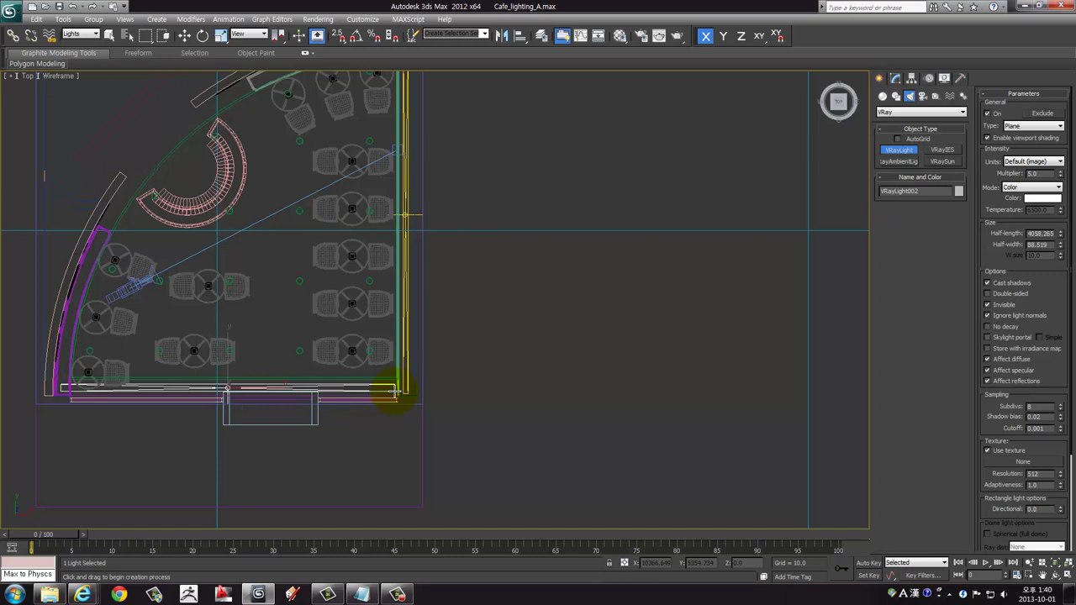
right_click(419, 208)
Clone the right-wall strip as an Instance, rotate it 90° and place it along the bottom wall
right_click(416, 209)
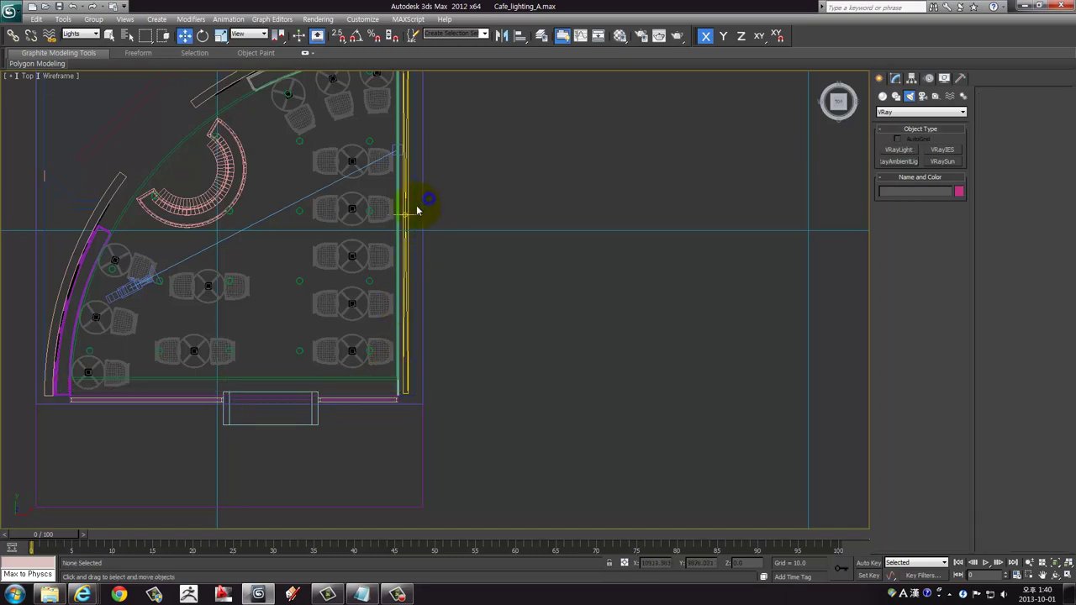
left_click(405, 210)
mouse_move(414, 204)
left_mouse_down("shift")
mouse_move(190, 330)
mouse_move(245, 367)
mouse_move(219, 319)
mouse_move(242, 360)
left_mouse_up("shift")
left_click(539, 344)
key("e")
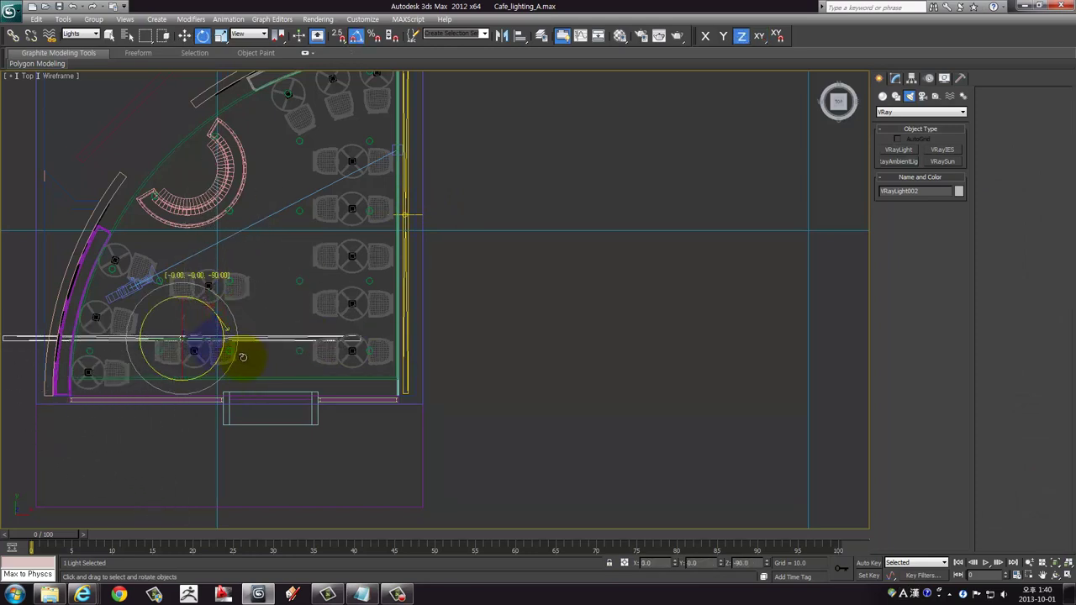
key("w")
left_click_drag(200, 327, 252, 380)
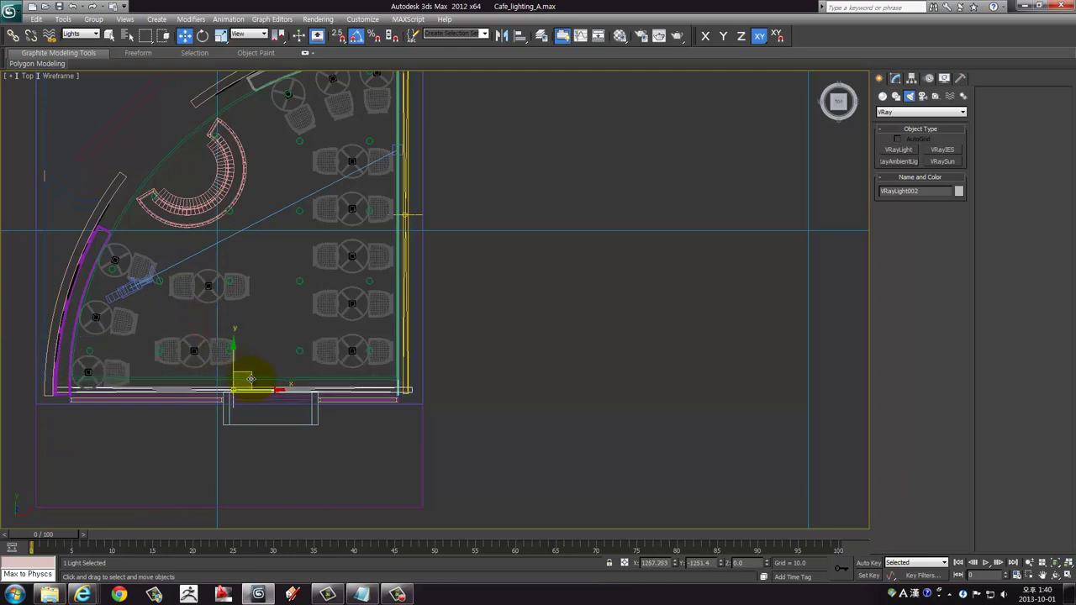
left_click(896, 77)
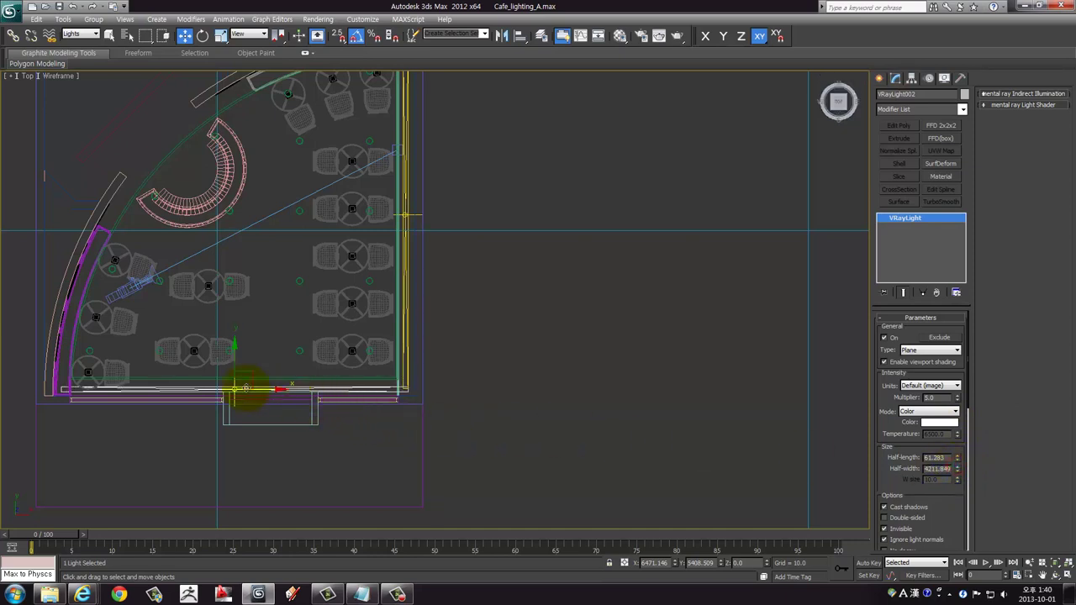
left_click_drag(268, 390, 235, 359)
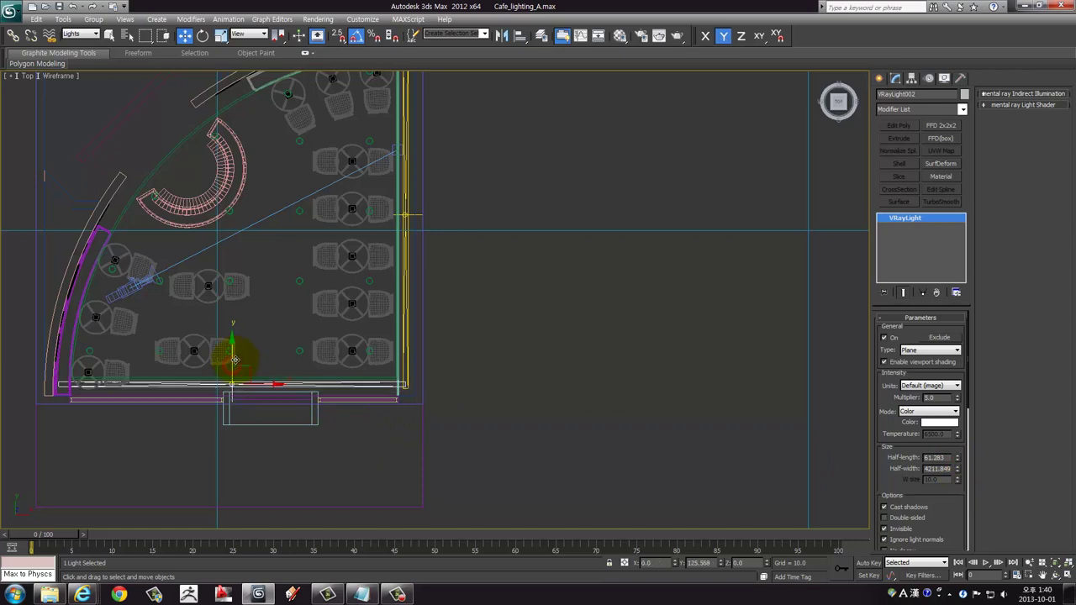
Select both the right-wall and bottom-wall light panels
left_click(403, 359)
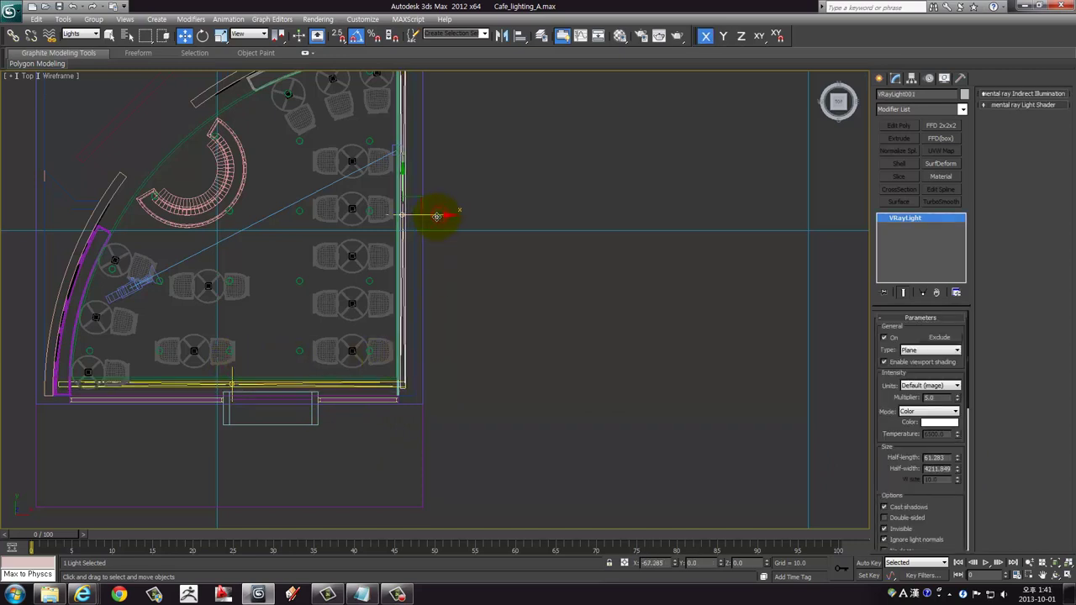
middle_click_drag(403, 380, 277, 306)
scroll(277, 305, "up", 5)
scroll(288, 360, "up", 2)
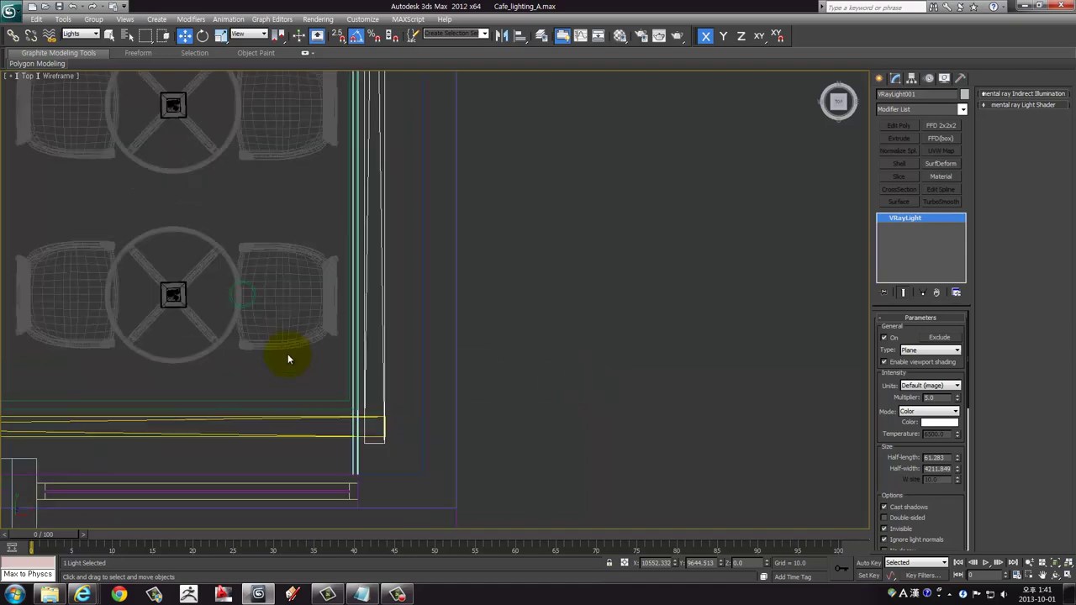
left_click(379, 436, "ctrl")
Raise both light panels up to the ceiling in the maximized Front view
key("alt+w")
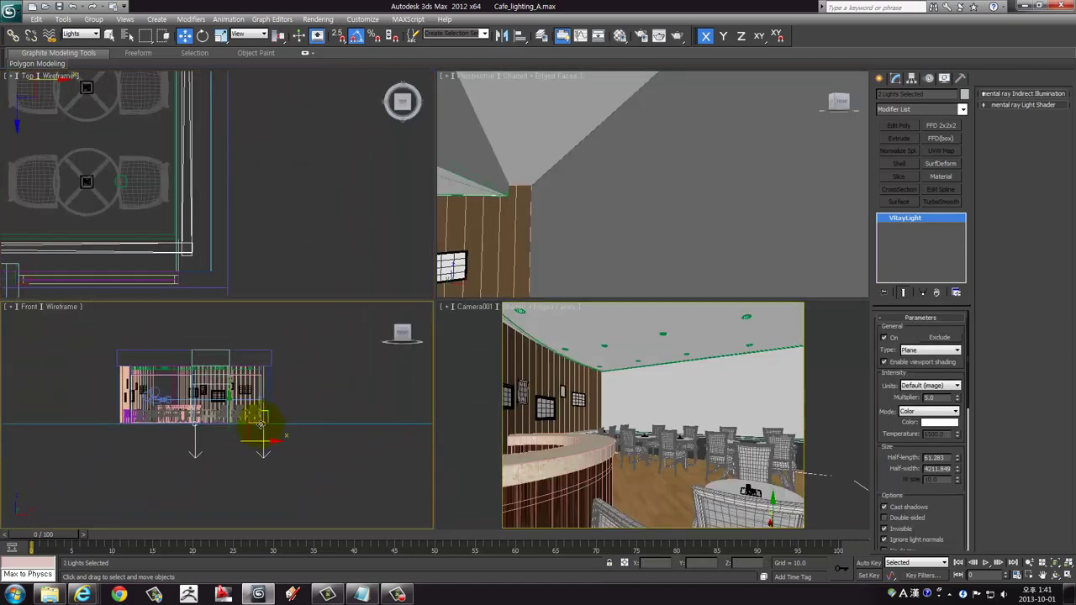
key("alt+w")
mouse_move(269, 437)
middle_mouse_down()
mouse_move(280, 414)
mouse_move(353, 389)
middle_mouse_up()
scroll(369, 404, "up", 2)
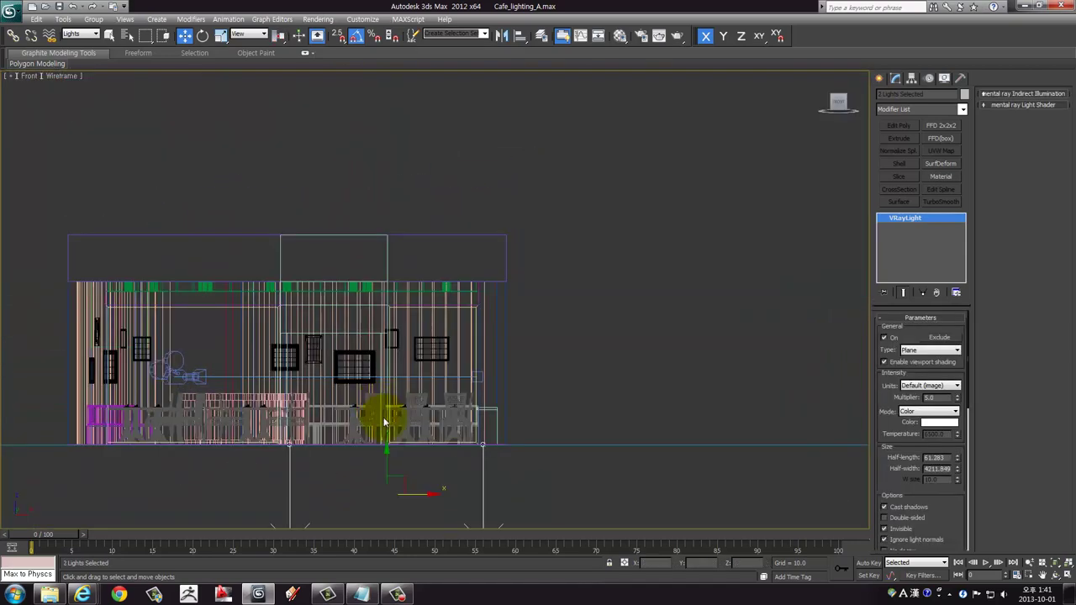
left_click_drag(392, 412, 362, 267)
middle_click_drag(398, 271, 324, 360)
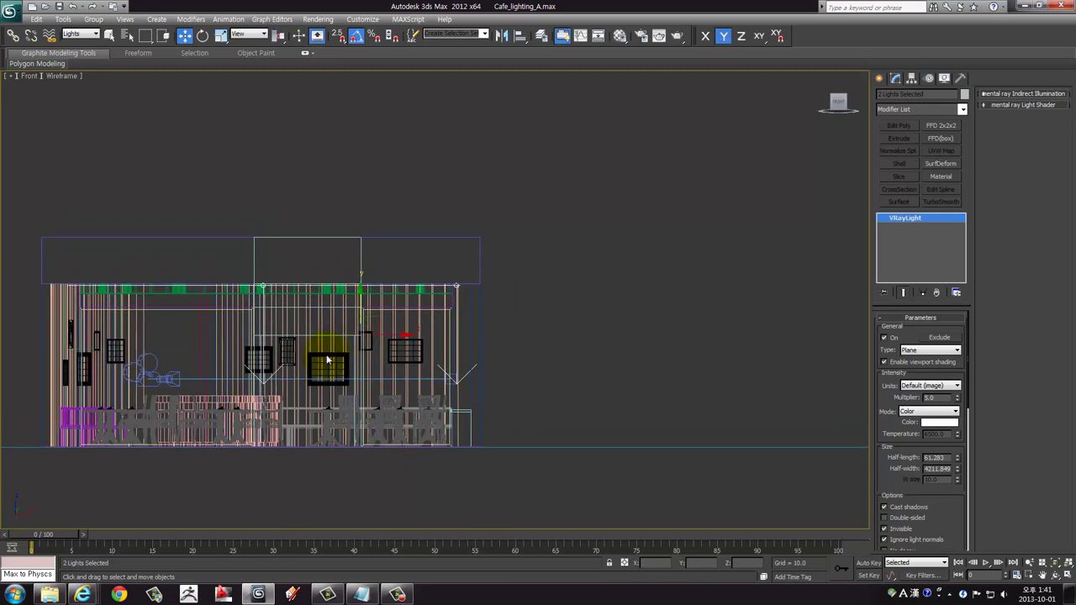
scroll(337, 341, "up", 4)
middle_click_drag(351, 320, 315, 336)
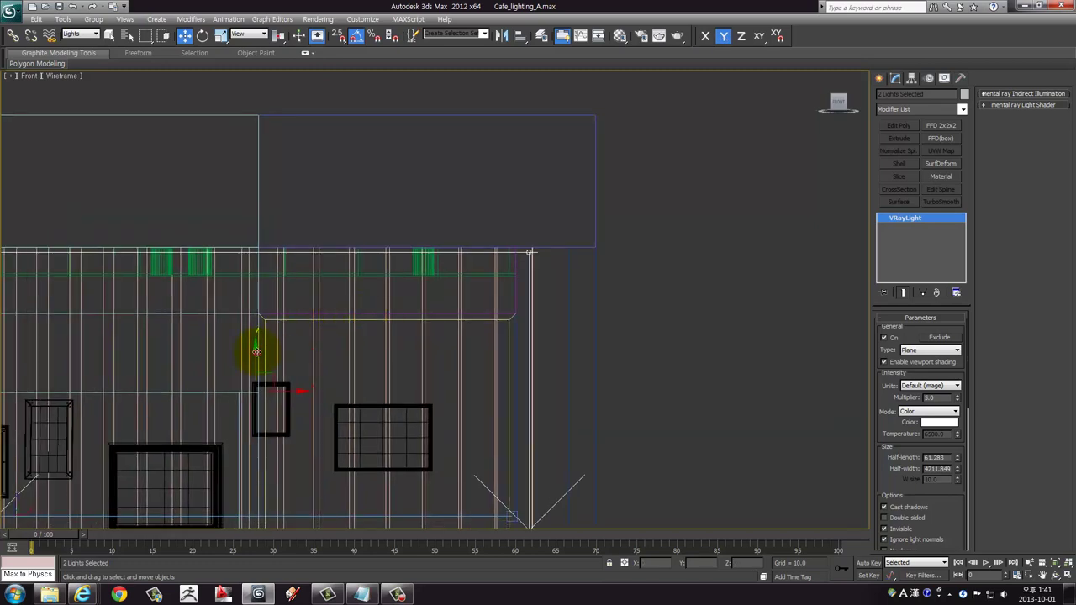
left_click_drag(257, 352, 259, 351)
Maximize the Camera001 view
key("alt+w")
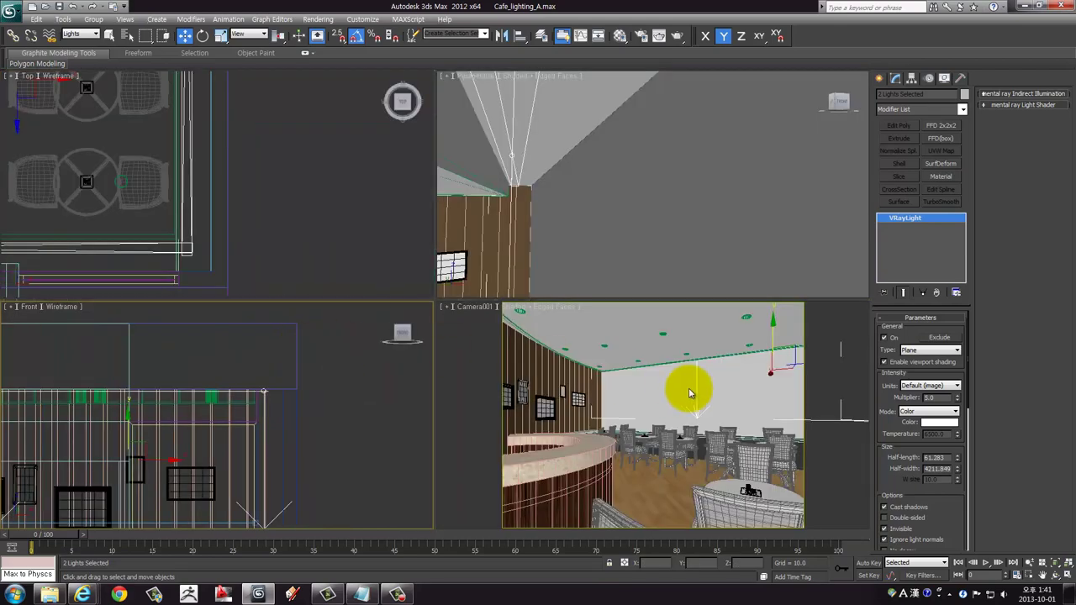
right_click(690, 388)
key("alt+w")
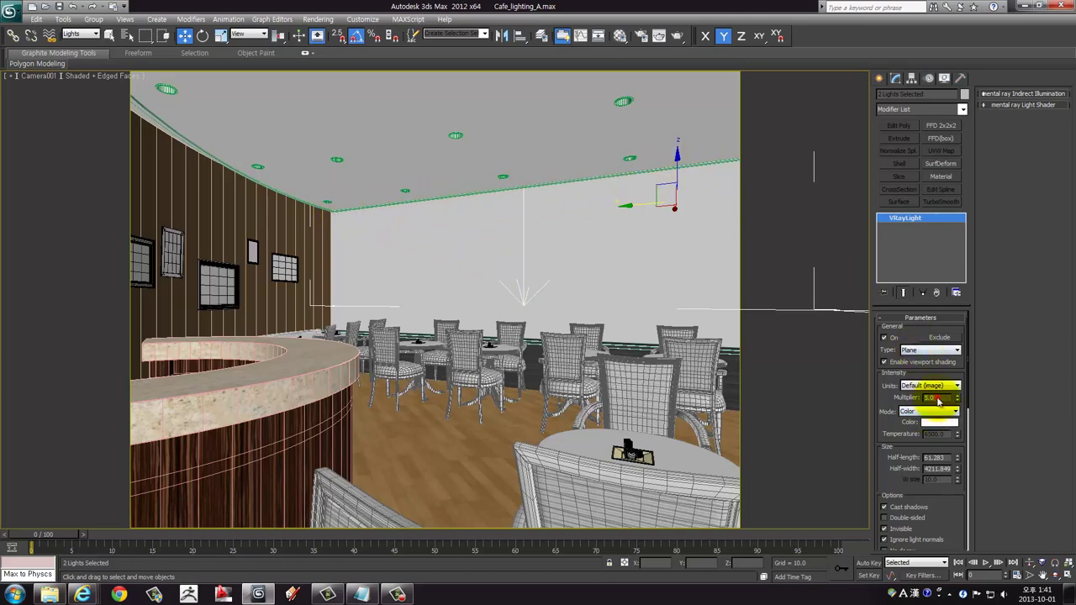
left_click_drag(895, 467, 894, 293)
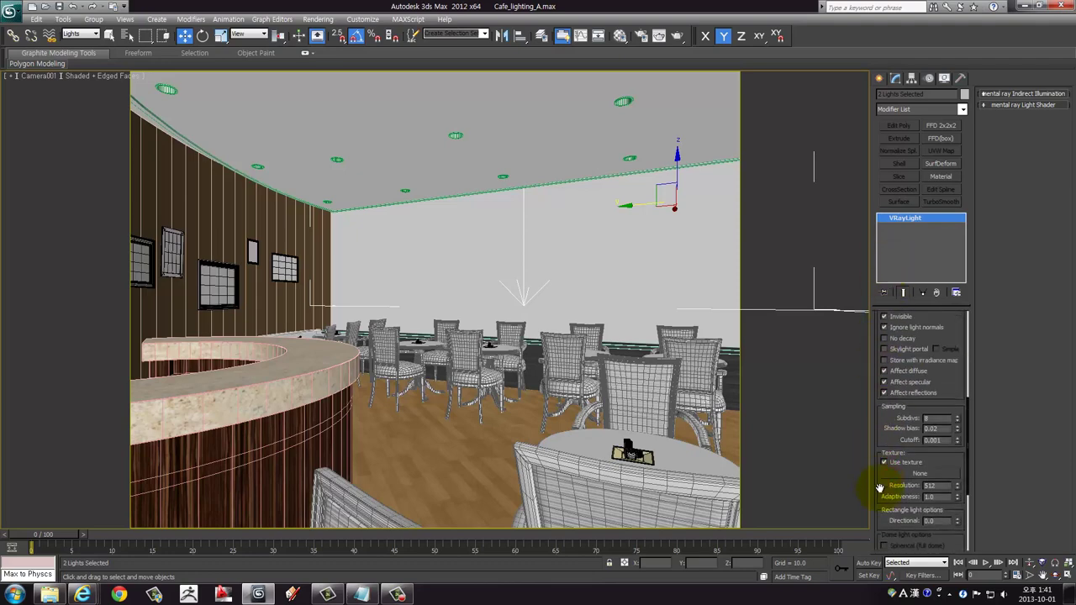
mouse_move(880, 488)
left_mouse_down()
mouse_move(888, 392)
mouse_move(877, 294)
left_mouse_up()
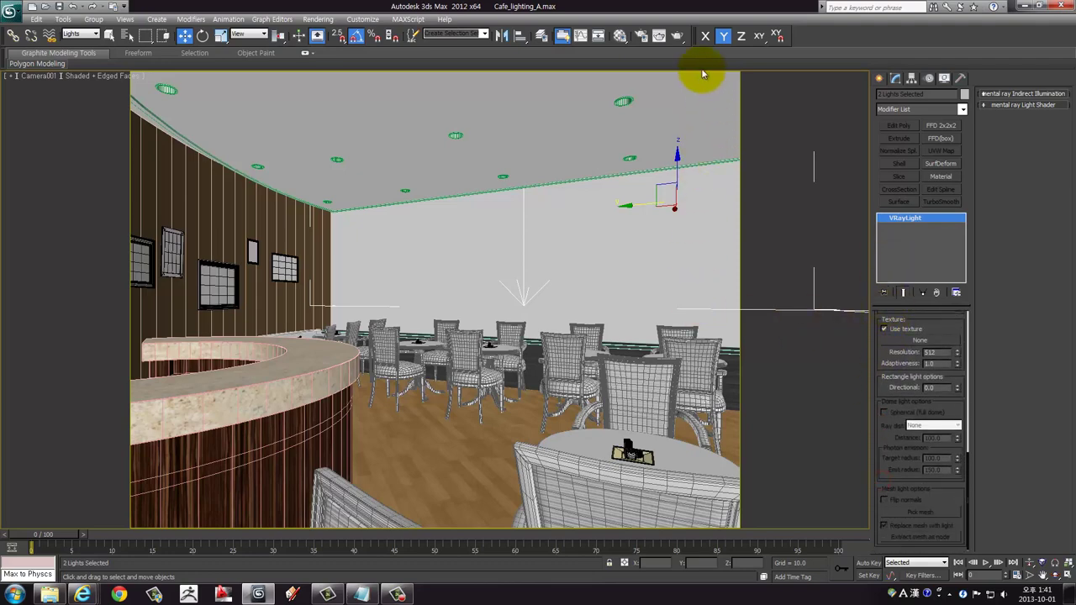
Run a V-Ray production render of Camera001, inspect it, then close the frame buffer and log
left_click(677, 36)
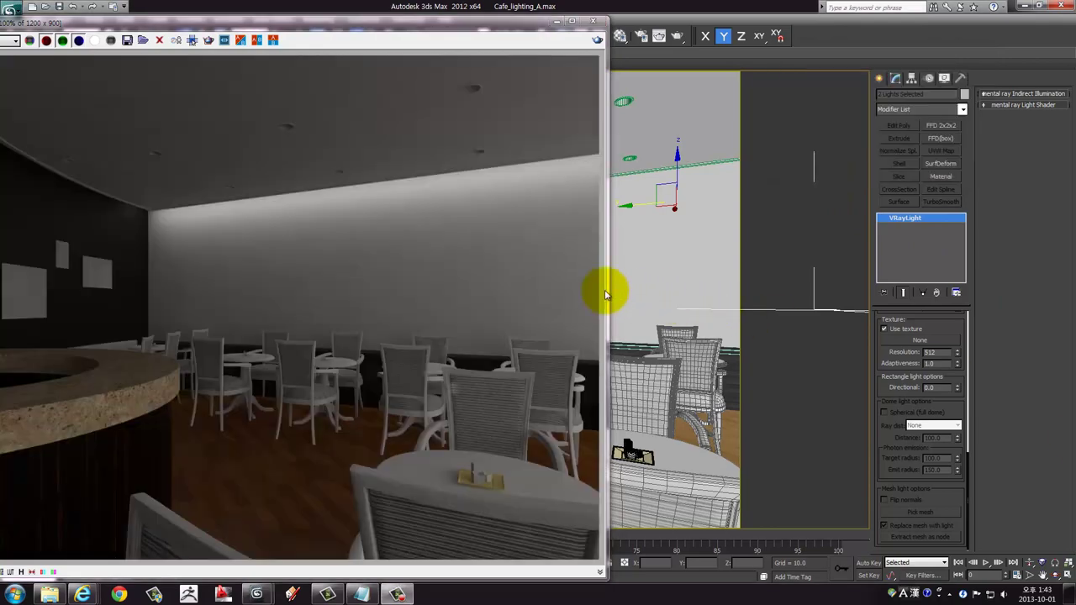
left_click(310, 24)
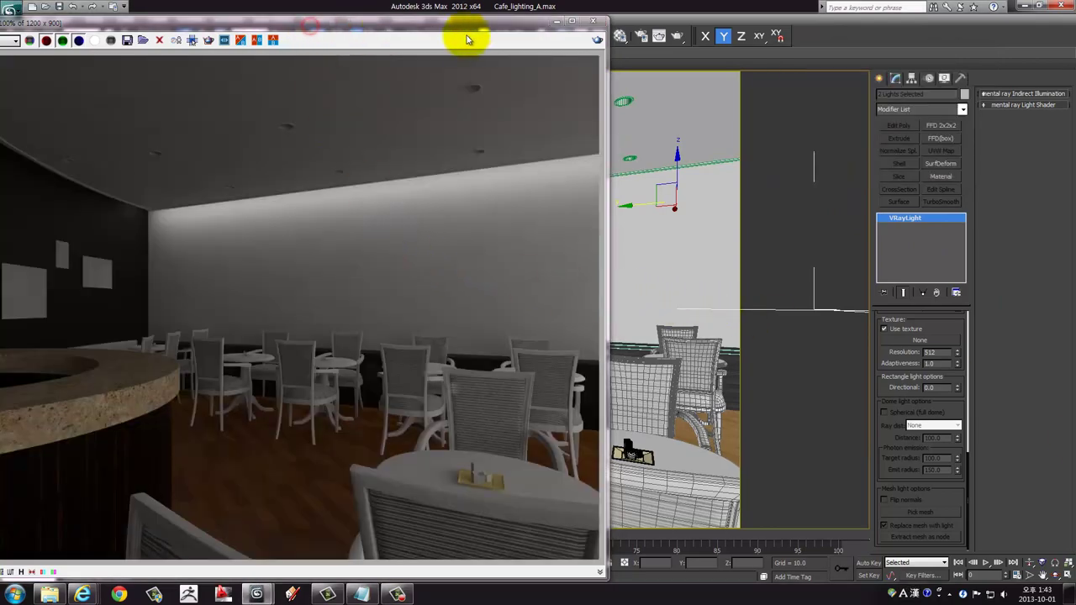
left_click_drag(468, 38, 513, 28)
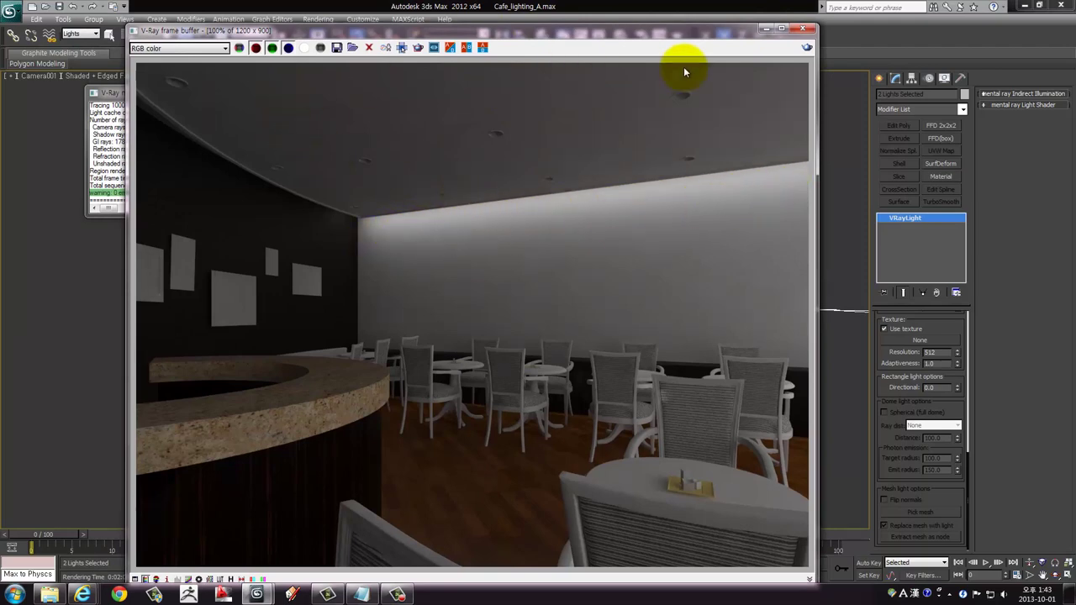
left_click(803, 29)
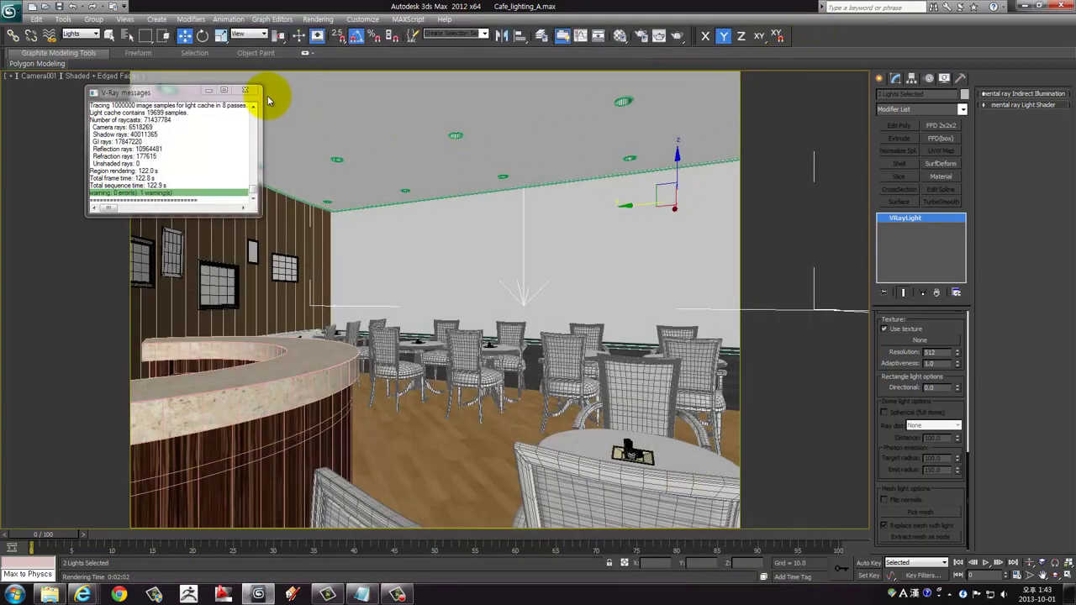
left_click(244, 88)
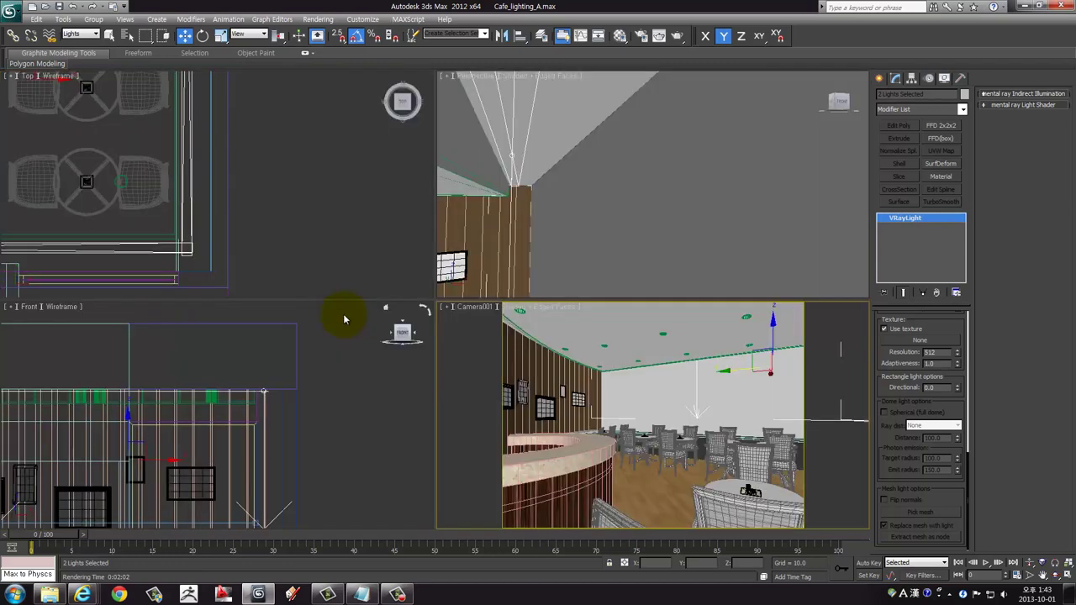
Maximize the Top viewport and pan the café floor plan up into view
key("alt+w")
scroll(192, 202, "up", 3)
scroll(193, 207, "down", 2)
key("alt+w")
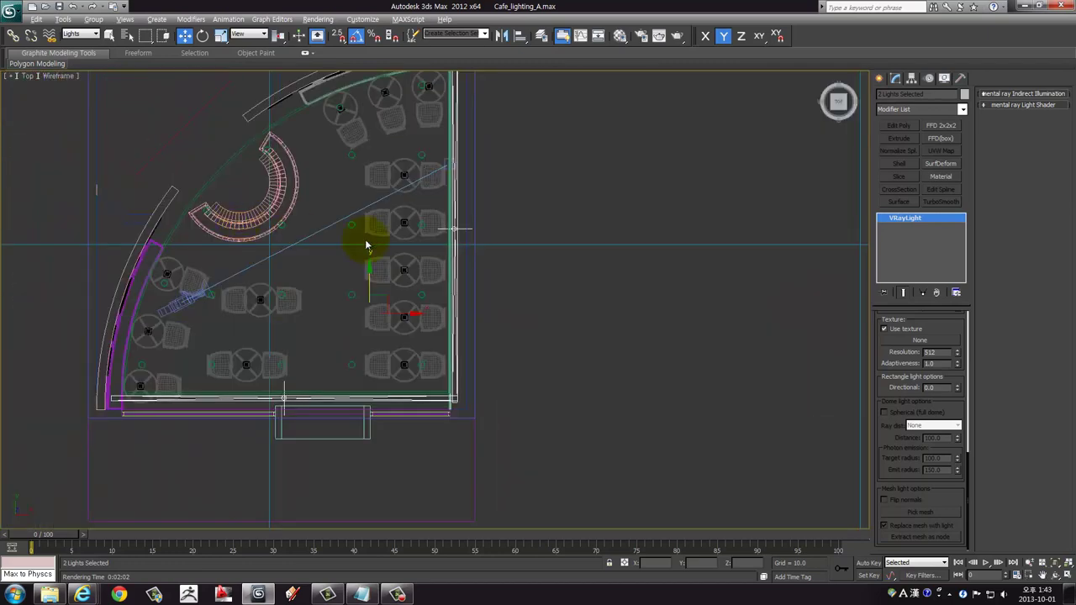
scroll(482, 347, "down", 2)
middle_click_drag(481, 347, 485, 249)
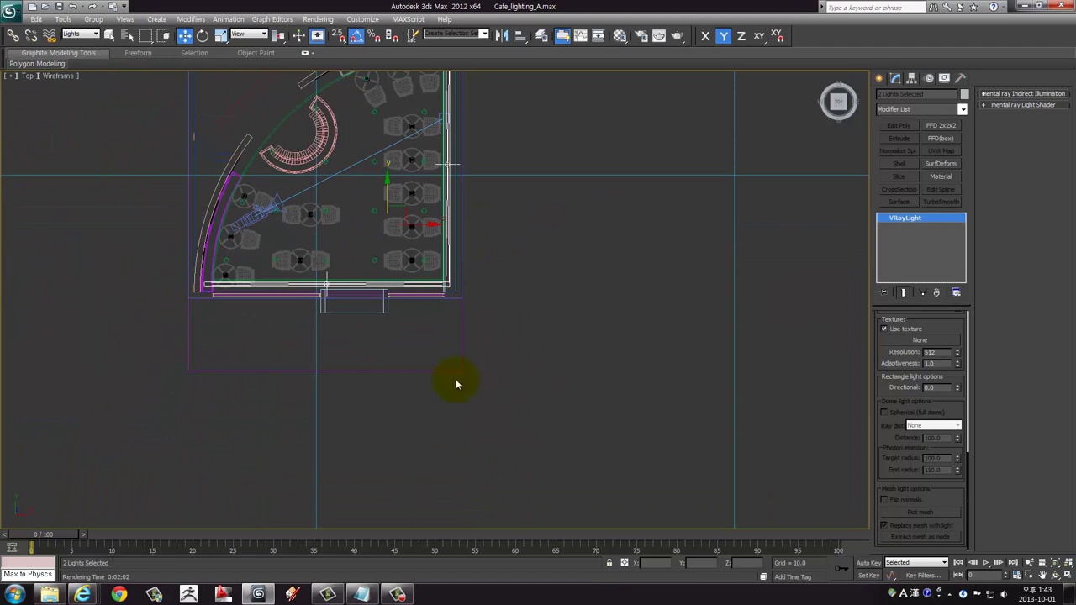
middle_click_drag(319, 336, 314, 294)
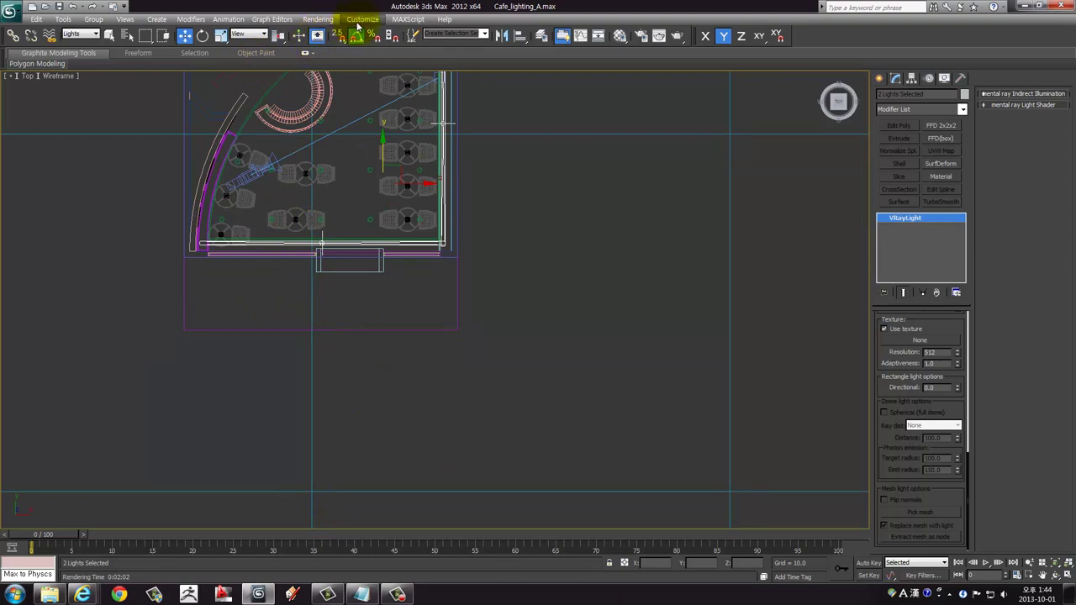
Check the Rendering > Environment settings and close them without changes
left_click(319, 20)
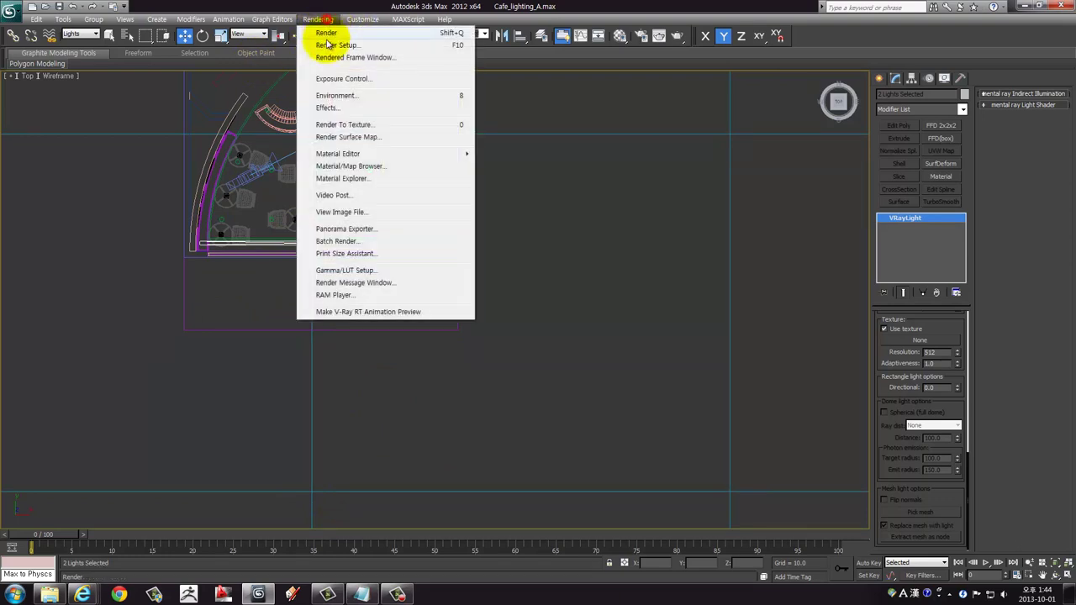
left_click(330, 98)
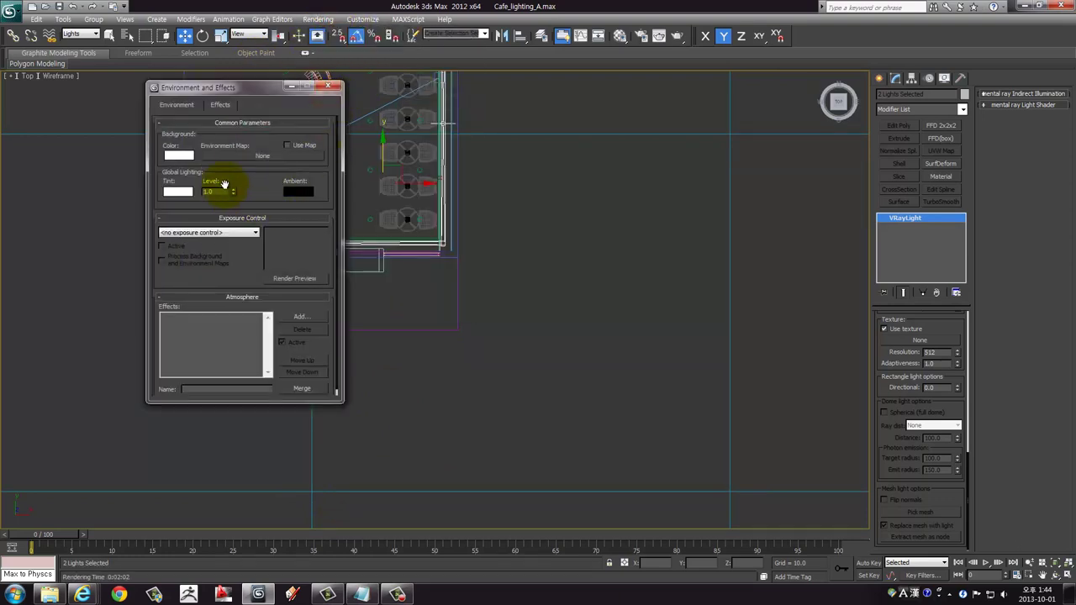
left_click(329, 88)
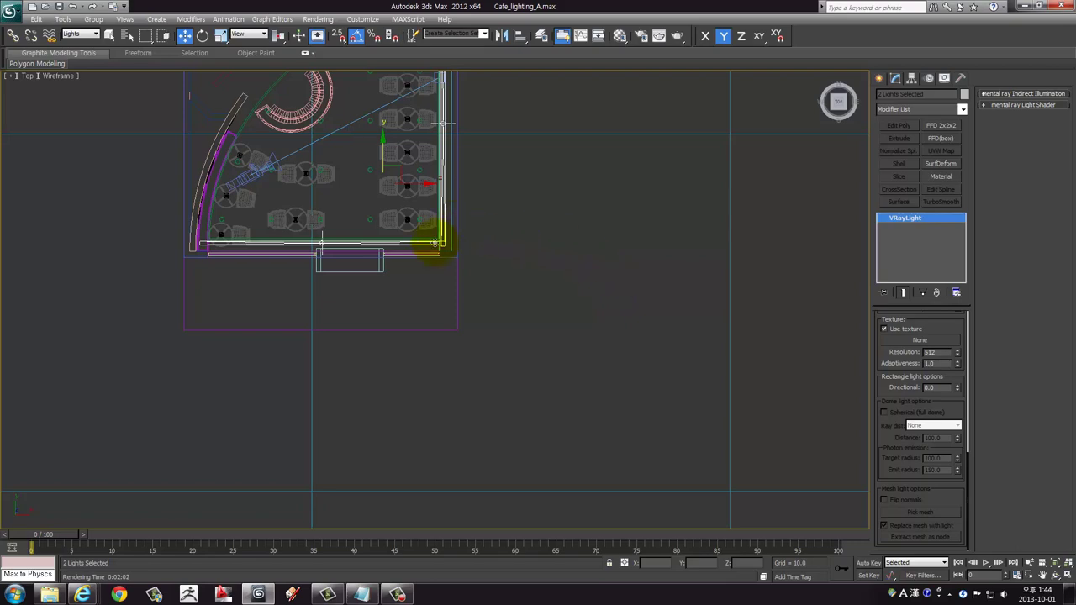
middle_click_drag(432, 241, 428, 250)
Draw a VRayLight plane across the café wall in the maximized Front view
left_click(880, 78)
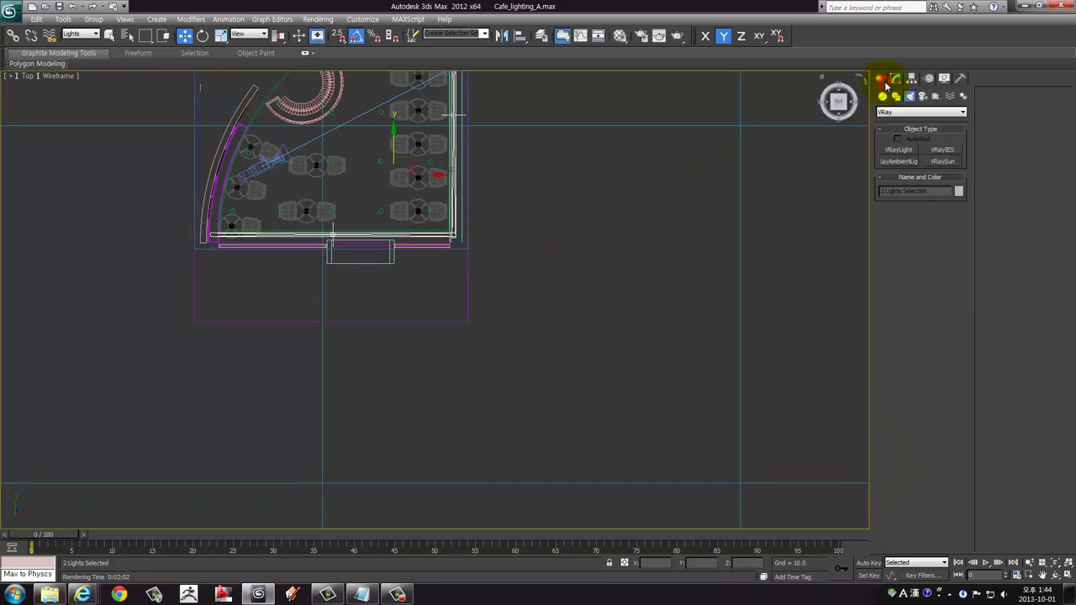
key("alt+w")
right_click(622, 368)
key("alt+w")
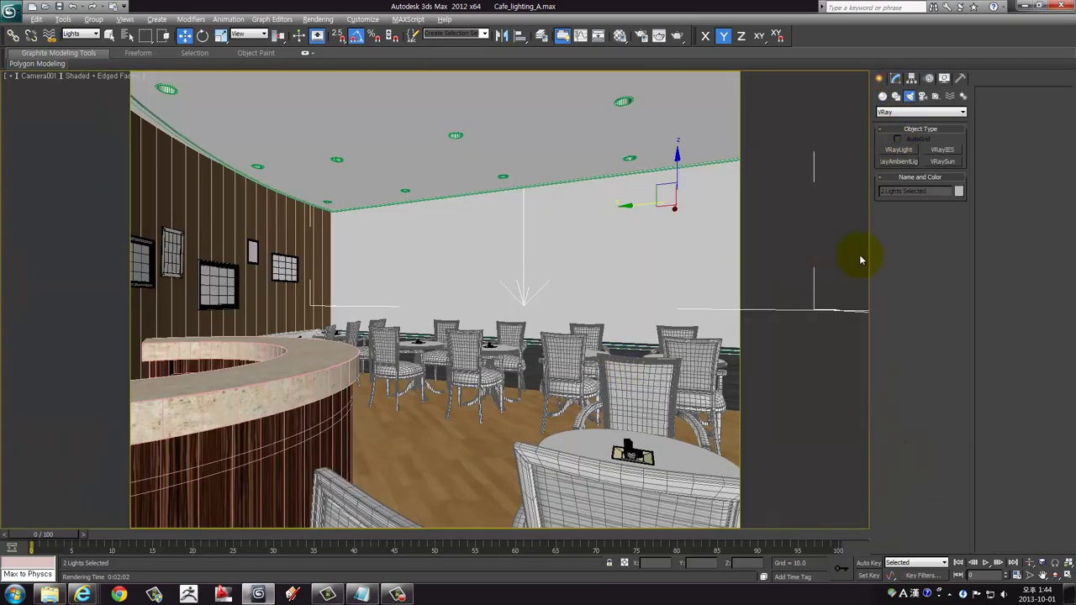
left_click(901, 152)
key("alt+w")
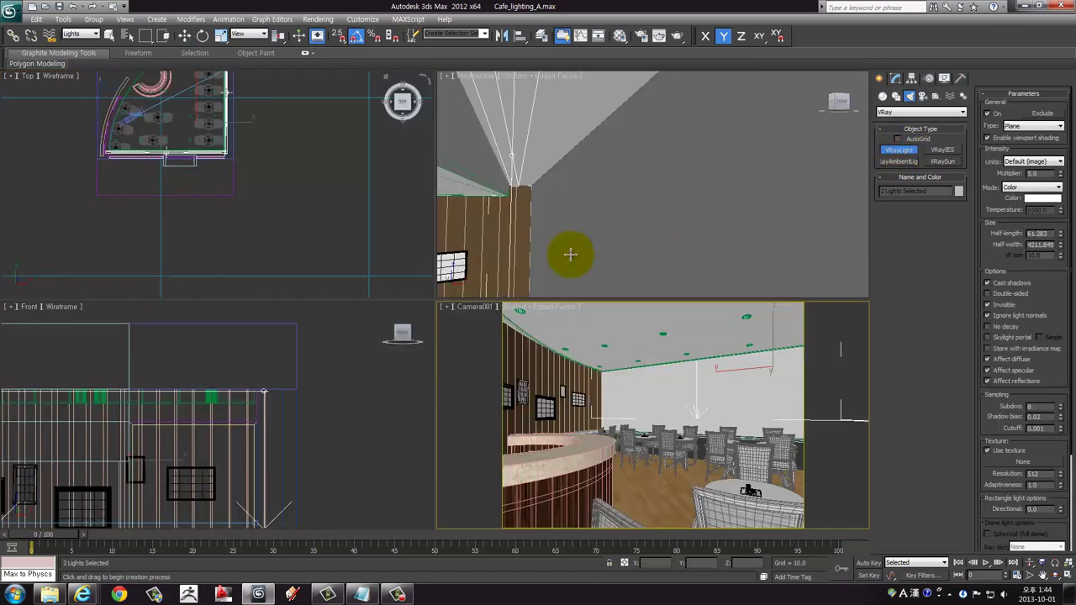
right_click(167, 367)
scroll(315, 317, "down", 3)
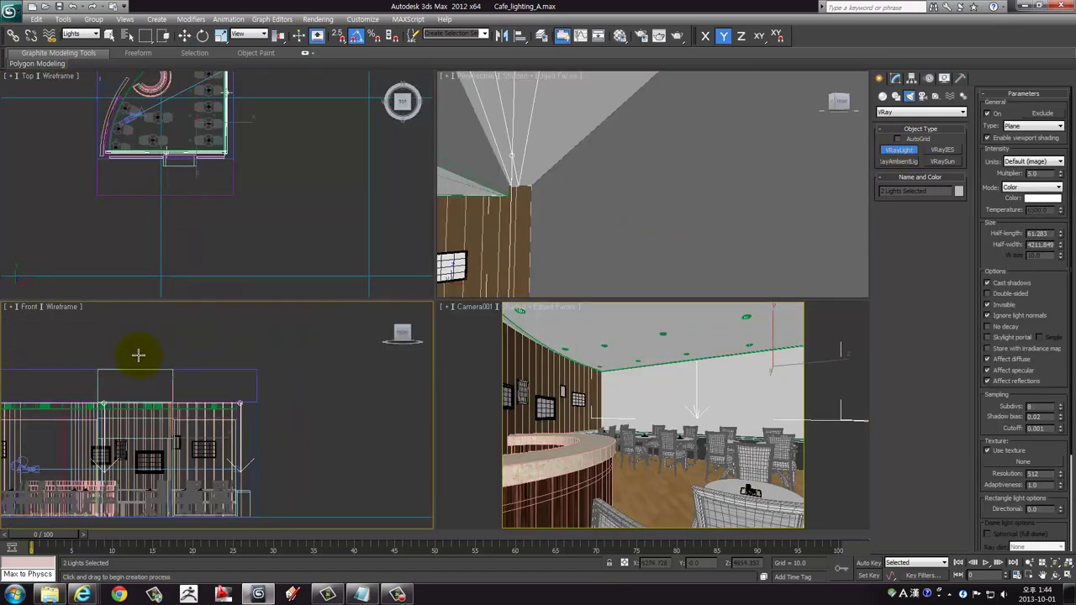
mouse_move(139, 356)
middle_mouse_down()
mouse_move(213, 298)
mouse_move(233, 332)
middle_mouse_up()
key("alt+w")
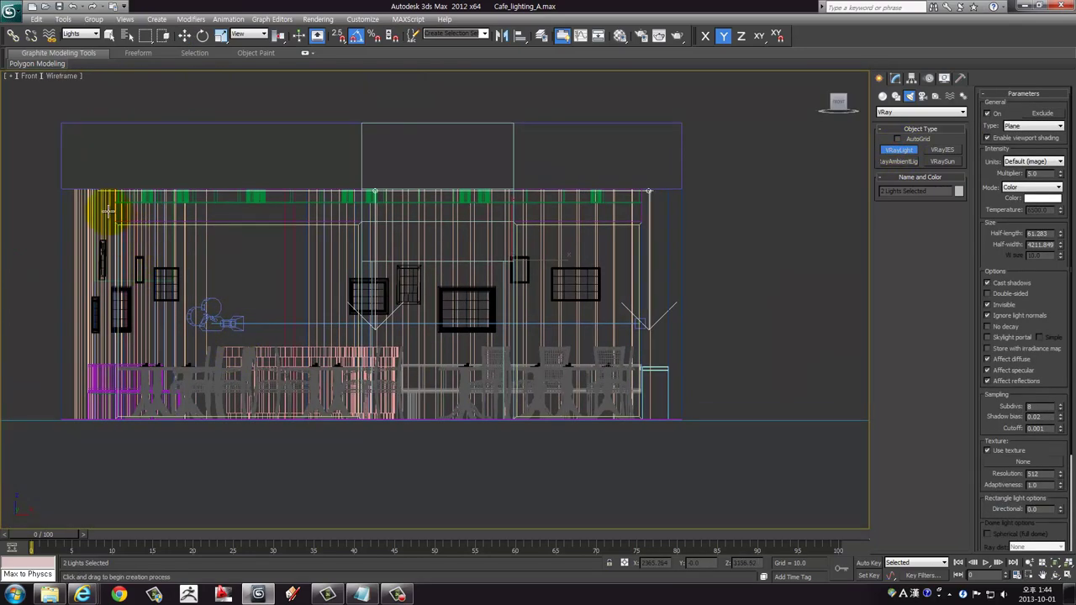
left_click_drag(109, 211, 361, 419)
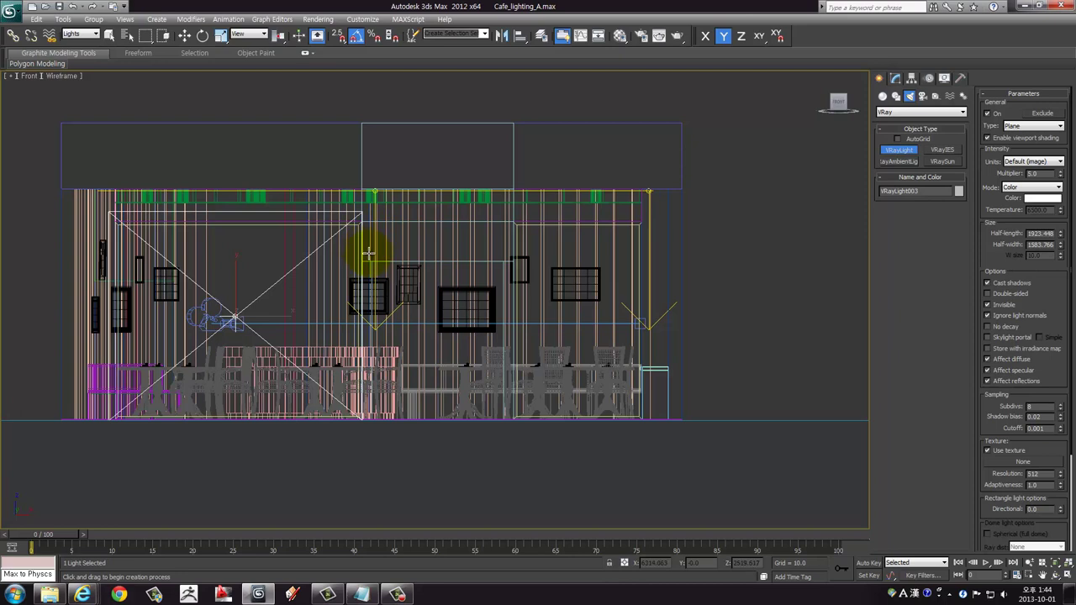
Add VRayLight planes over the left, middle and right wall sections
right_click(373, 242)
left_click(720, 163)
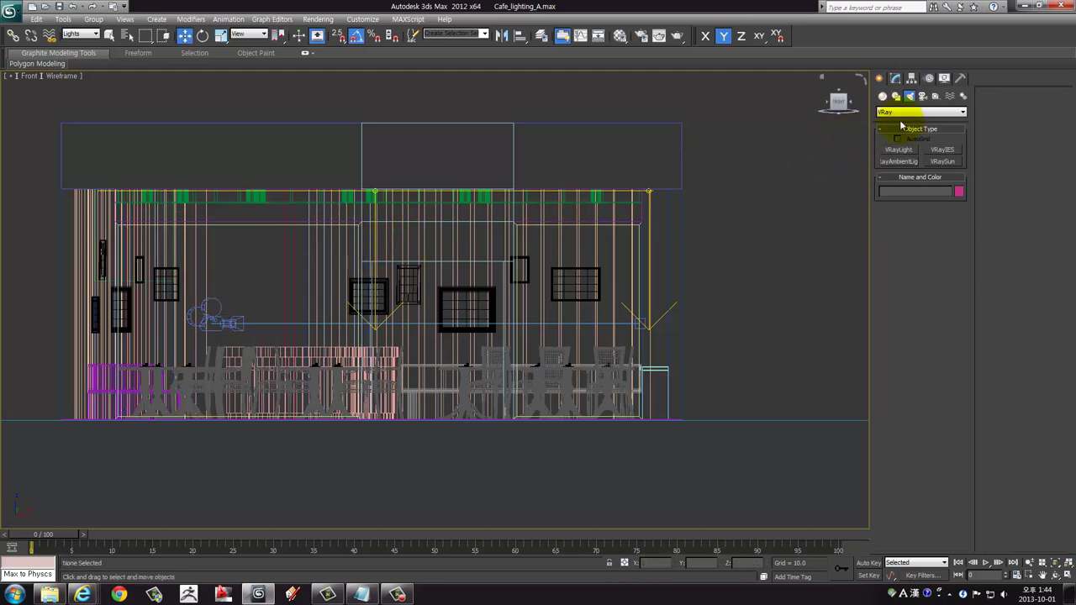
left_click(898, 149)
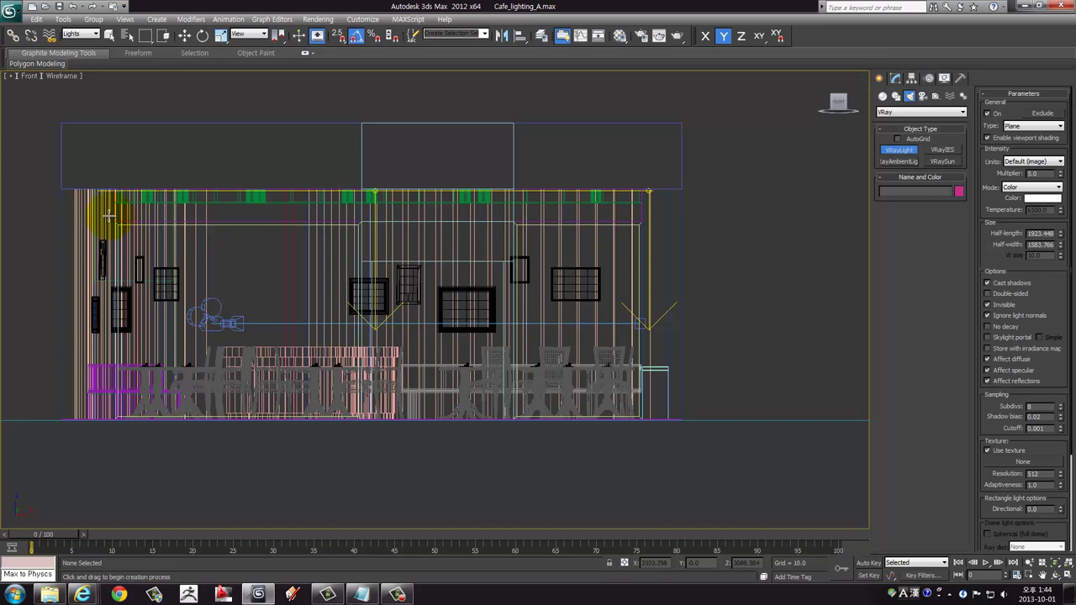
middle_click_drag(109, 215, 223, 202)
scroll(223, 201, "up", 2)
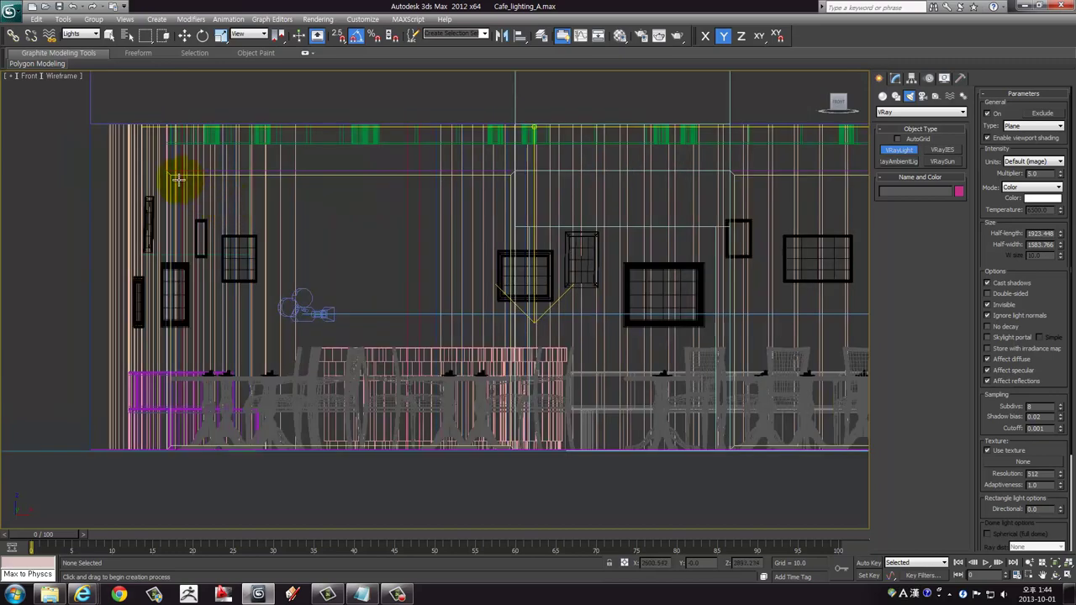
scroll(178, 179, "up", 2)
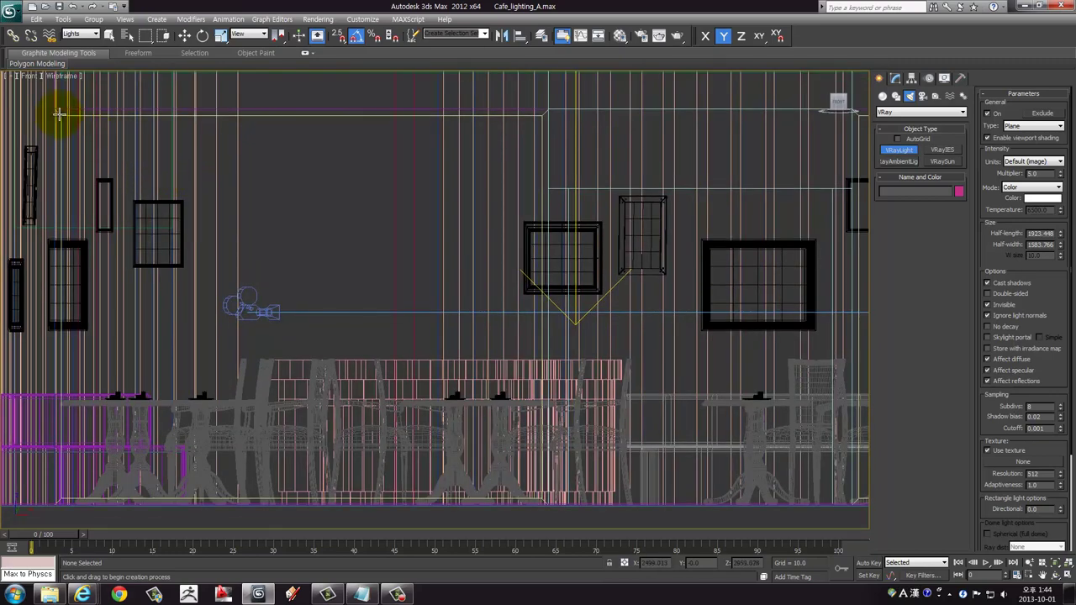
left_click_drag(59, 112, 543, 502)
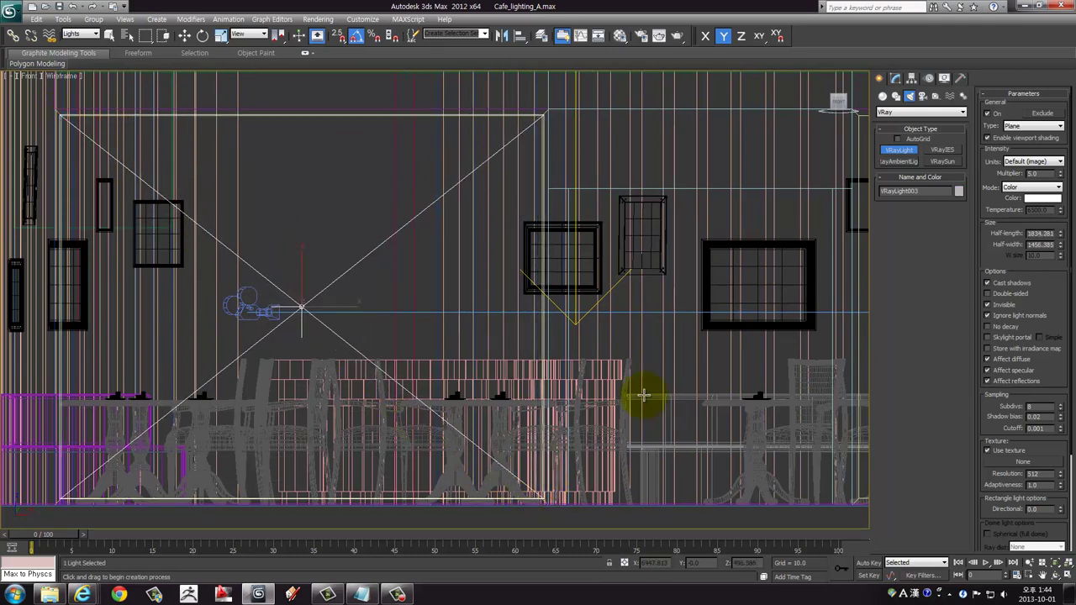
middle_click_drag(643, 395, 520, 347)
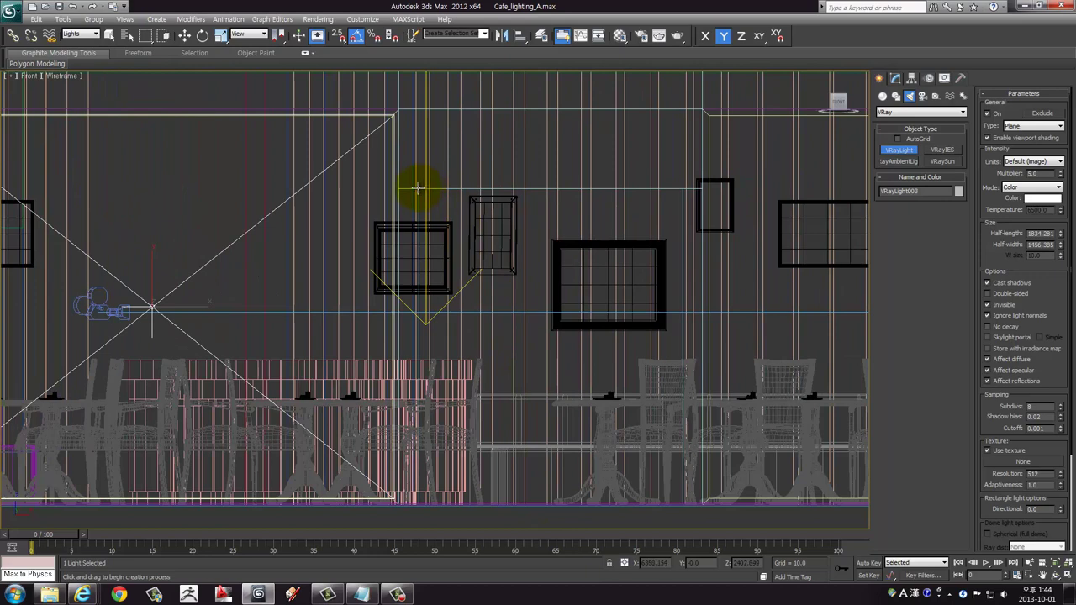
mouse_move(417, 188)
left_mouse_down()
mouse_move(479, 286)
mouse_move(570, 490)
mouse_move(684, 504)
left_mouse_up()
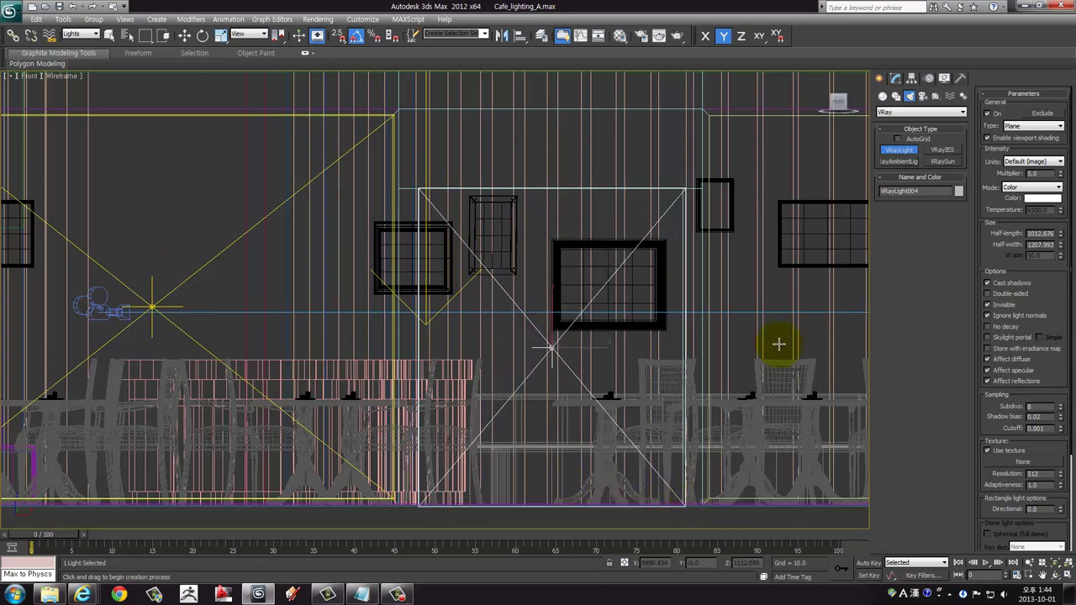
middle_click_drag(781, 344, 431, 264)
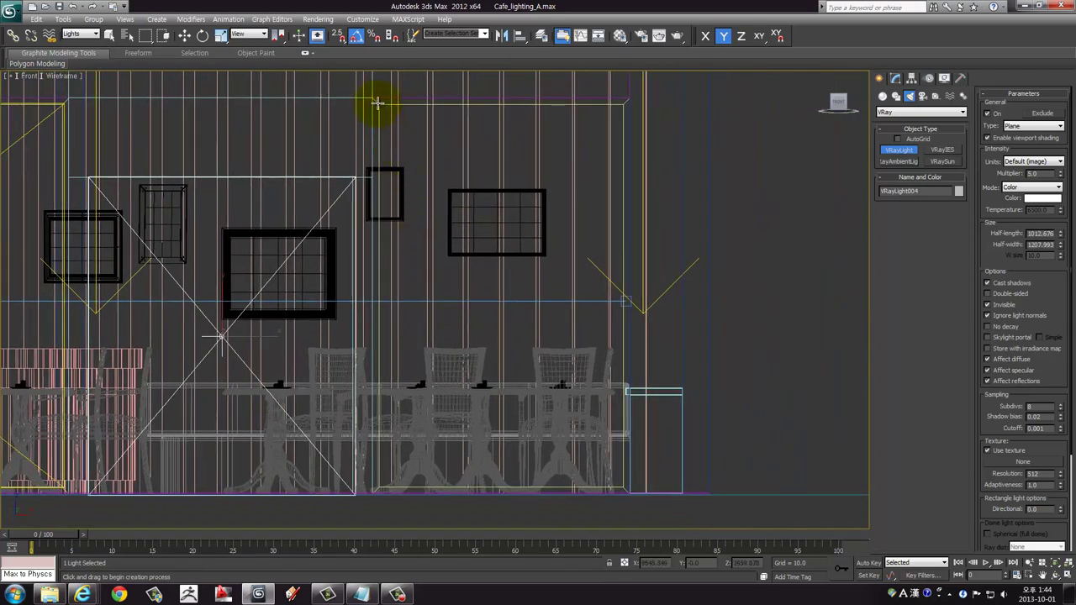
mouse_move(378, 103)
left_mouse_down()
mouse_move(593, 470)
mouse_move(620, 488)
left_mouse_up()
Select the three new light panels with Select and Move in the Top view
key("alt+w")
middle_click(180, 185)
key("alt+w")
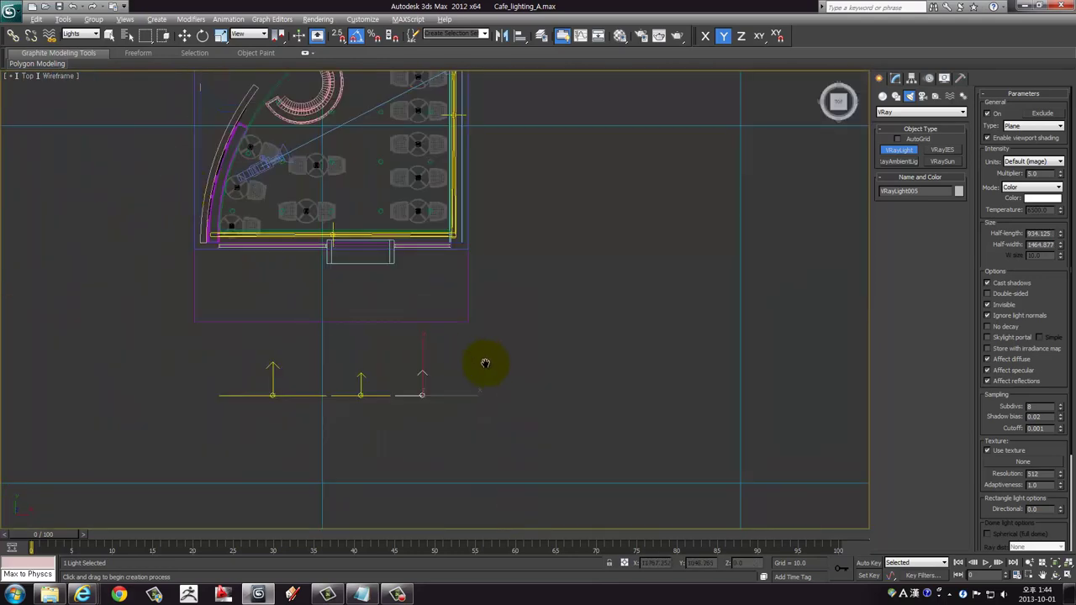
middle_click_drag(485, 363, 465, 325)
key("w")
left_click(341, 347, "ctrl")
left_click(253, 341, "ctrl")
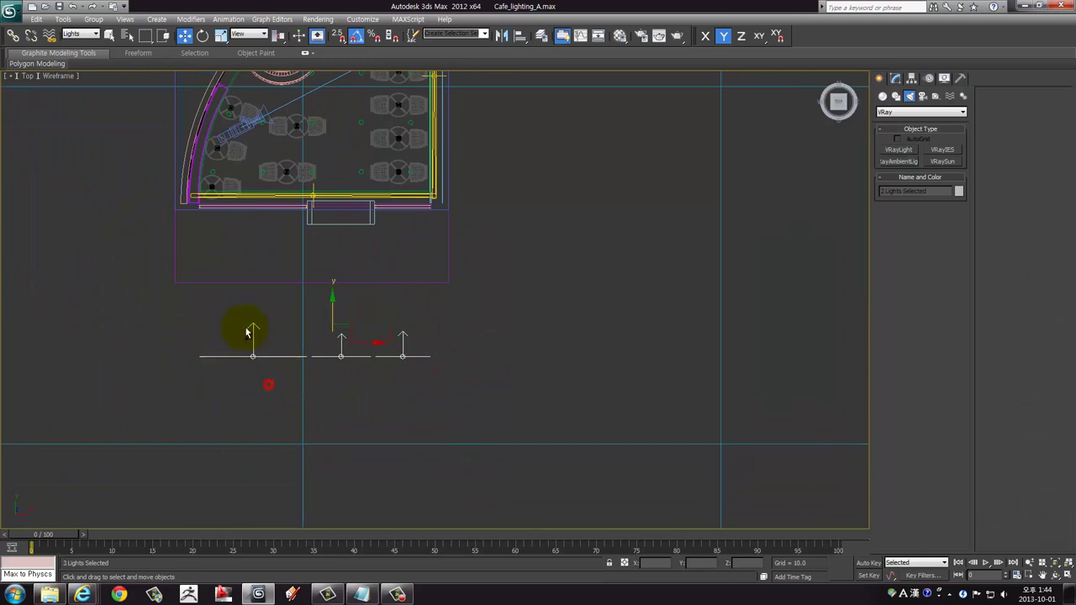
middle_click_drag(298, 332, 308, 356)
Move the three light panels along Y toward the café's front openings
key("alt+w")
mouse_move(295, 236)
middle_mouse_down()
mouse_move(281, 197)
mouse_move(206, 200)
middle_mouse_up()
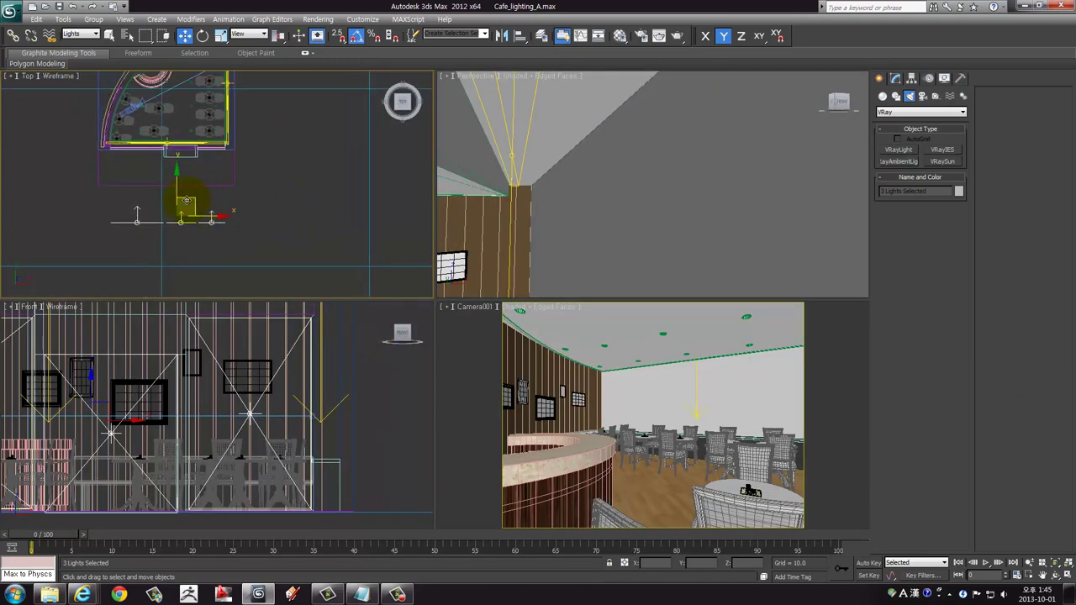
left_click_drag(187, 202, 177, 134)
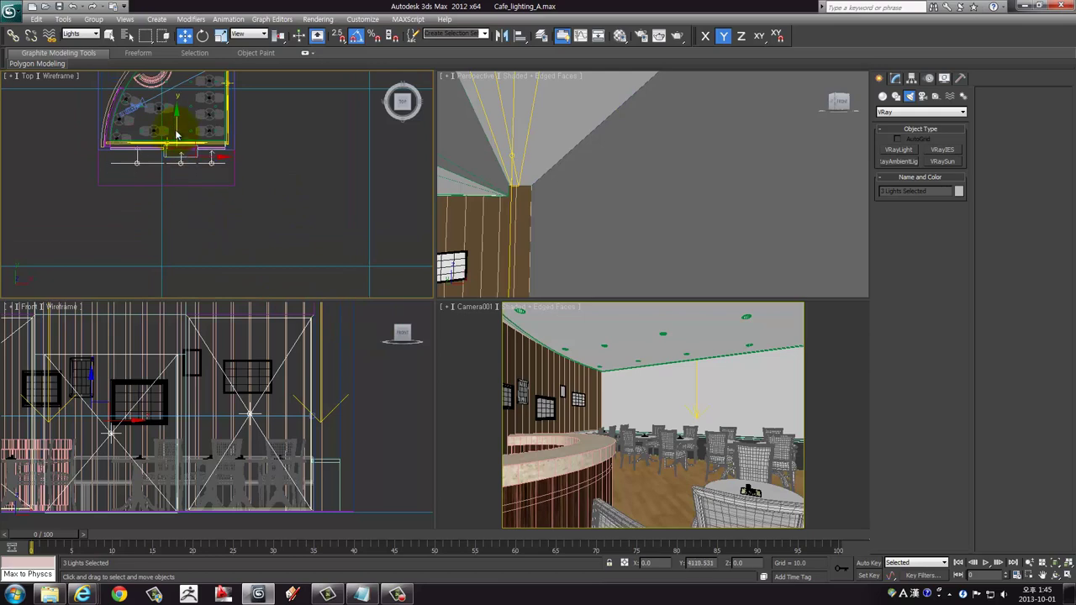
key("z")
key("alt+w")
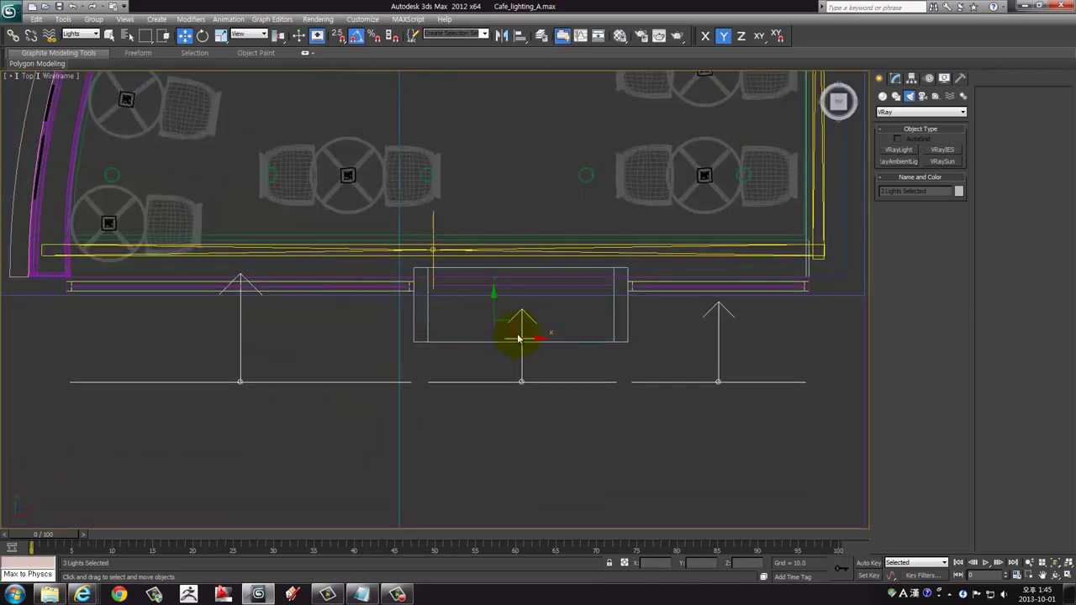
left_click_drag(494, 309, 489, 270)
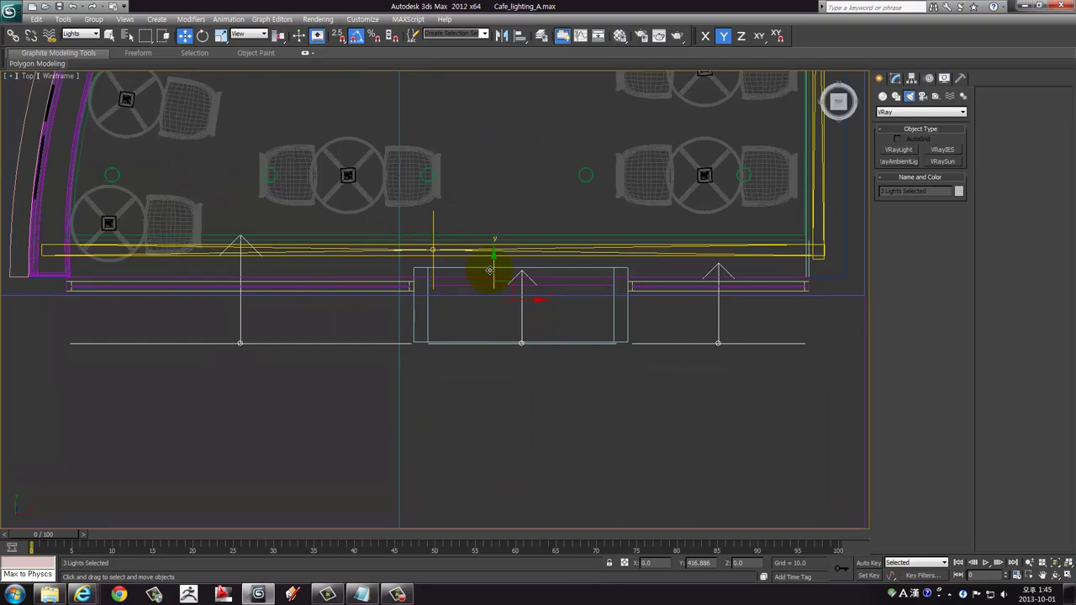
Nudge the left and right lights individually up into their window openings
left_click(233, 293)
left_click_drag(238, 308, 242, 256)
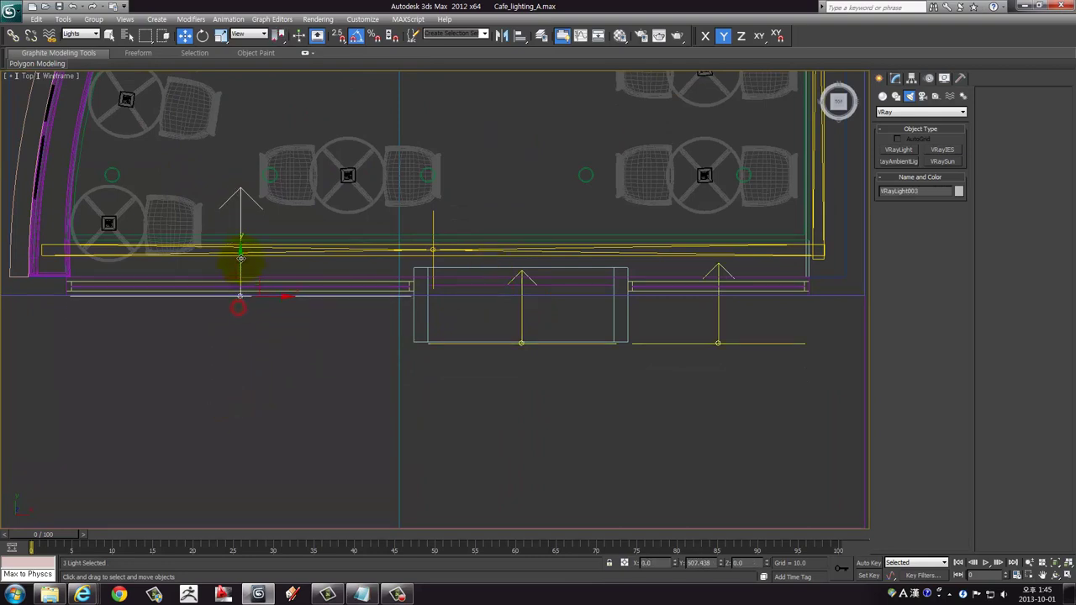
left_click(715, 335)
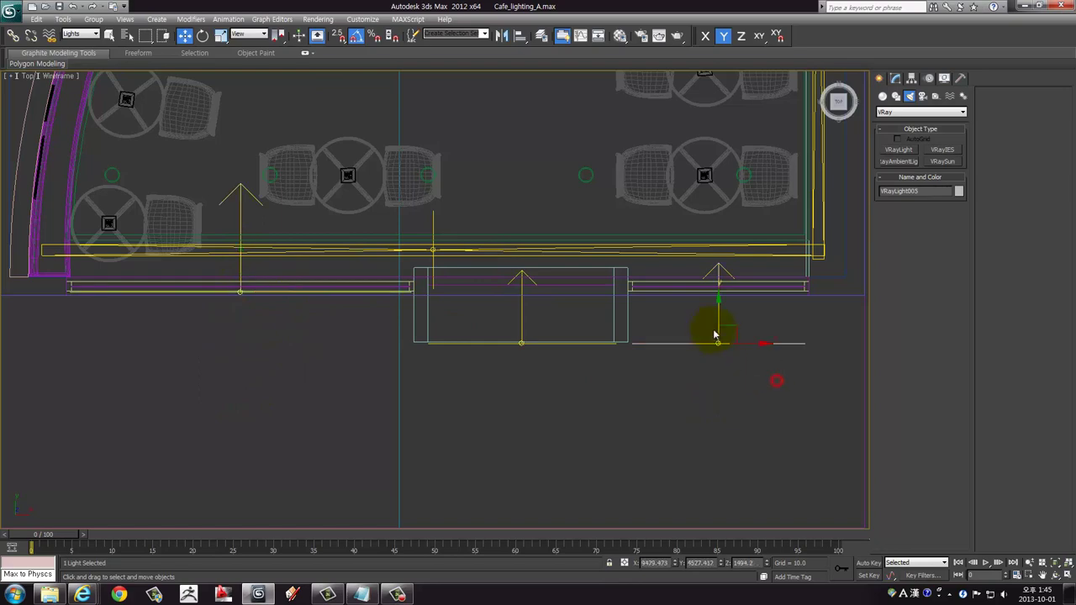
left_click_drag(721, 306, 721, 256)
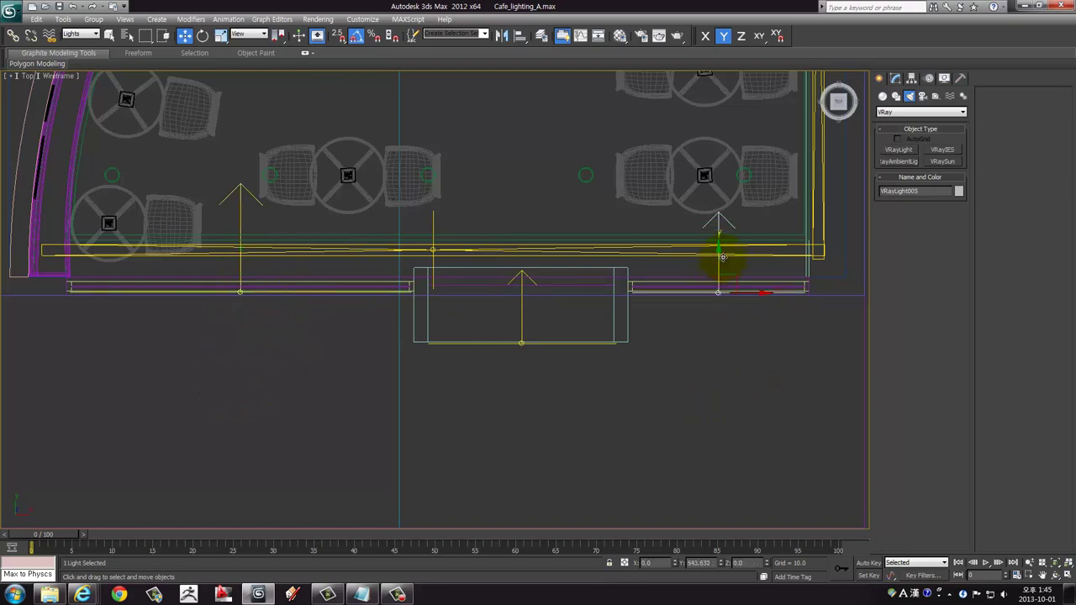
key("alt+w")
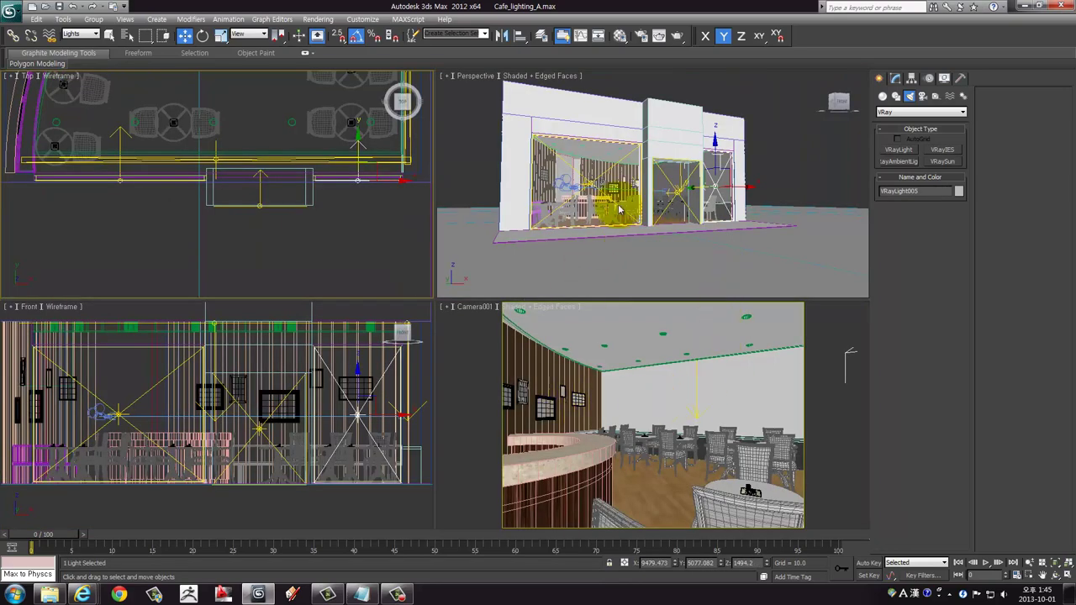
right_click(619, 180)
Set VRayLight005's multiplier to 1.0 in the Modify panel
key("alt+w")
mouse_move(440, 284)
middle_mouse_down("alt")
mouse_move(445, 301)
mouse_move(950, 57)
middle_mouse_up("alt")
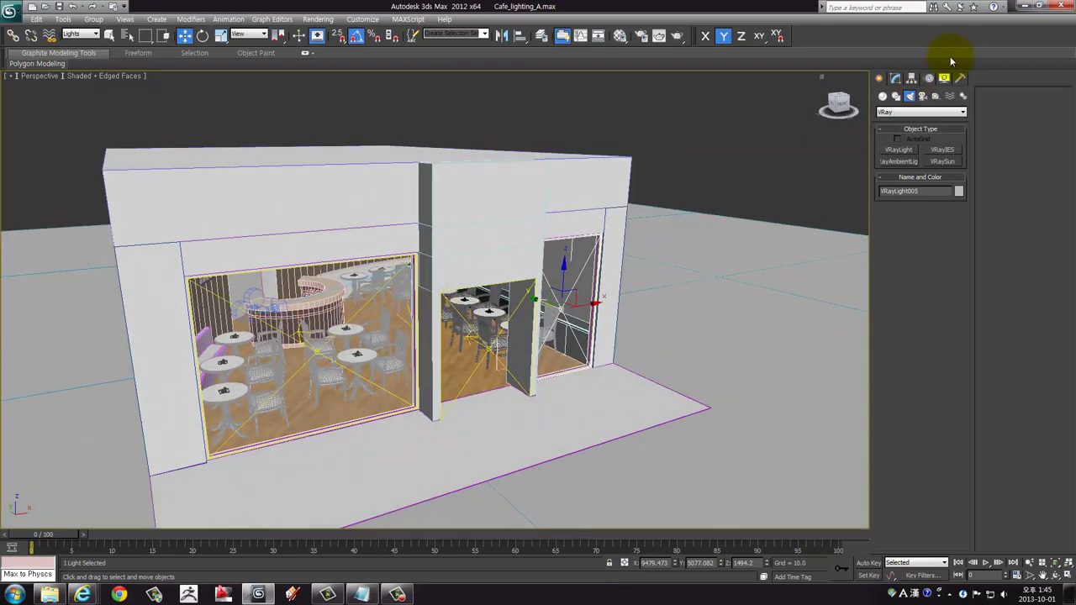
left_click(894, 78)
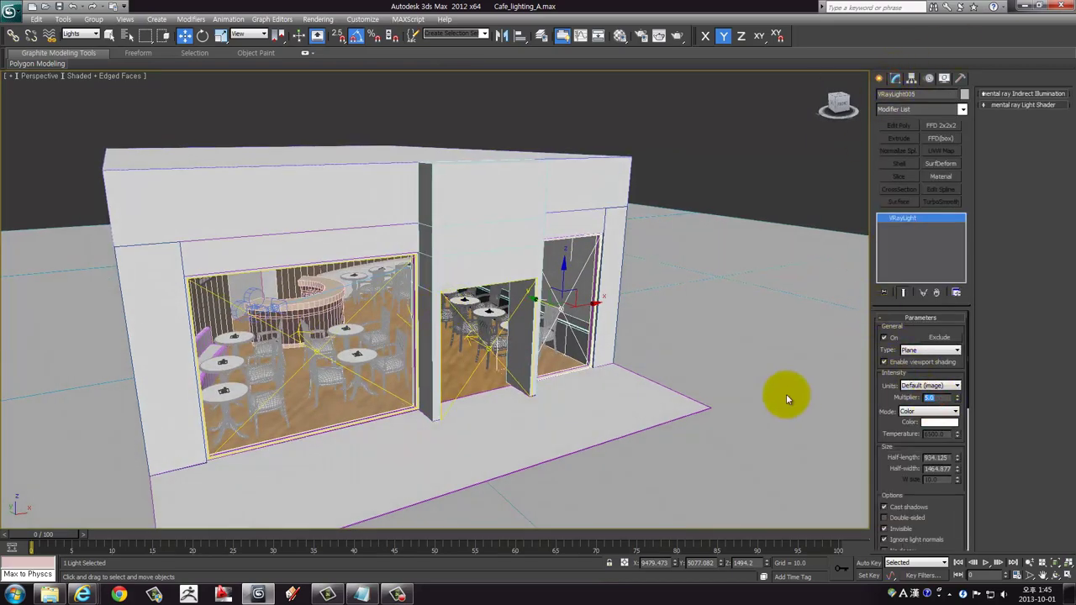
type("1")
key("Return")
Review the middle doorway and left window lights while orbiting around the café front
left_click(473, 330)
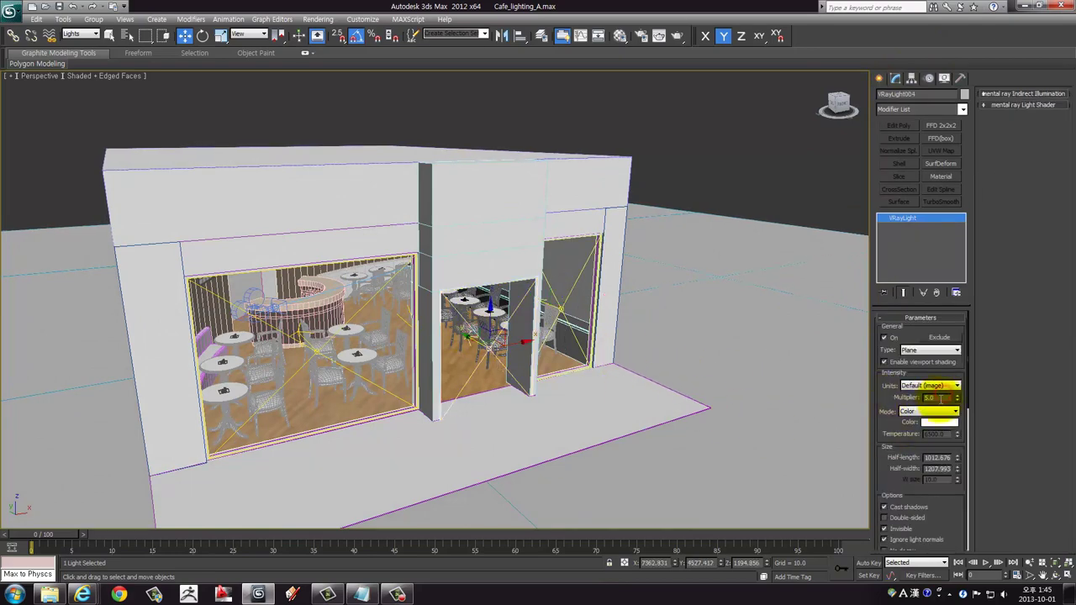
left_click(320, 356)
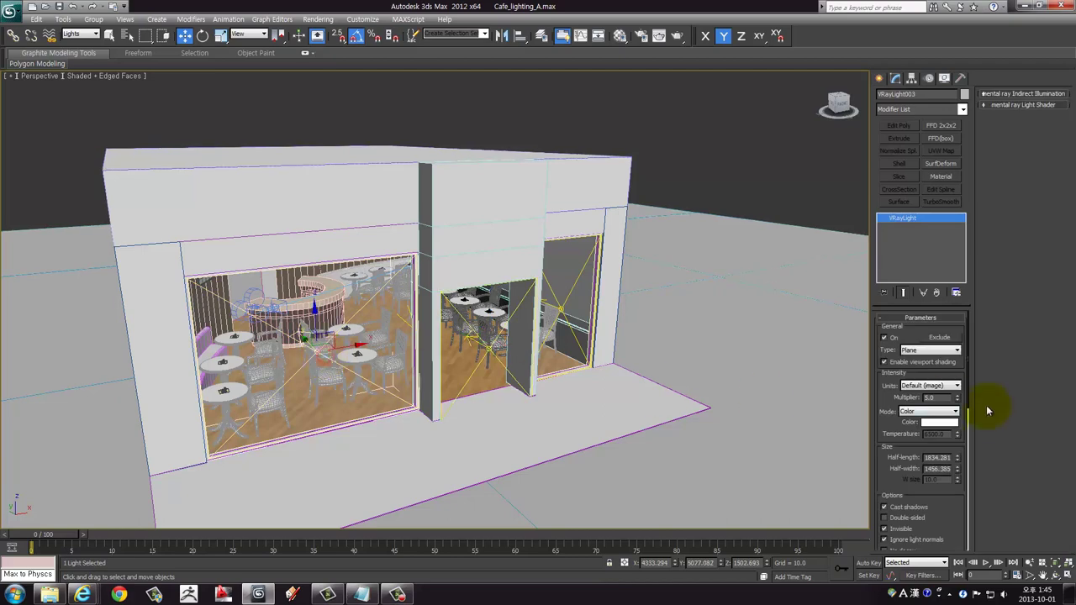
mouse_move(513, 362)
middle_mouse_down("alt")
mouse_move(505, 328)
mouse_move(454, 343)
mouse_move(480, 348)
middle_mouse_up("alt")
scroll(894, 437, "down", 3)
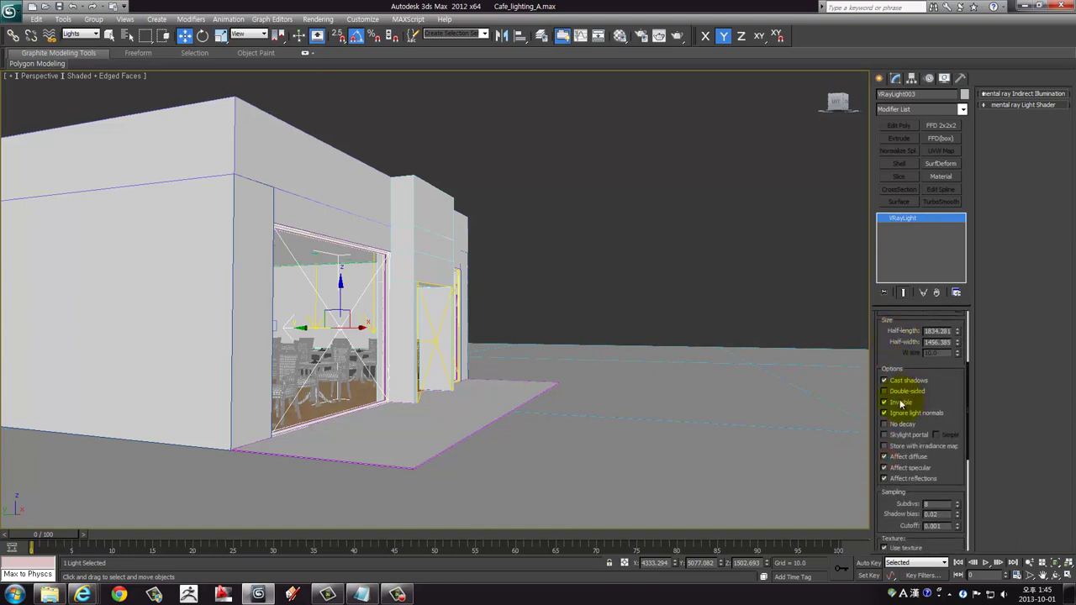
scroll(893, 353, "down", 3)
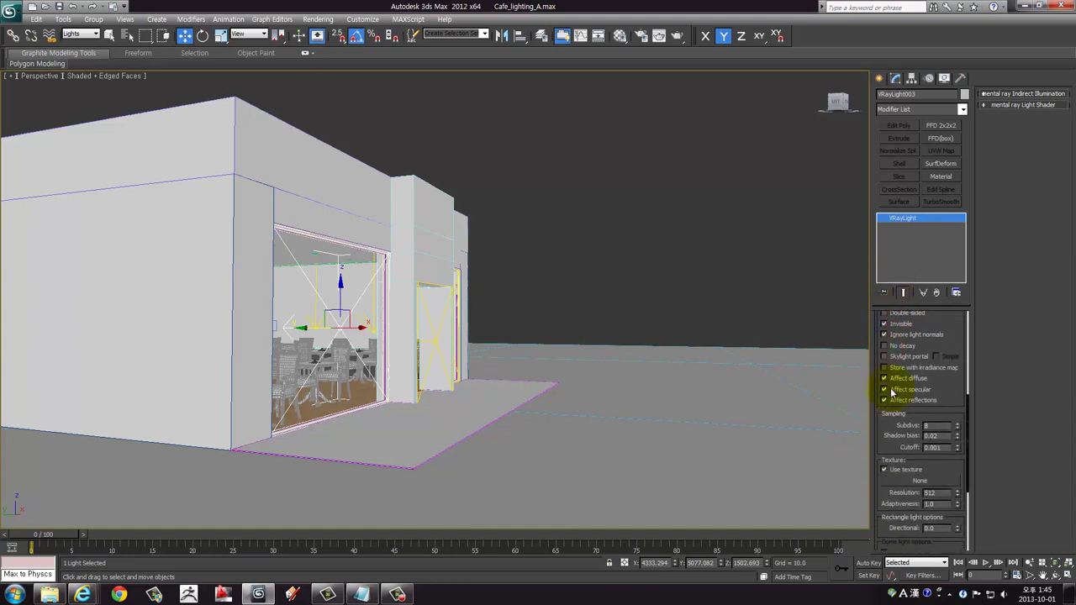
left_click_drag(888, 431, 900, 404)
middle_click_drag(698, 418, 732, 421, "alt")
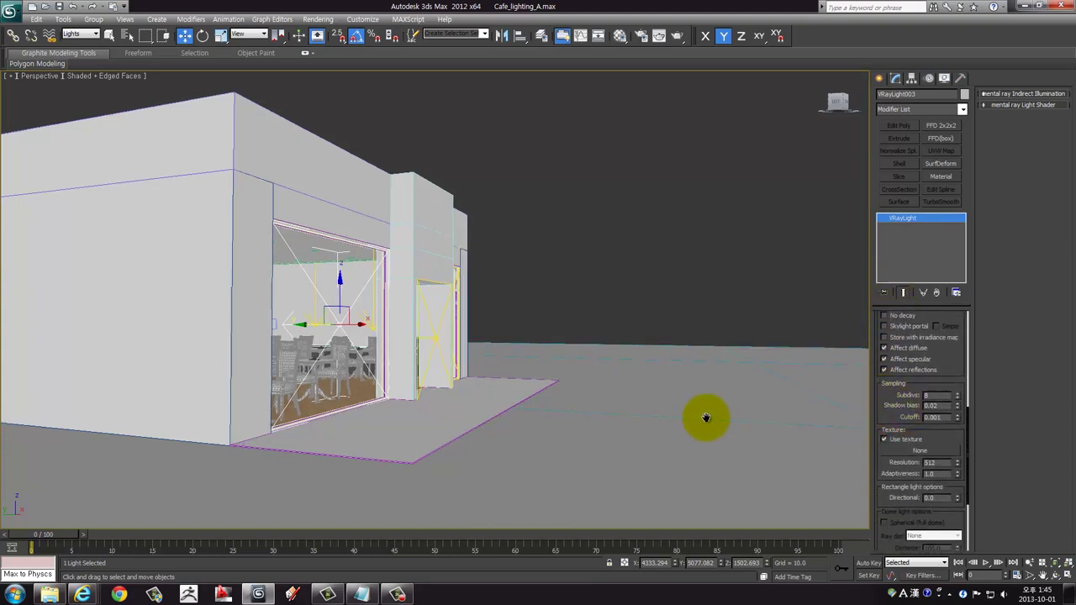
Maximize the Camera001 view and start a V-Ray production render
key("alt+w")
right_click(731, 424)
key("alt+w")
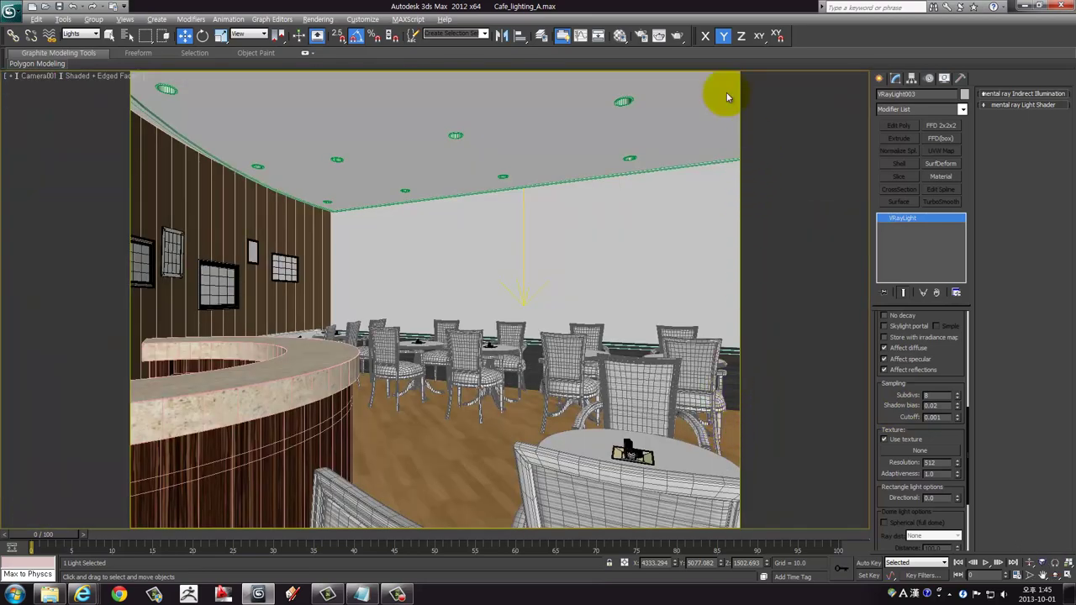
left_click(676, 37)
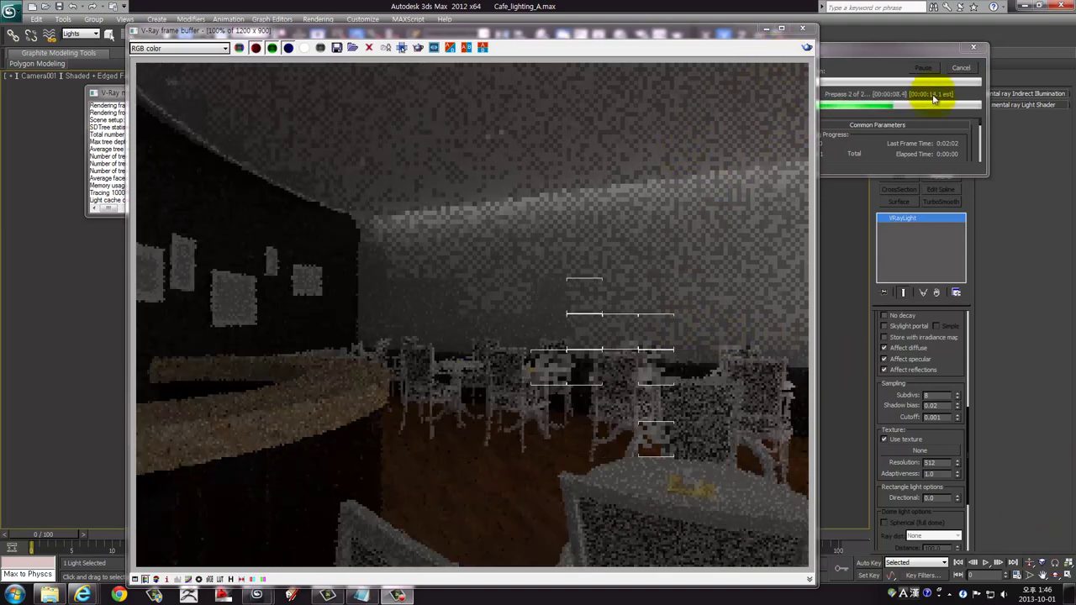
Cancel the running render and close the V-Ray frame buffer and messages windows
left_click(961, 71)
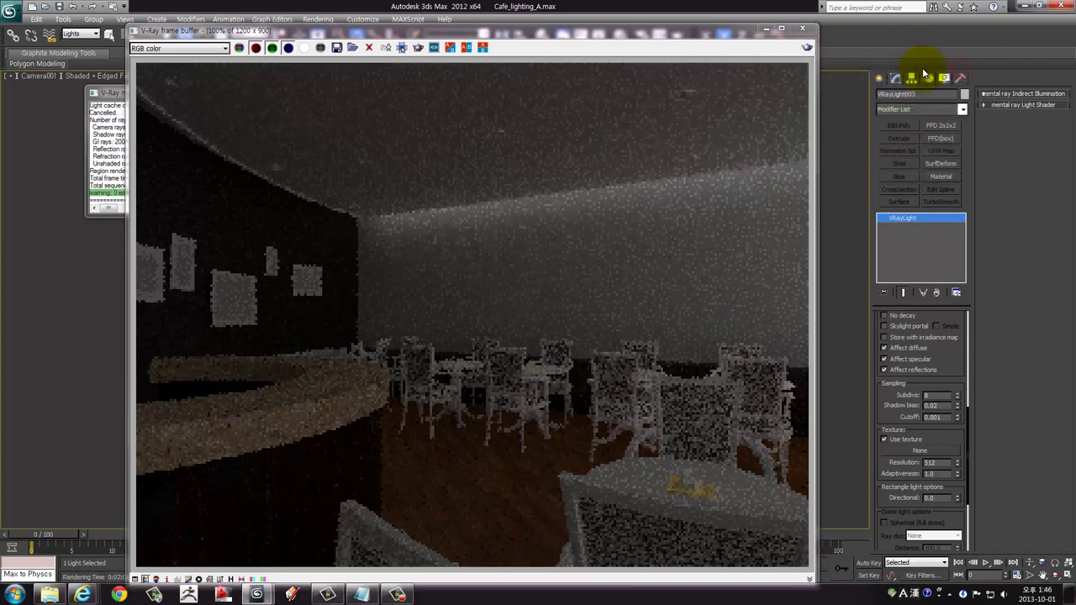
left_click(803, 27)
left_click(245, 90)
Set the left window light VRayLight003's multiplier to 2.0
key("alt+w")
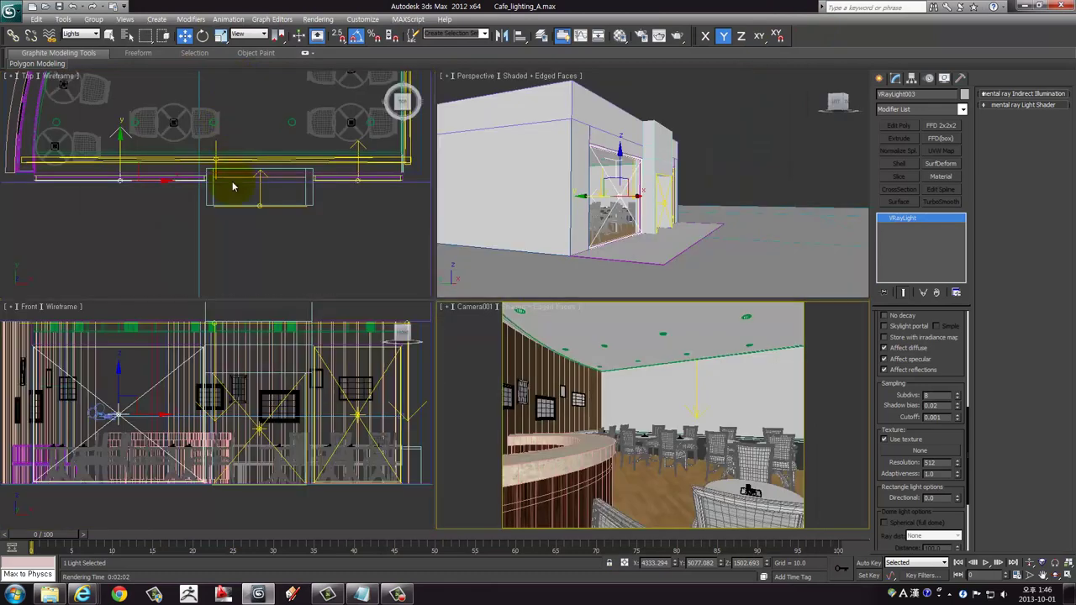
key("alt+w")
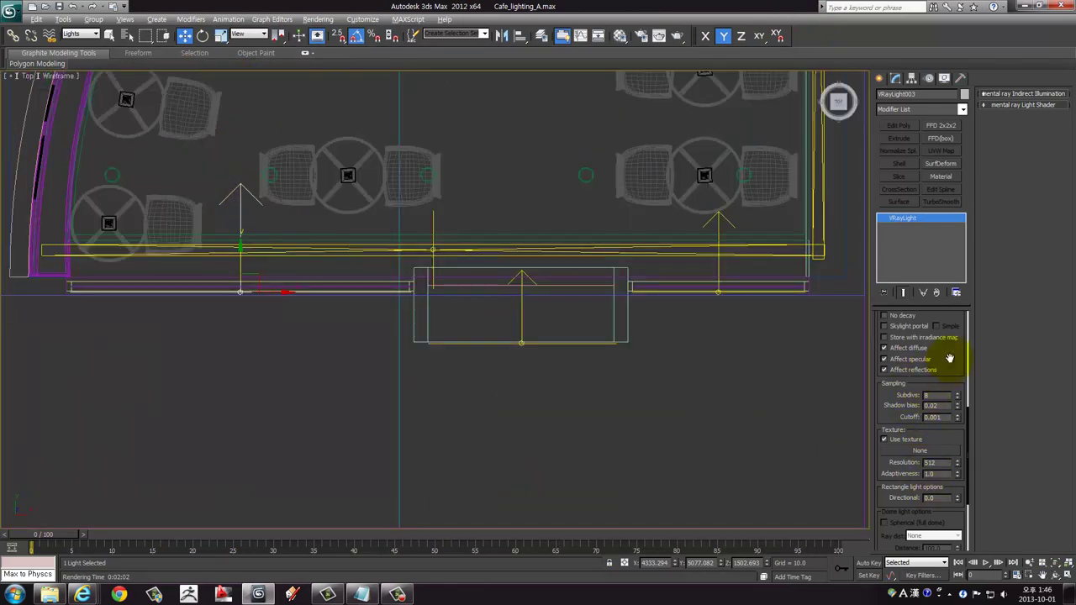
scroll(949, 359, "up", 3)
scroll(925, 377, "up", 3)
double_click(940, 368)
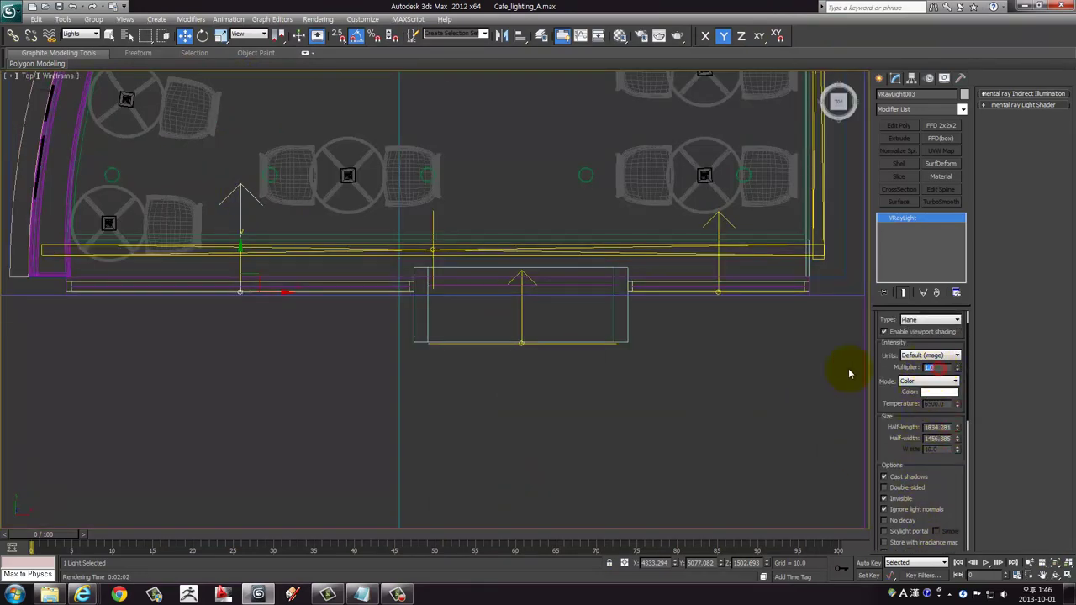
Render Camera001 with V-Ray and close the finished frame buffer
key("alt+w")
right_click(676, 405)
key("alt+w")
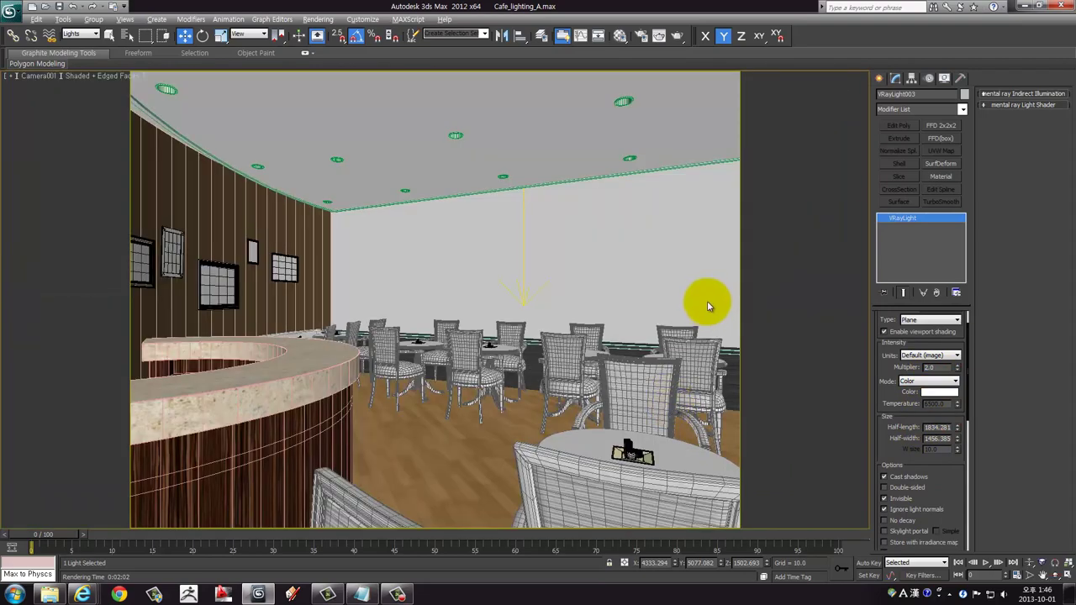
left_click(676, 37)
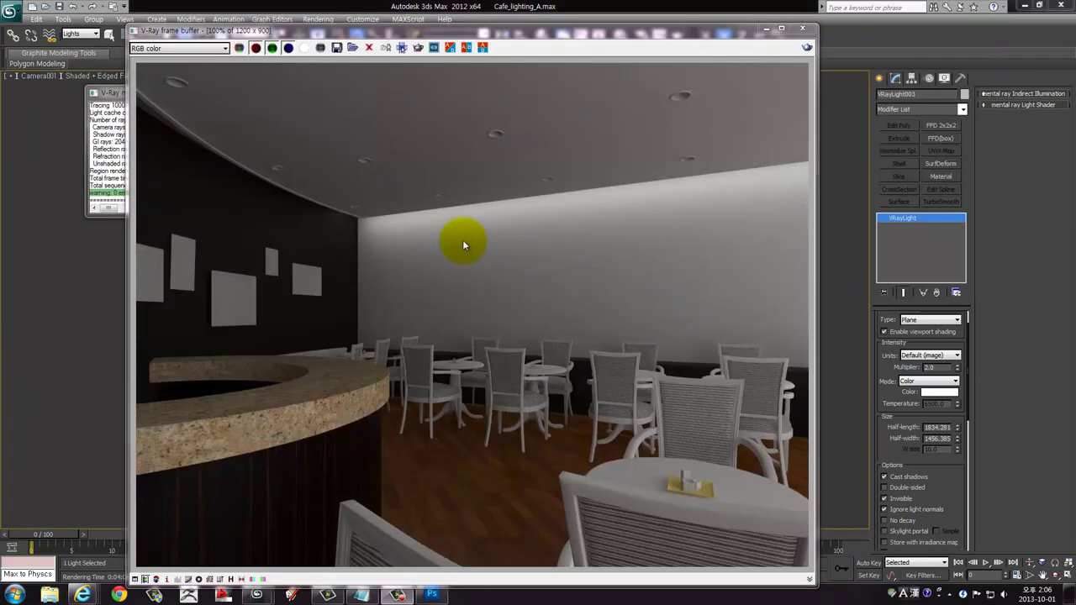
mouse_move(226, 34)
left_mouse_down()
mouse_move(168, 32)
mouse_move(195, 33)
left_mouse_up()
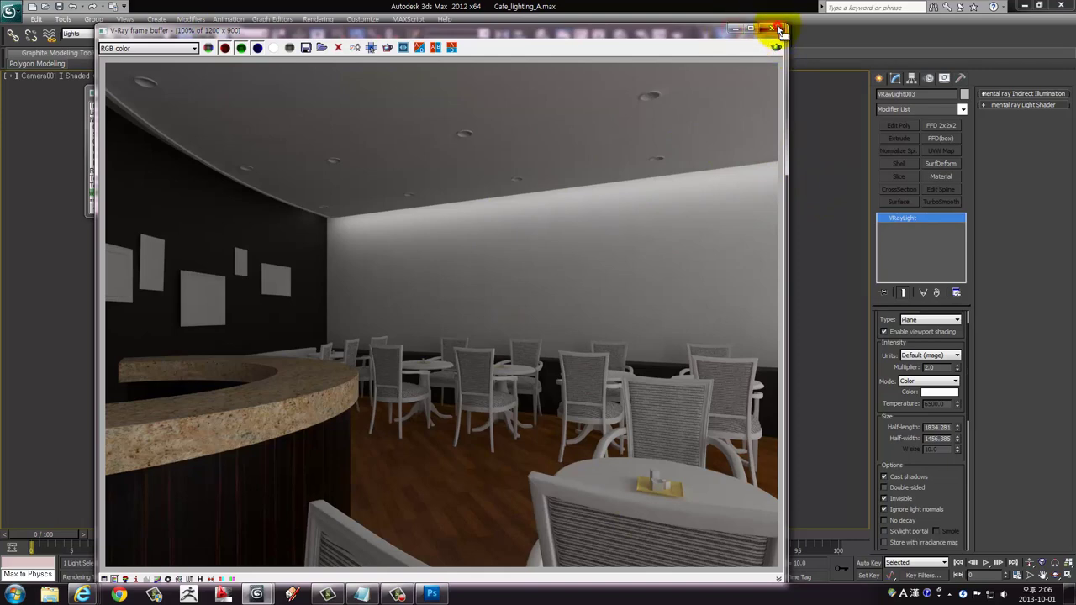
left_click(772, 28)
left_click_drag(886, 377, 892, 267)
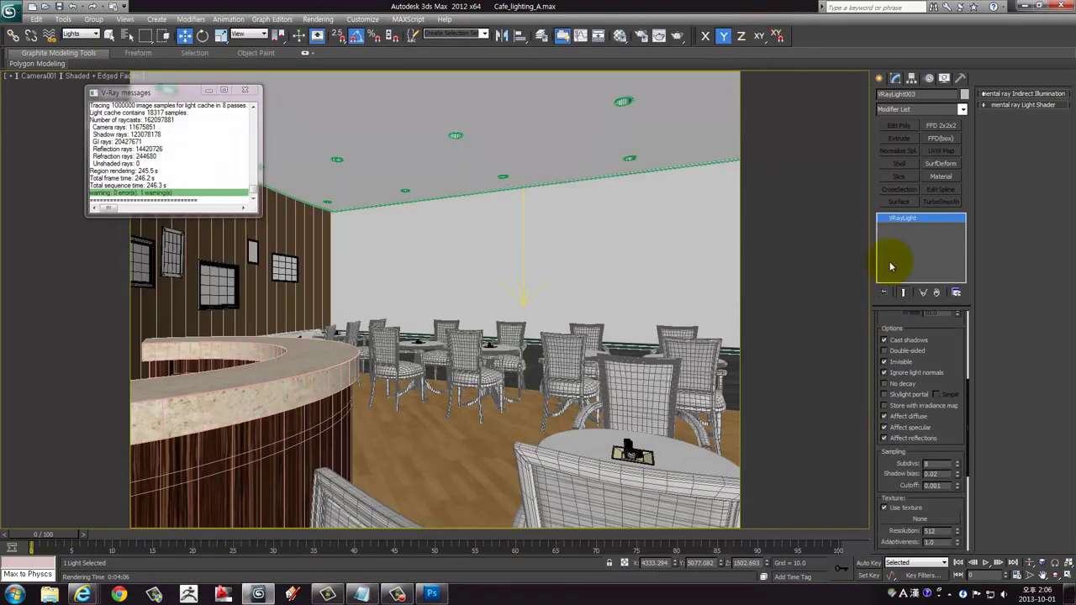
Close the render log and orbit the perspective view around the café
left_click(252, 93)
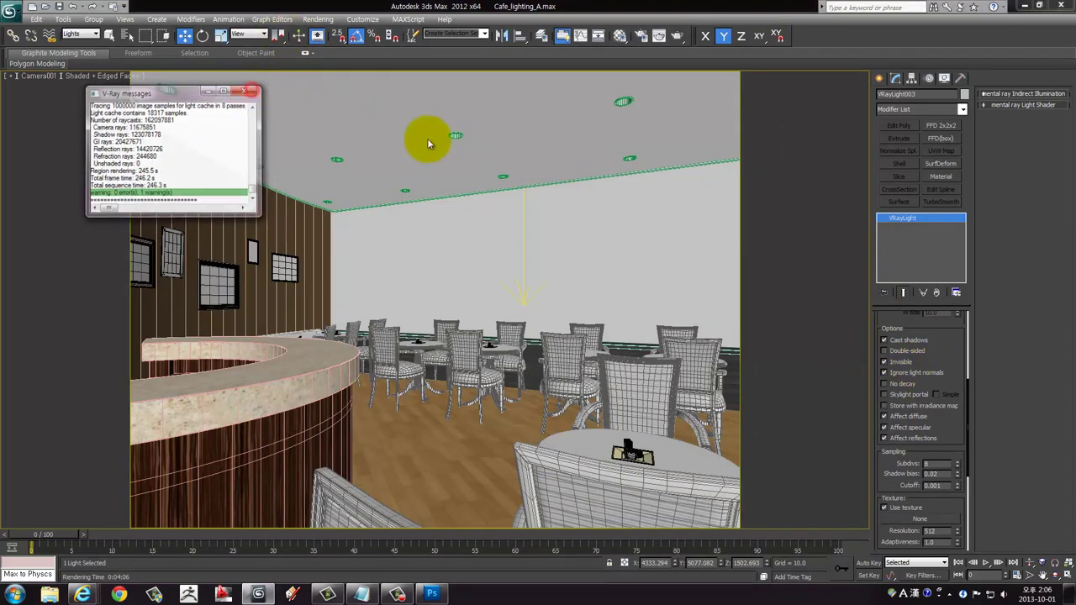
key("alt+w")
key("alt+w")
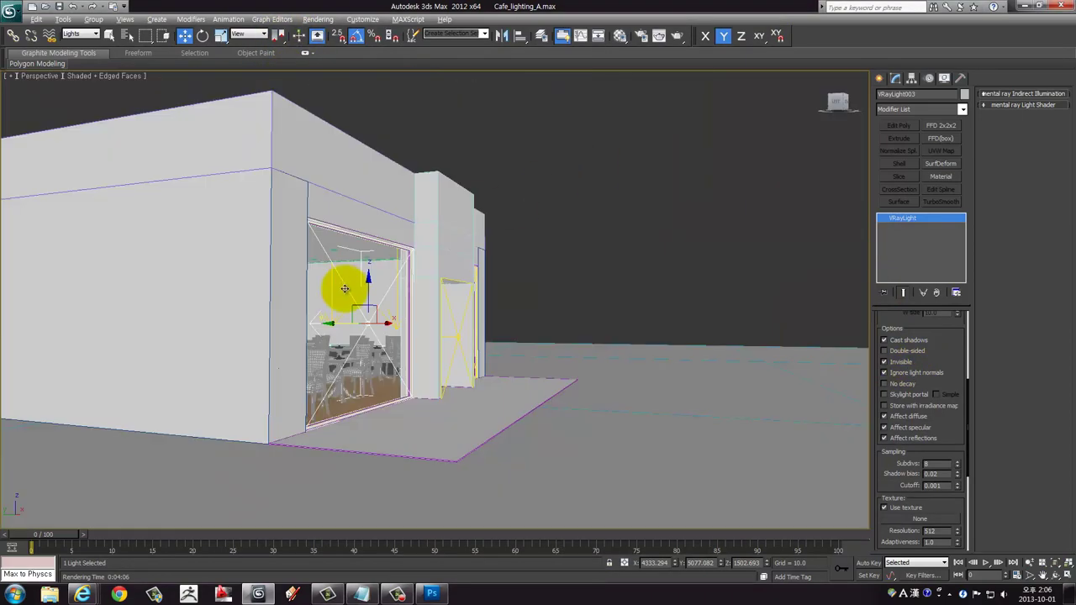
middle_click_drag(343, 283, 286, 246, "alt")
scroll(302, 235, "up", 5)
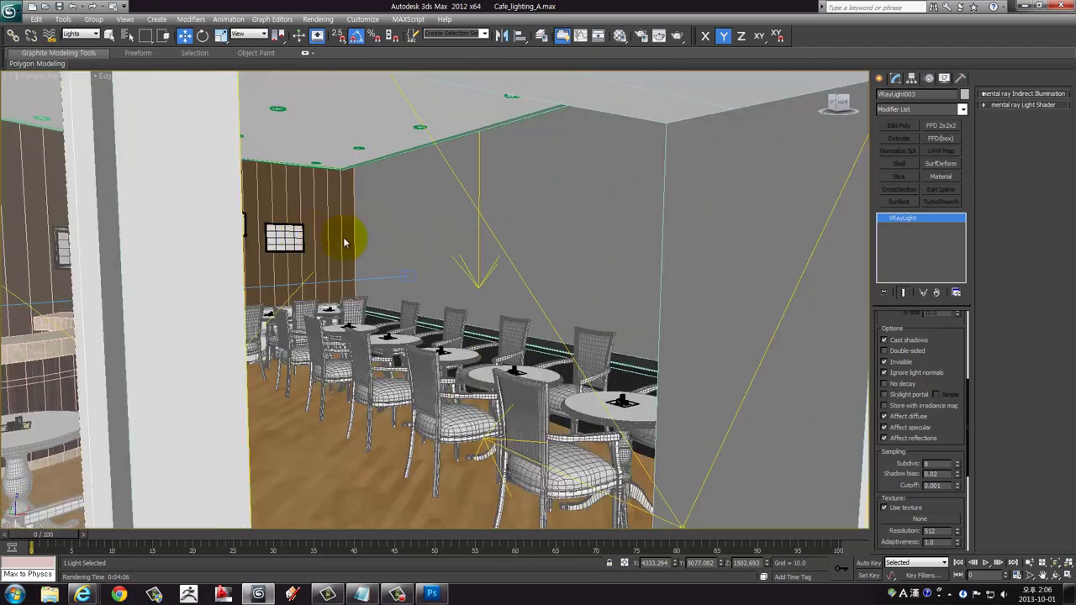
mouse_move(348, 235)
middle_mouse_down("alt")
mouse_move(421, 245)
mouse_move(312, 240)
mouse_move(475, 295)
middle_mouse_up("alt")
scroll(475, 295, "down", 3)
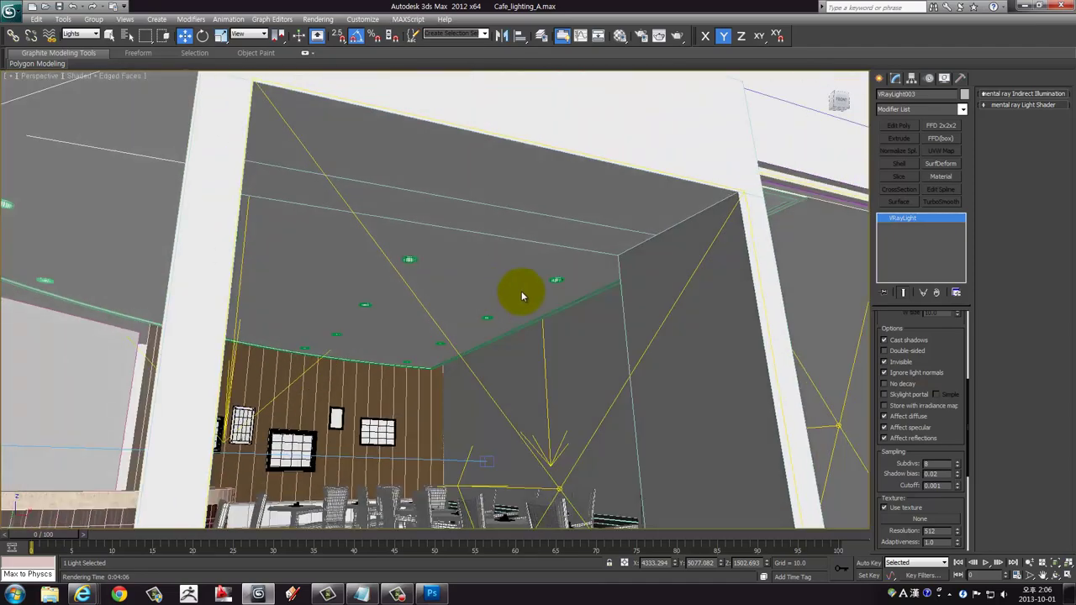
scroll(389, 314, "down", 2)
mouse_move(702, 223)
middle_mouse_down("alt")
mouse_move(557, 247)
mouse_move(509, 318)
middle_mouse_up("alt")
scroll(548, 238, "up", 2)
scroll(508, 318, "down", 3)
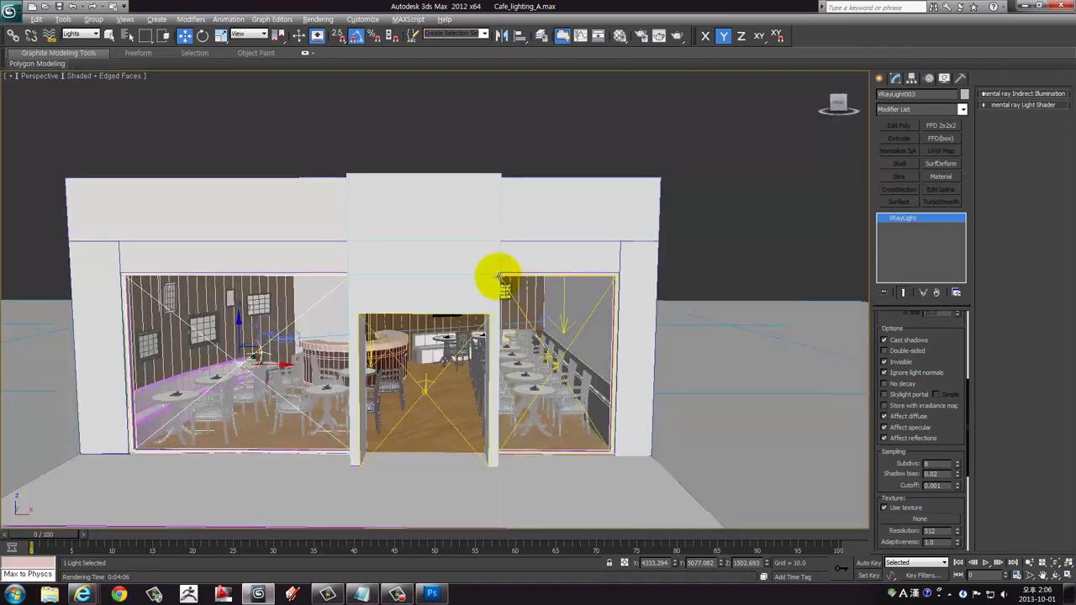
mouse_move(493, 277)
middle_mouse_down("alt")
mouse_move(488, 328)
mouse_move(577, 397)
mouse_move(577, 120)
middle_mouse_up("alt")
Maximize the Top view and pan to frame the whole café floor plan
key("alt+w")
scroll(144, 168, "up", 2)
key("alt+w")
scroll(393, 351, "down", 3)
scroll(511, 422, "up", 3)
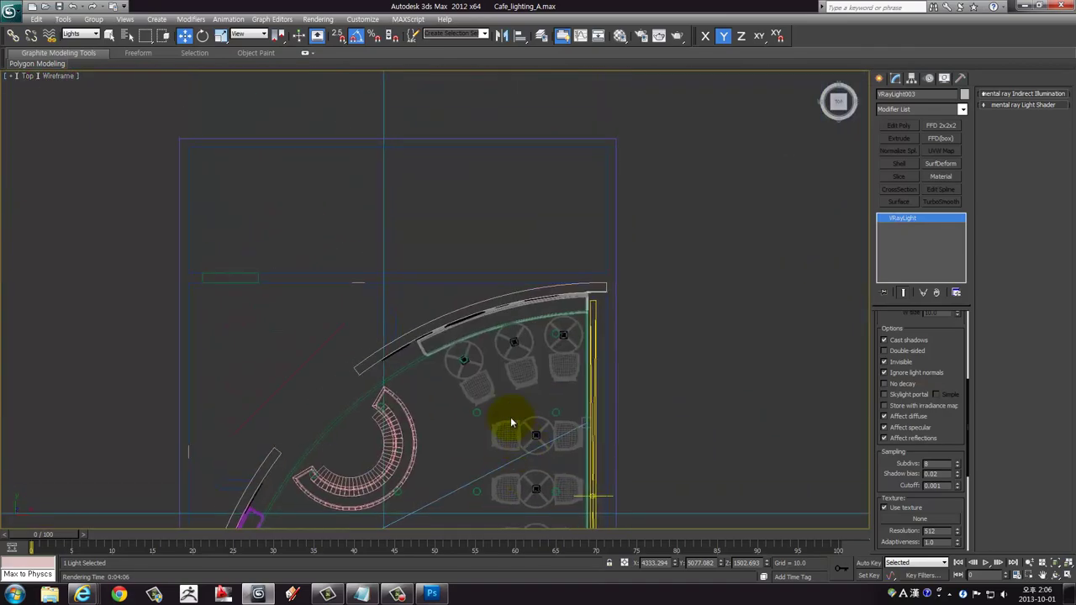
middle_click_drag(308, 461, 492, 246)
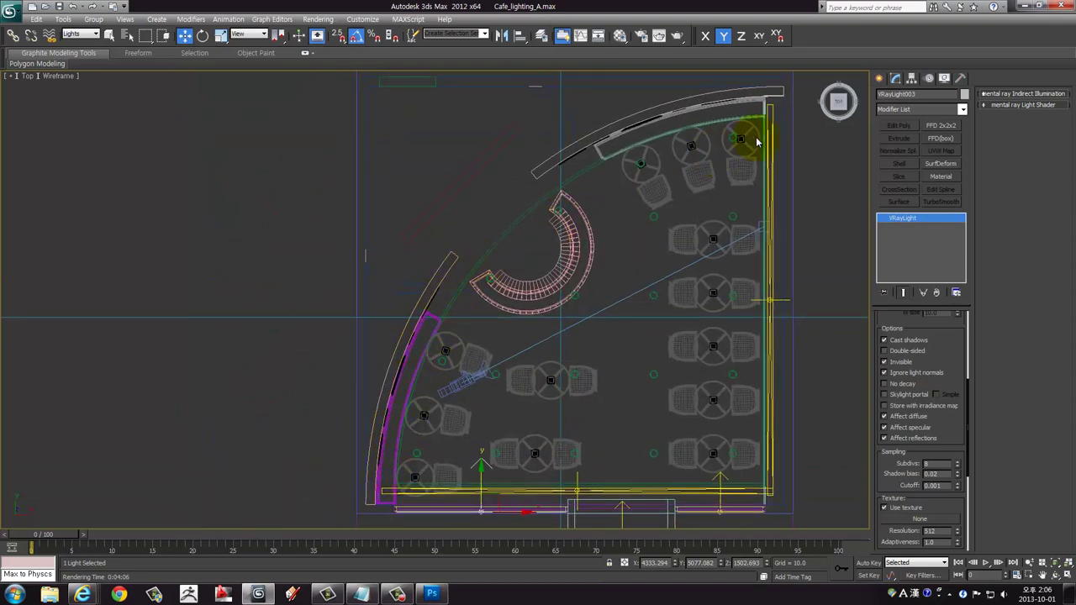
Create a VRayLight plane, VRayLight006, beside the curved wall in the Top view
left_click(880, 78)
left_click(899, 149)
middle_click_drag(436, 388, 478, 256)
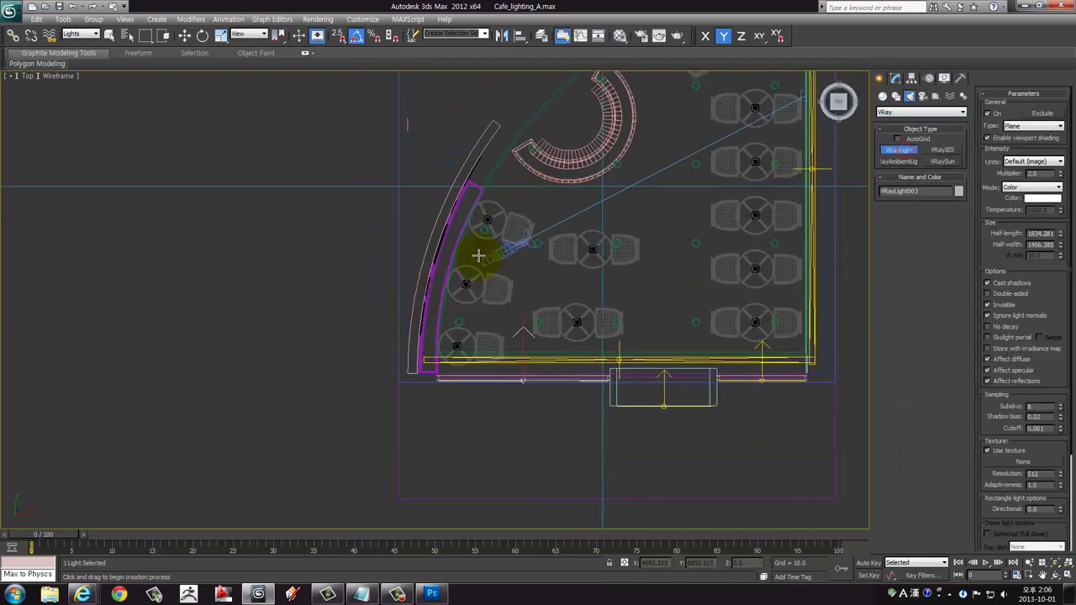
scroll(433, 294, "up", 3)
mouse_move(427, 288)
left_mouse_down()
mouse_move(440, 377)
mouse_move(451, 327)
left_mouse_up()
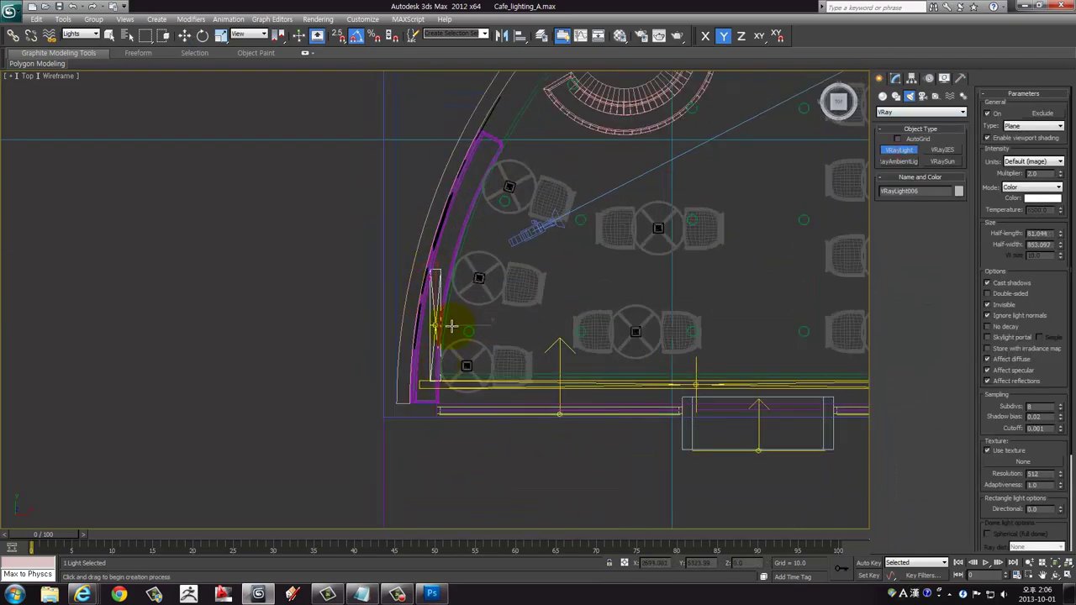
middle_click_drag(453, 301, 430, 313)
Rotate VRayLight006 -15° about Z to follow the curved wall
key("e")
mouse_move(435, 303)
left_mouse_down()
mouse_move(449, 296)
mouse_move(442, 303)
left_mouse_up()
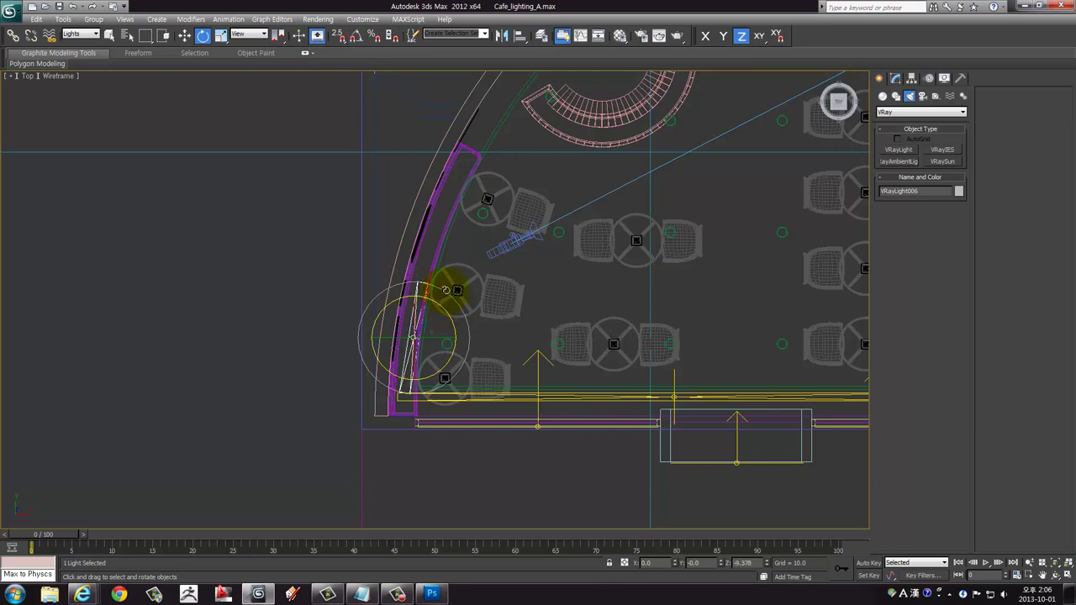
left_click(487, 210)
middle_click_drag(487, 210, 472, 327)
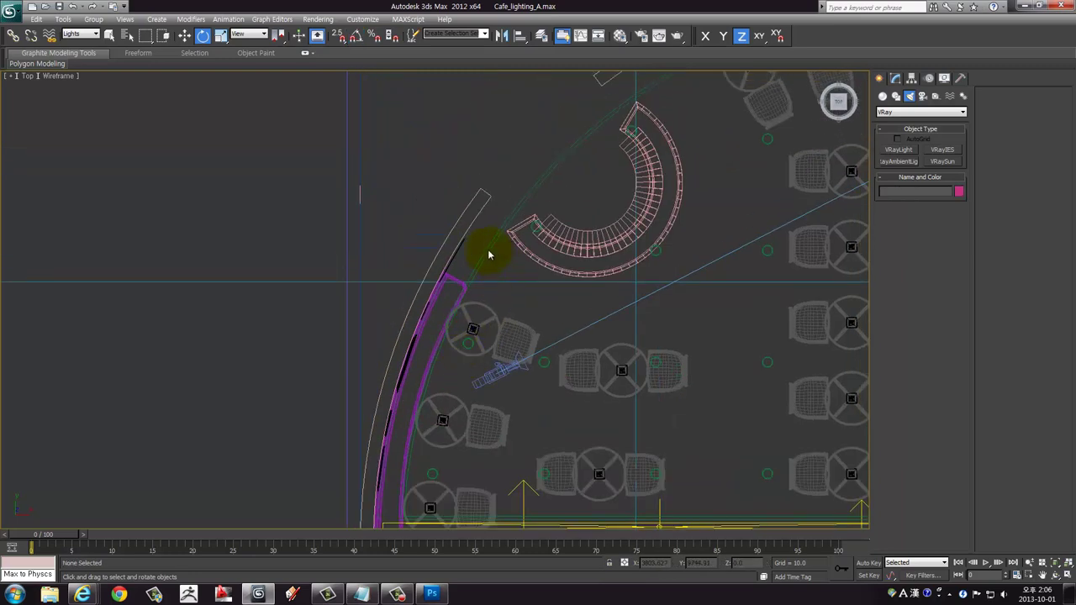
Set the selection filter to All and select the Arc004 curved cove shape
left_click(79, 34)
left_click(73, 43)
left_click(492, 253)
middle_click_drag(476, 256, 420, 304)
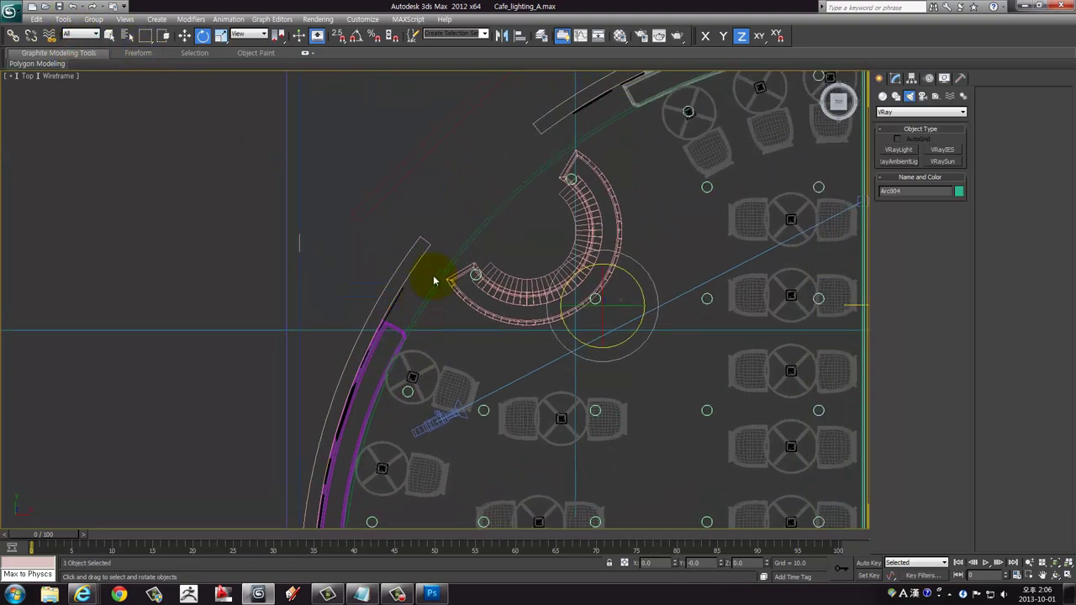
left_click(889, 120)
left_click(889, 112)
left_click(882, 95)
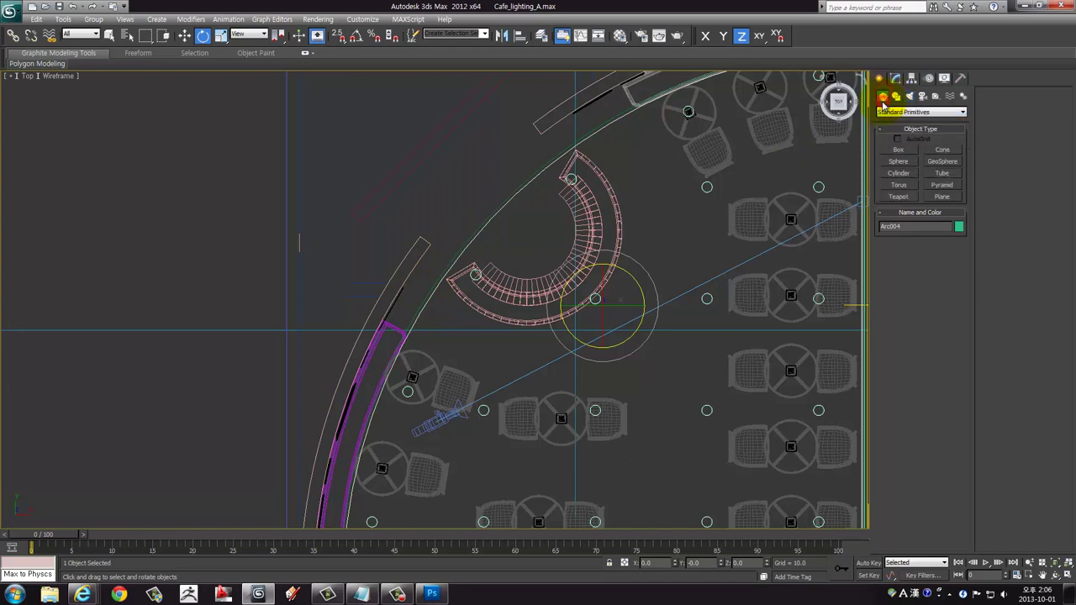
left_click(896, 96)
left_click(898, 158)
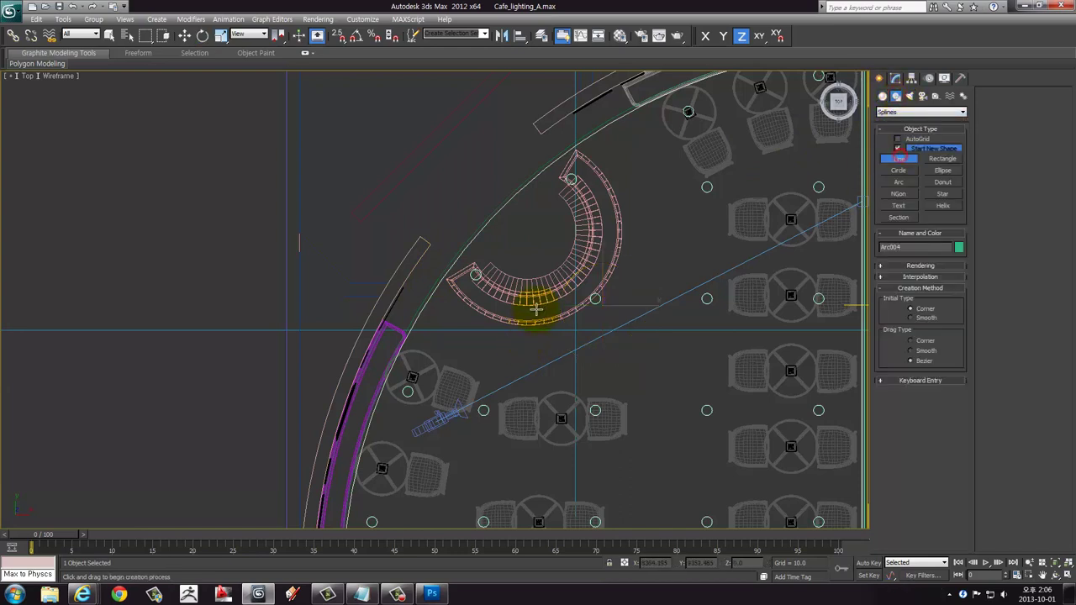
middle_click_drag(529, 302, 516, 248)
right_click(497, 171)
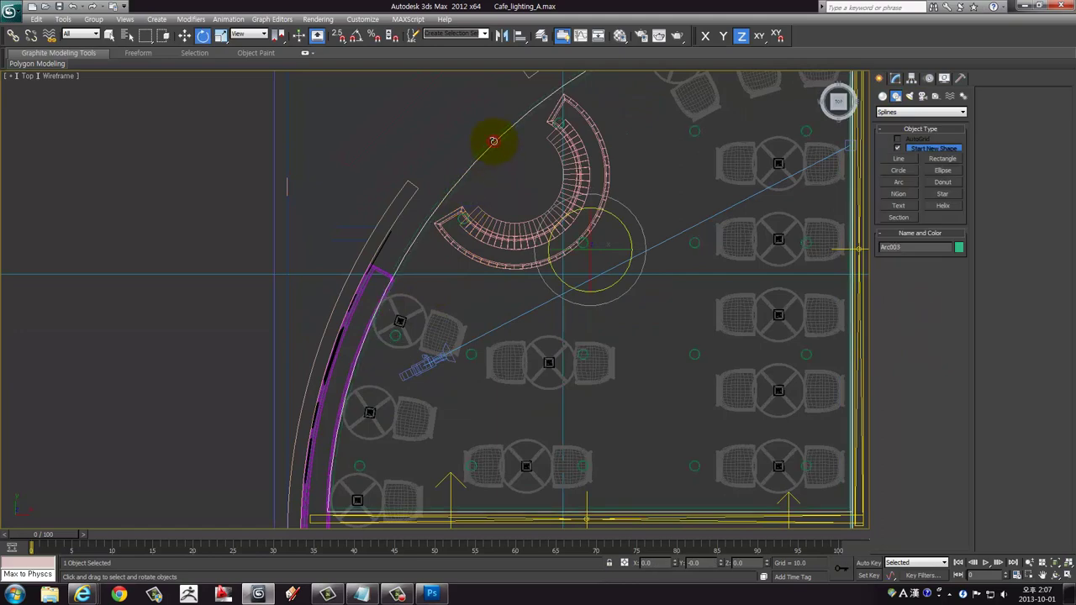
Isolate the selected arc in a maximized Perspective view
key("alt+w")
right_click(574, 231)
key("alt+w")
key("alt+q")
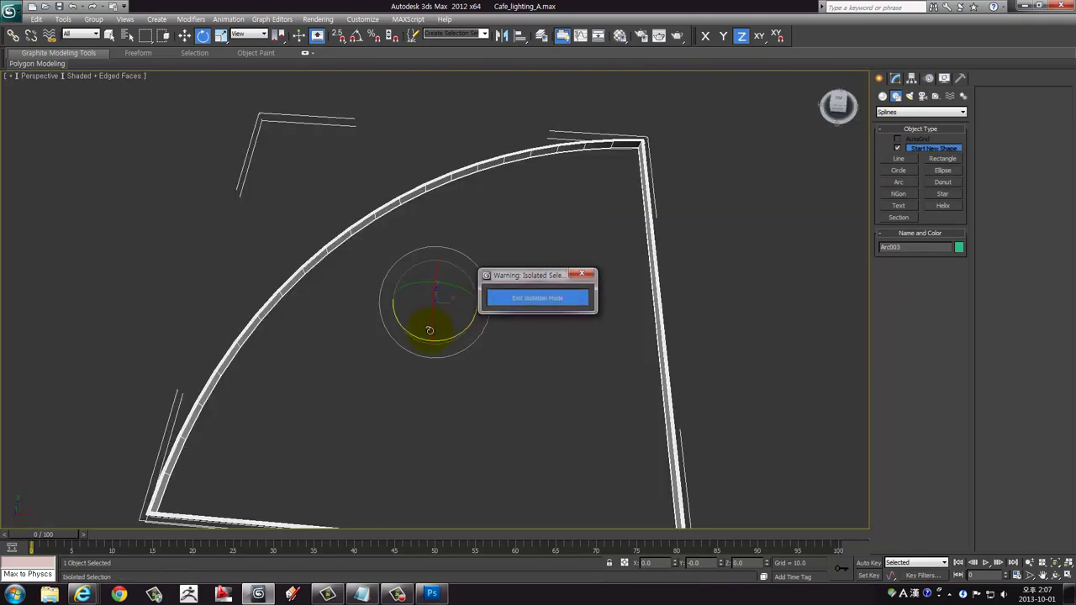
middle_click_drag(432, 329, 492, 300, "alt")
left_click(639, 256)
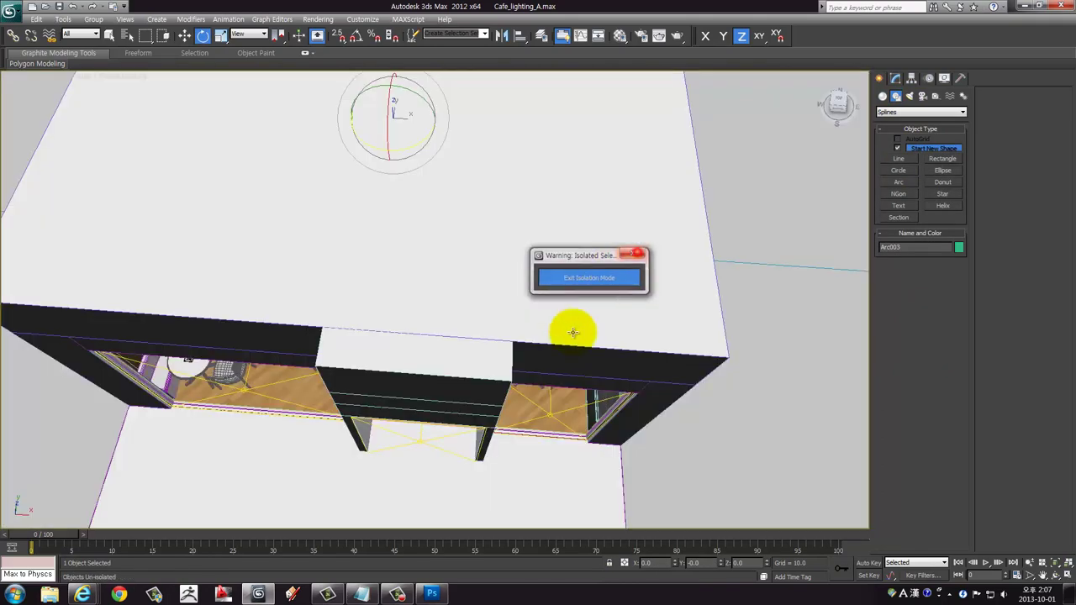
mouse_move(572, 329)
middle_mouse_down("alt")
mouse_move(500, 272)
mouse_move(475, 361)
mouse_move(385, 264)
middle_mouse_up("alt")
scroll(475, 362, "up", 3)
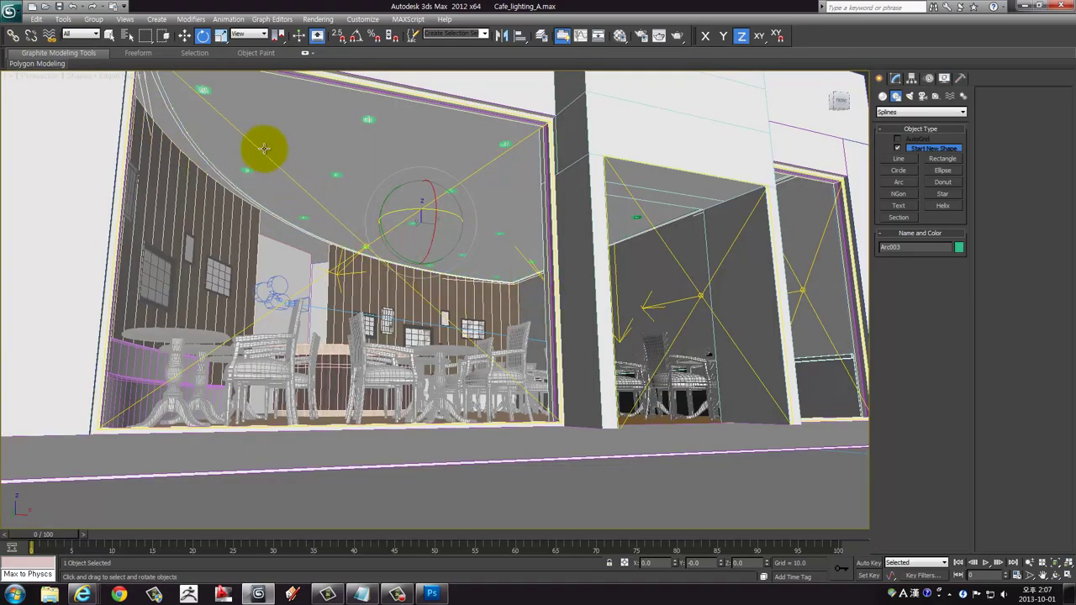
scroll(286, 174, "down", 2)
scroll(302, 177, "down", 2)
key("alt+q")
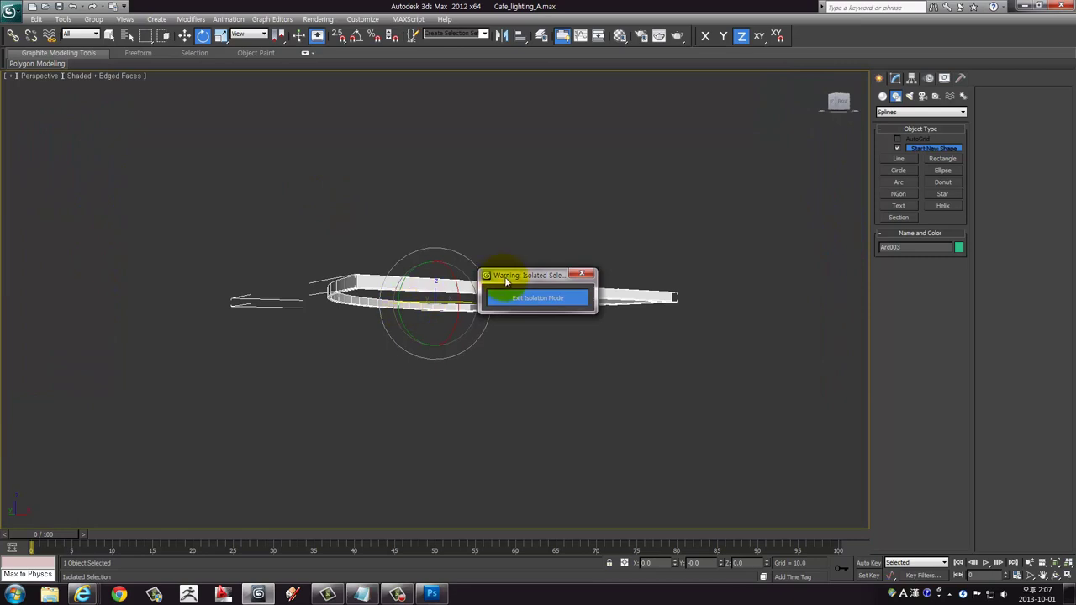
left_click_drag(504, 275, 644, 143)
middle_click_drag(480, 300, 812, 187, "alt")
Clone the arc upward as a new object, Arc010
left_click(912, 78)
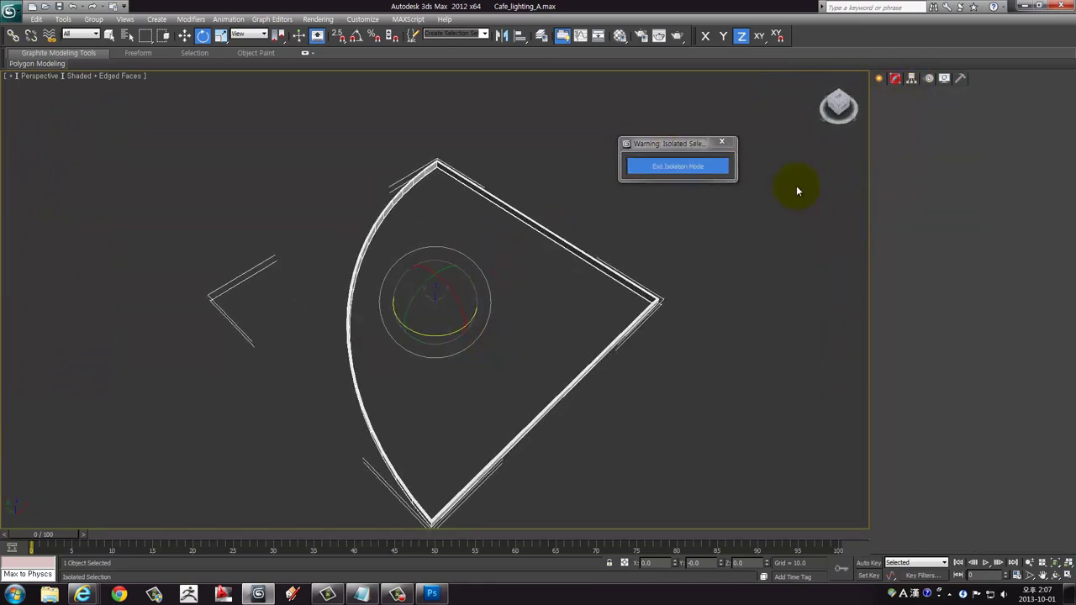
middle_click_drag(526, 285, 471, 313, "alt")
key("w")
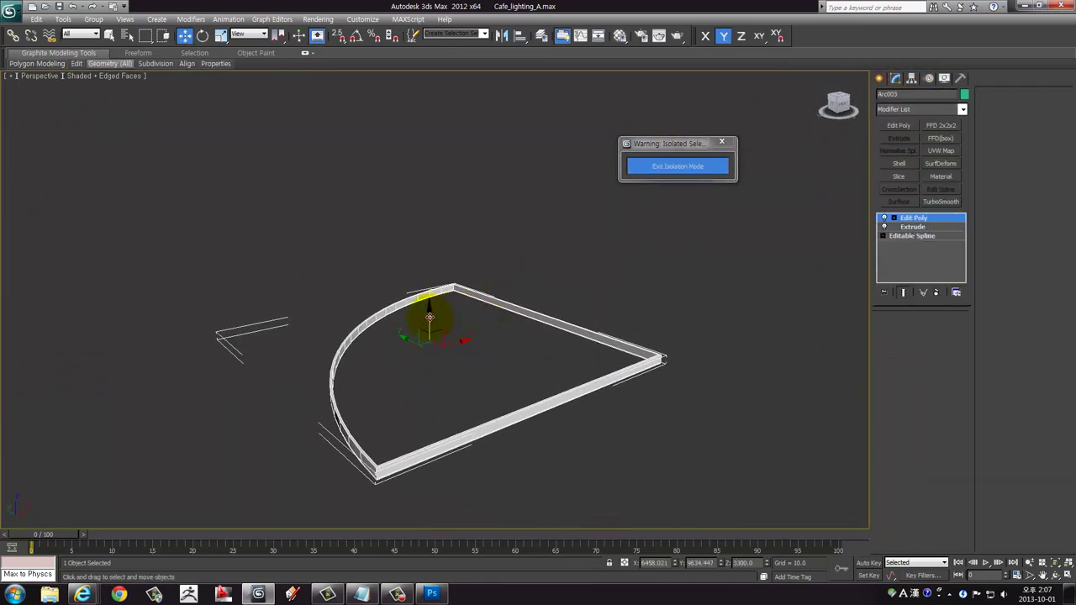
left_click_drag(433, 317, 429, 173, "shift")
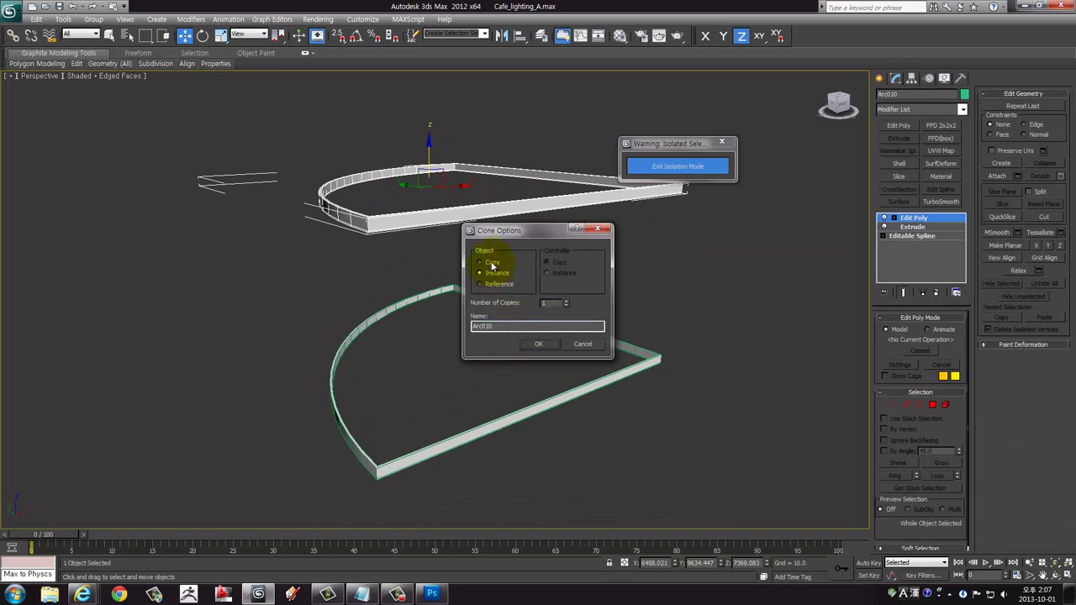
left_click(539, 345)
middle_click_drag(600, 312, 602, 345, "alt")
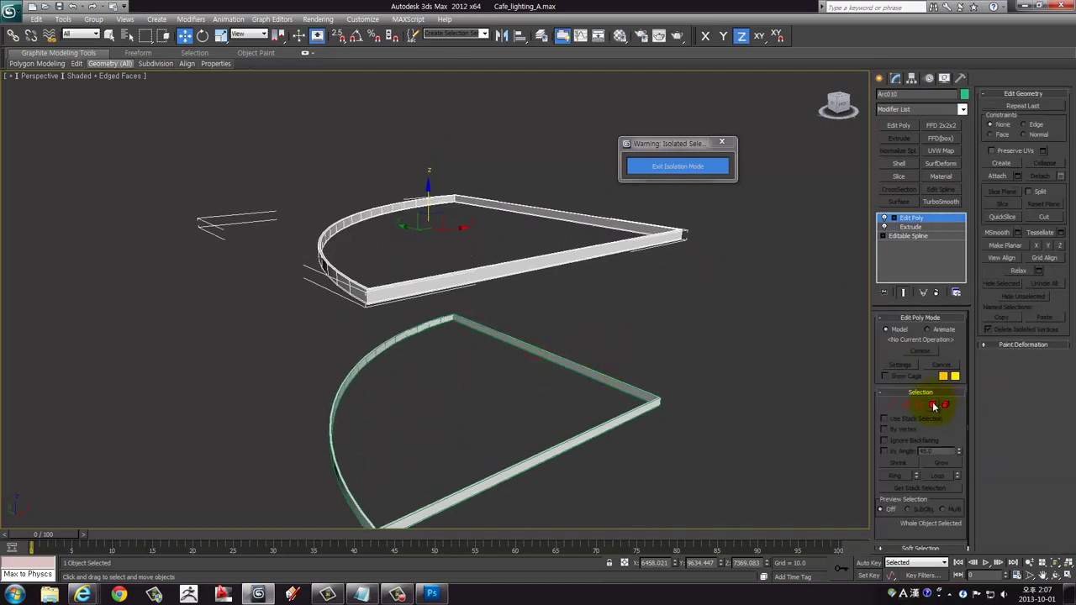
Delete Arc010's floor polygons so only its curved wall remains
left_click(933, 407)
key("ctrl+a")
middle_click_drag(383, 255, 348, 294, "alt")
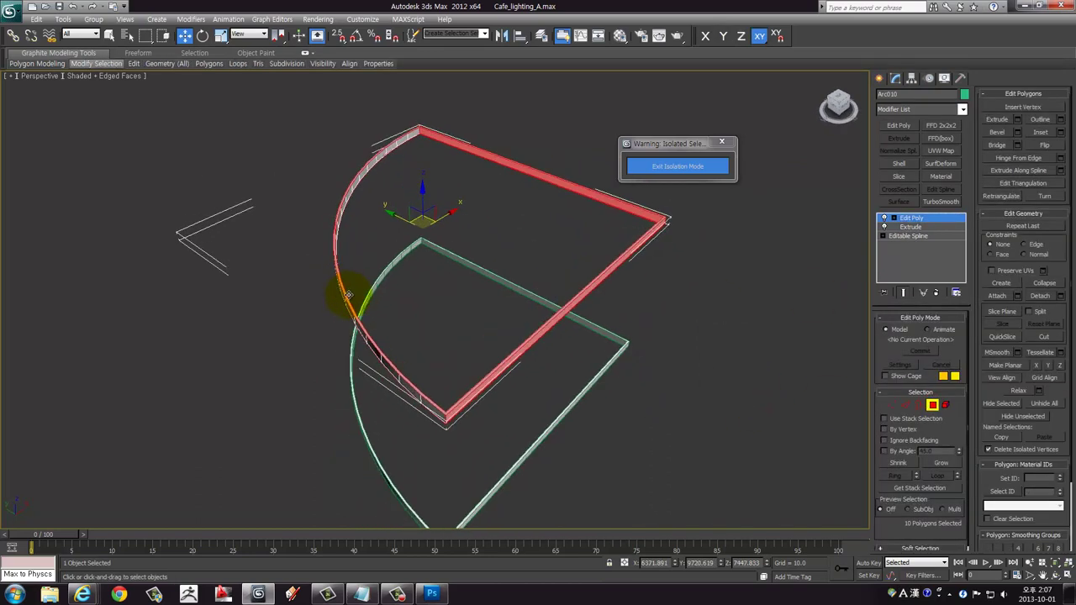
key("Delete")
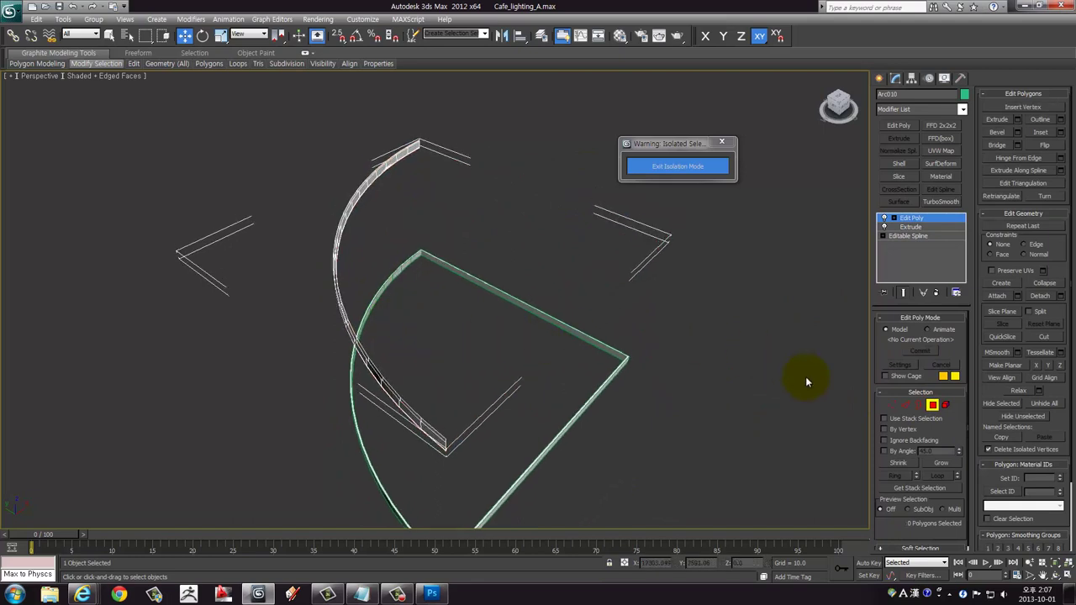
left_click(946, 406)
middle_click_drag(384, 311, 349, 282, "alt")
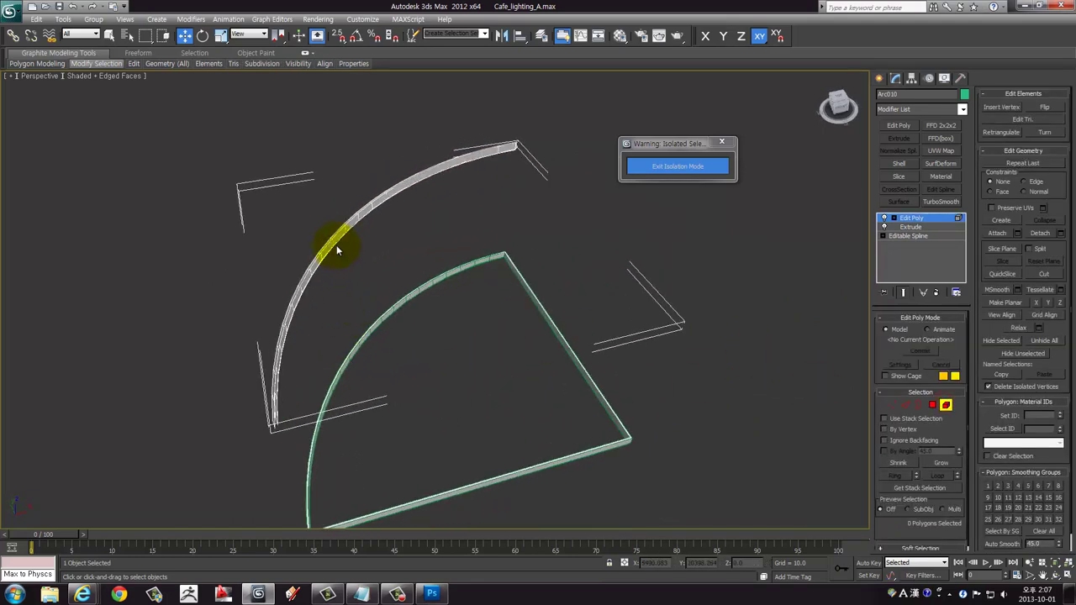
left_click(335, 246)
left_click(510, 321)
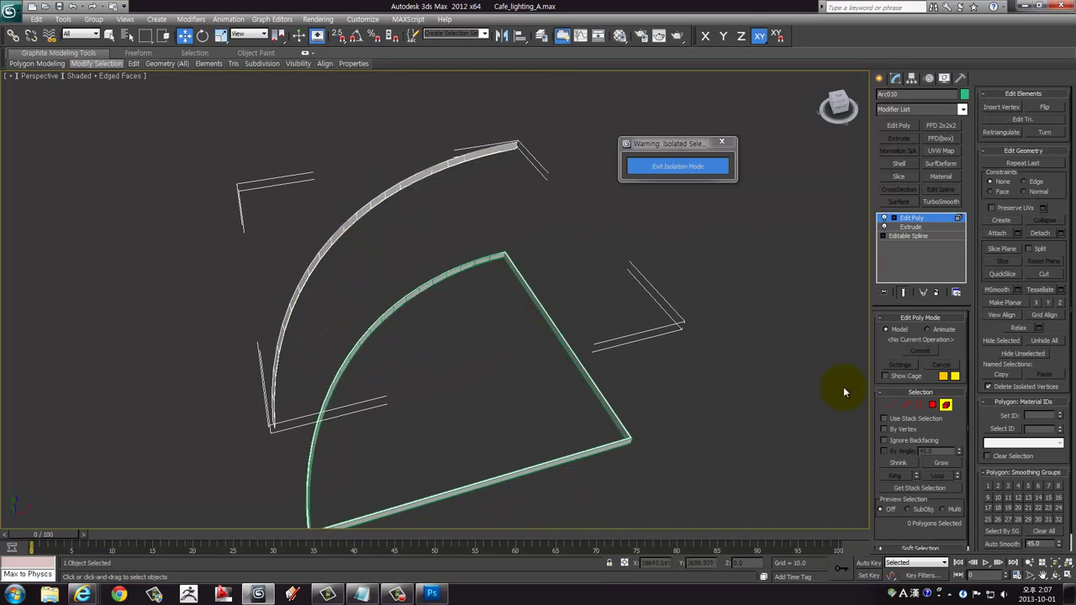
left_click(946, 405)
mouse_move(377, 368)
middle_mouse_down("alt")
mouse_move(432, 320)
mouse_move(495, 348)
mouse_move(555, 344)
mouse_move(563, 329)
middle_mouse_up("alt")
key("1")
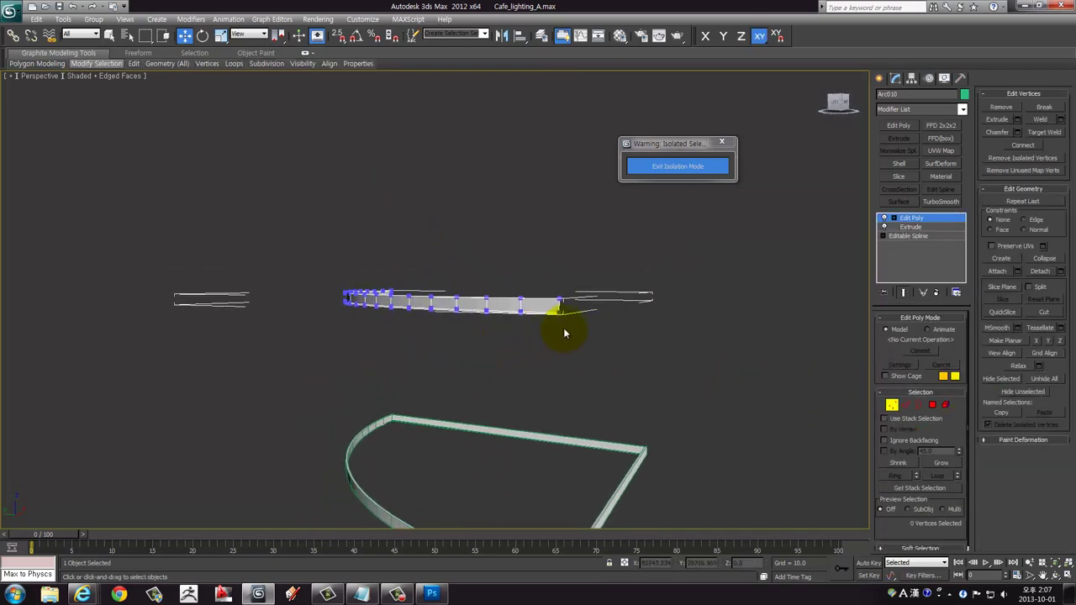
In the Front view, window-select the strip polygons and scale them flat on Y
key("alt+w")
right_click(235, 425)
key("ctrl+shift+z")
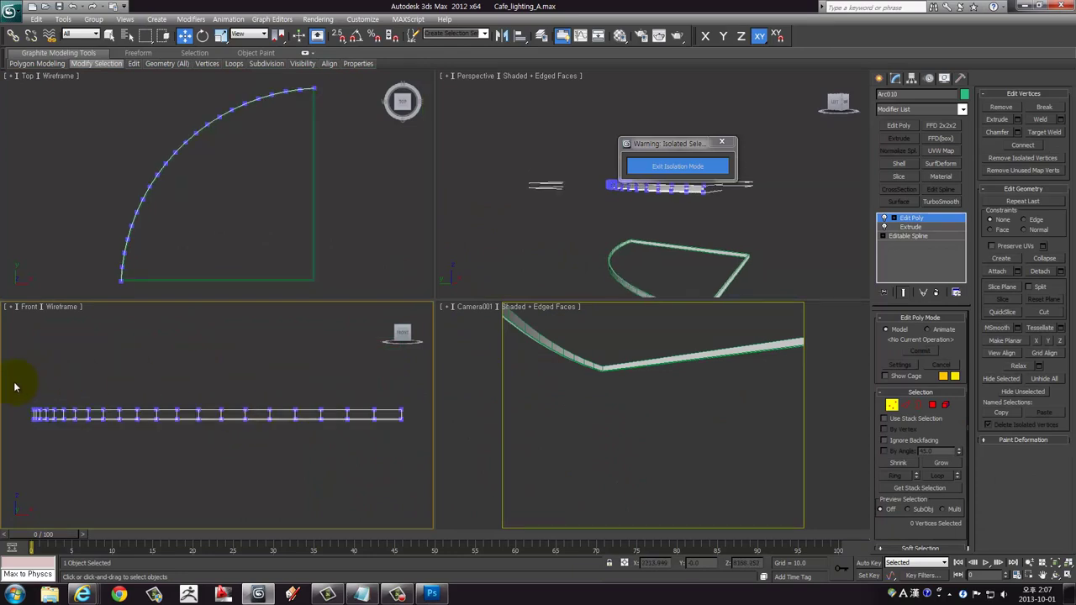
mouse_move(14, 387)
left_mouse_down()
mouse_move(430, 424)
mouse_move(415, 415)
left_mouse_up()
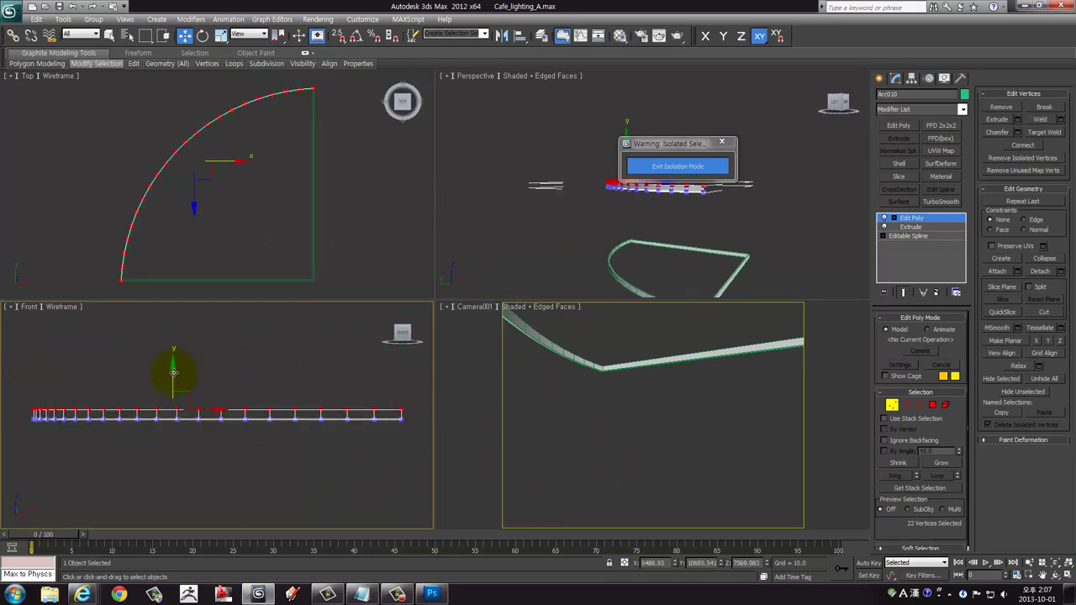
key("alt+w")
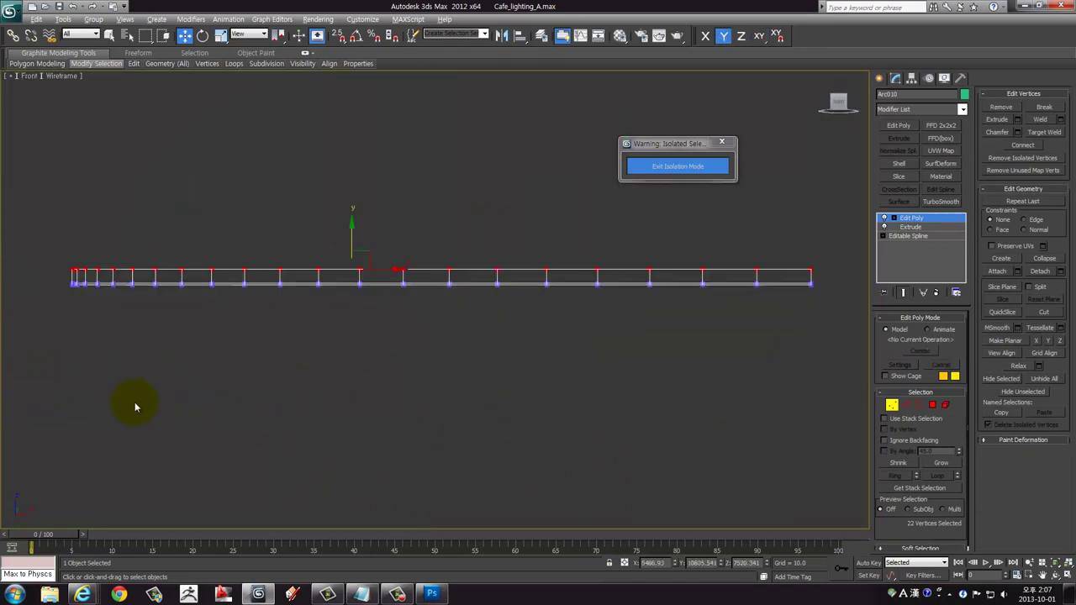
left_click(933, 405)
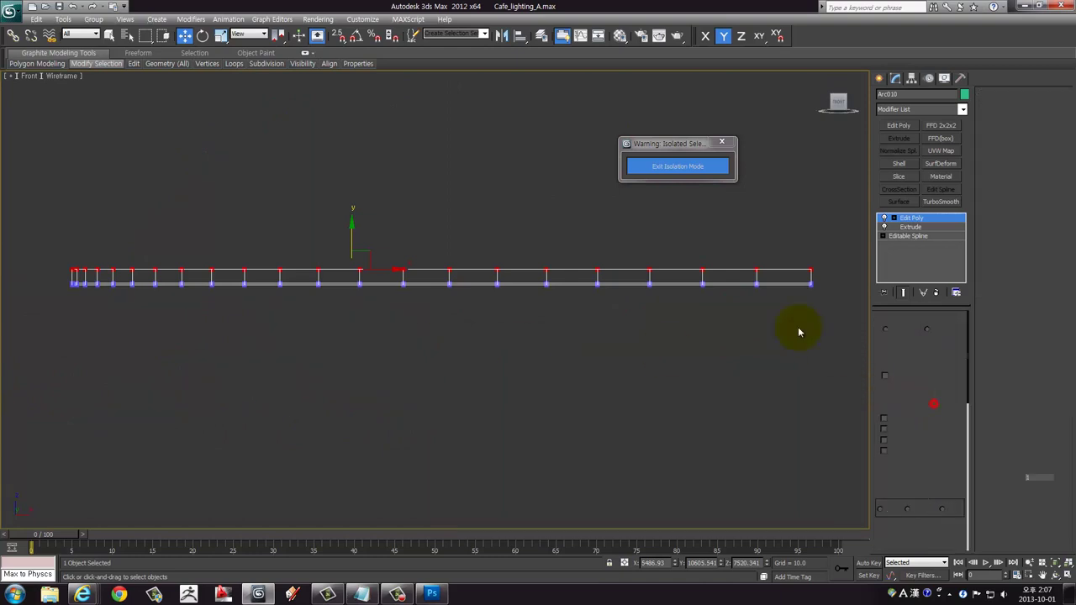
left_click_drag(107, 298, 69, 291)
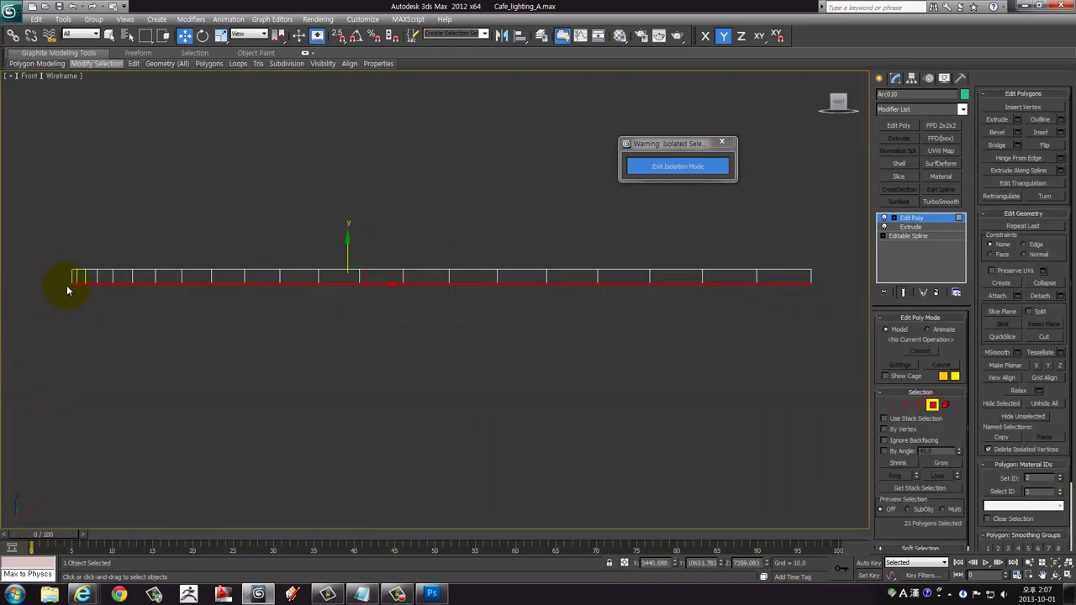
left_click(421, 300)
key("z")
left_click_drag(46, 296, 46, 295)
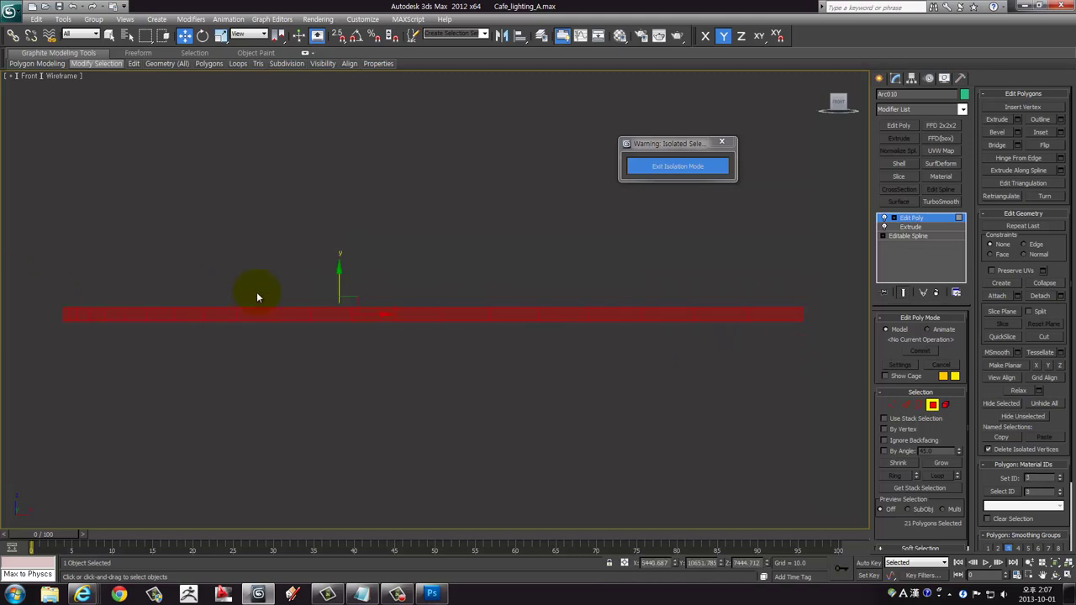
key("r")
left_click_drag(339, 264, 338, 299)
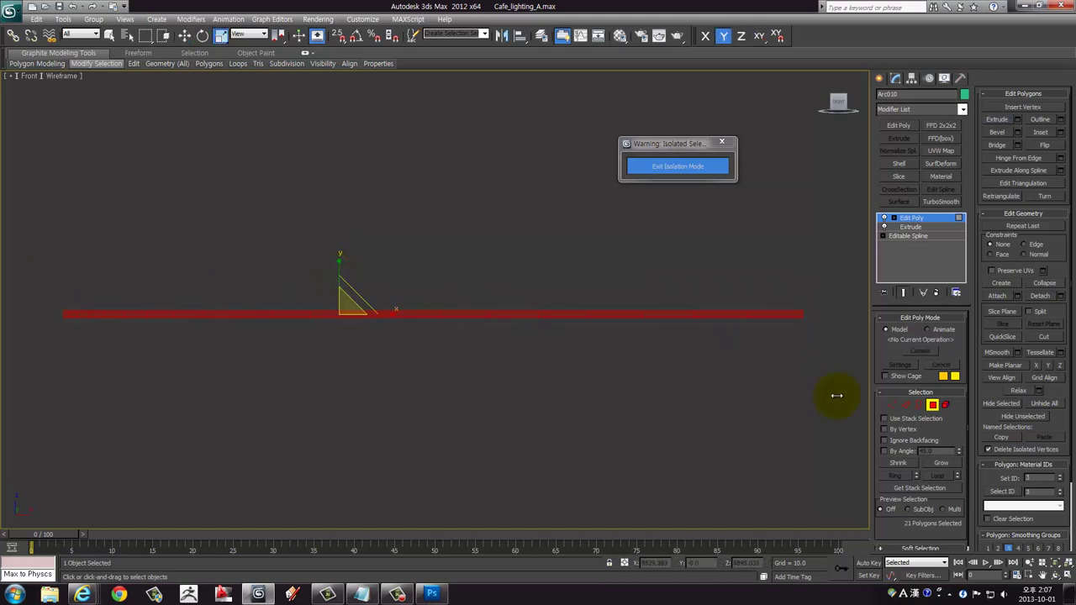
Leave Polygon mode and move the strip down to line up with the lower strip
left_click(932, 407)
key("alt+w")
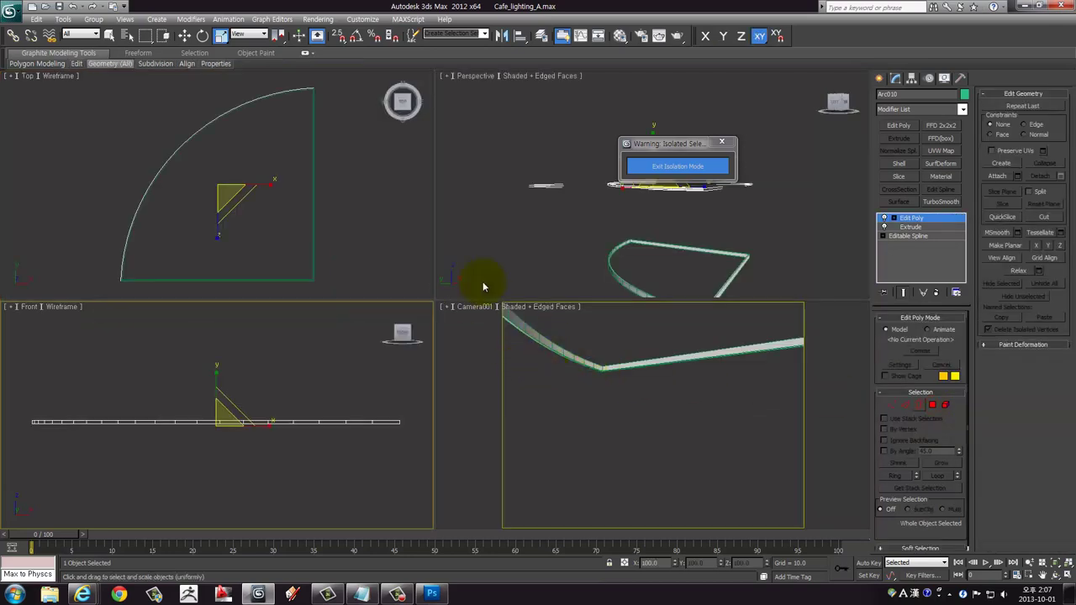
right_click(406, 335)
key("alt+w")
key("z")
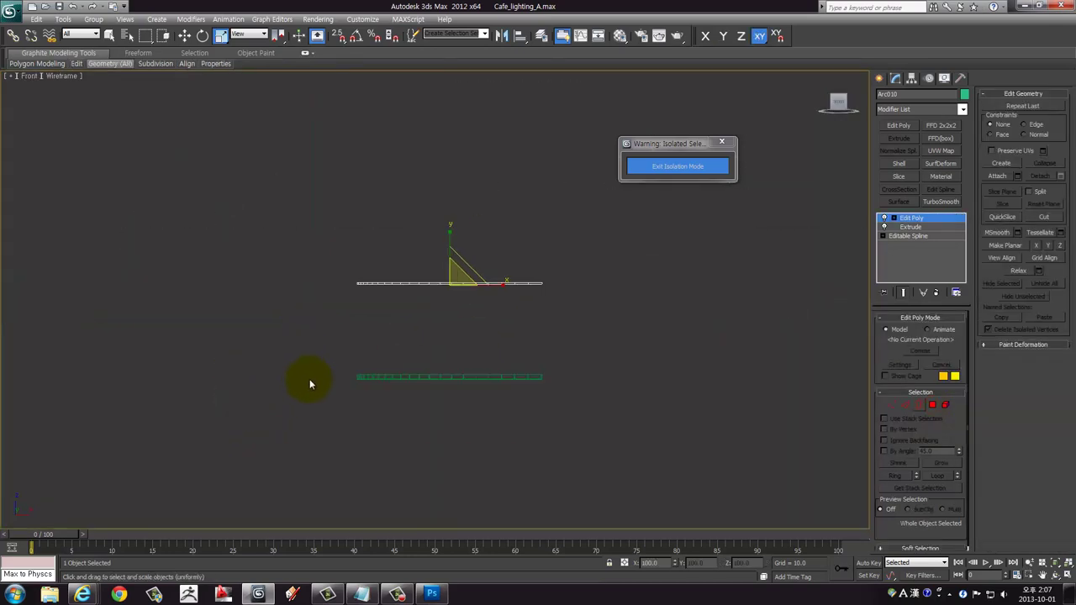
key("bracketright")
key("w")
left_click_drag(440, 265, 446, 303)
scroll(441, 311, "up", 5)
scroll(439, 312, "up", 2)
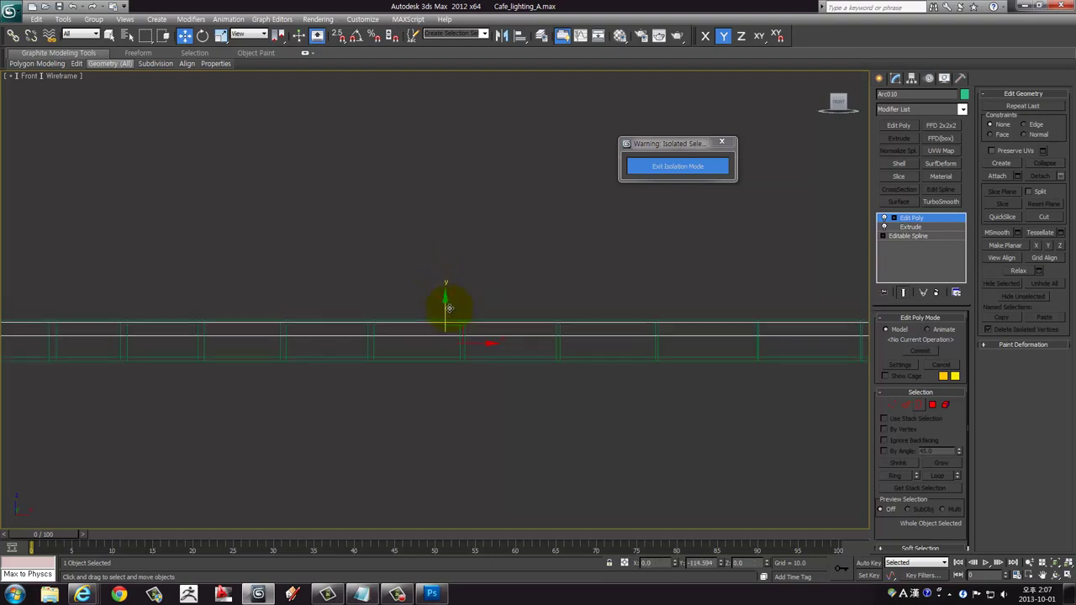
Add a Shell modifier to the strip with Outer Amount 72.59
key("alt+w")
key("alt+w")
mouse_move(657, 289)
middle_mouse_down("alt")
mouse_move(399, 447)
mouse_move(470, 408)
mouse_move(469, 435)
middle_mouse_up("alt")
scroll(471, 433, "up", 3)
scroll(538, 438, "up", 2)
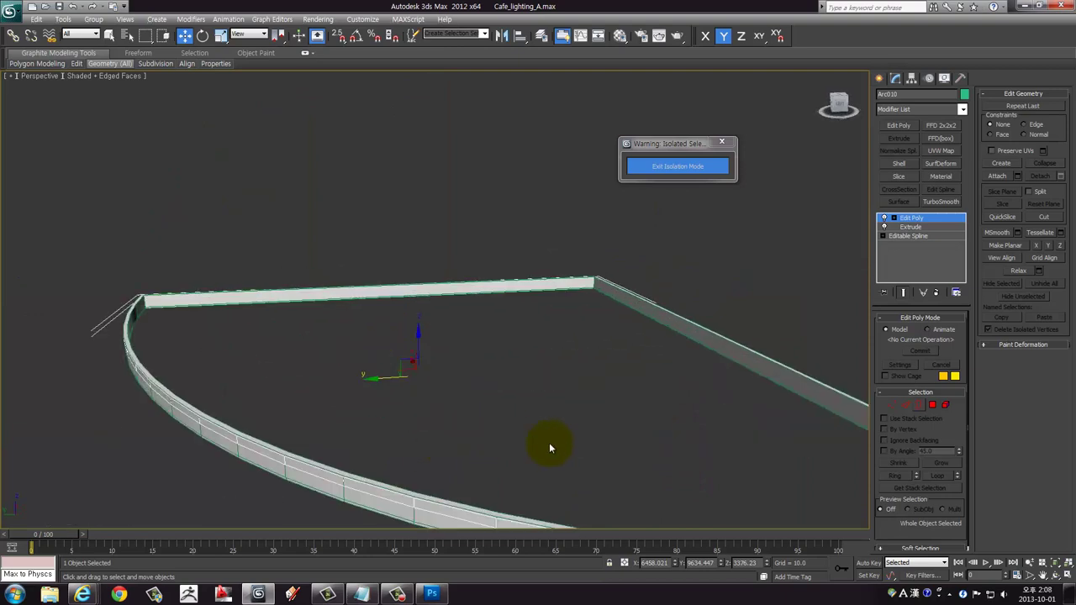
scroll(546, 434, "up", 1)
left_click(900, 164)
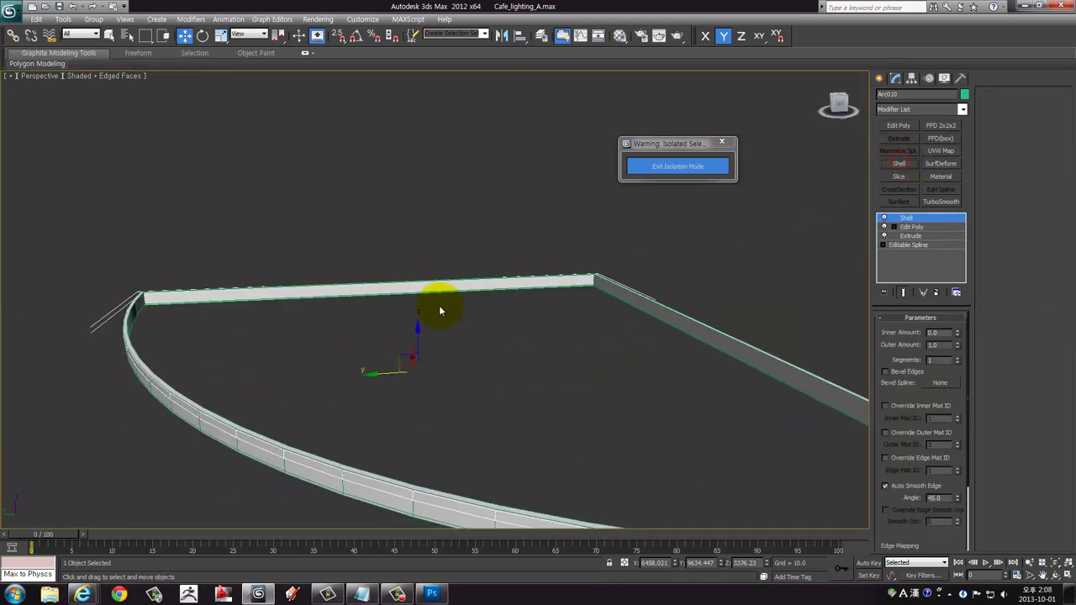
mouse_move(440, 305)
middle_mouse_down("alt")
mouse_move(661, 354)
mouse_move(952, 333)
middle_mouse_up("alt")
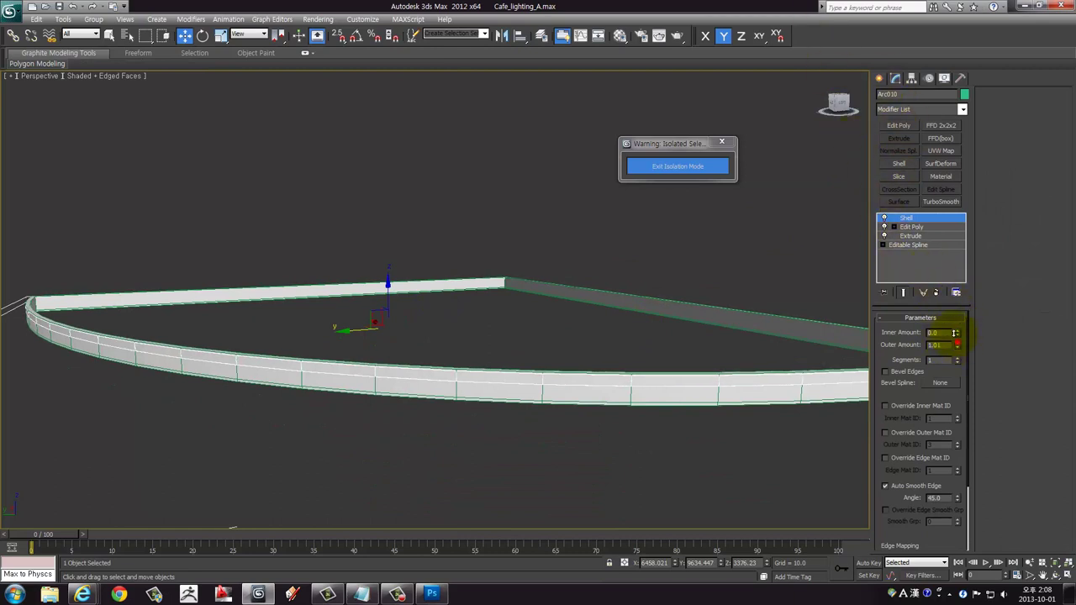
left_click_drag(956, 343, 852, 125)
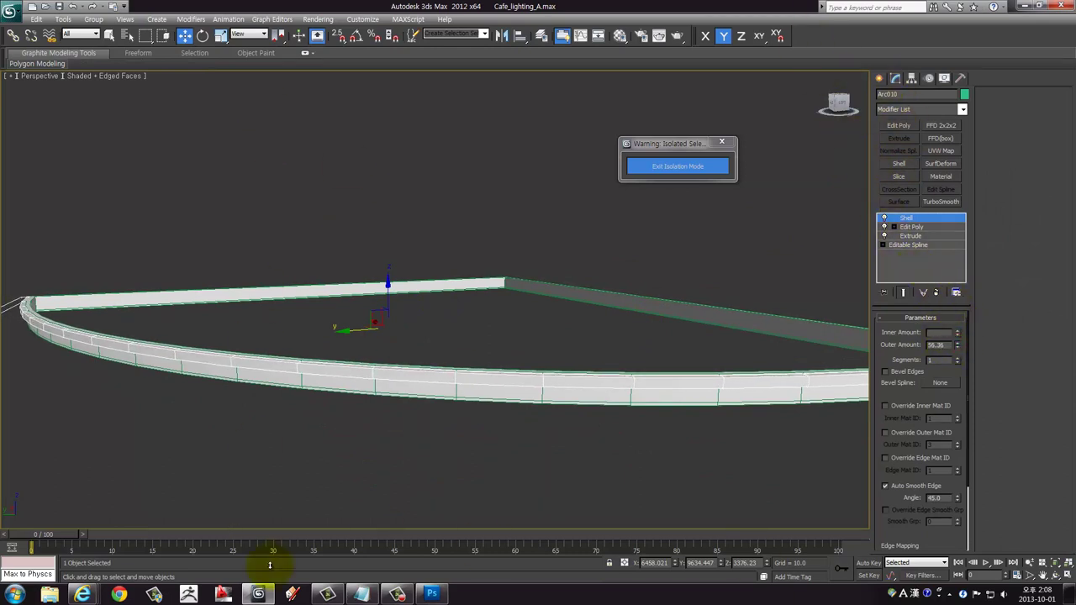
mouse_move(314, 440)
middle_mouse_down("alt")
mouse_move(404, 211)
mouse_move(413, 231)
mouse_move(366, 199)
mouse_move(495, 271)
mouse_move(476, 249)
mouse_move(447, 313)
mouse_move(409, 348)
mouse_move(523, 331)
mouse_move(538, 292)
mouse_move(519, 296)
mouse_move(547, 276)
mouse_move(639, 149)
middle_mouse_up("alt")
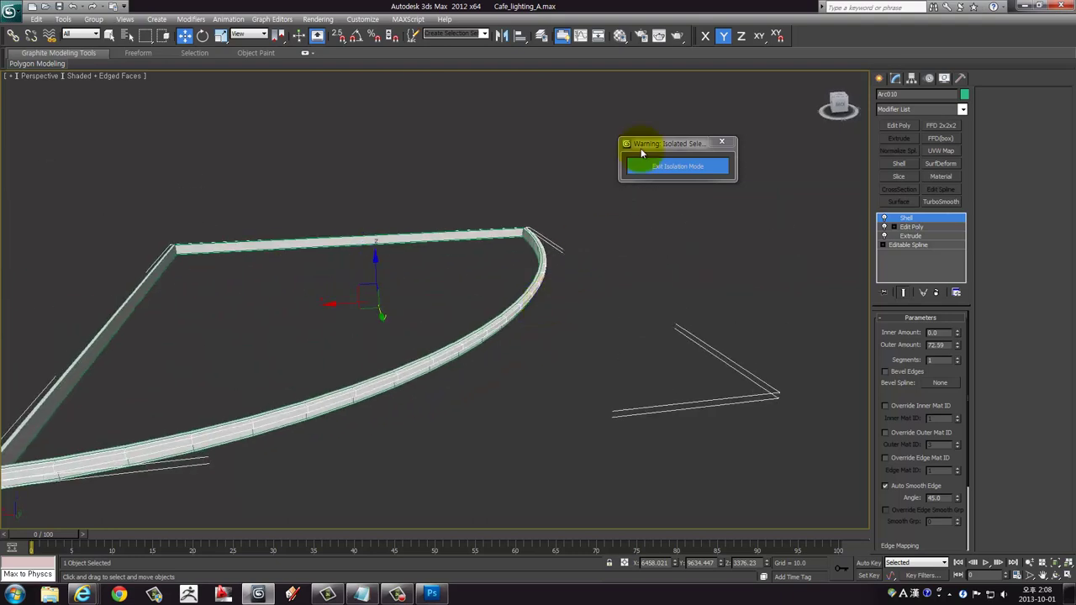
Change the Material #1 slot from Standard to a VRayLightMtl
left_click(629, 42)
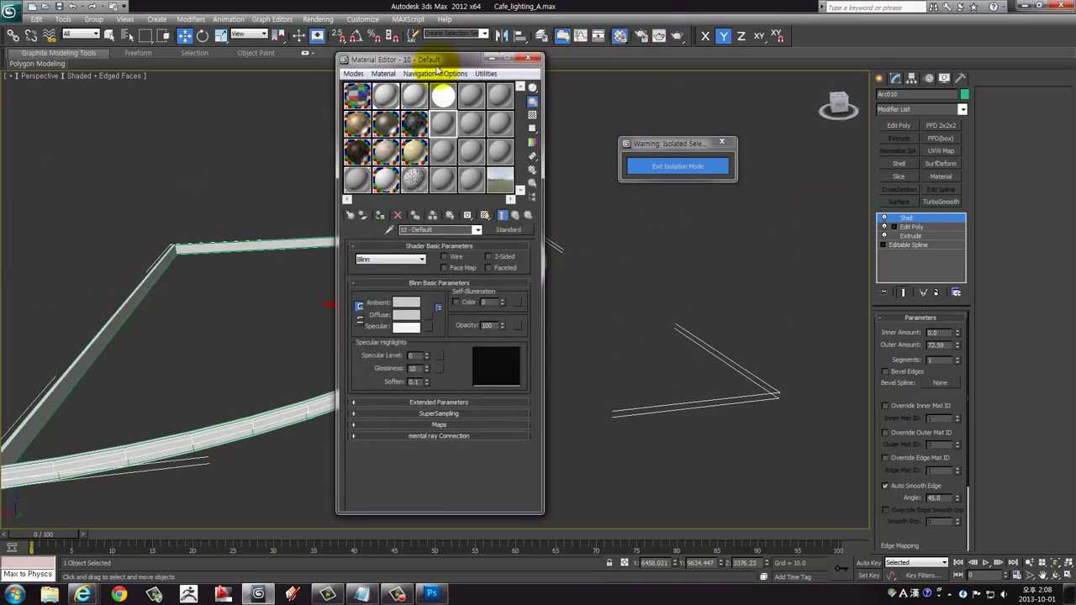
left_click_drag(417, 62, 744, 74)
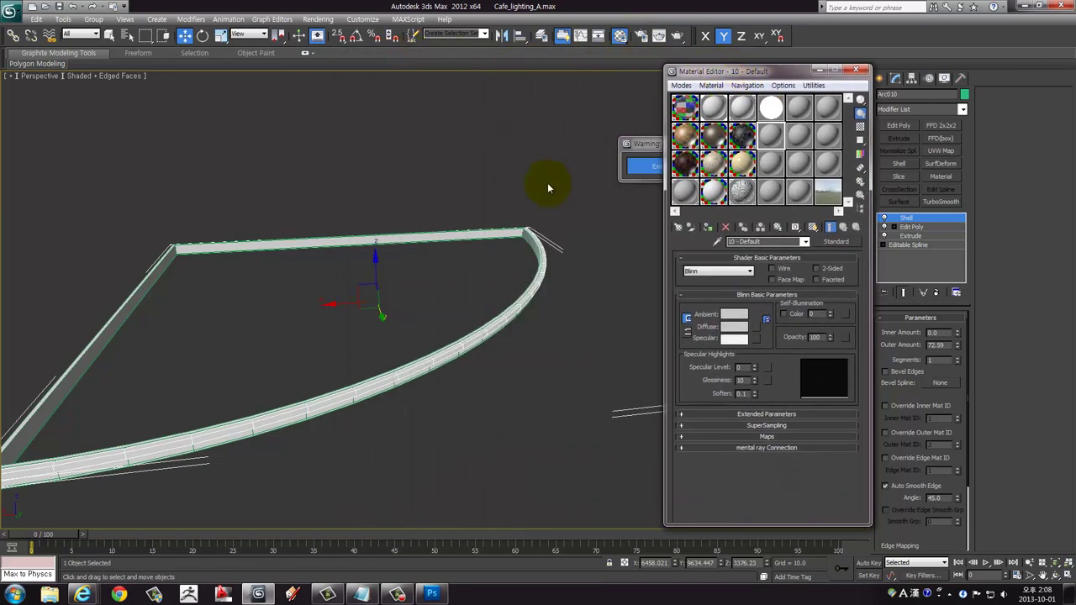
left_click(859, 71)
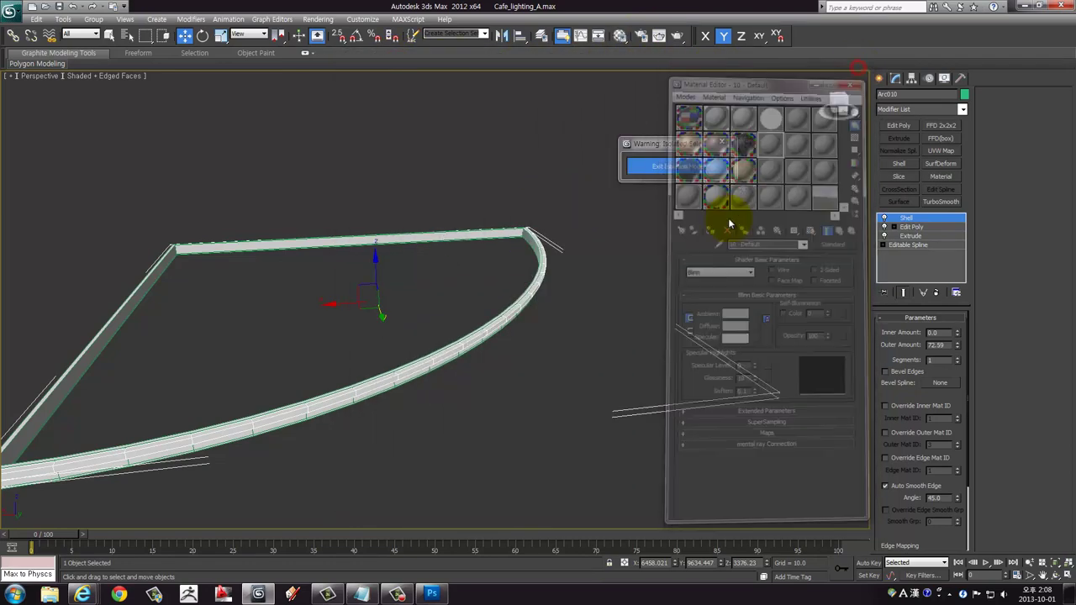
left_click(625, 39)
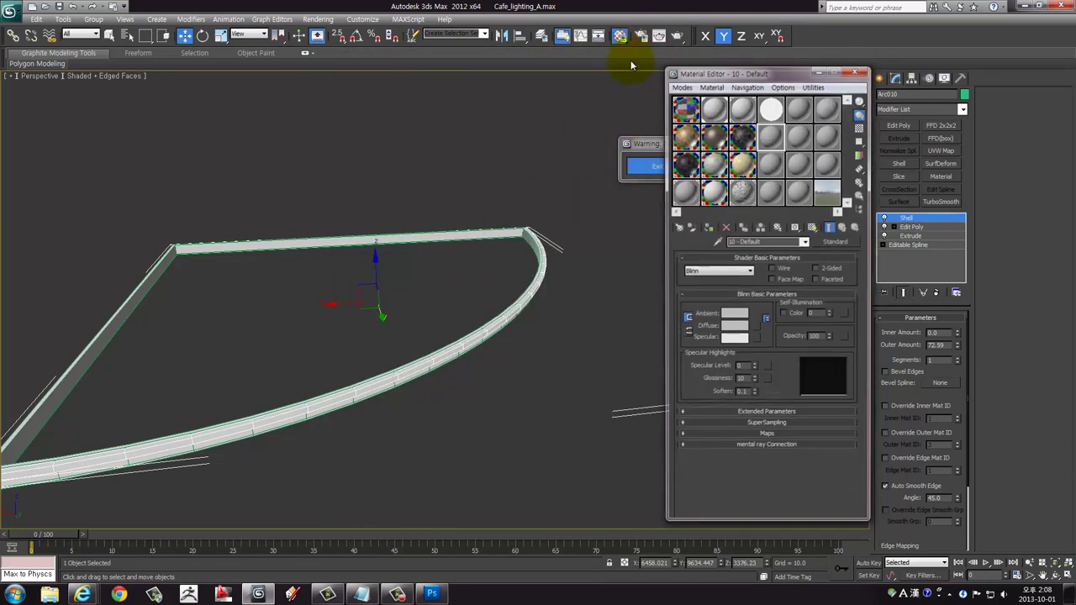
left_click(769, 104)
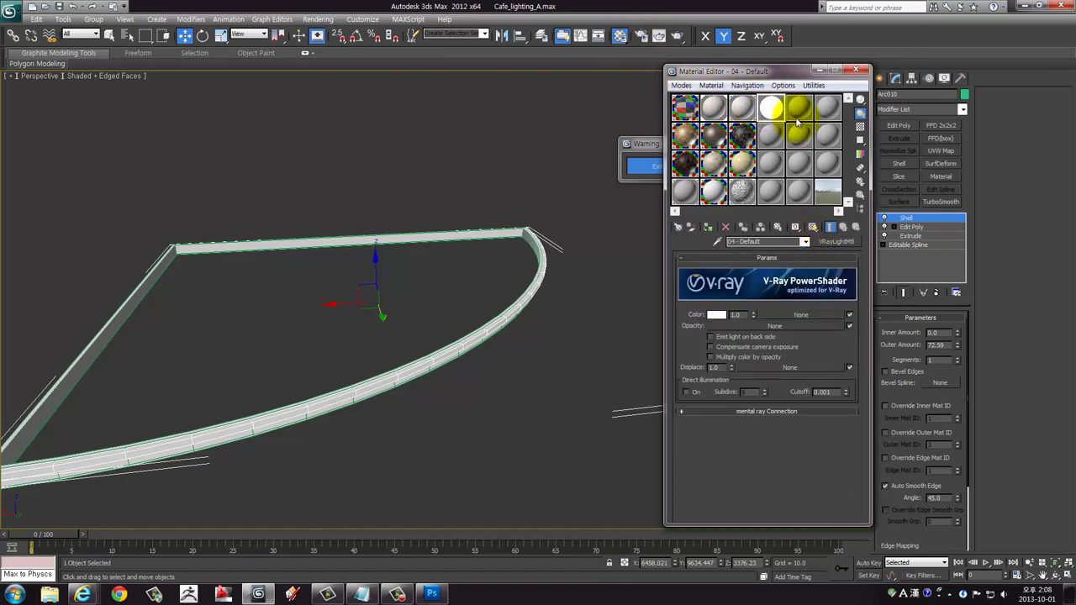
left_click(796, 116)
left_click(835, 242)
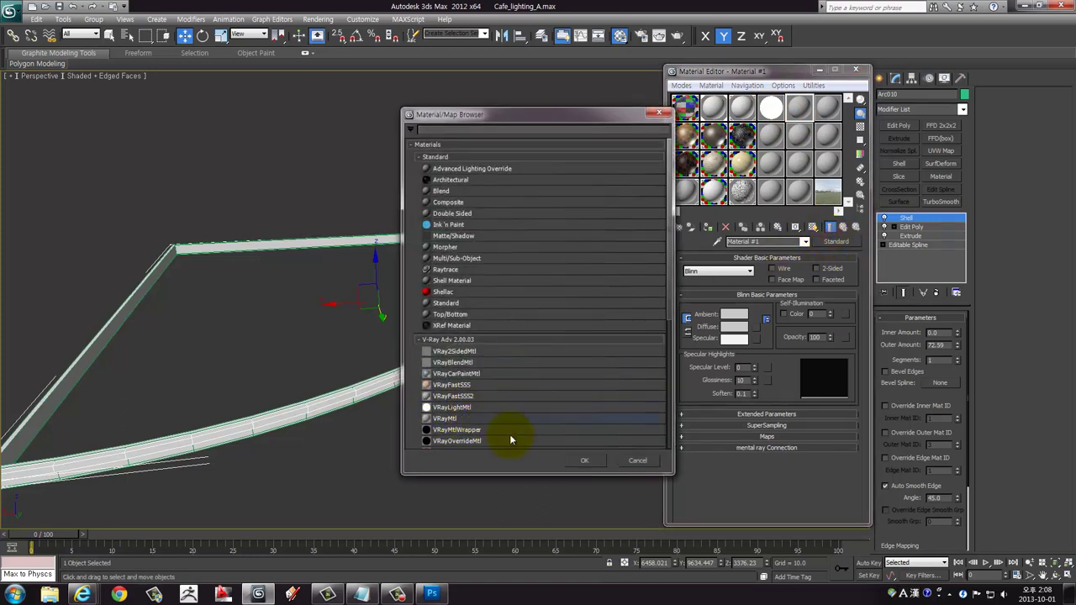
left_click(485, 408)
left_click(586, 461)
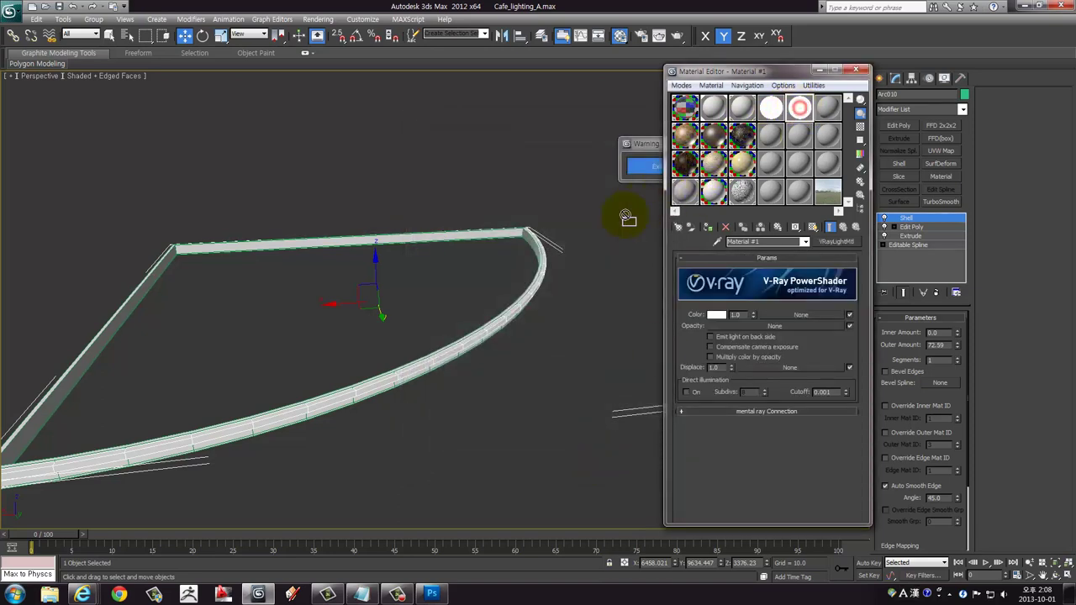
Drag Material #1 onto the Arc010 cove strip and close the Material Editor
left_click_drag(801, 112, 541, 273)
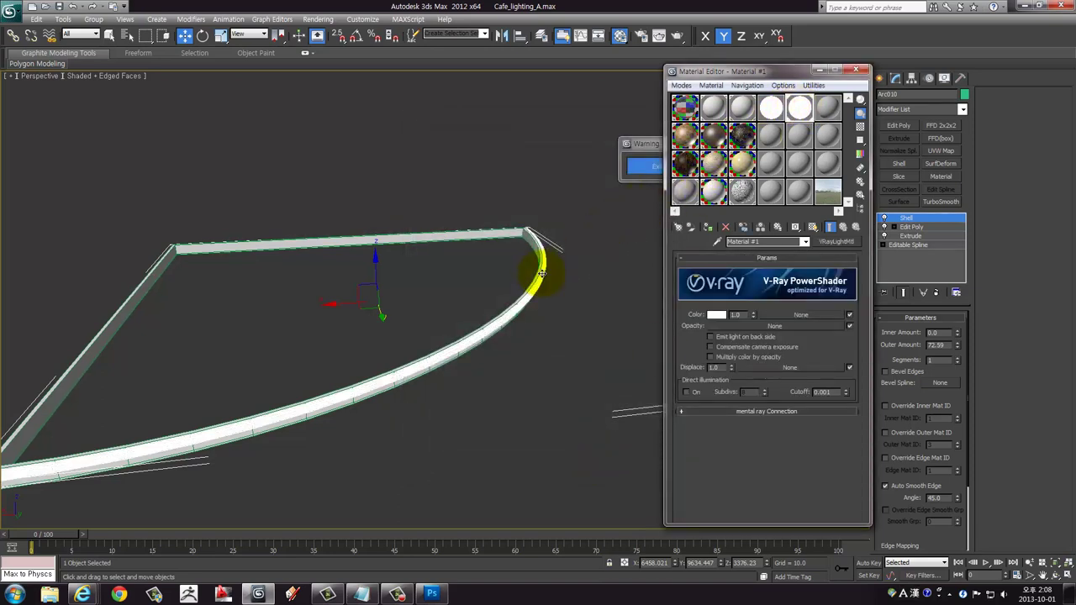
mouse_move(545, 258)
middle_mouse_down("alt")
mouse_move(535, 231)
mouse_move(456, 269)
mouse_move(497, 283)
mouse_move(533, 276)
middle_mouse_up("alt")
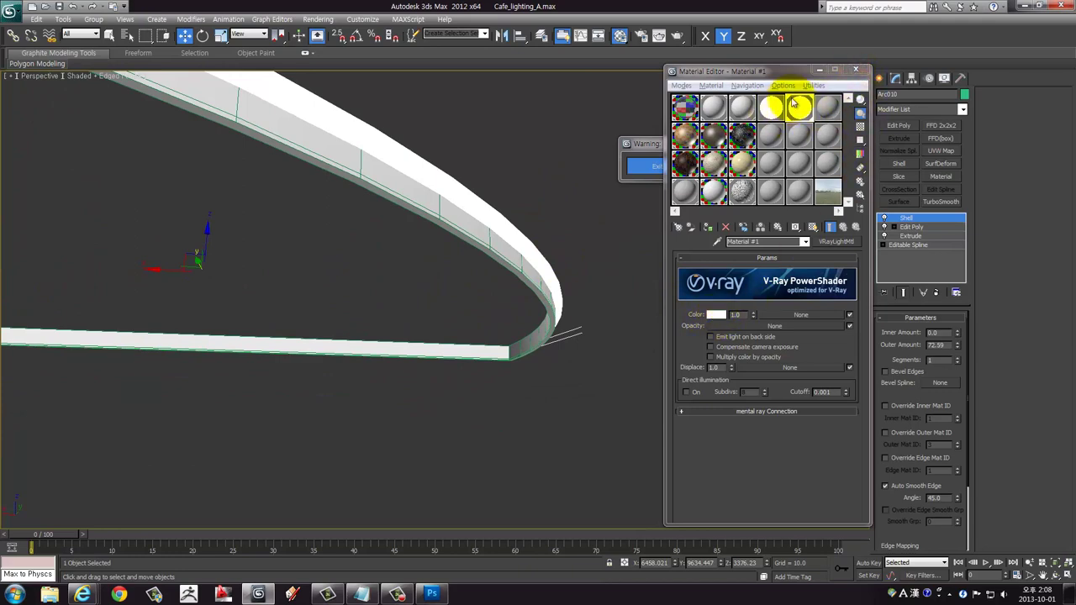
left_click(859, 71)
Exit isolation, maximize Camera001, and start then cancel a V-Ray test render
key("alt+w")
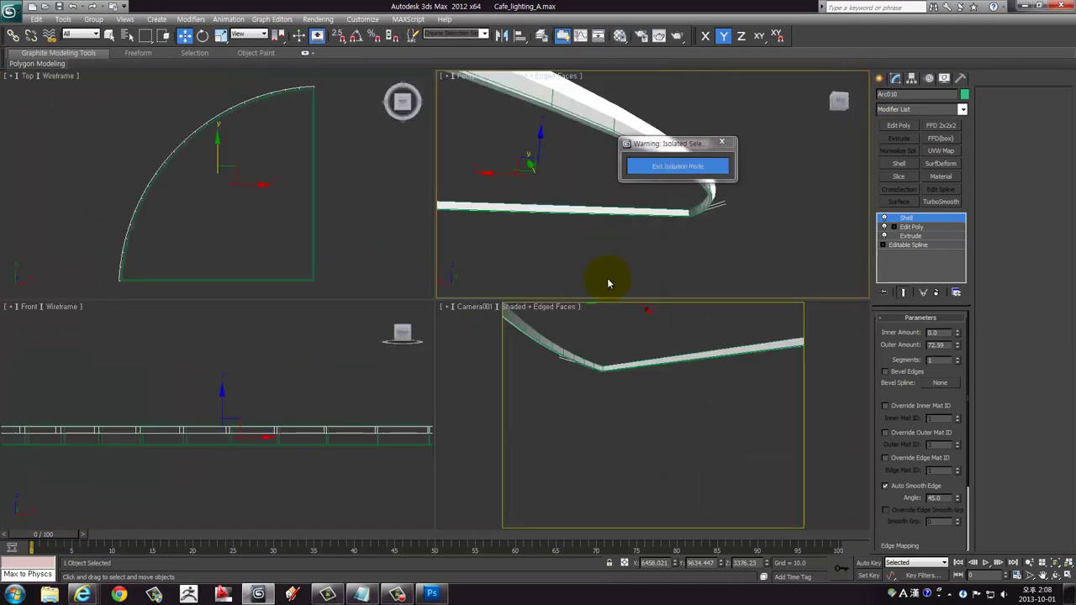
left_click(720, 142)
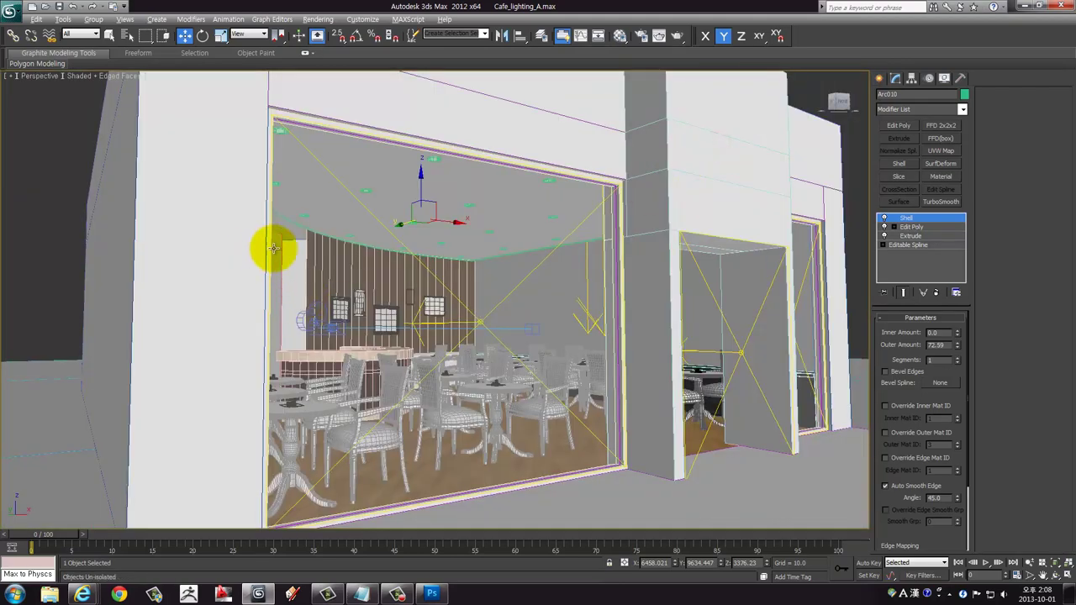
key("alt+w")
left_click(569, 318)
key("alt+w")
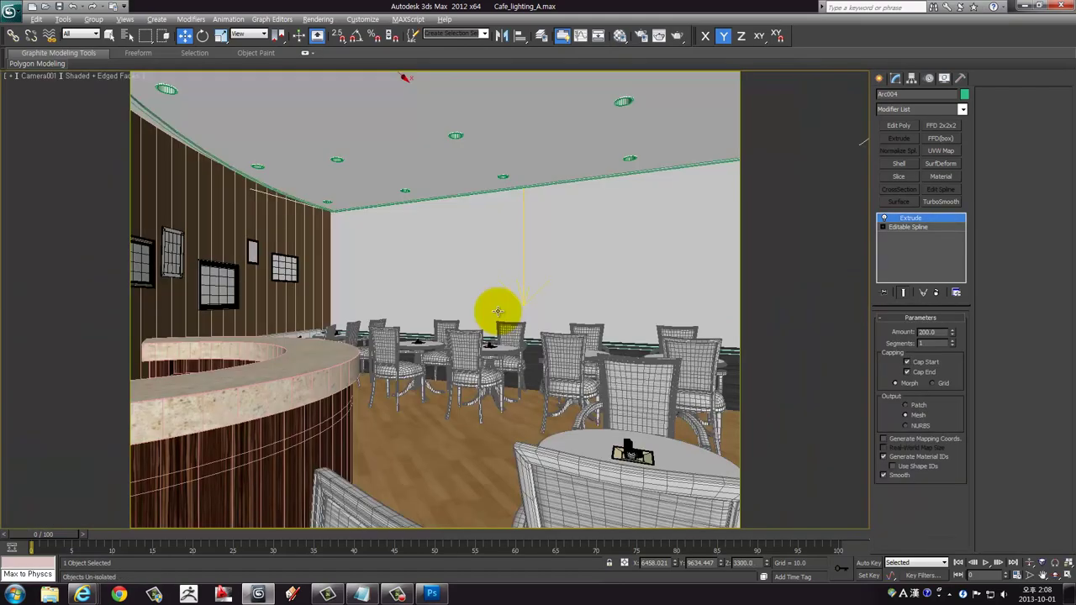
left_click(677, 38)
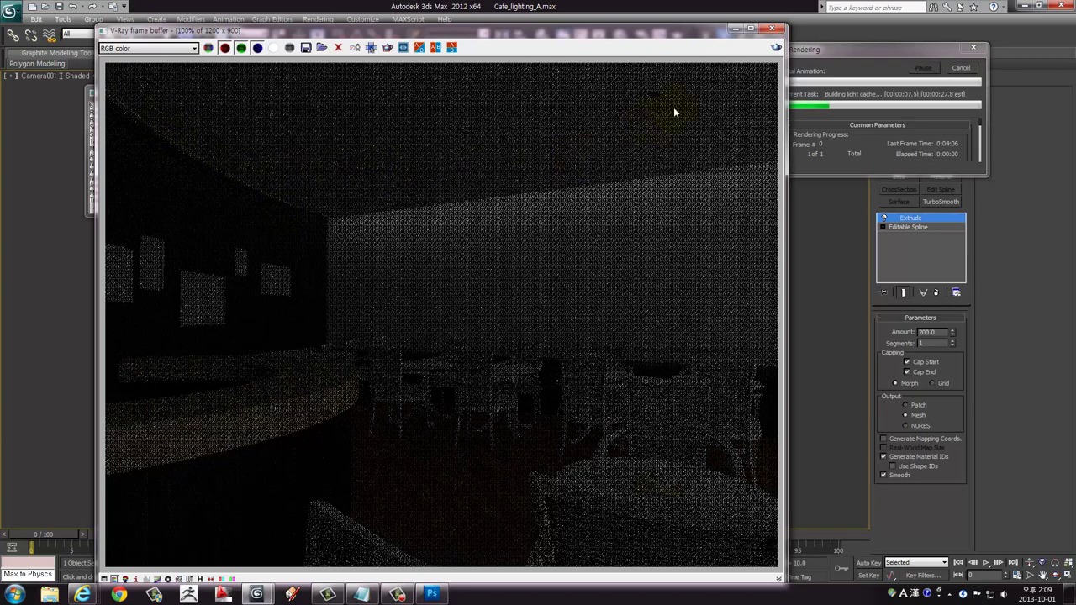
left_click(963, 69)
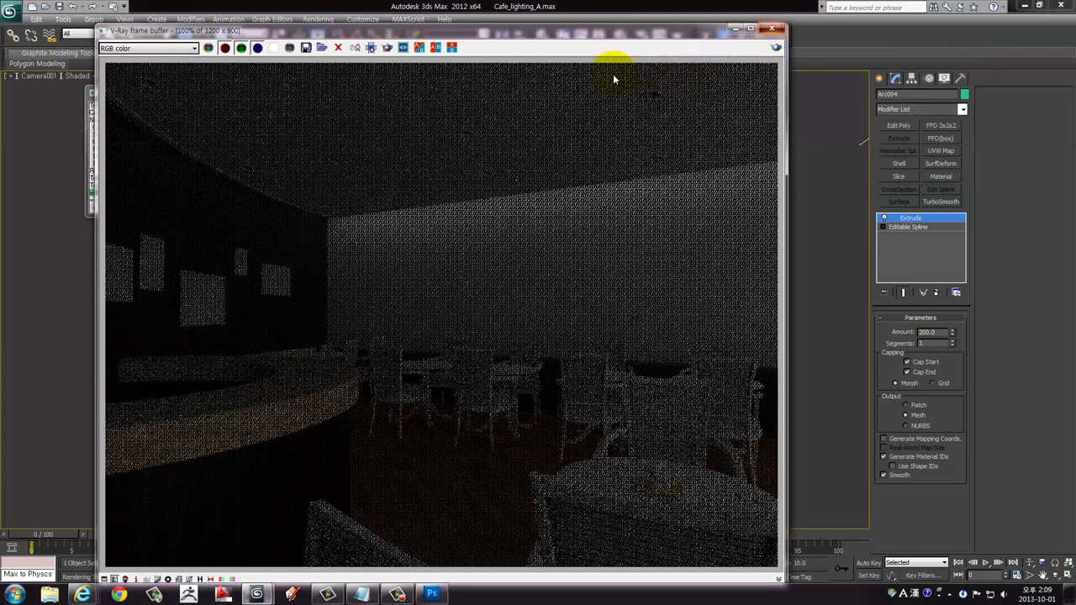
left_click(772, 28)
Raise the VRayLightMtl color multiplier to 5.0 and render Camera001 again
key("alt+w")
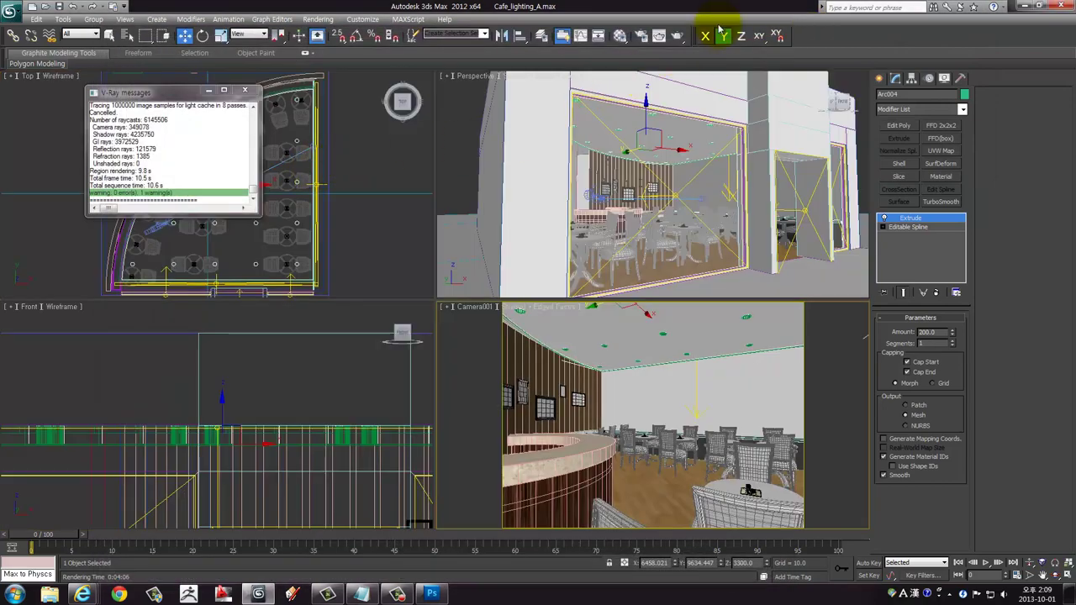
left_click(620, 38)
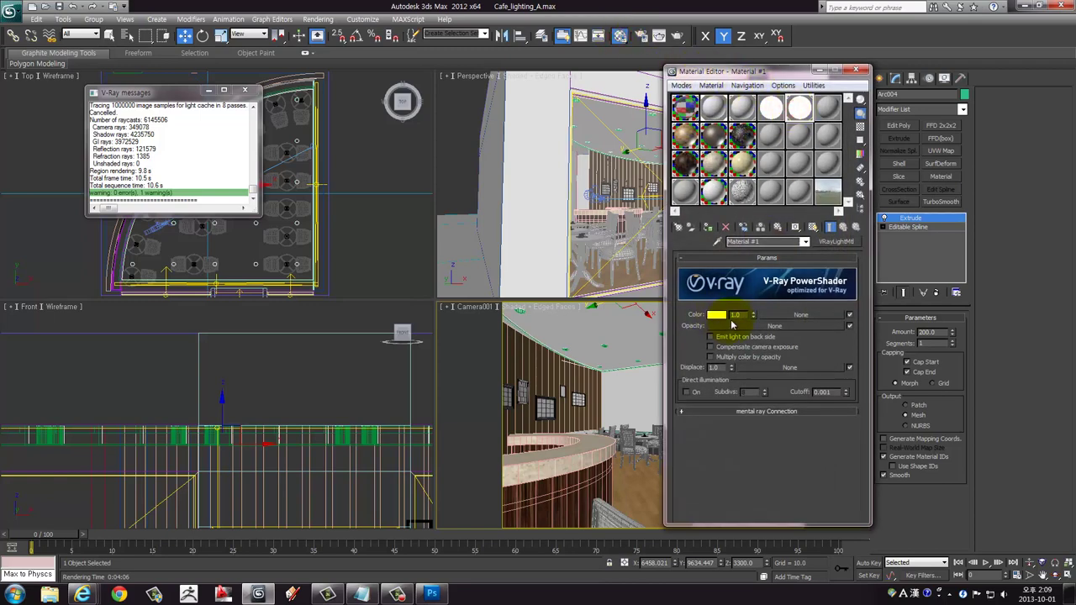
left_click(740, 315)
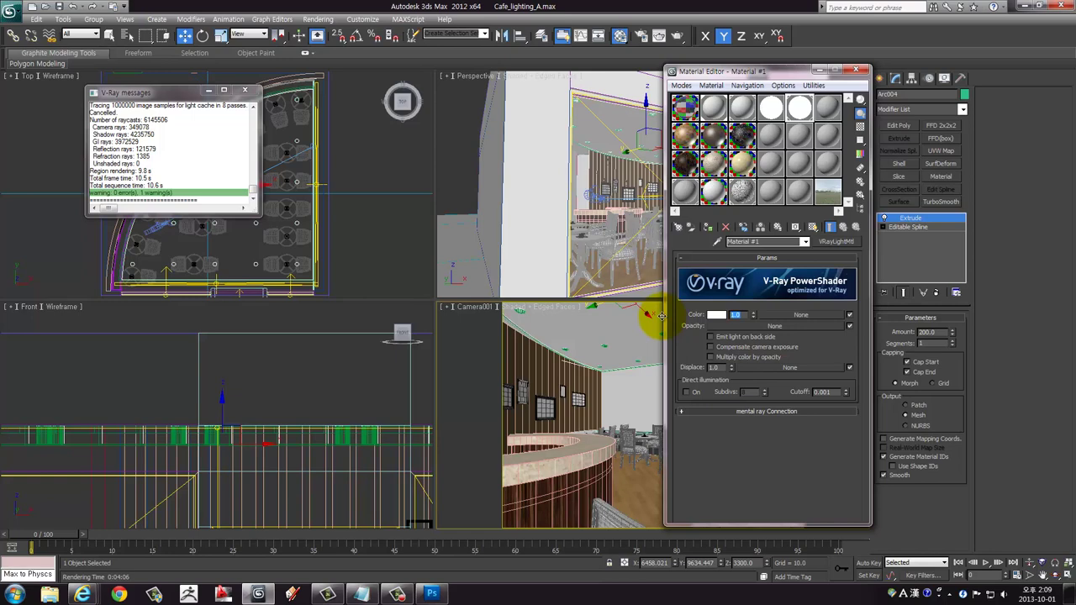
type("5")
key("alt+w")
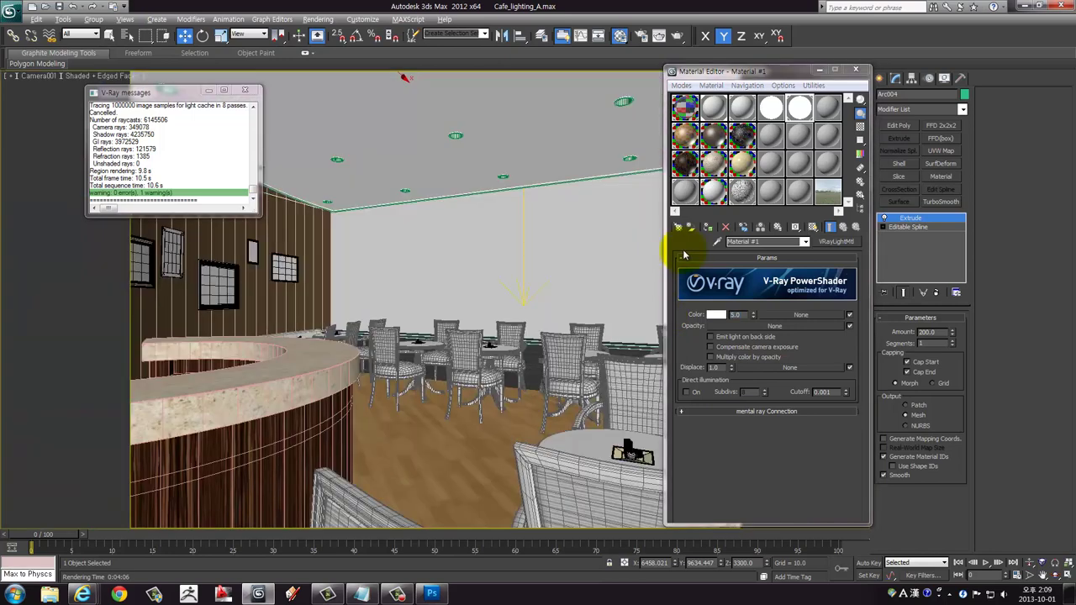
left_click(855, 69)
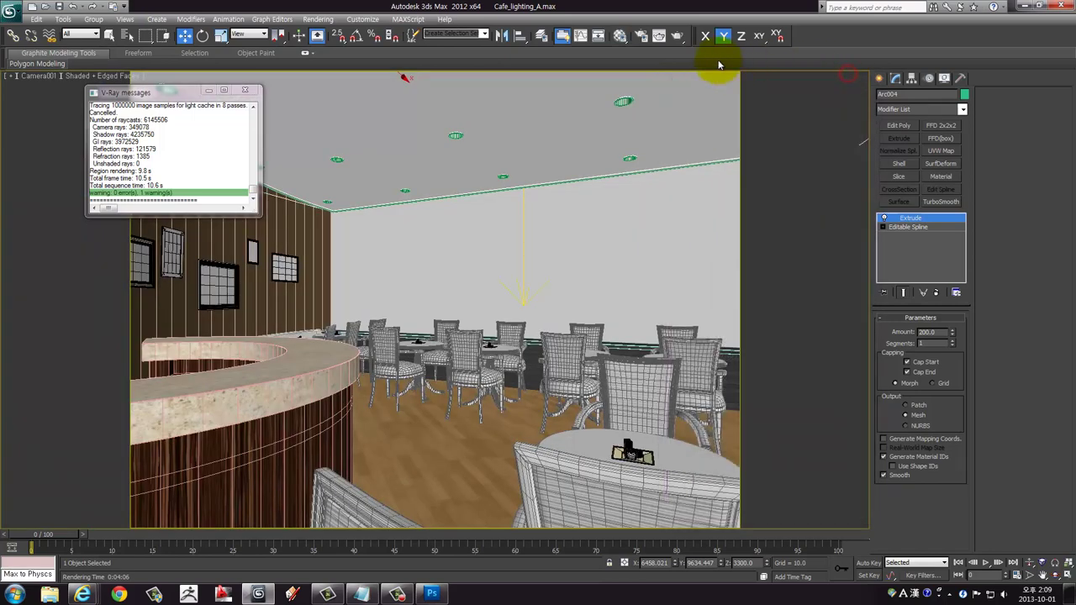
left_click(680, 36)
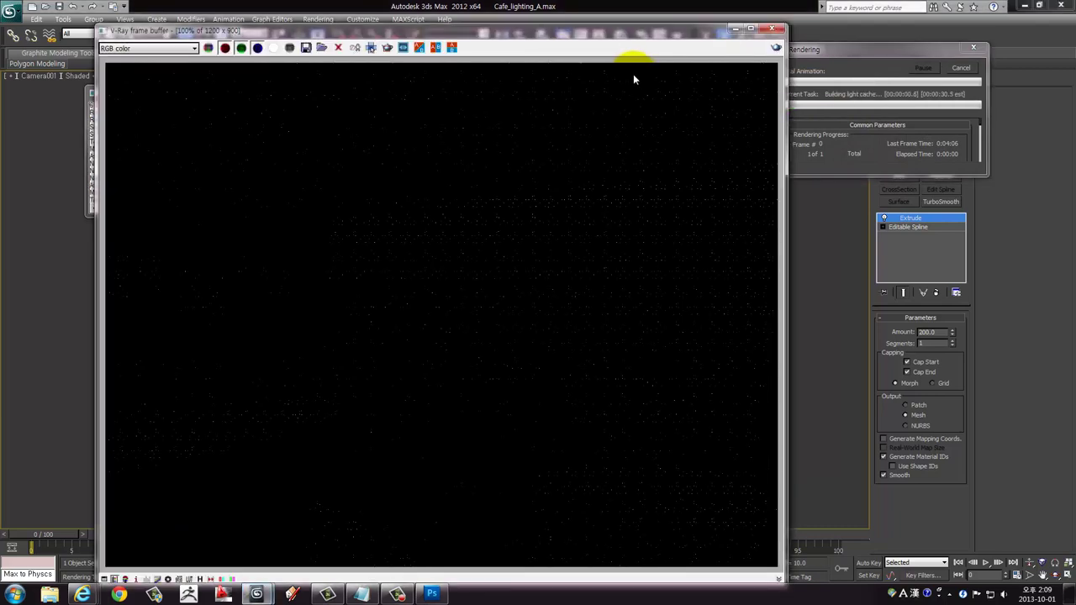
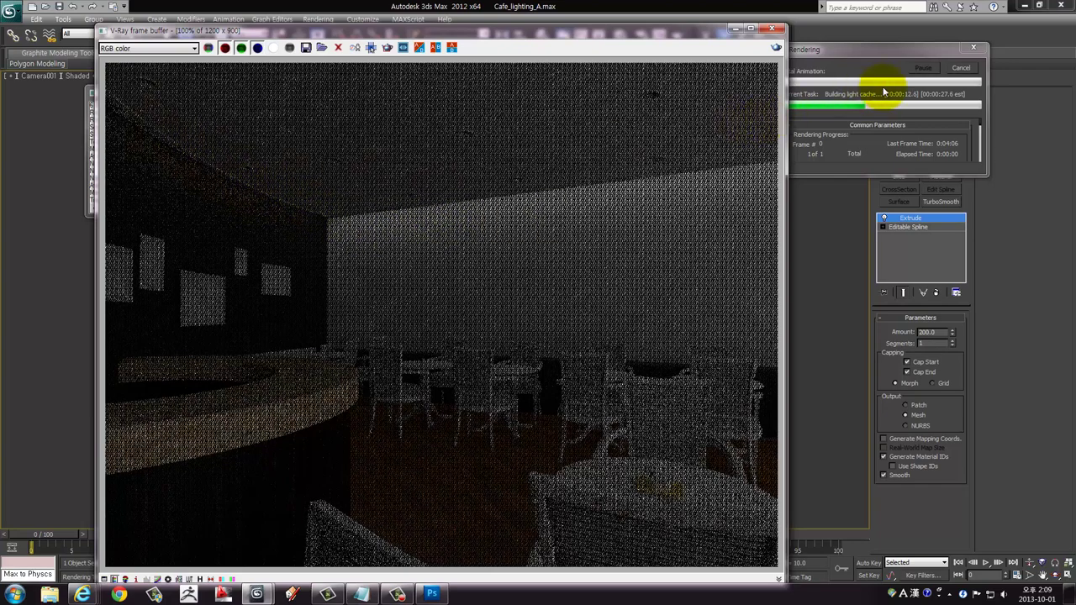
Cancel the running render and close the frame buffer and the render messages log
left_click(961, 69)
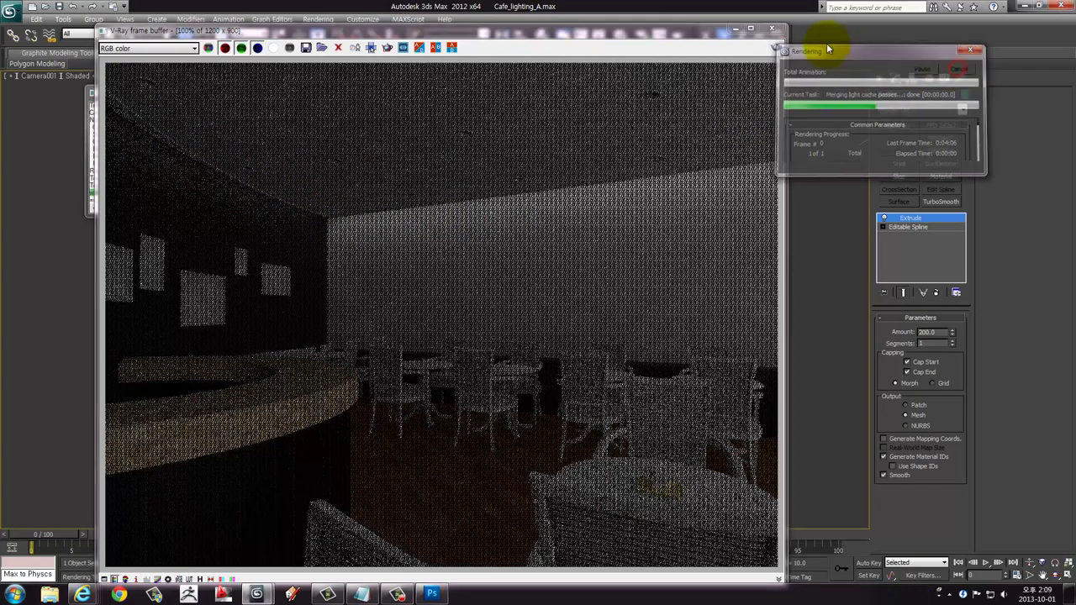
left_click(772, 31)
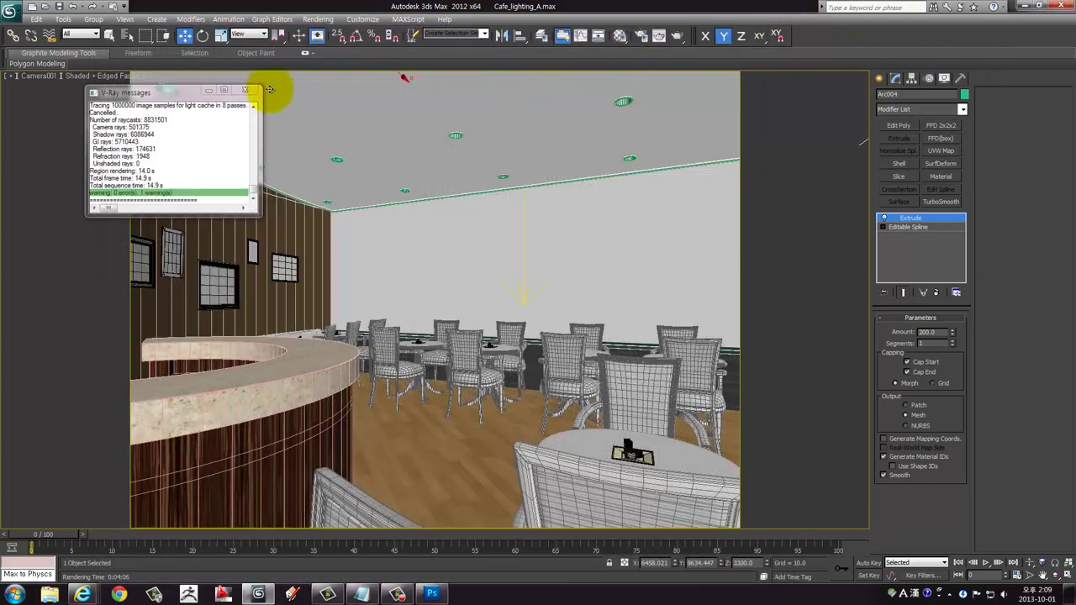
left_click(247, 90)
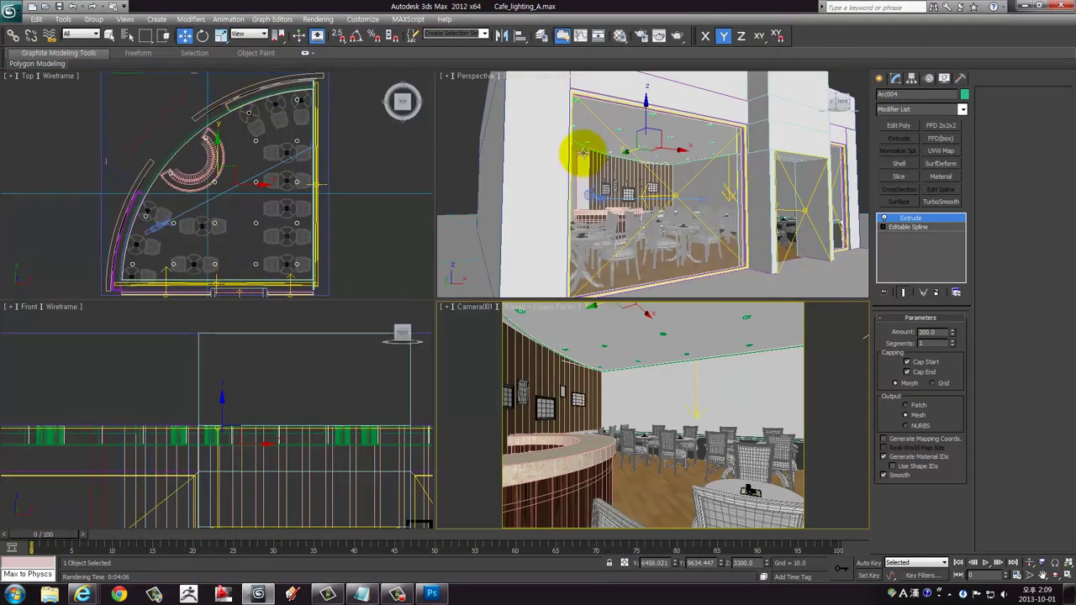
Set the VRayLightMtl colour multiplier to 10 and maximize the Camera001 viewport
left_click(620, 36)
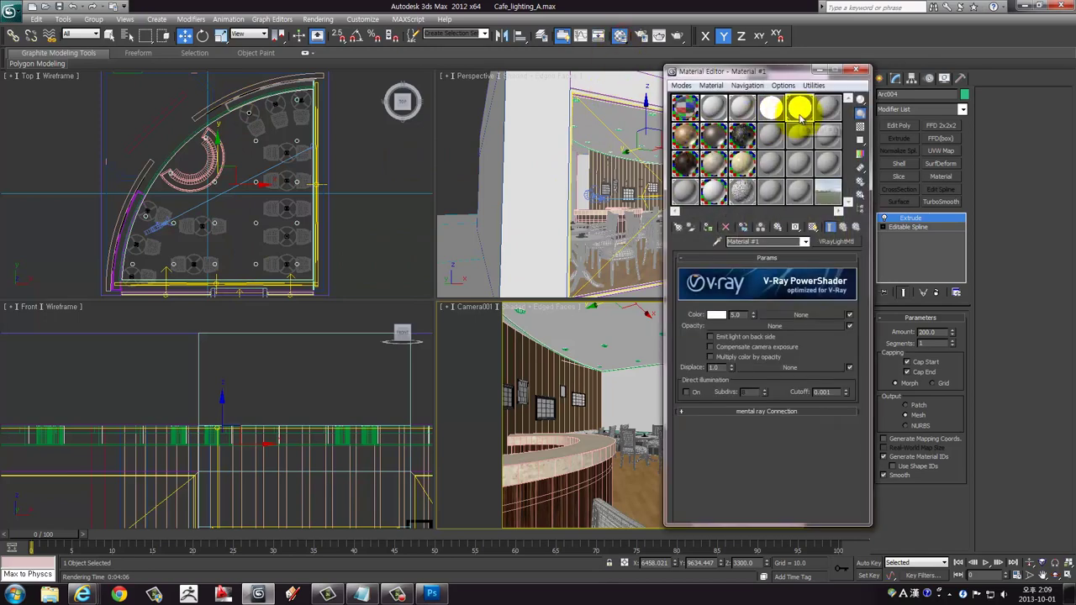
left_click(799, 110)
type("10")
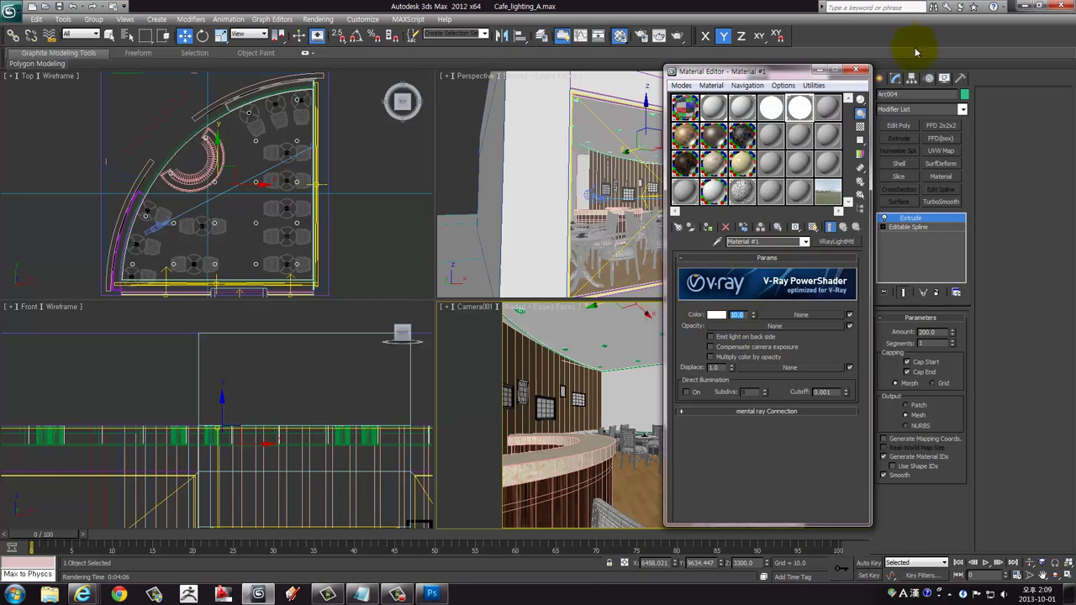
left_click(857, 67)
key("alt+w")
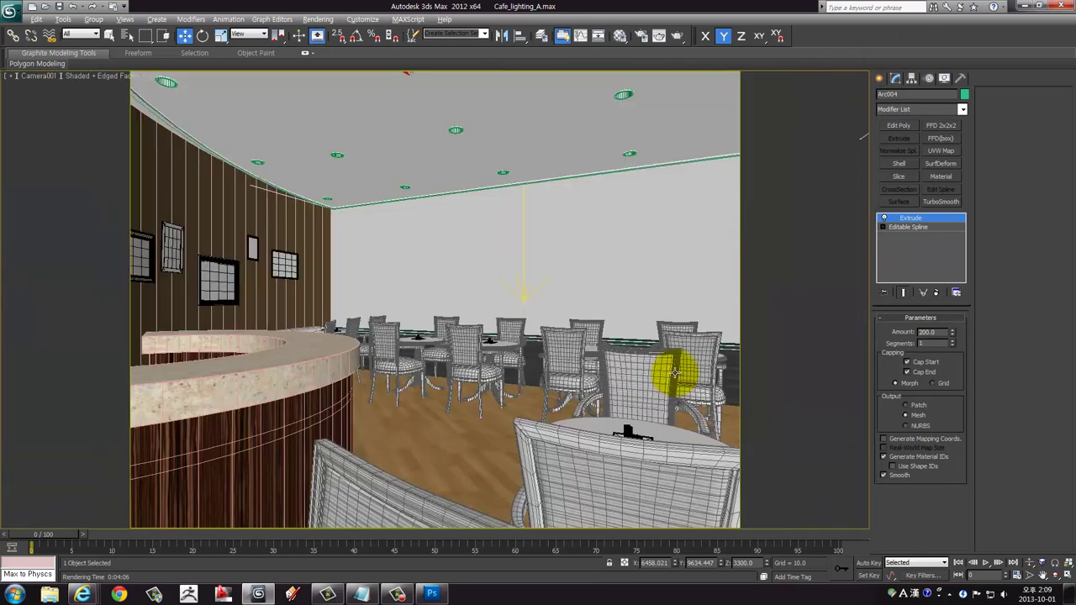
Render Camera001 in the V-Ray frame buffer, then close the finished render
left_click(679, 37)
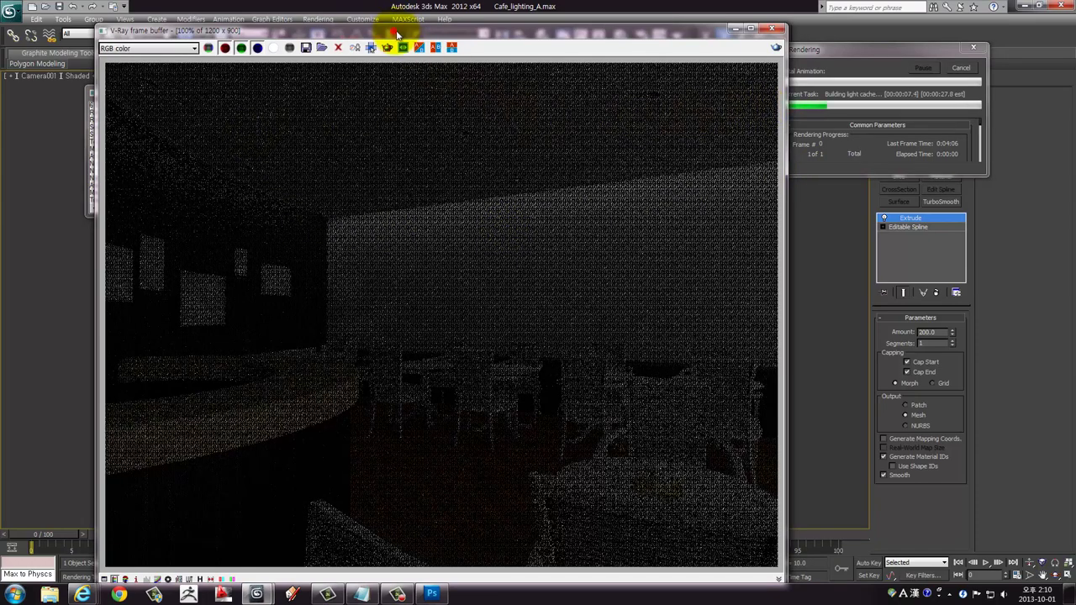
left_click_drag(397, 33, 412, 31)
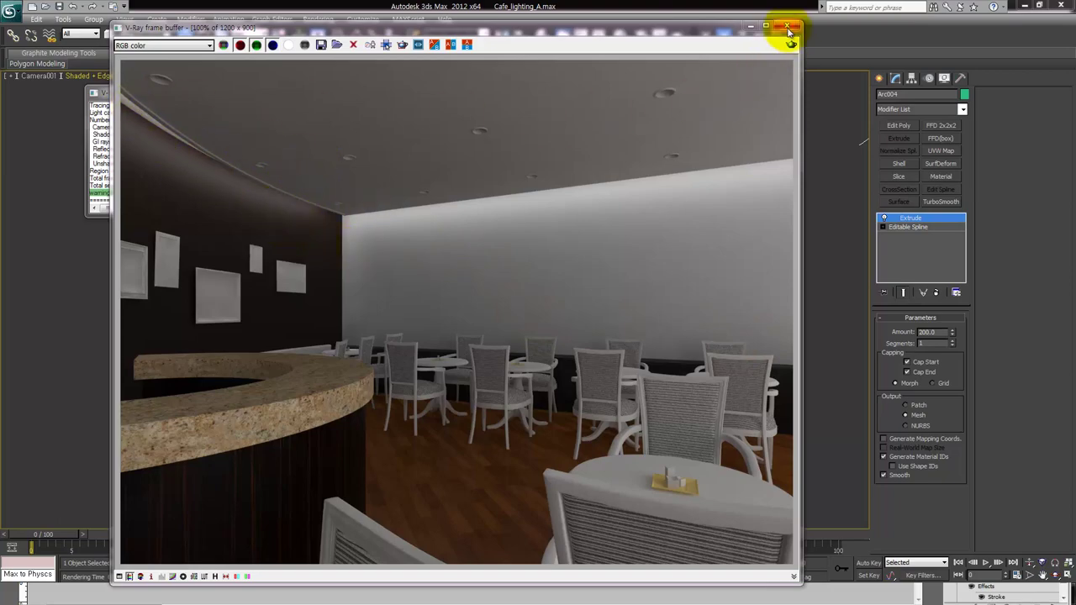
left_click(750, 27)
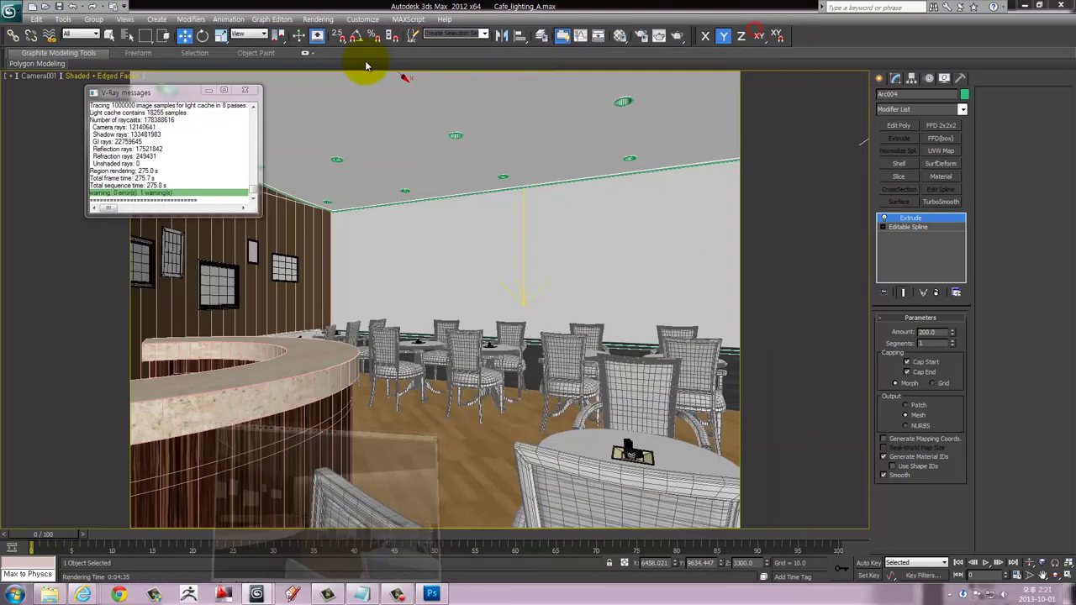
Close the messages log and select the plane light VRayLight001 in the perspective view
left_click(252, 77)
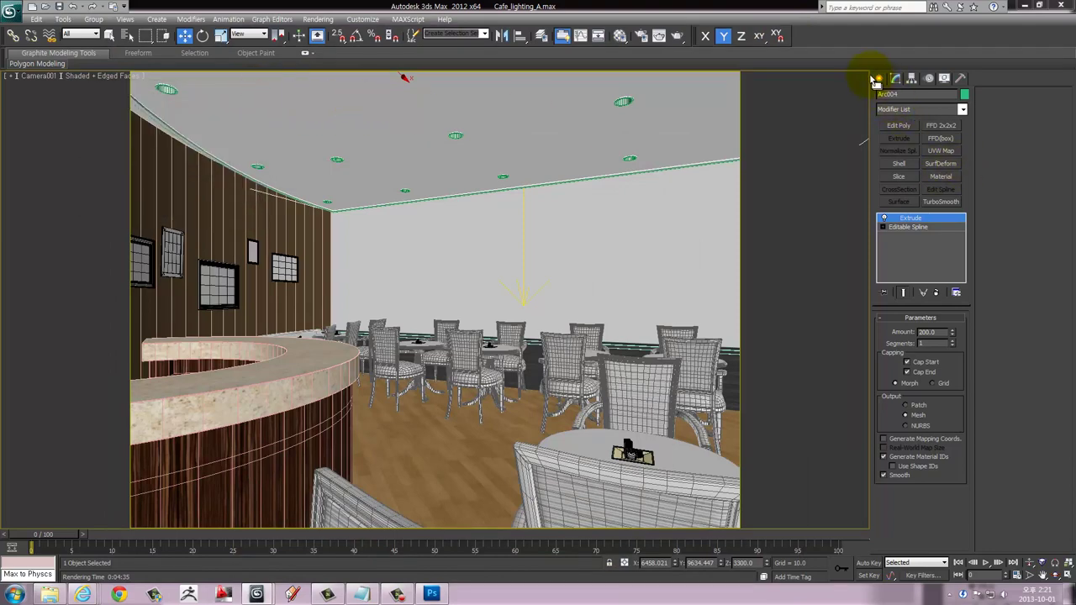
left_click(879, 78)
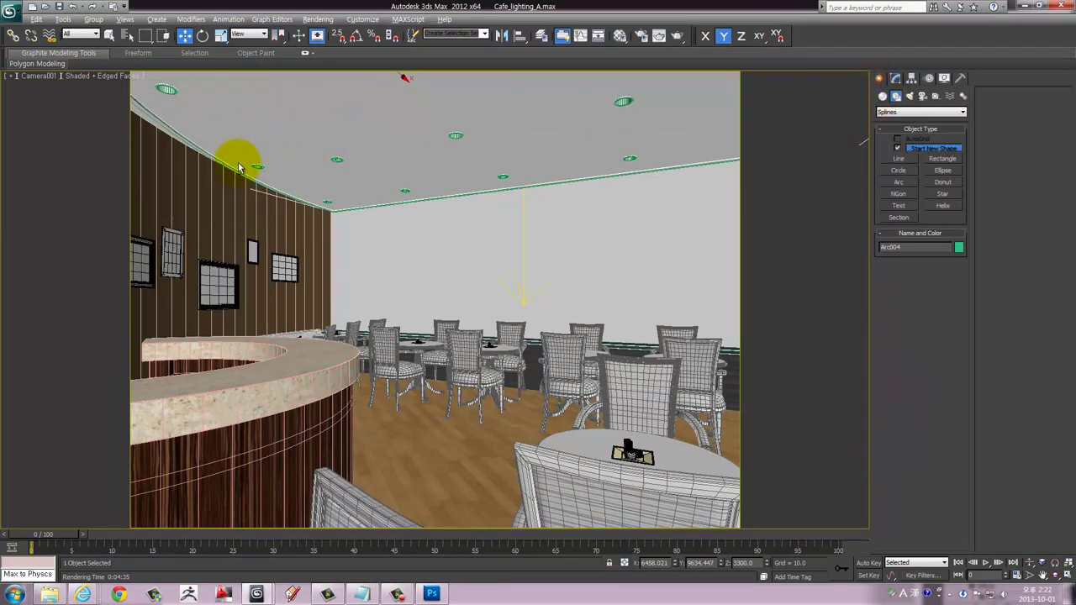
key("alt+w")
key("alt+w")
scroll(473, 202, "up", 1)
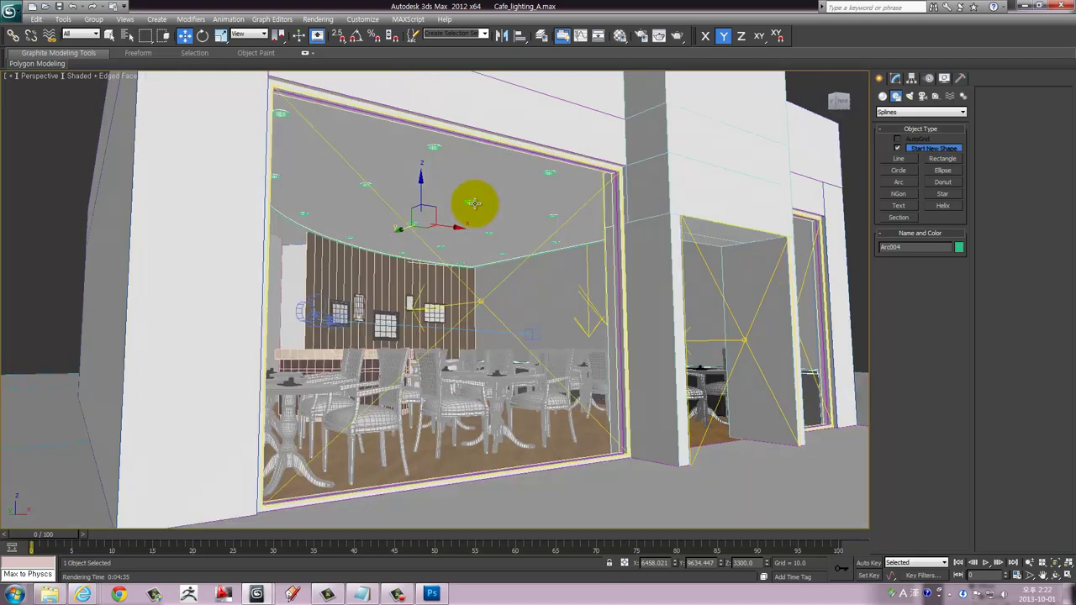
scroll(459, 205, "up", 3)
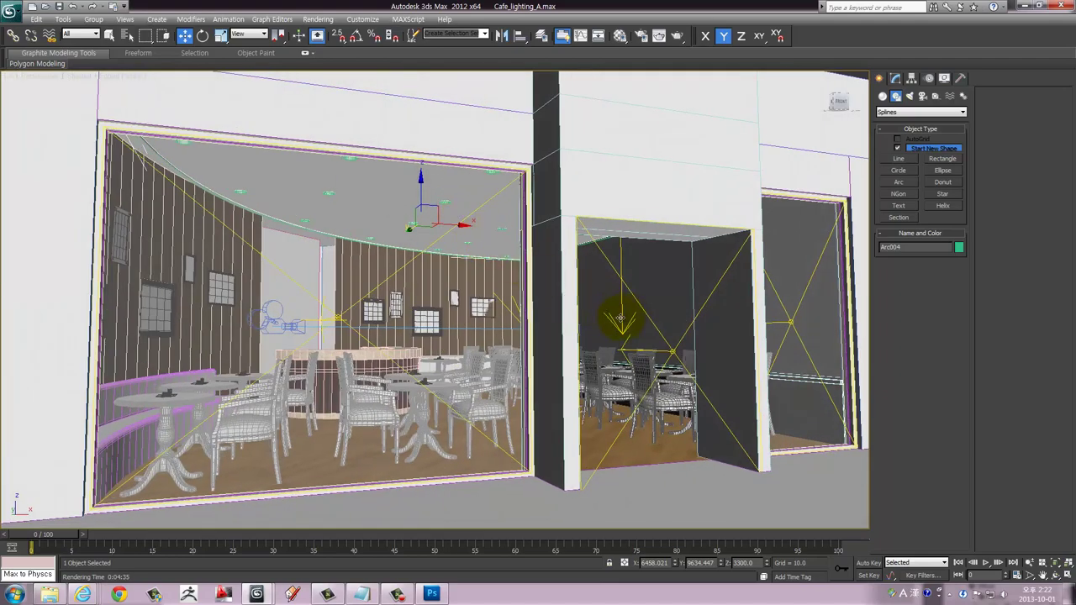
left_click(619, 317)
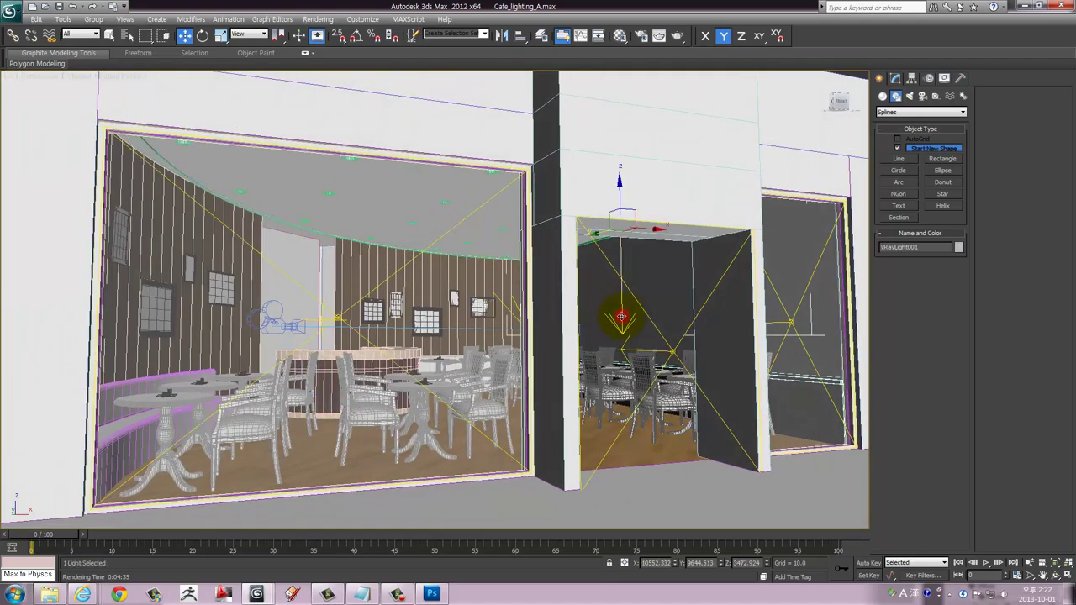
mouse_move(594, 233)
middle_mouse_down("alt")
mouse_move(452, 262)
mouse_move(627, 269)
mouse_move(529, 341)
middle_mouse_up("alt")
In the maximized Top view, select Arc010 together with the plane light and isolate them
key("alt+w")
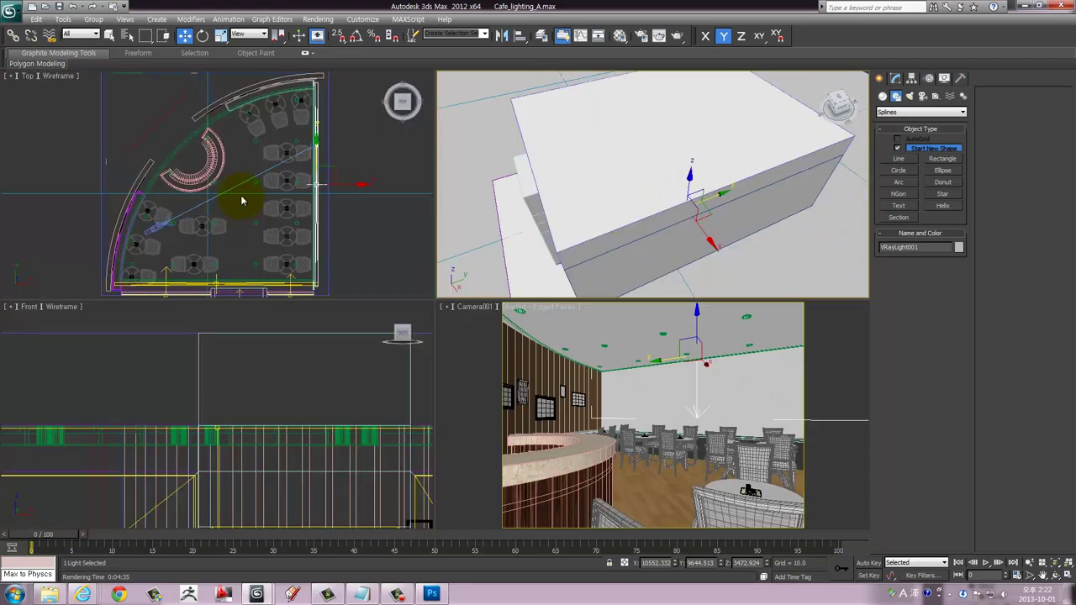
key("alt+w")
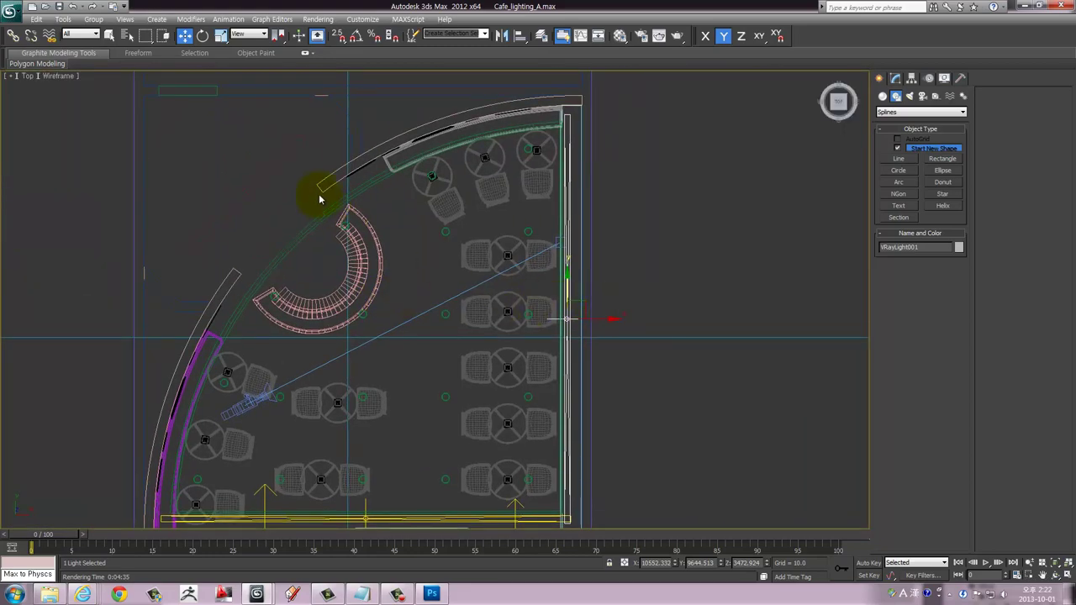
left_click(336, 201)
middle_click_drag(574, 296, 448, 293)
left_click(474, 314, "ctrl")
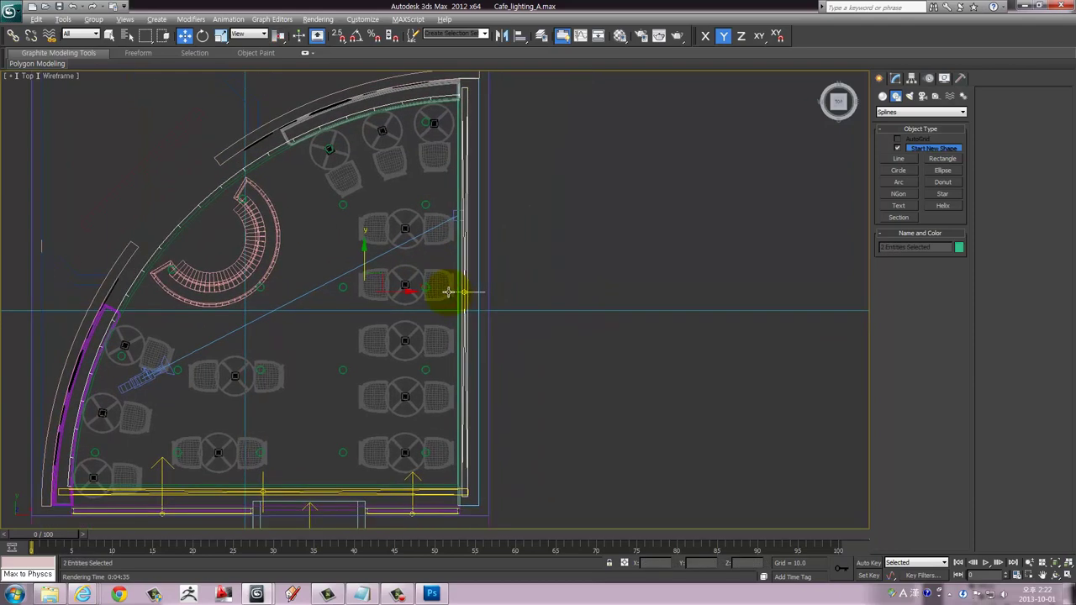
key("alt+q")
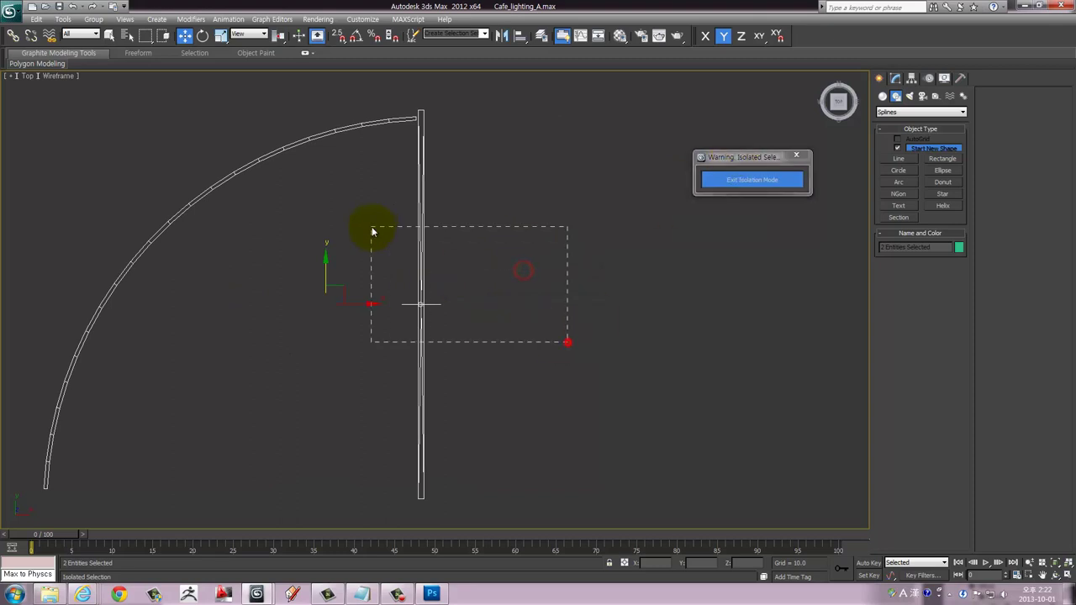
Clone the plane light as VRayLight006 and rotate the copy to follow the arc
left_click(373, 232)
middle_click_drag(372, 231, 485, 277)
scroll(516, 308, "down", 2)
left_click_drag(508, 302, 313, 255, "shift")
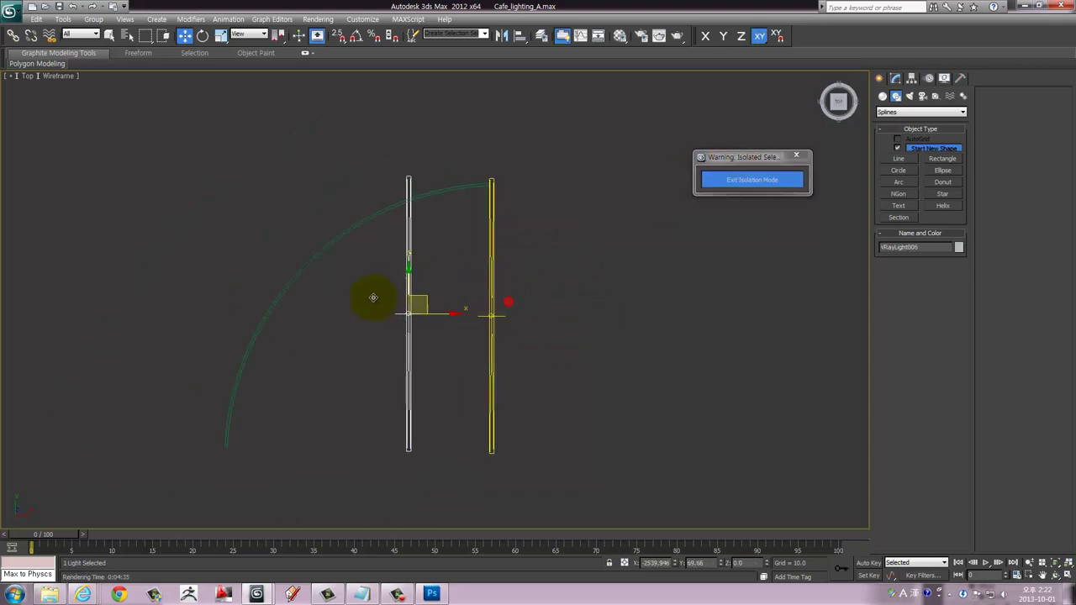
left_click(551, 346)
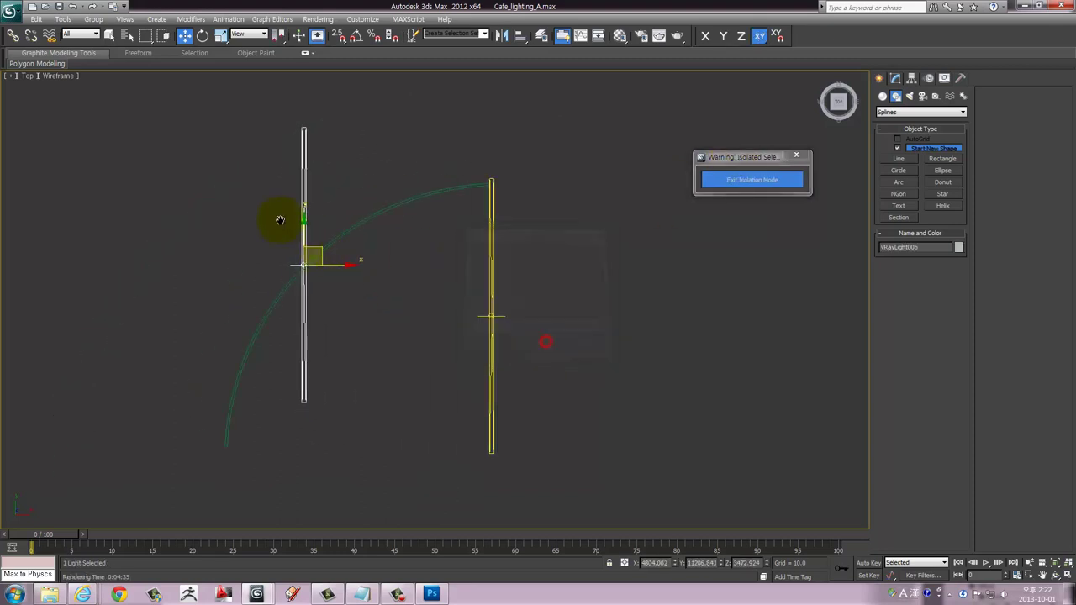
scroll(279, 221, "up", 2)
key("e")
mouse_move(350, 300)
left_mouse_down()
mouse_move(351, 310)
mouse_move(492, 280)
left_mouse_up()
Return to the four-view layout and select the curved arc Arc010
key("alt+w")
key("alt+w")
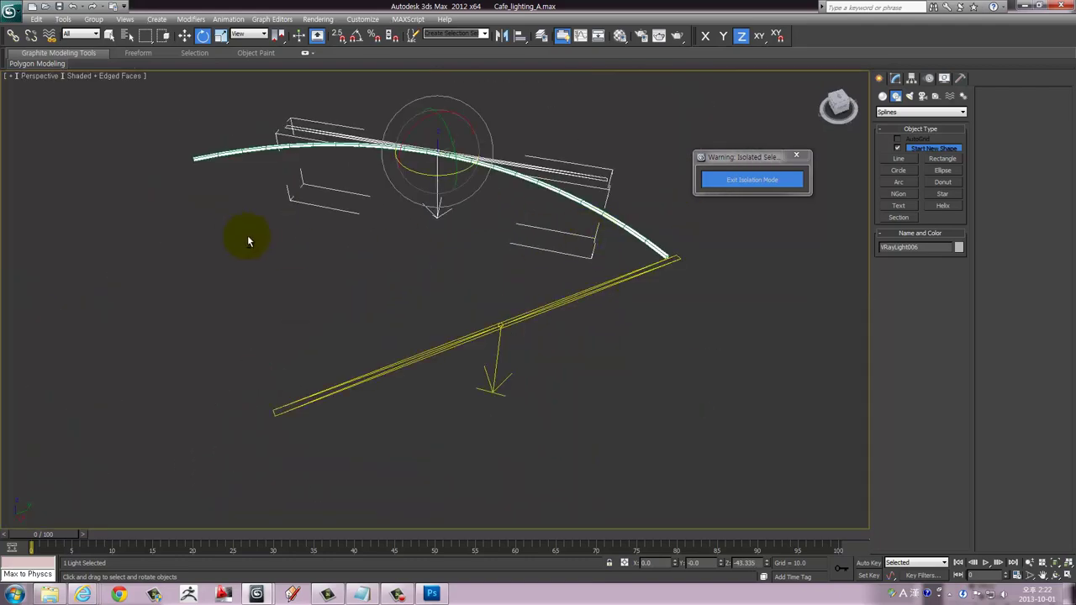
middle_click_drag(246, 236, 398, 202, "alt")
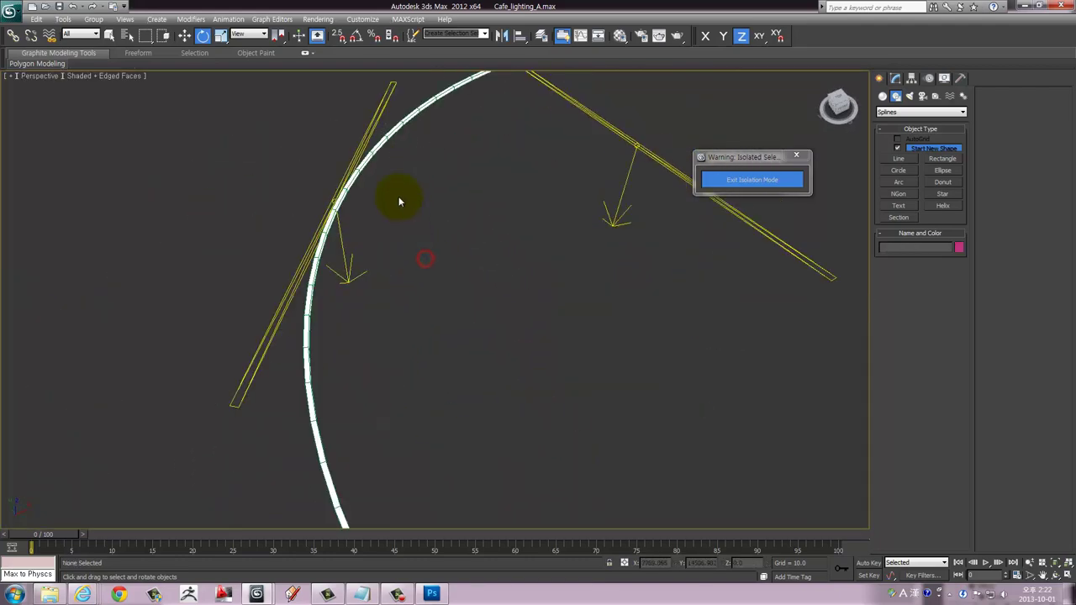
left_click(378, 151)
scroll(378, 151, "down", 2)
middle_click_drag(571, 172, 592, 101, "alt")
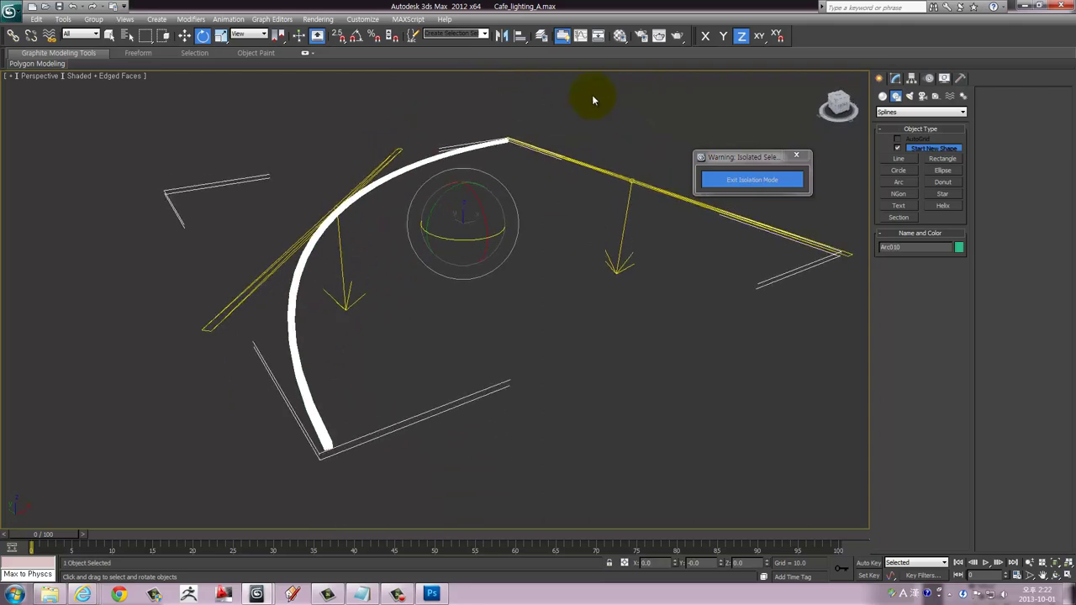
Open and close the Material Editor, Schematic View and Layer Manager, then toggle isolation with Alt+Q
left_click(620, 35)
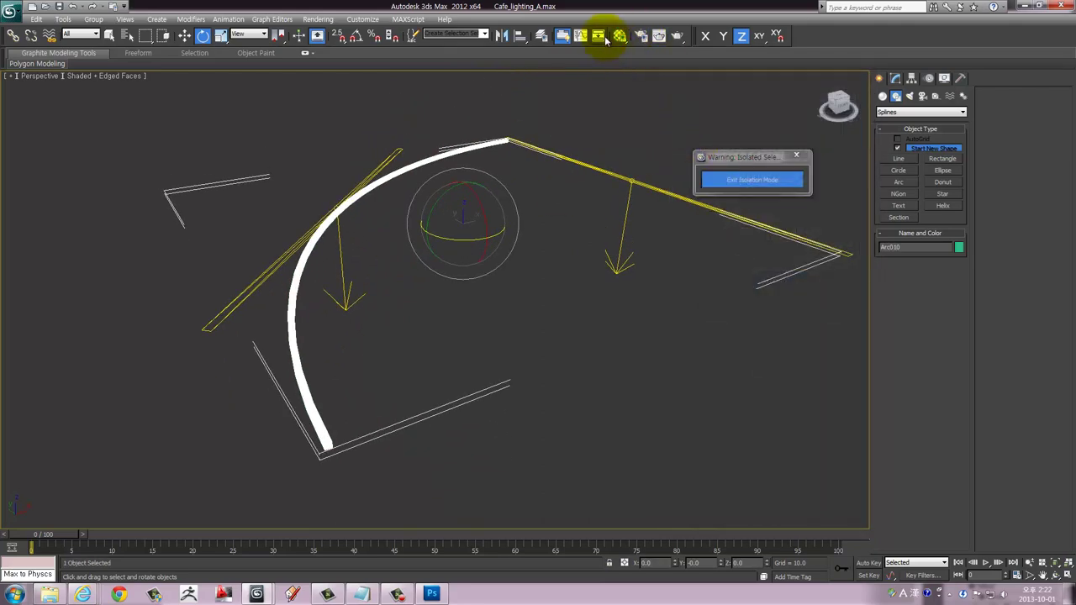
left_click(597, 35)
left_click(619, 36)
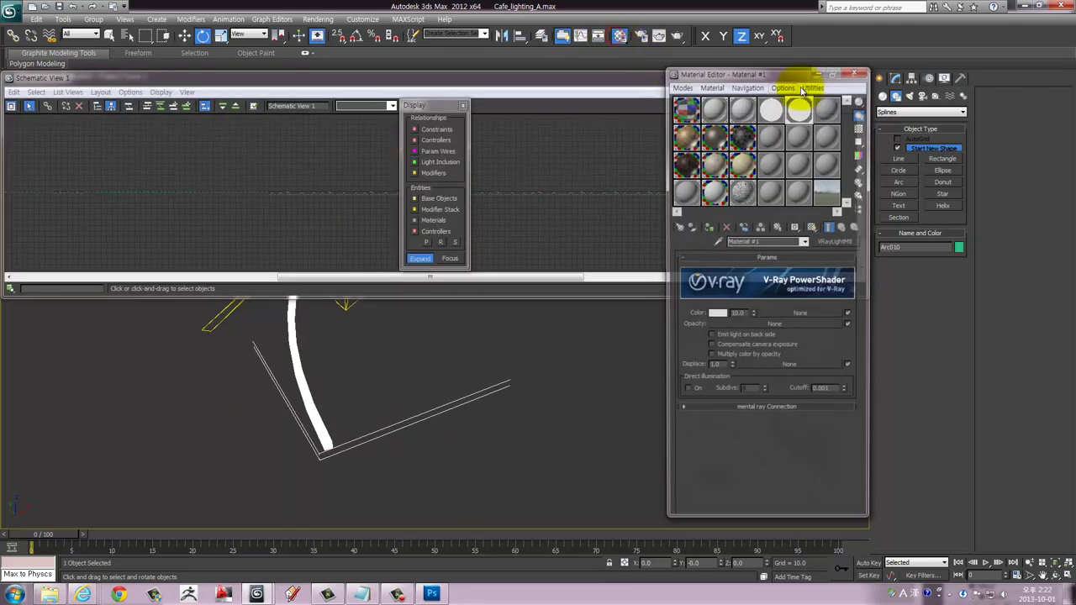
left_click(858, 72)
left_click(859, 77)
left_click(541, 36)
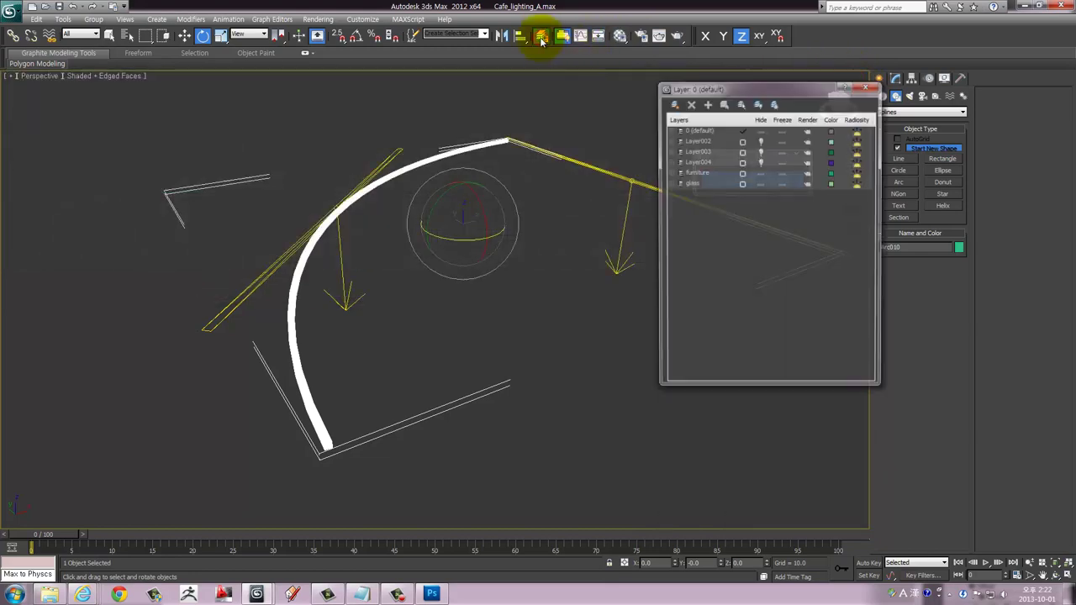
left_click(865, 88)
key("alt+q")
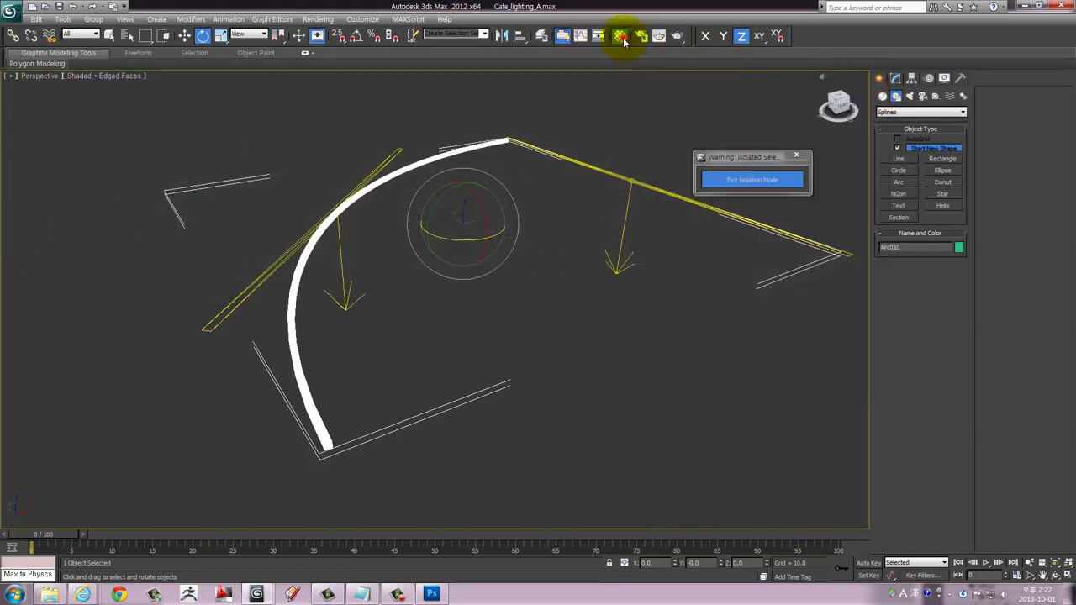
Assign an unused Standard material, 10 - Default, to the curved arc
left_click(620, 37)
left_click_drag(721, 69, 705, 69)
left_click(759, 133)
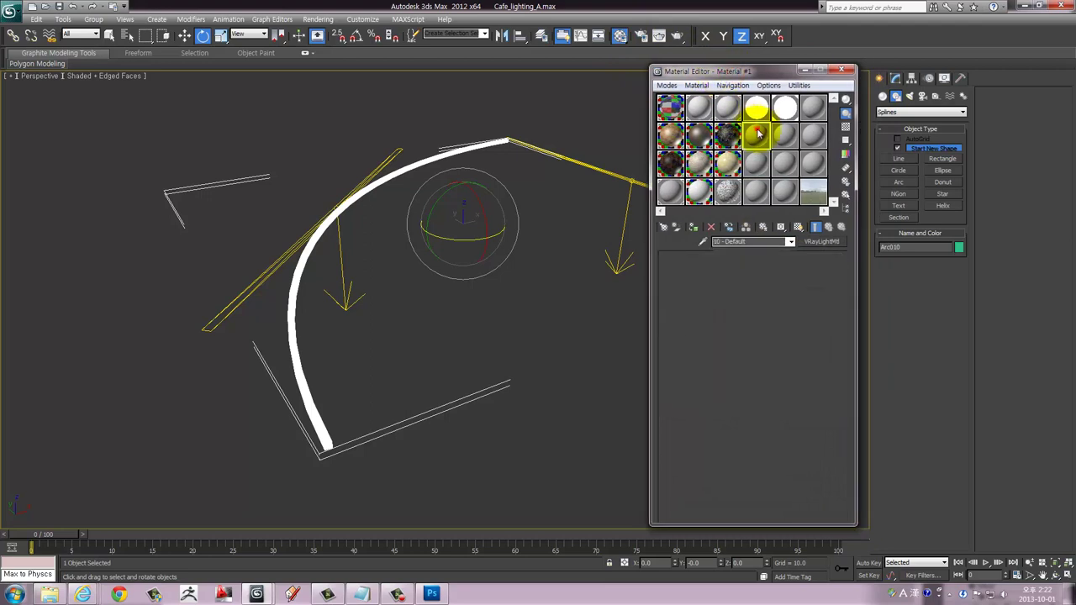
left_click(692, 227)
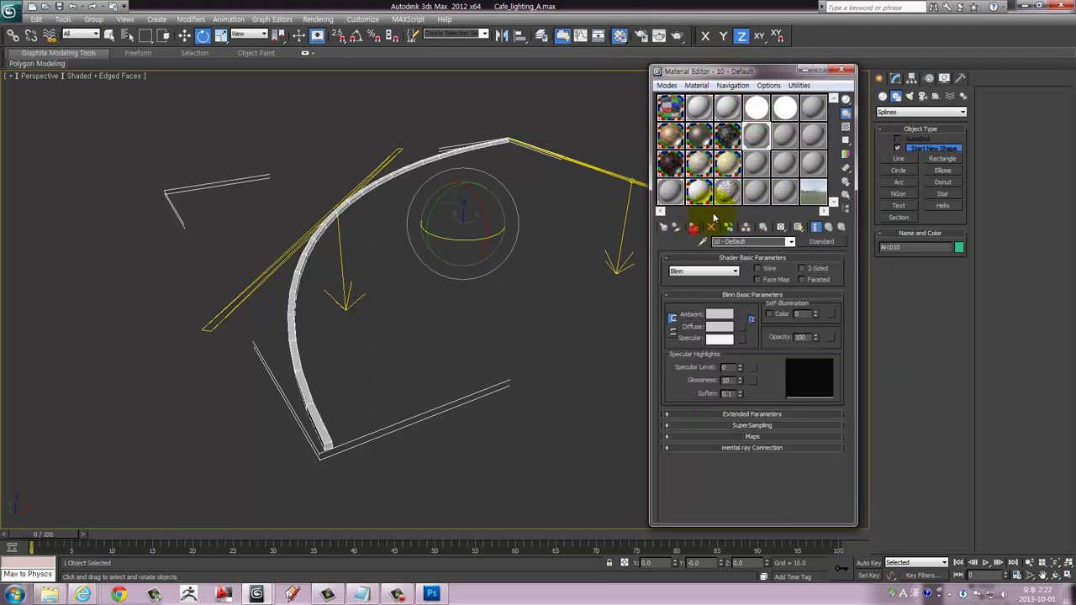
left_click(849, 74)
middle_click_drag(423, 249, 391, 207, "alt")
Set VRayLight006's type to Mesh and start Pick mesh in its mesh light options
left_click(383, 171)
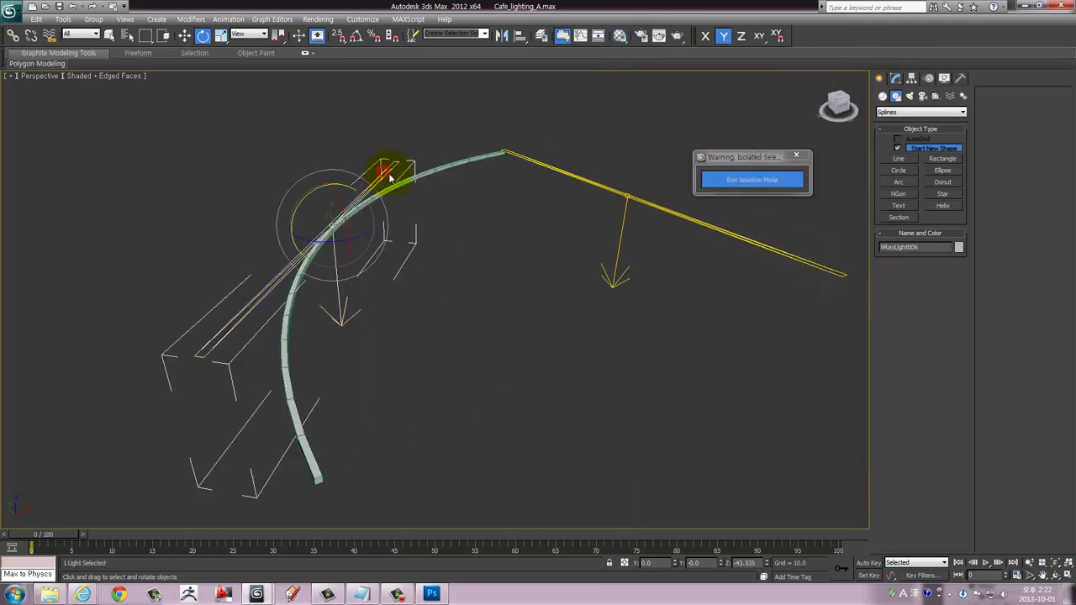
left_click(895, 79)
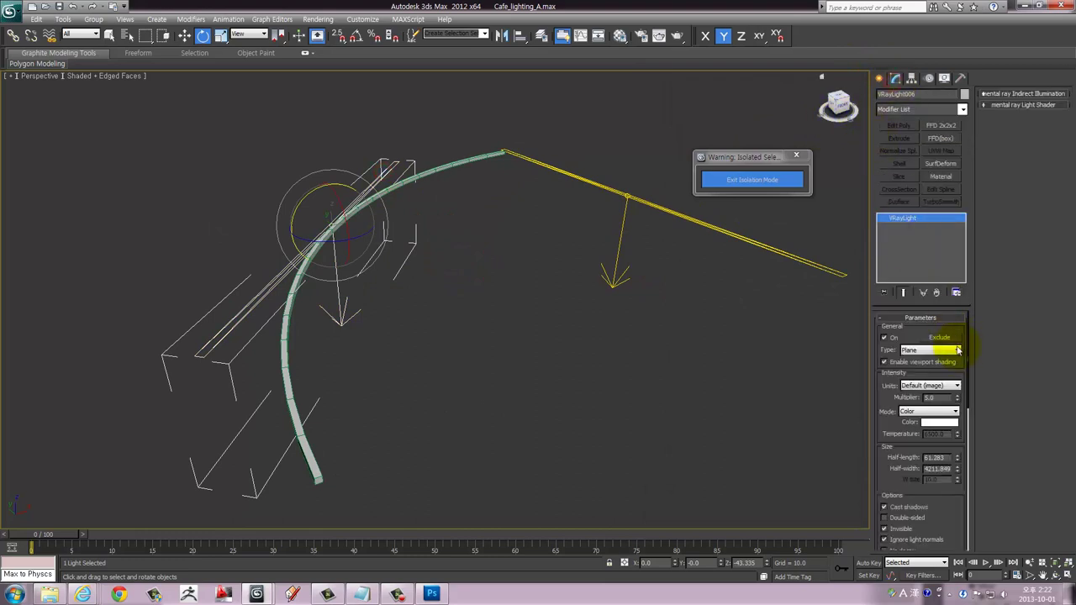
left_click(916, 351)
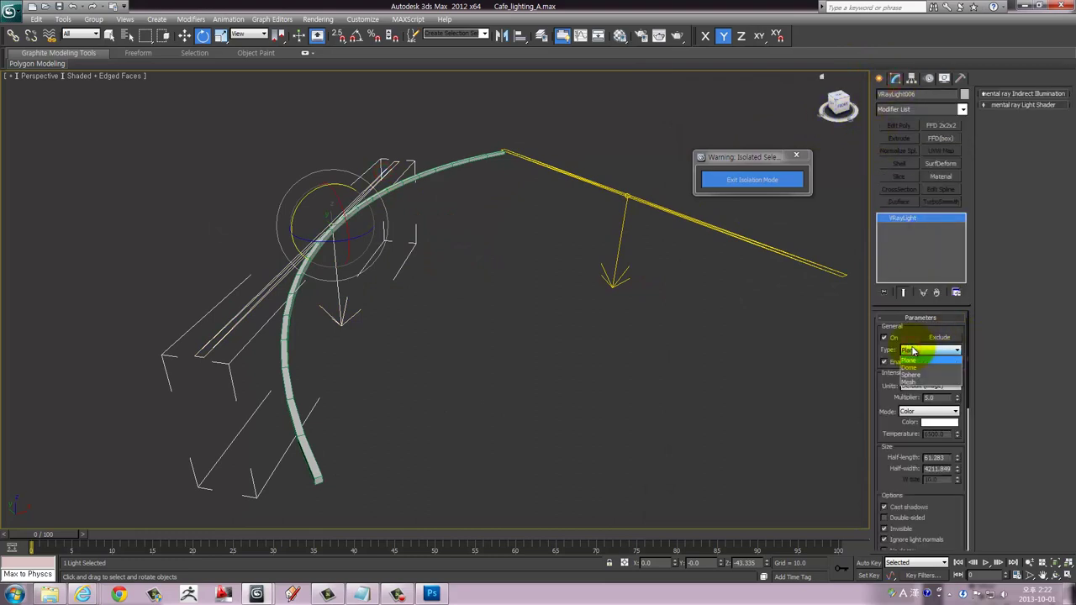
left_click(909, 382)
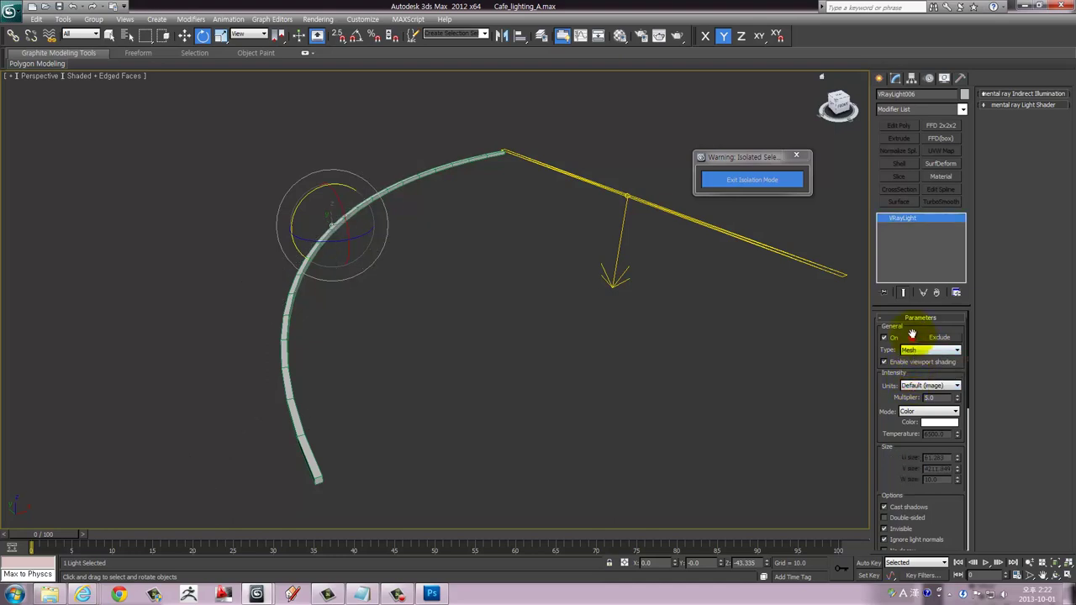
scroll(916, 377, "down", 1)
scroll(900, 370, "down", 4)
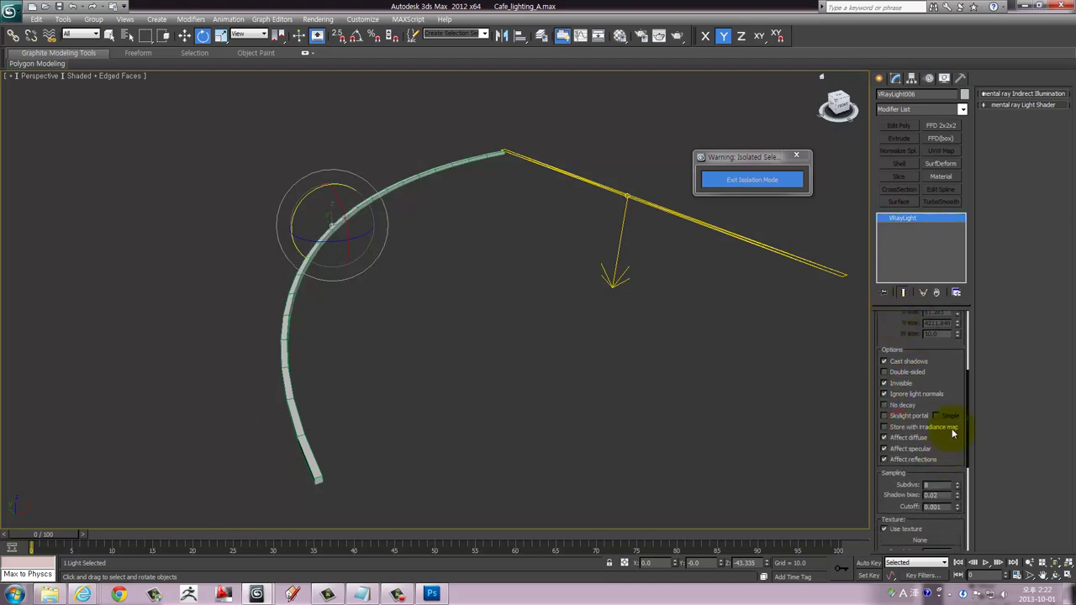
mouse_move(965, 337)
left_mouse_down()
mouse_move(966, 464)
mouse_move(944, 423)
mouse_move(951, 303)
left_mouse_up()
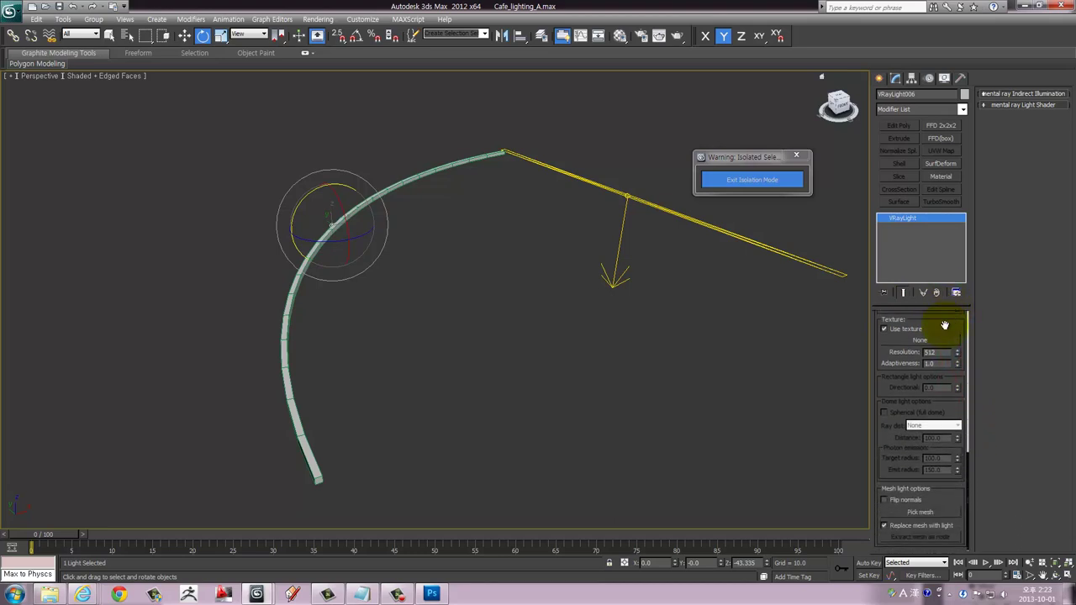
left_click(906, 513)
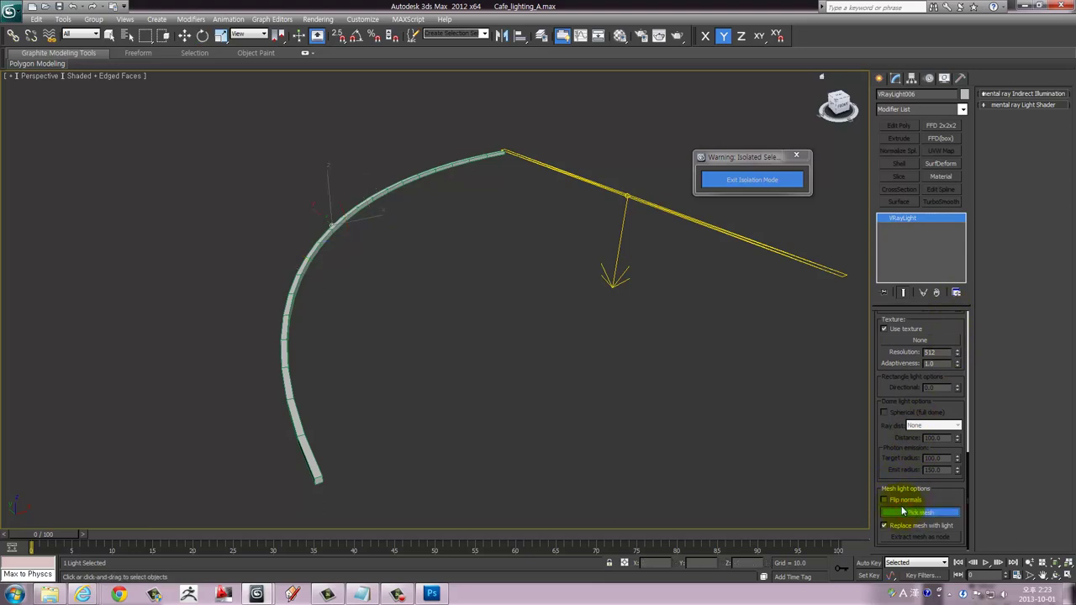
Pick the curved strip as VRayLight006's mesh and maximize the Top view
left_click(382, 193)
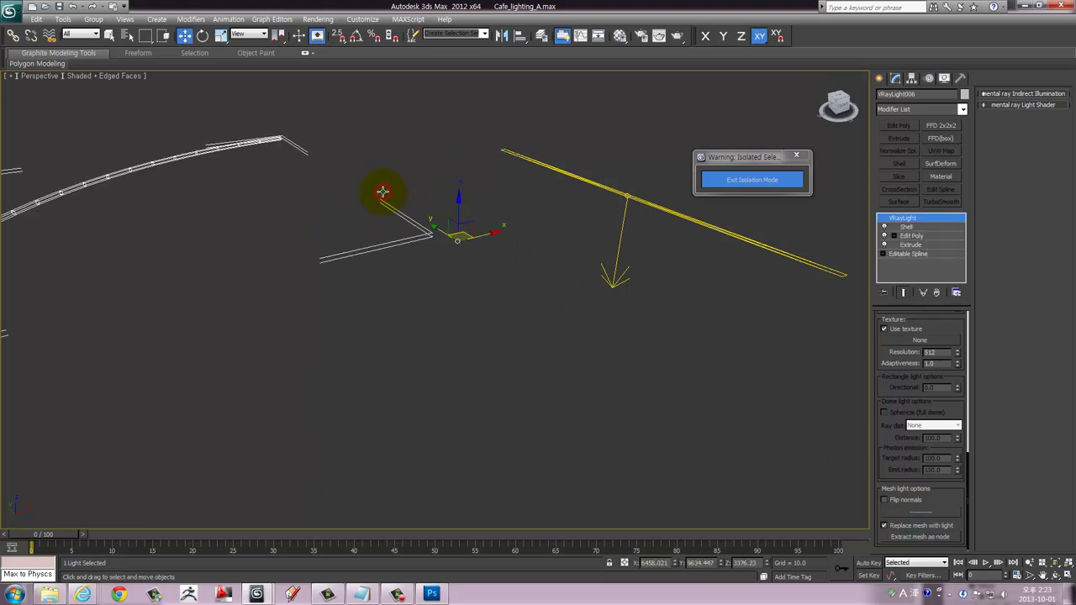
mouse_move(409, 209)
middle_mouse_down("alt")
mouse_move(420, 247)
mouse_move(511, 248)
mouse_move(458, 245)
mouse_move(487, 251)
mouse_move(420, 319)
mouse_move(515, 236)
middle_mouse_up("alt")
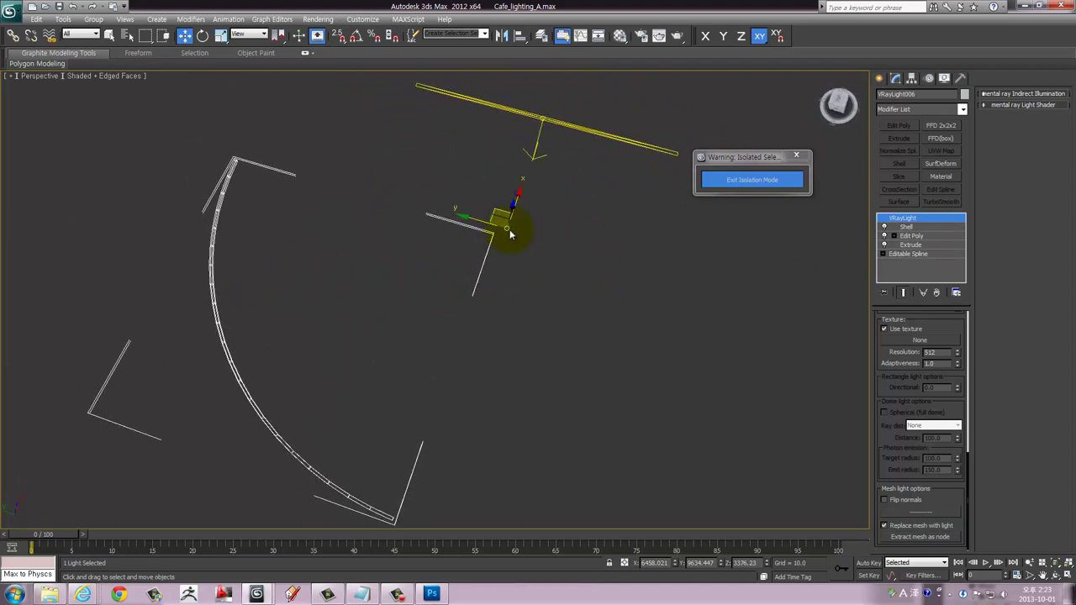
key("alt+w")
right_click(257, 211)
key("alt+w")
scroll(370, 286, "down", 4)
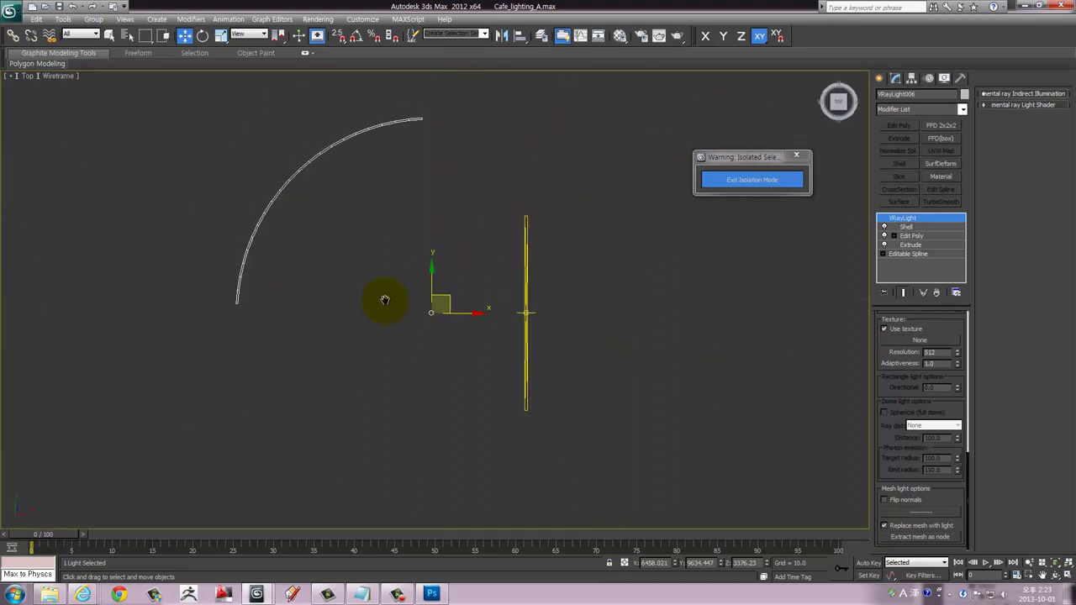
middle_click_drag(384, 300, 379, 284)
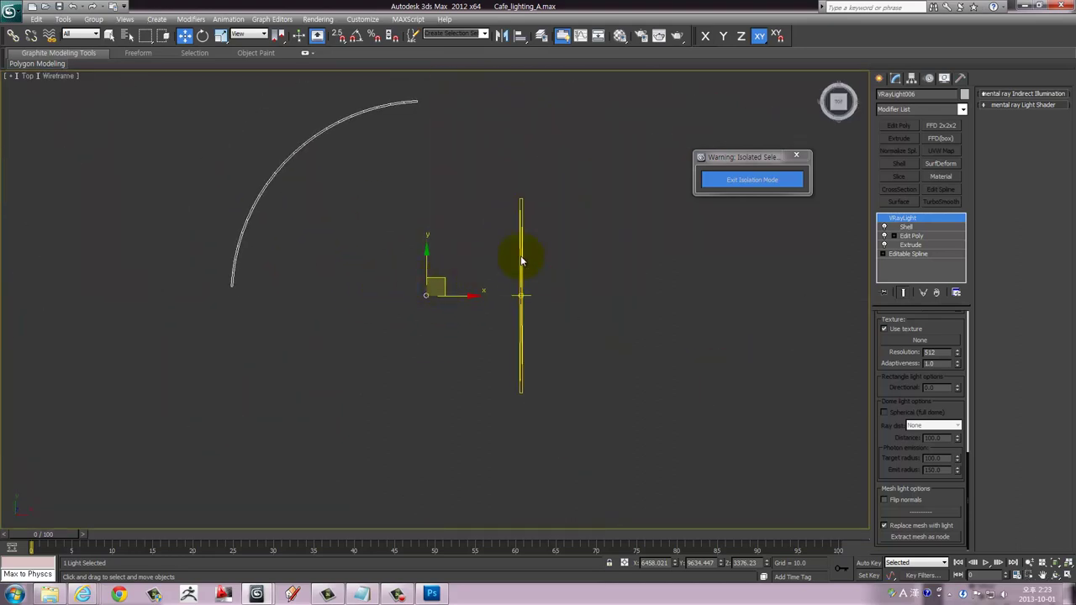
Exit isolation and move the curved mesh light onto the cafe's curved wall
left_click(797, 158)
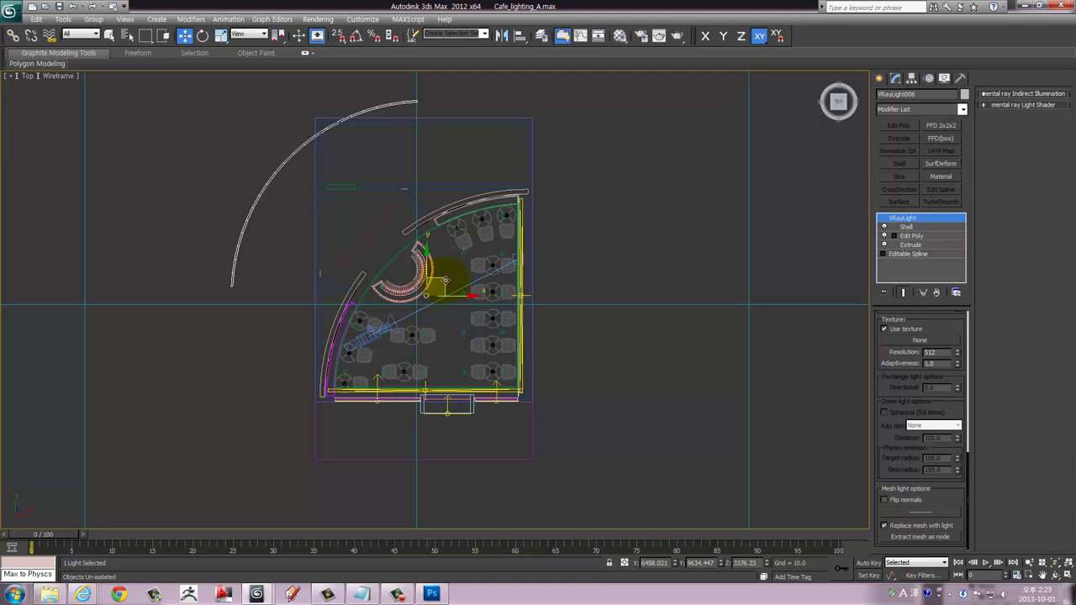
left_click_drag(446, 282, 542, 383)
middle_click_drag(542, 380, 383, 499)
scroll(291, 322, "up", 2)
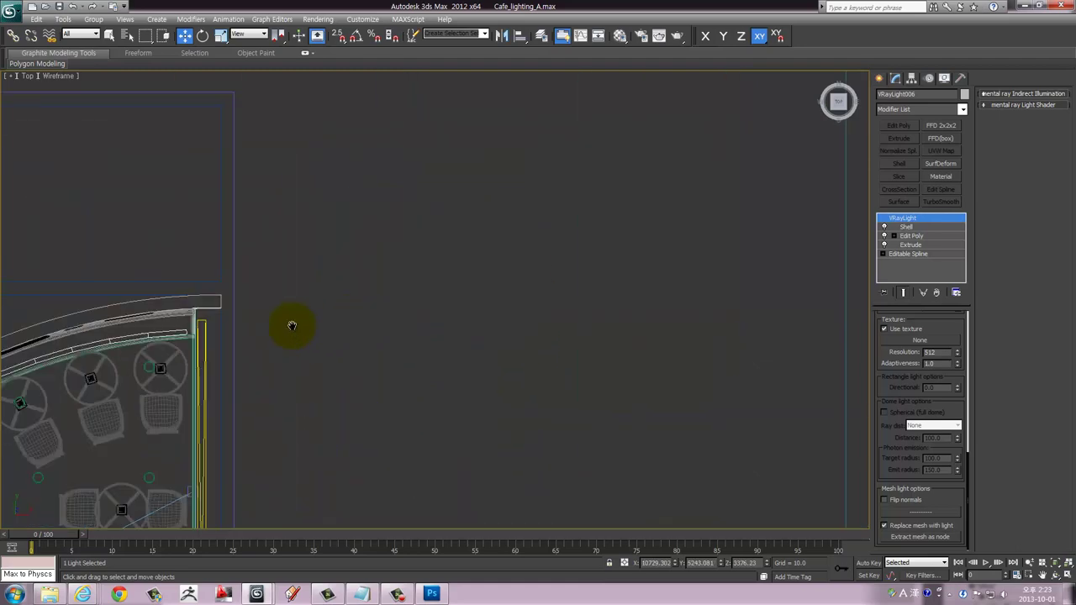
scroll(373, 272, "up", 2)
scroll(429, 271, "up", 1)
scroll(429, 270, "up", 1)
scroll(468, 248, "up", 1)
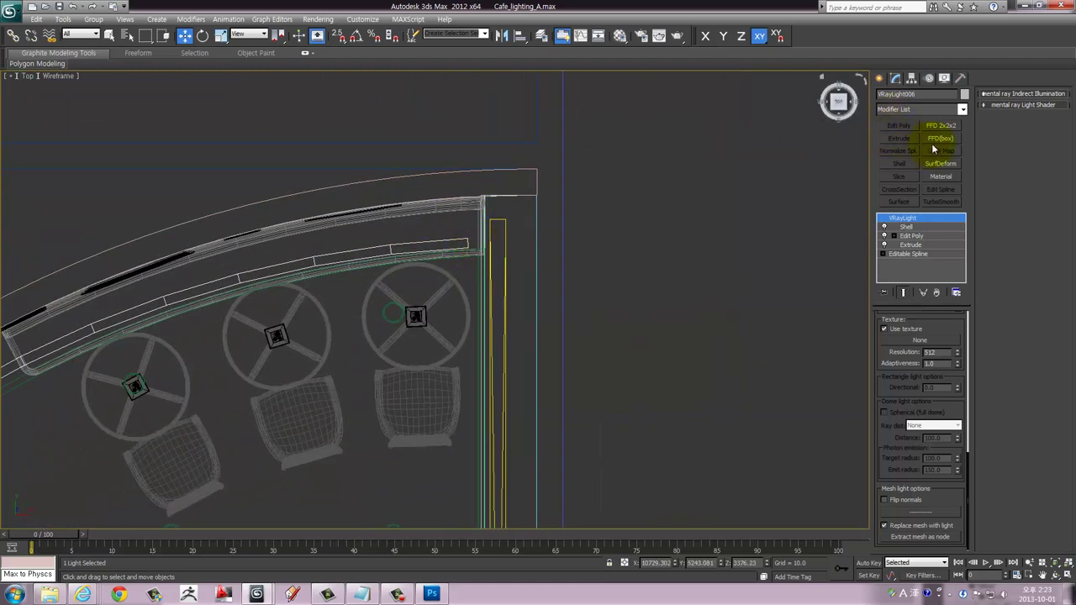
Add an FFD 2x2x2 modifier to the light, then delete it again
left_click(946, 127)
scroll(428, 211, "down", 2)
scroll(432, 216, "down", 4)
scroll(460, 275, "down", 1)
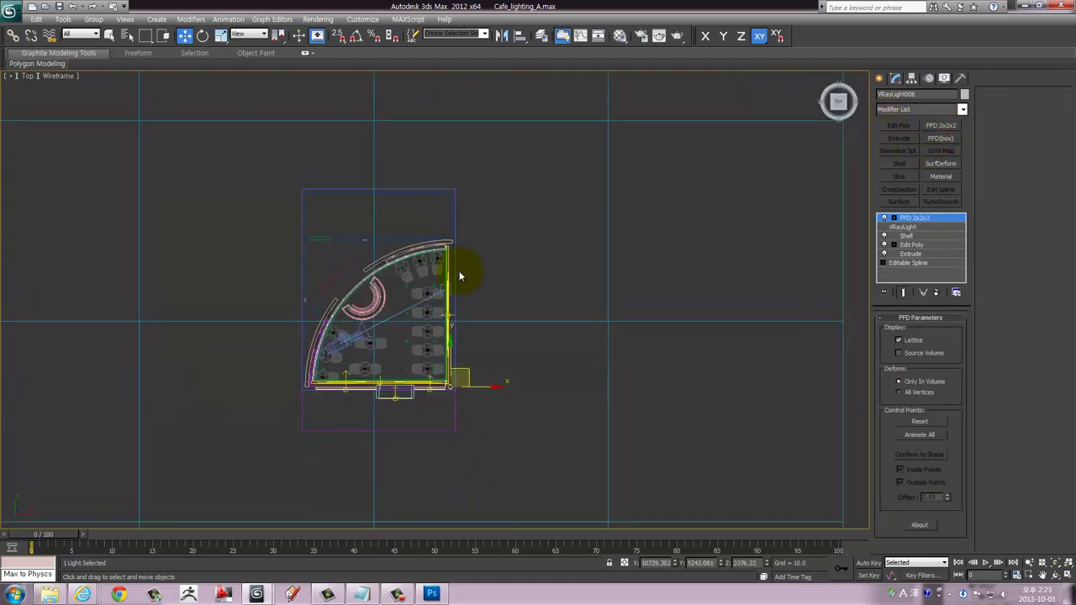
right_click(908, 218)
left_click(933, 237)
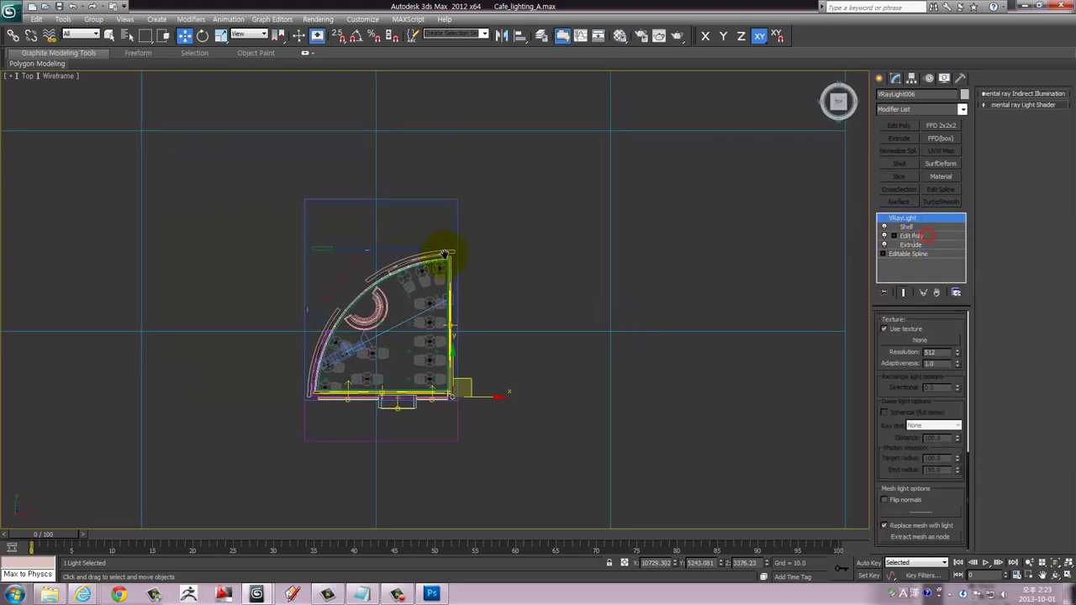
scroll(356, 256, "up", 2)
scroll(420, 312, "up", 1)
scroll(486, 431, "up", 1)
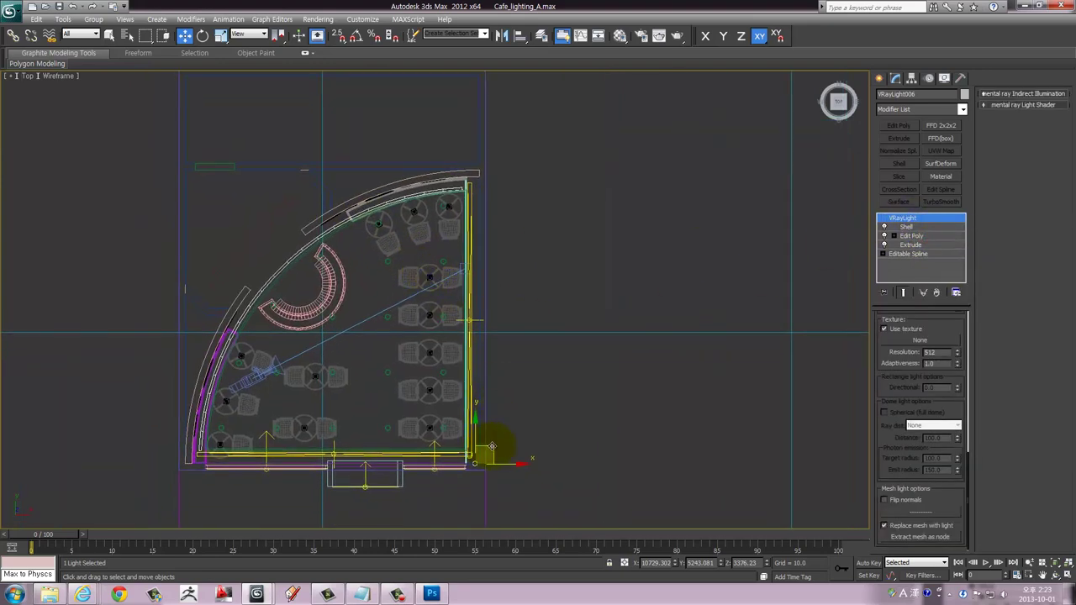
Nudge the light into final position, check its height in Front view, and maximize Camera001
left_click_drag(493, 445, 495, 447)
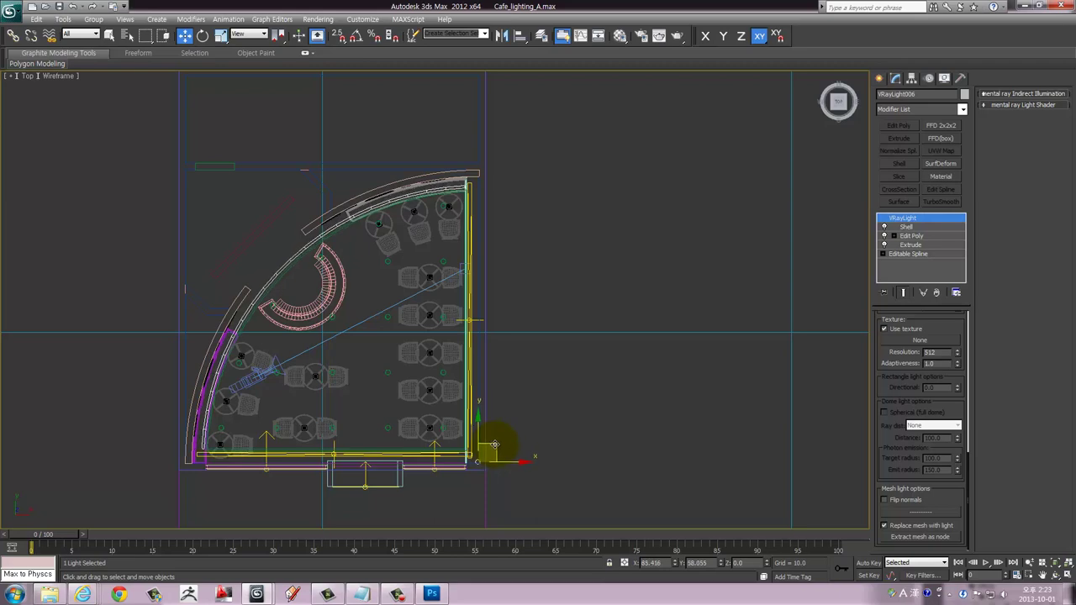
key("alt+w")
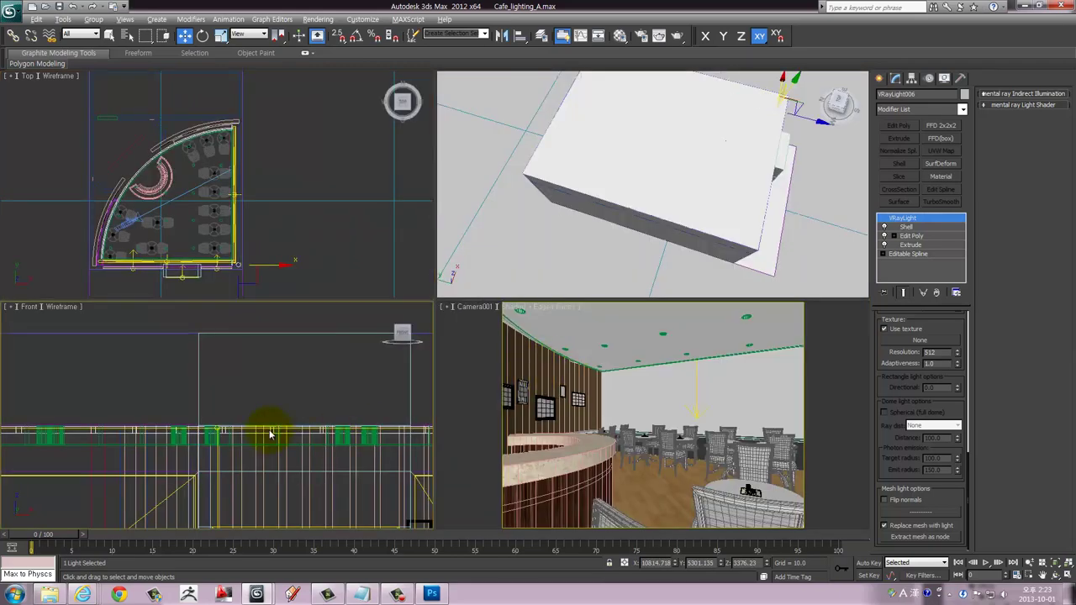
key("alt+w")
scroll(418, 297, "down", 5)
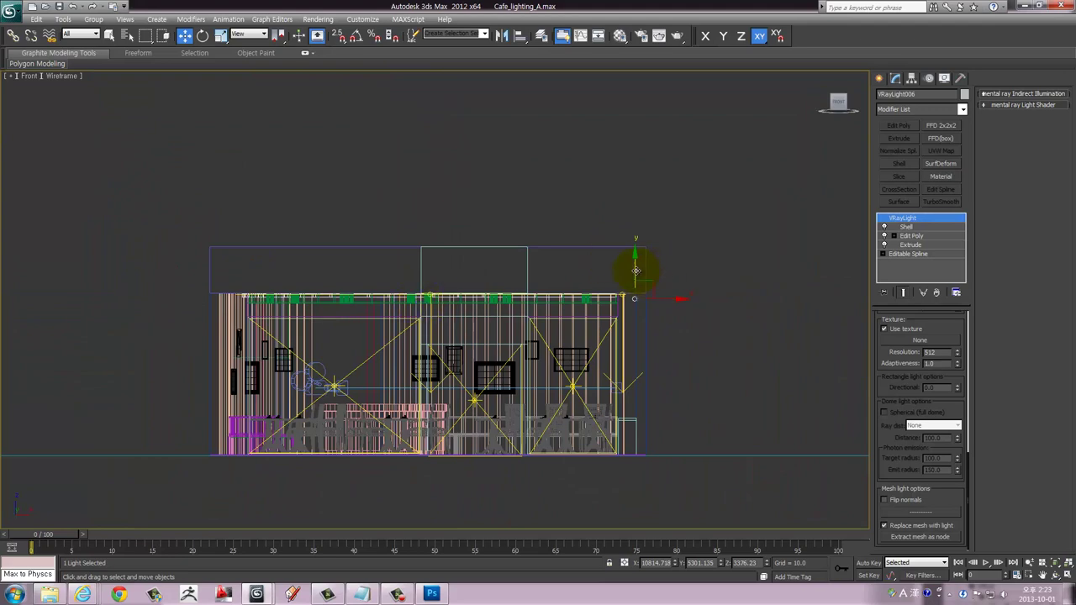
key("alt+w")
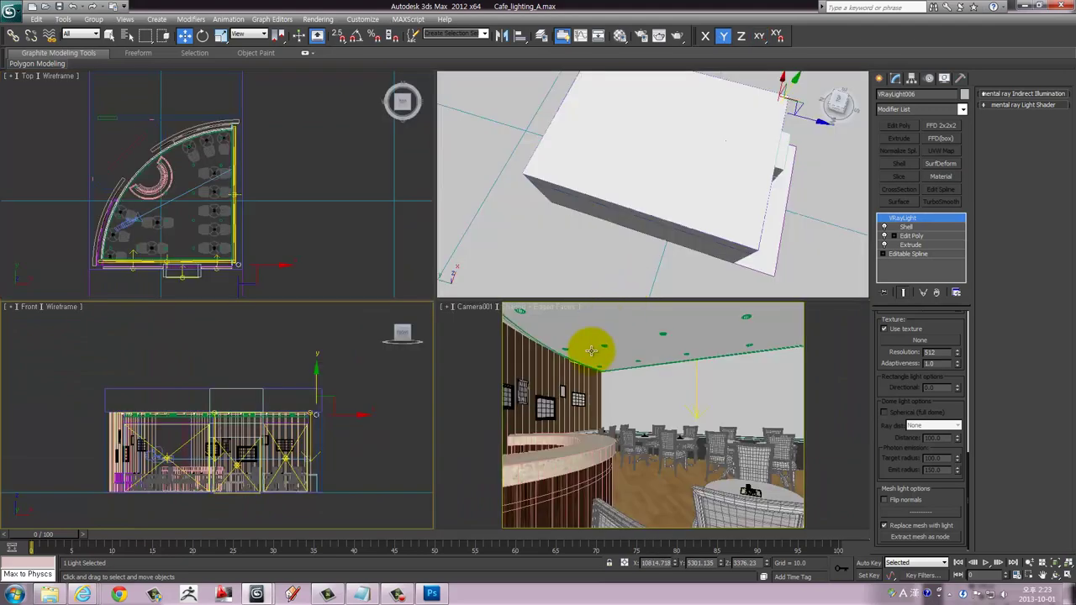
right_click(591, 356)
key("alt+w")
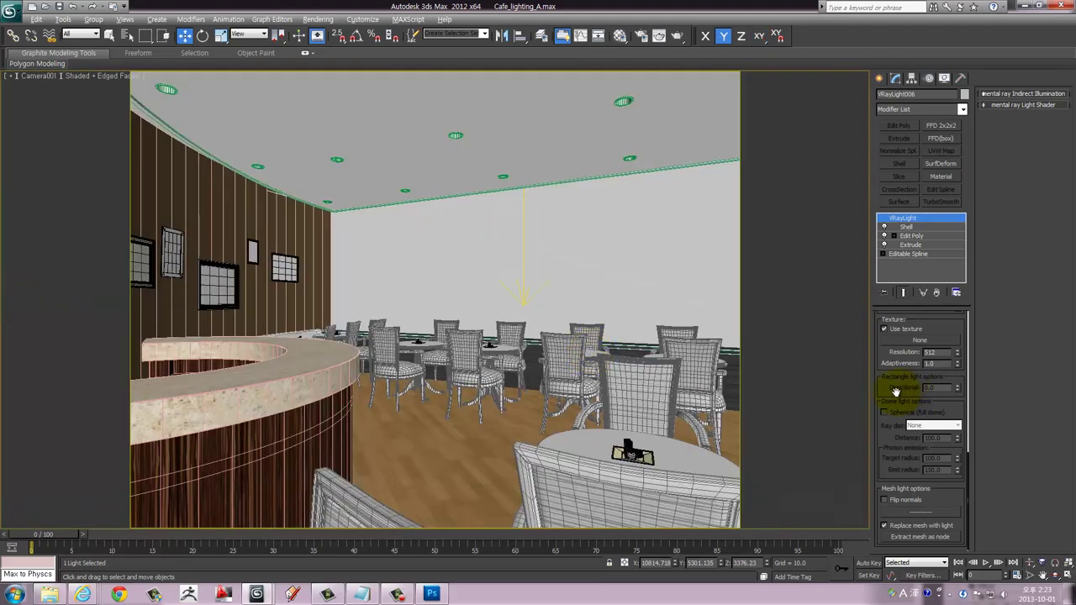
Set VRayLight006's intensity multiplier to 10
scroll(892, 403, "up", 3)
scroll(894, 437, "up", 3)
scroll(894, 428, "up", 3)
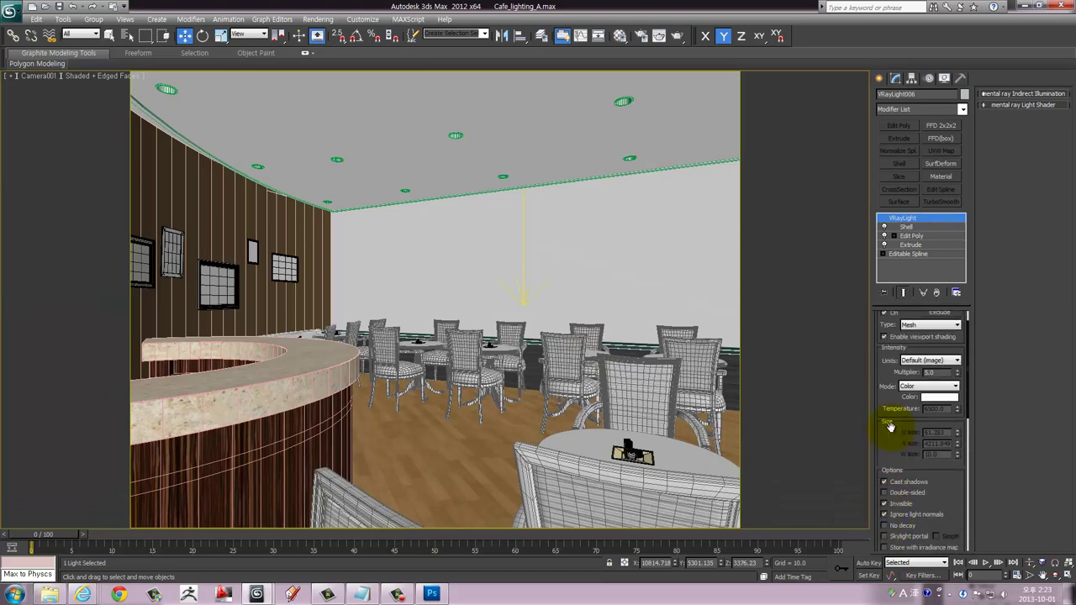
scroll(892, 427, "up", 3)
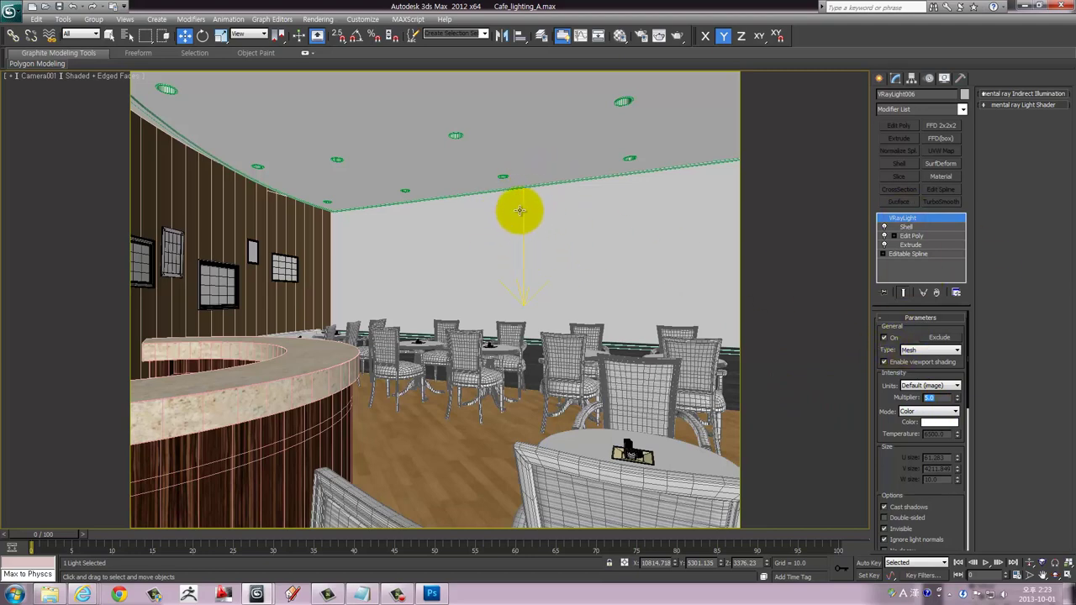
left_click(938, 397)
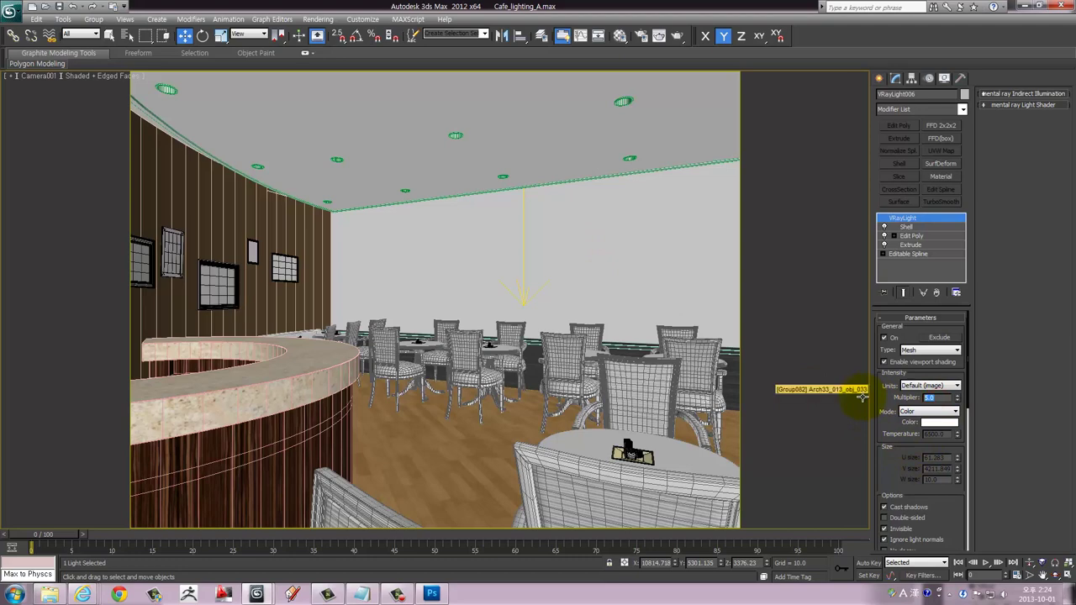
type("10")
key("Return")
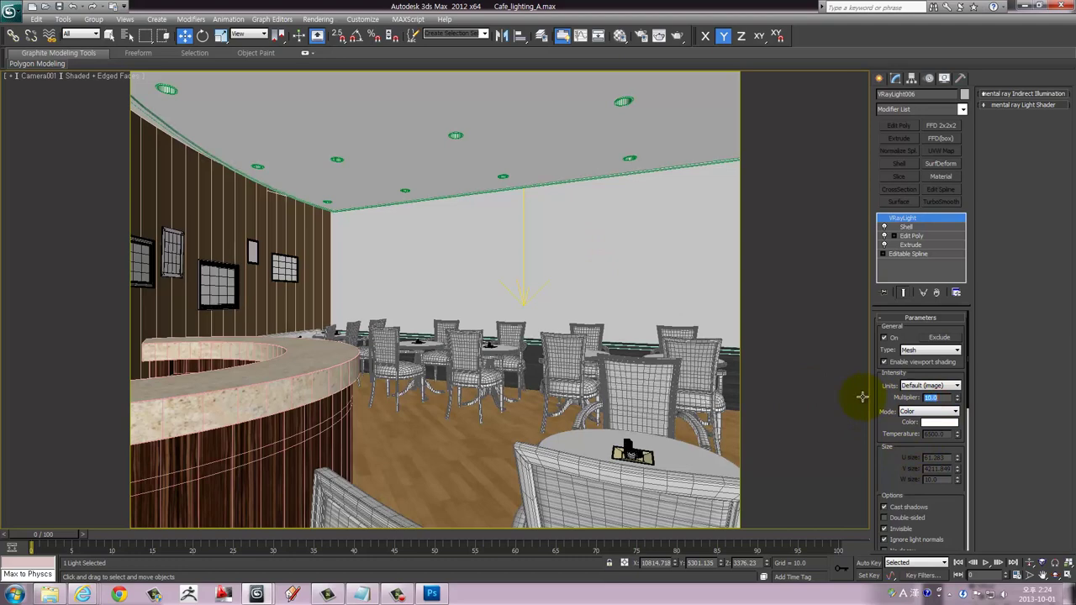
Start a Camera001 test render, then close the frame buffer and cancel it during light-cache building
left_click(677, 35)
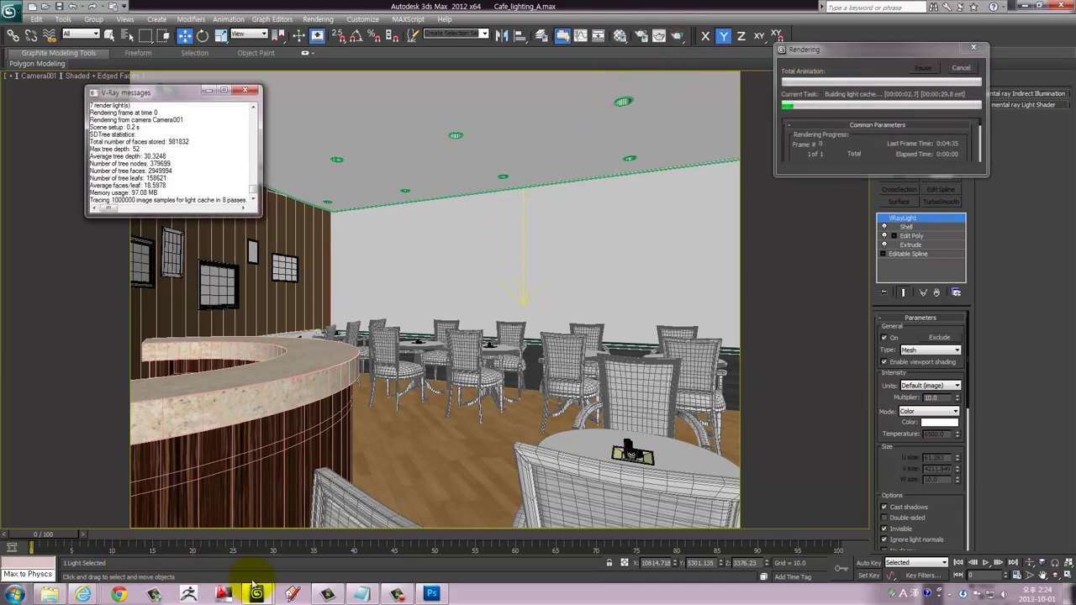
mouse_move(257, 594)
left_click(304, 547)
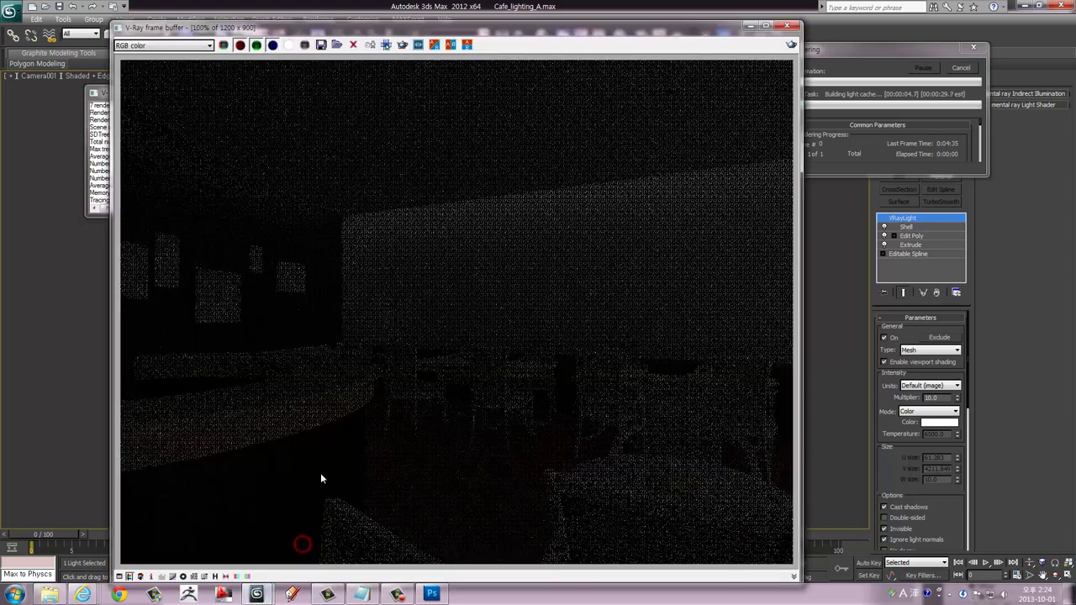
left_click_drag(353, 28, 332, 28)
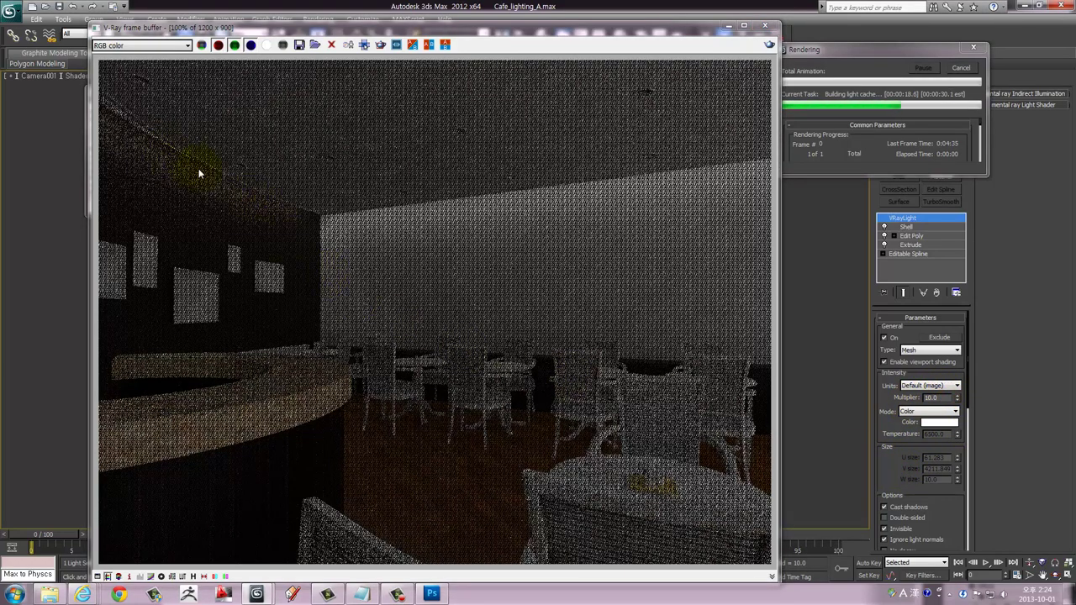
left_click(764, 26)
left_click(962, 68)
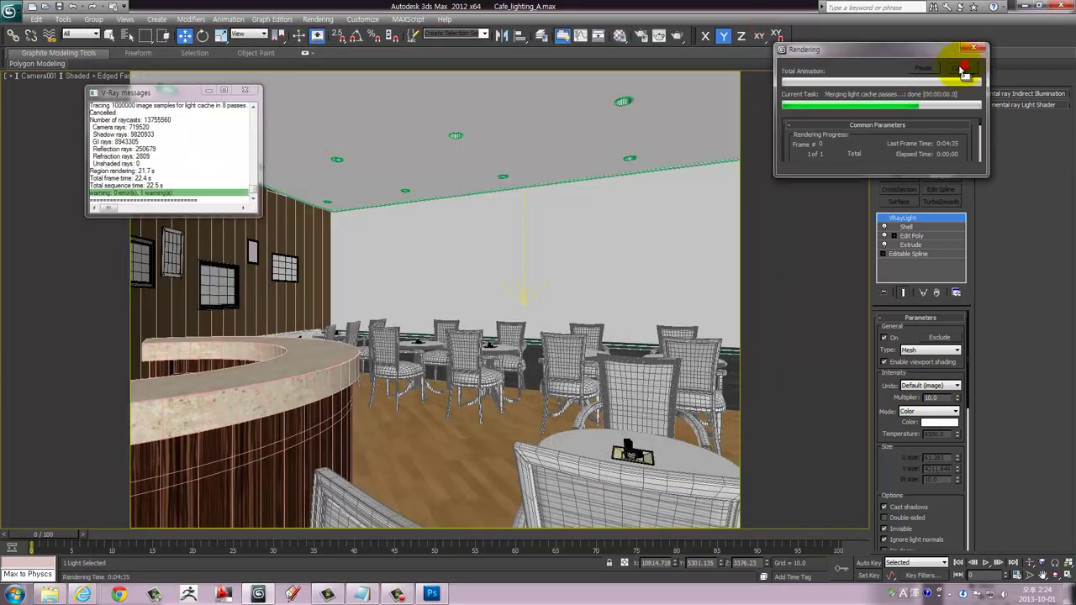
Close the messages log and unhide Layer003 and Layer004 in the Layer Manager
left_click(249, 92)
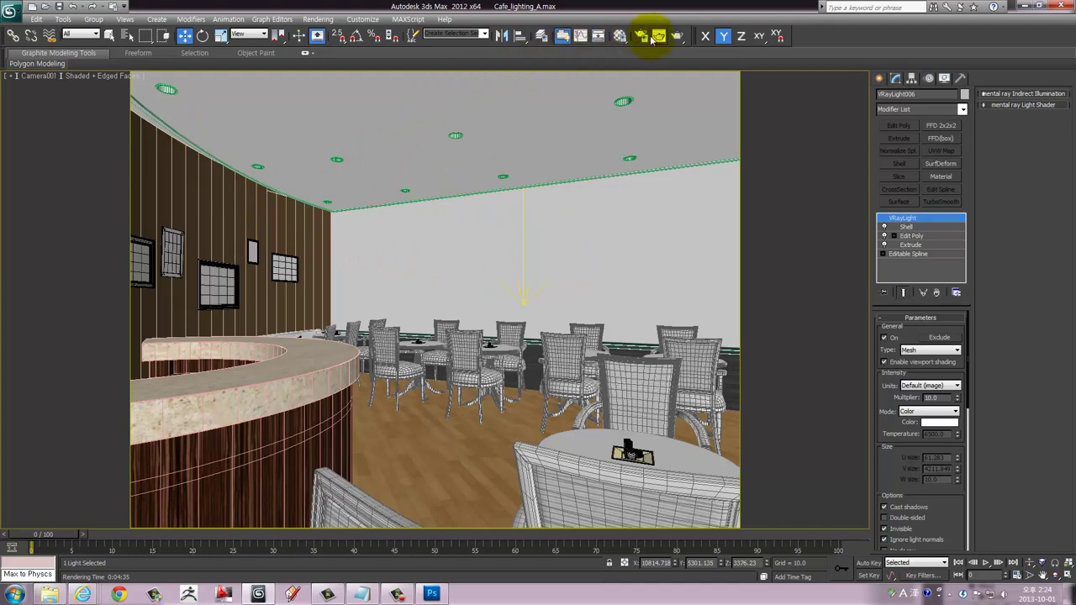
left_click(542, 37)
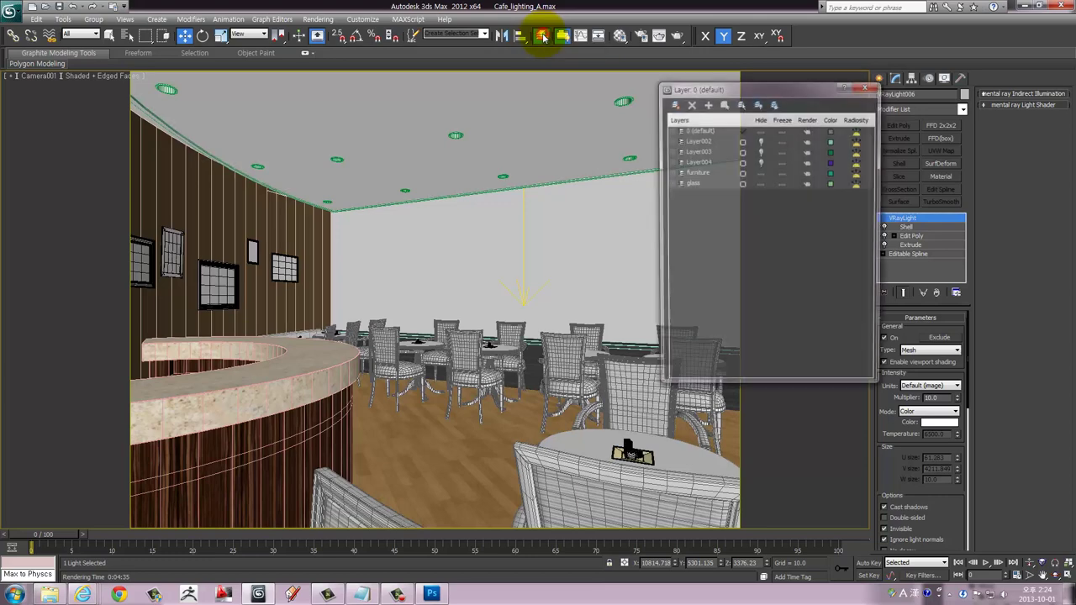
left_click(760, 162)
left_click(761, 151)
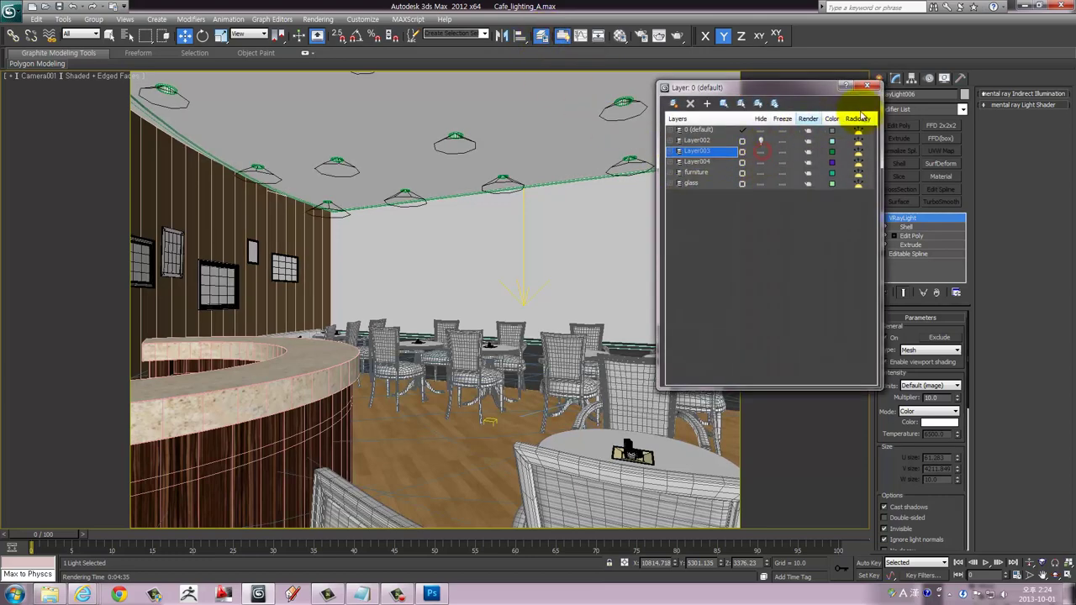
left_click(877, 86)
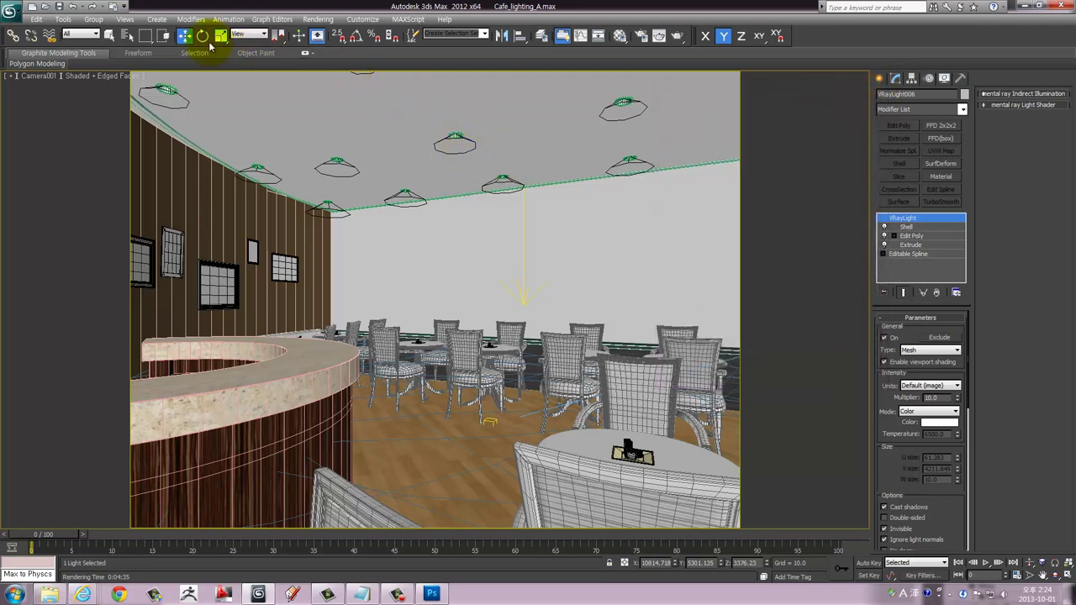
Filter selection to Lights and switch on the ceiling spotlight Fspot006
left_click(85, 35)
left_click(76, 73)
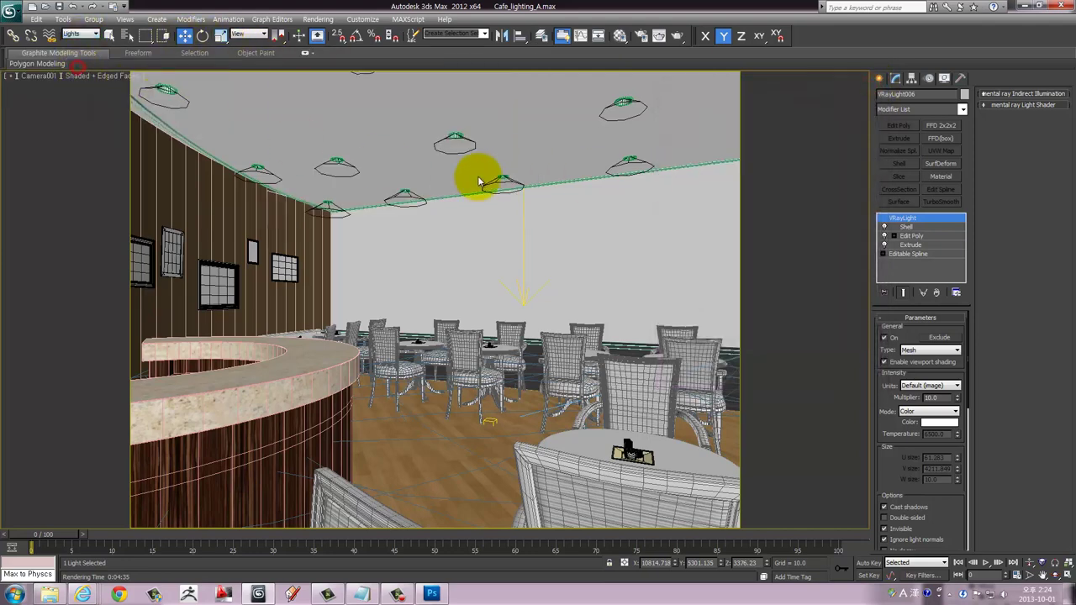
left_click(471, 150)
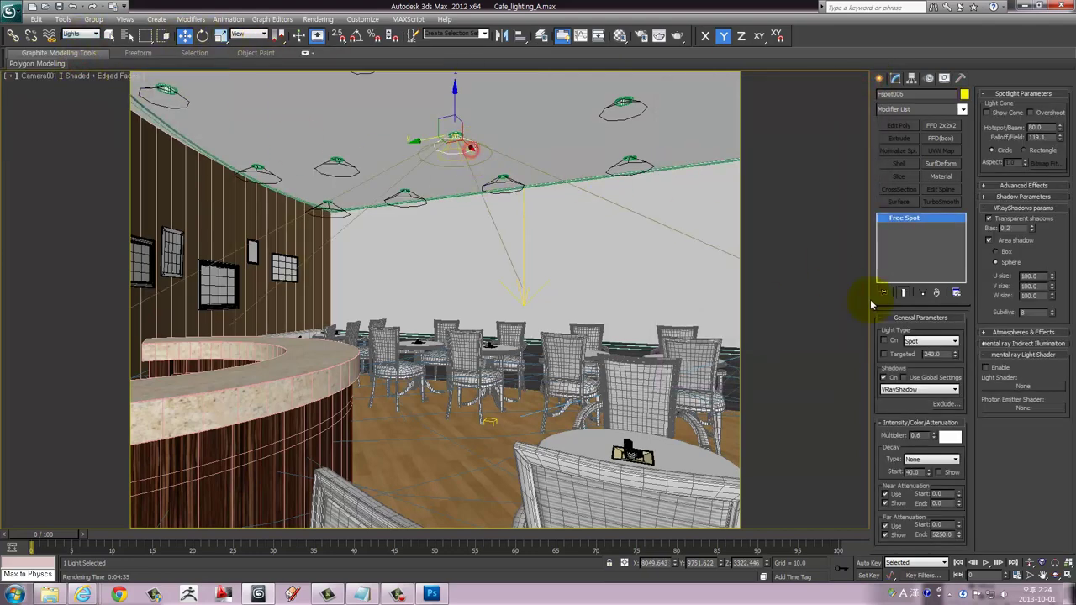
left_click(887, 342)
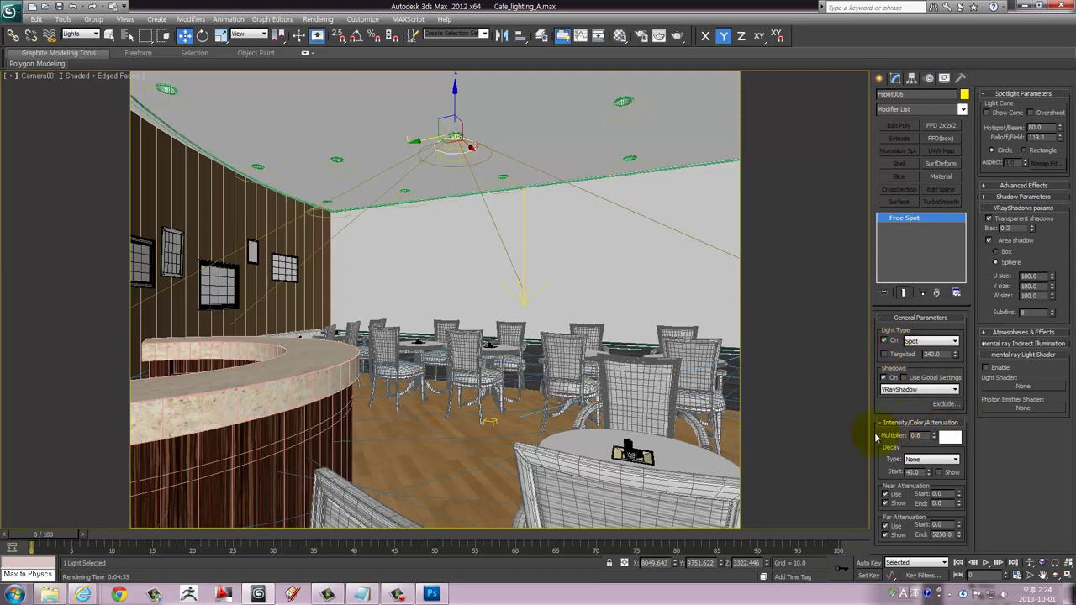
Select the directional light Direct001 in the Front view and switch it on
key("alt+w")
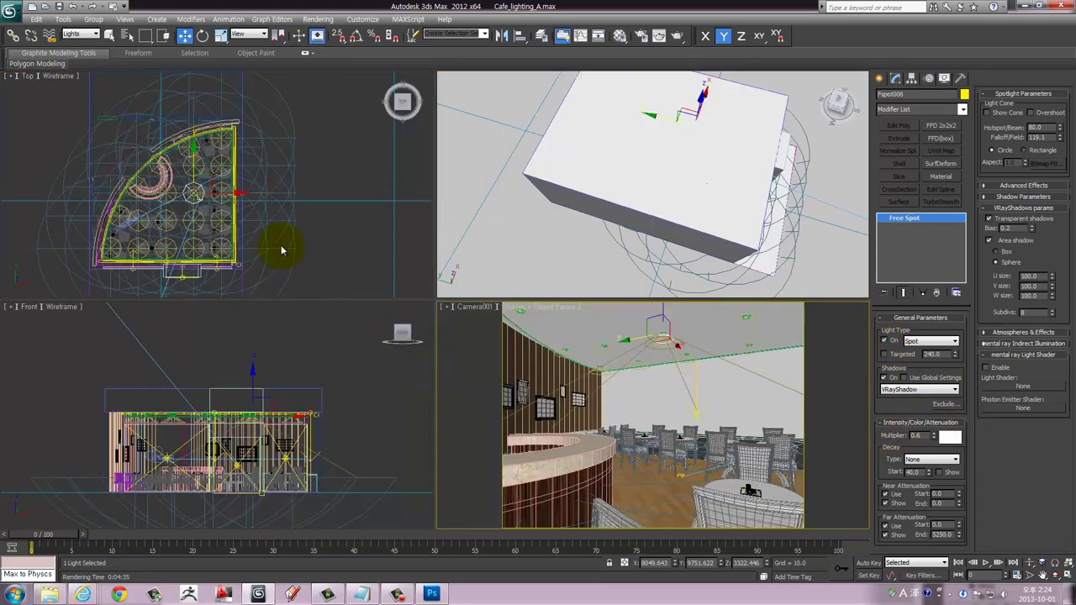
right_click(284, 245)
scroll(183, 358, "down", 3)
scroll(270, 448, "up", 5)
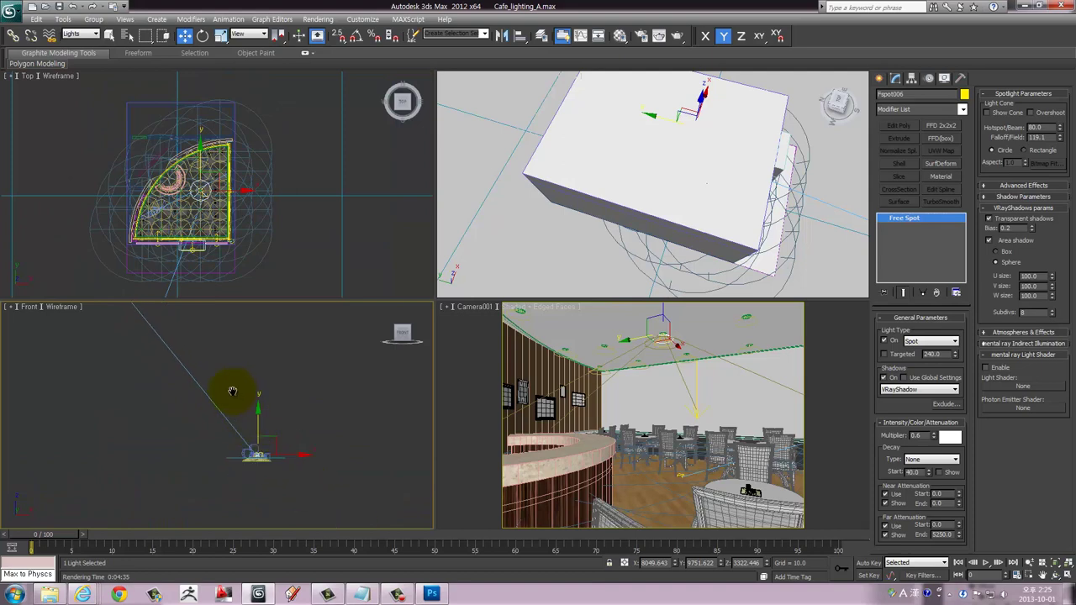
middle_click_drag(270, 448, 348, 492)
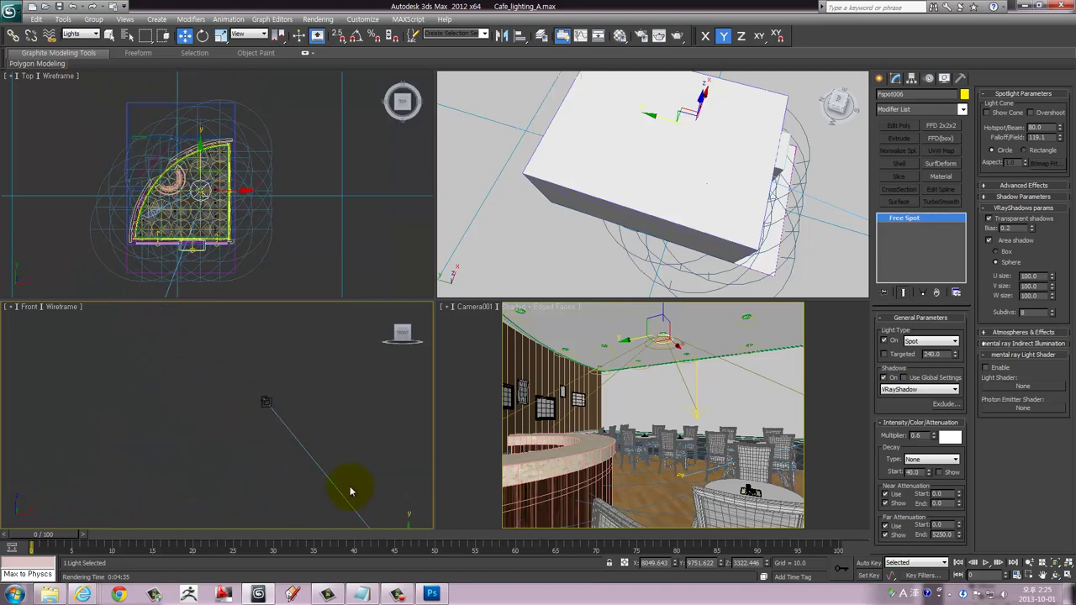
left_click(256, 407)
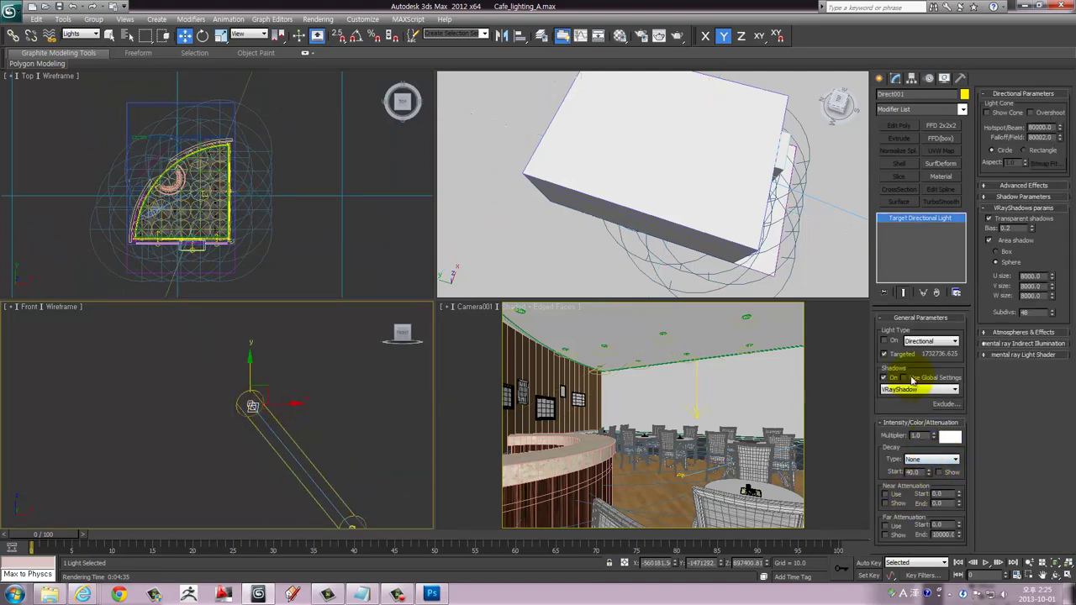
left_click(885, 341)
right_click(580, 408)
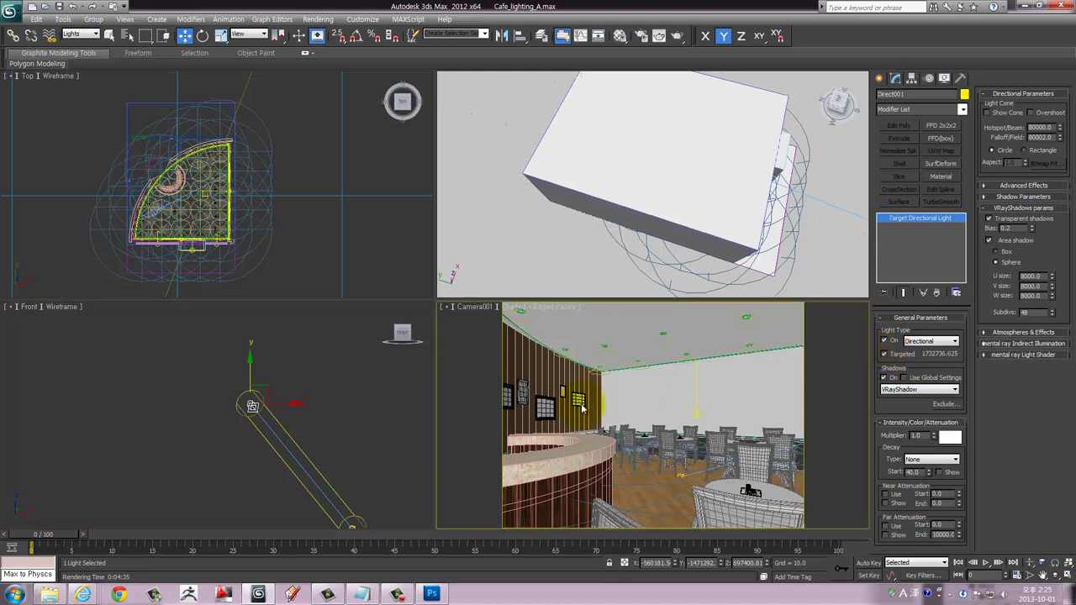
key("alt+w")
key("alt+w")
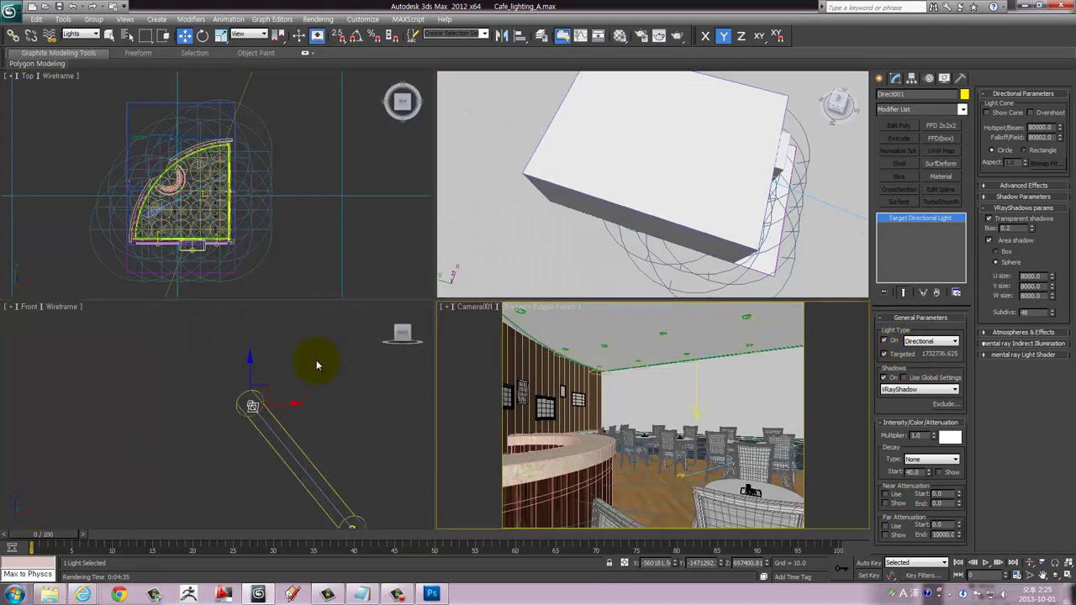
Move Direct001 down and left in the Front view, then maximize the Camera view
right_click(316, 365)
left_click_drag(265, 393, 227, 427)
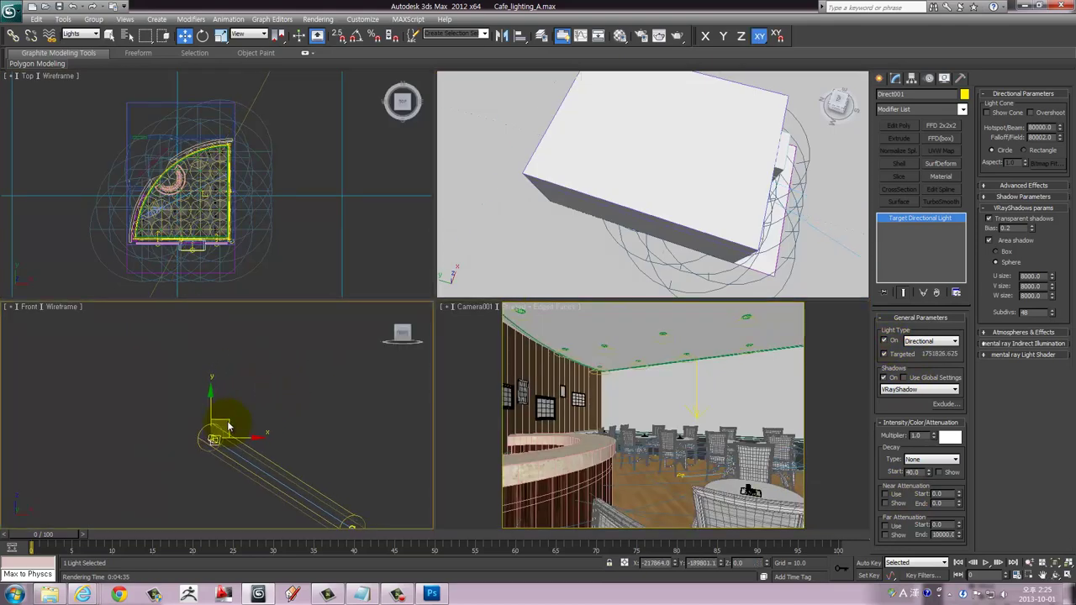
right_click(628, 392)
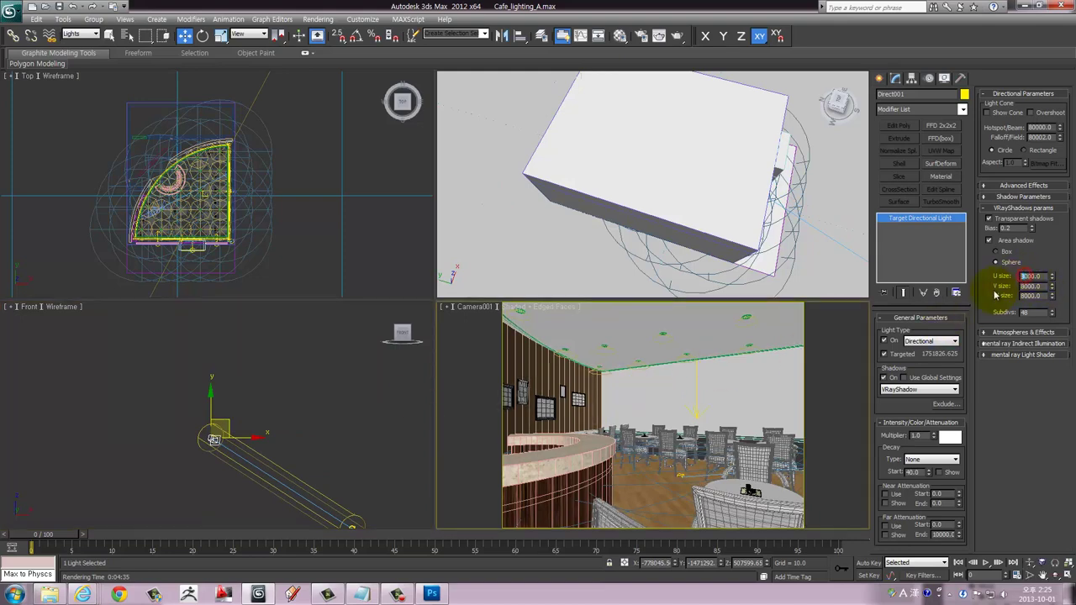
key("alt+w")
Set Direct001's VRayShadow U, V and W sizes to 16000
left_click(1031, 277)
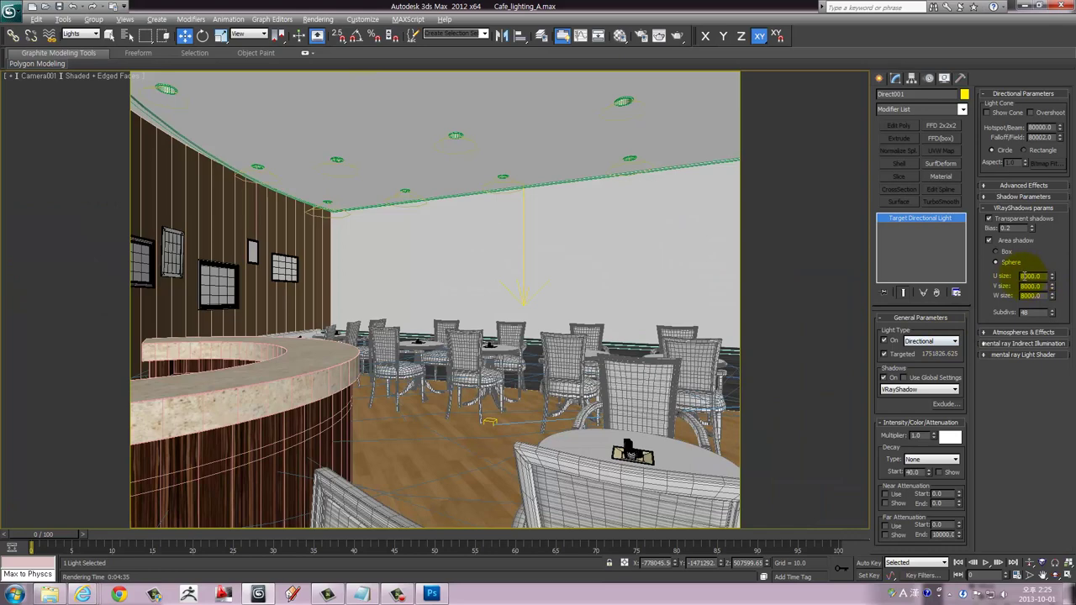
left_click(1021, 278)
left_click(1024, 287)
type("16000")
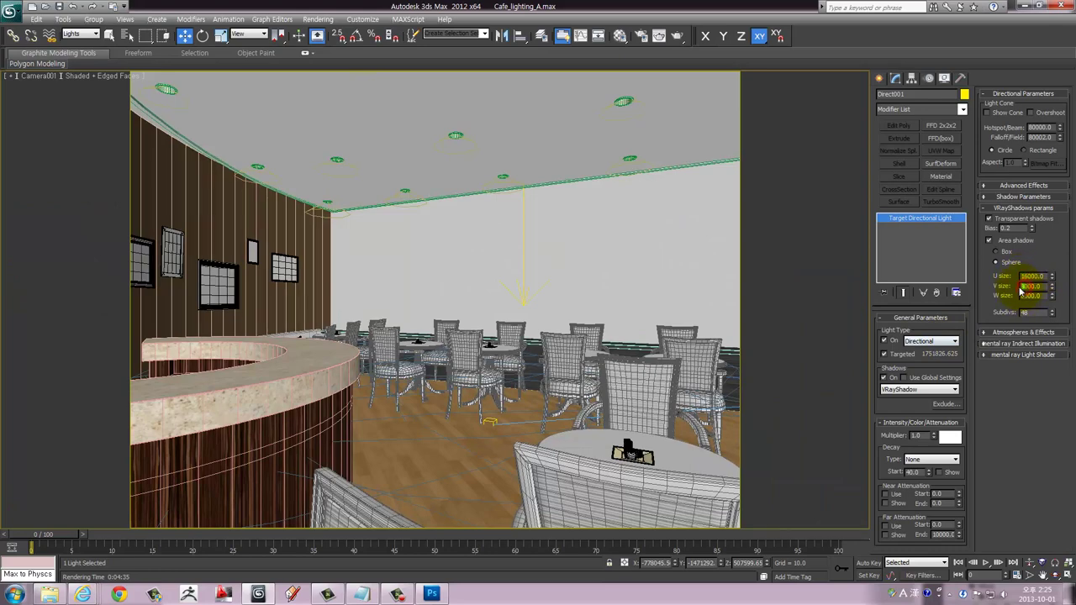
left_click(1024, 296)
type("16000")
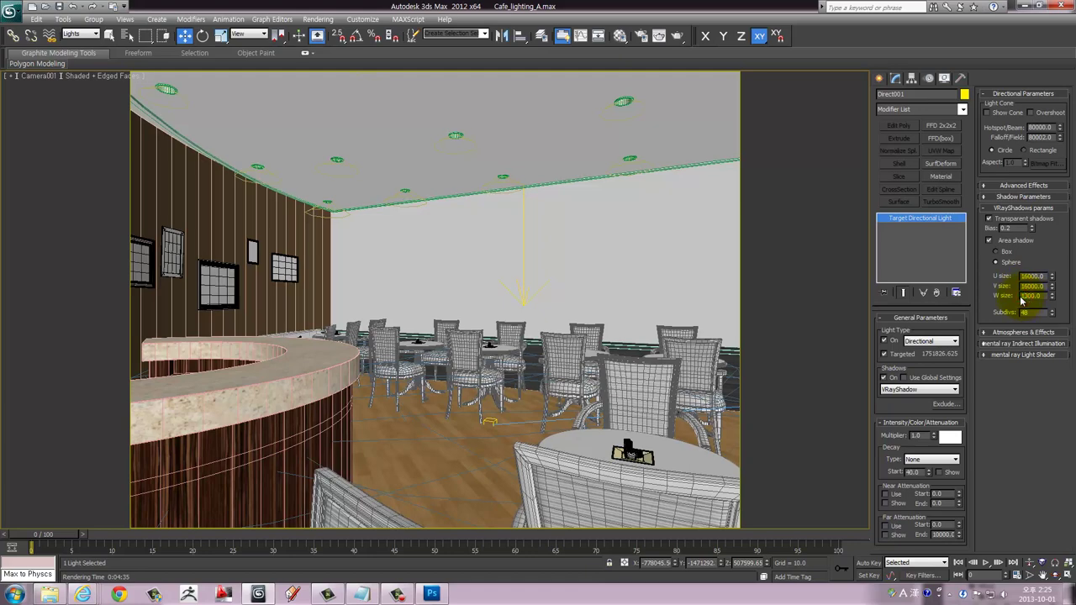
key("Return")
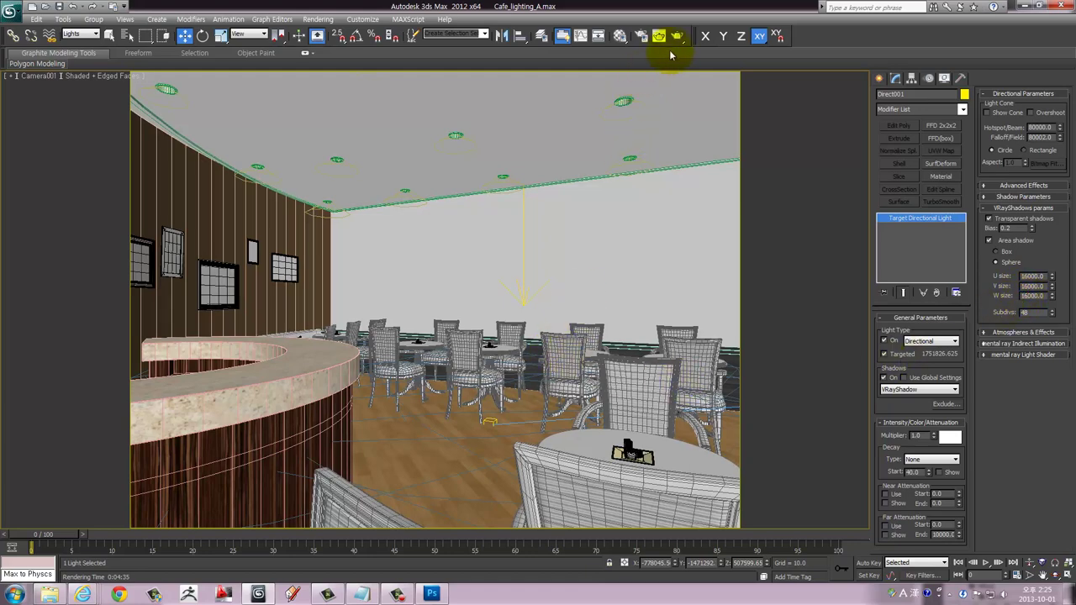
Render the cafe camera view with V-Ray and position the frame buffer window
left_click(677, 38)
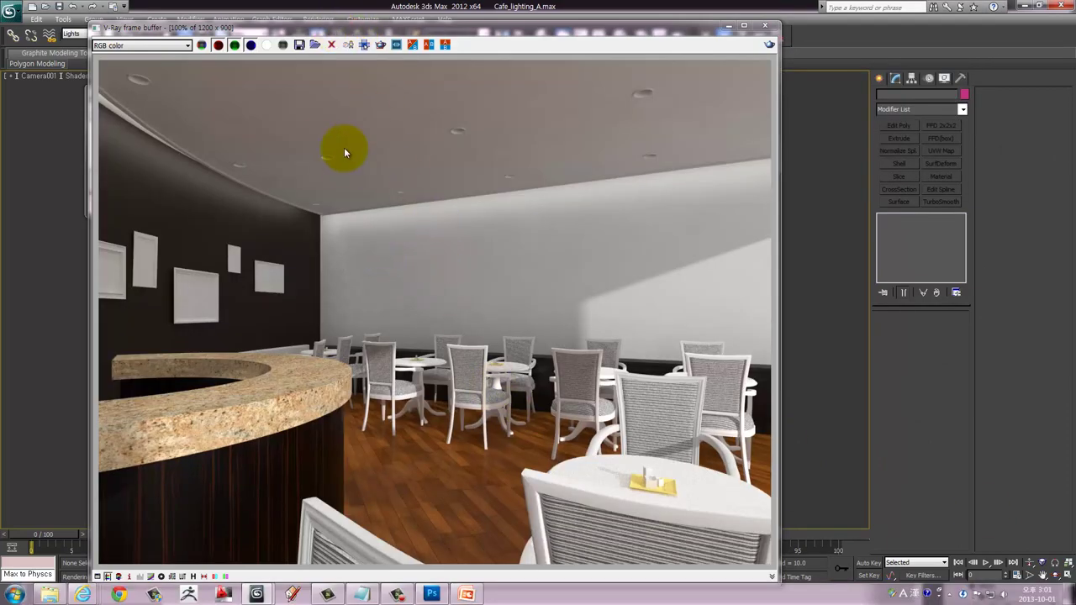
left_click_drag(344, 153, 326, 152)
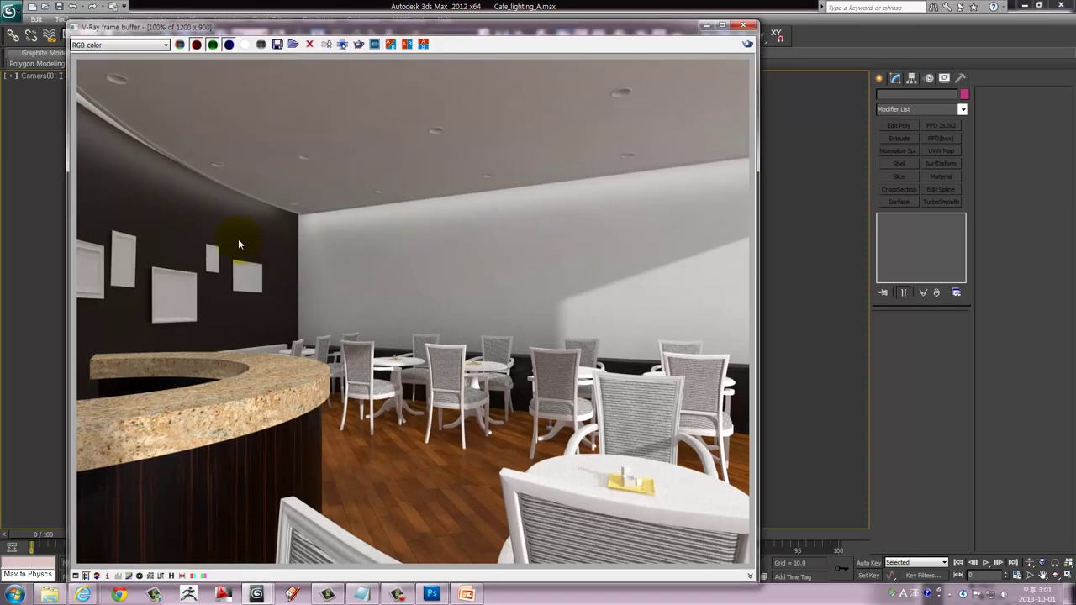
left_click_drag(354, 32, 362, 32)
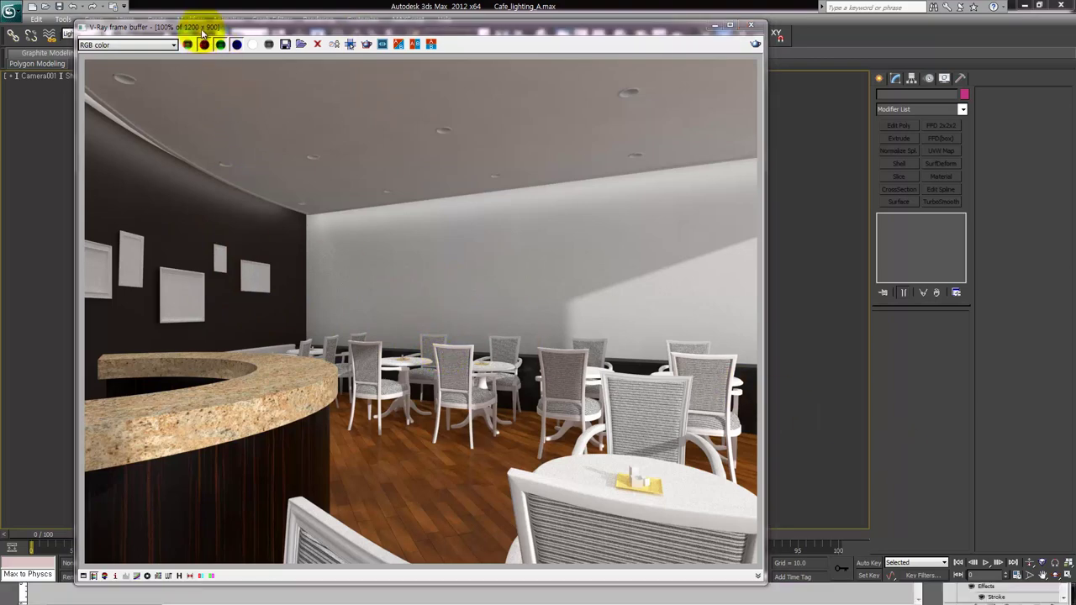
left_click_drag(202, 29, 253, 30)
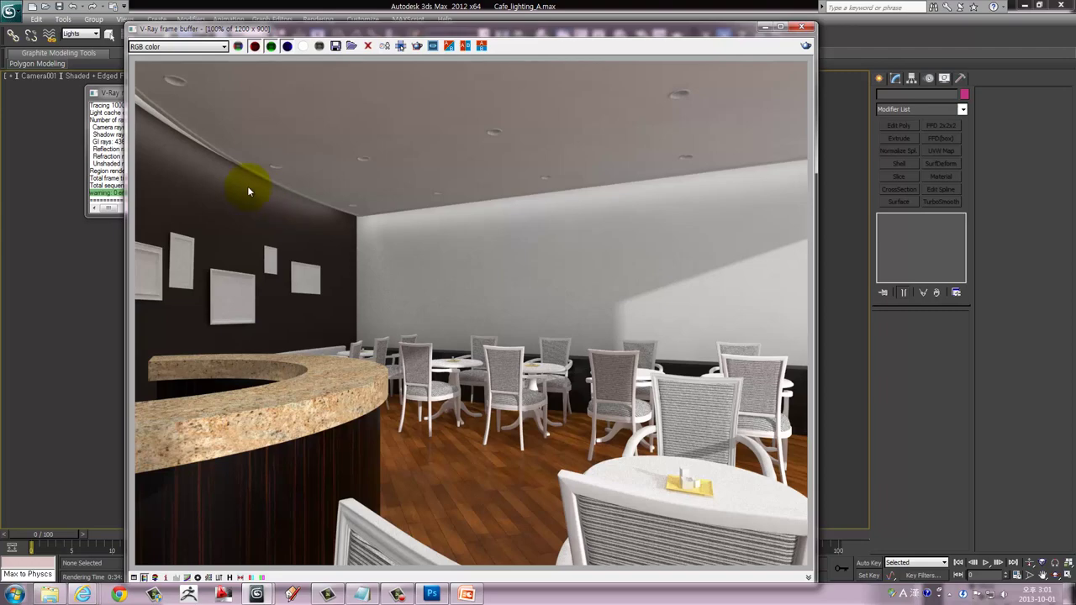
Zoom in and out on the sunlit render and readjust the frame buffer window's position
scroll(451, 301, "up", 2)
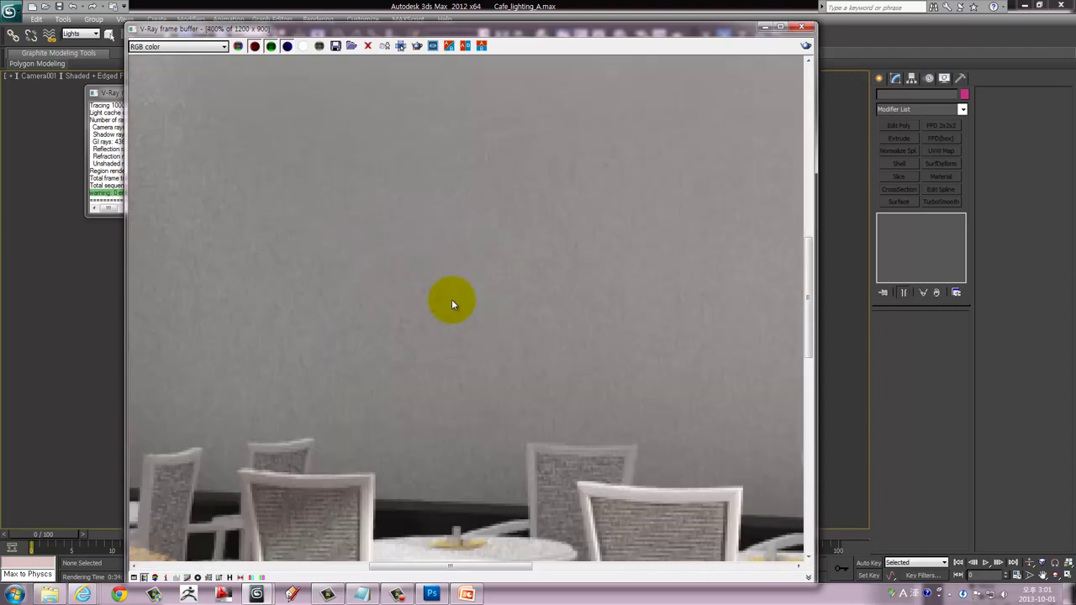
scroll(452, 300, "down", 1)
scroll(436, 266, "down", 1)
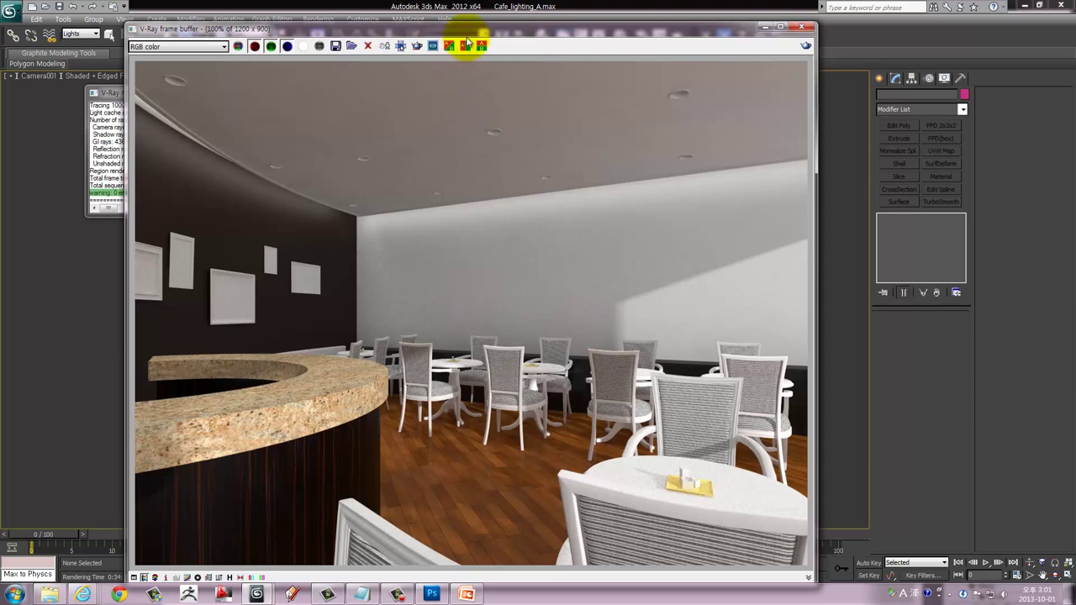
left_click_drag(462, 36, 418, 40)
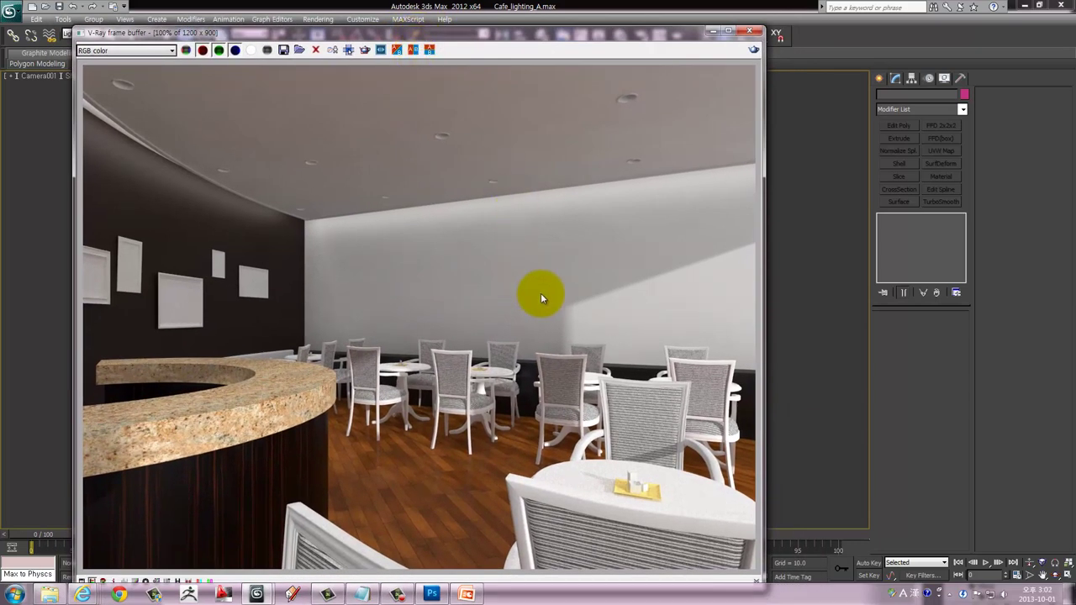
left_click_drag(541, 39, 528, 38)
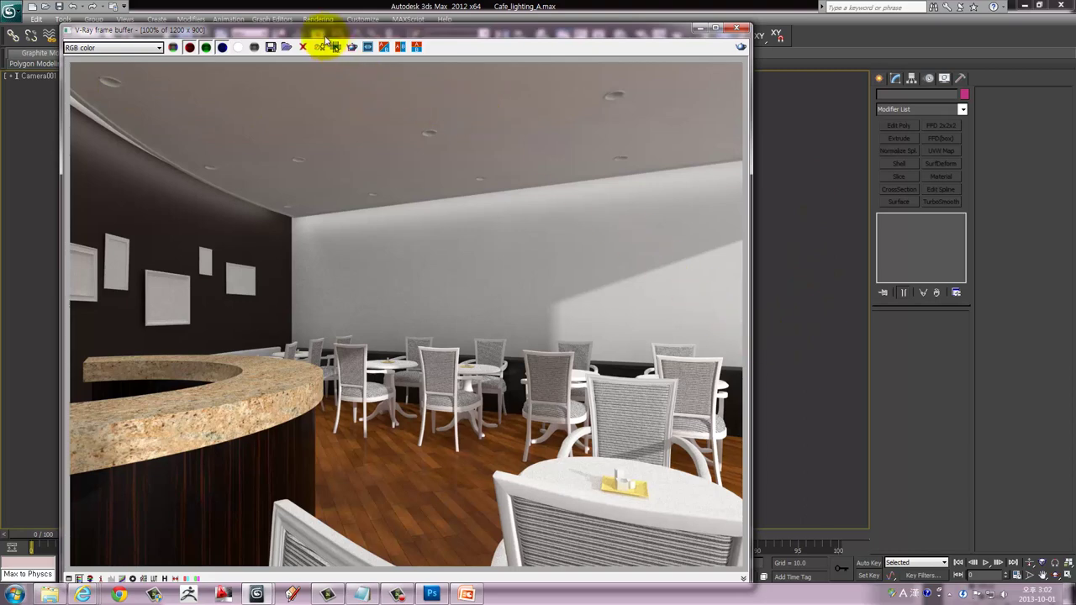
mouse_move(324, 33)
left_mouse_down()
mouse_move(342, 35)
mouse_move(328, 32)
left_mouse_up()
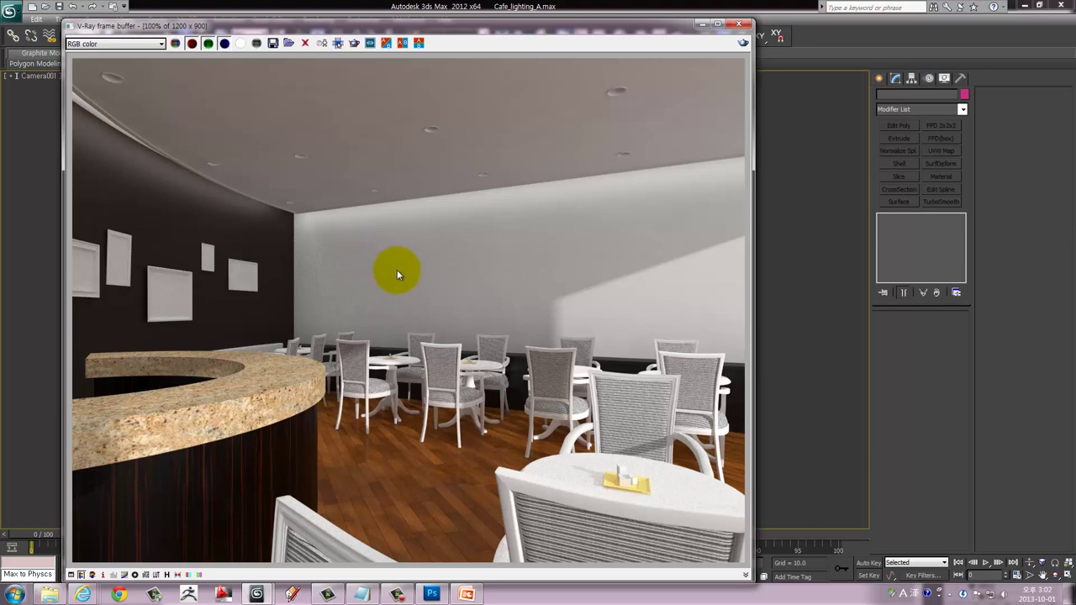
Switch the Create > Lights category from V-Ray to Photometric, showing Target Light, Free Light and Sky Portal
left_click(893, 109)
left_click(883, 77)
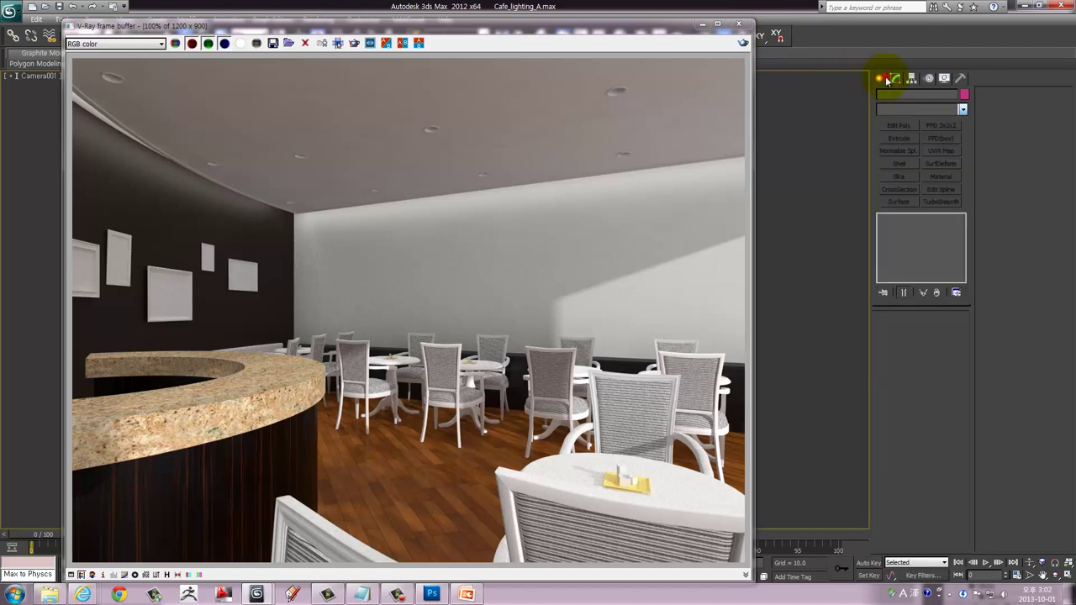
left_click(882, 76)
left_click(910, 96)
left_click(900, 114)
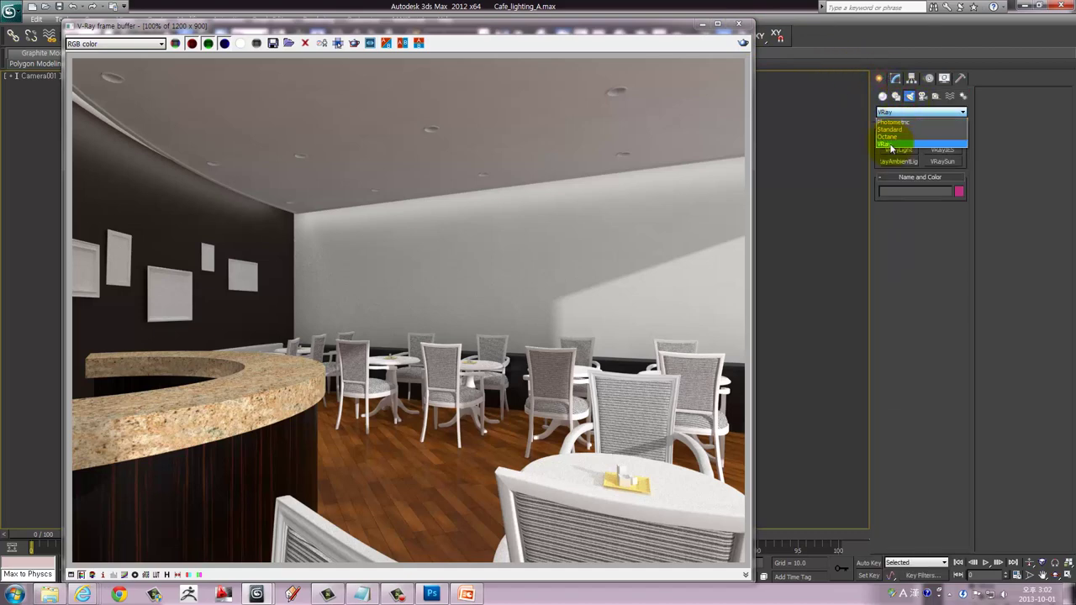
left_click(914, 123)
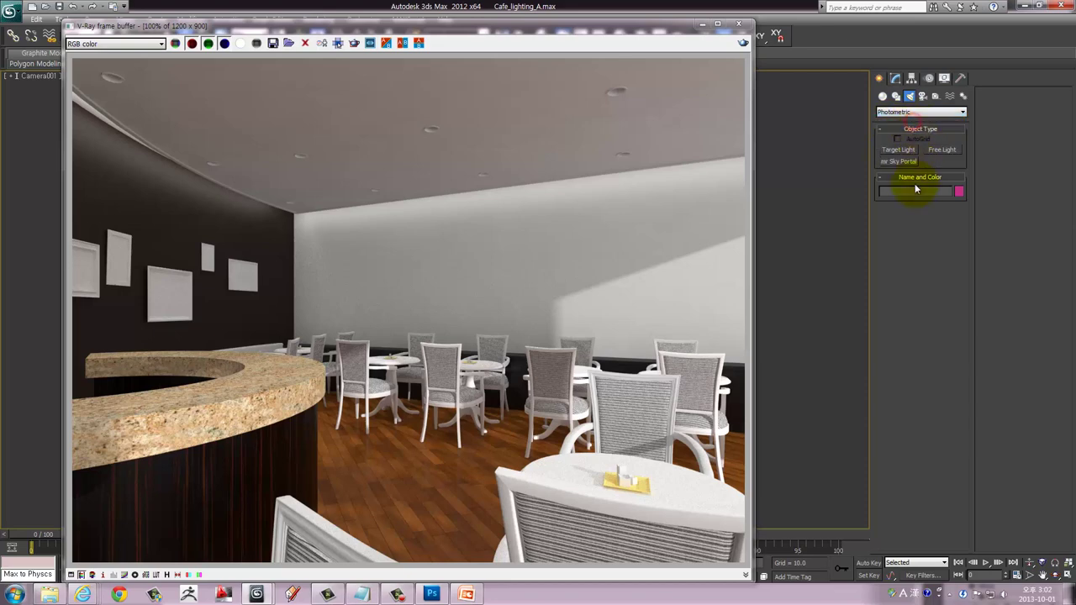